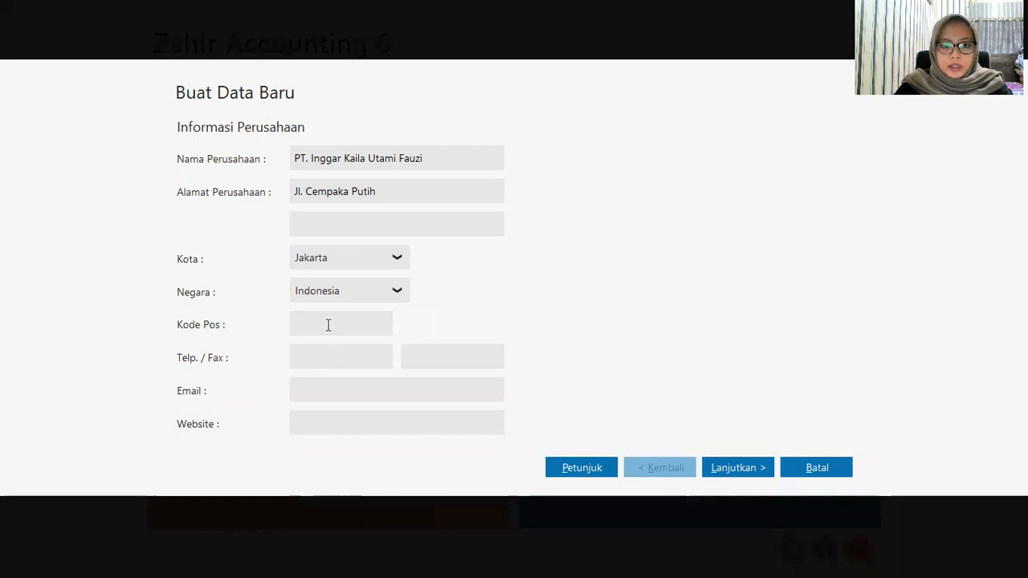
Step: Enter the company's postal code, phone number and contact e-mail in the new-data form
type("12345")
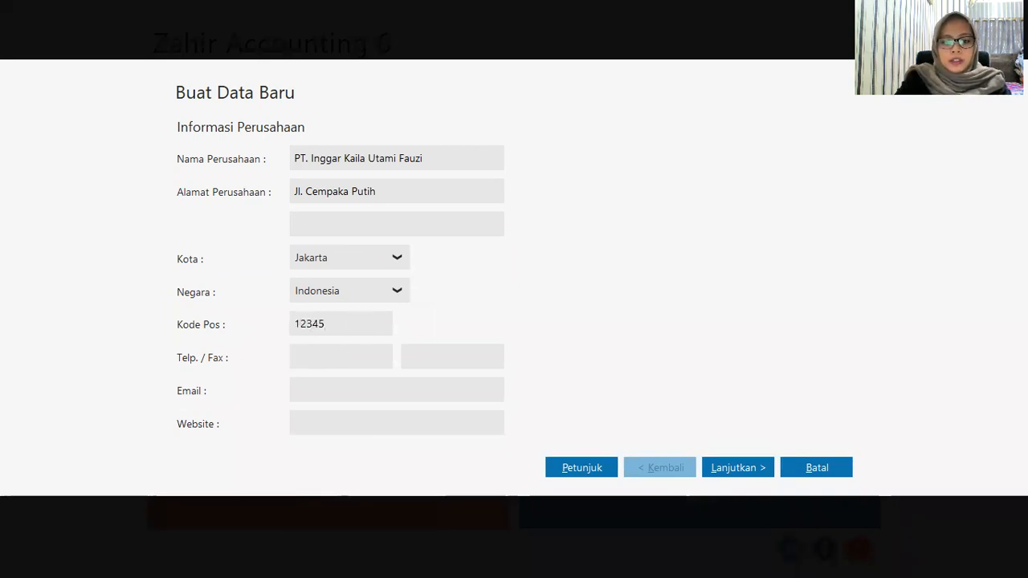
key("Tab")
type("09876543")
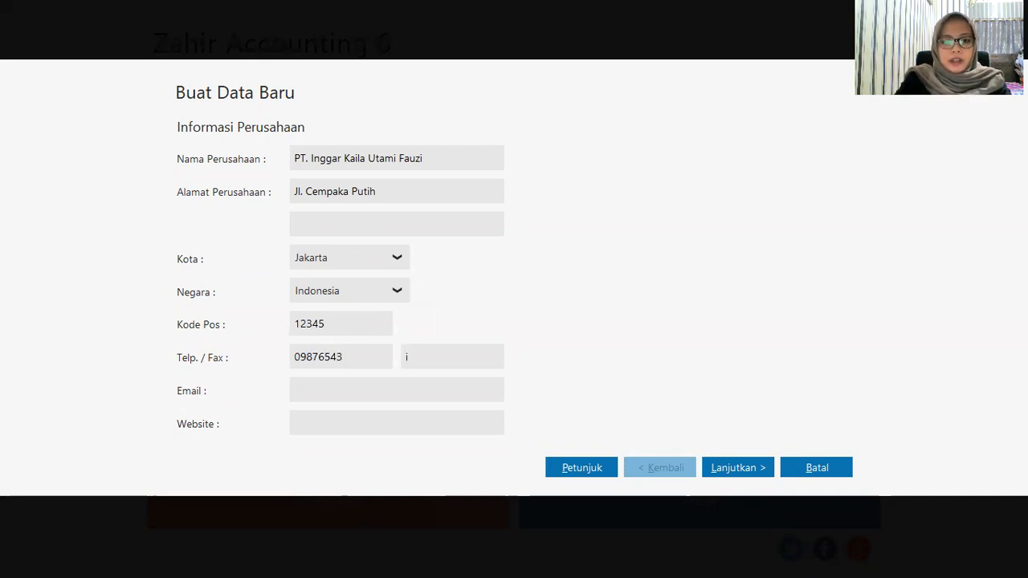
type("In")
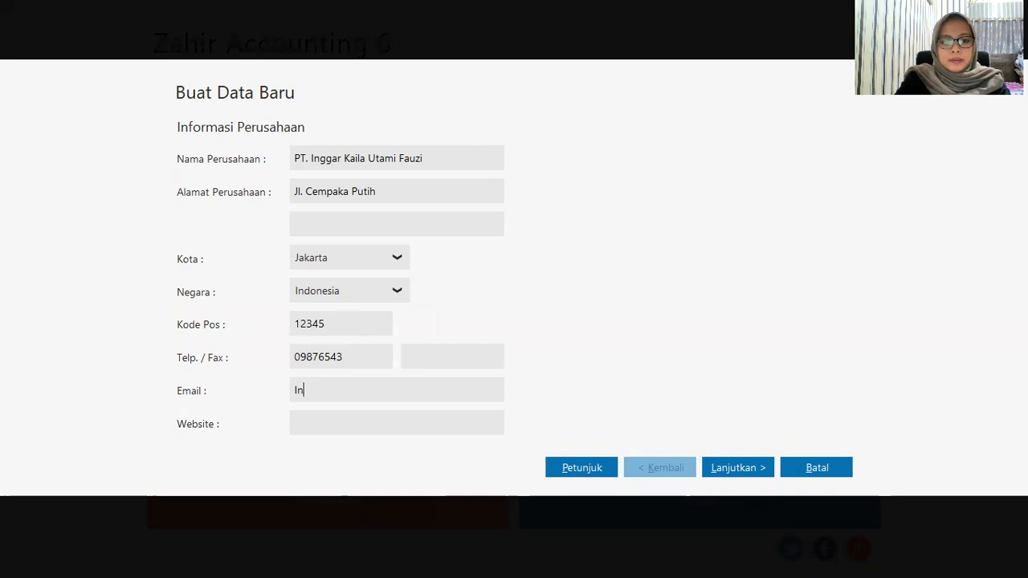
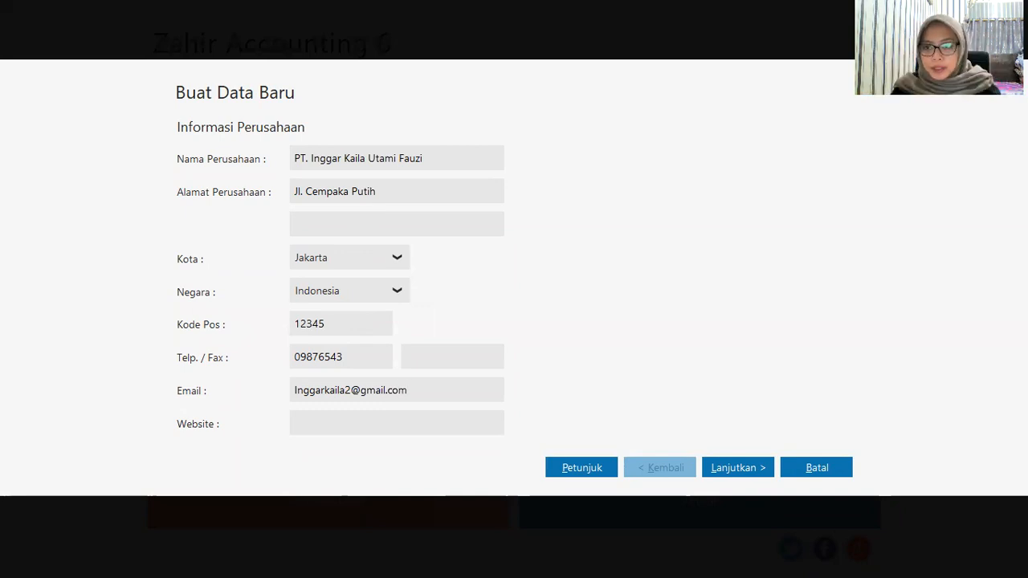
Step: Start the accounting period in January 2020, set department number 1, and reach Konfirmasi Akhir
left_click(738, 467)
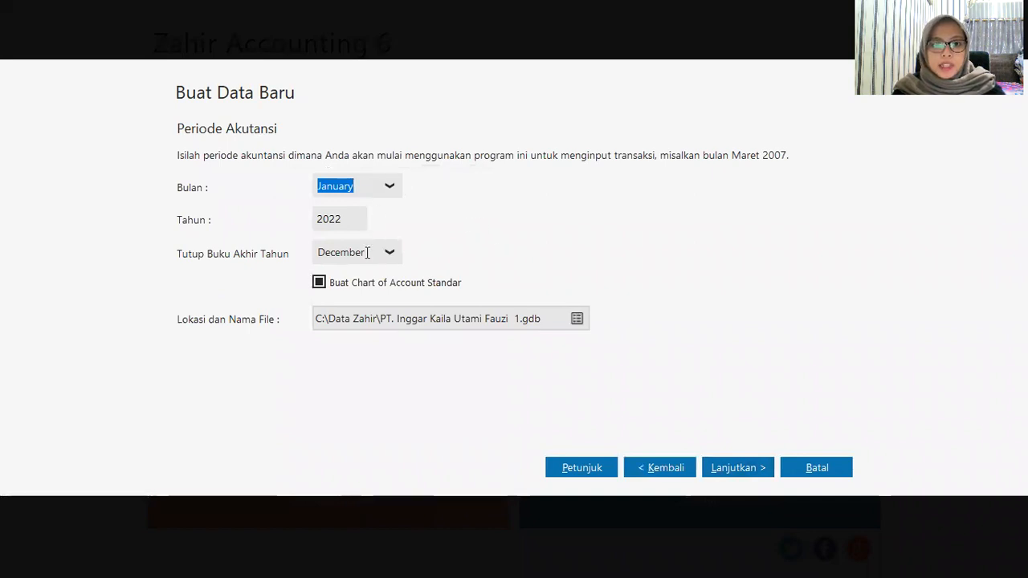
double_click(338, 217)
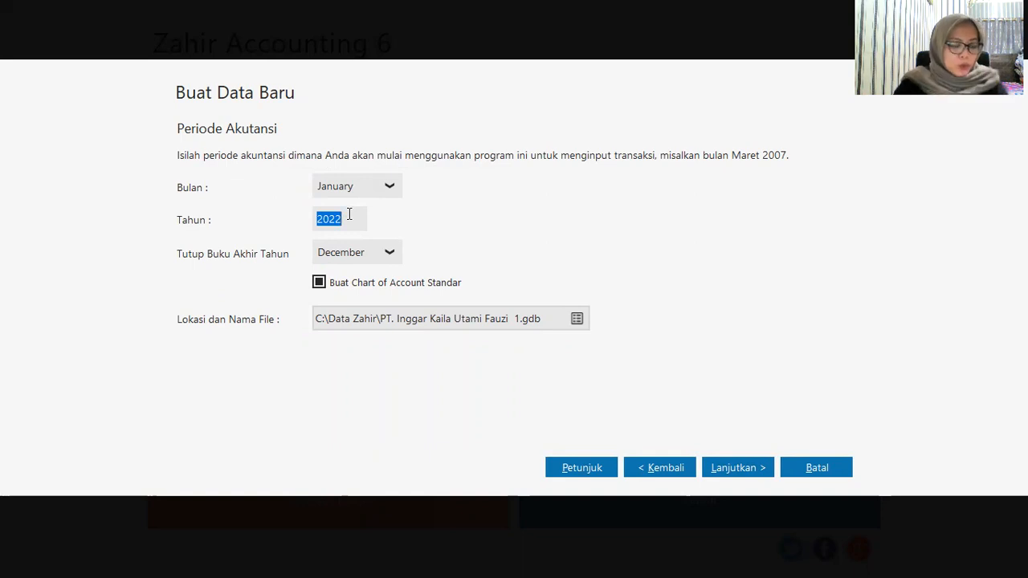
type("2020")
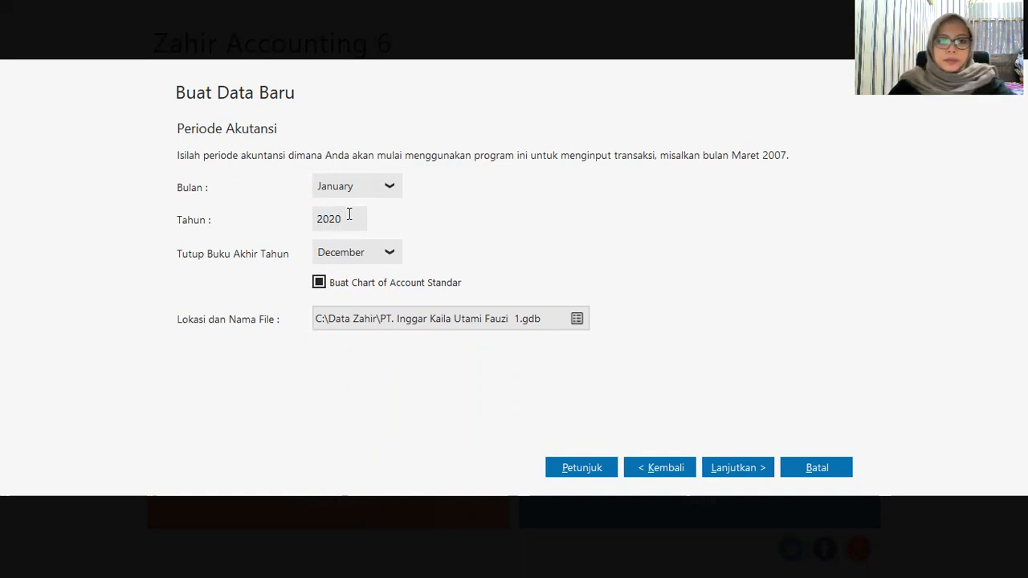
left_click(759, 473)
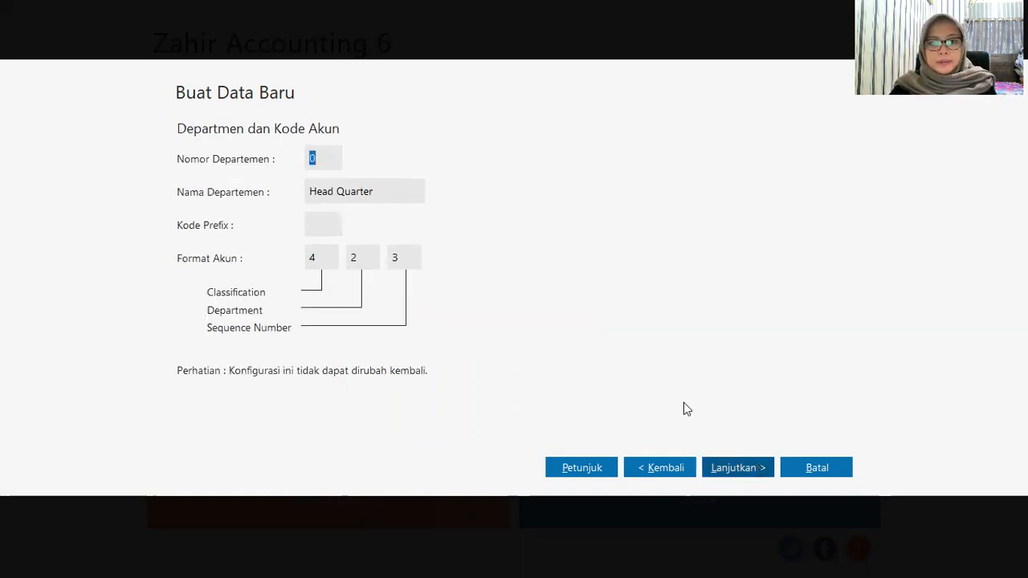
type("1")
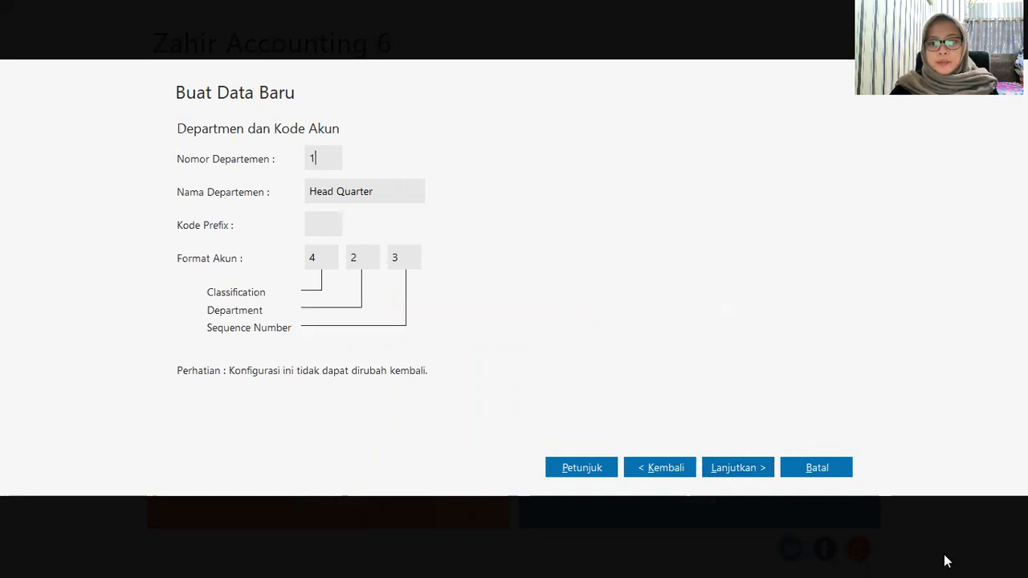
left_click(755, 470)
Step: Create the data as Perdagangan Umum with IDR base currency and USD foreign currency
left_click(795, 469)
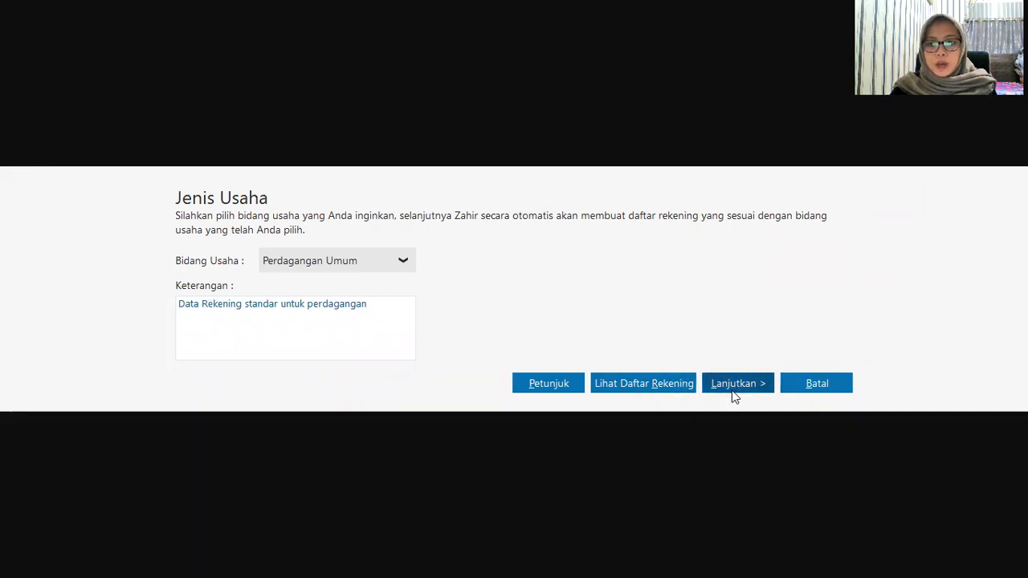
left_click(728, 388)
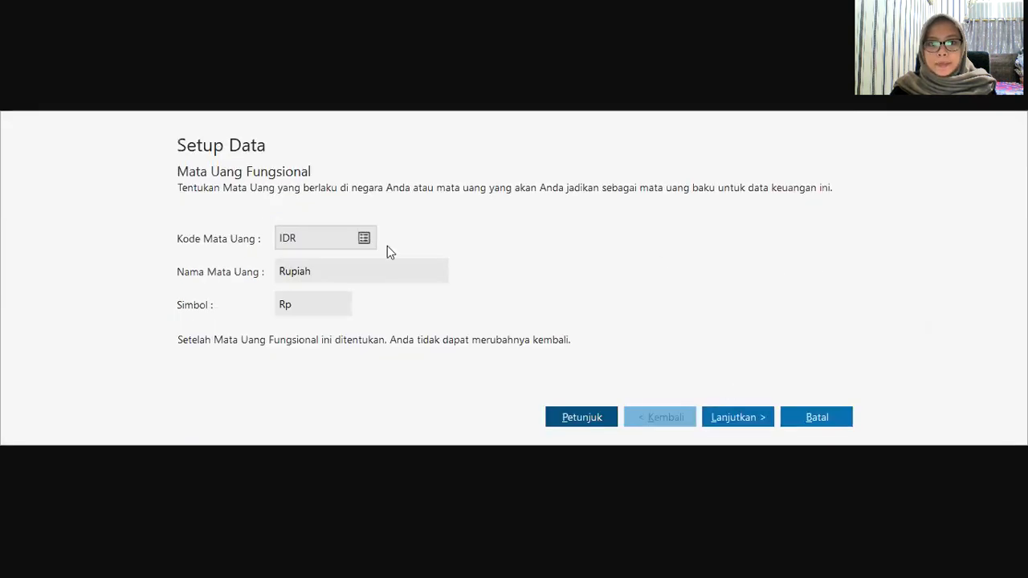
left_click(747, 422)
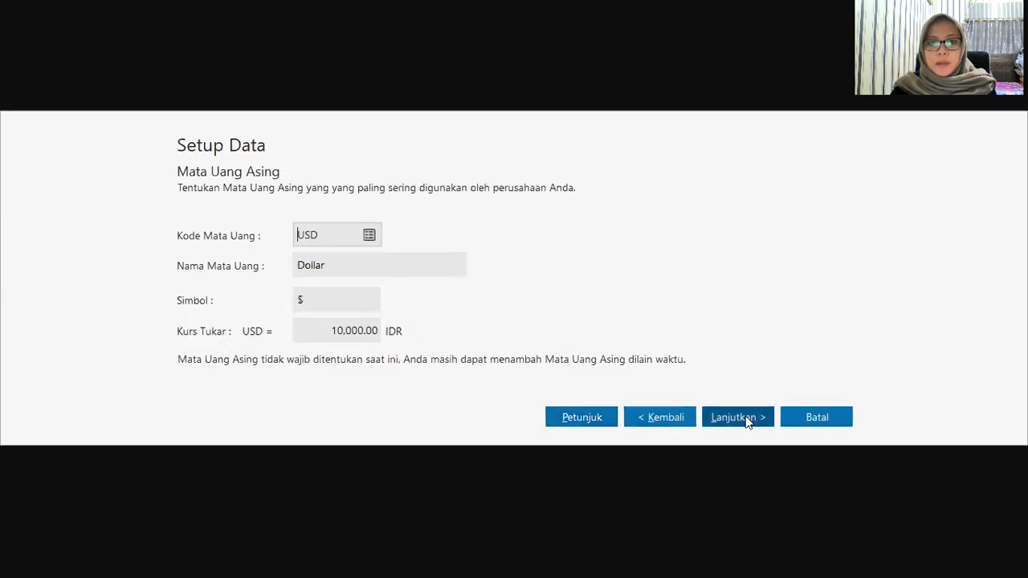
left_click(747, 423)
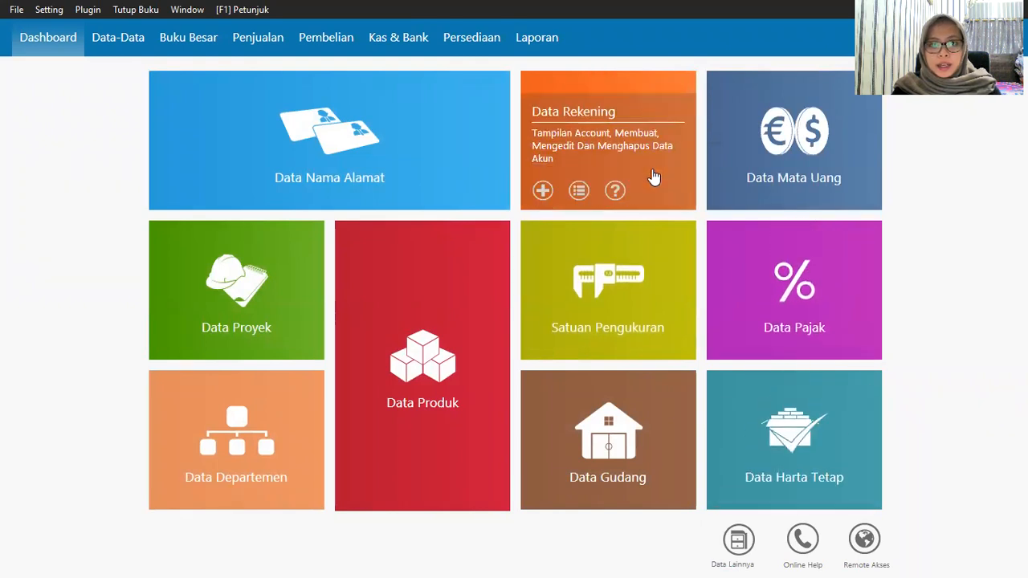
Step: Switch the Daftar Akun chart of accounts to table view
mouse_move(616, 153)
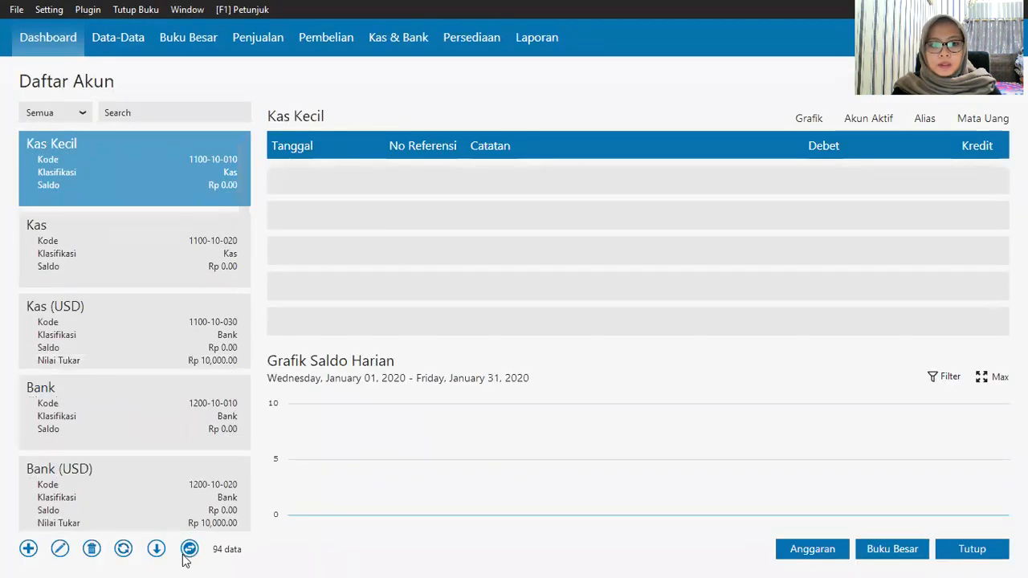
left_click(191, 551)
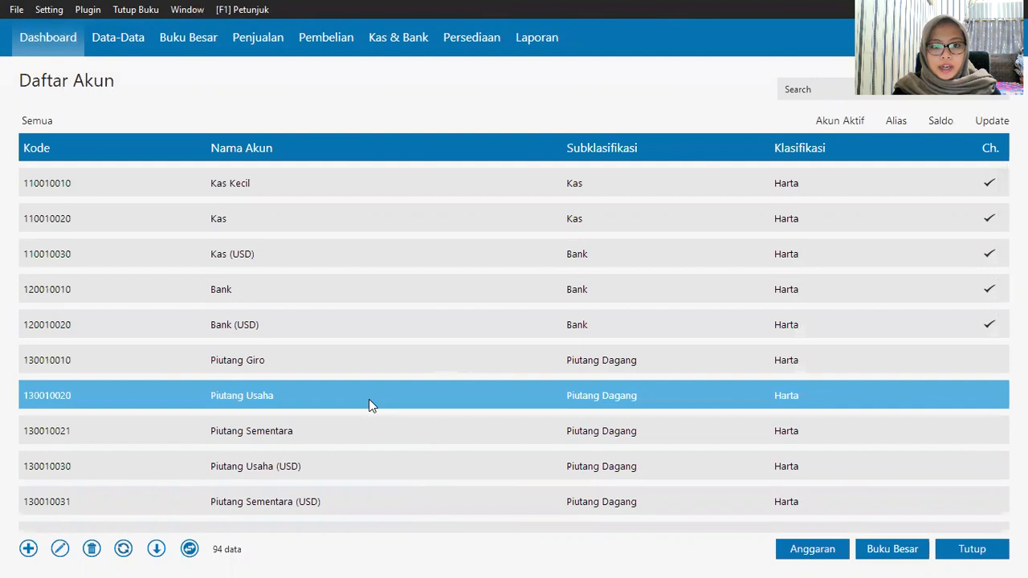
Step: Rename the Piutang Usaha account to Piutang Dagang
right_click(368, 399)
left_click(406, 427)
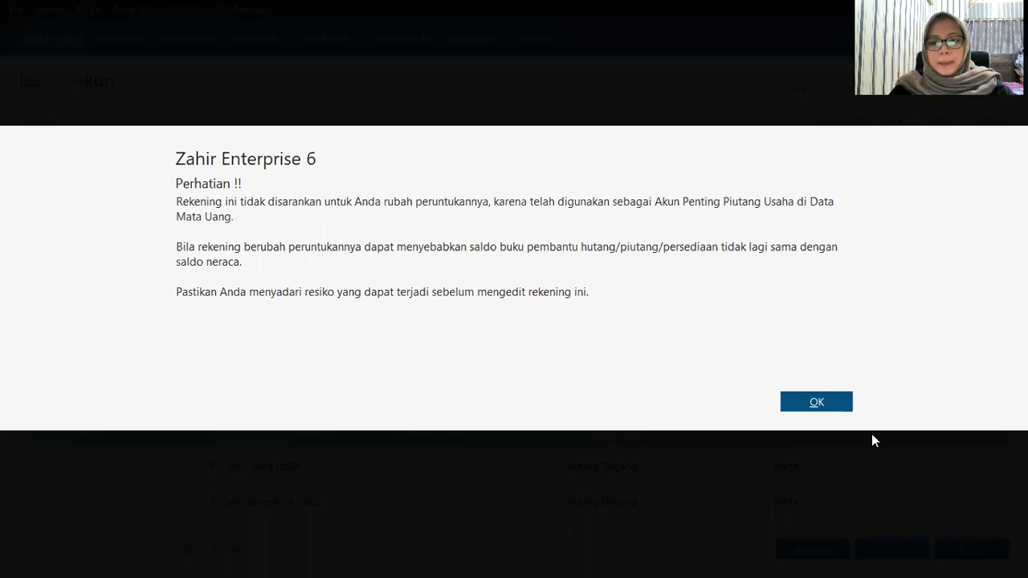
left_click(828, 409)
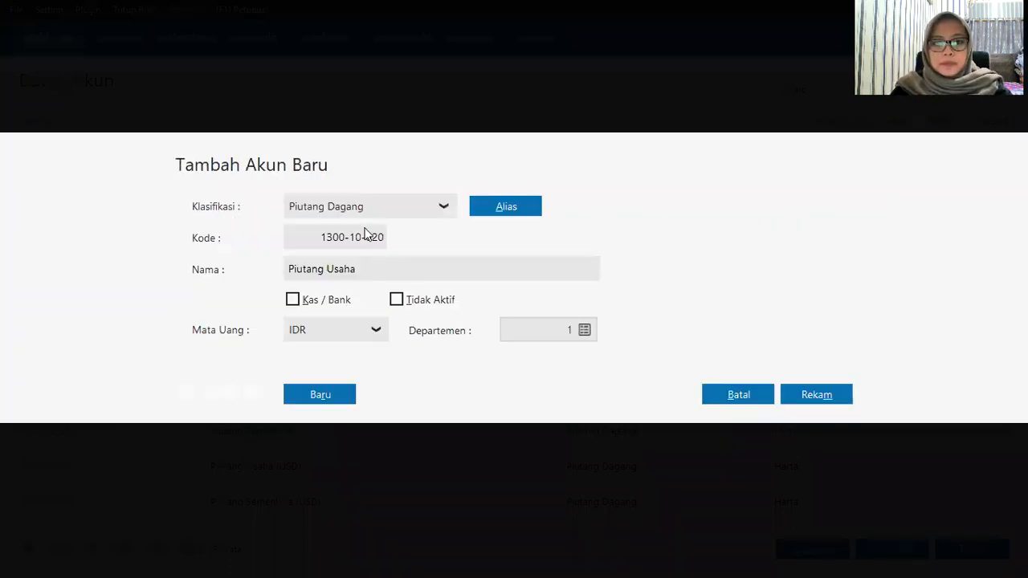
double_click(379, 274)
type("Dagang")
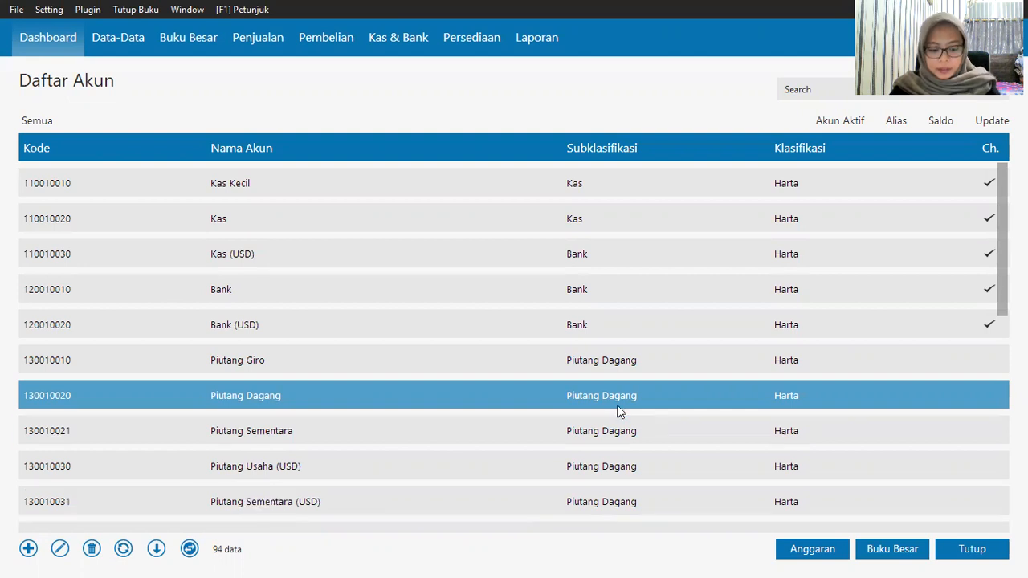
Step: Rename account 140010010 from Persediaan 1 to Persediaan Barang Dagang and save it
scroll(505, 425, "down", 2)
left_click(378, 477)
right_click(378, 477)
left_click(434, 389)
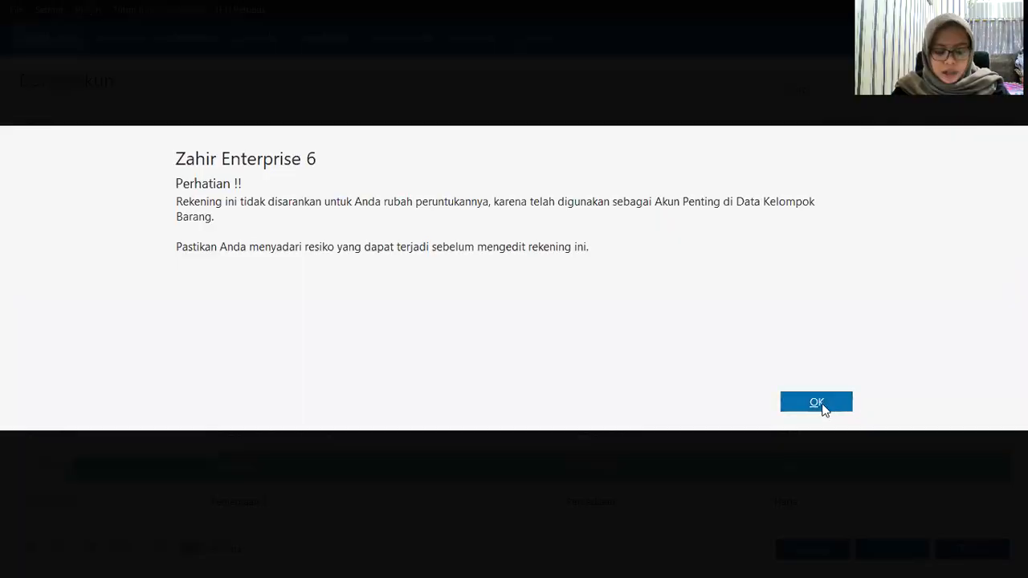
left_click(816, 402)
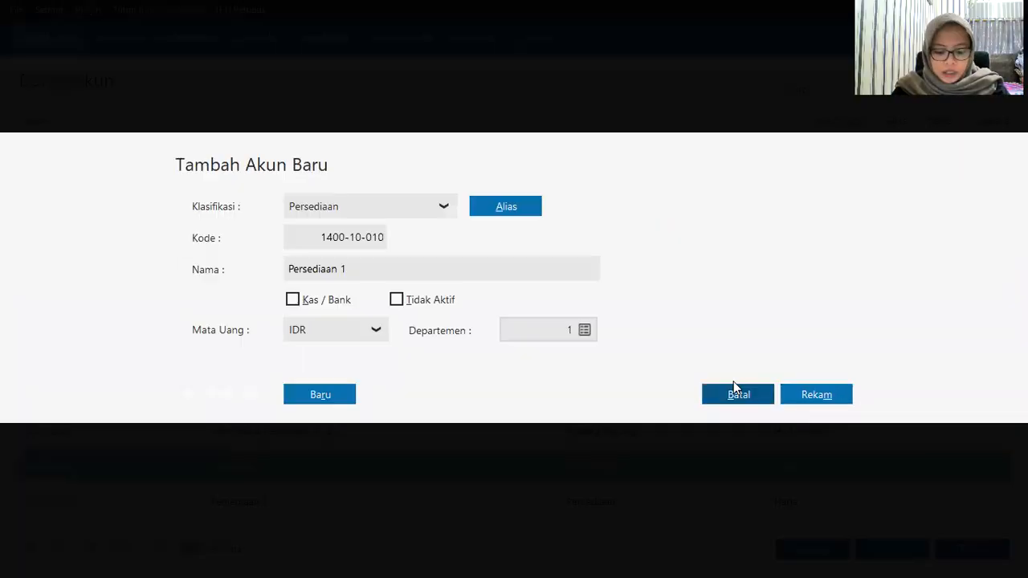
double_click(422, 277)
type("Baran")
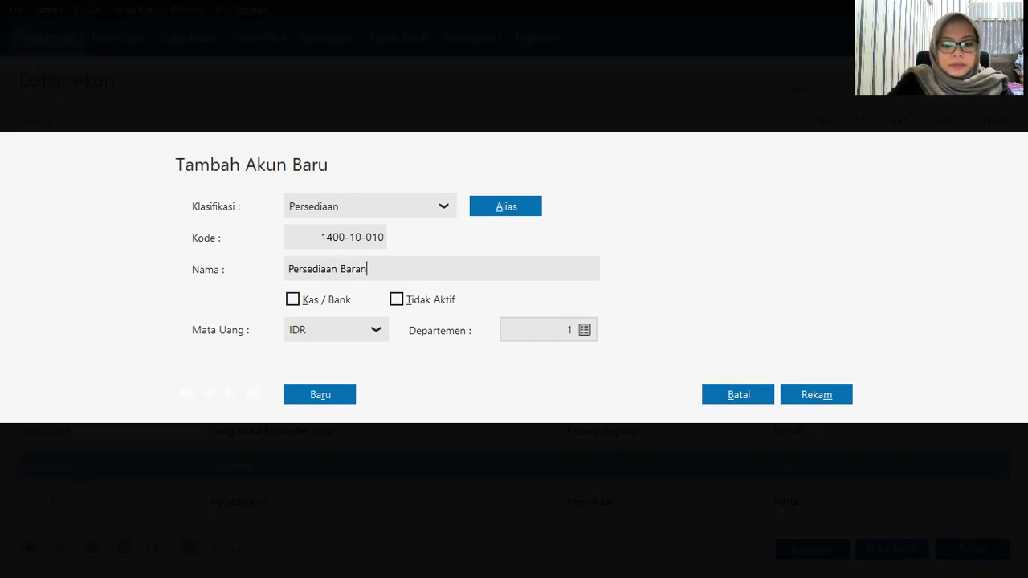
type("g Dagang")
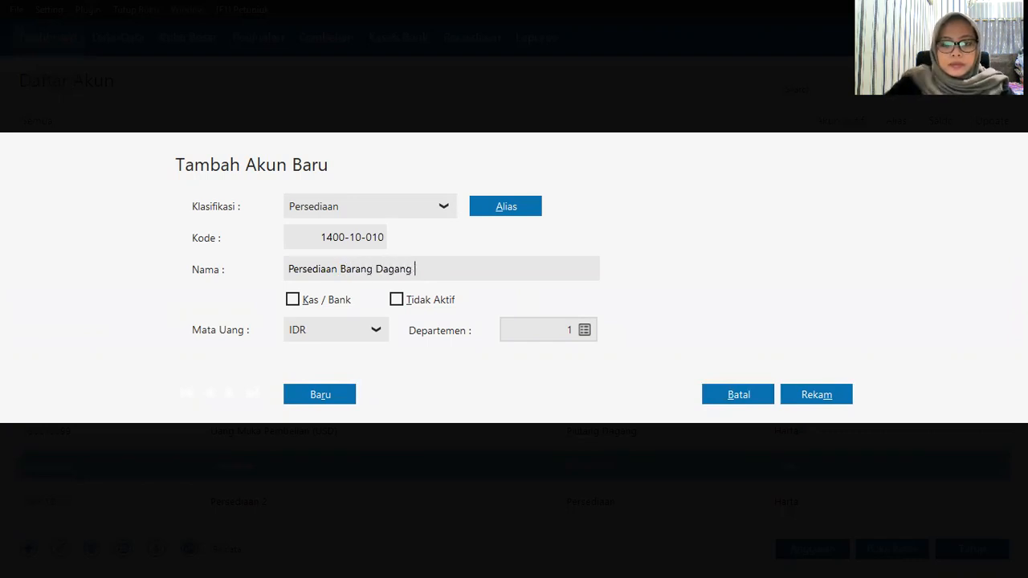
left_click(830, 394)
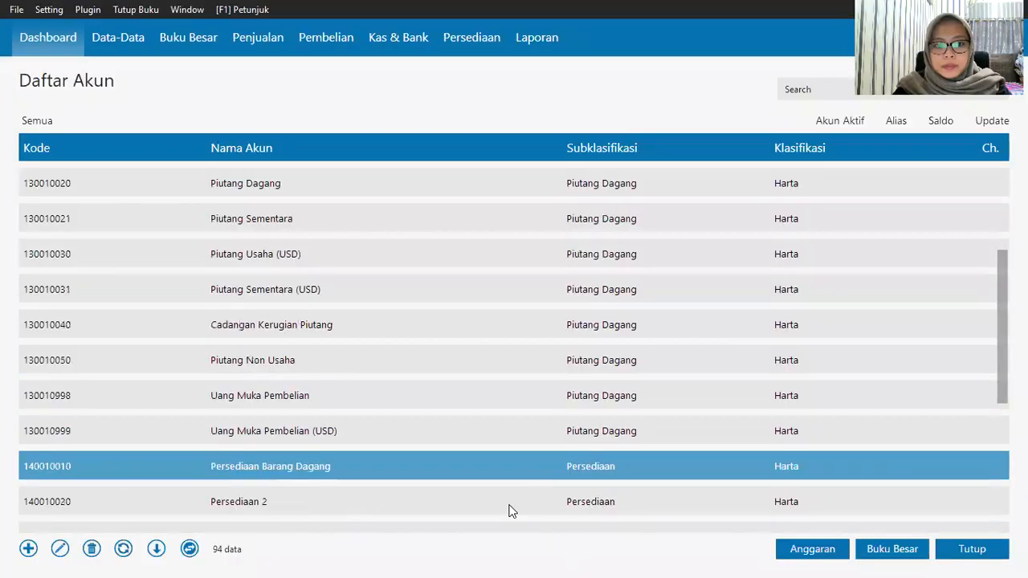
left_click(484, 507)
Step: Rename account Persediaan 2 to Persediaan Handphone
right_click(482, 504)
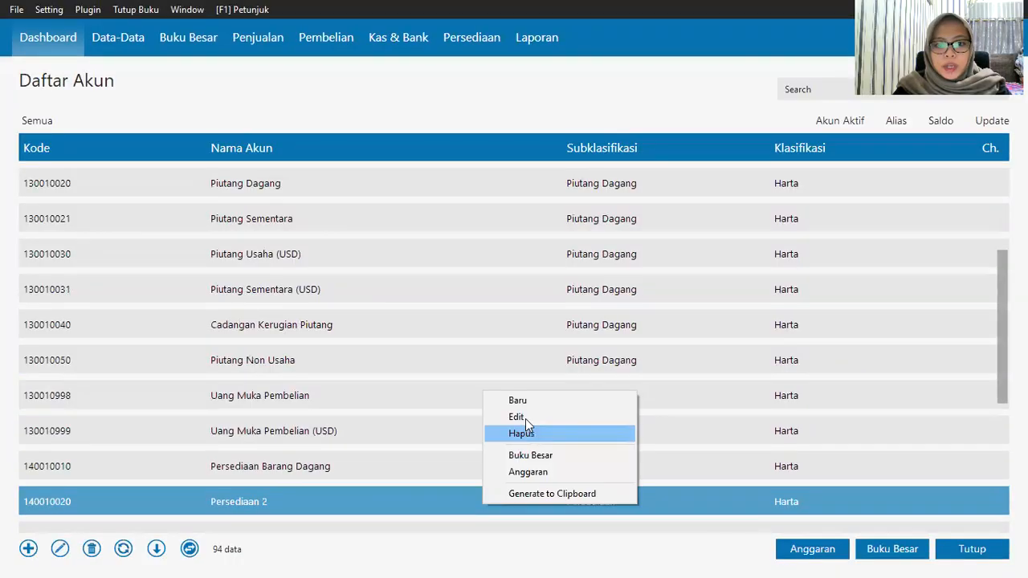
left_click(520, 417)
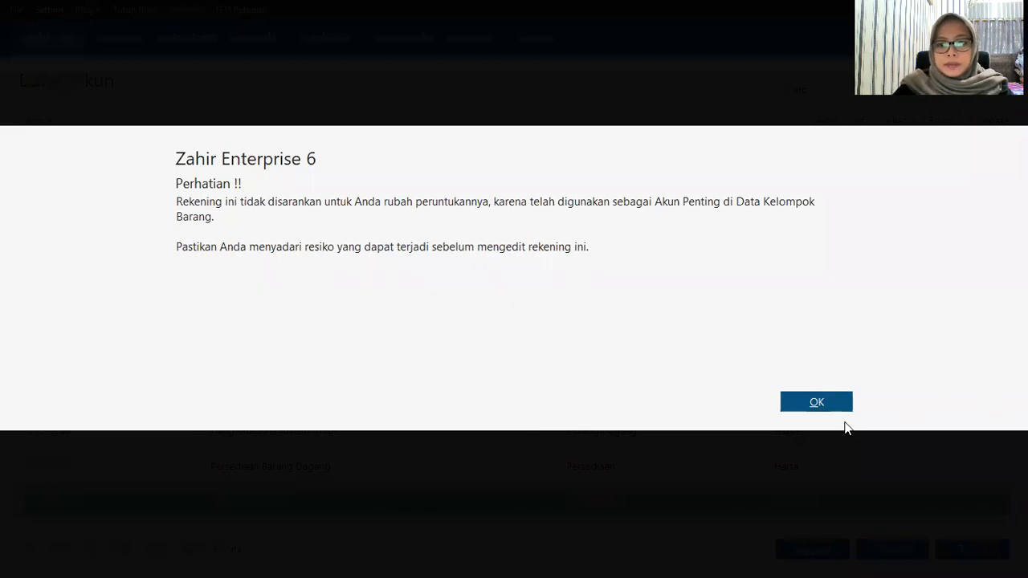
left_click(837, 405)
double_click(389, 269)
type("Han")
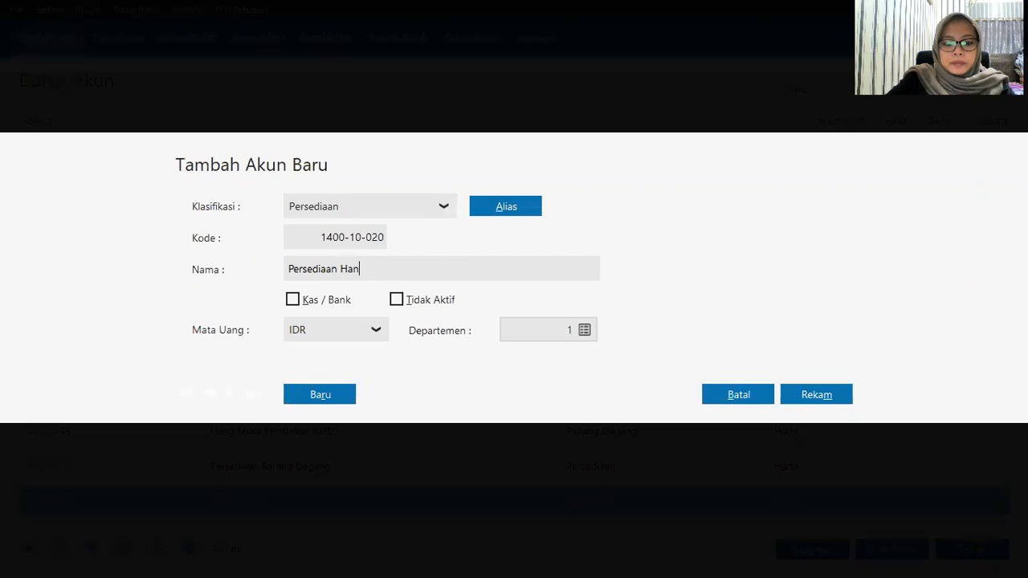
type("dphon")
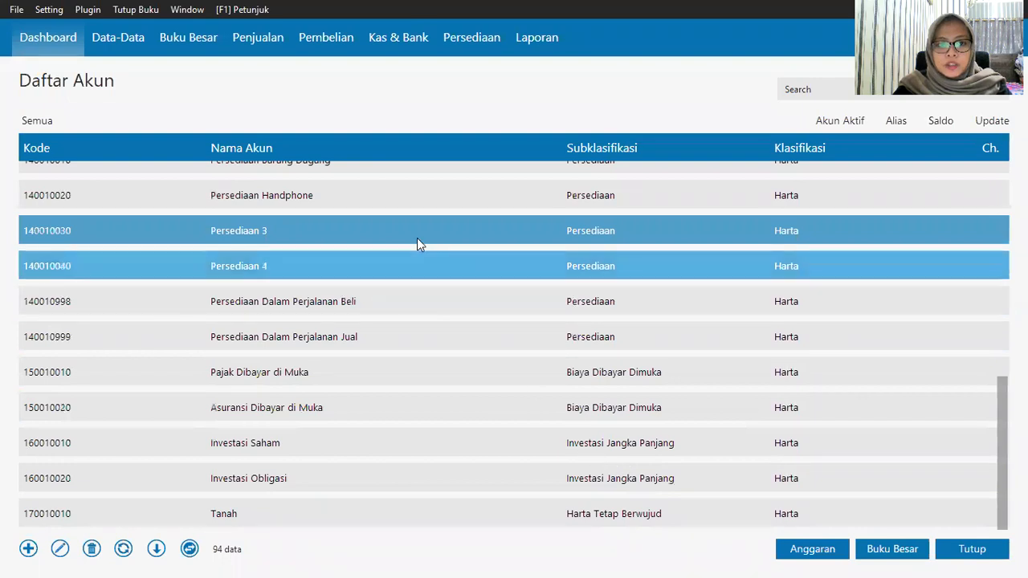
Step: Rename account 140010030 from Persediaan 3 to Persediaan Casing and save it
right_click(415, 230)
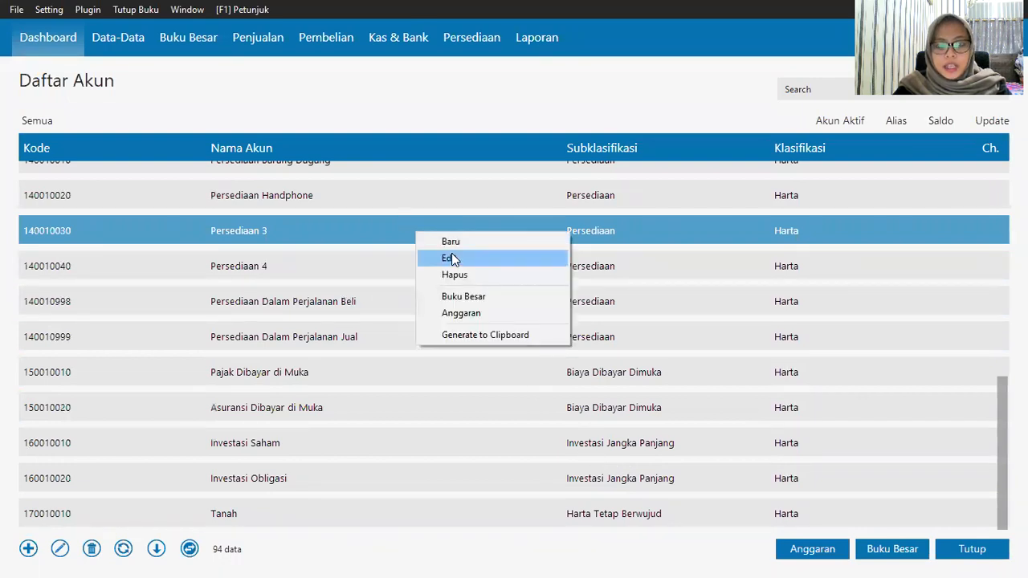
left_click(452, 253)
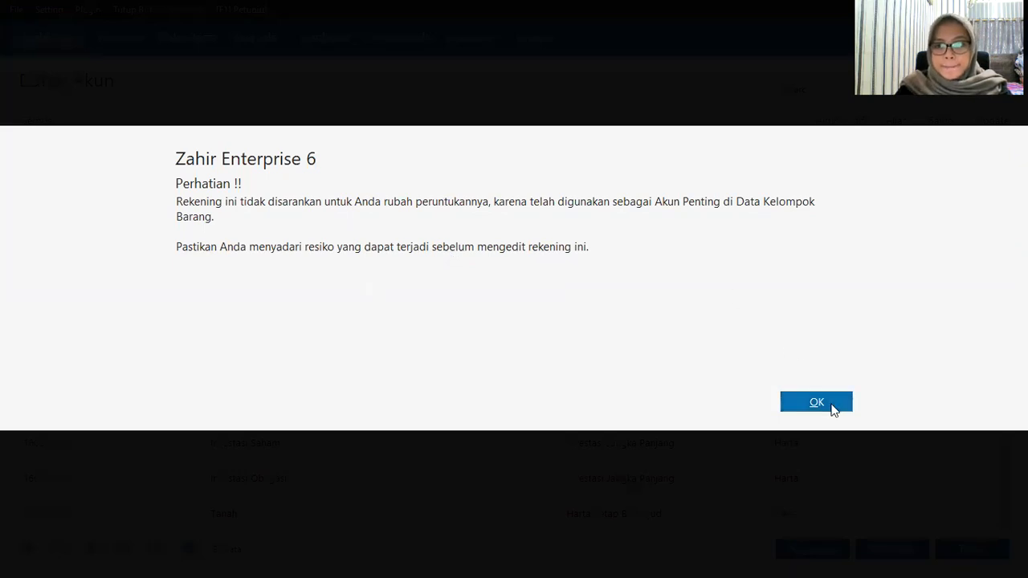
double_click(413, 272)
type("Casinh")
key("BackSpace")
type("g")
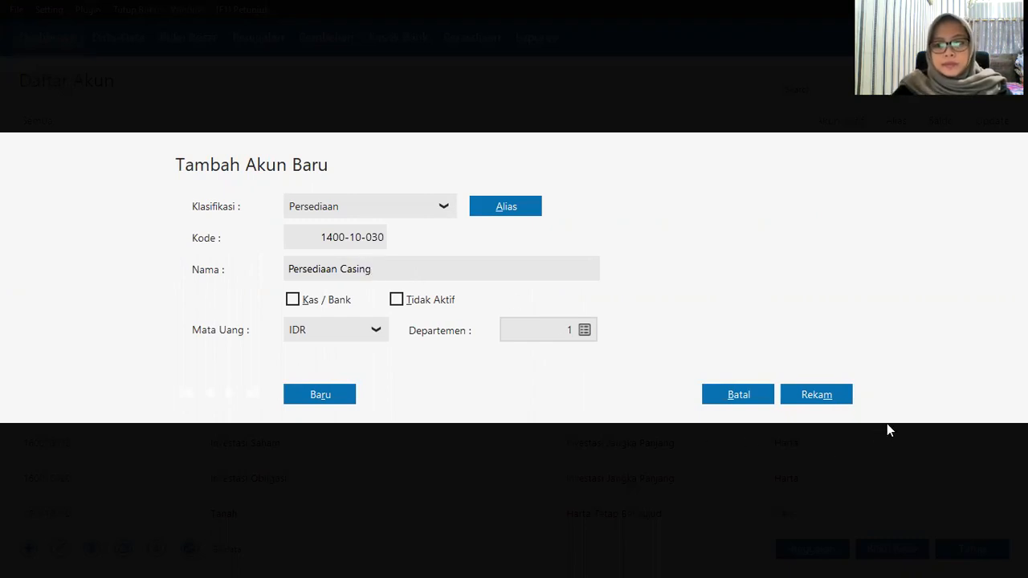
left_click(837, 395)
Step: Rename account 140010040 from Persediaan 4 to Persediaan Baterai and save it
left_click(388, 265)
right_click(388, 262)
left_click(420, 287)
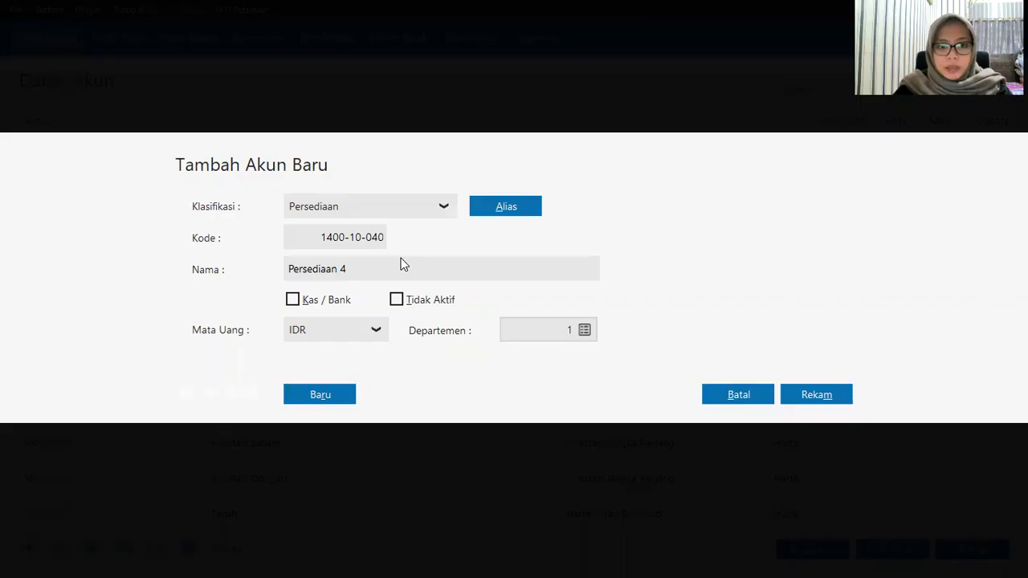
double_click(402, 269)
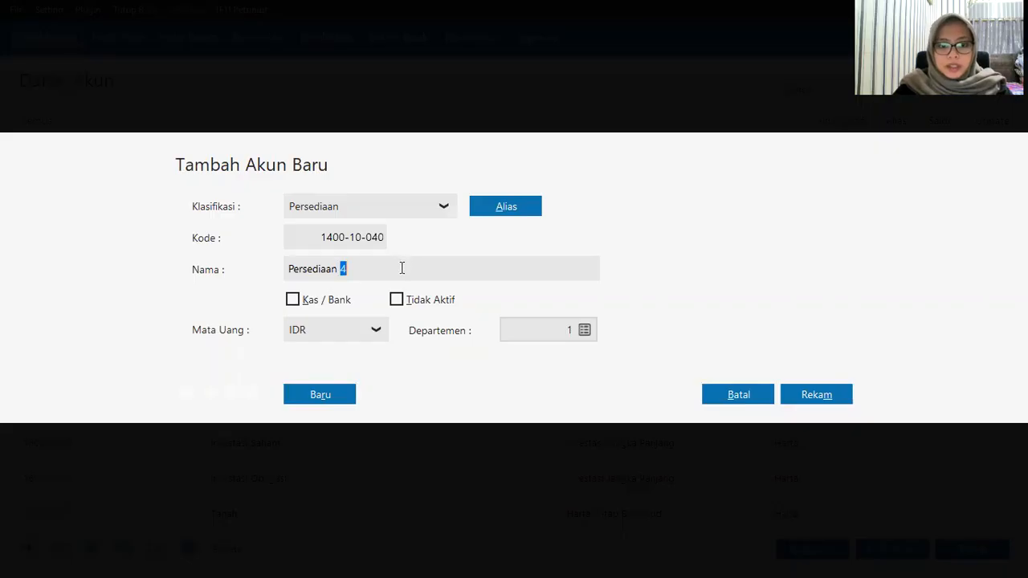
type("Baterai")
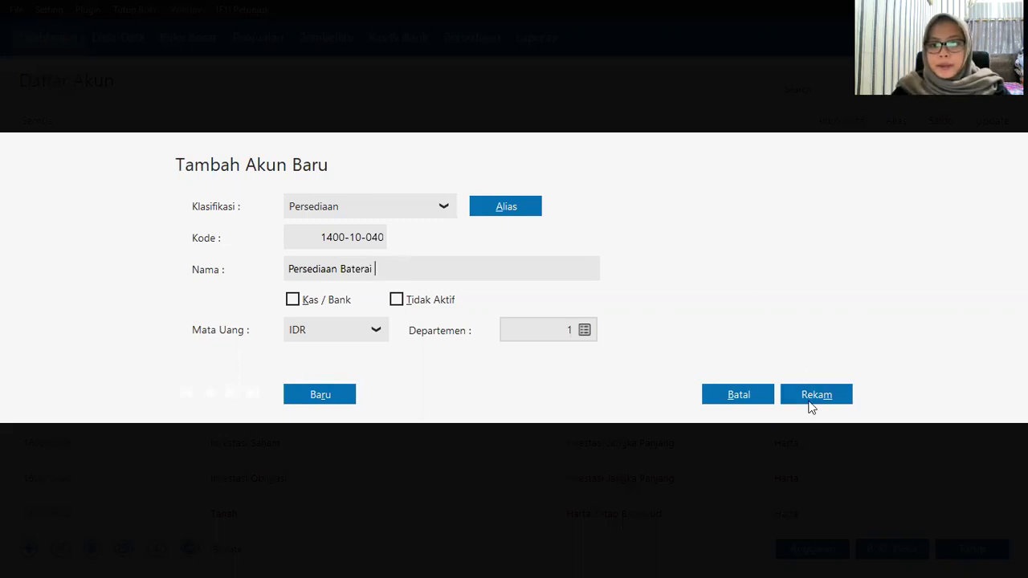
left_click(735, 388)
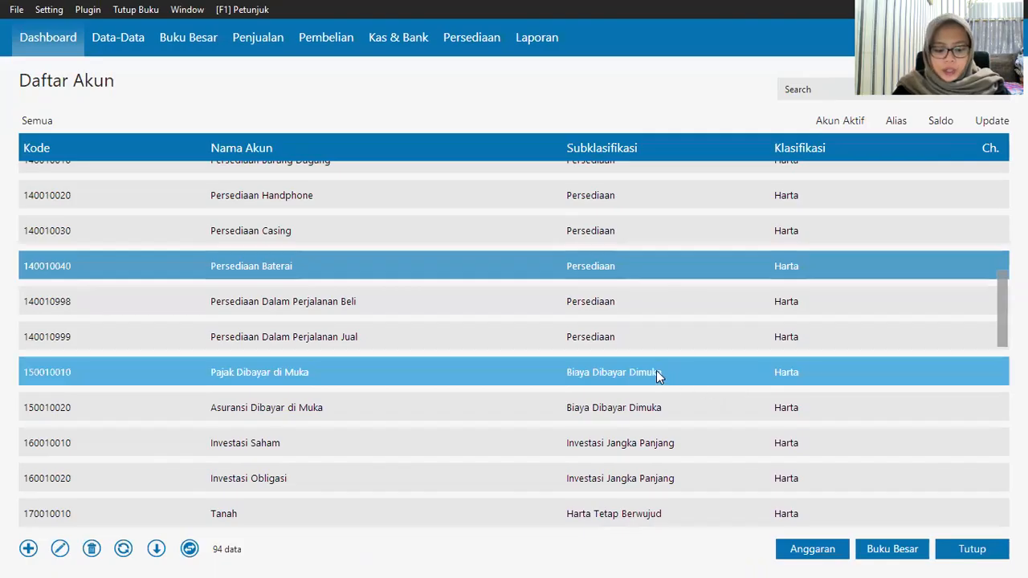
Step: Add account 510010081 'Harga Pokok Penjualan' classified as Biaya Produksi
scroll(480, 402, "down", 2)
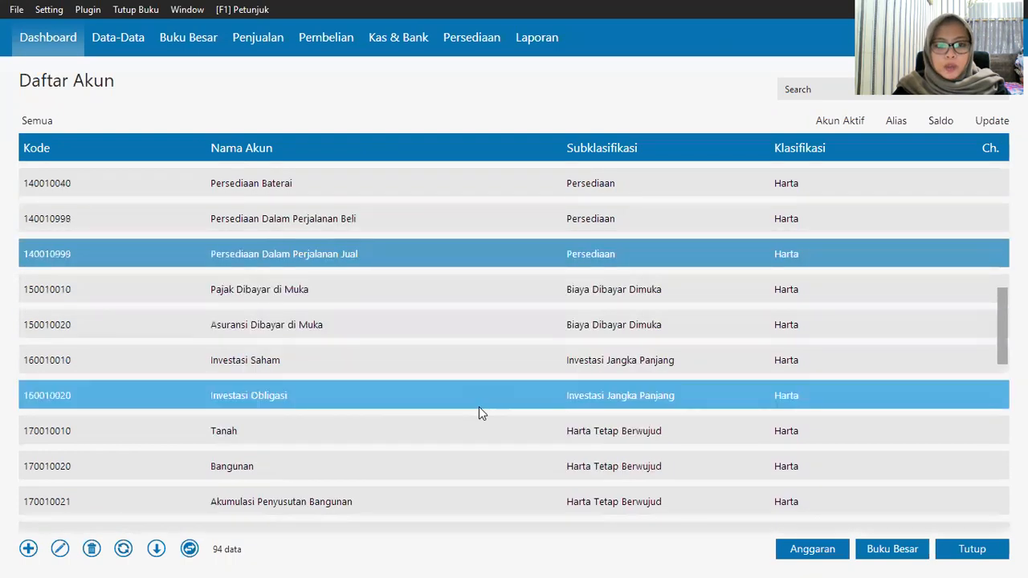
left_click(29, 549)
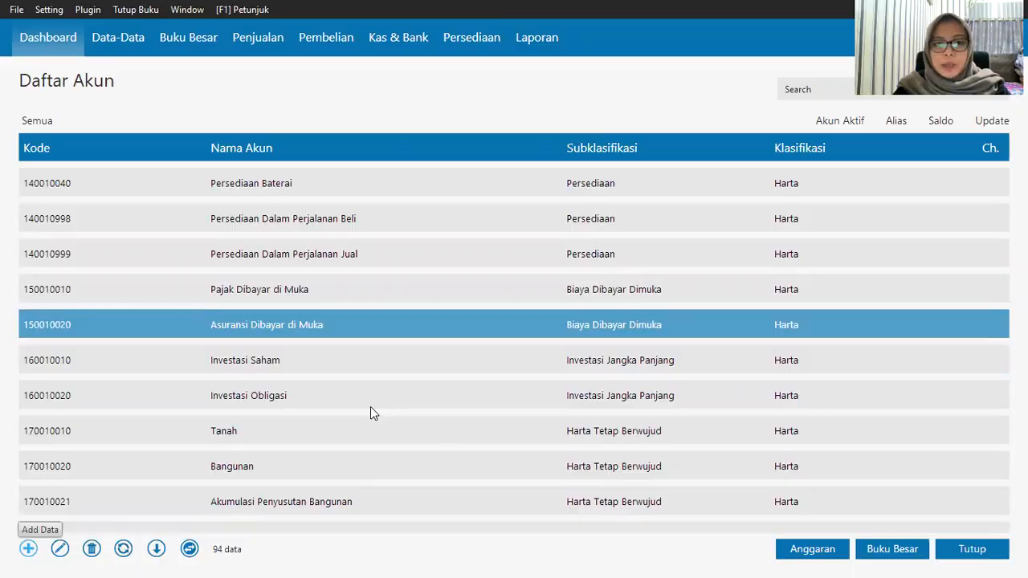
left_click(386, 208)
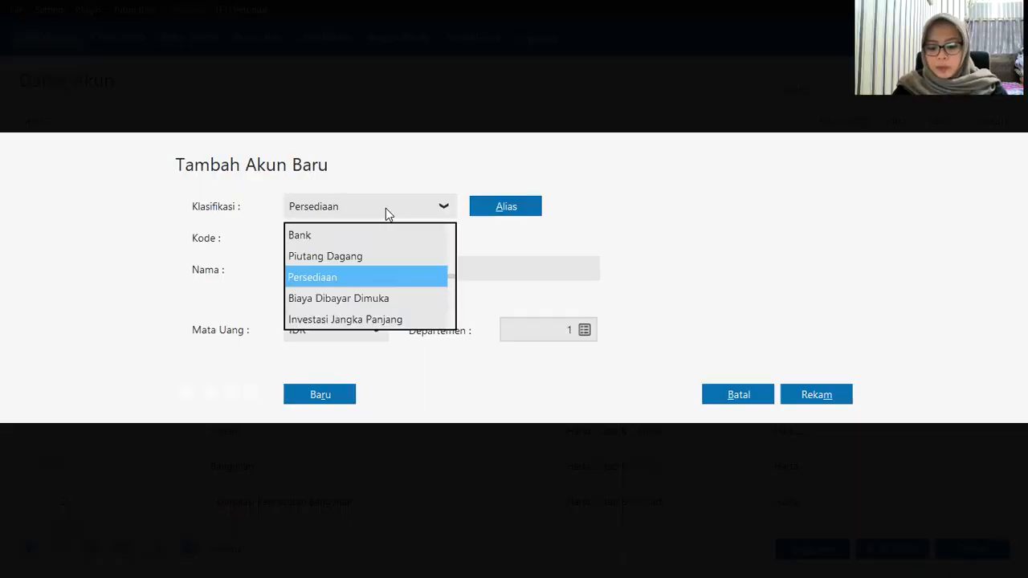
scroll(385, 277, "down", 3)
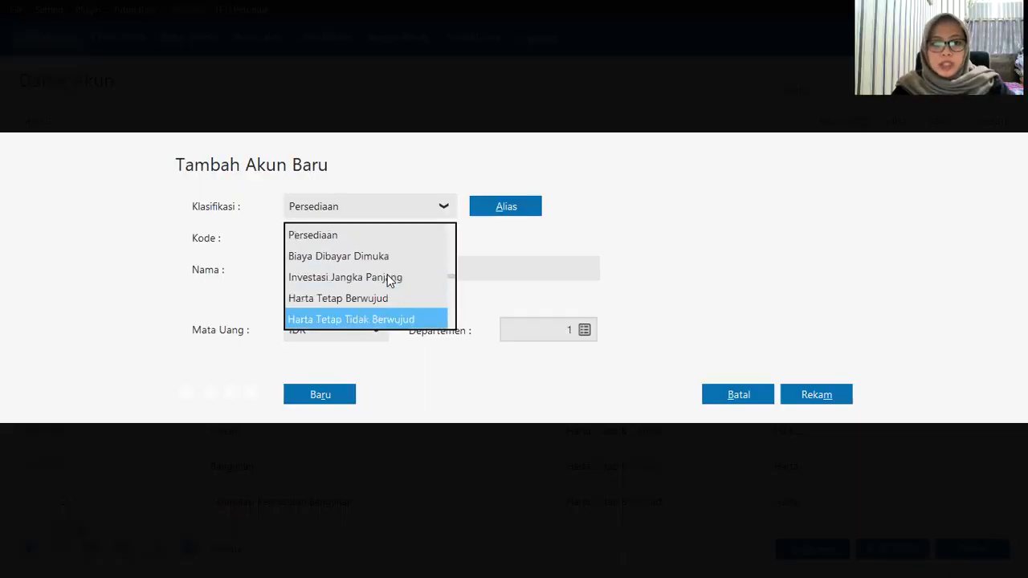
scroll(382, 279, "down", 4)
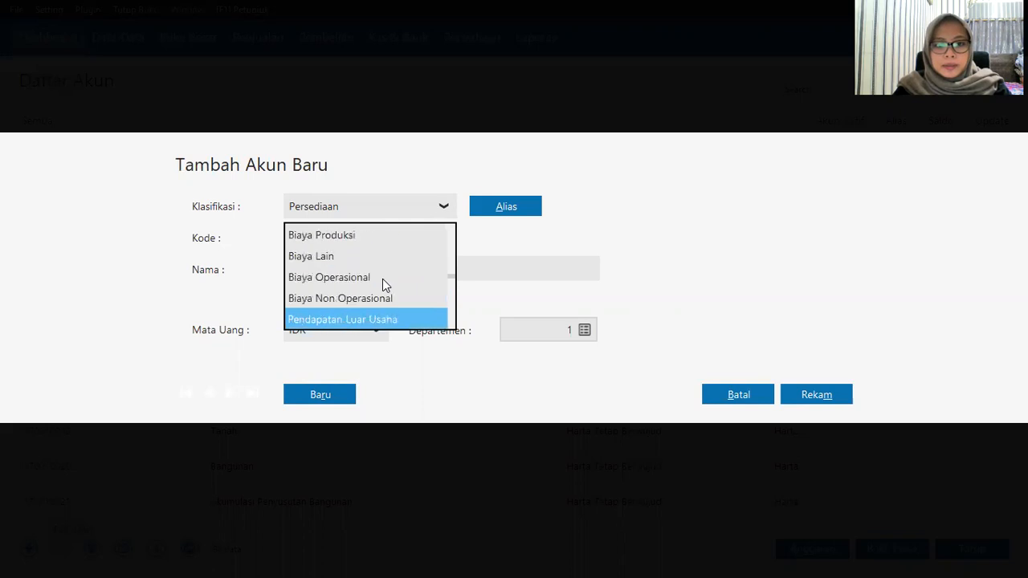
scroll(383, 279, "up", 6)
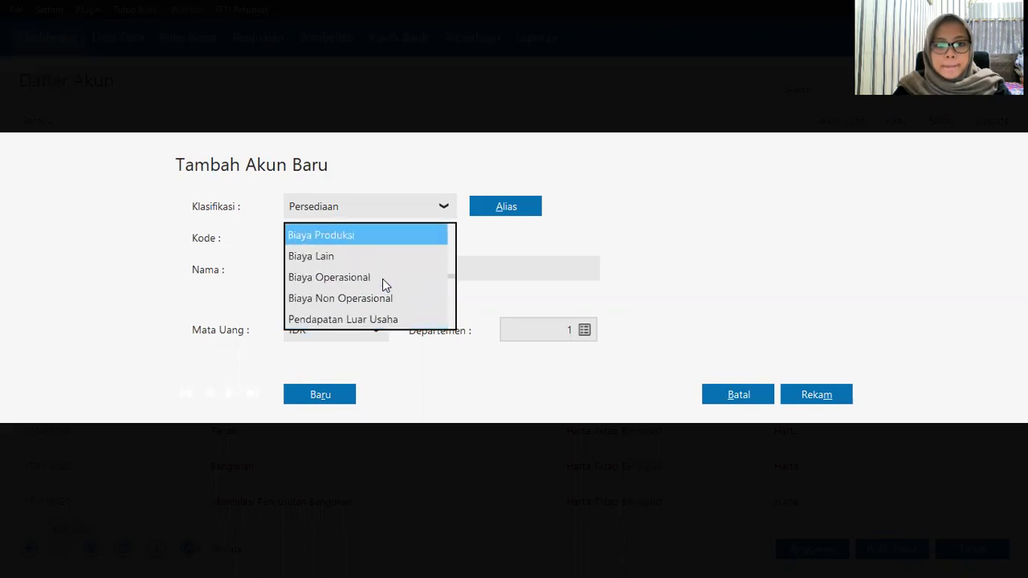
left_click(349, 257)
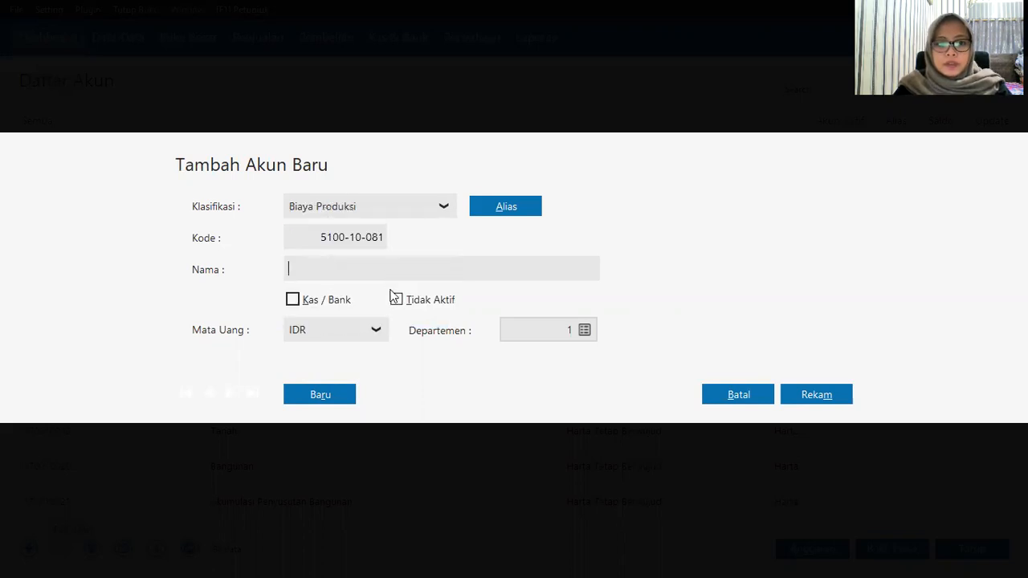
type("Harga ")
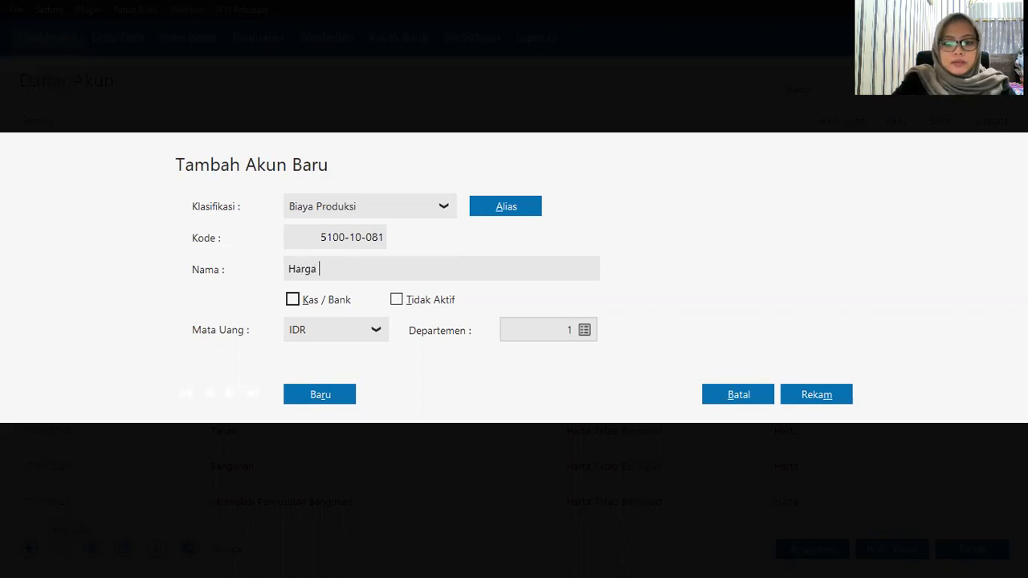
type("Pokok P")
type("njua")
key("BackSpace")
key("BackSpace")
key("BackSpace")
type("enjuak")
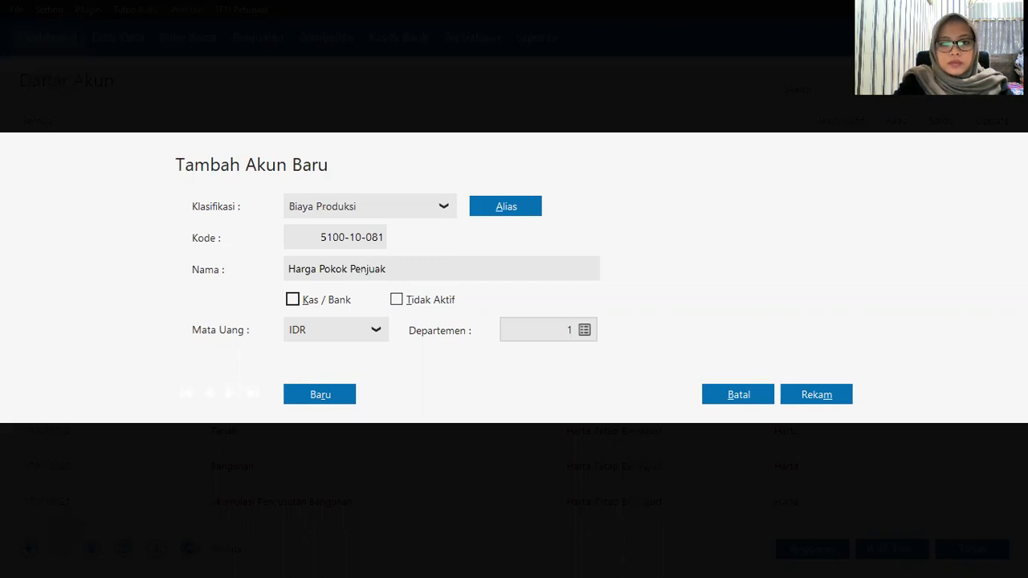
key("BackSpace")
type("lan")
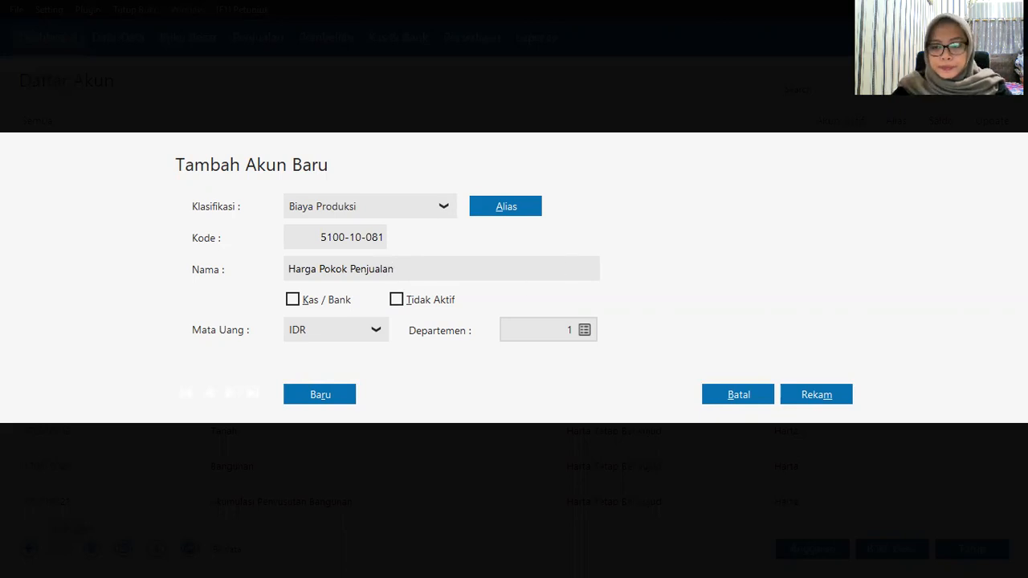
left_click(793, 388)
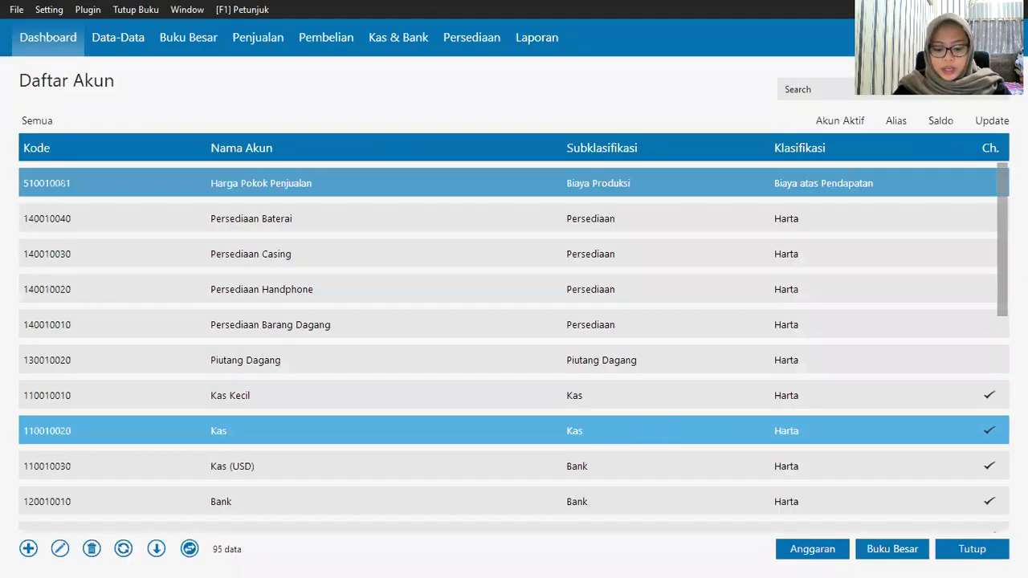
Step: Change account 210010020's name from Hutang Usaha to Utang Dagang and save it
scroll(418, 431, "down", 5)
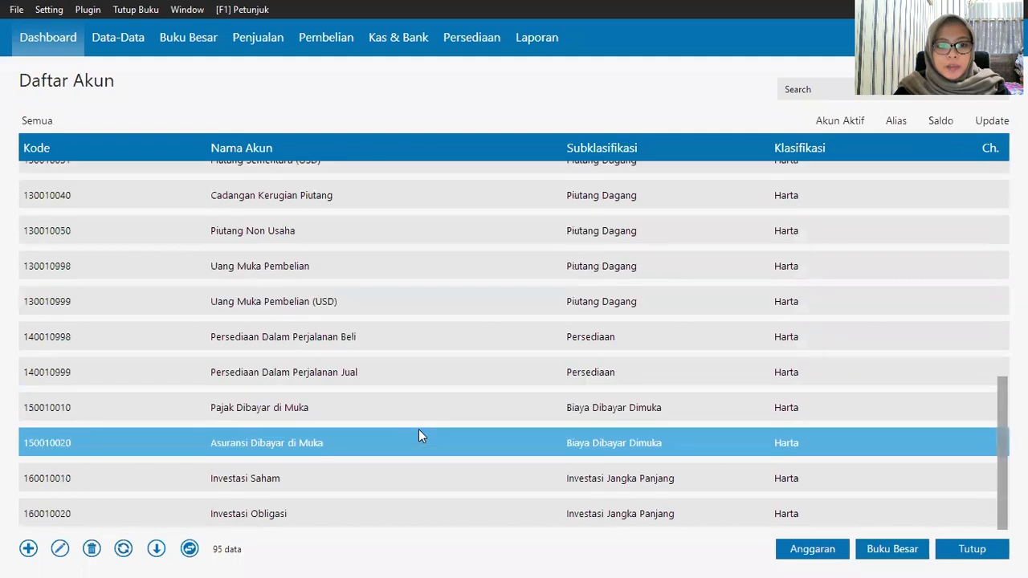
scroll(418, 433, "down", 5)
scroll(415, 440, "down", 3)
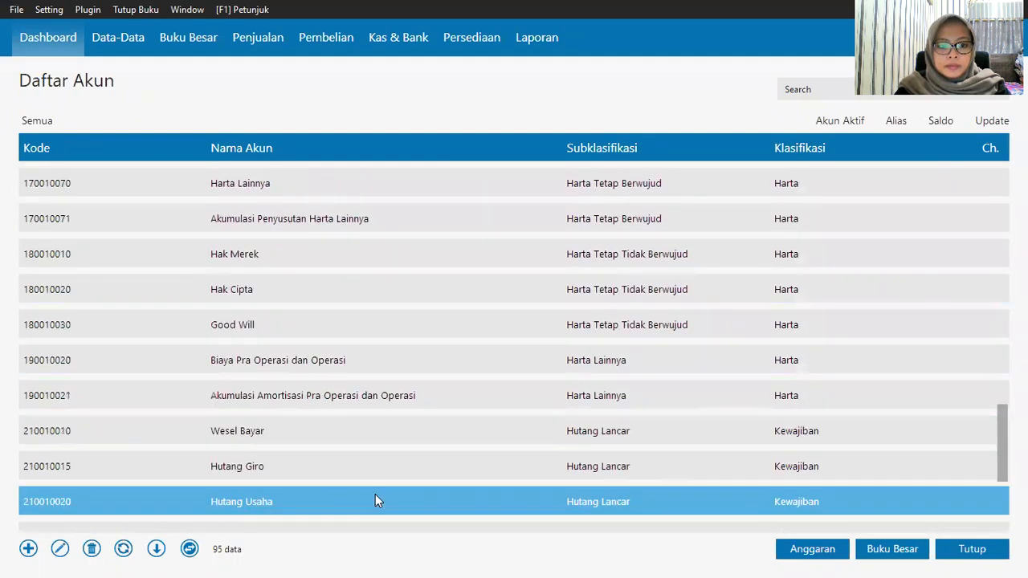
right_click(375, 494)
left_click(401, 407)
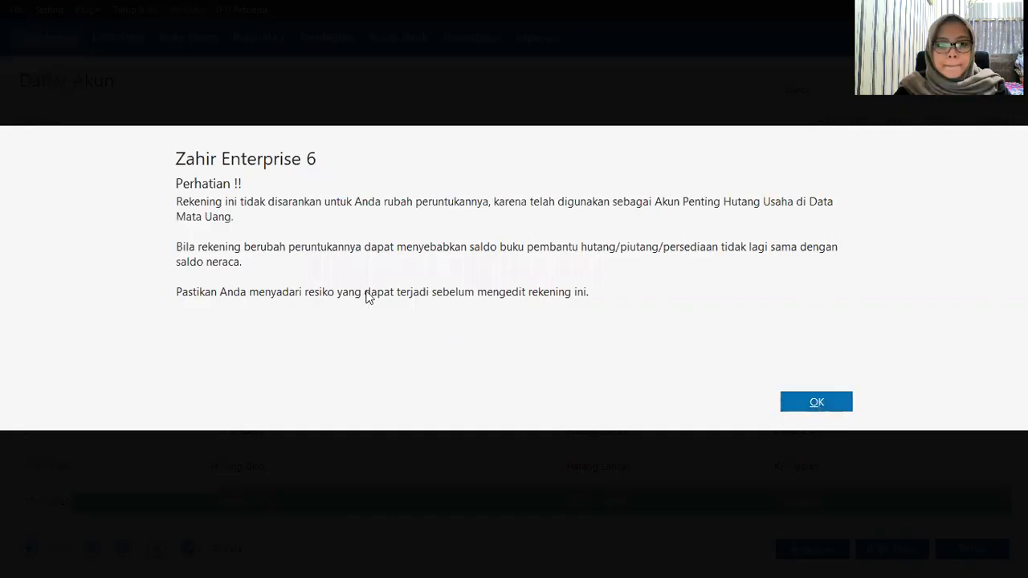
key("Return")
double_click(374, 270)
type("D")
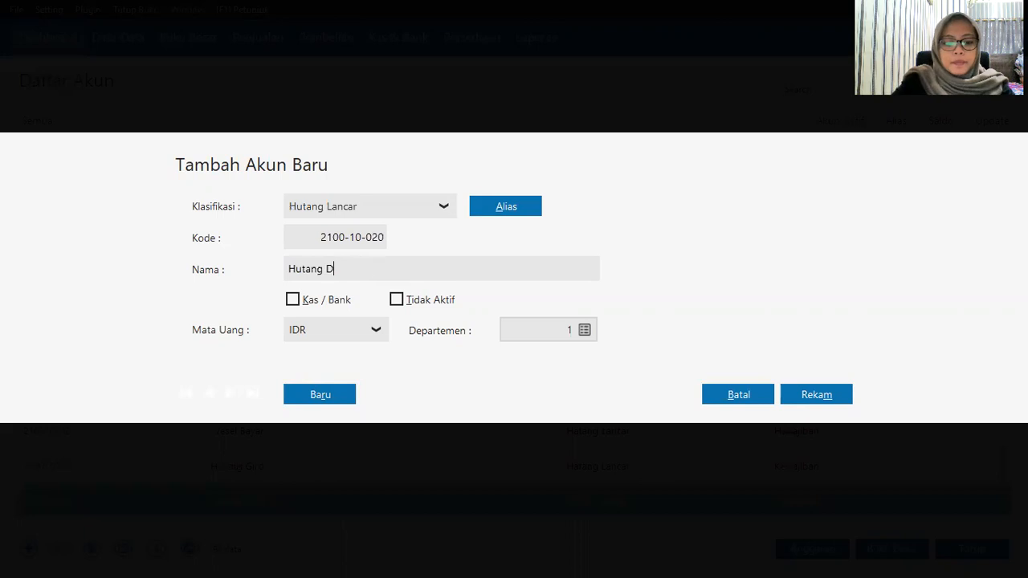
type("agang")
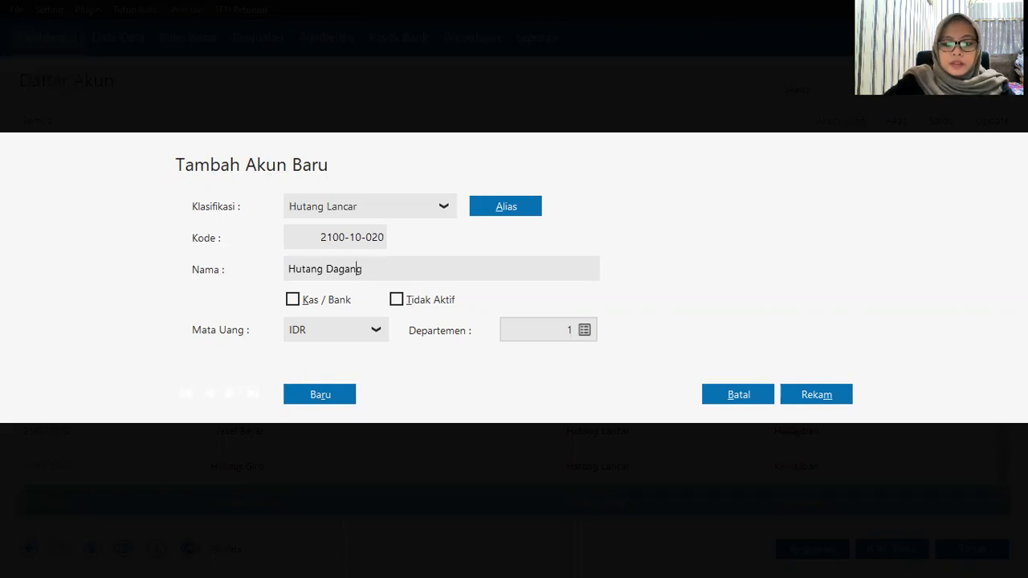
key("Delete")
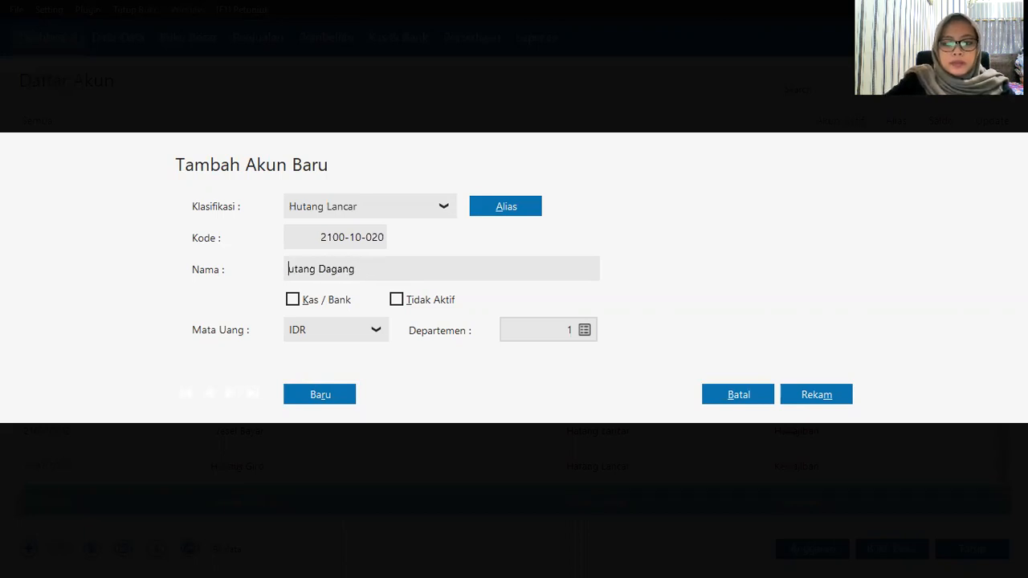
key("BackSpace")
type("U")
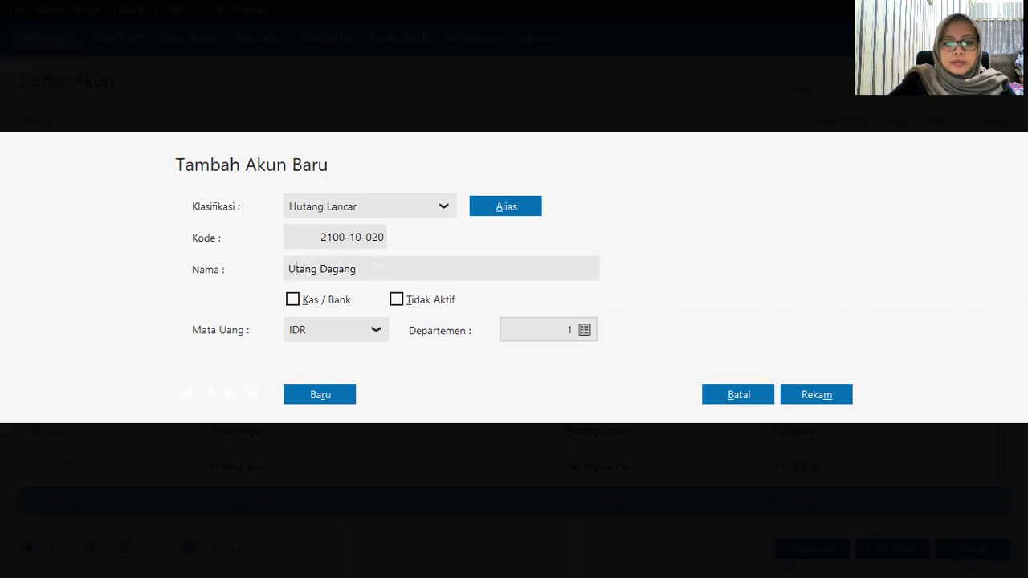
left_click(835, 395)
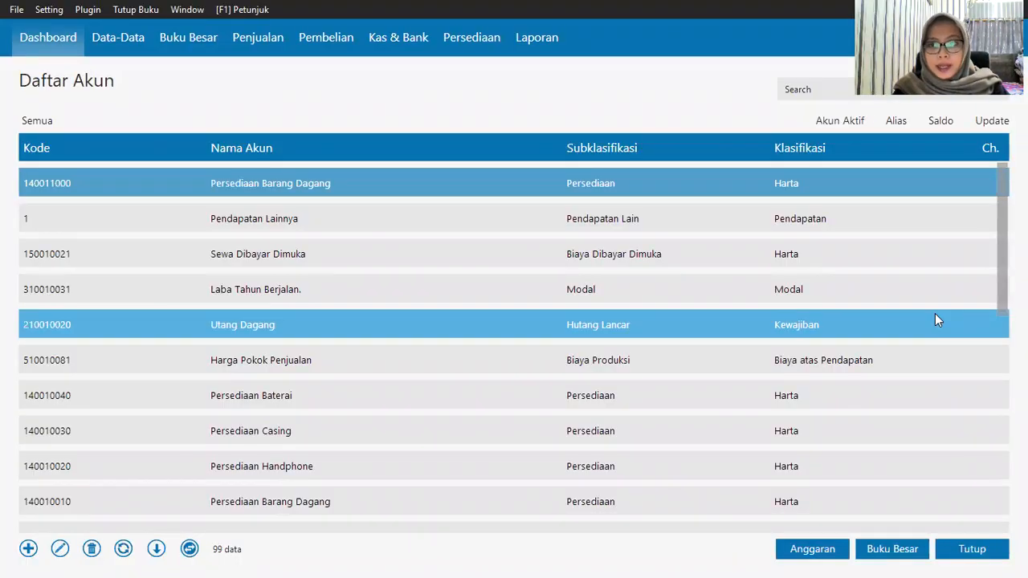
Step: Open the account opening-balance entry and set Kas to 5,000,000
left_click(969, 551)
left_click(43, 10)
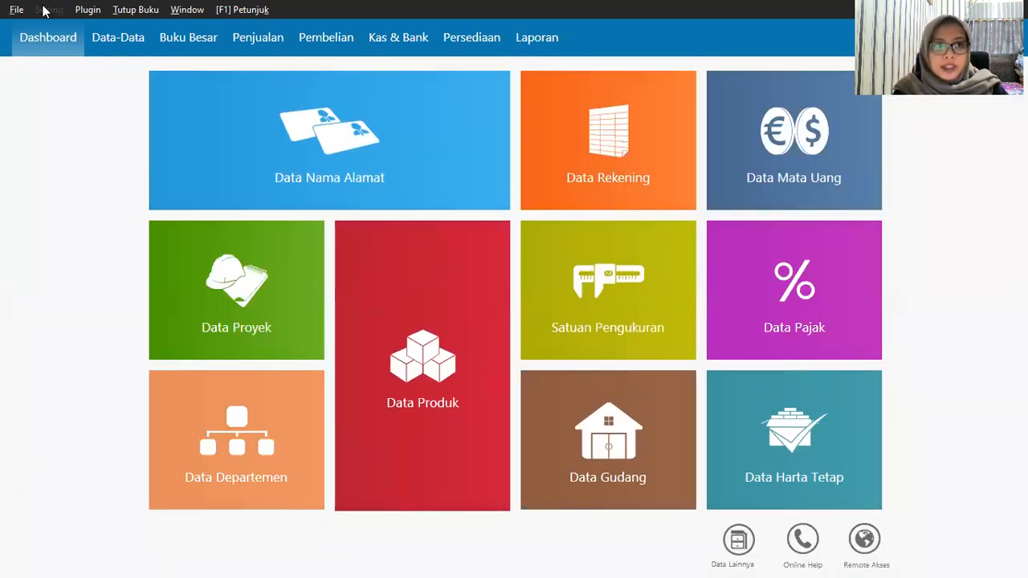
mouse_move(118, 67)
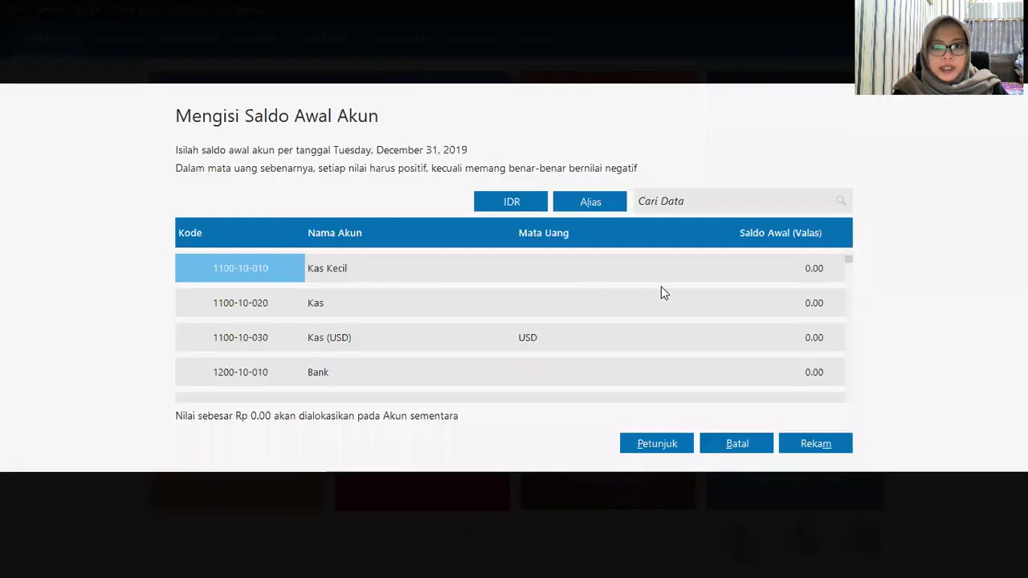
left_click(730, 303)
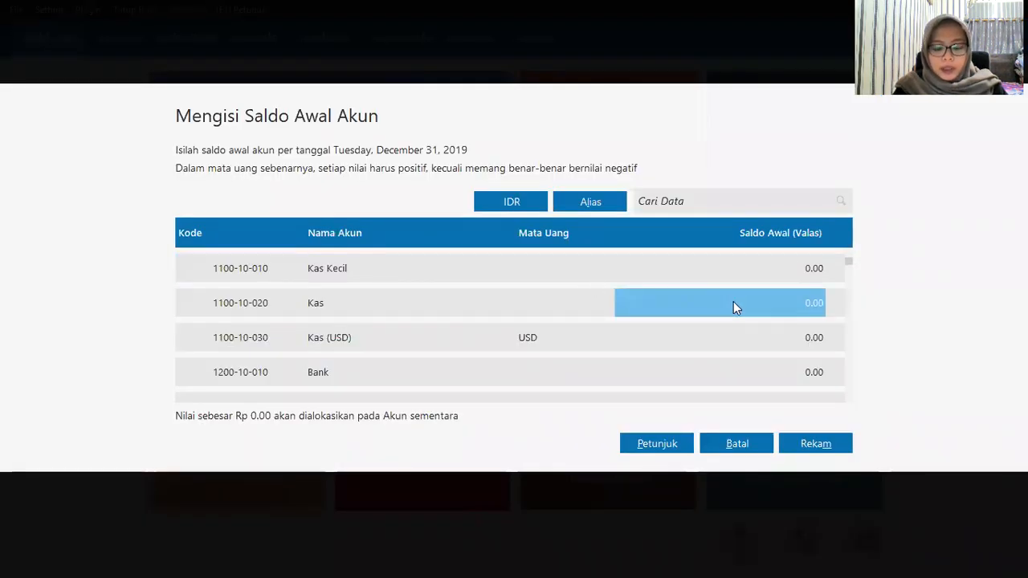
type("5")
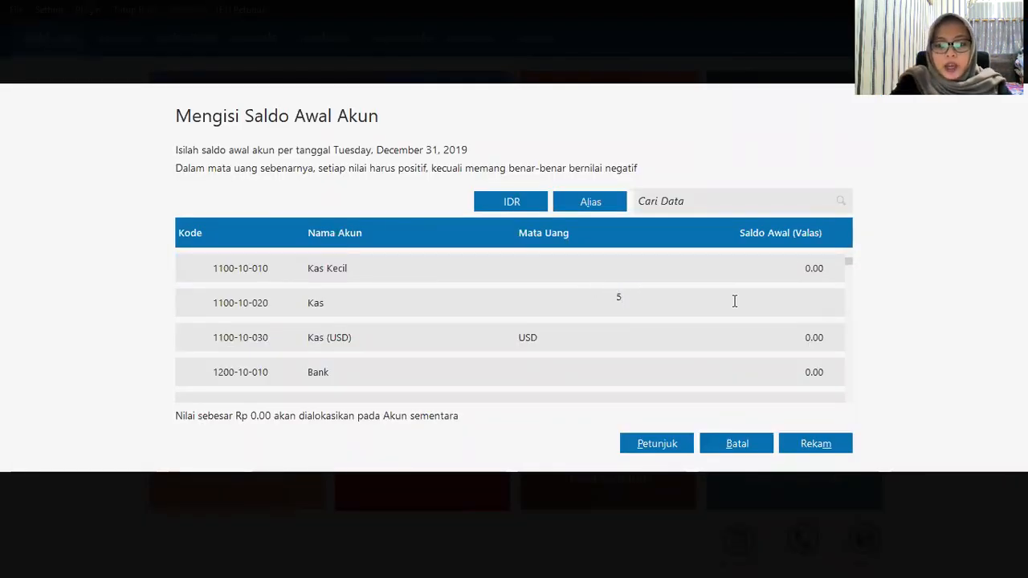
type("000000")
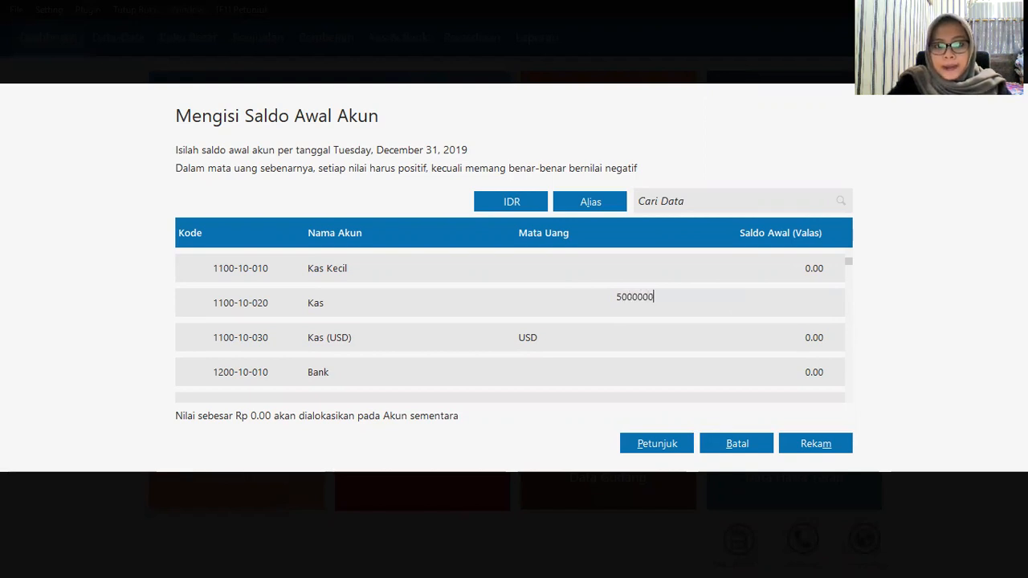
left_click(765, 372)
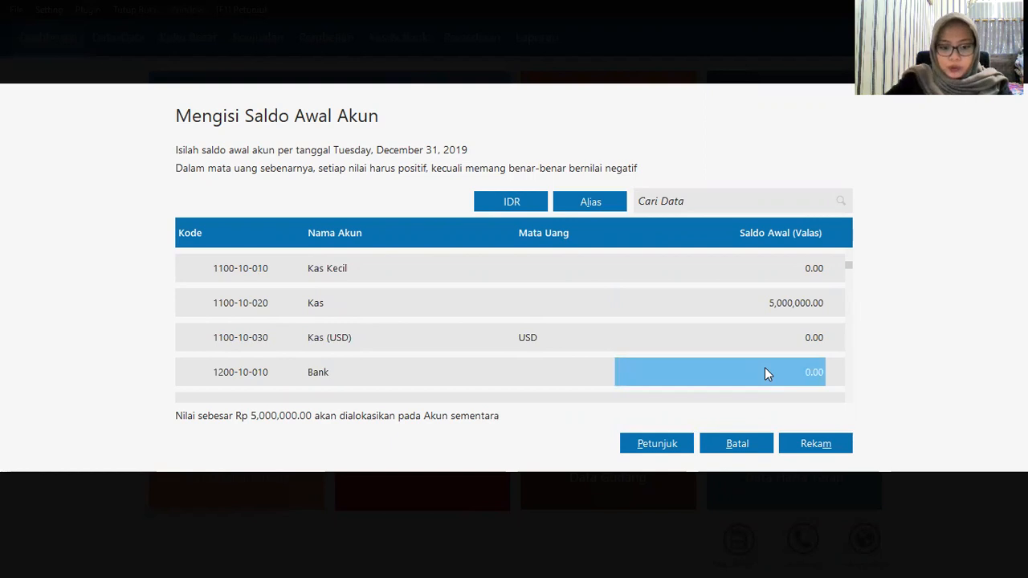
Step: Enter opening balances of 50,000,000 for Bank and 15,000,000 for Piutang Dagang
type("50000000")
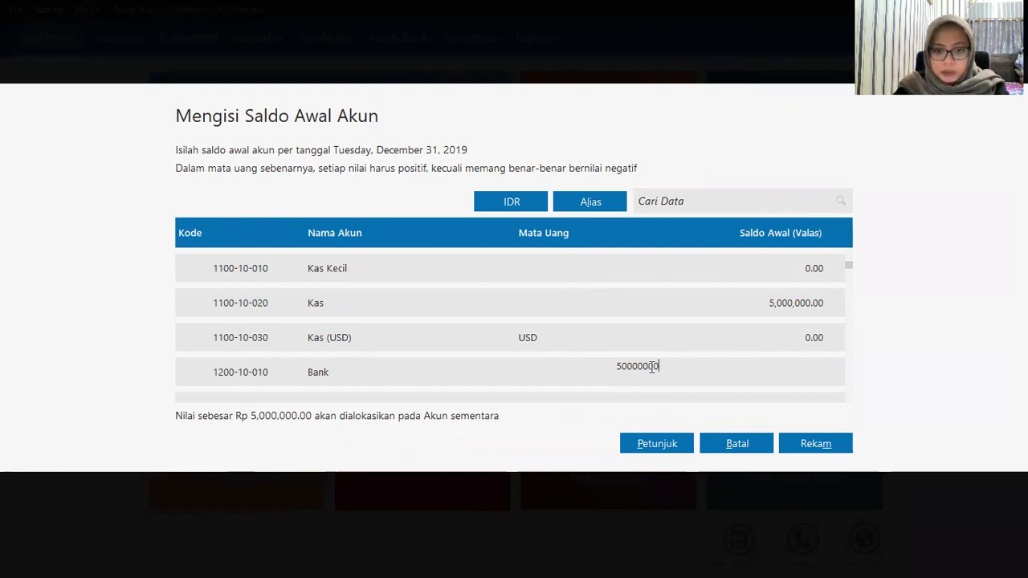
key("Return")
scroll(646, 372, "down", 2)
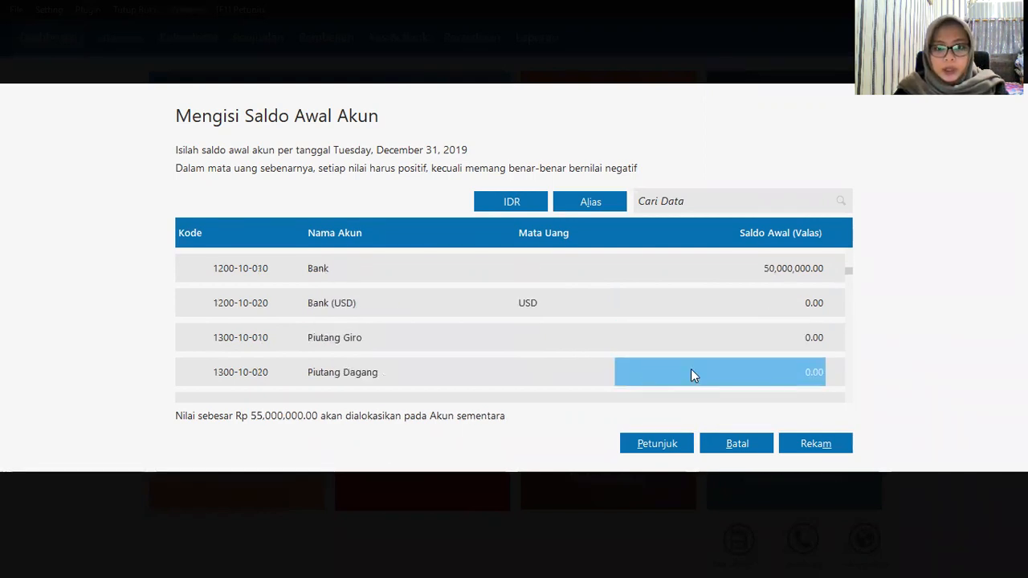
type("15000000")
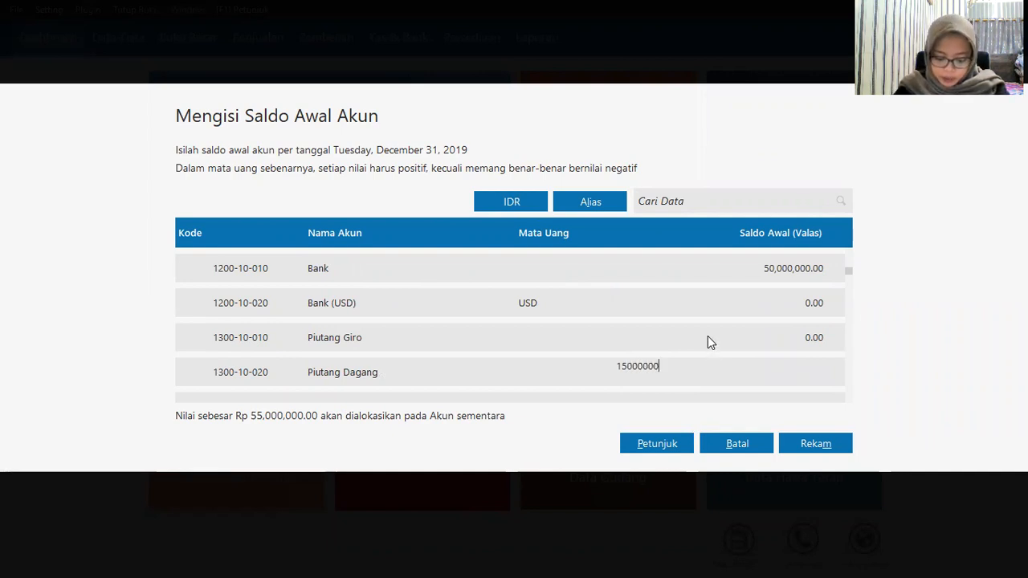
key("Down")
key("Down")
key("Down")
key("Down")
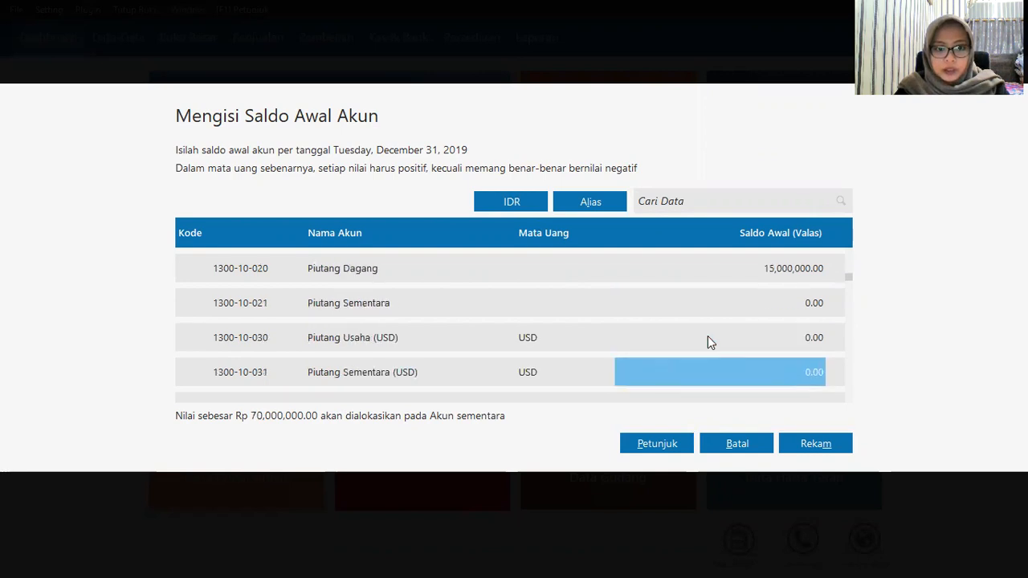
key("Down")
key("Down")
key("Down")
key("Down")
key("Down")
key("Down")
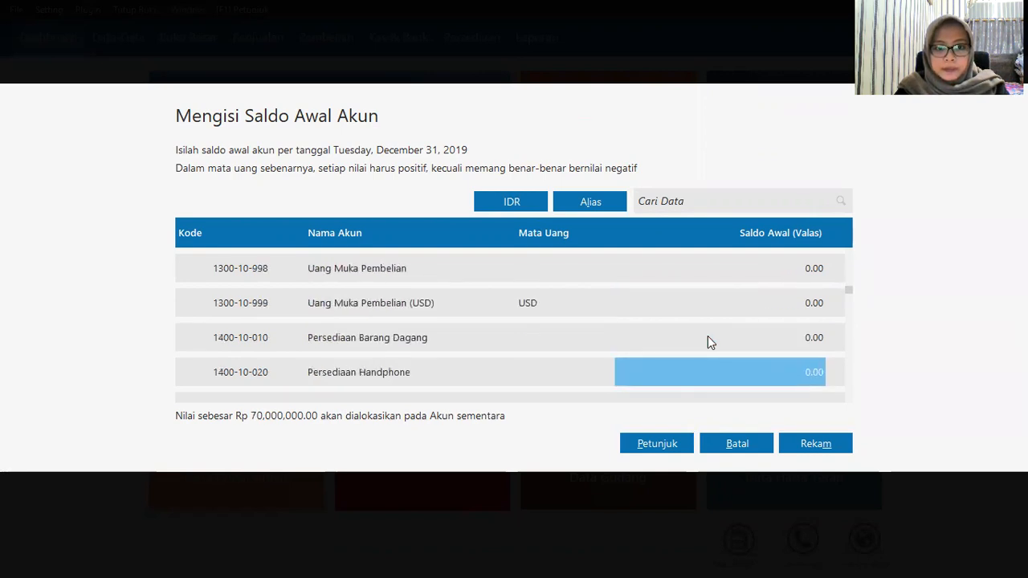
Step: Enter inventory opening balances: Handphone 20,200,000, Casing 1,500,000, Baterai 750,000
left_click(709, 337)
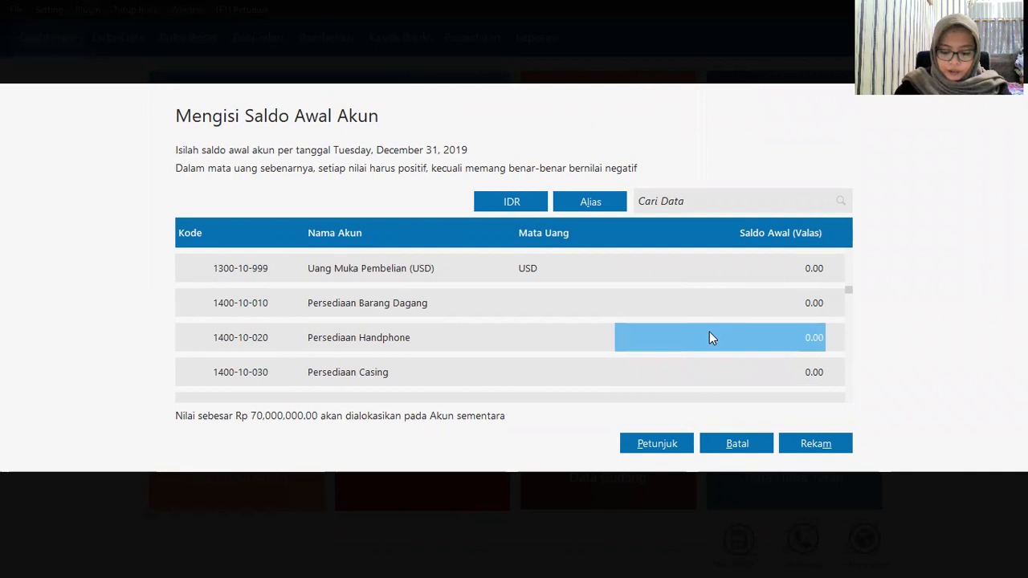
type("20200000")
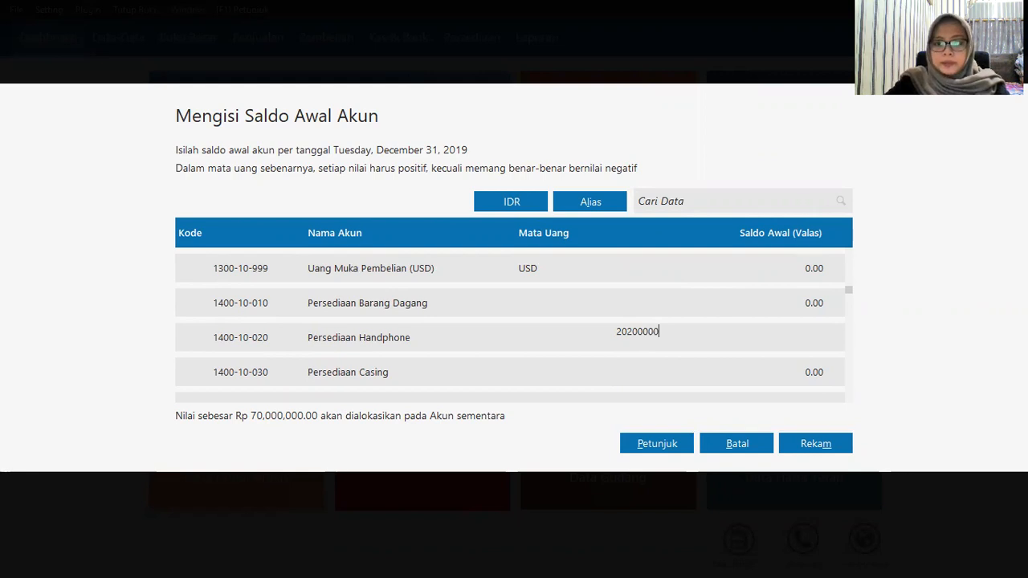
key("Return")
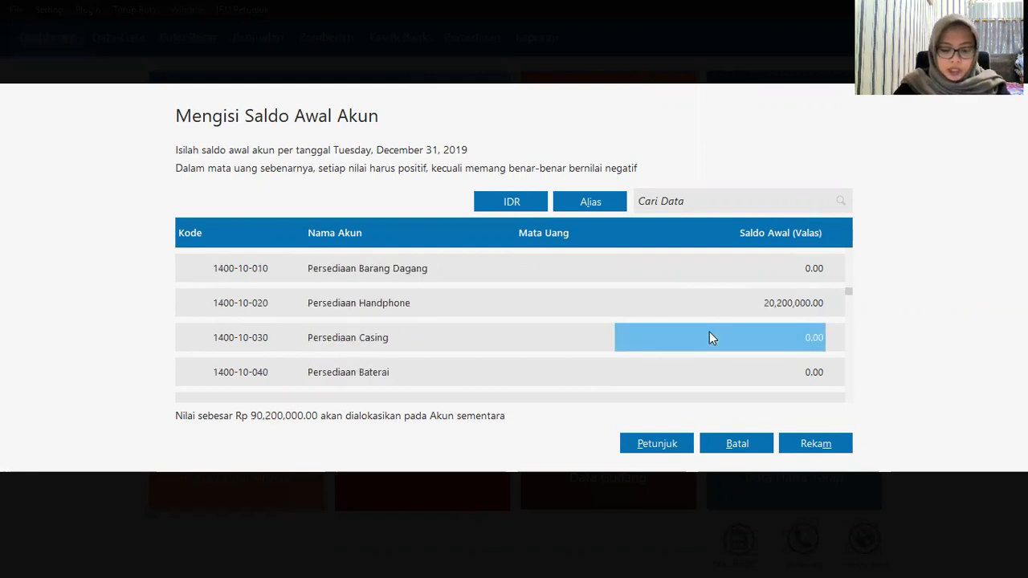
left_click(710, 338)
type("15")
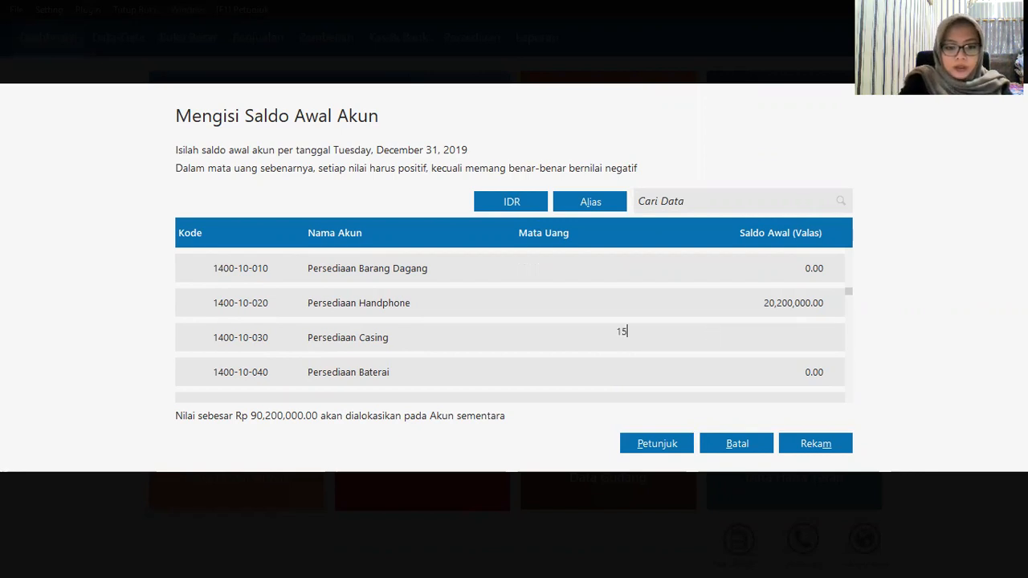
type("00")
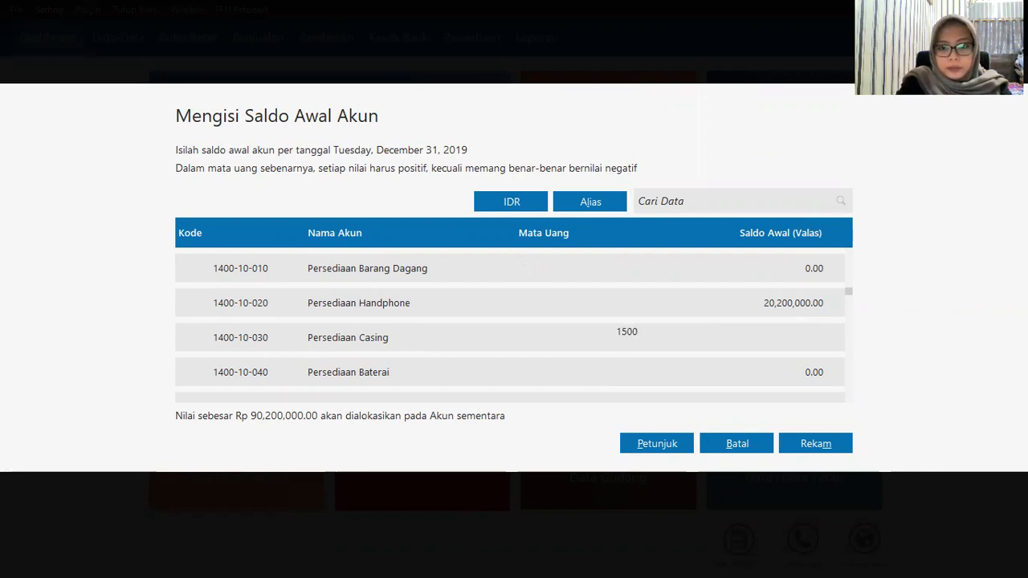
type("000")
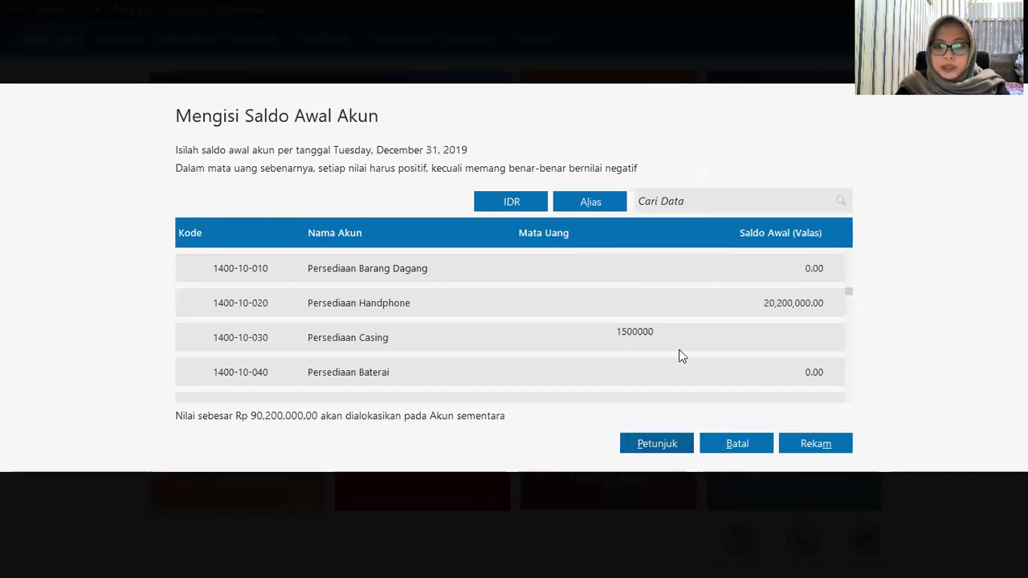
left_click(701, 370)
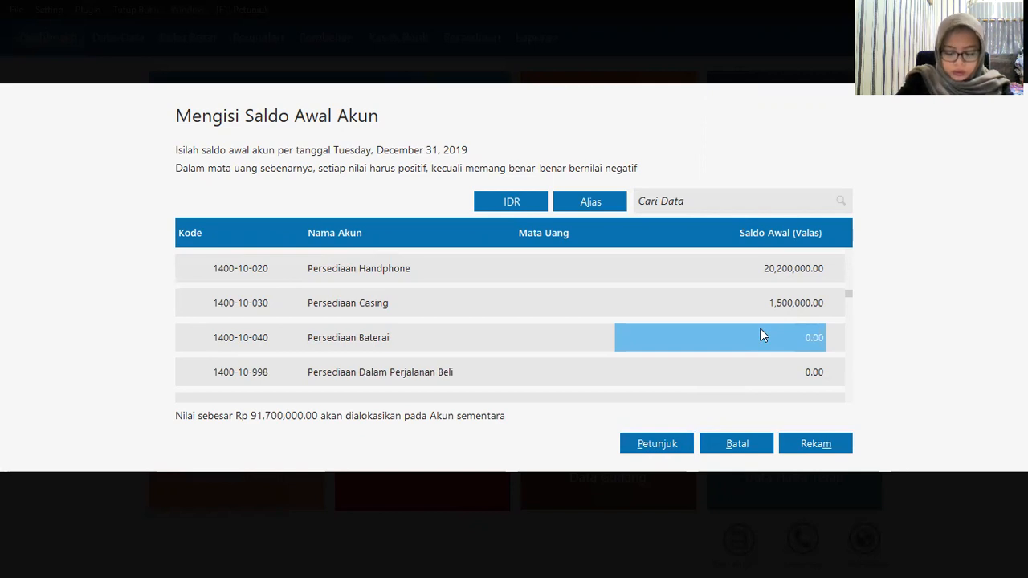
type("750000")
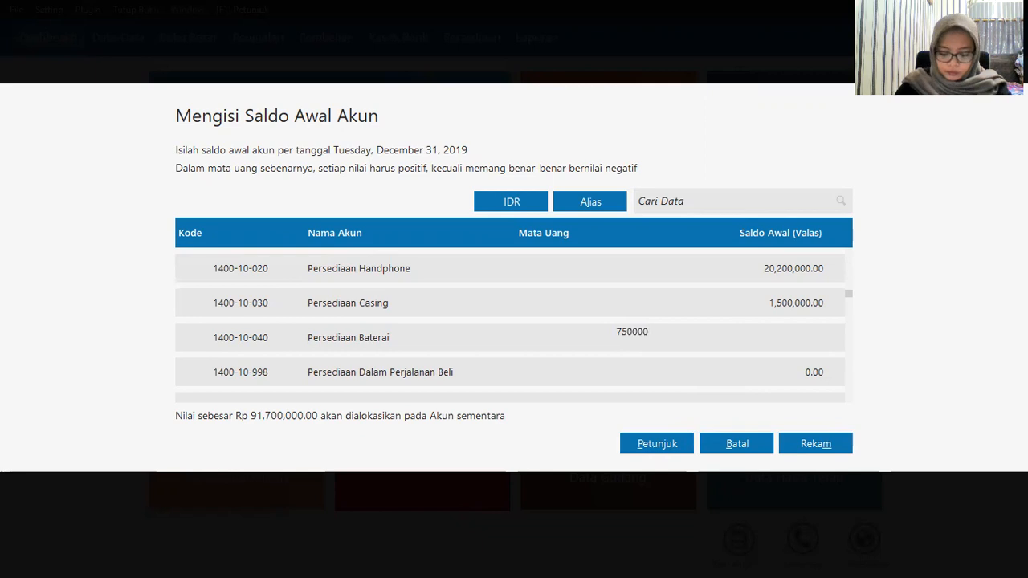
key("Down")
key("Down")
key("Down")
key("Down")
key("Down")
key("Down")
key("Down")
key("Down")
key("Down")
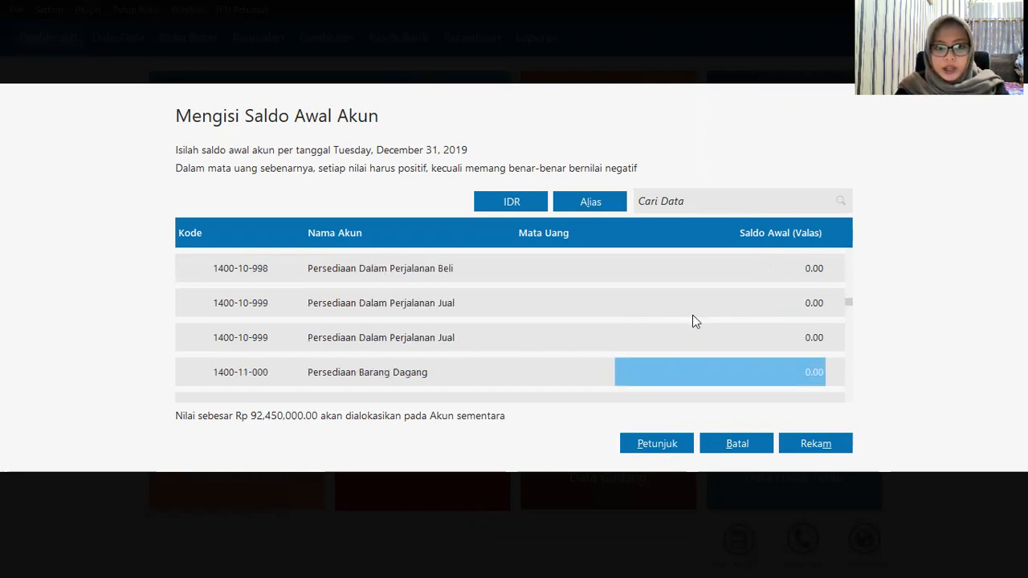
key("Down")
key("Down")
key("Down")
key("Down")
key("Down")
key("Down")
key("Down")
key("Down")
key("Down")
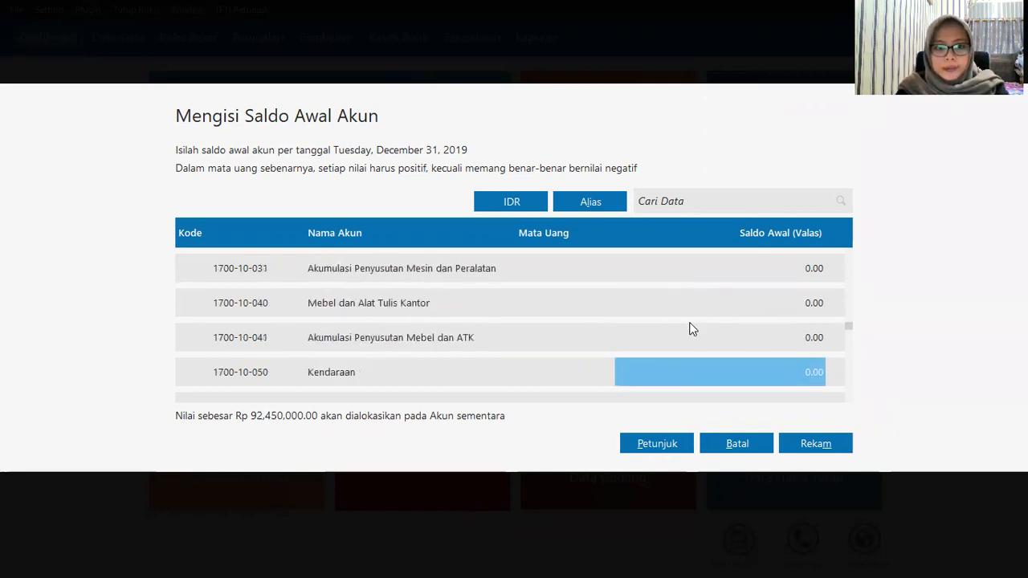
Step: Set Kendaraan to 120,000,000 and Akumulasi Penyusutan Kendaraan to -12,000,000
scroll(692, 305, "up", 1)
left_click(692, 305)
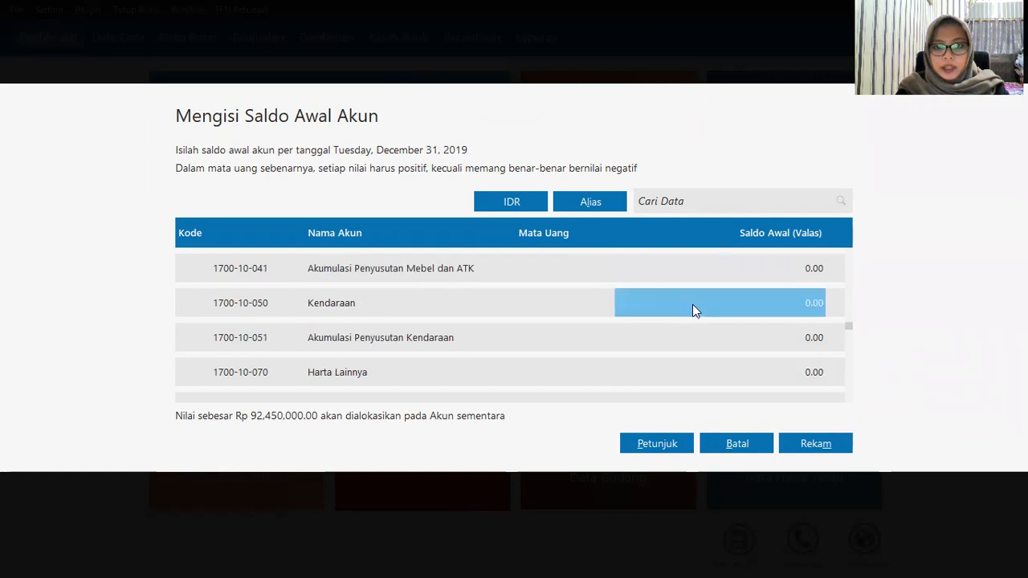
type("1")
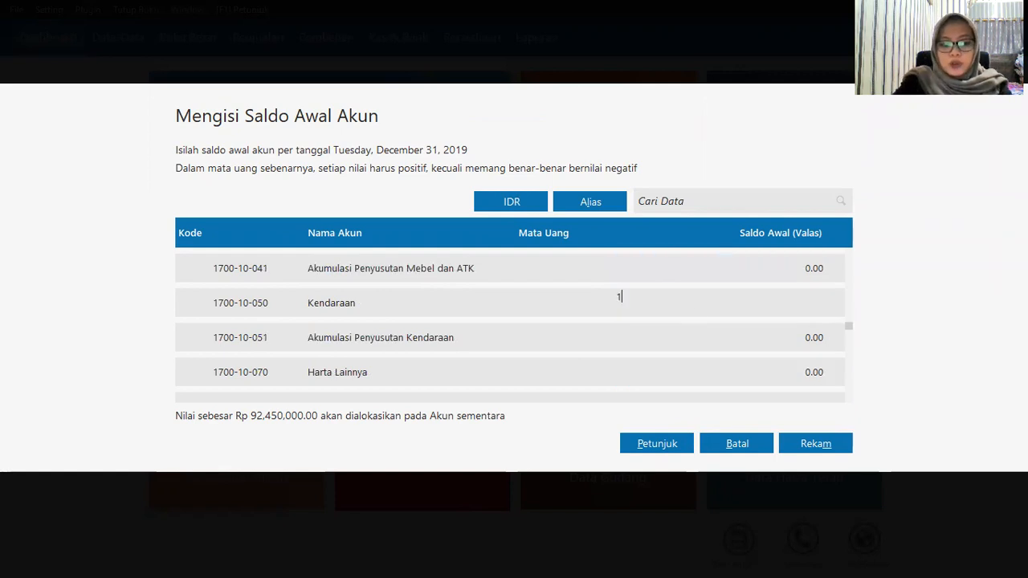
type("20000000")
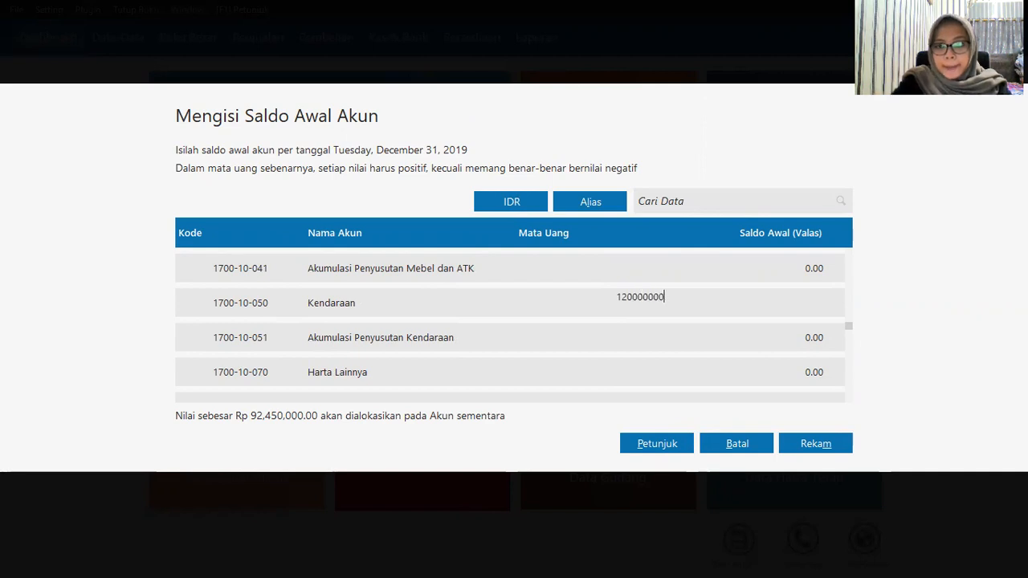
left_click(691, 344)
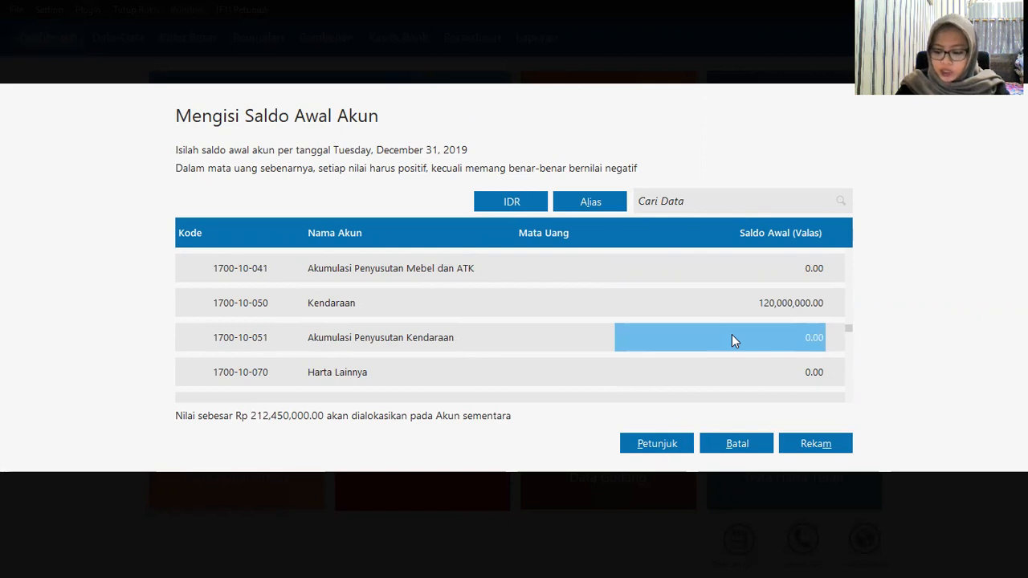
type("-")
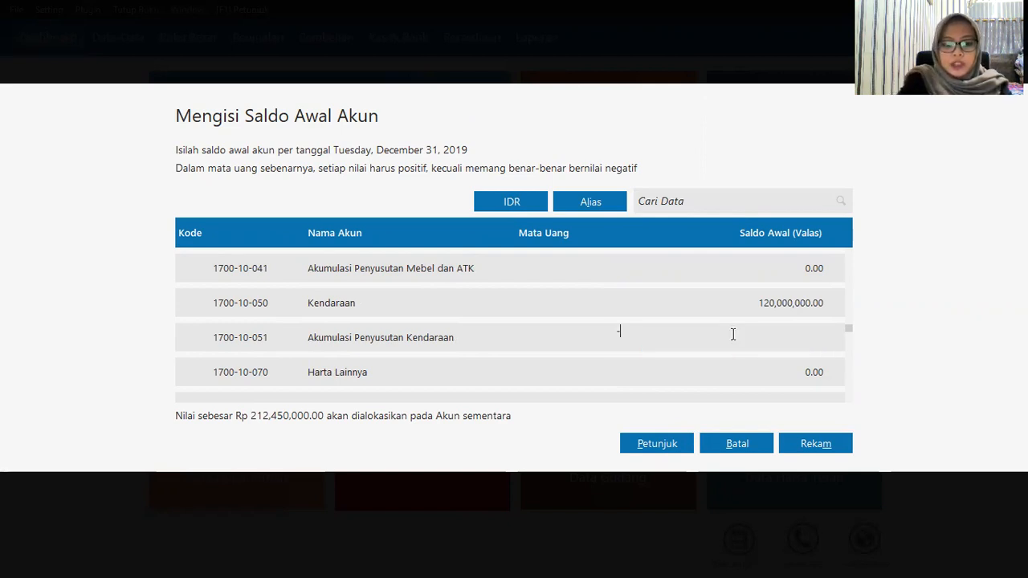
type("12,0")
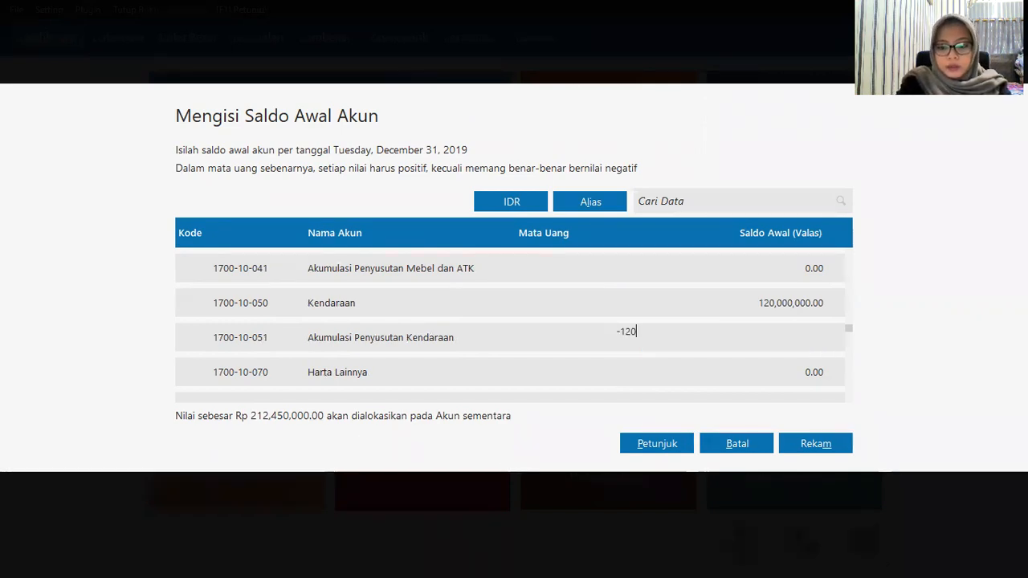
type("00,000000")
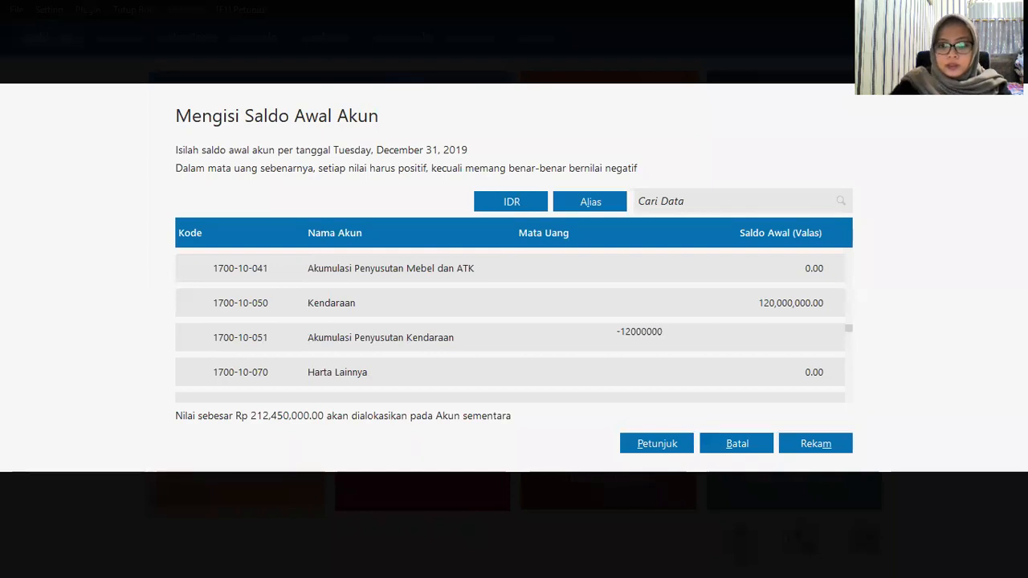
left_click(694, 374)
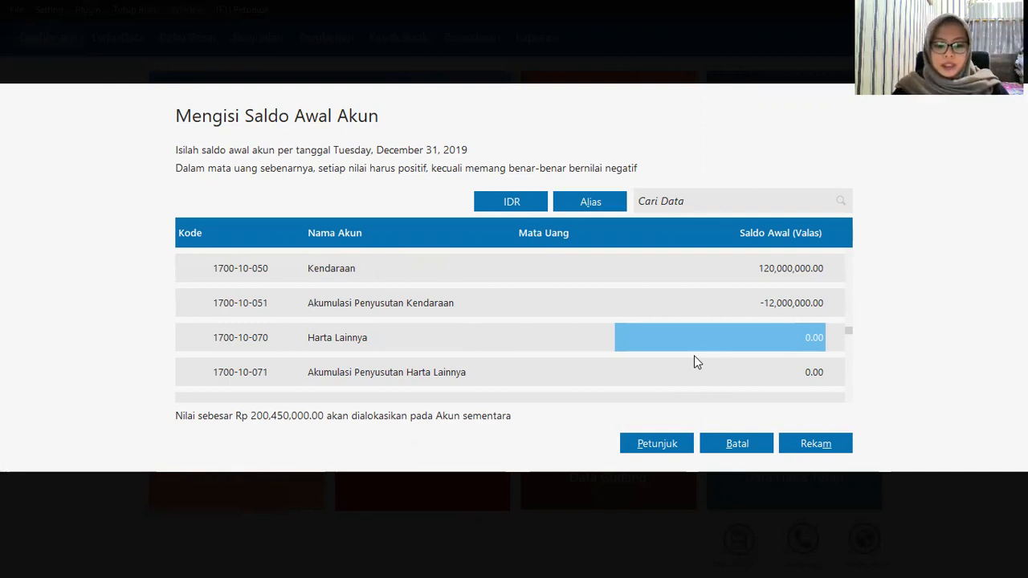
Step: Enter 5,400,000 as the Utang Dagang opening balance
key("Down")
key("Down")
key("Down")
key("Down")
key("Down")
key("Down")
key("Down")
key("Down")
key("Down")
key("Down")
key("Down")
left_click(692, 300)
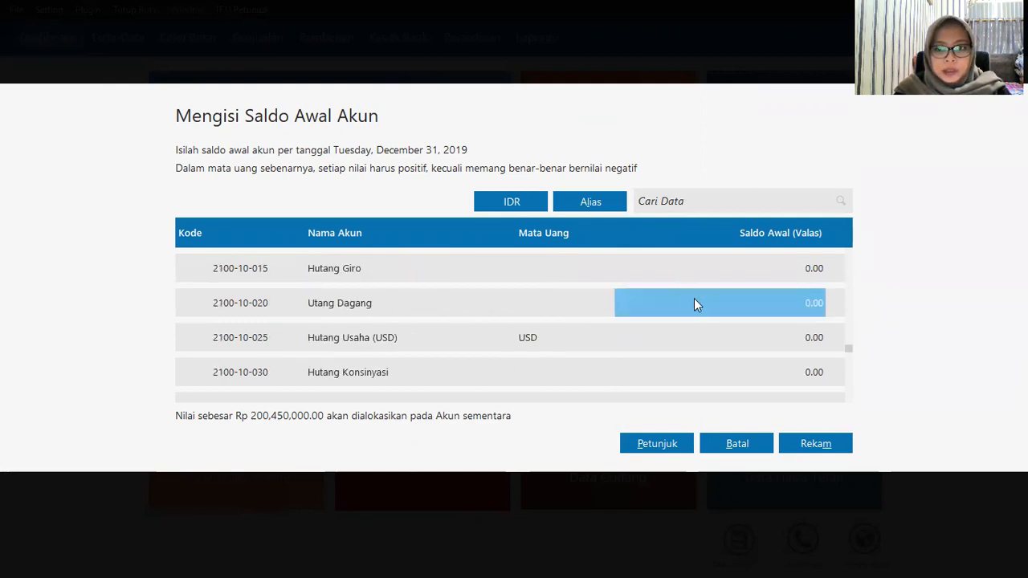
type("5")
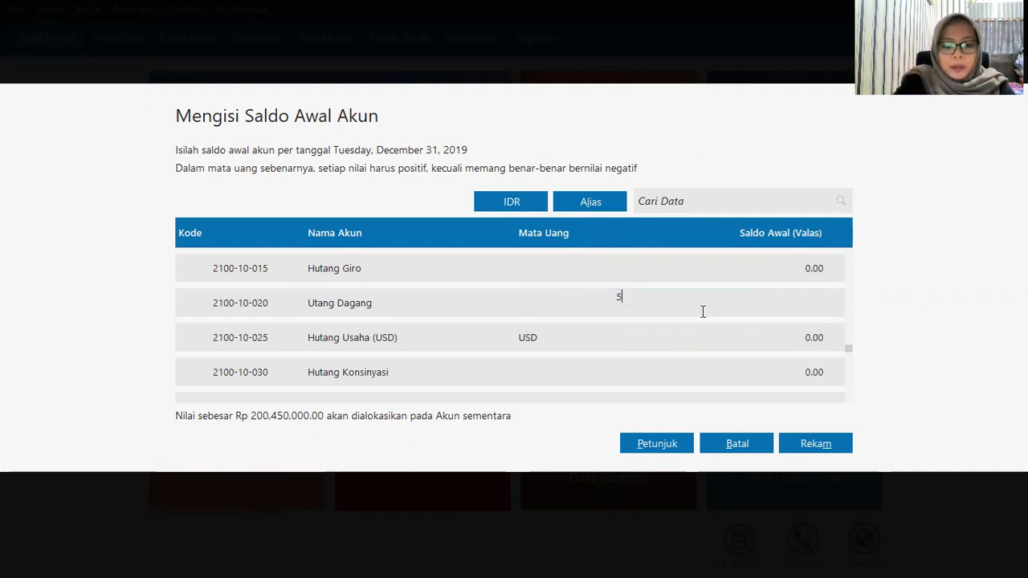
type(",400")
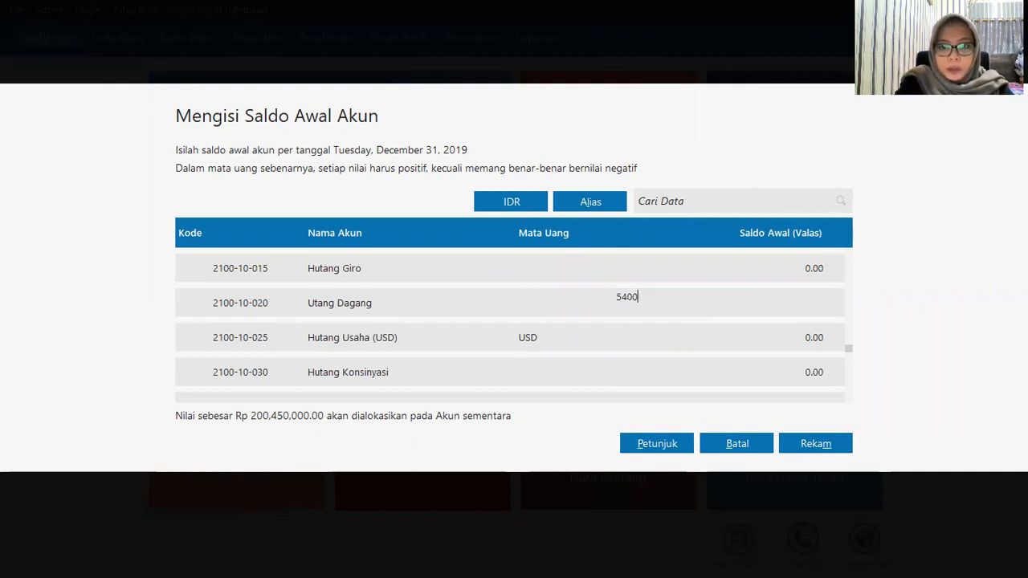
type(",0000")
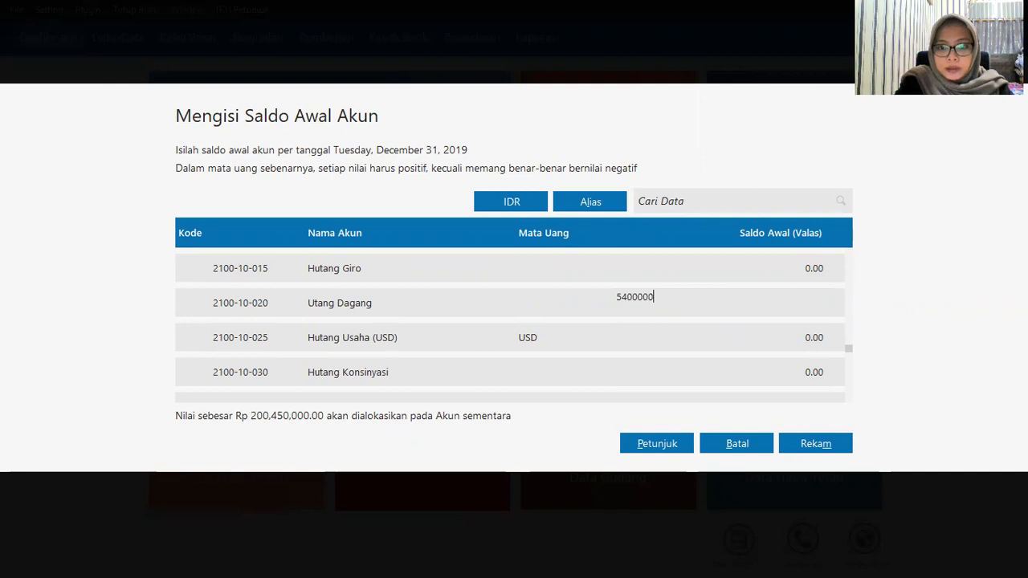
key("Return")
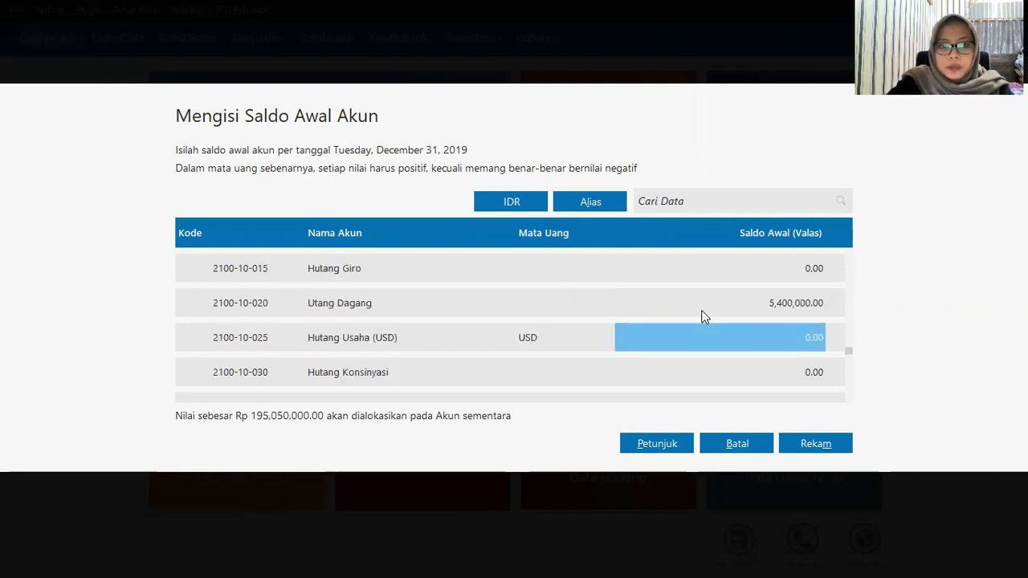
key("Return")
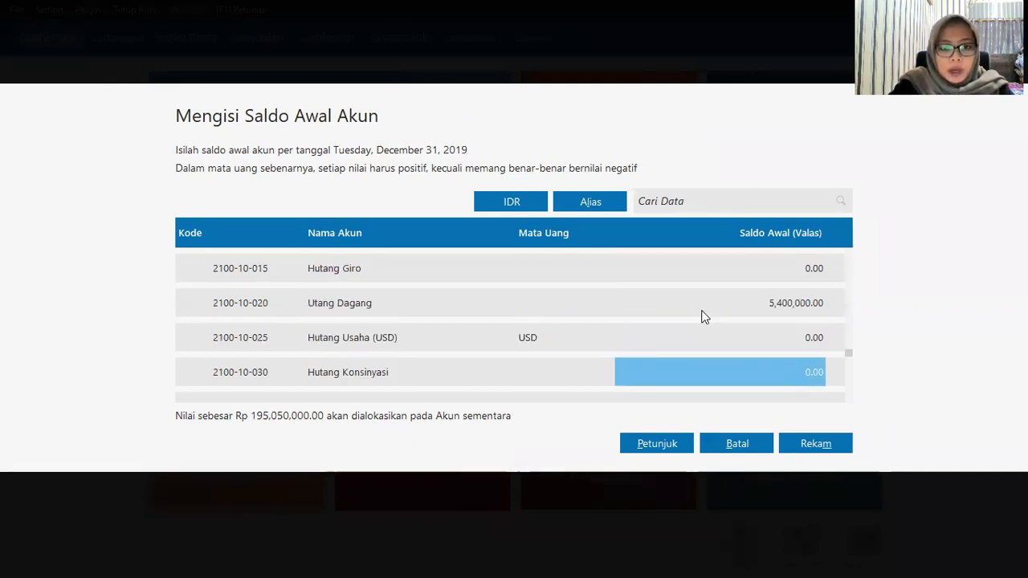
key("Return")
key("Return")
key("Return")
key("Return")
key("Return")
key("Return")
key("Return")
key("Return")
key("Return")
key("Return")
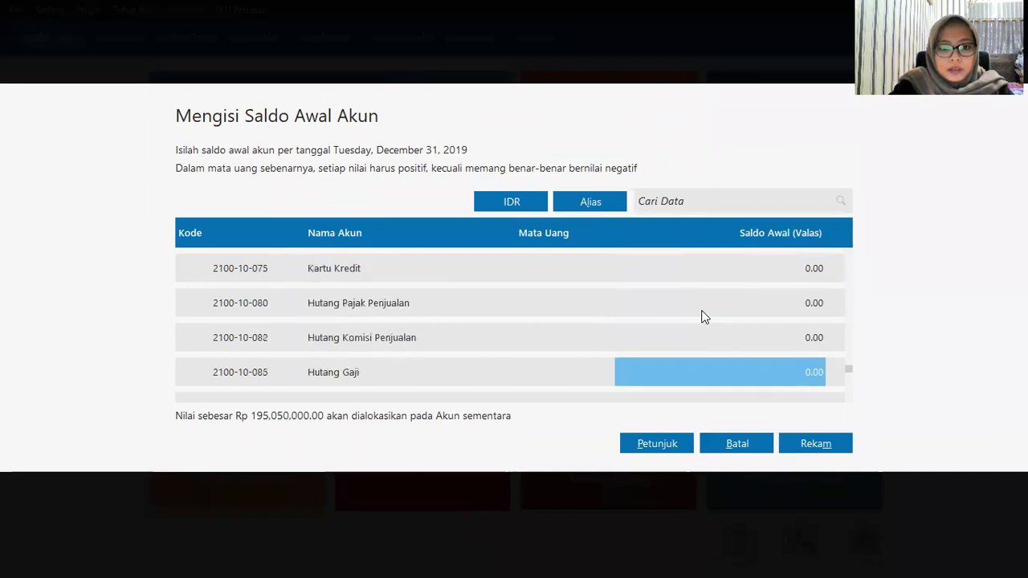
key("Return")
key("Return")
key("Return")
key("Return")
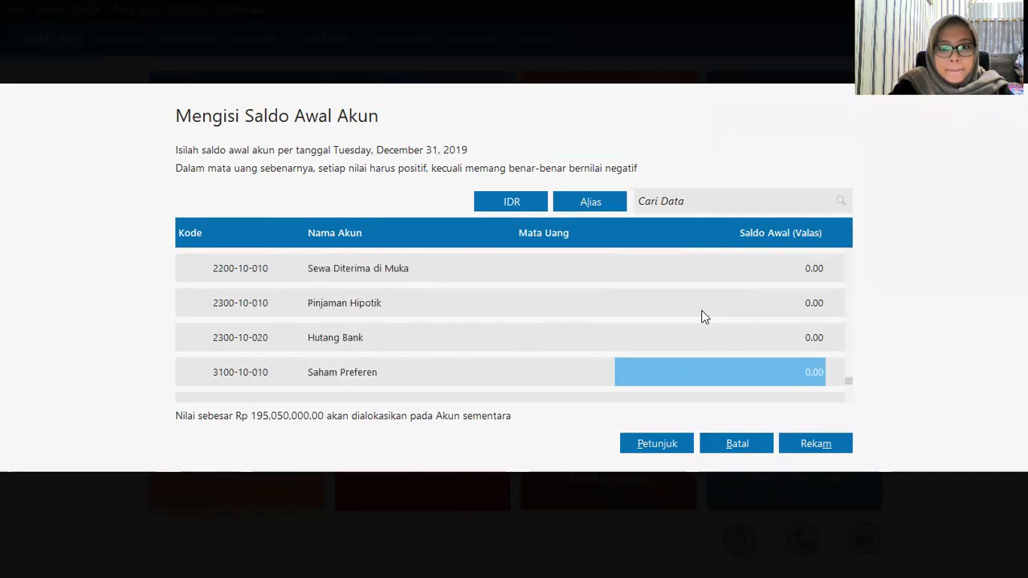
Step: Enter Hutang Bank 30,000,000 and Modal Disetor 100,000,000 as opening balances
key("Up")
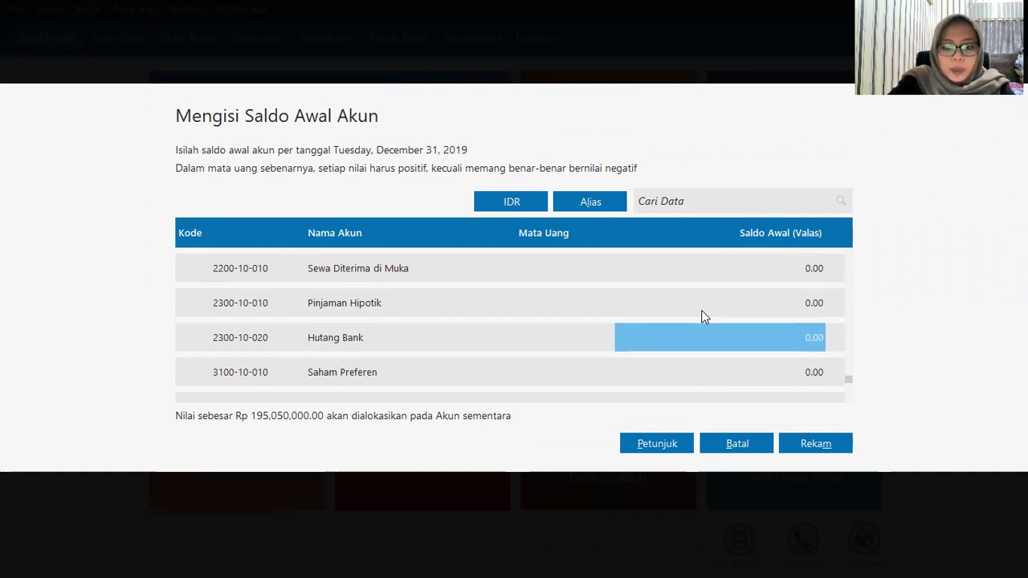
type("30000")
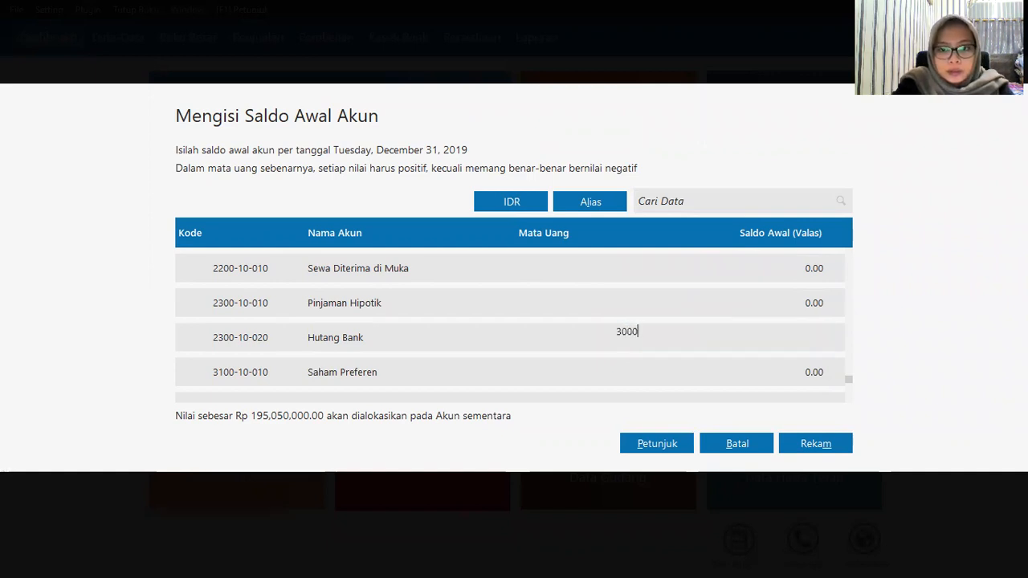
key("BackSpace")
key("BackSpace")
key("BackSpace")
type("0000000")
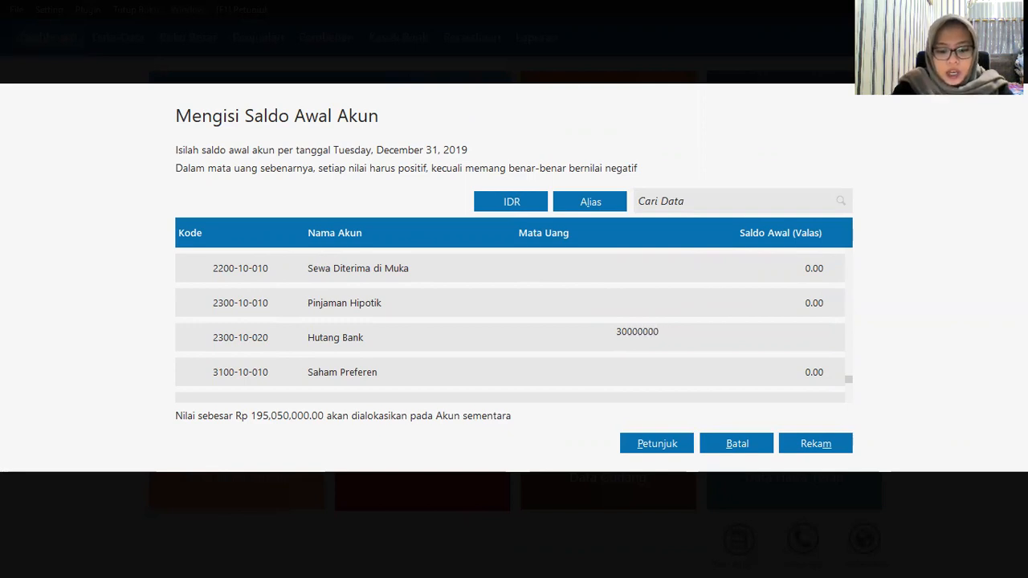
key("Return")
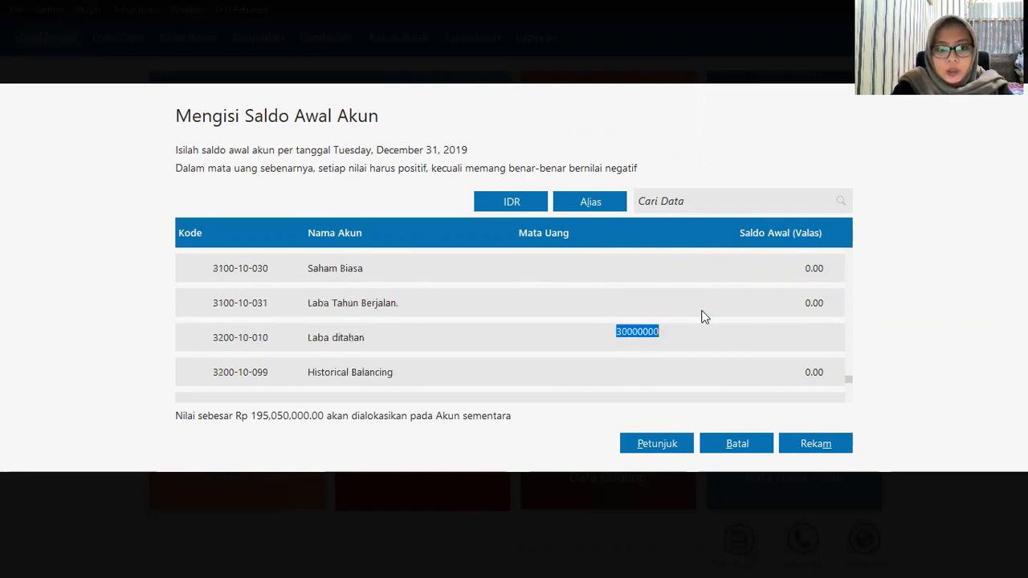
key("Return")
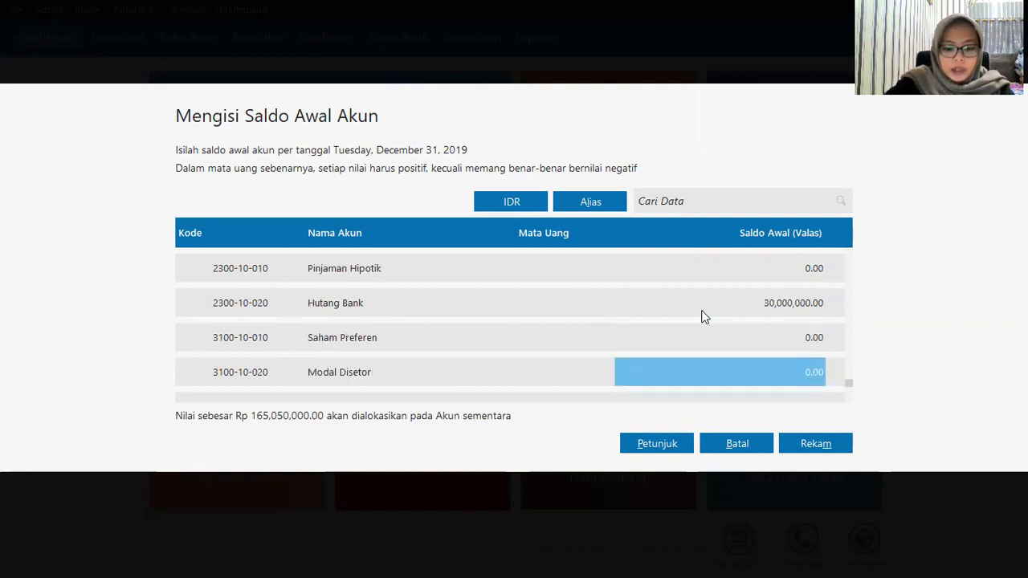
type("10")
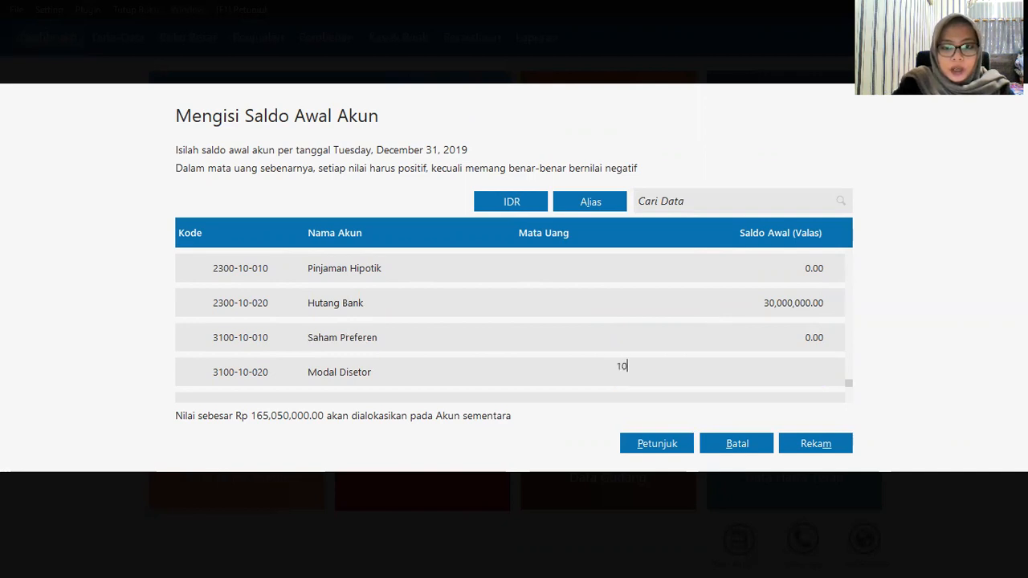
type("0,000")
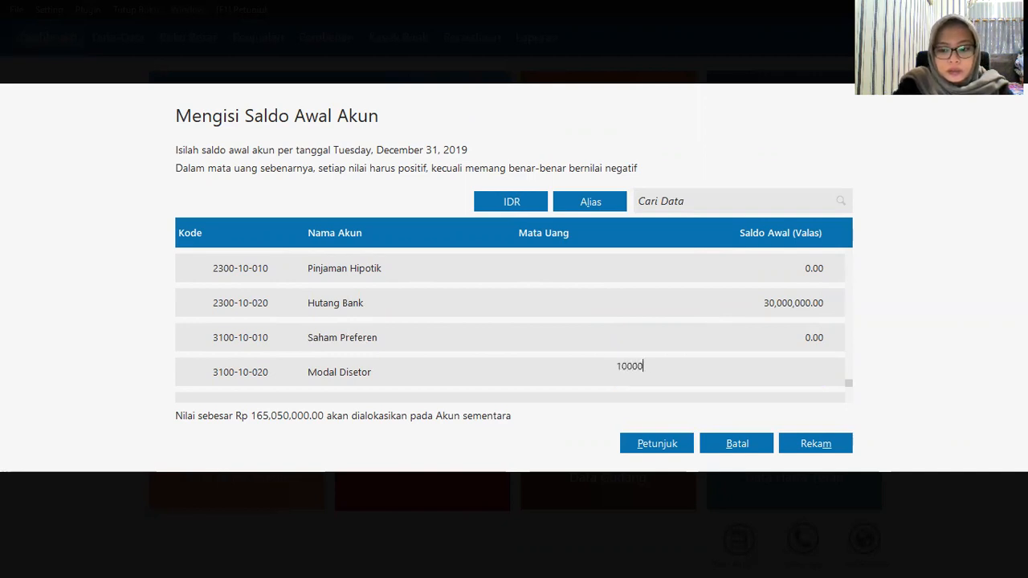
type(",000000")
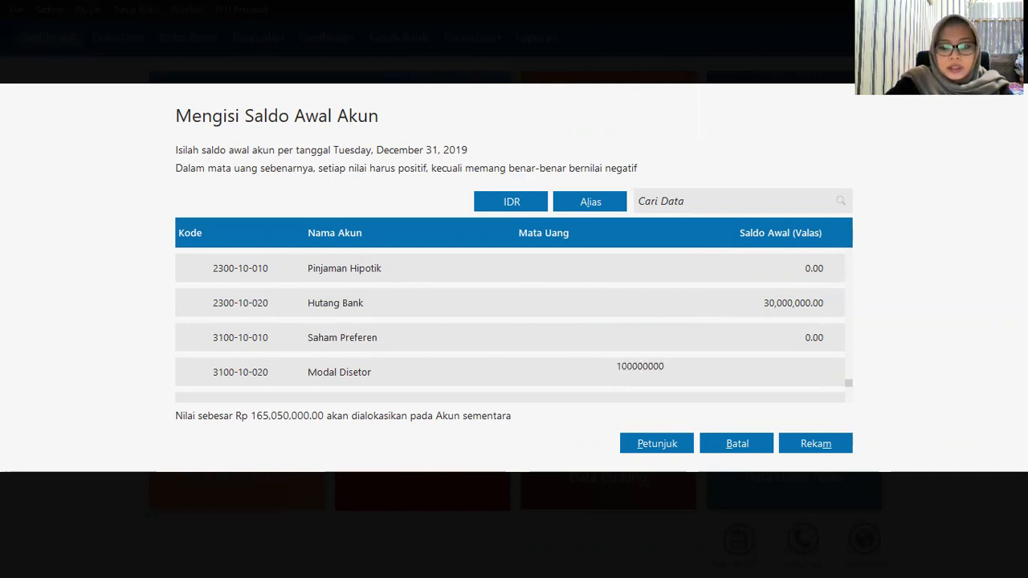
key("Return")
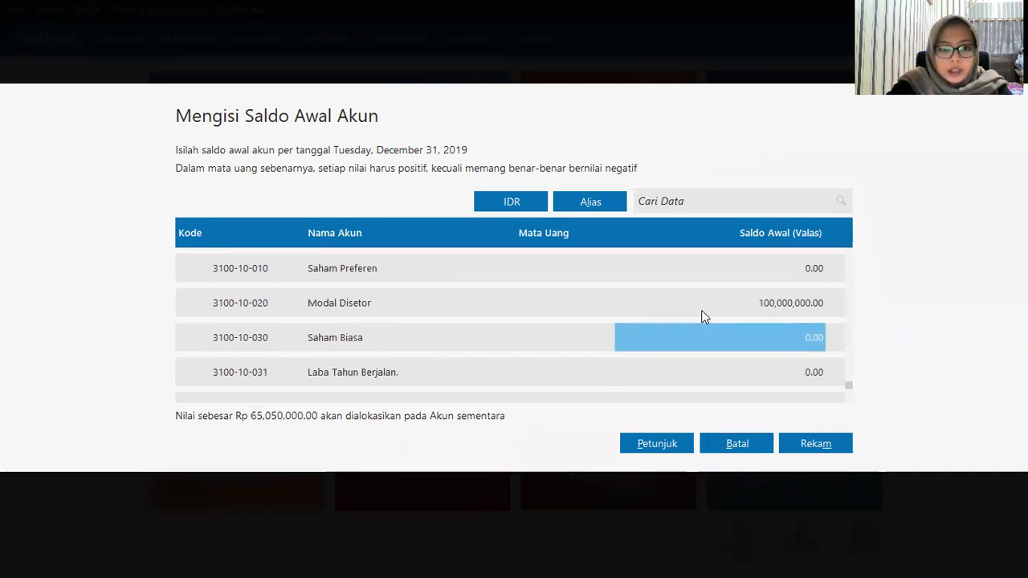
Step: Enter Laba ditahan 25,050,000 and Laba Tahun Berjalan 40,000,000, then save with Rekam
key("Return")
key("Return")
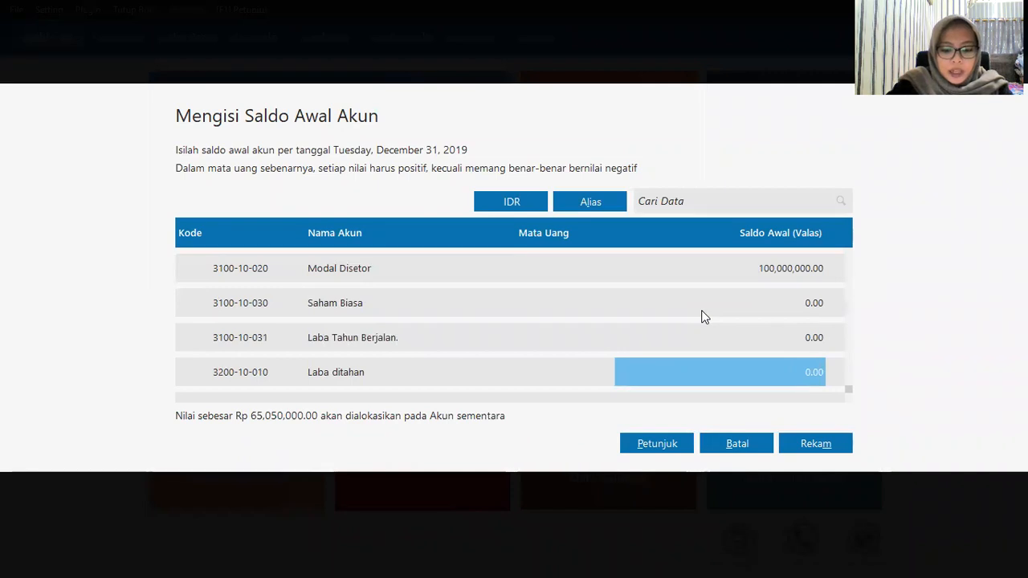
type("2")
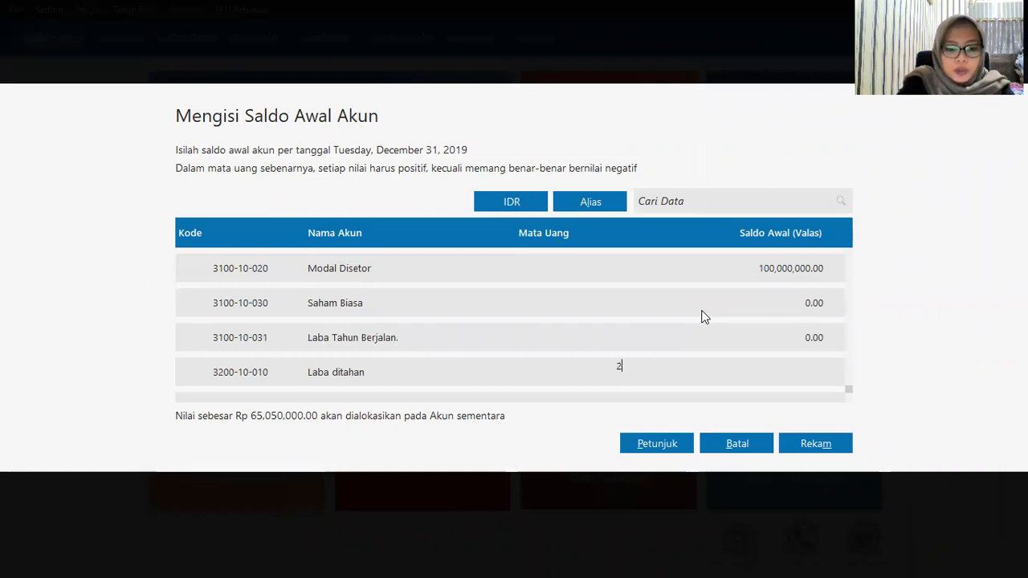
type("505")
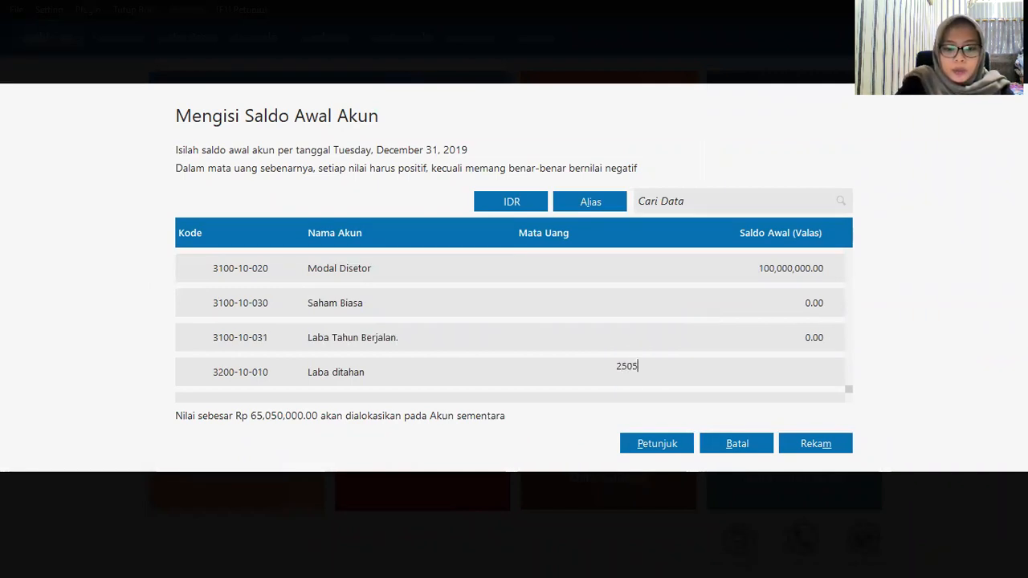
type("0000")
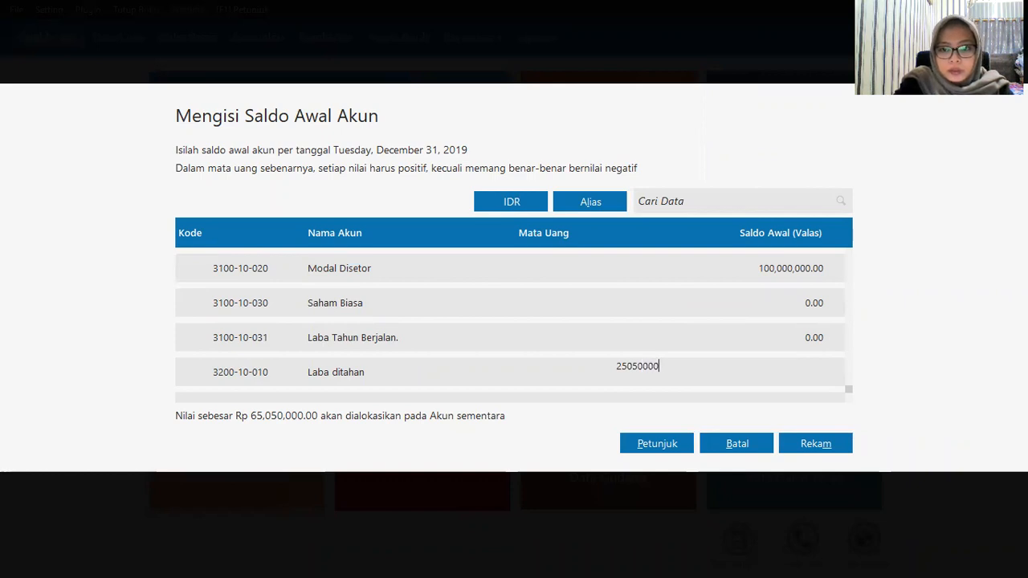
left_click(701, 315)
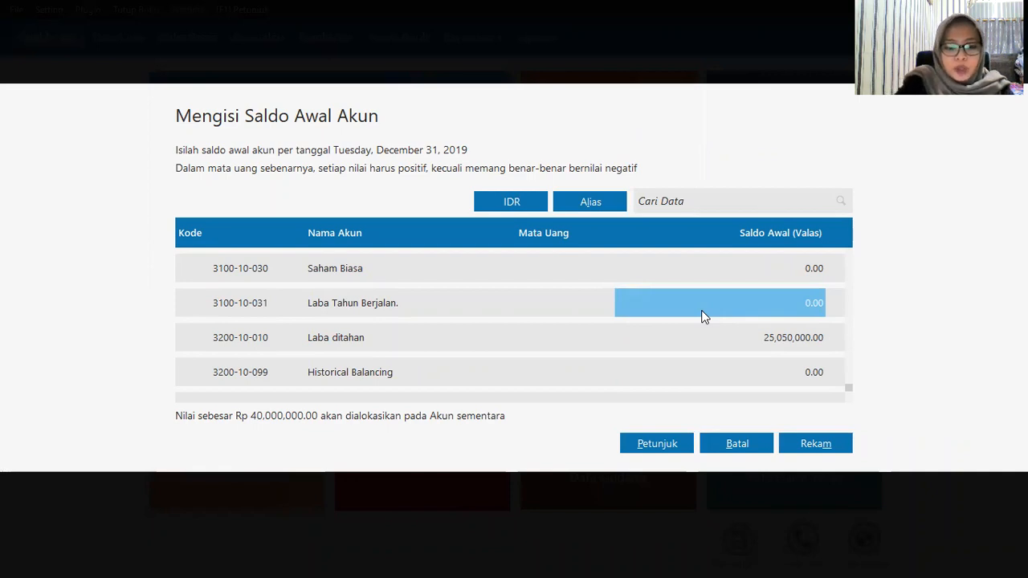
type("400000")
type("00")
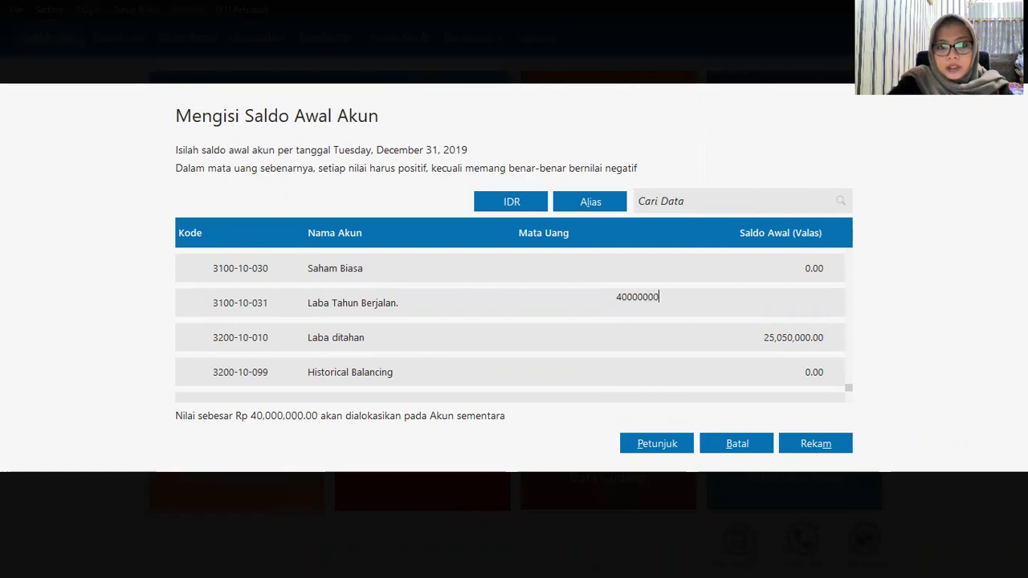
left_click(697, 333)
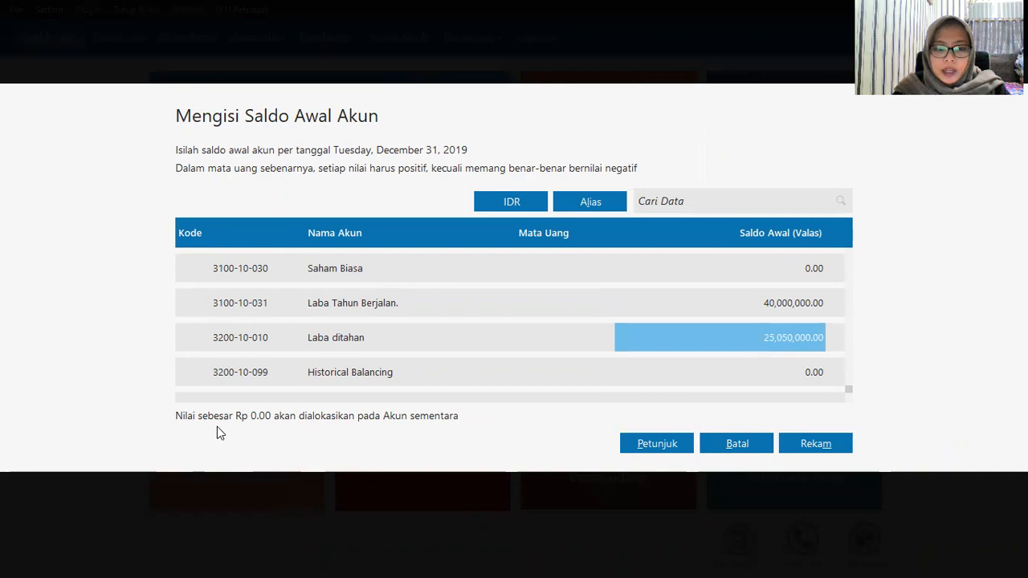
left_click(815, 444)
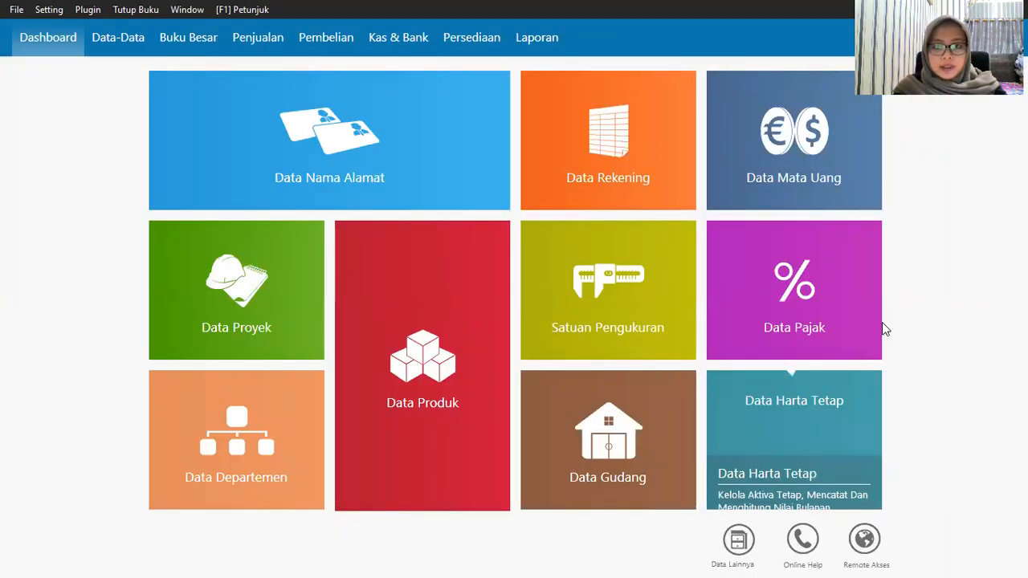
mouse_move(230, 168)
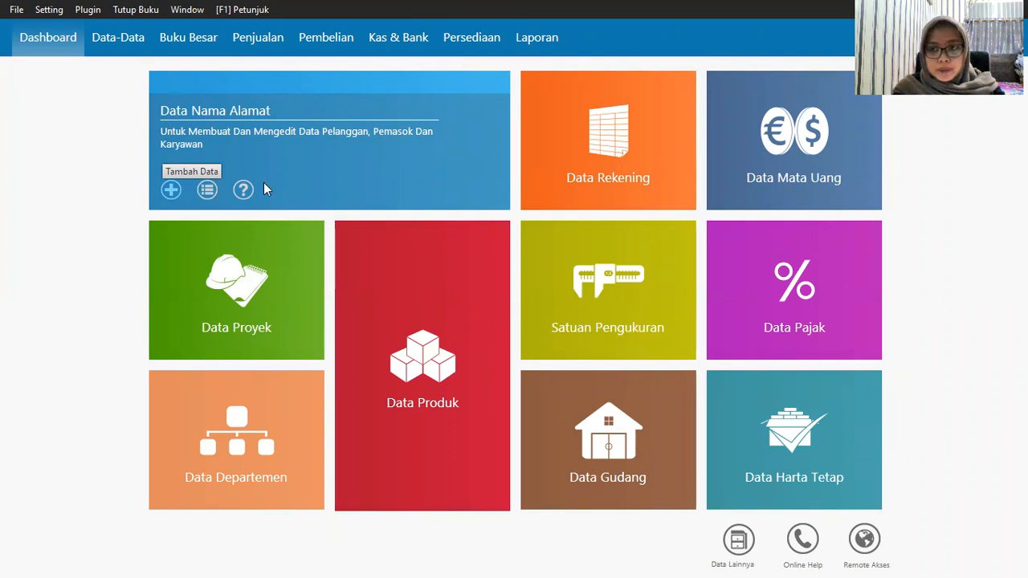
left_click(358, 200)
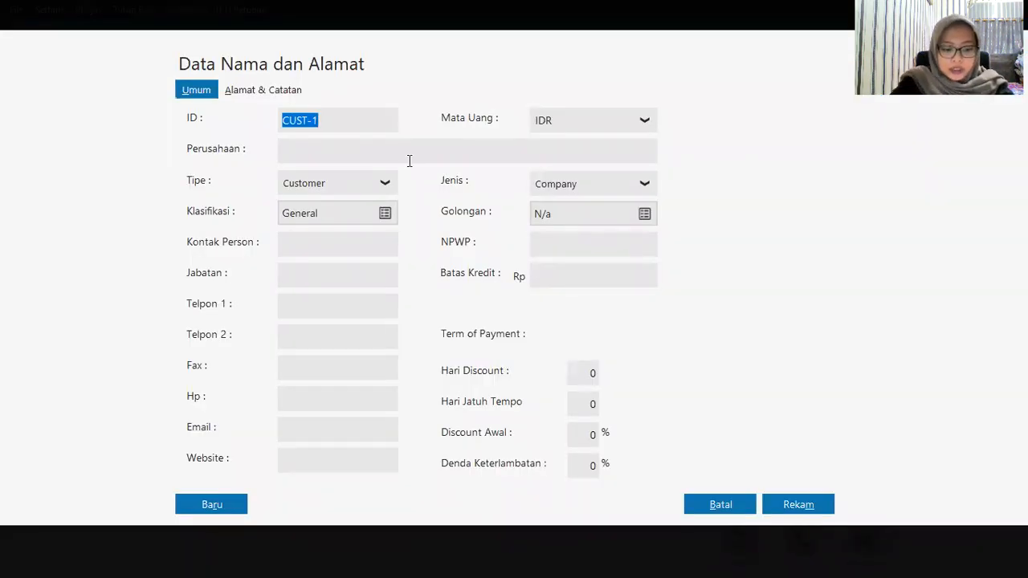
type("C-00")
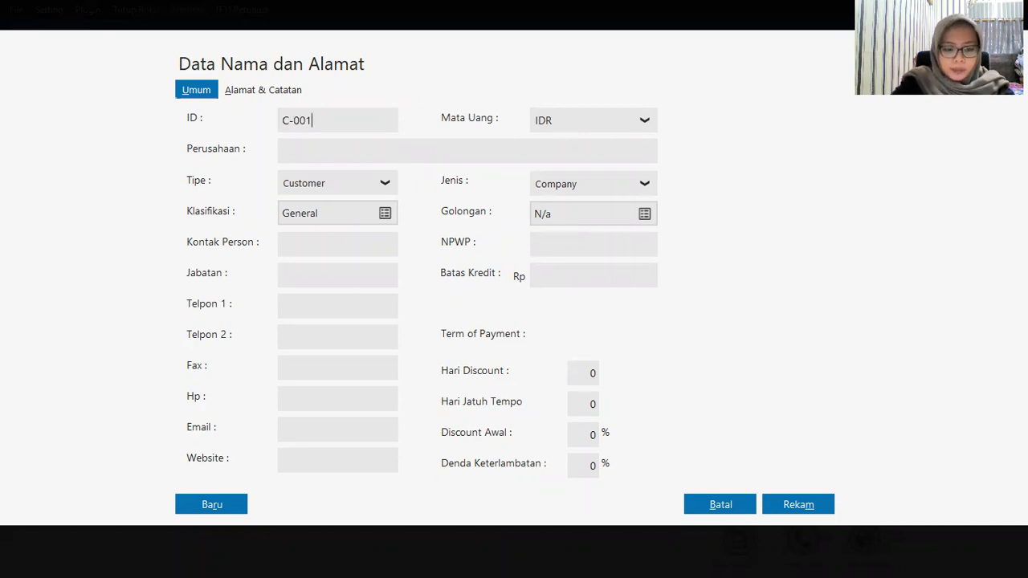
left_click(337, 155)
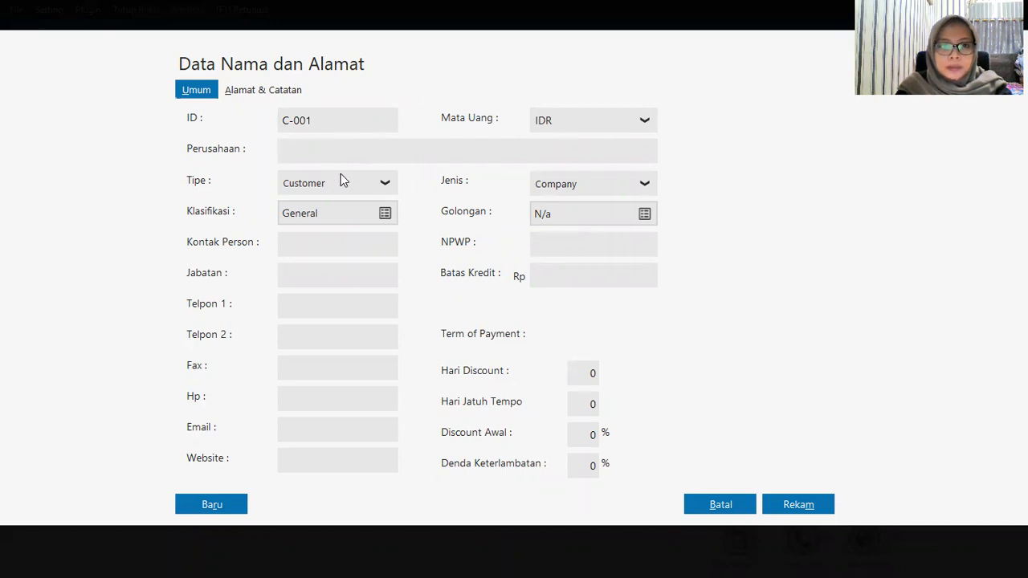
left_click(193, 504)
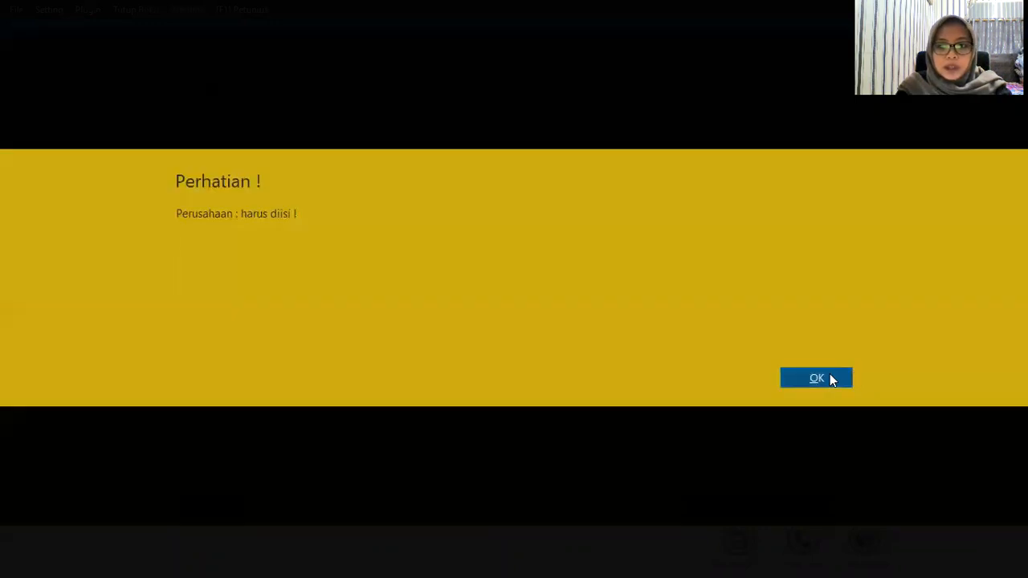
left_click(831, 379)
left_click(722, 505)
mouse_move(173, 191)
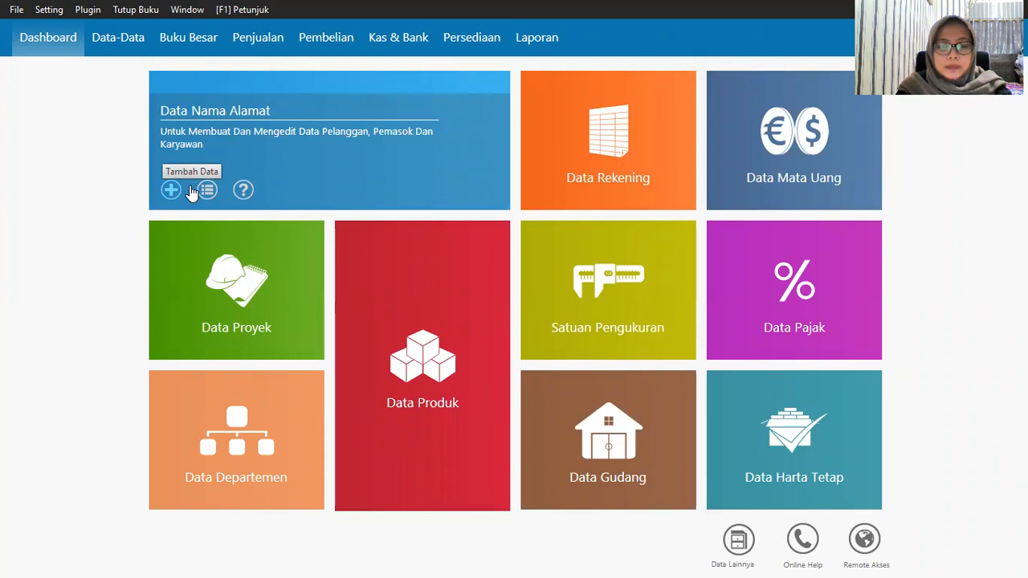
Step: Create a contact with ID C-001 and company Toko Anugrah, and save it
left_click(297, 183)
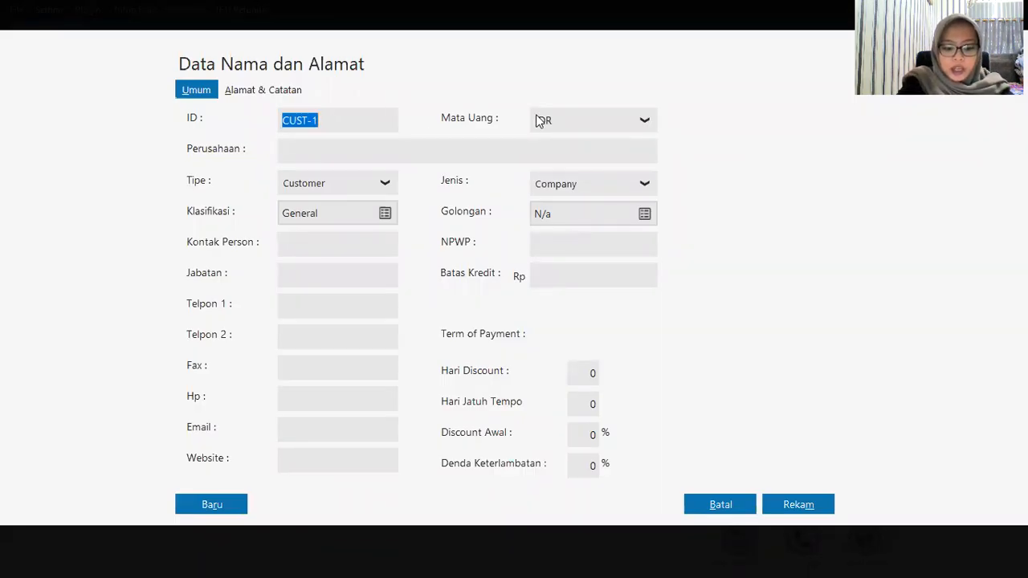
type("c")
key("BackSpace")
type("c-00")
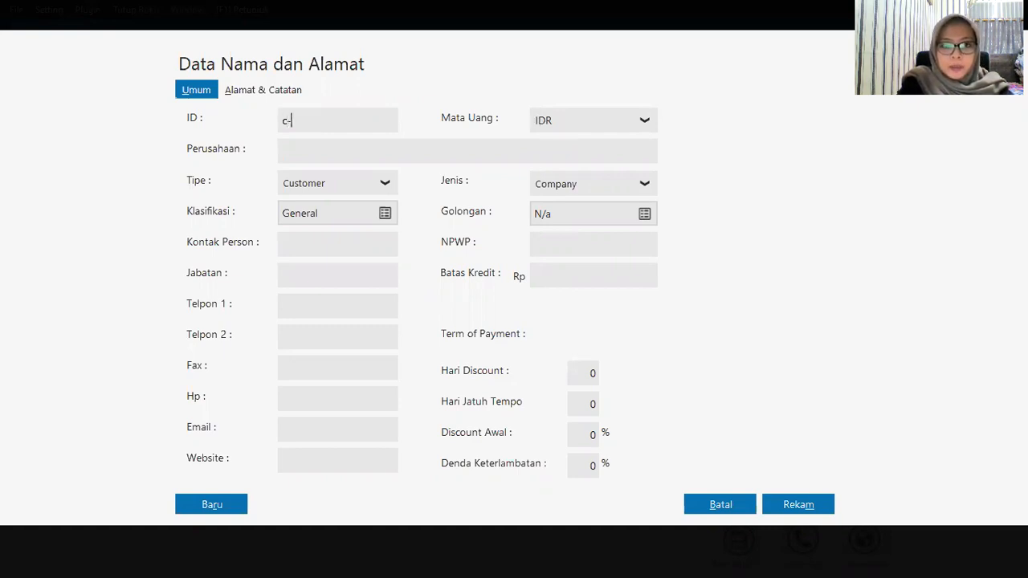
key("BackSpace")
key("BackSpace")
key("BackSpace")
key("BackSpace")
type("C-001")
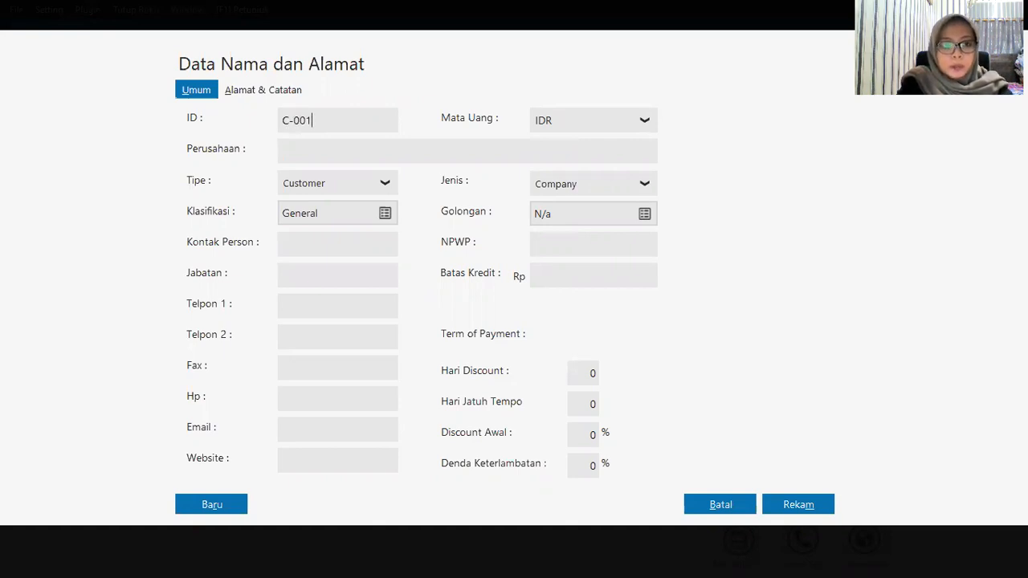
key("Tab")
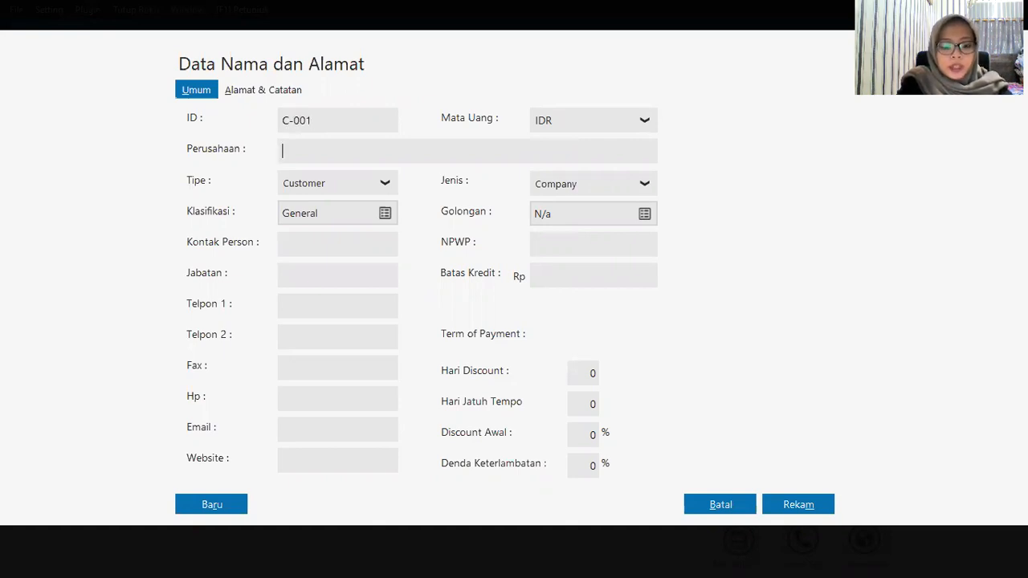
type("Toko")
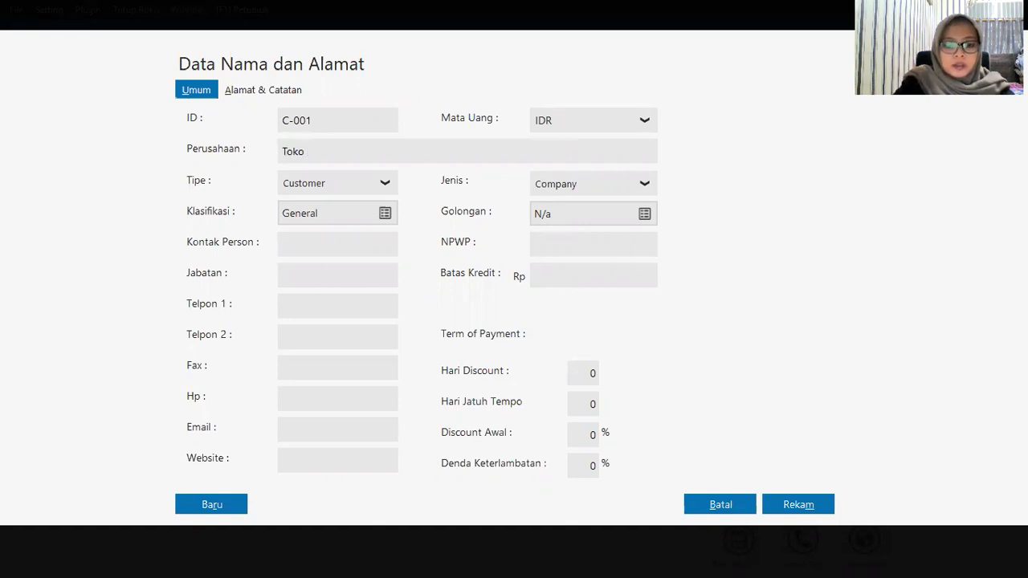
type(" Anugrah")
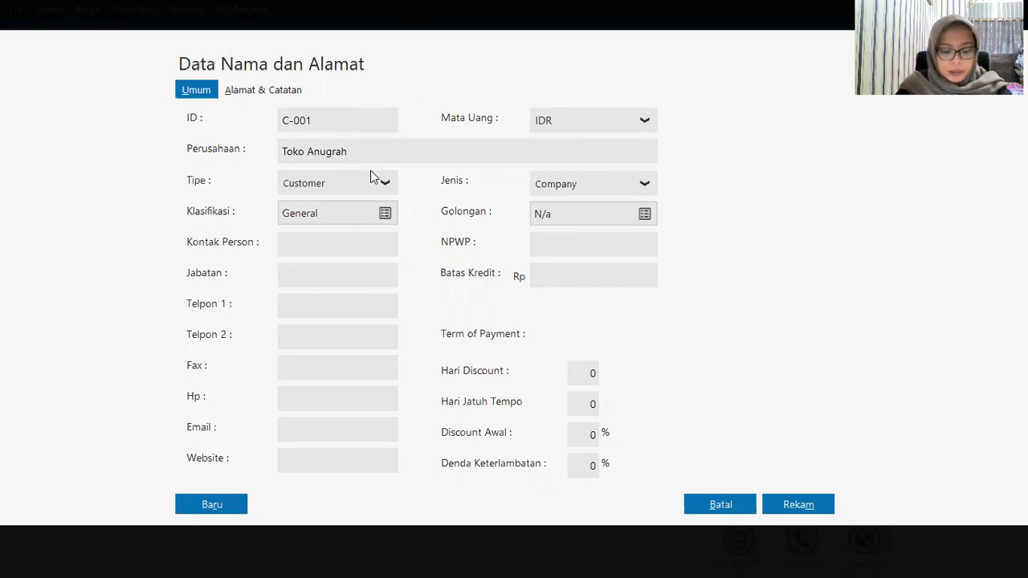
left_click(785, 507)
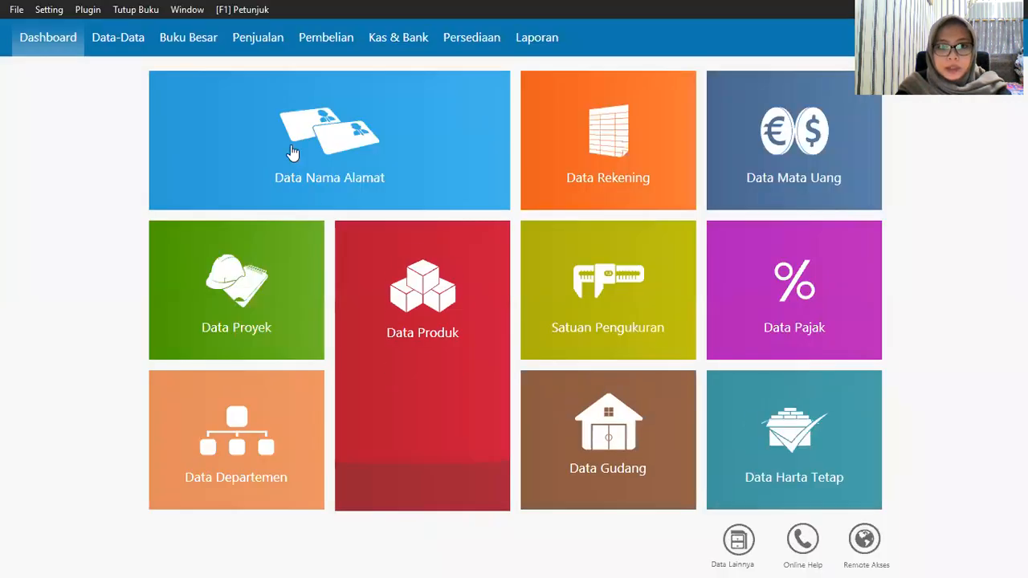
Step: Add customer C-002 with company name Toko Berkah and save it
mouse_move(153, 206)
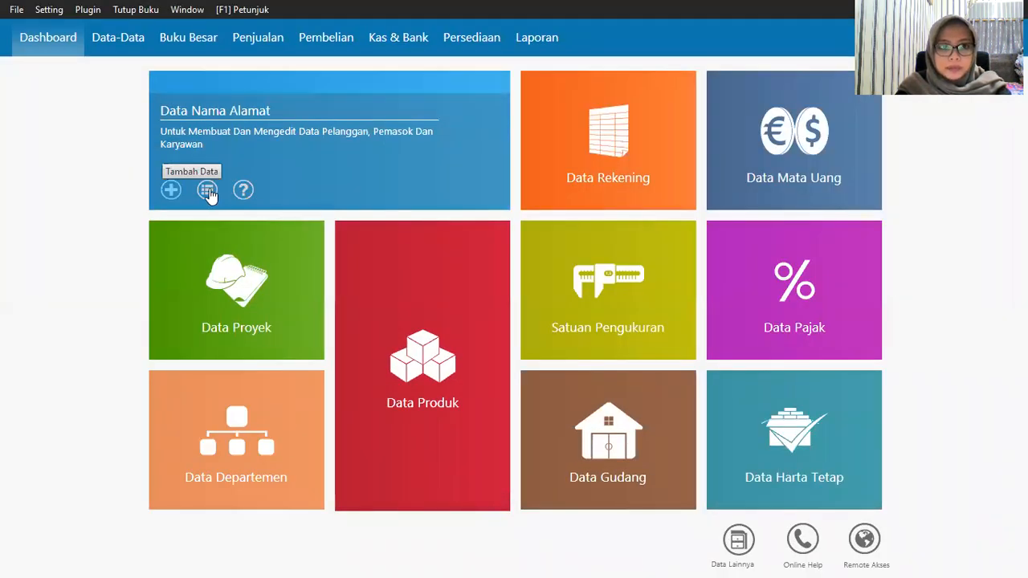
left_click(170, 189)
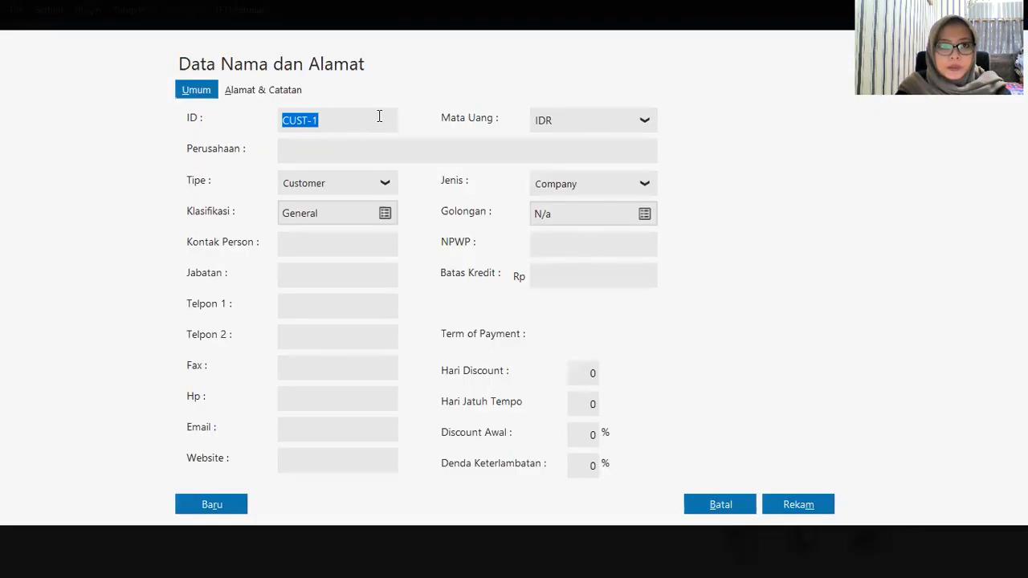
type("C-")
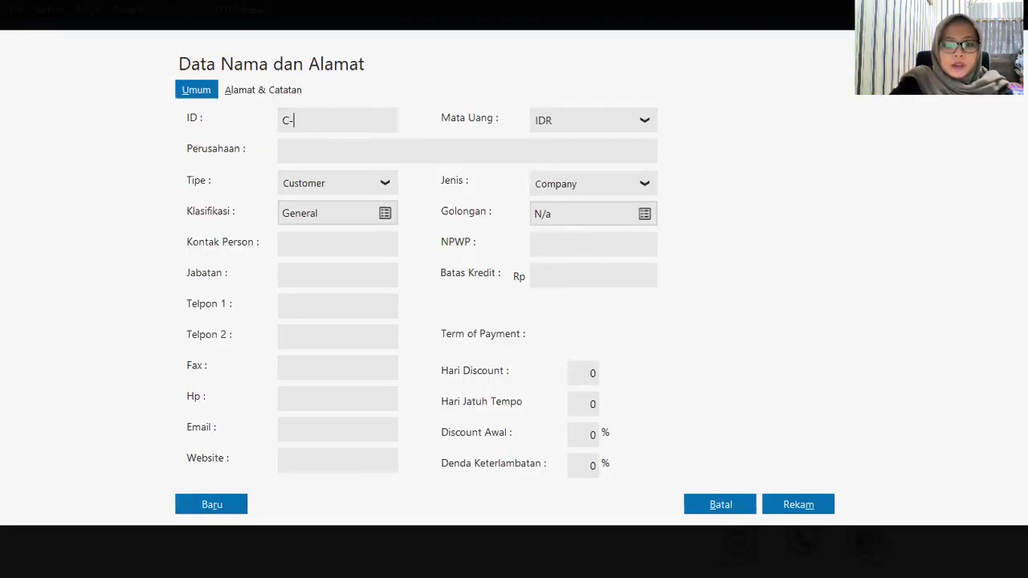
type("0002")
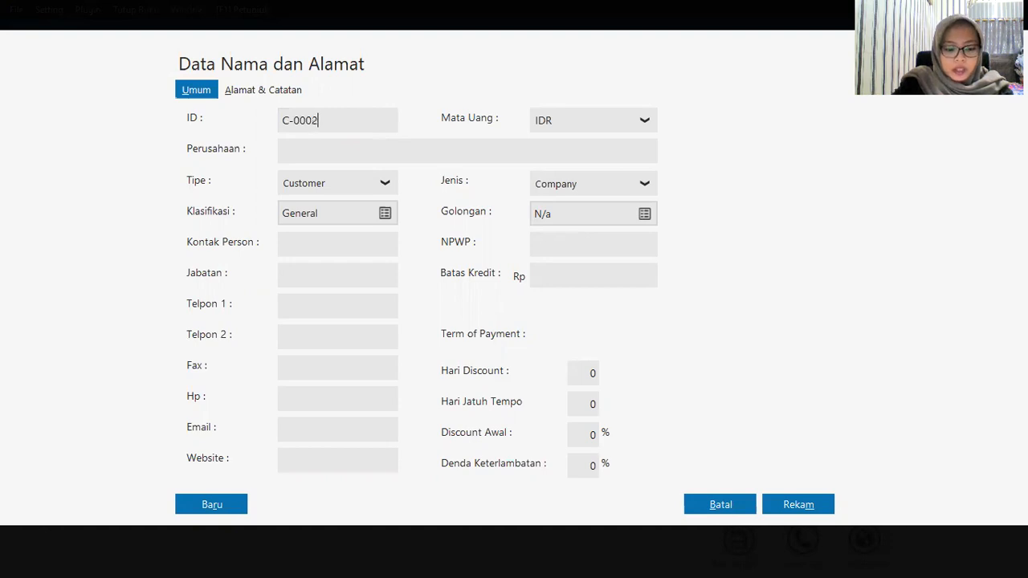
key("BackSpace")
key("BackSpace")
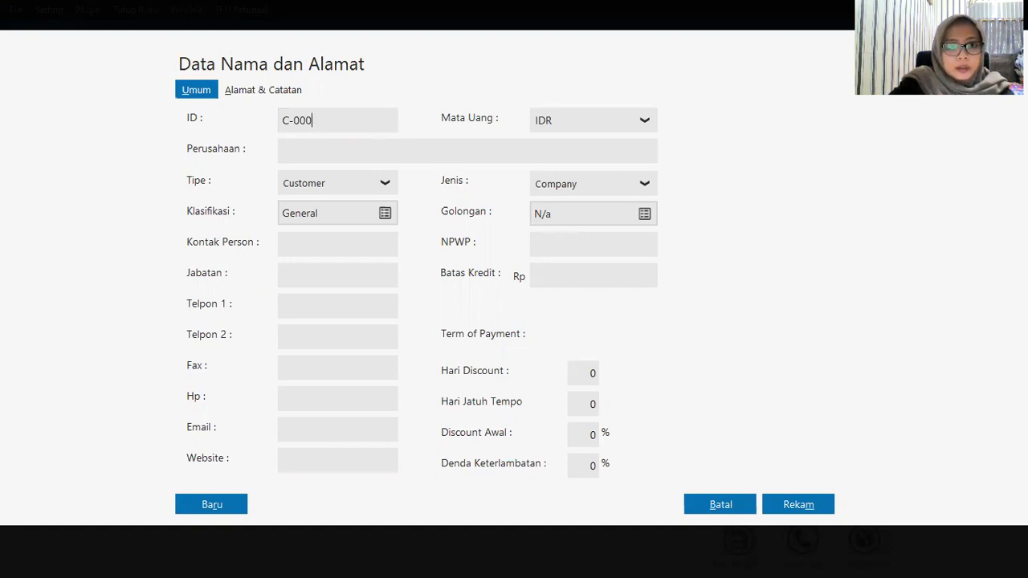
type("2")
key("Tab")
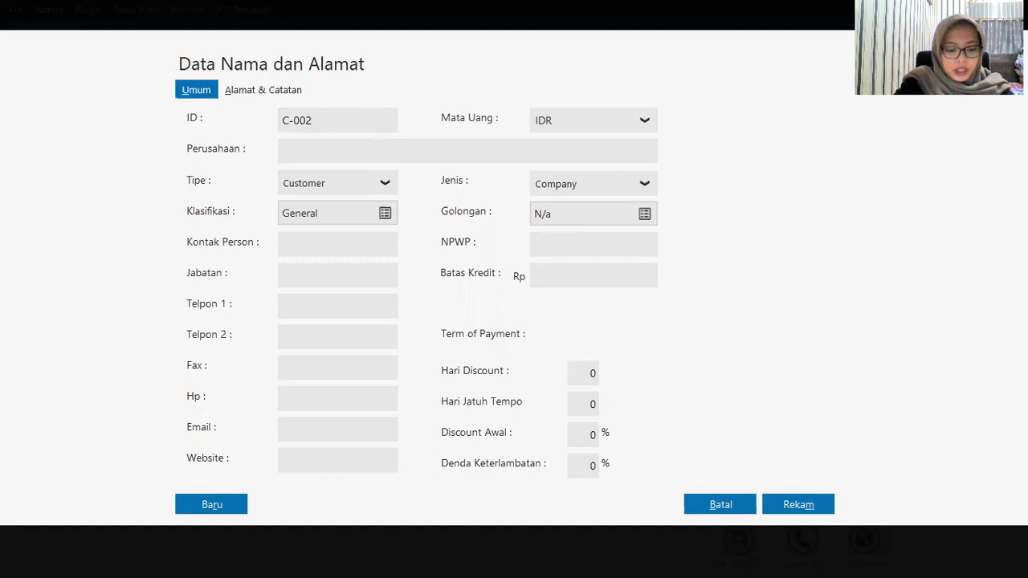
type("To")
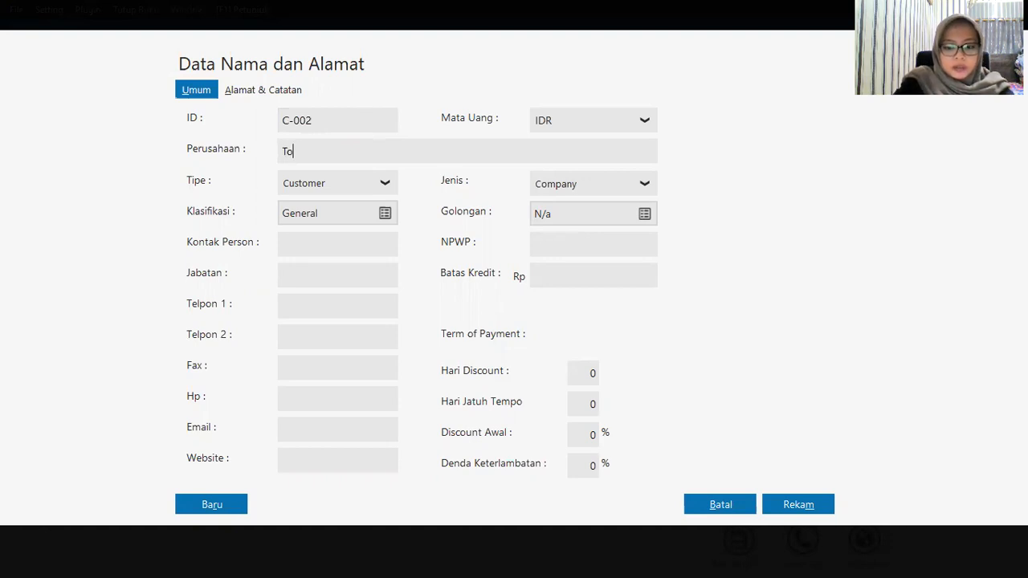
type("ko Berkah")
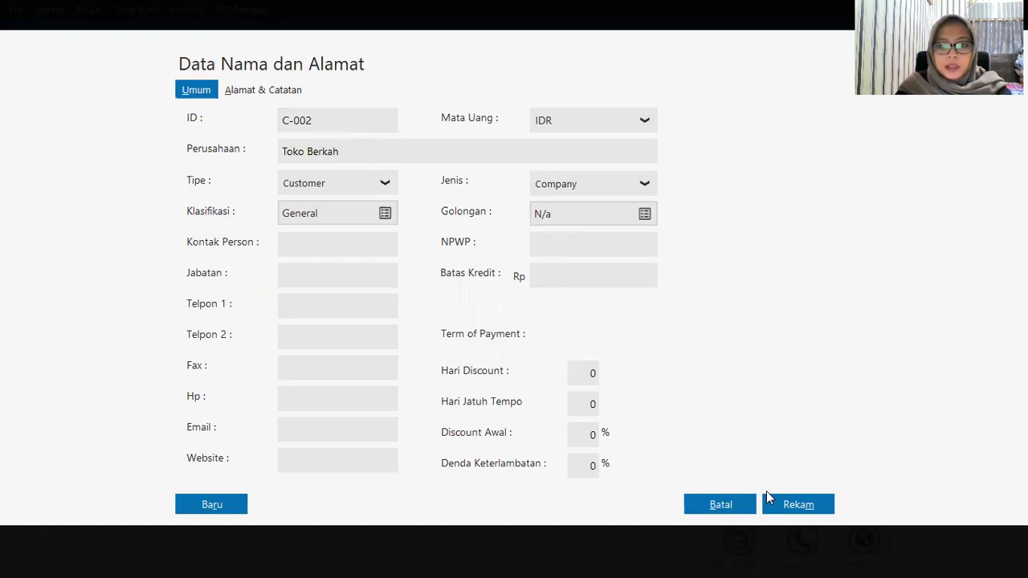
left_click(787, 504)
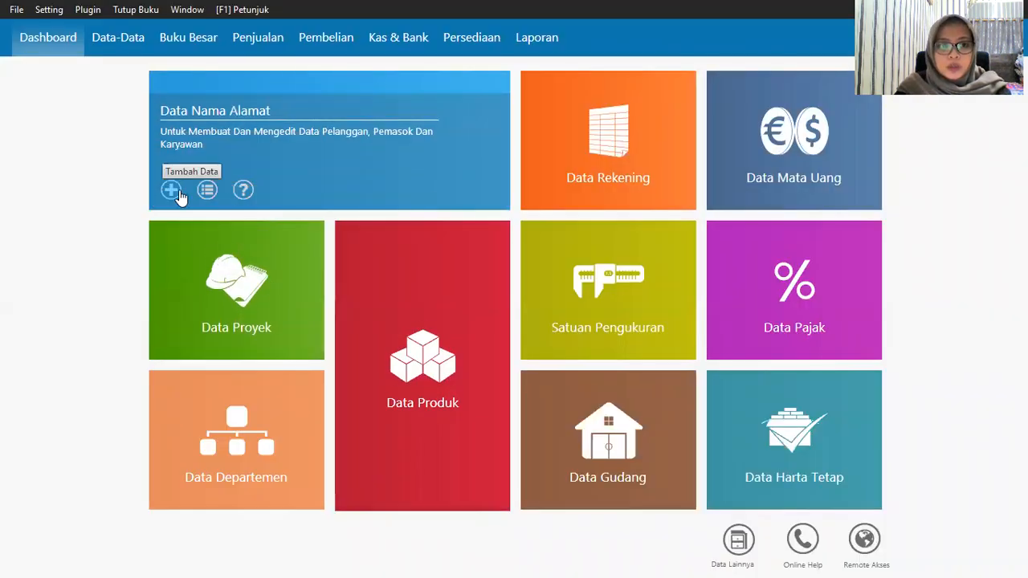
Step: Add customer C-003, Toko Sukses, and save it
left_click(291, 180)
type("C-003")
key("Tab")
type("Toko Siukss")
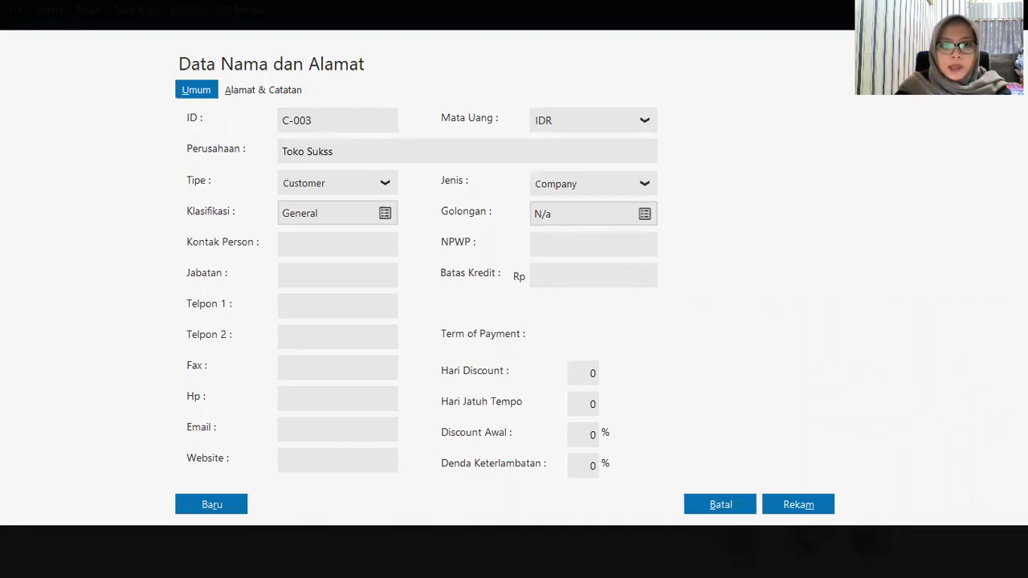
key("BackSpace")
type("es")
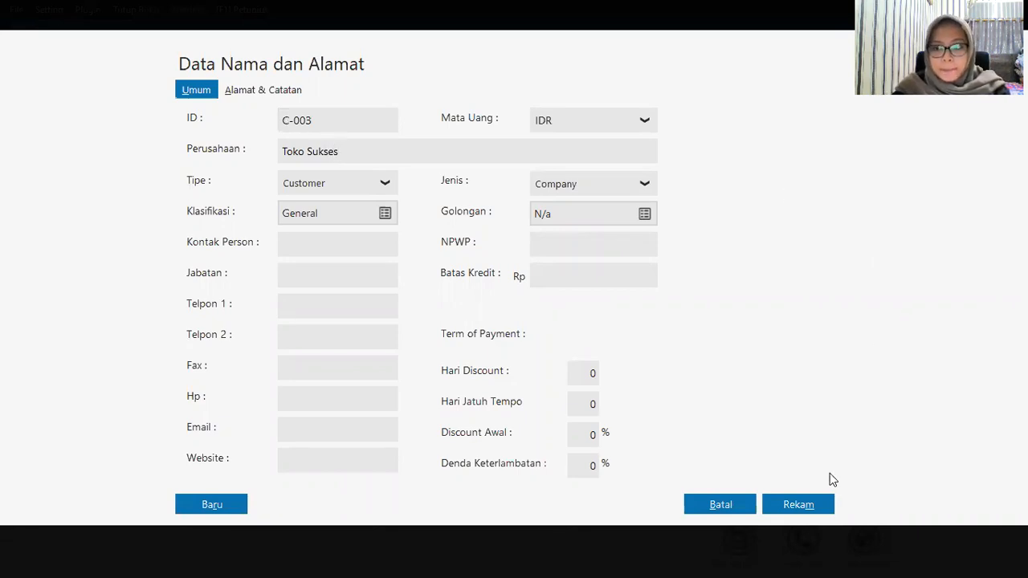
left_click(819, 505)
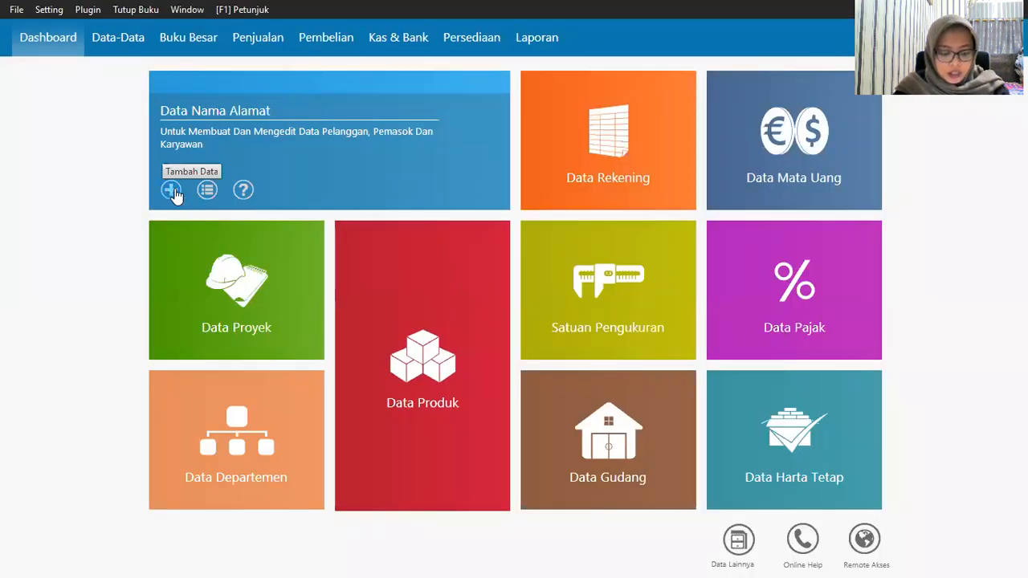
Step: Add customer C-004 with its company name and save it
left_click(172, 193)
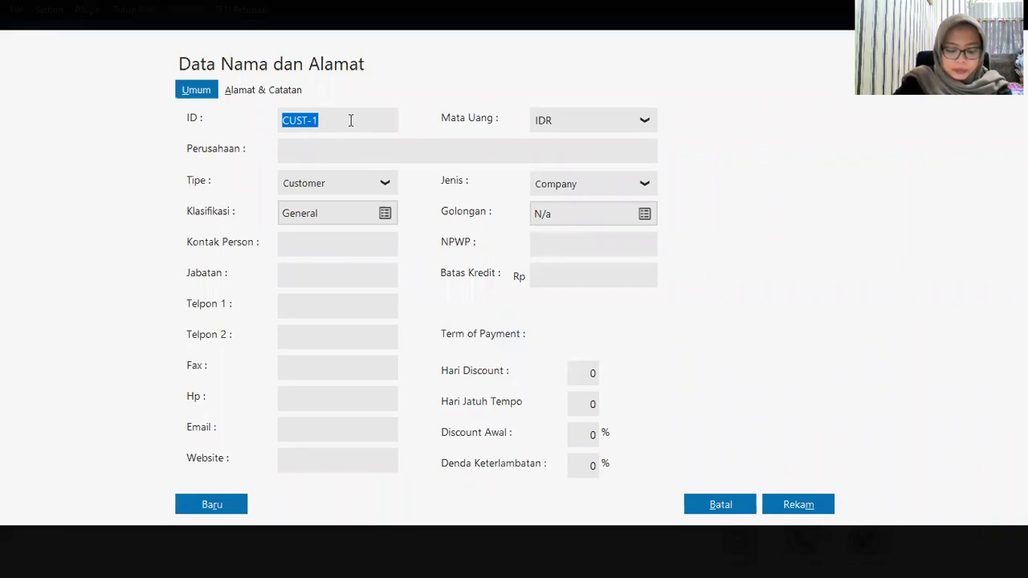
type("C-004")
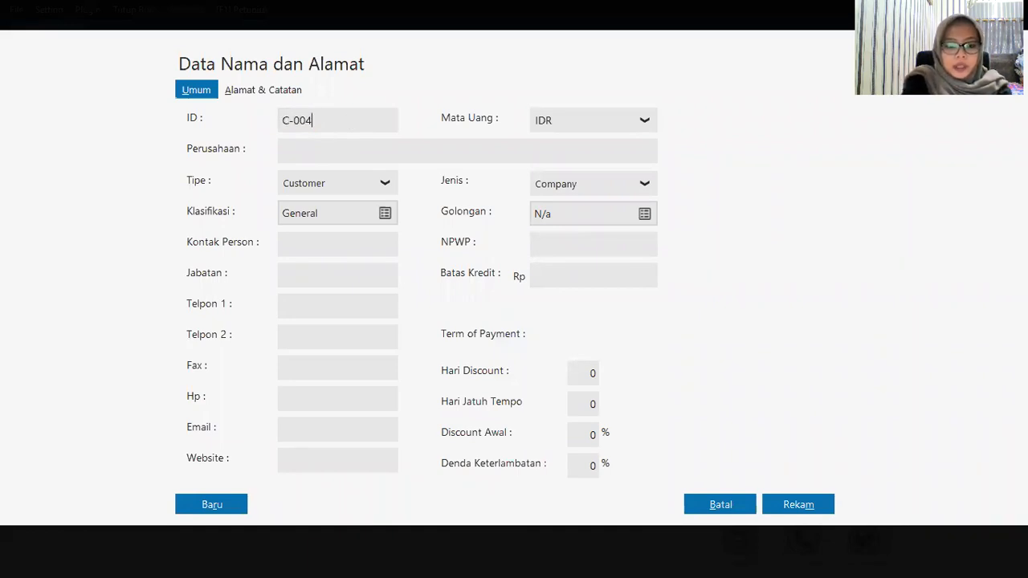
key("Tab")
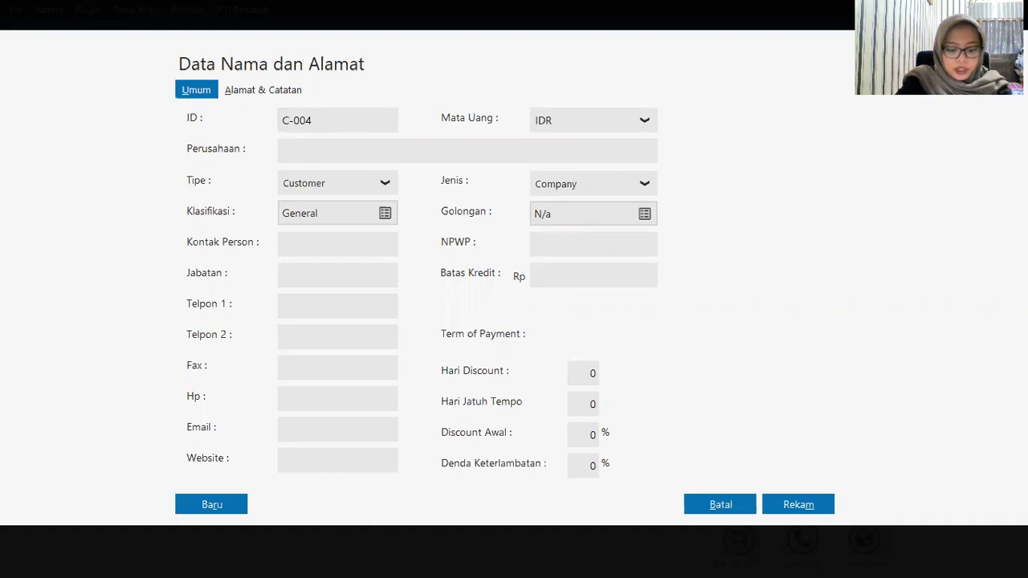
type("Raf")
type("f")
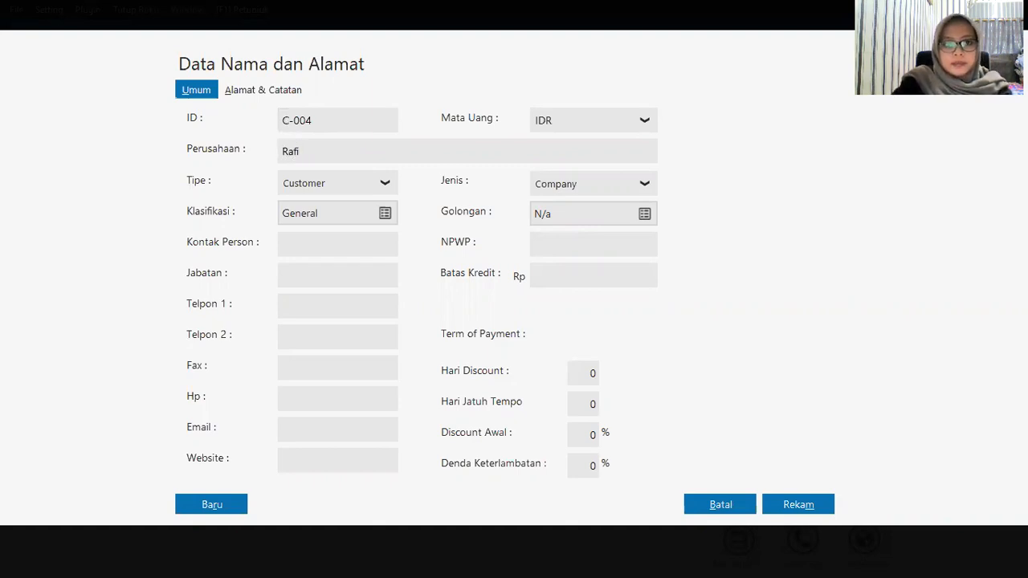
left_click(798, 511)
mouse_move(250, 160)
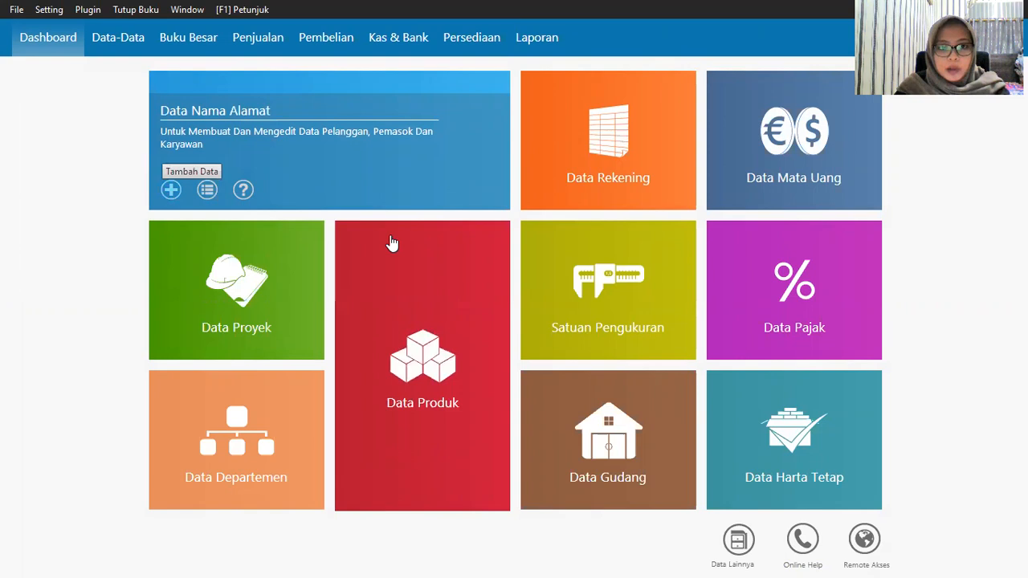
Step: Add Vendor-type contact V-001, Sephia Phone, and save it
left_click(404, 171)
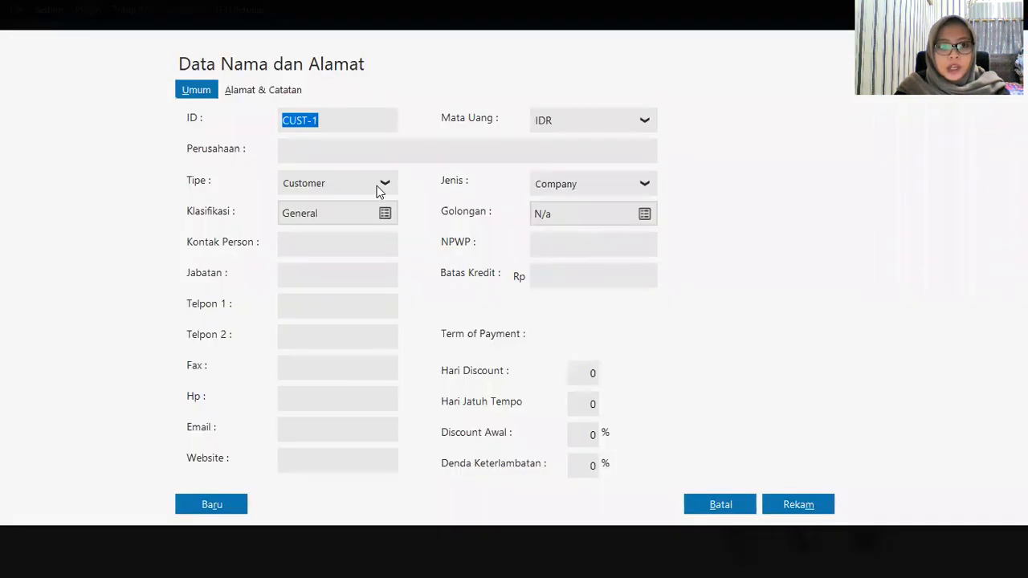
left_click(384, 183)
left_click(357, 233)
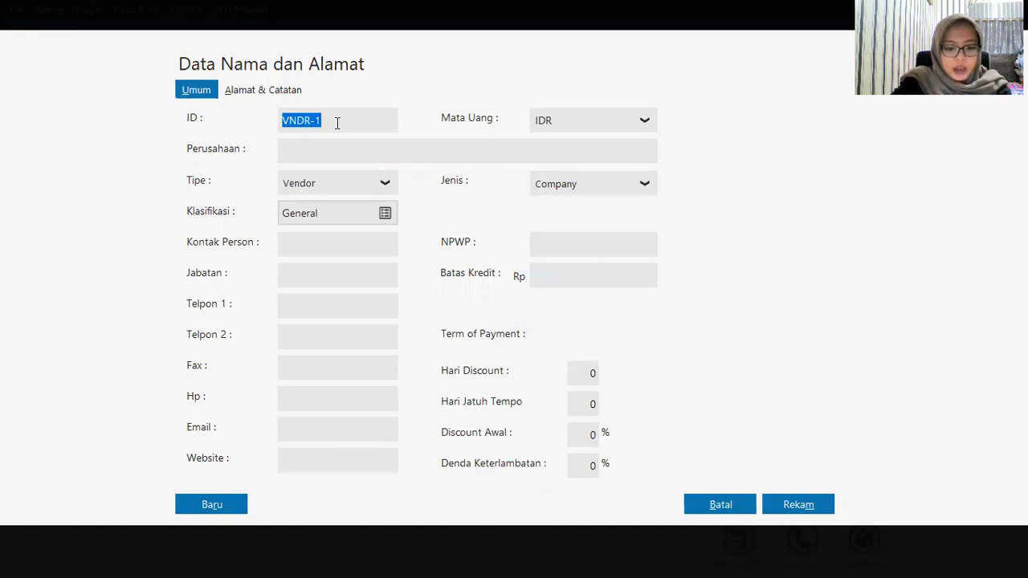
type("V-001")
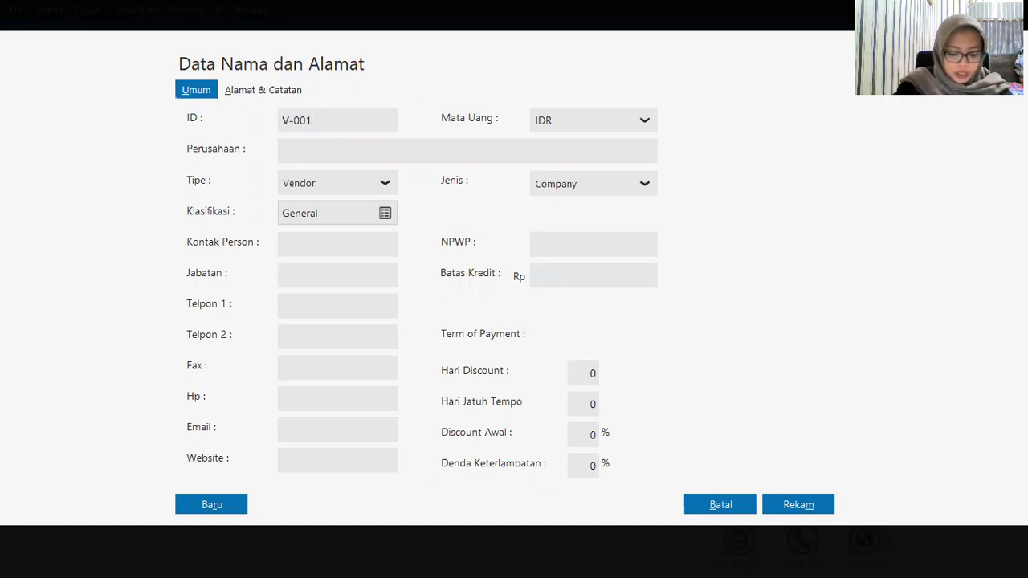
key("Tab")
type("Se")
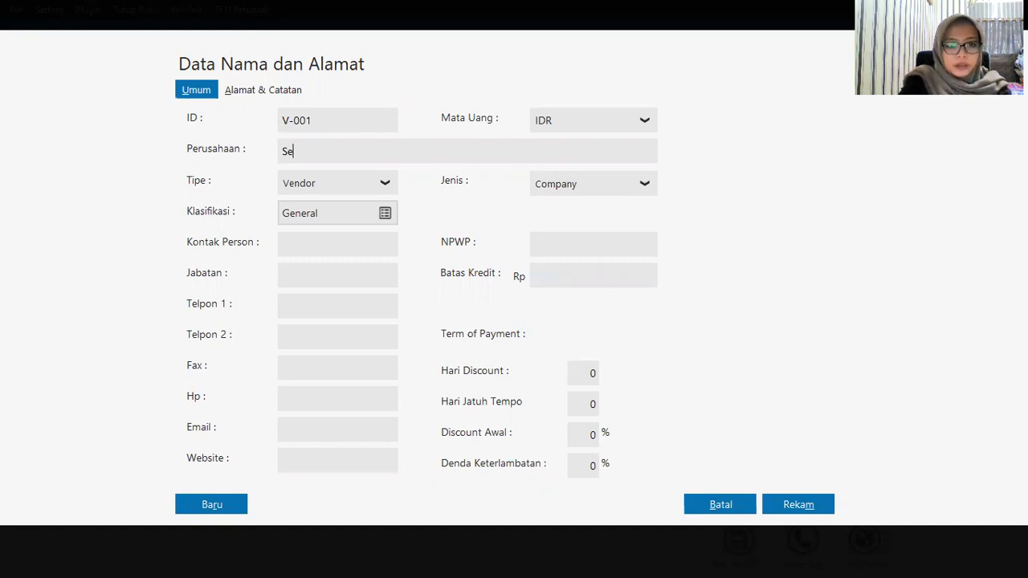
type("phia ")
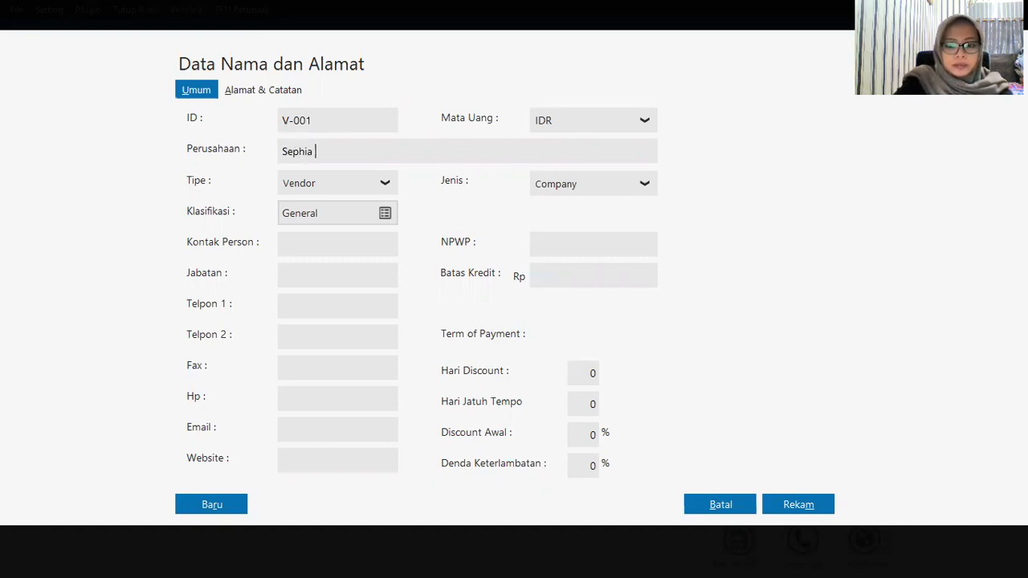
type("Phone")
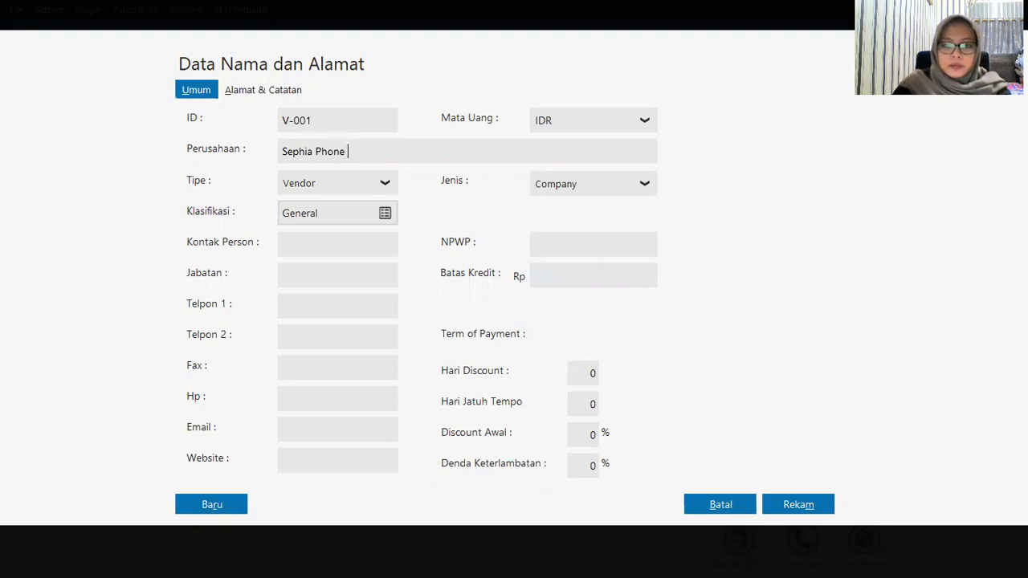
left_click(812, 506)
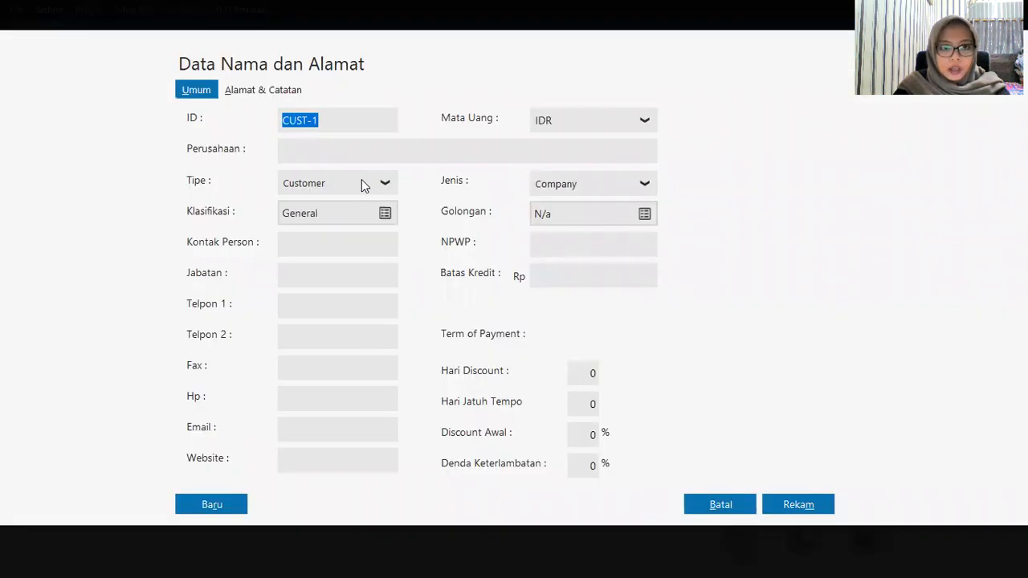
Step: Add Vendor-type contact V-002, Toko Semangat, and save it
left_click(361, 183)
left_click(347, 232)
left_click(332, 120)
type("V-002")
key("Tab")
type("T")
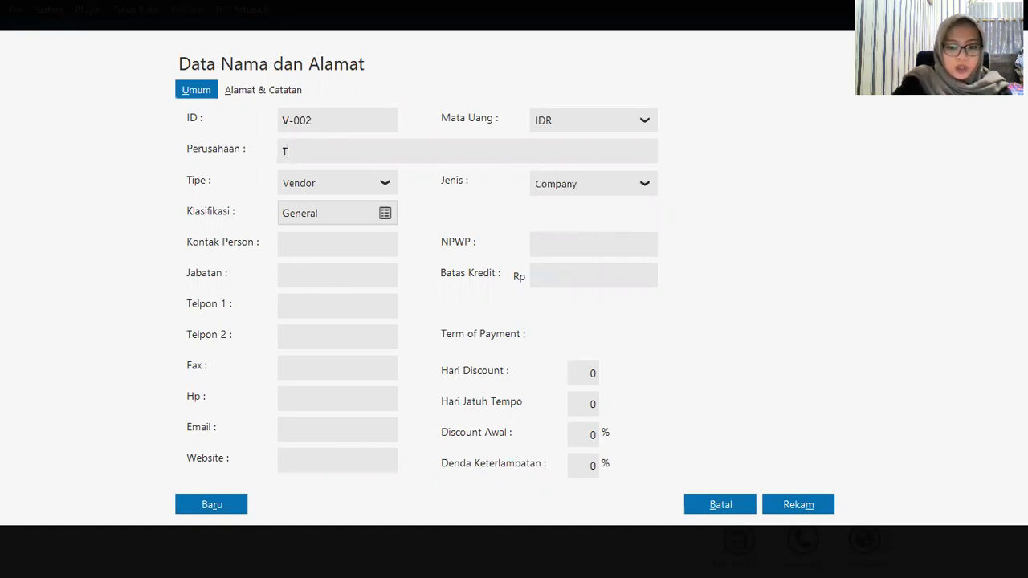
type("oko Semangat")
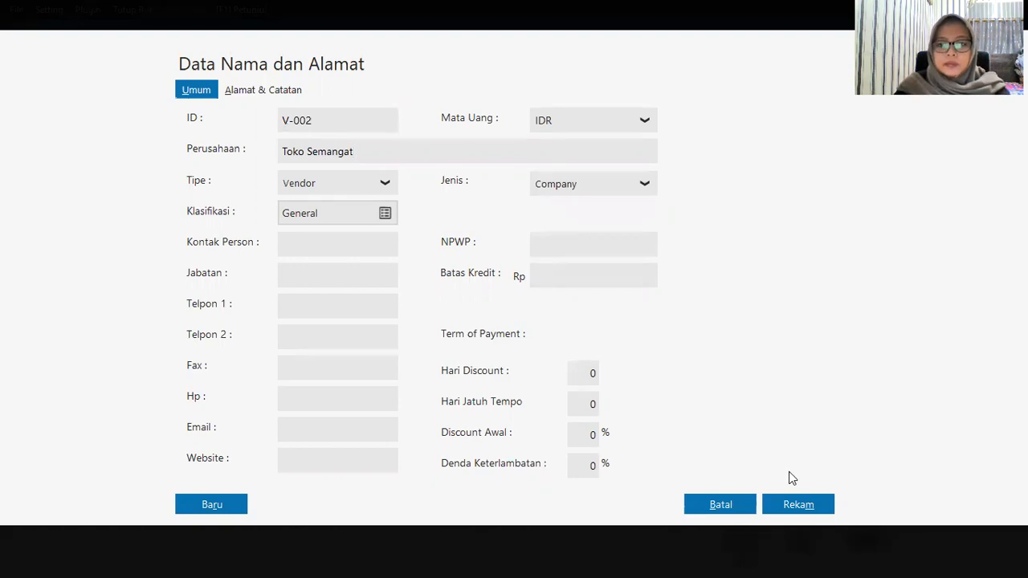
left_click(798, 507)
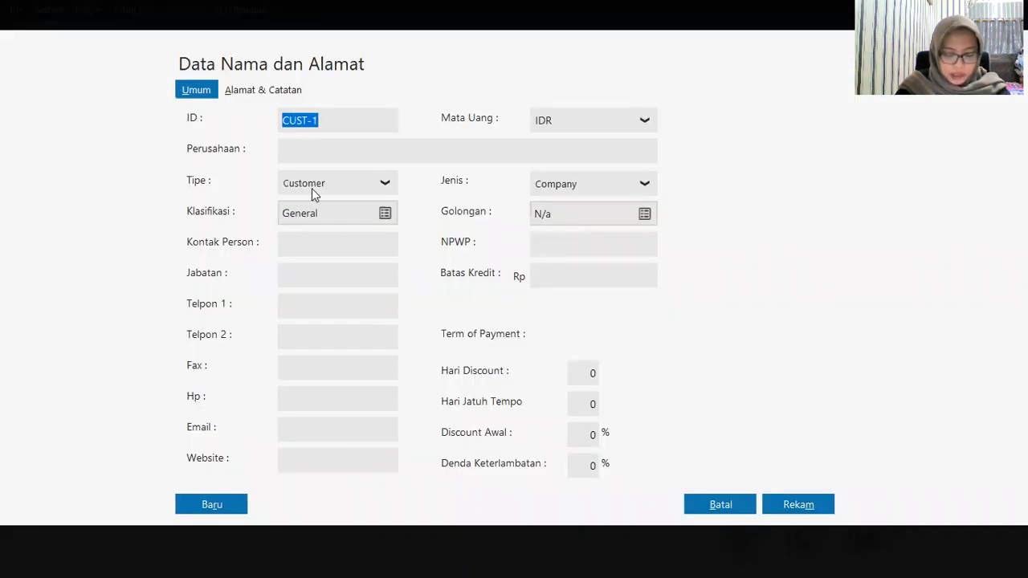
Step: Fill in vendor V-003 as 'Toko Citra Komputer', fixing the name's typos, with type Vendor
type("V-003")
key("Tab")
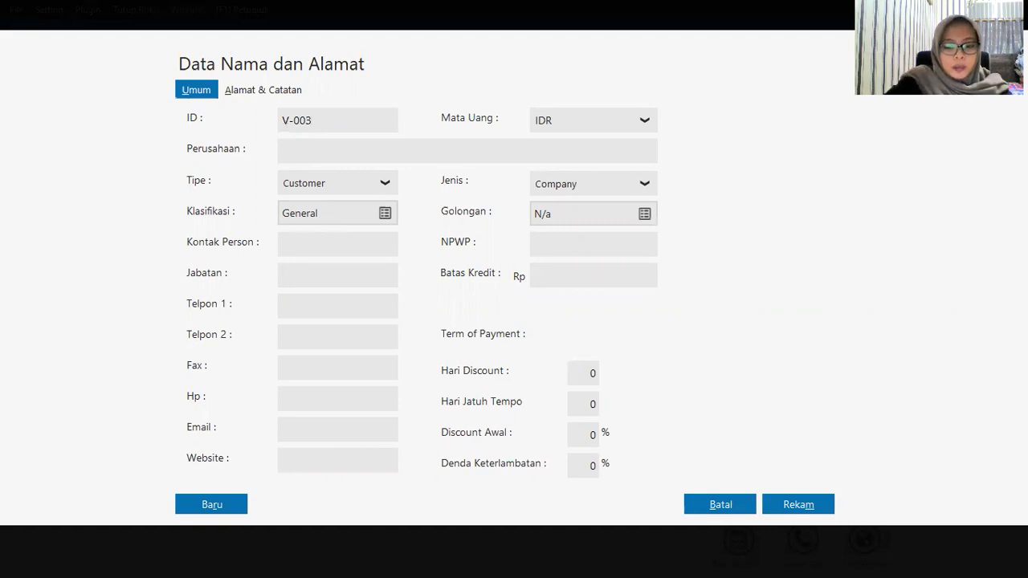
type("Toko C")
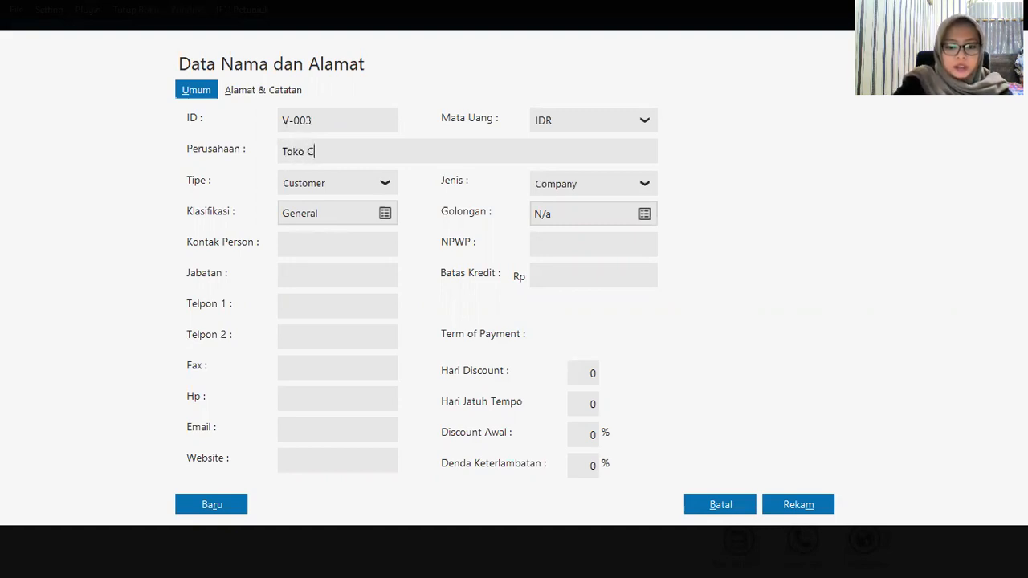
type("tra KO")
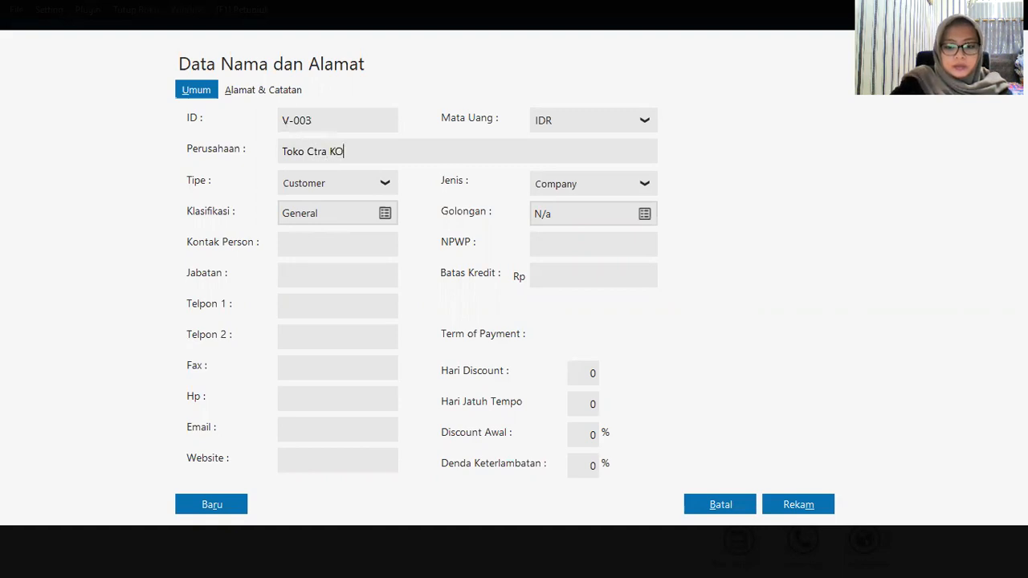
type("mputer")
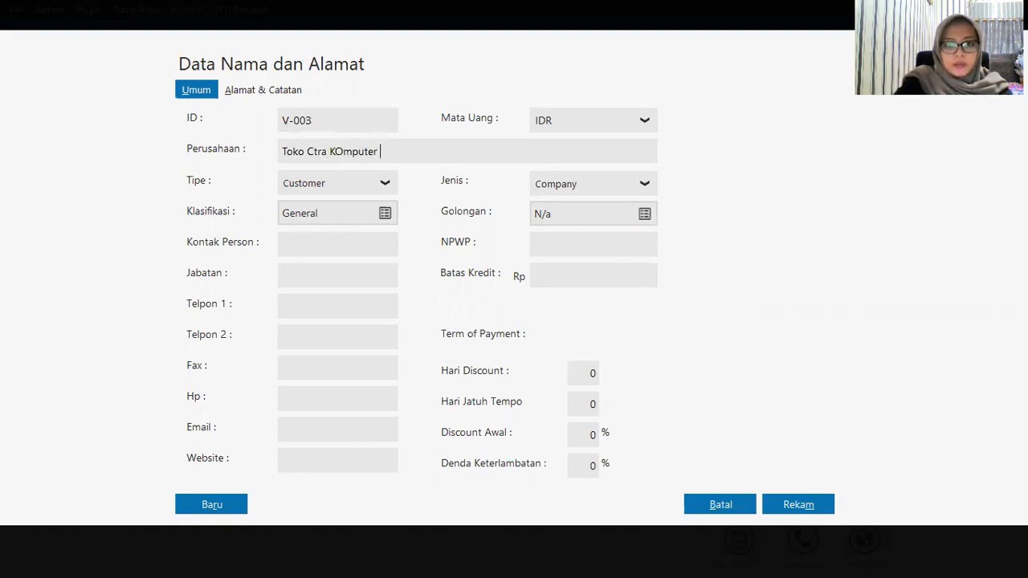
left_click(311, 152)
type("i")
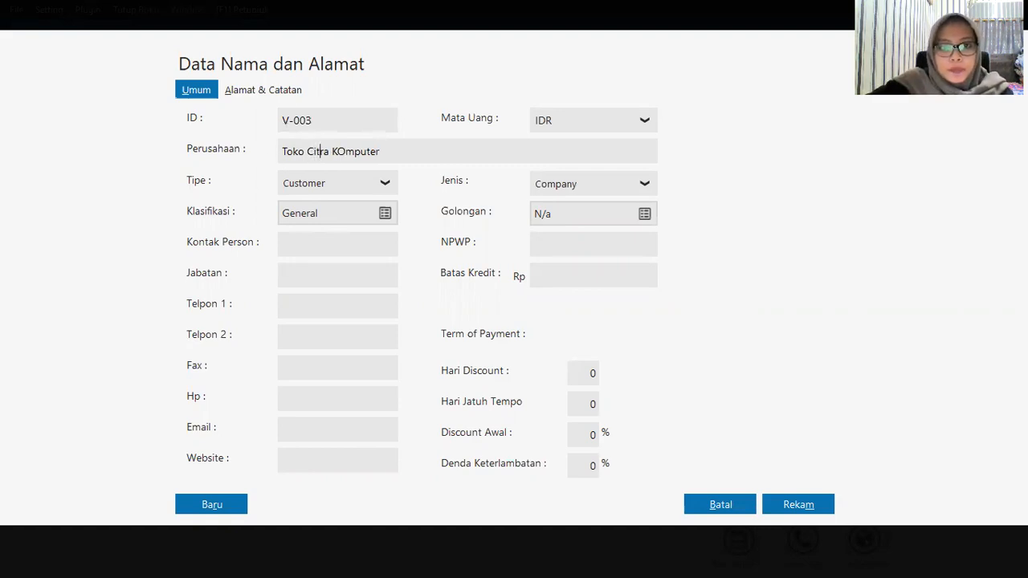
left_click(345, 153)
key("BackSpace")
type("o")
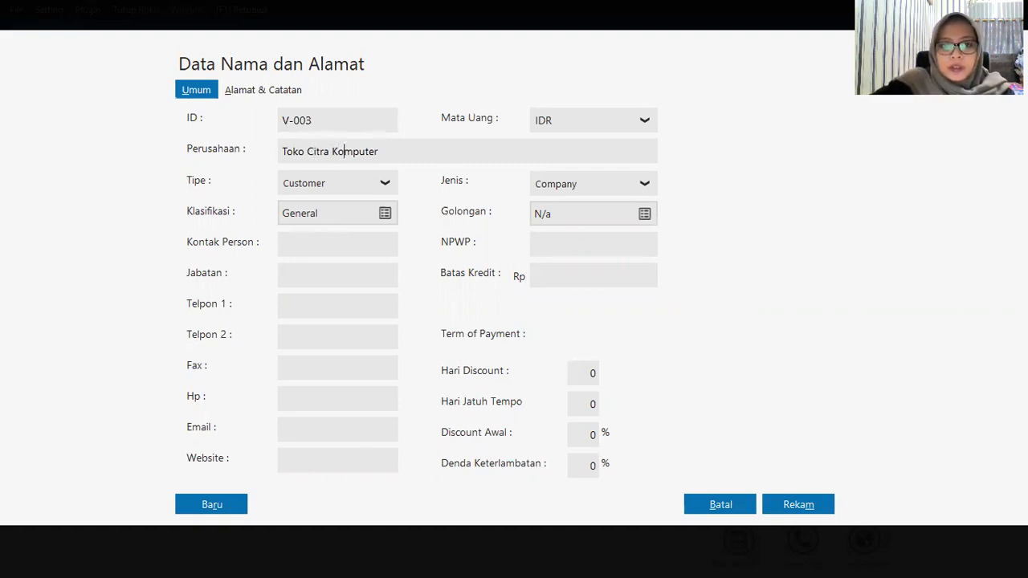
left_click(358, 190)
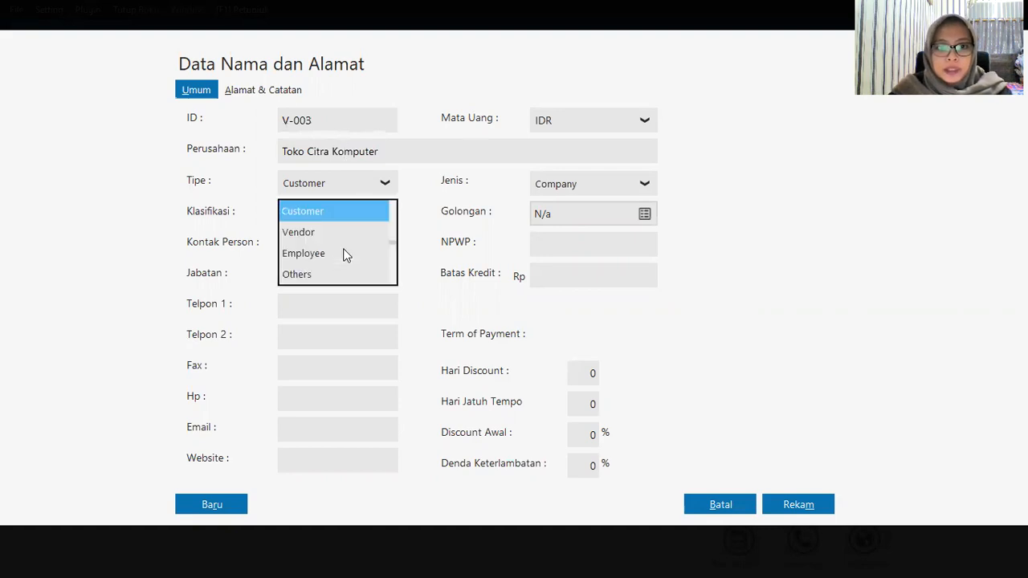
left_click(336, 234)
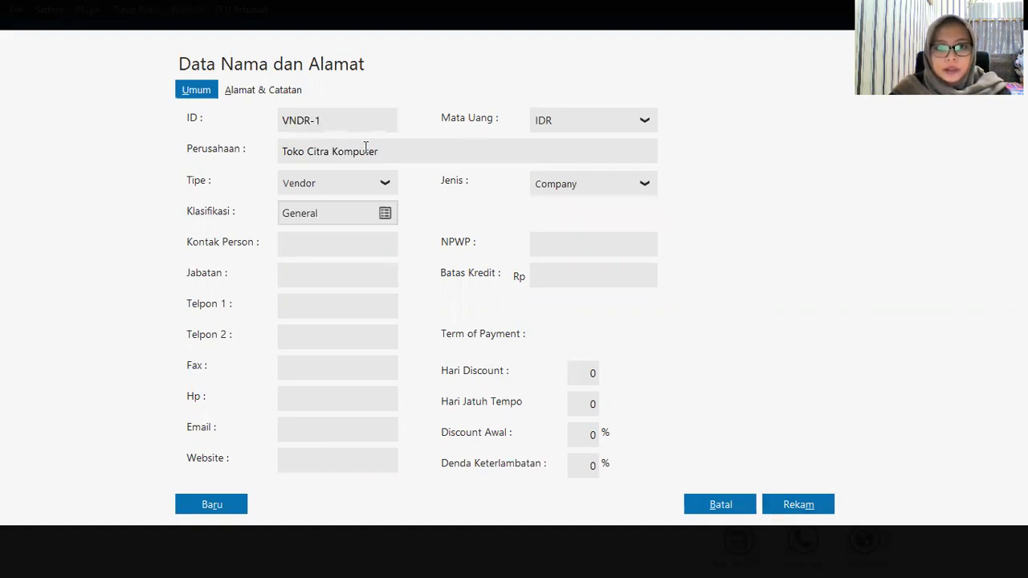
left_click(338, 117)
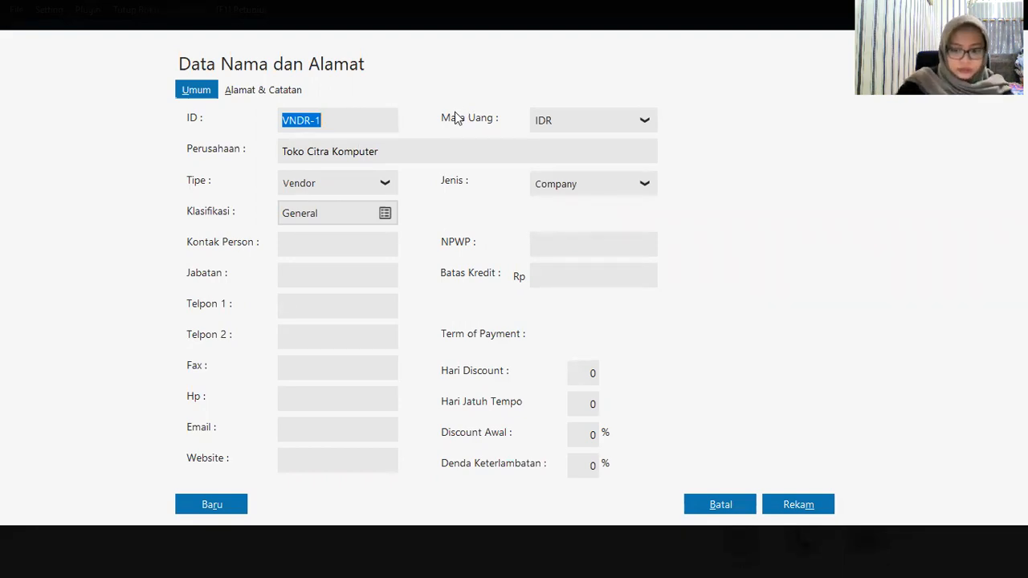
type("V-003")
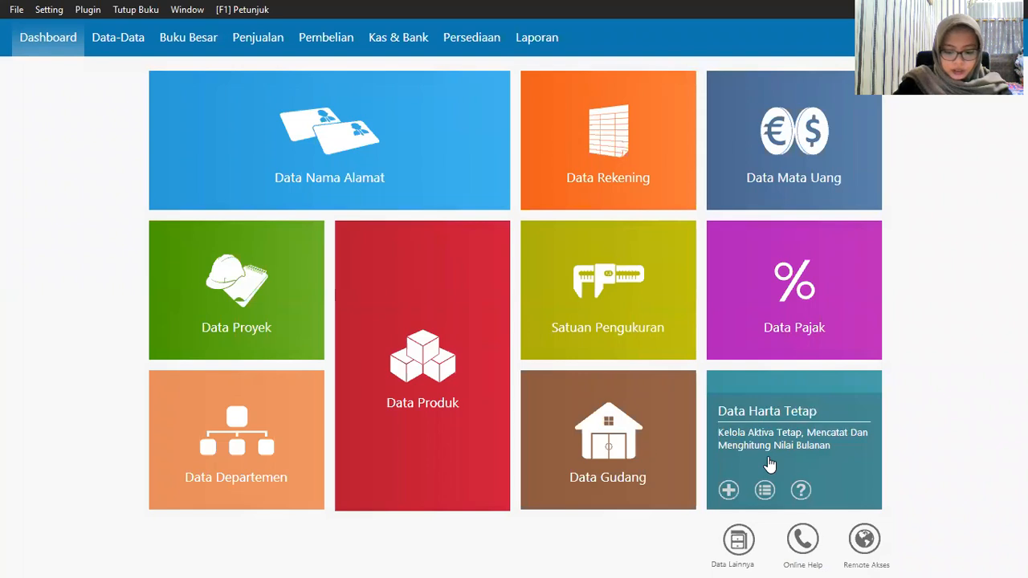
Step: Add an Others-type contact OTHR-1 under a person's name and save it
mouse_move(324, 153)
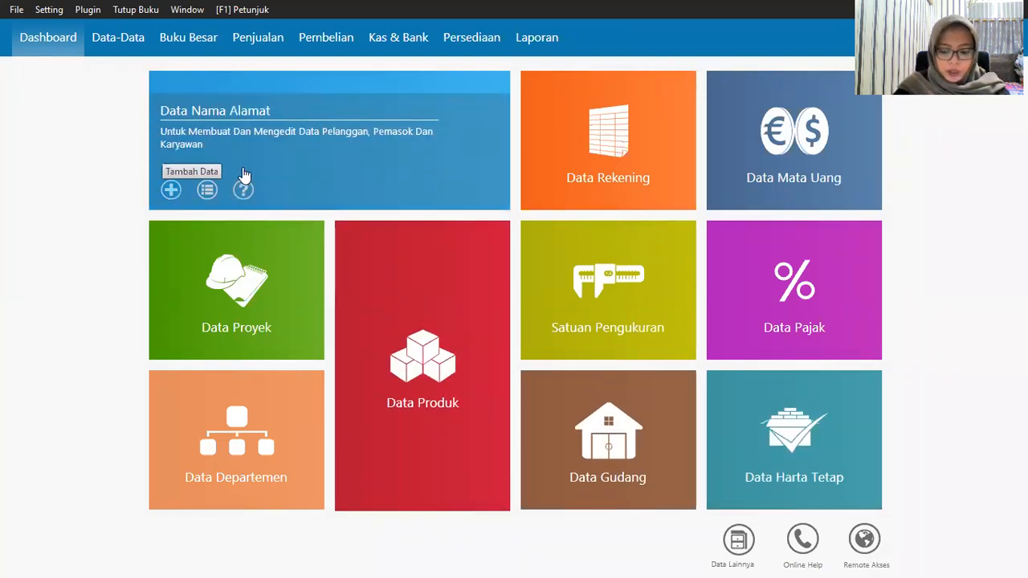
left_click(245, 190)
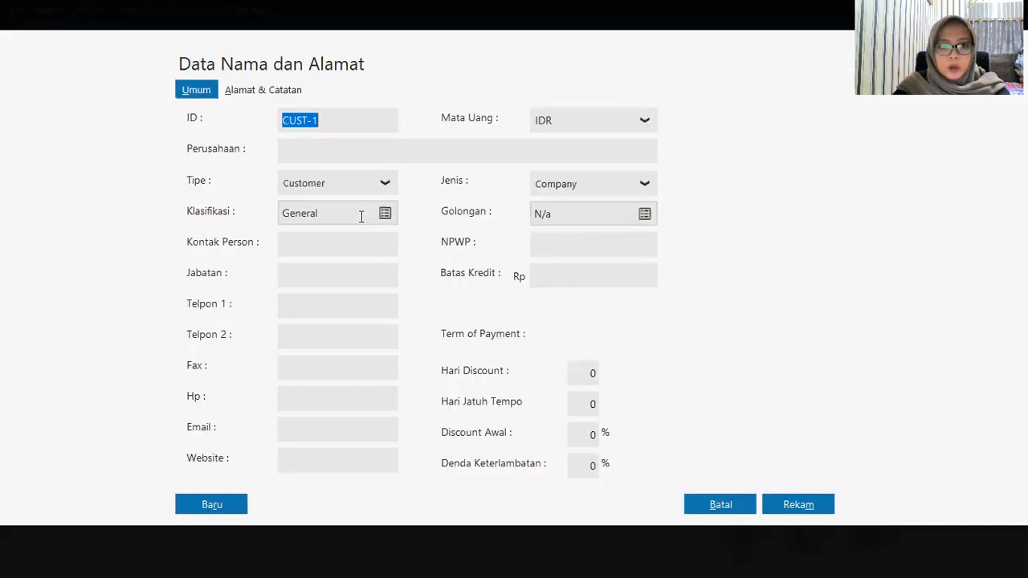
left_click(388, 186)
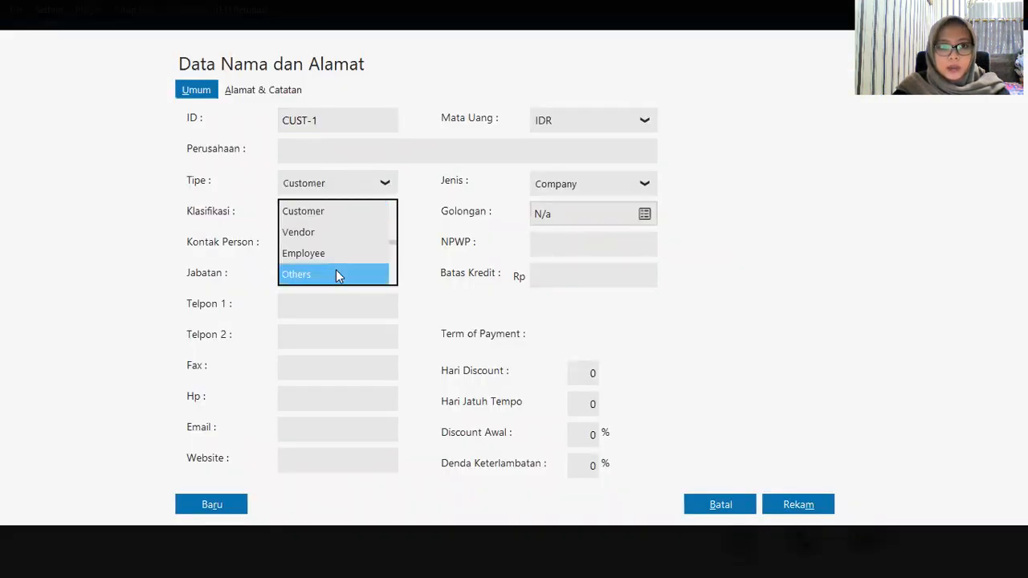
left_click(335, 271)
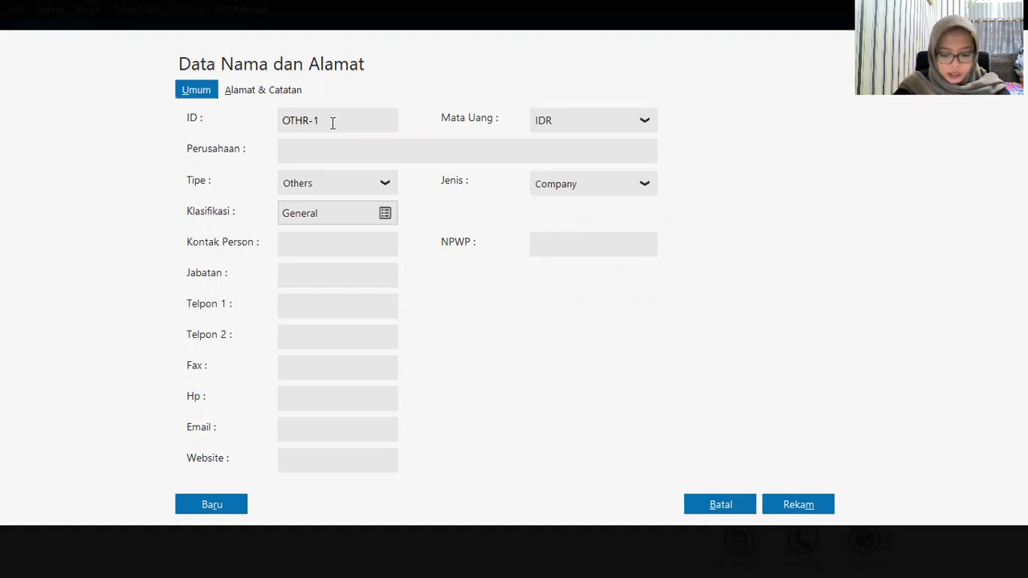
left_click(325, 151)
type("H")
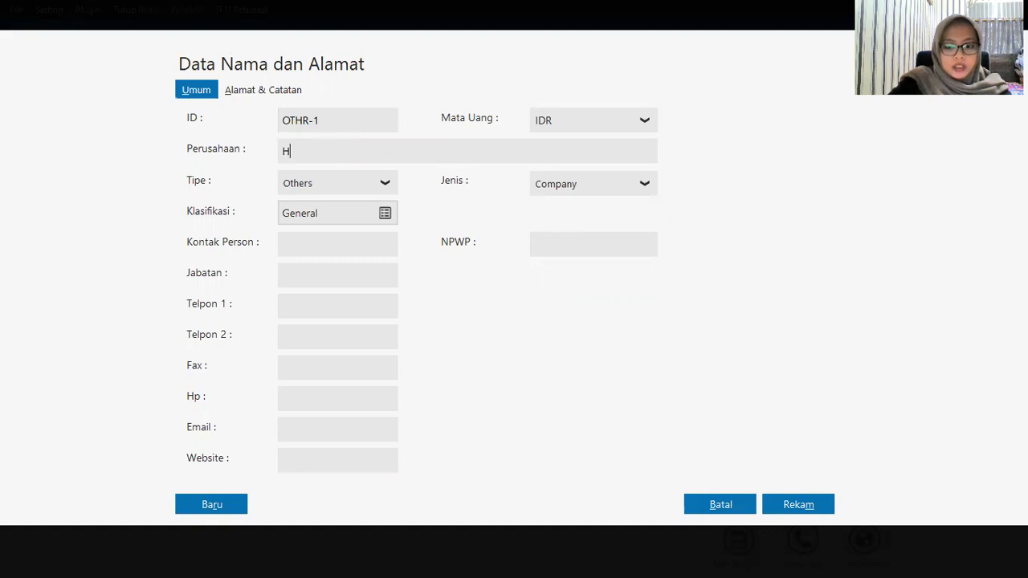
type(".Ahmad")
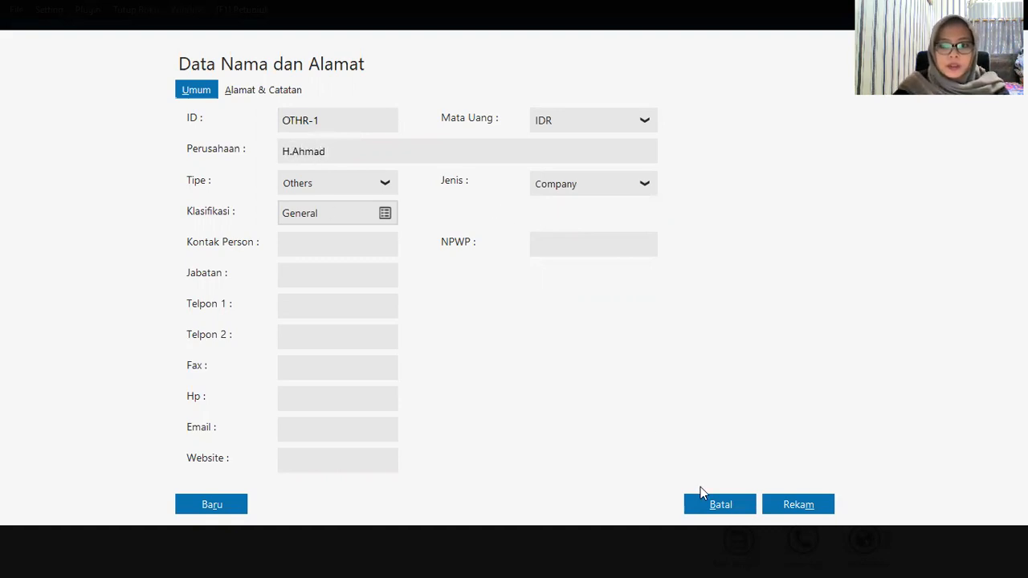
left_click(817, 504)
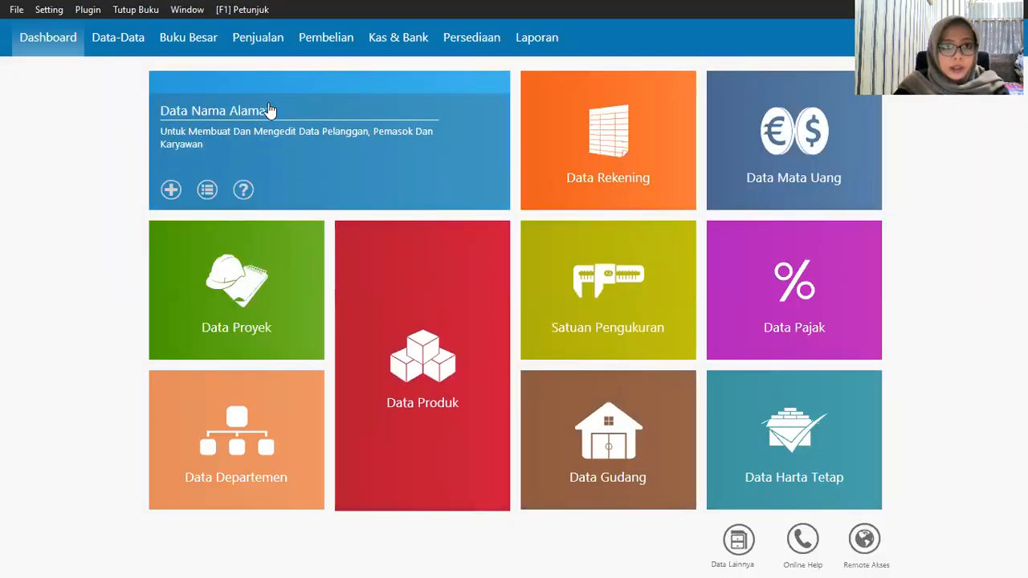
Step: Begin another new contact entry from the Data Nama Alamat tile
mouse_move(723, 355)
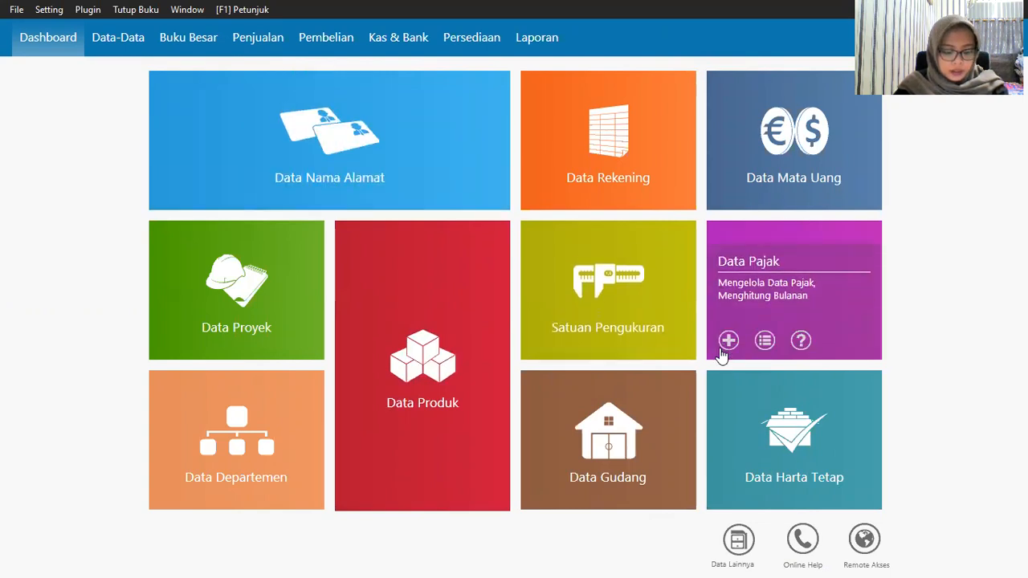
mouse_move(160, 197)
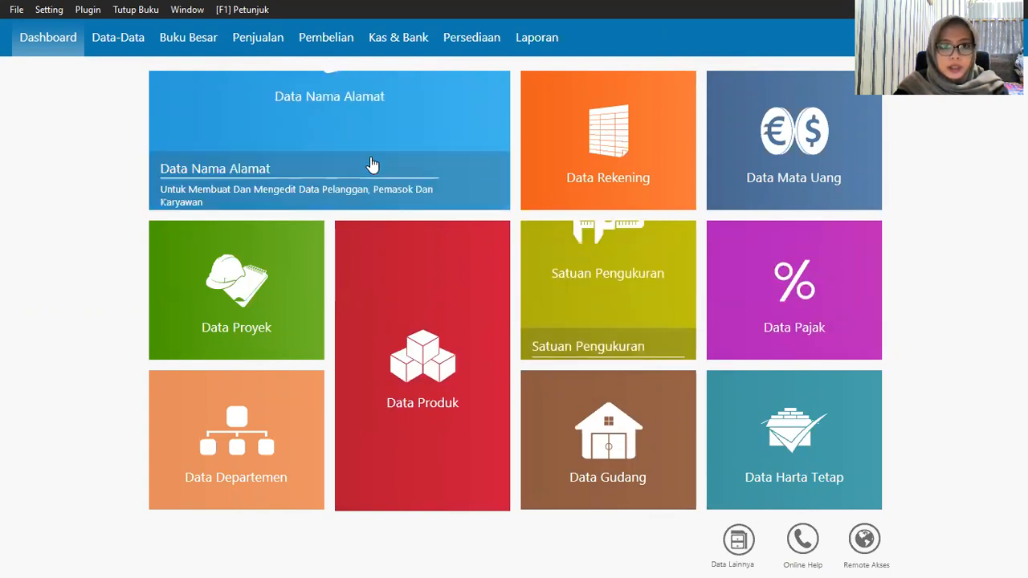
left_click(170, 189)
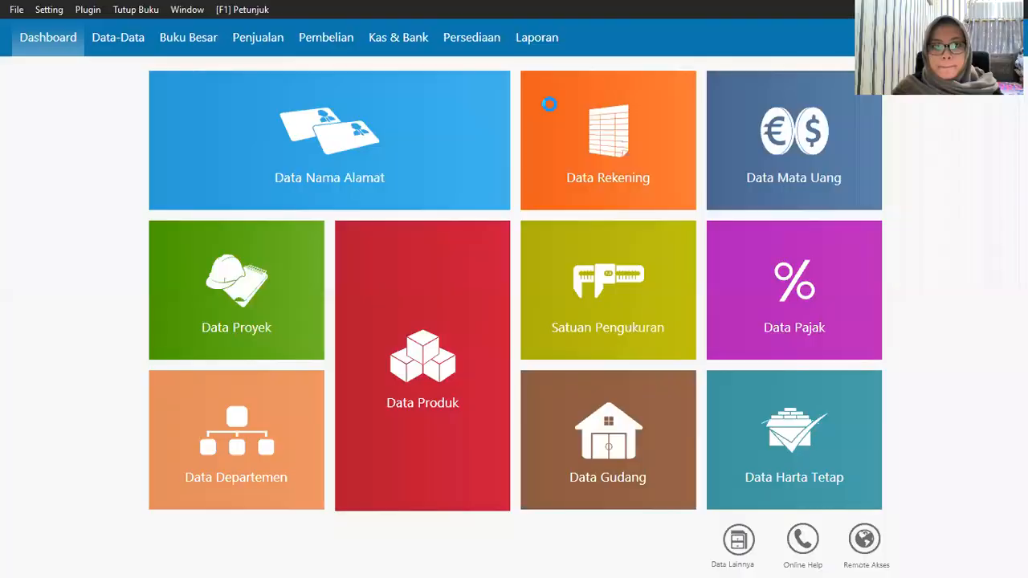
mouse_move(198, 204)
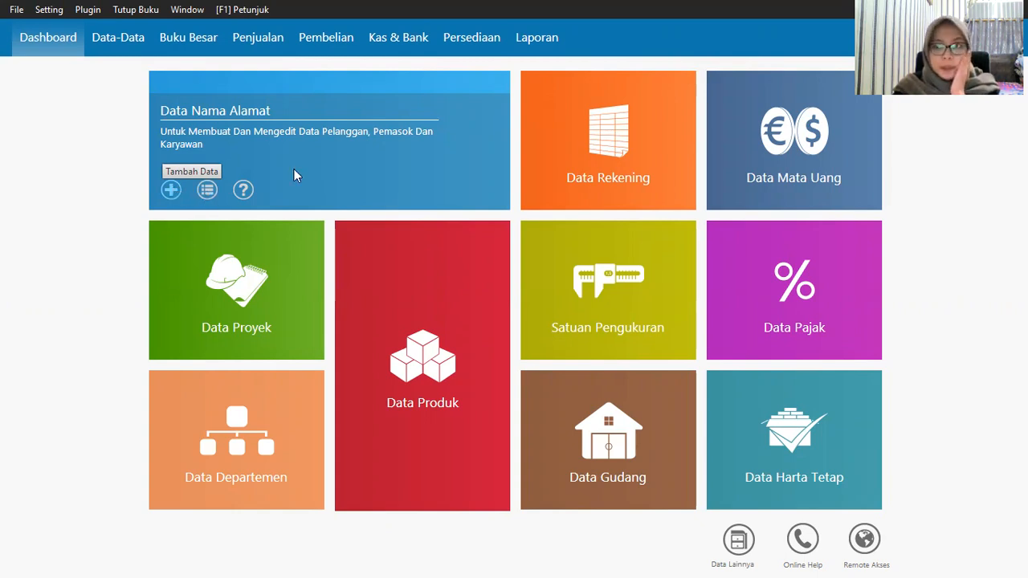
Step: Save two Employee-type contacts, each entered under a person's name
left_click(207, 193)
left_click(375, 173)
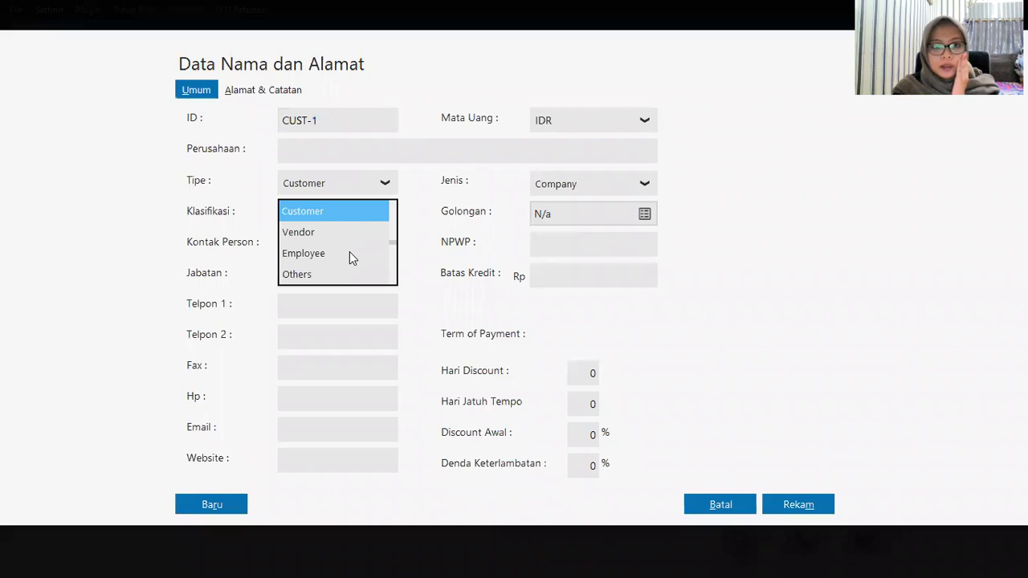
left_click(351, 253)
left_click(341, 119)
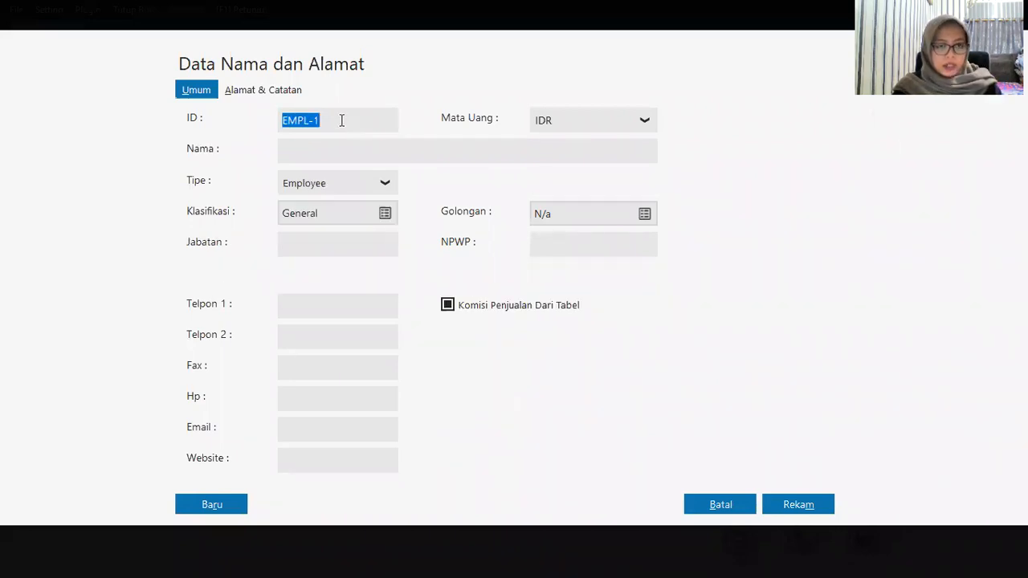
left_click(358, 153)
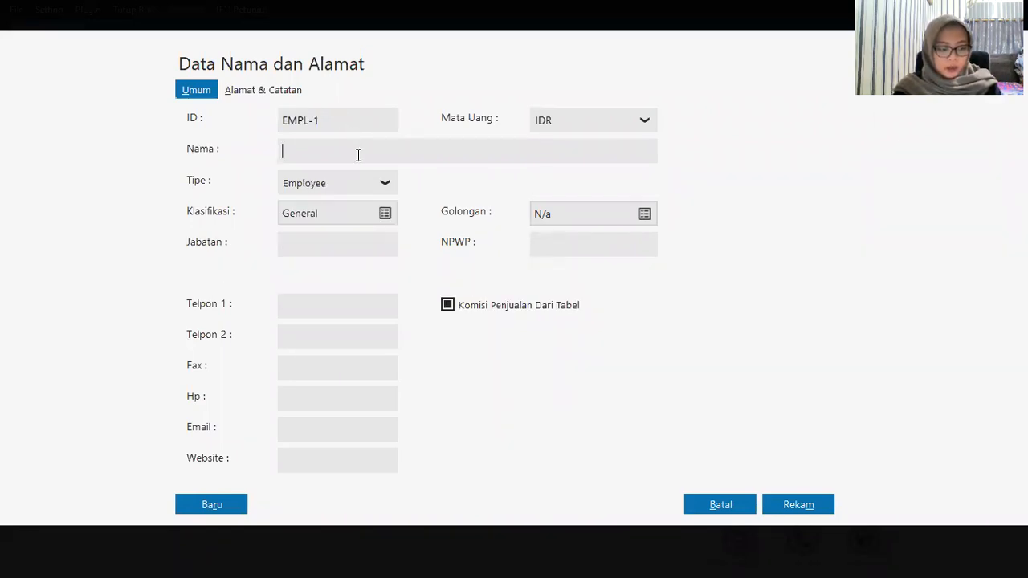
type("Iwan")
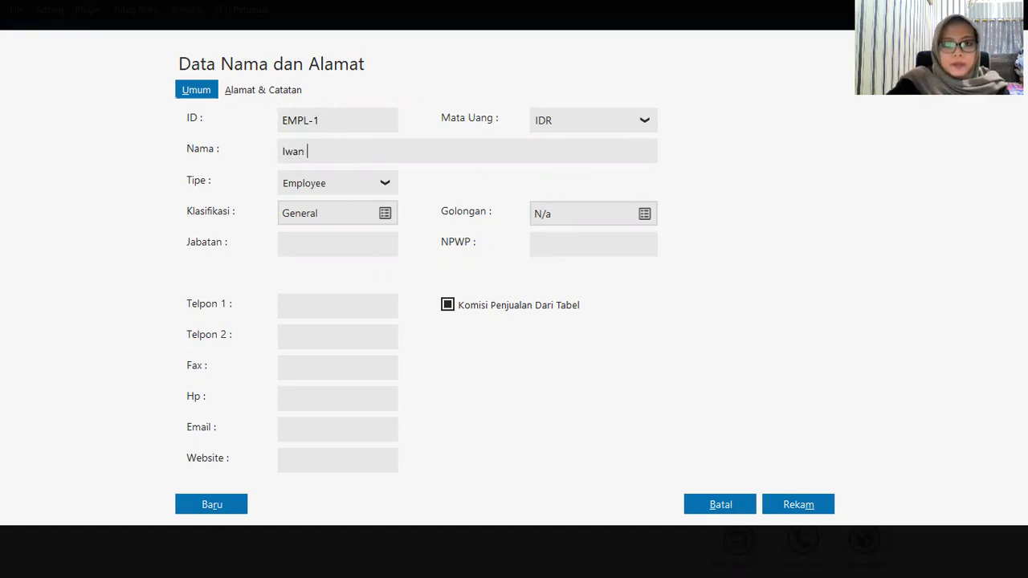
left_click(804, 510)
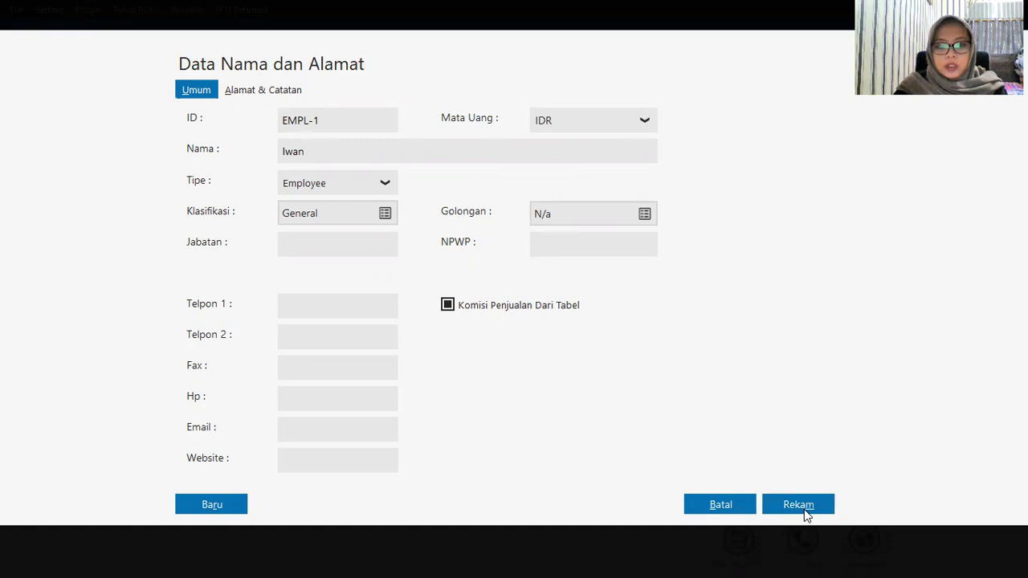
mouse_move(175, 189)
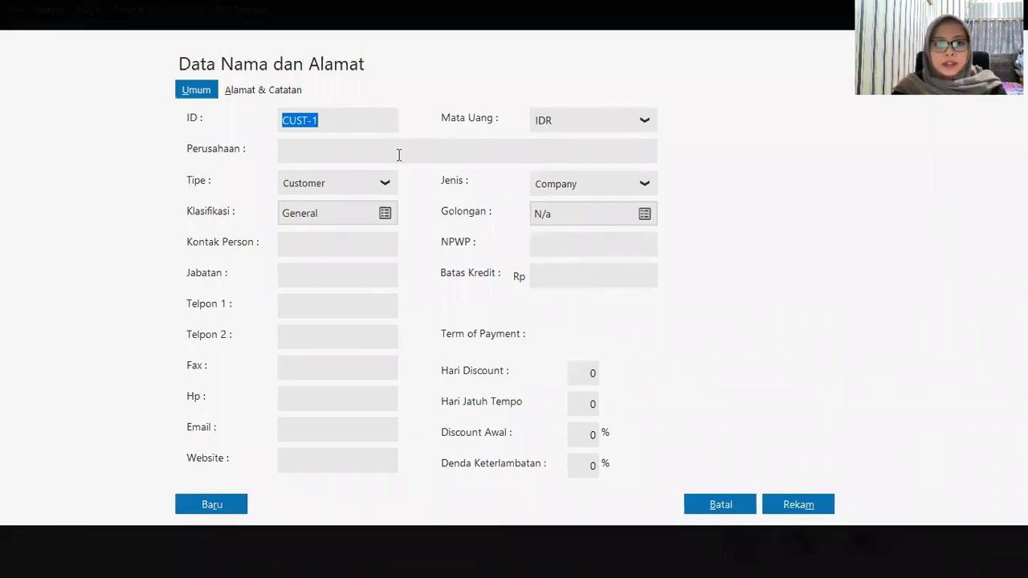
left_click(350, 183)
left_click(339, 259)
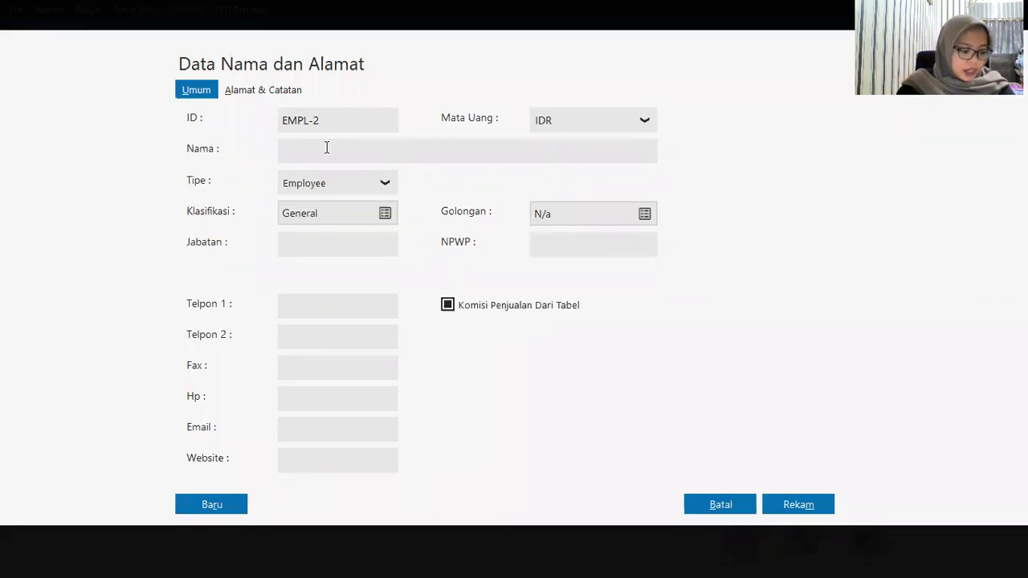
type("Badu")
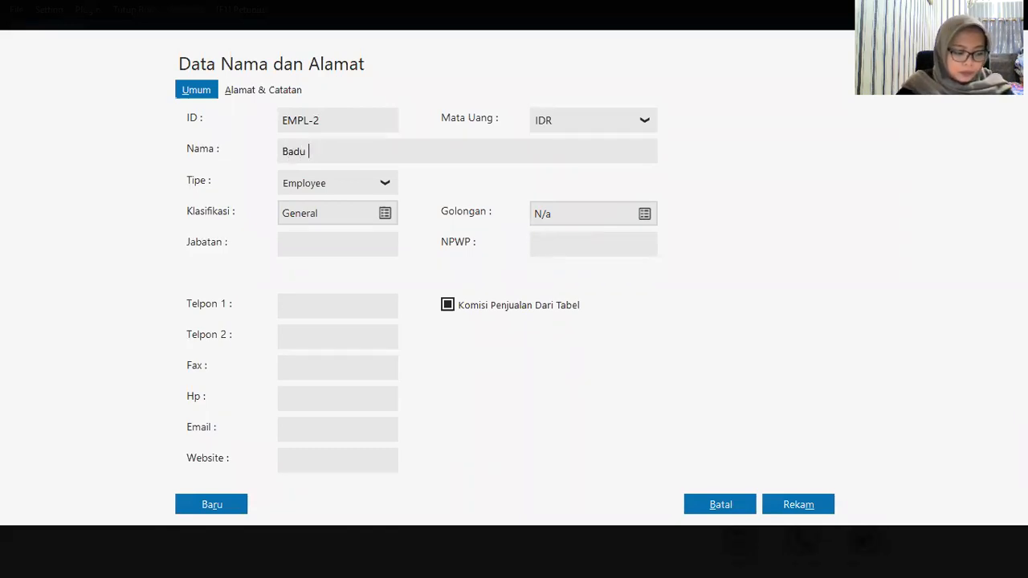
left_click(790, 513)
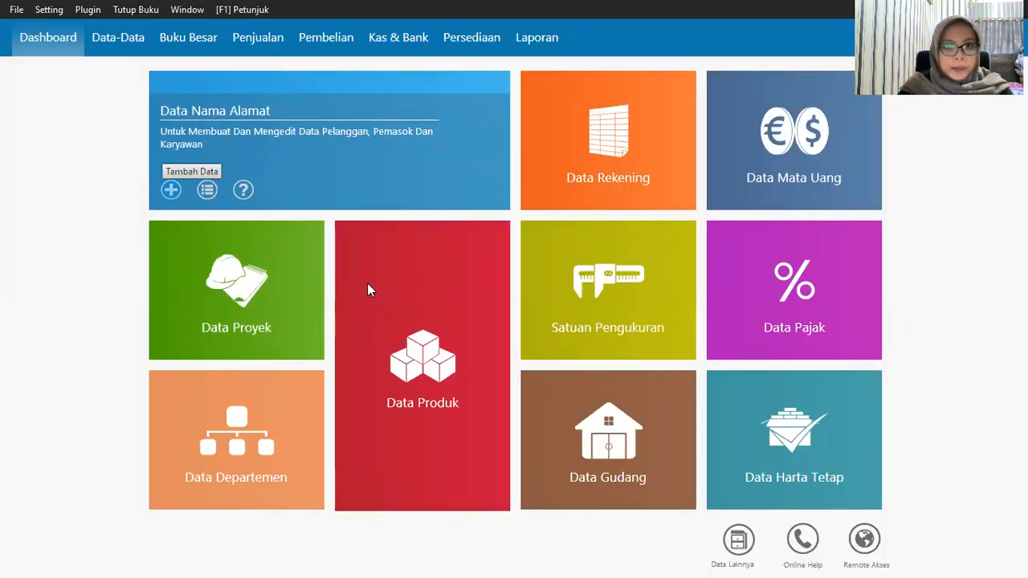
Step: Save two more Employee-type contacts, including EMPL-4, each under a person's name
left_click(348, 139)
left_click(351, 184)
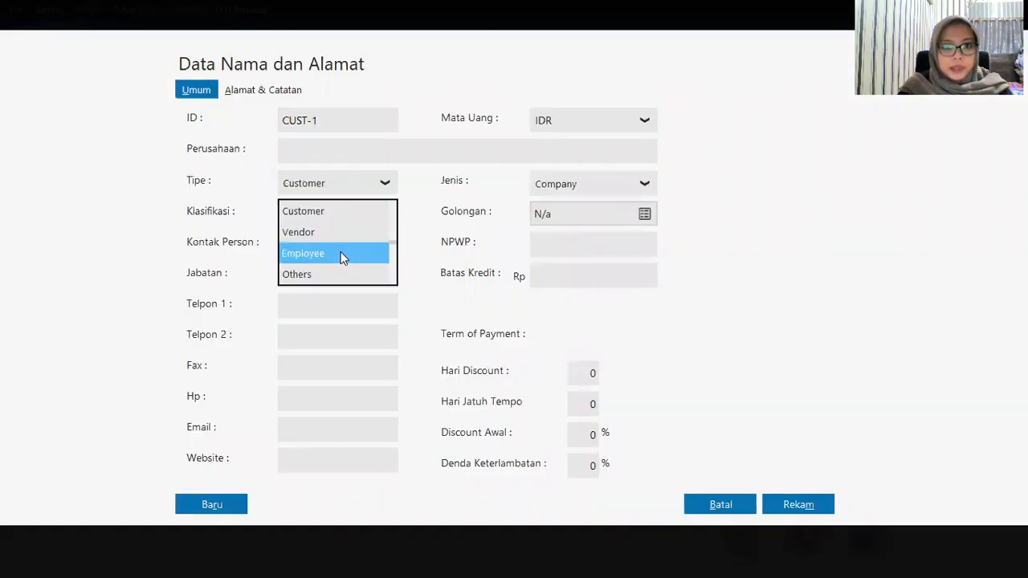
key("Return")
left_click(331, 153)
type("Tari")
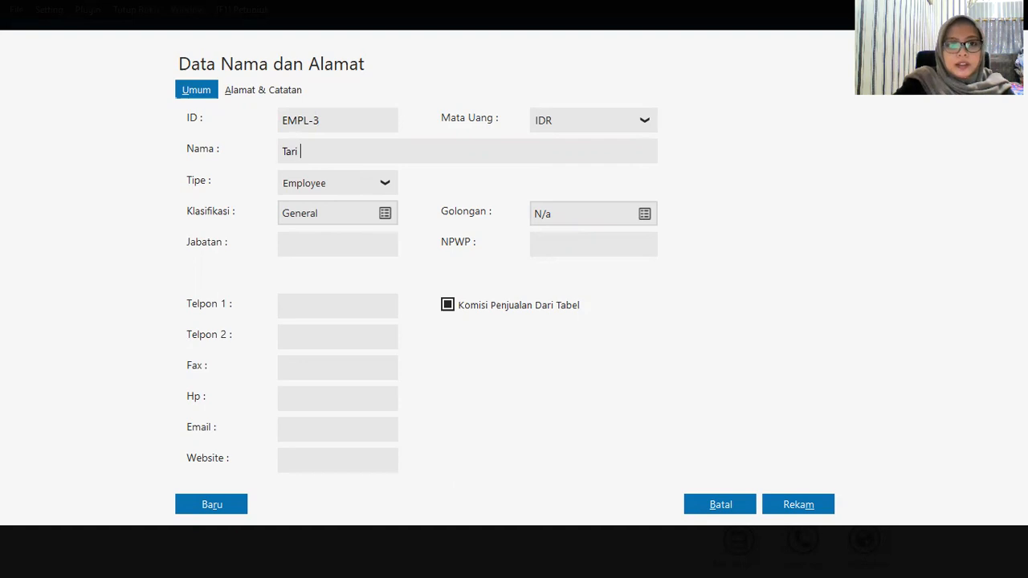
left_click(824, 504)
mouse_move(171, 196)
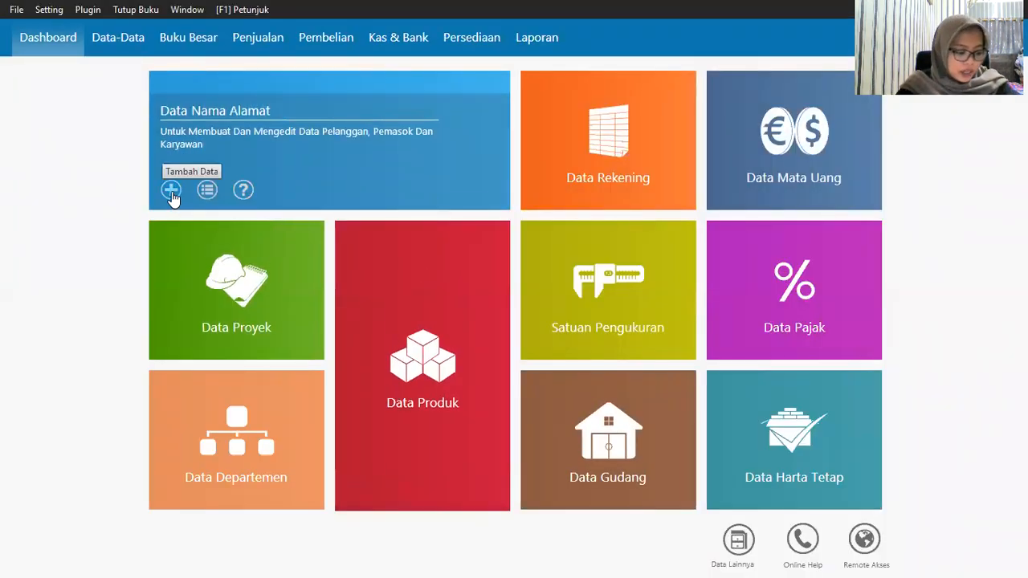
left_click(344, 152)
left_click(345, 190)
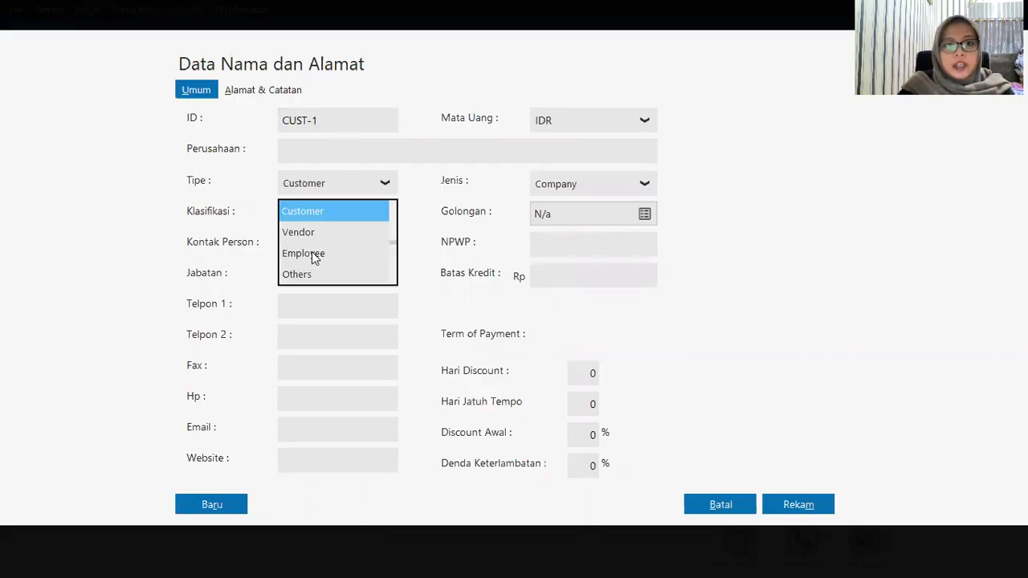
left_click(312, 251)
type("Agus")
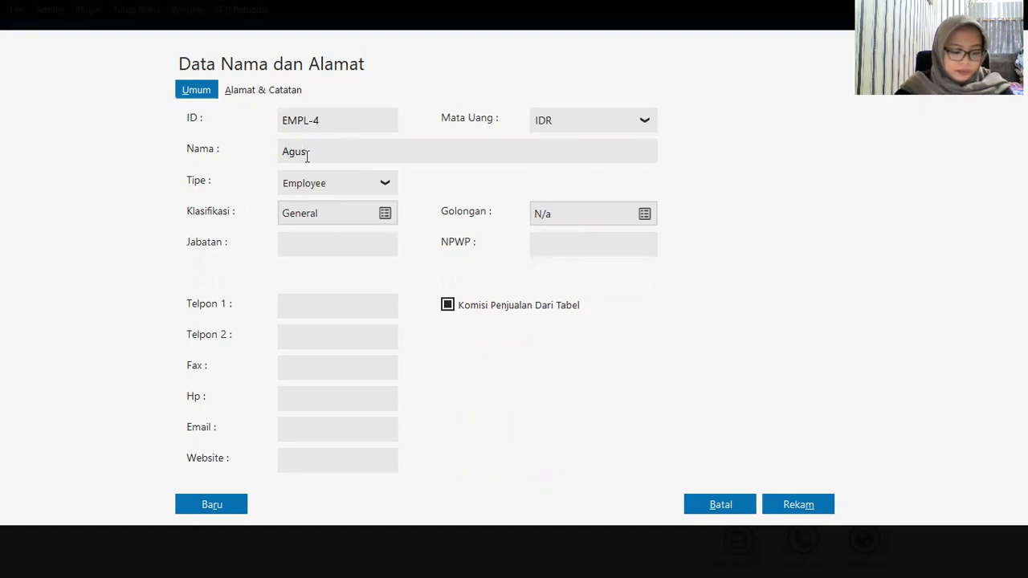
left_click(798, 506)
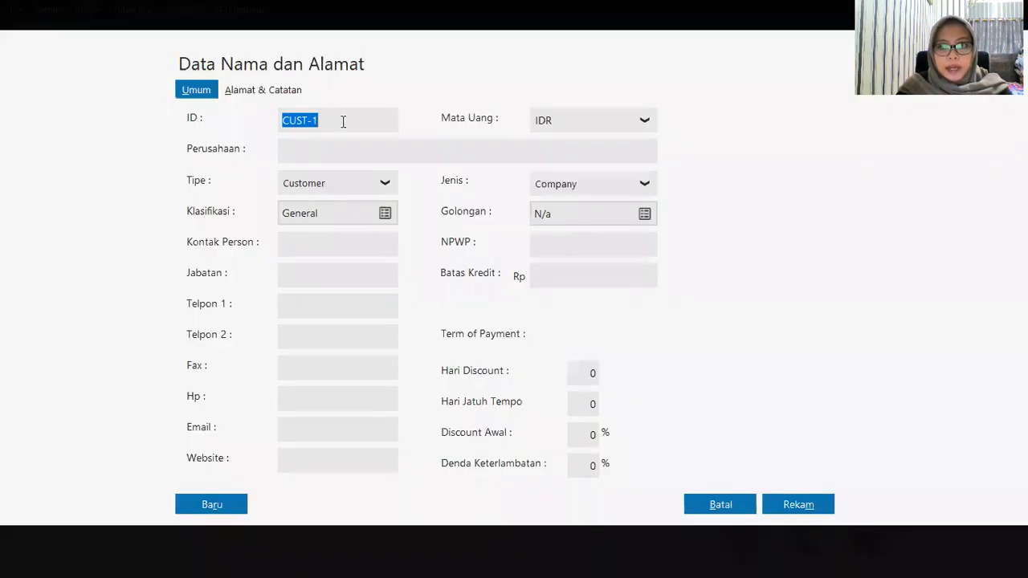
Step: Set the new contact's type to Others (OTHR-2), enter the person's name, and save
left_click(327, 193)
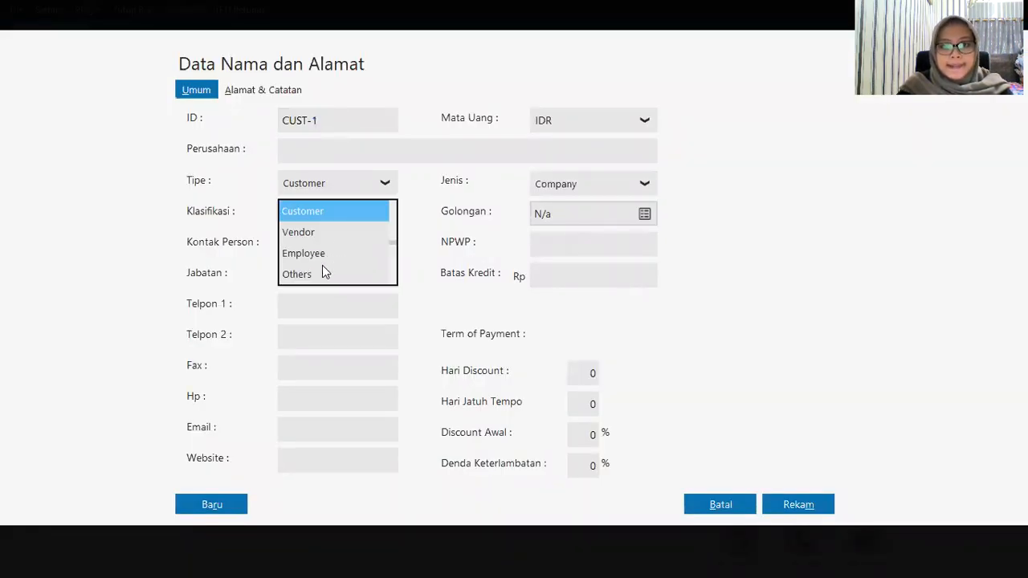
left_click(322, 274)
left_click(284, 156)
type("Dani")
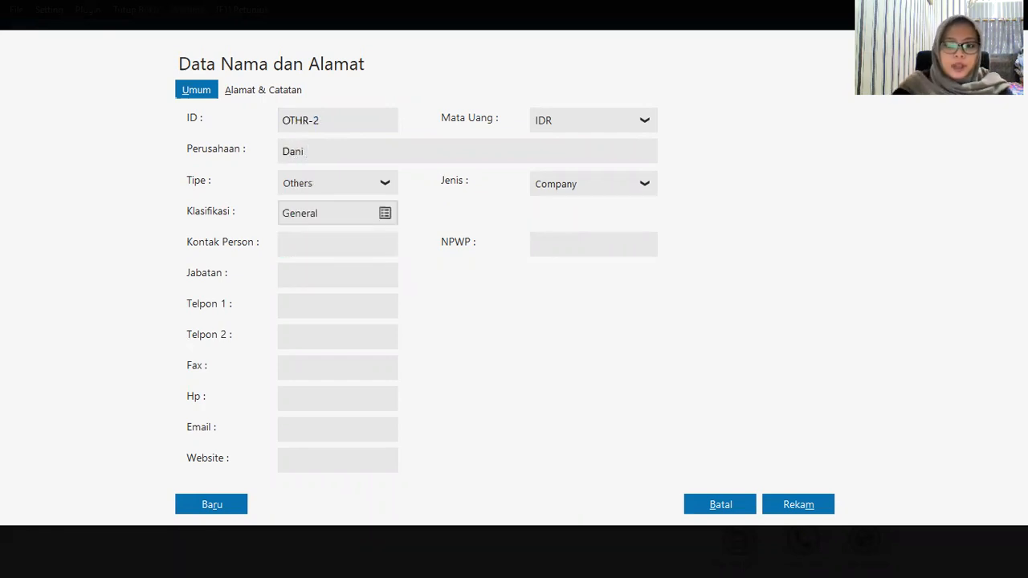
left_click(798, 499)
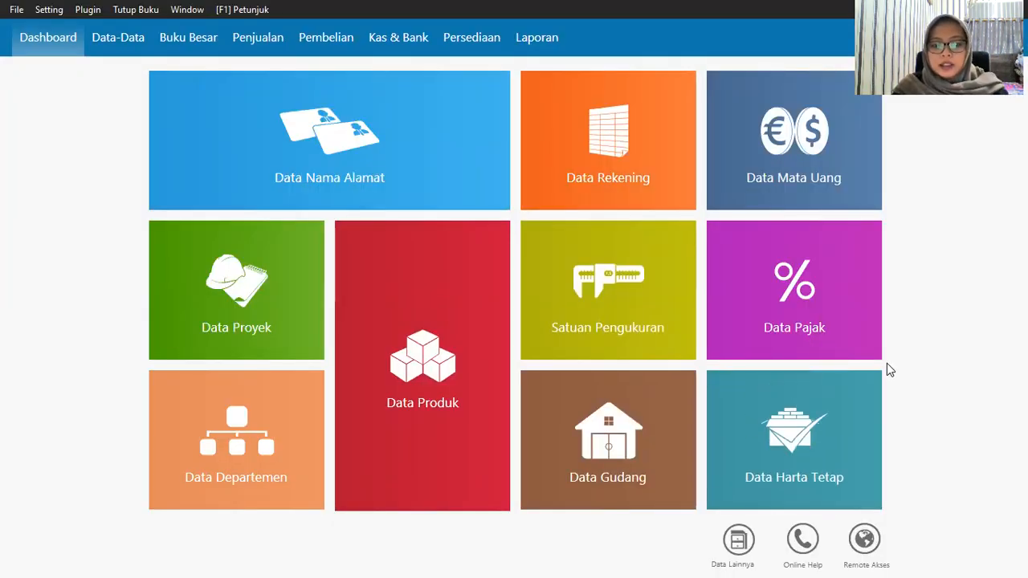
Step: Start a new entry in Saldo Awal Piutang Usaha for customer Toko Anugrah
left_click(81, 10)
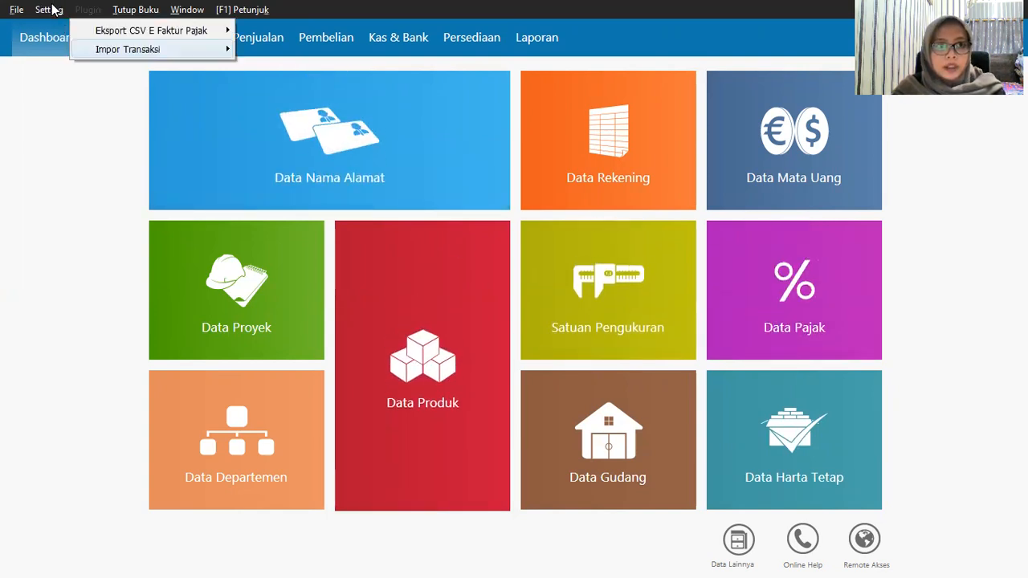
mouse_move(53, 9)
mouse_move(78, 71)
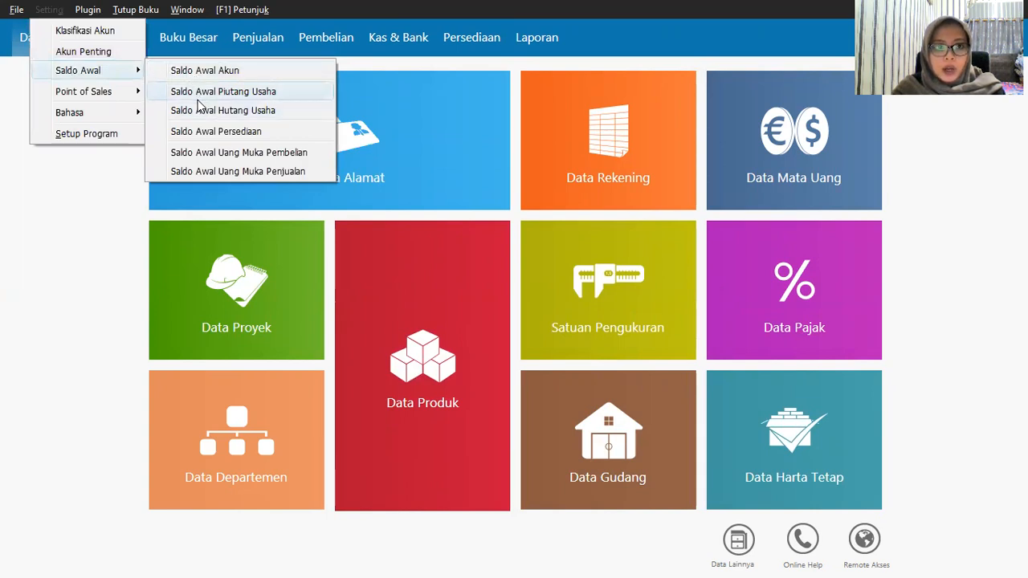
left_click(198, 99)
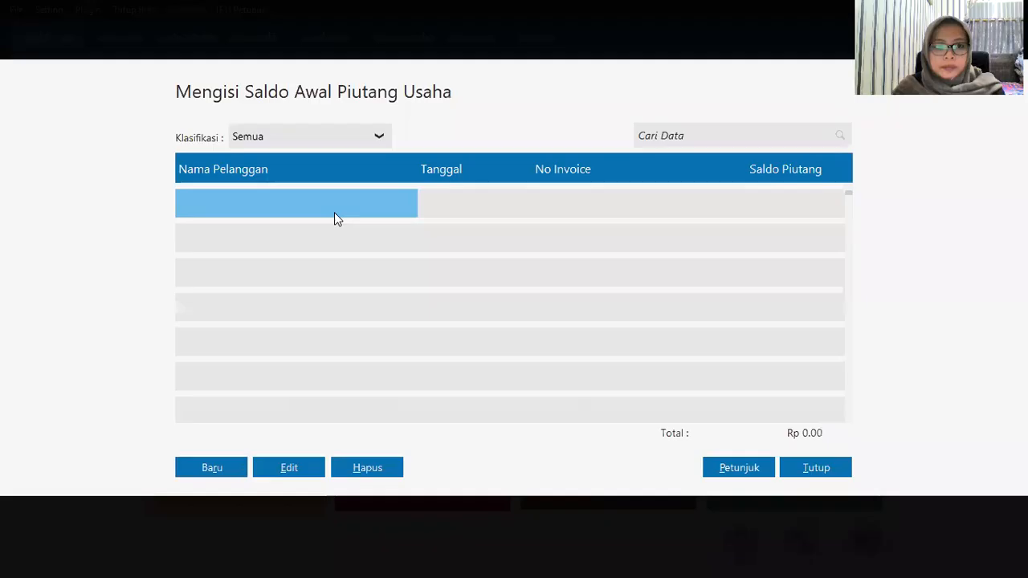
left_click(246, 470)
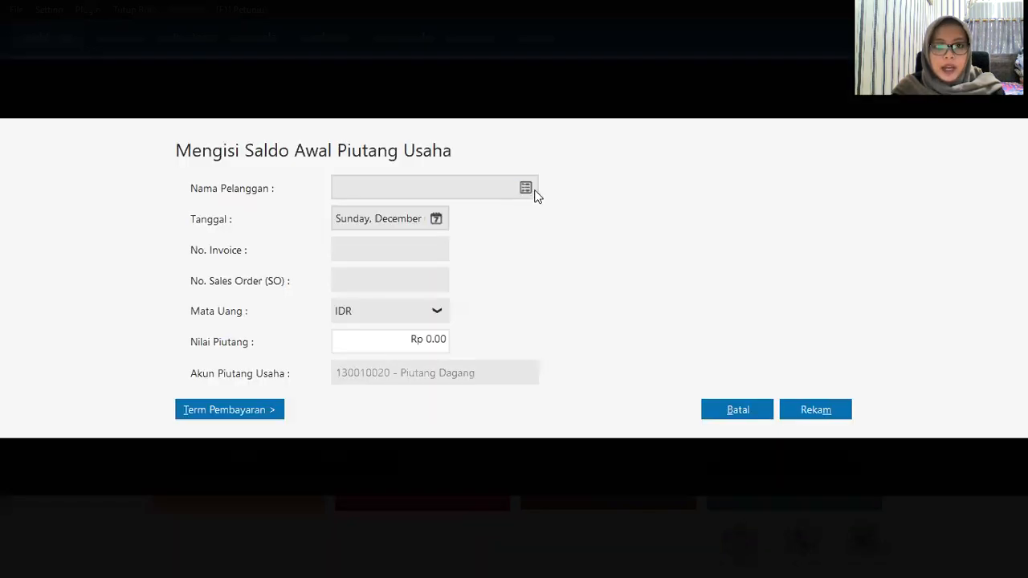
left_click(527, 195)
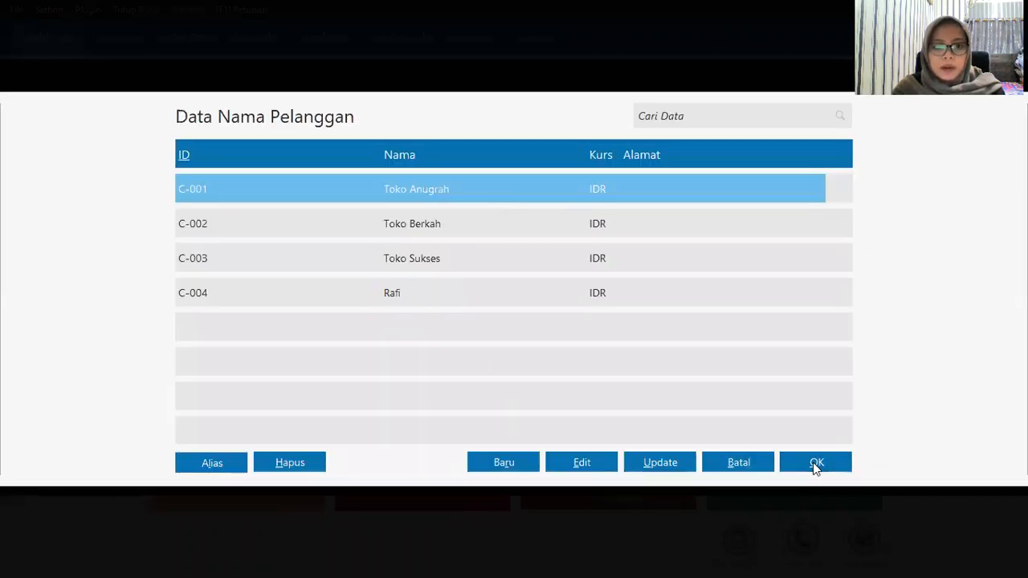
left_click(815, 464)
Step: Record invoice INV-001 dated 11 November 2019 for Rp 2,000,000 and save it
left_click(435, 219)
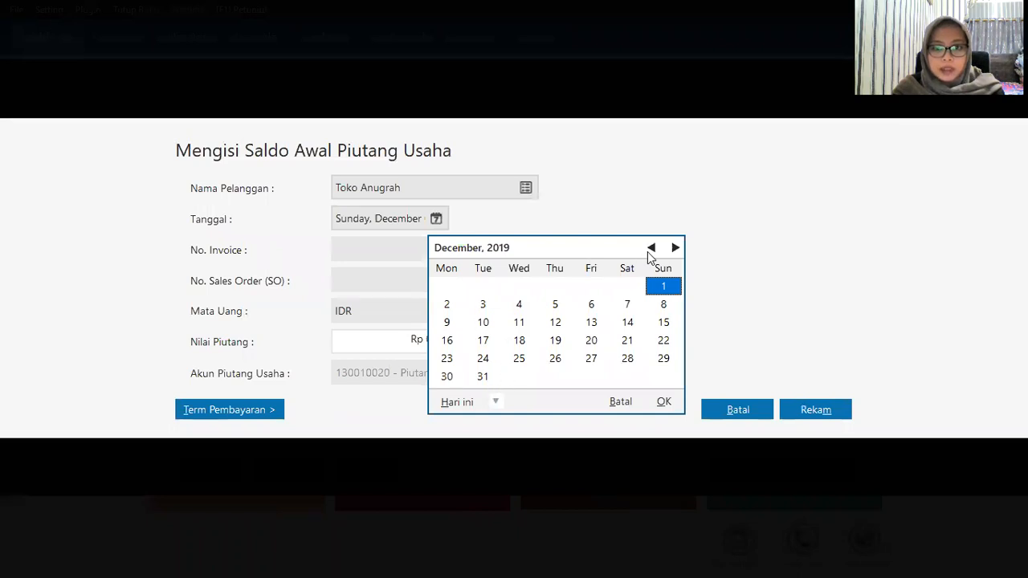
left_click(650, 248)
left_click(447, 324)
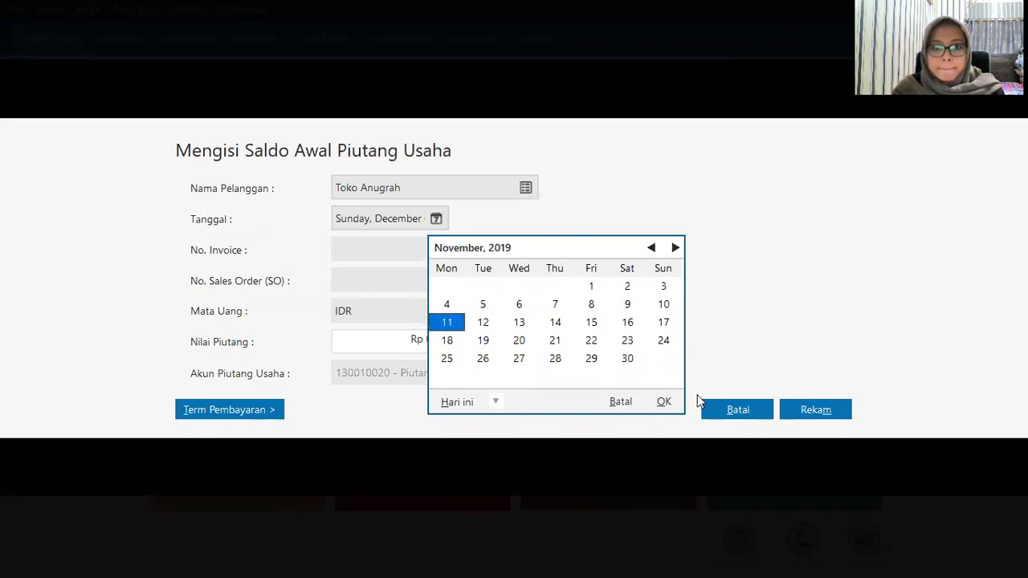
left_click(663, 402)
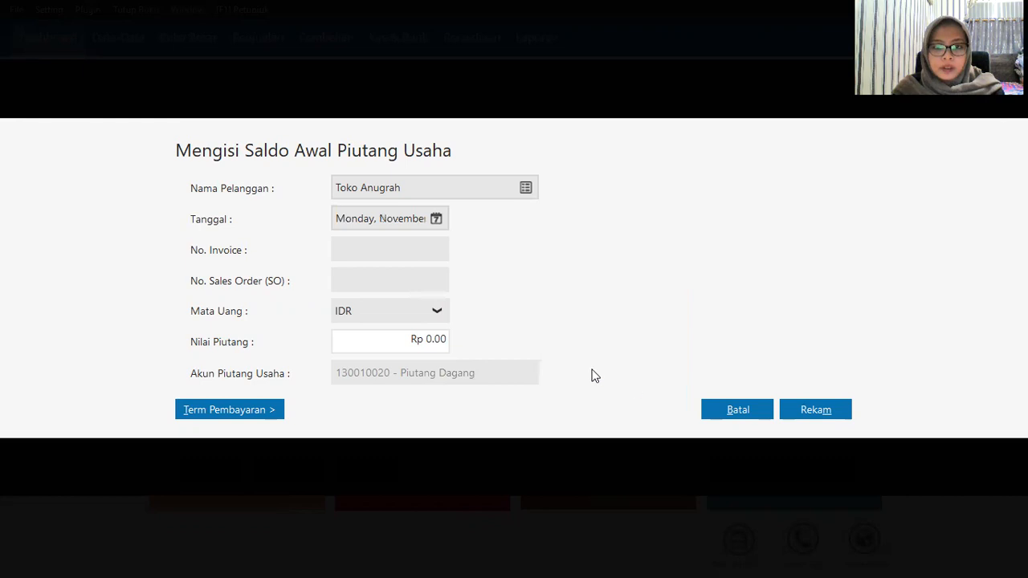
left_click(384, 251)
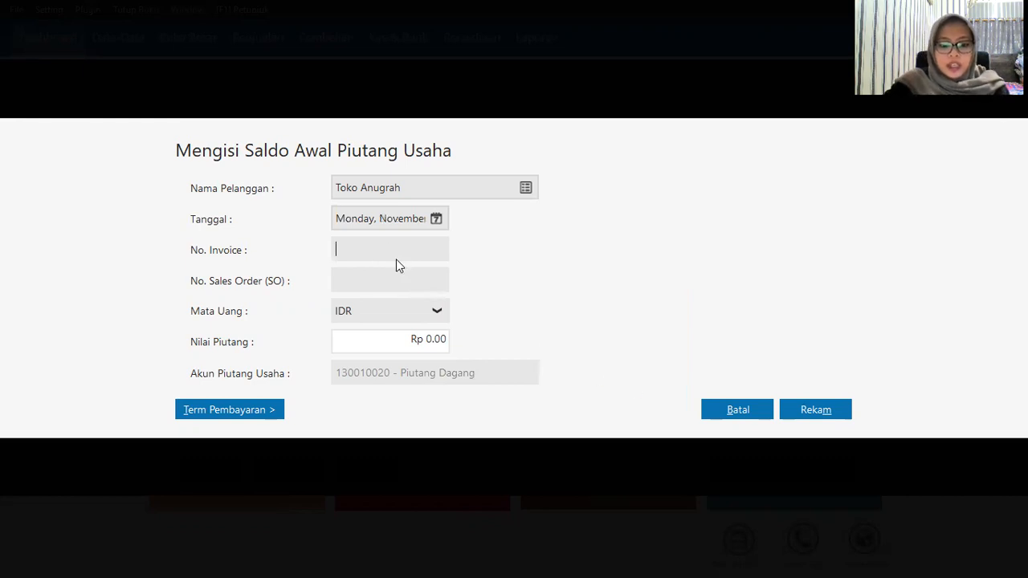
type("I")
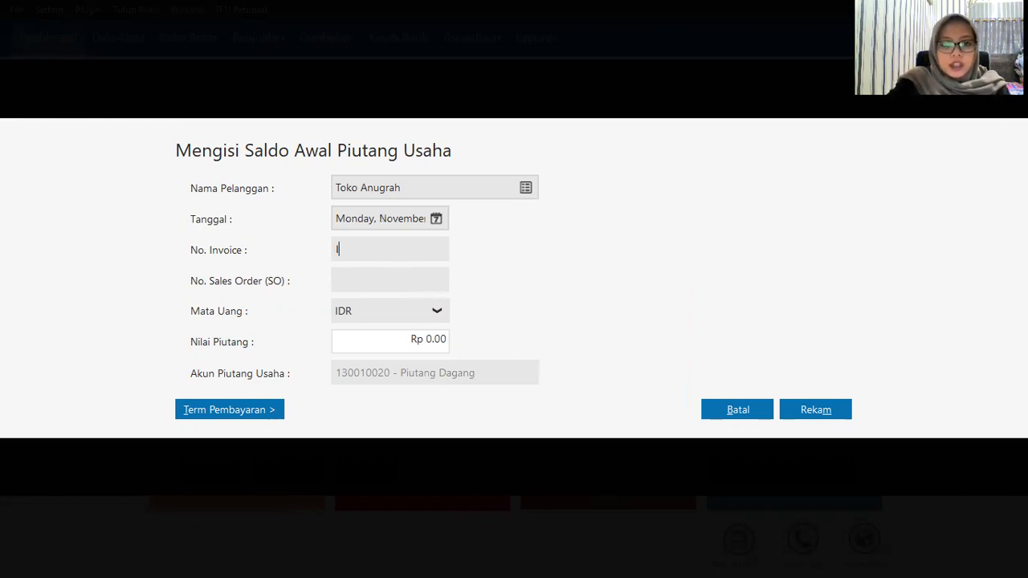
type("NV")
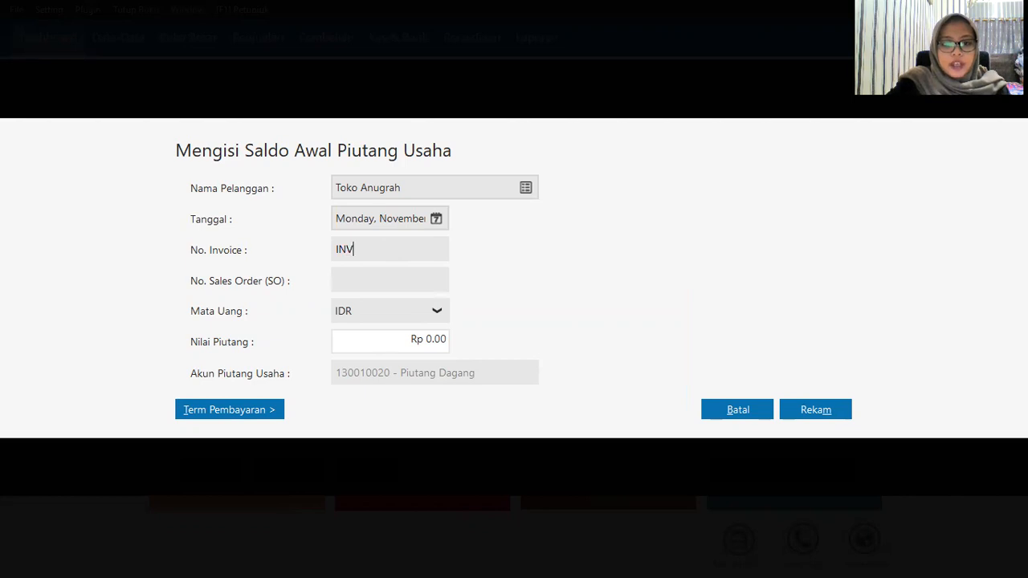
type("-001")
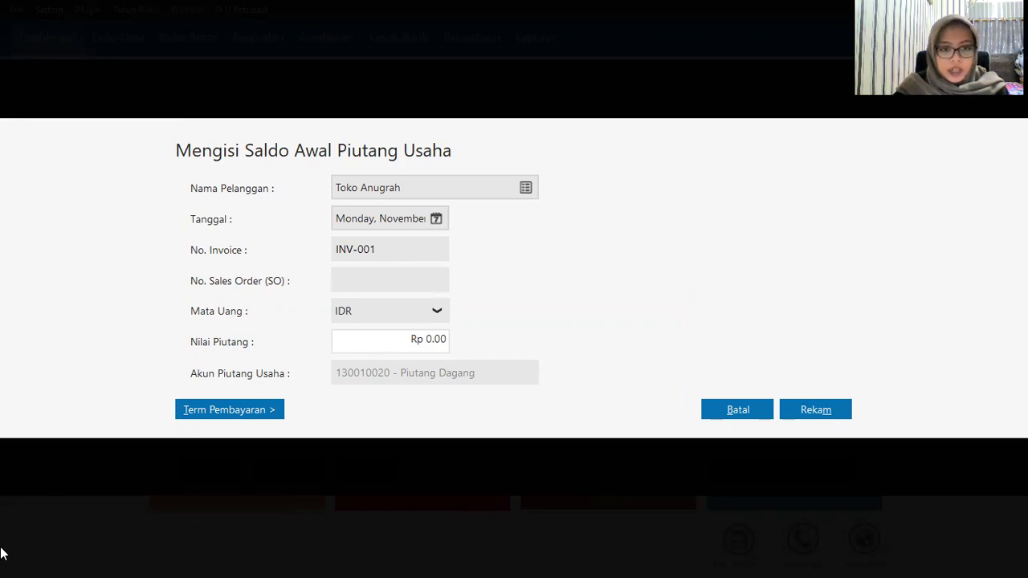
left_click_drag(356, 340, 446, 351)
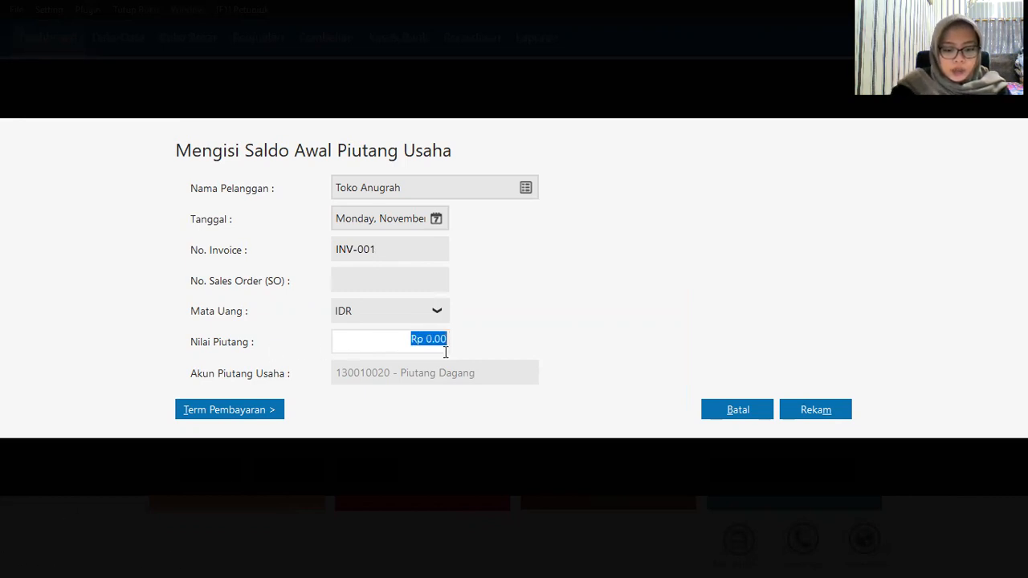
type("2000000")
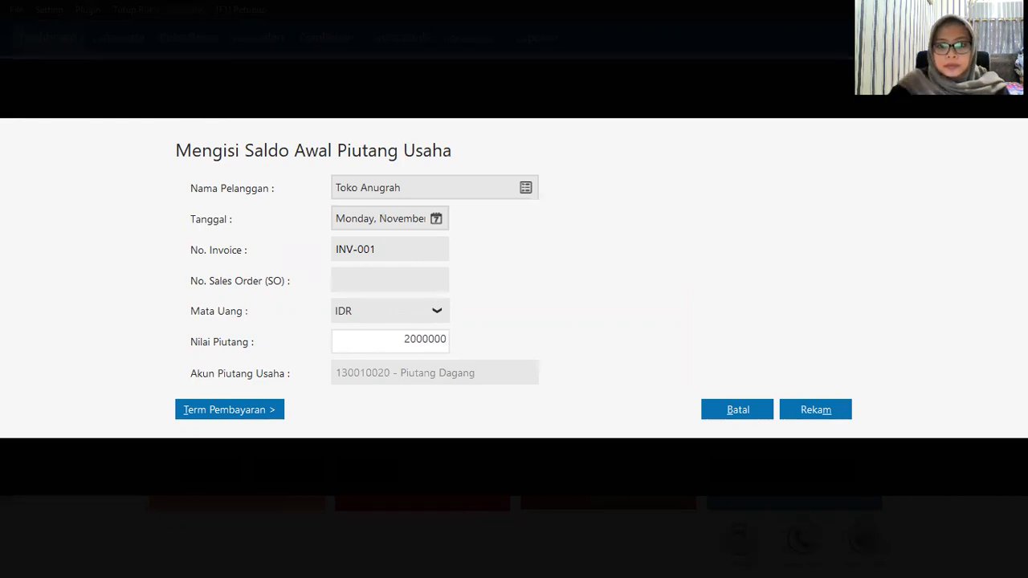
left_click(407, 277)
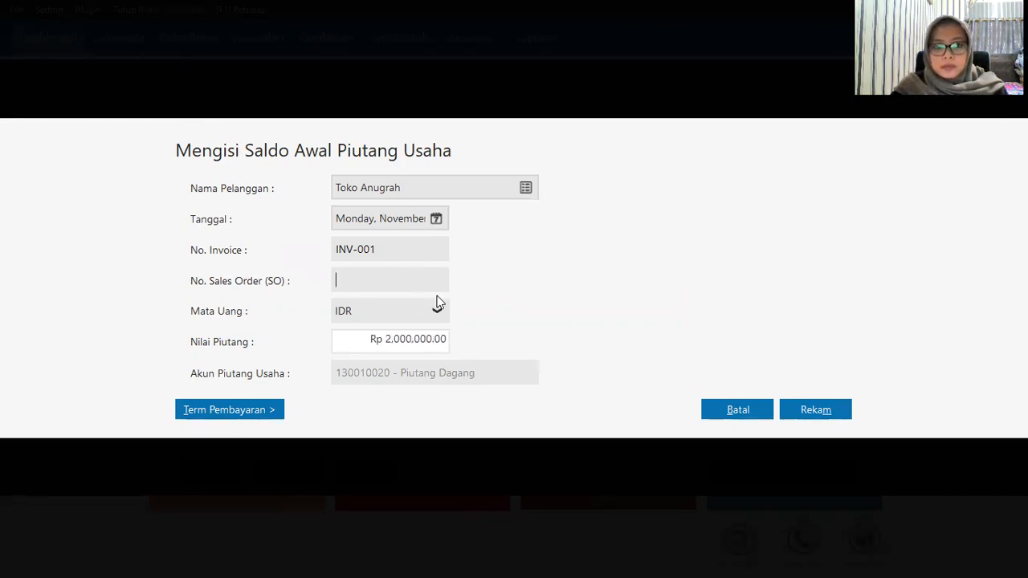
left_click(807, 407)
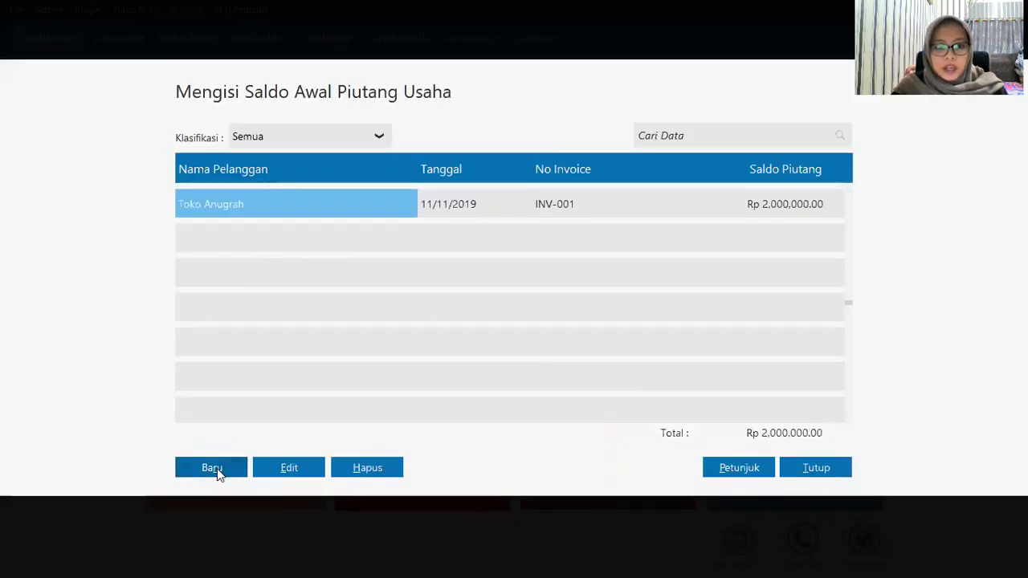
Step: Add Toko Anugrah's opening receivable INV-002, dated 12 December 2019, for Rp 4,300,000
left_click(214, 470)
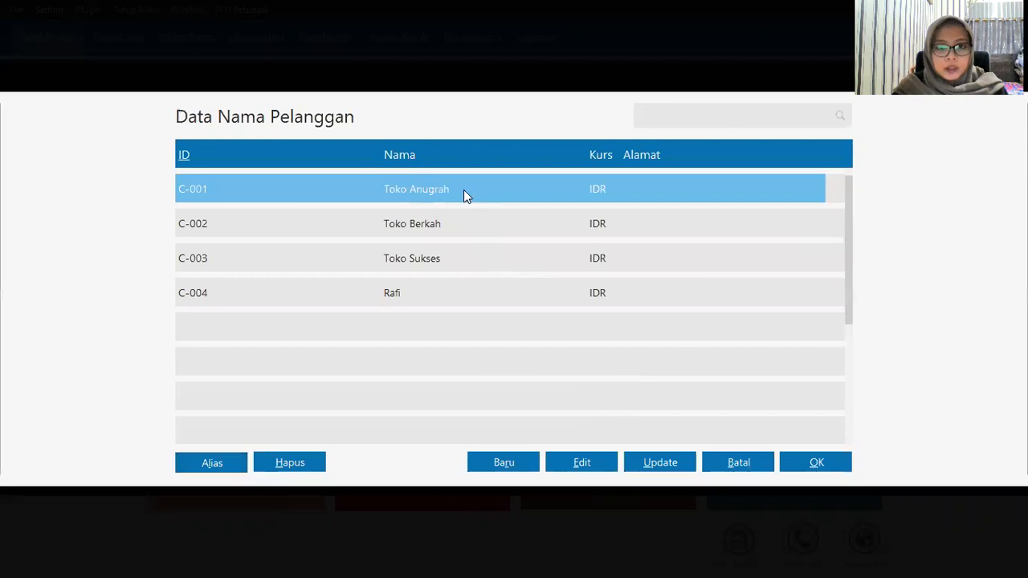
left_click(820, 468)
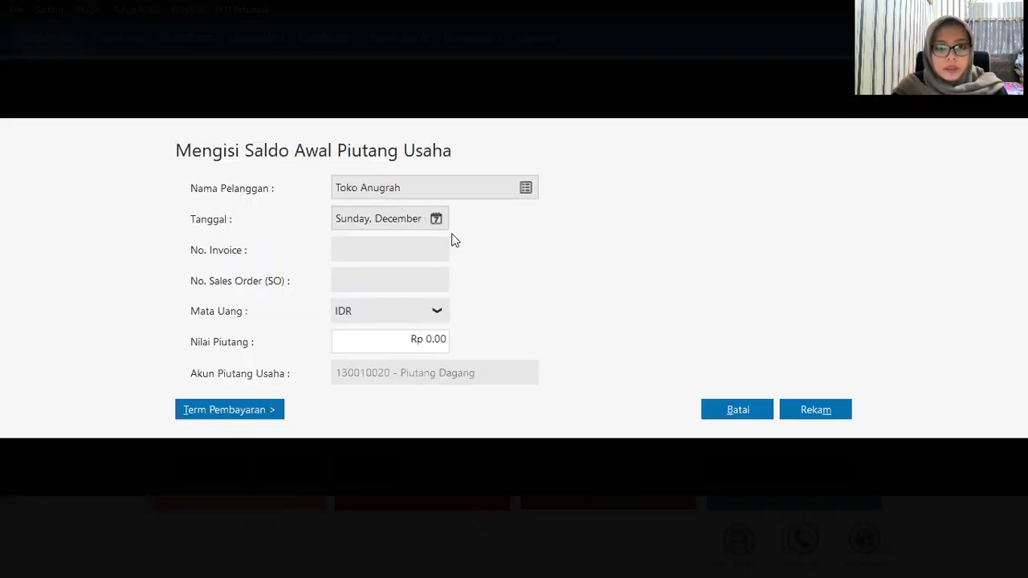
left_click(436, 220)
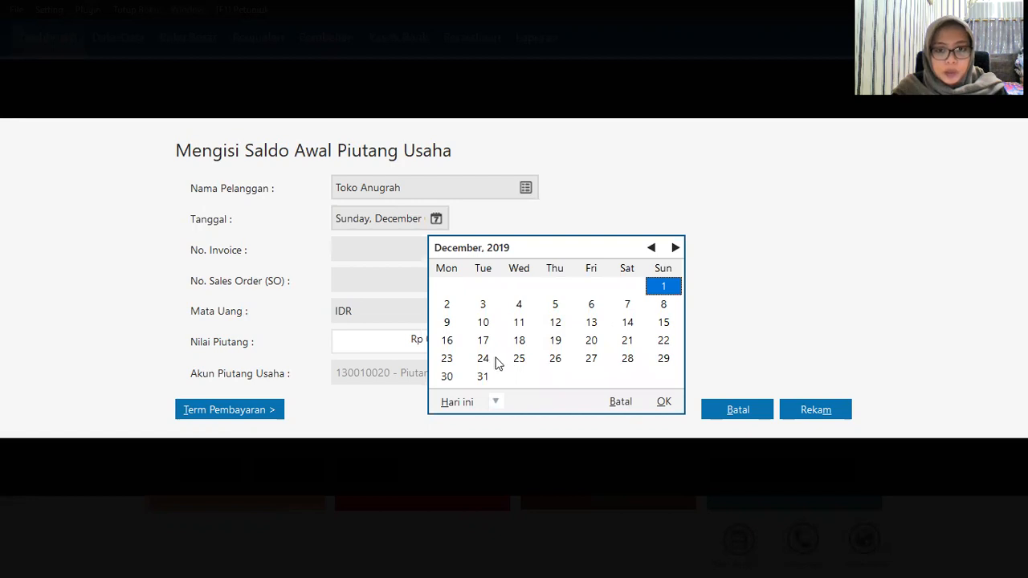
left_click(556, 323)
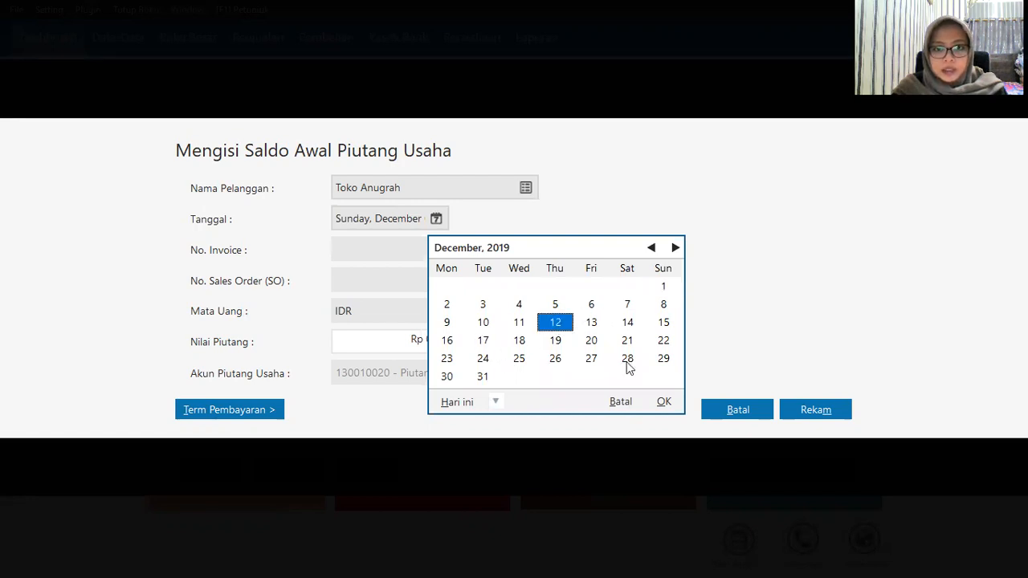
left_click(663, 403)
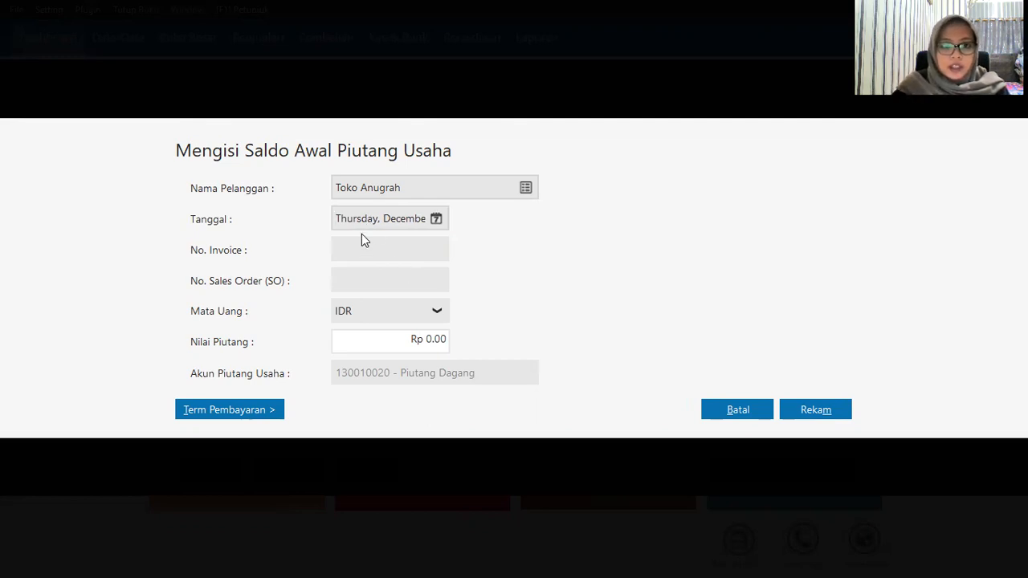
type("IN")
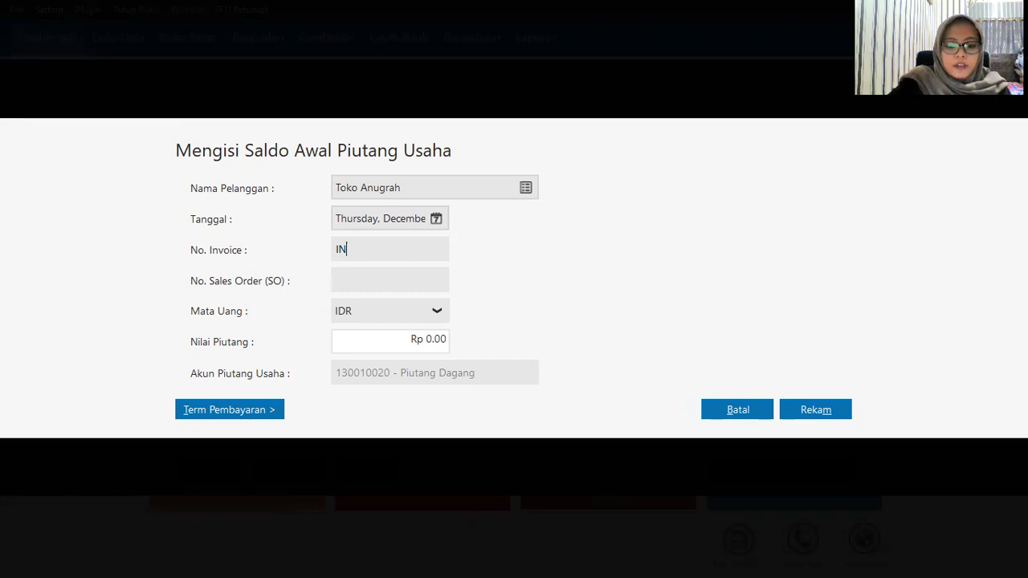
type("V-002")
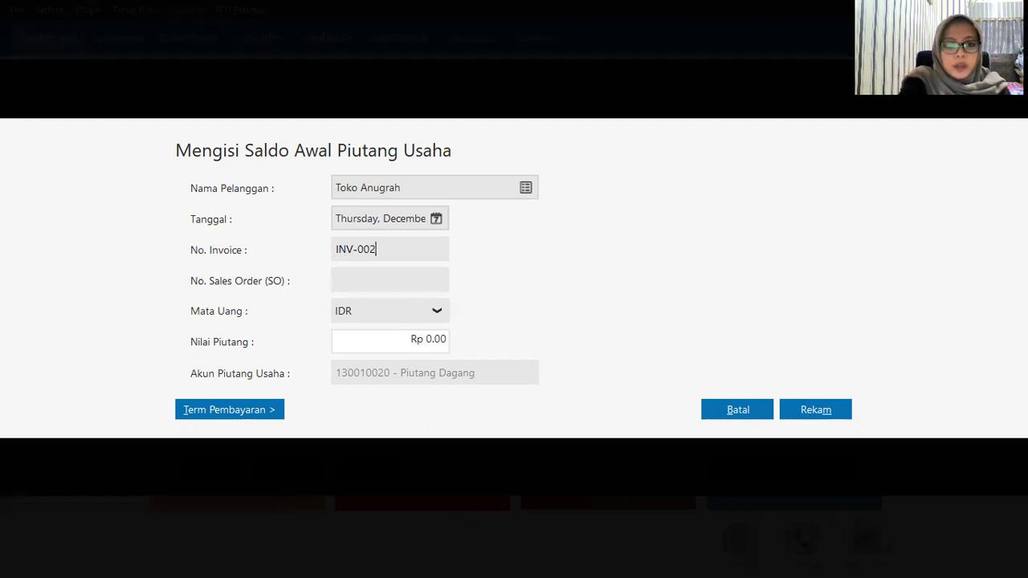
key("Tab")
key("Tab")
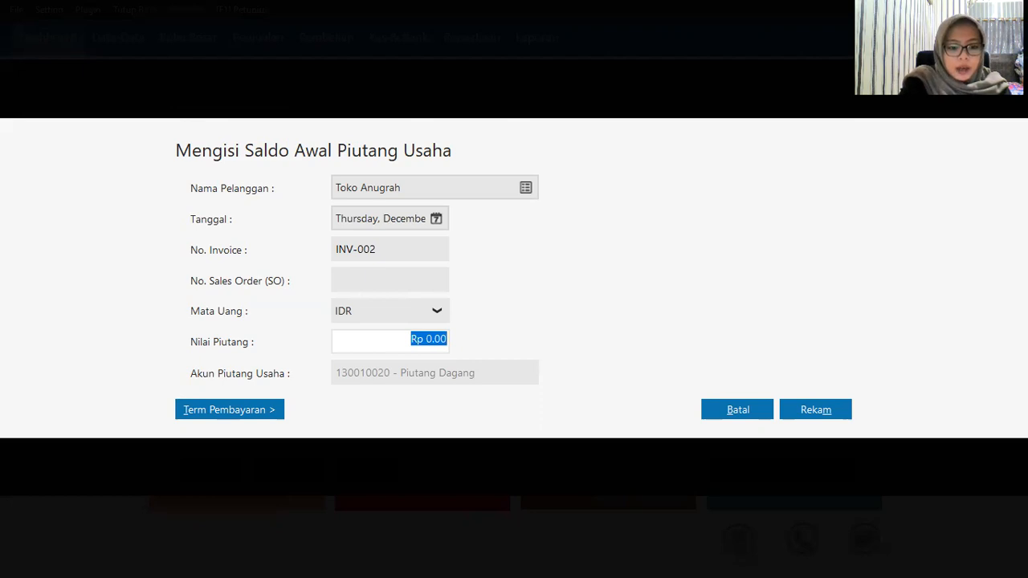
type("4300000")
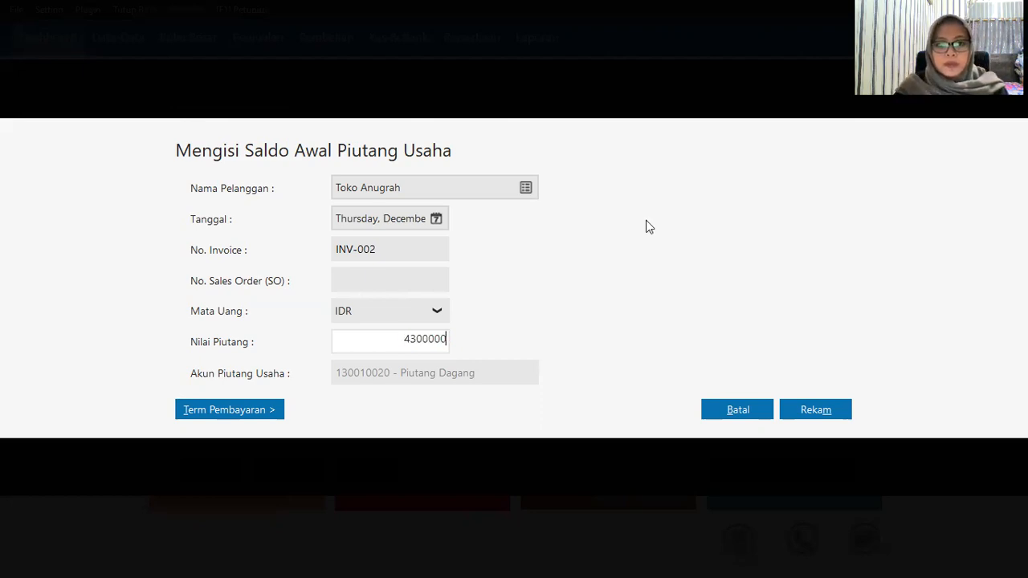
left_click(816, 410)
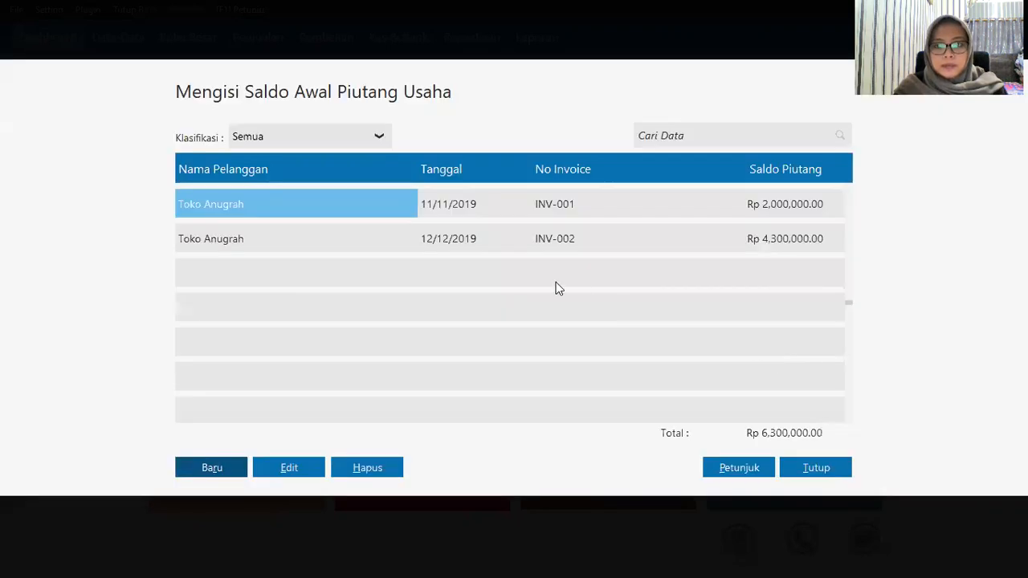
Step: Save a new opening receivable for Toko Berkah: invoice INV-003, Rp 3,200,000
left_click(213, 466)
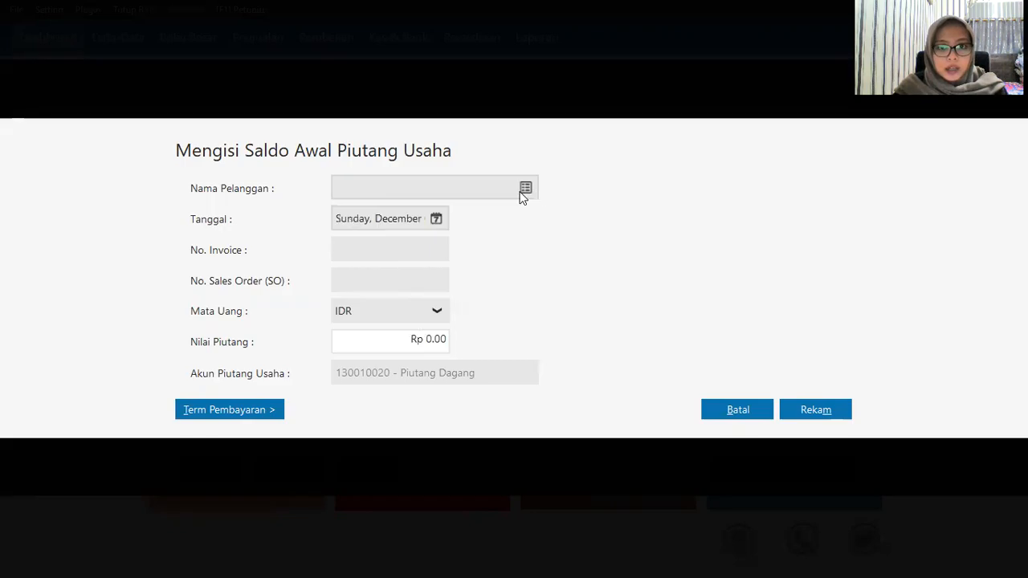
left_click(524, 191)
left_click(450, 225)
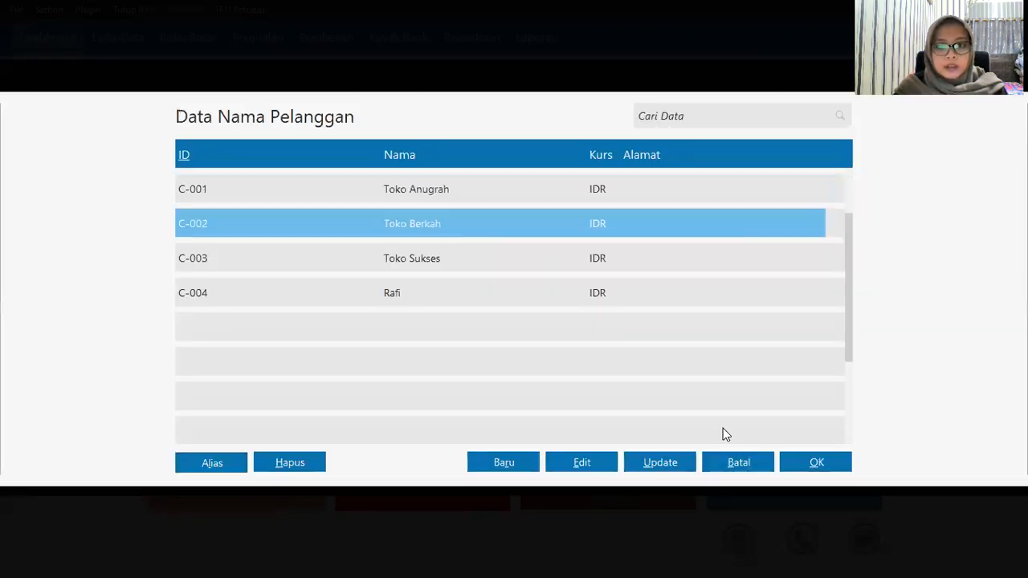
left_click(811, 466)
left_click(377, 249)
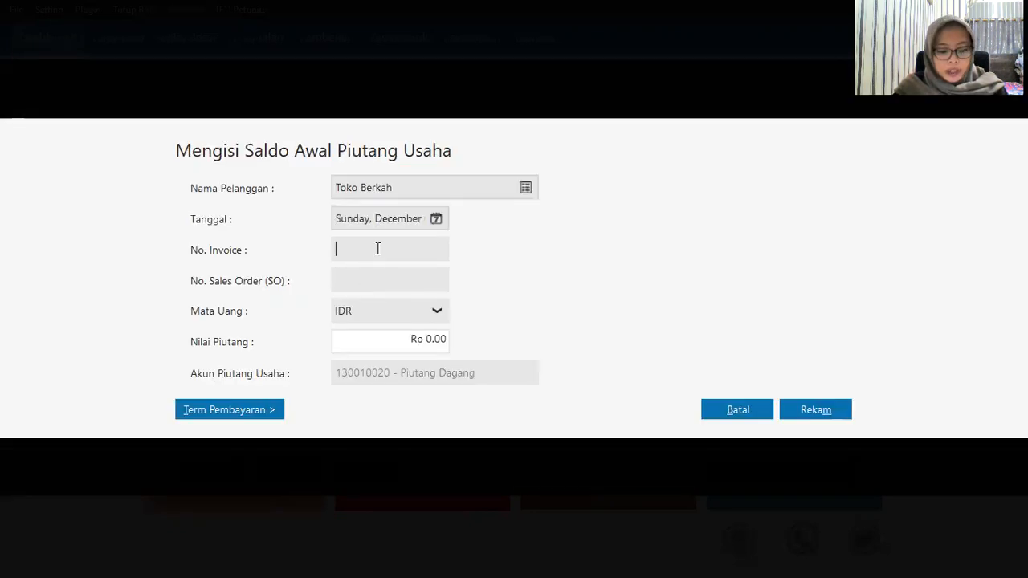
type("INV")
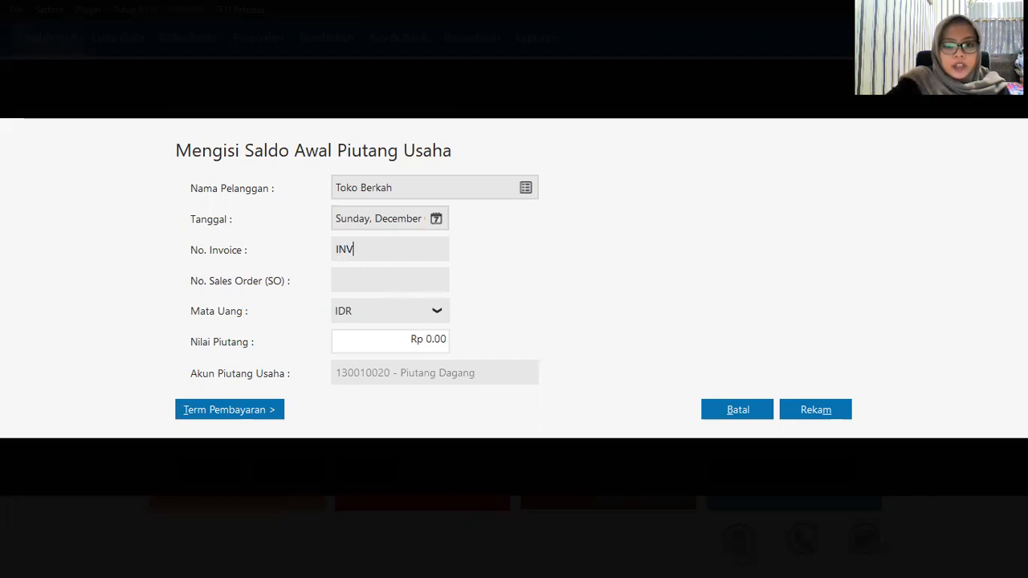
type("-003")
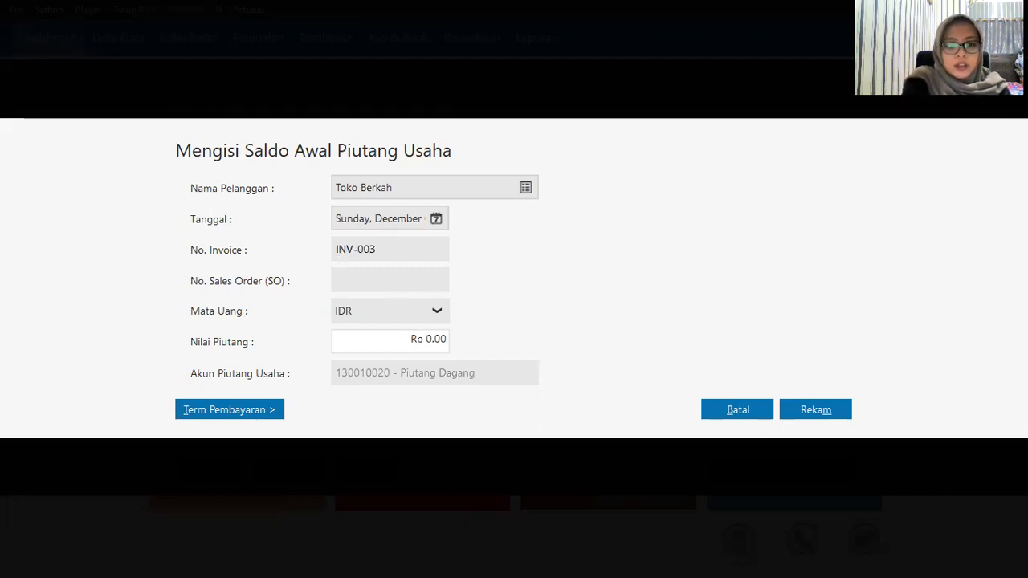
key("Tab")
key("Tab")
key("Tab")
type("3200000")
left_click(822, 418)
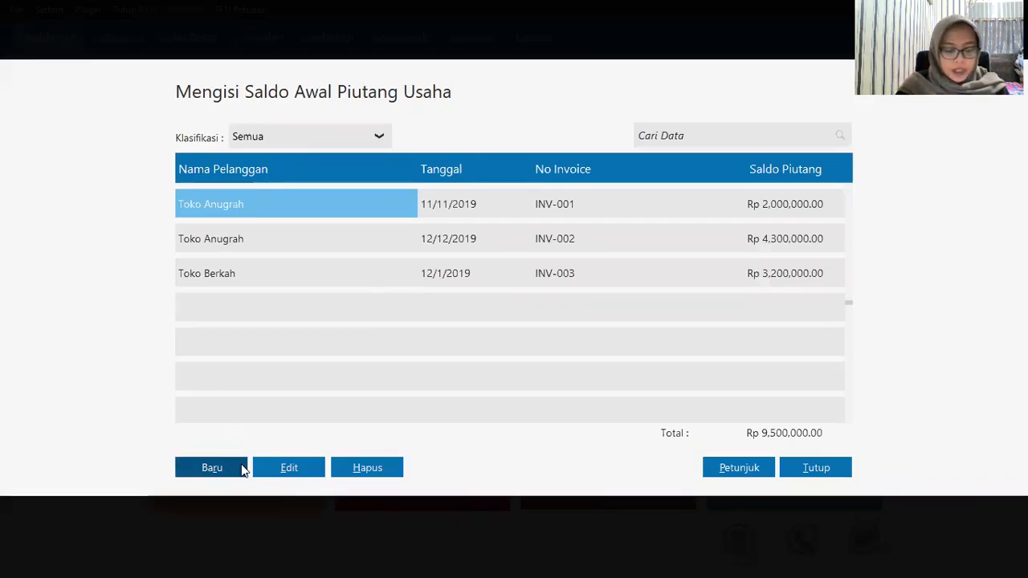
Step: Fill in Toko Sukses's new receivable: INV-004, dated 13 December, amount 750000
left_click(243, 468)
left_click(525, 188)
left_click(484, 273)
left_click(808, 463)
left_click(436, 220)
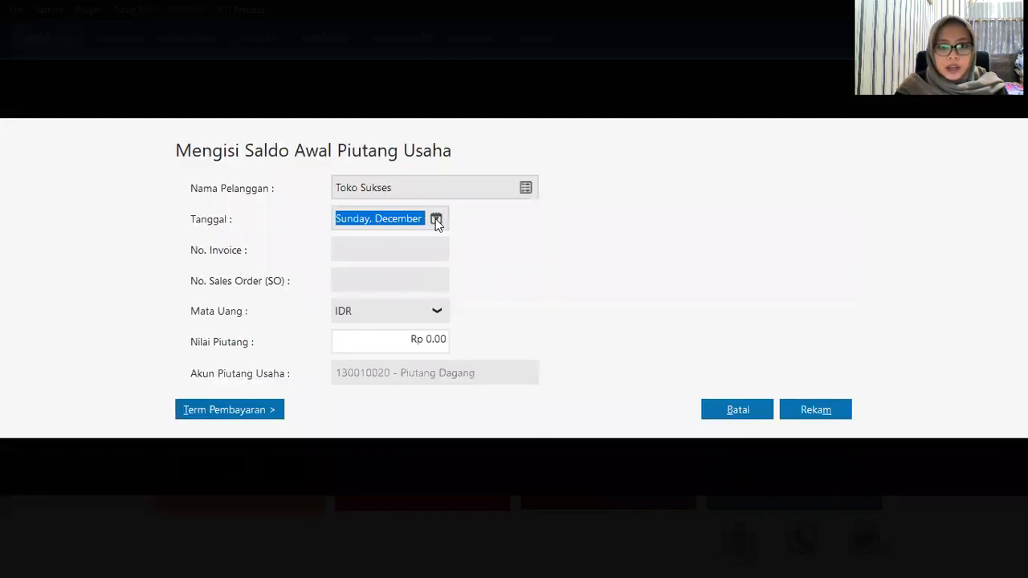
left_click(435, 219)
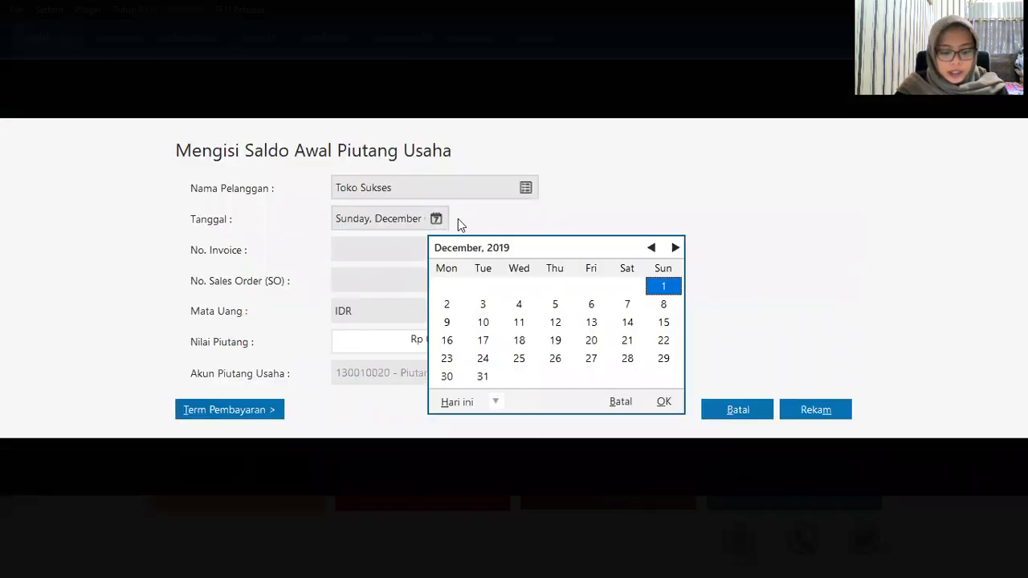
left_click(591, 326)
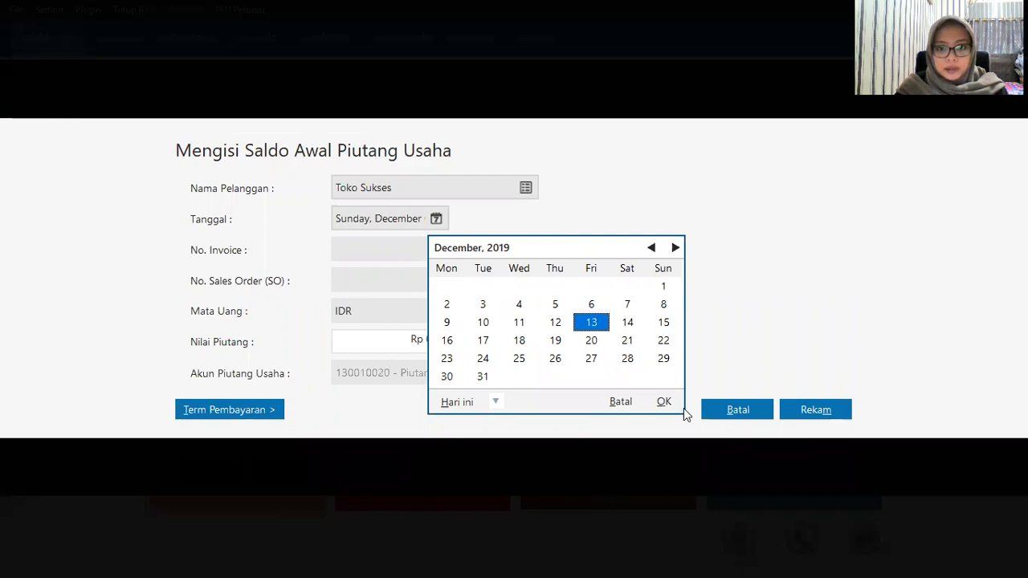
left_click(665, 401)
left_click(400, 255)
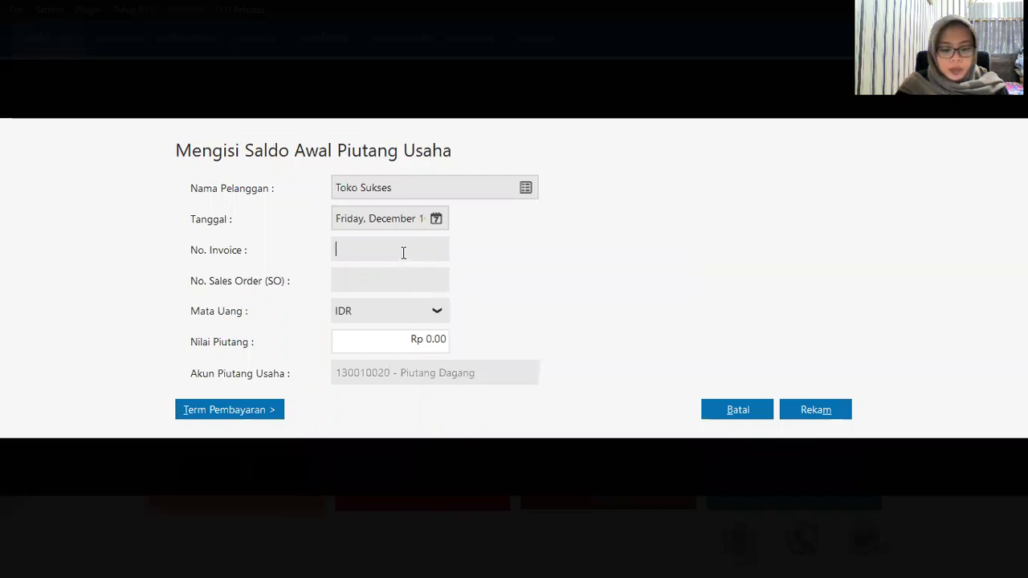
type("In")
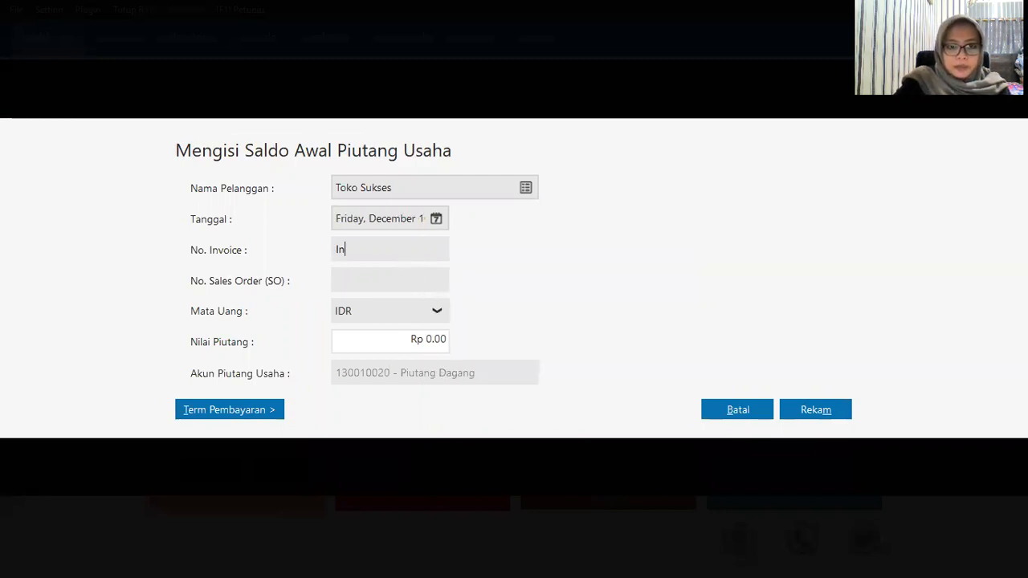
key("BackSpace")
type("NV-004")
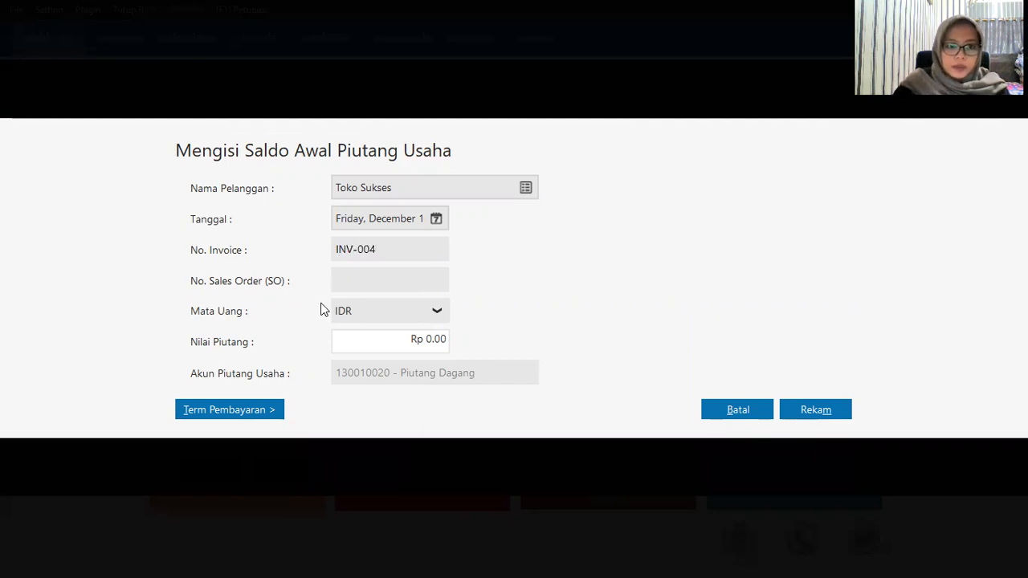
left_click(404, 349)
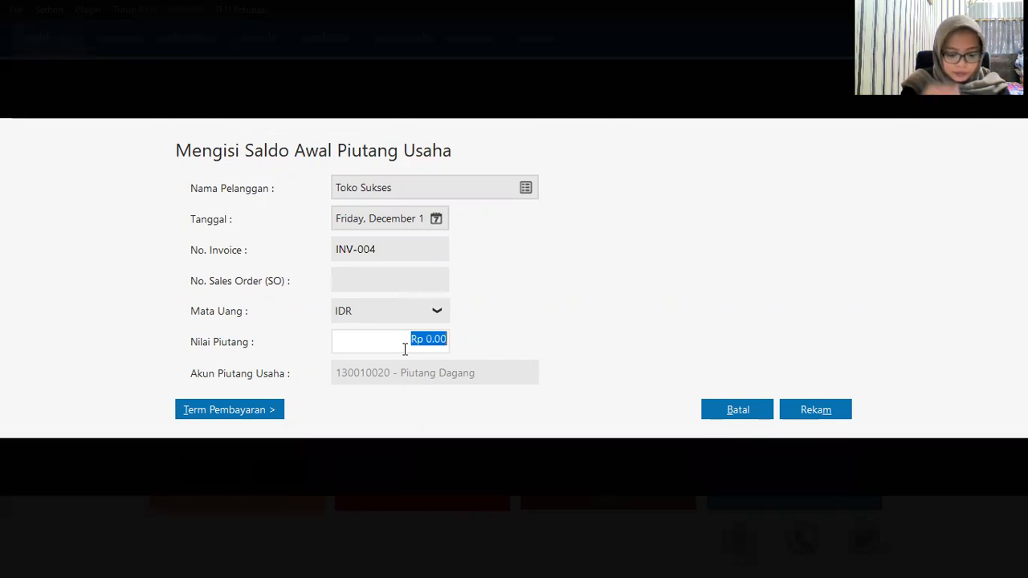
type("75")
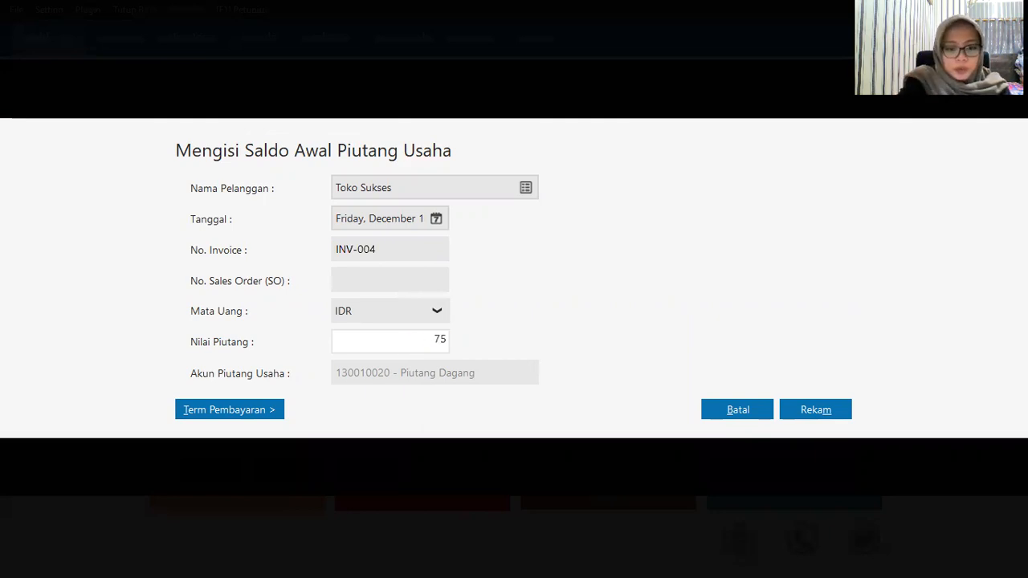
type("0000")
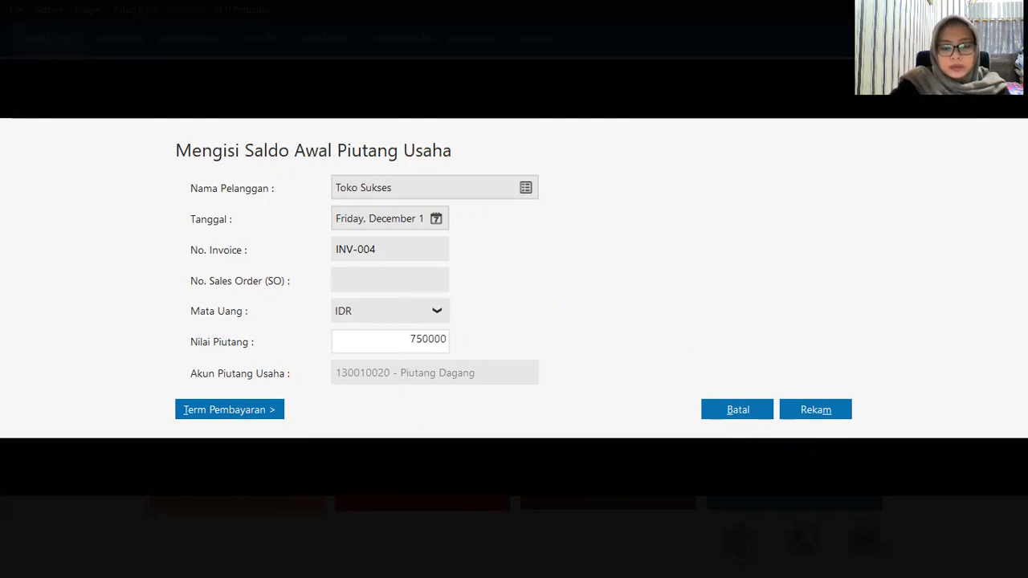
Step: Save Toko Sukses's INV-004 at Rp 750,000, then change Toko Berkah's INV-003 date to 13 December
left_click(806, 415)
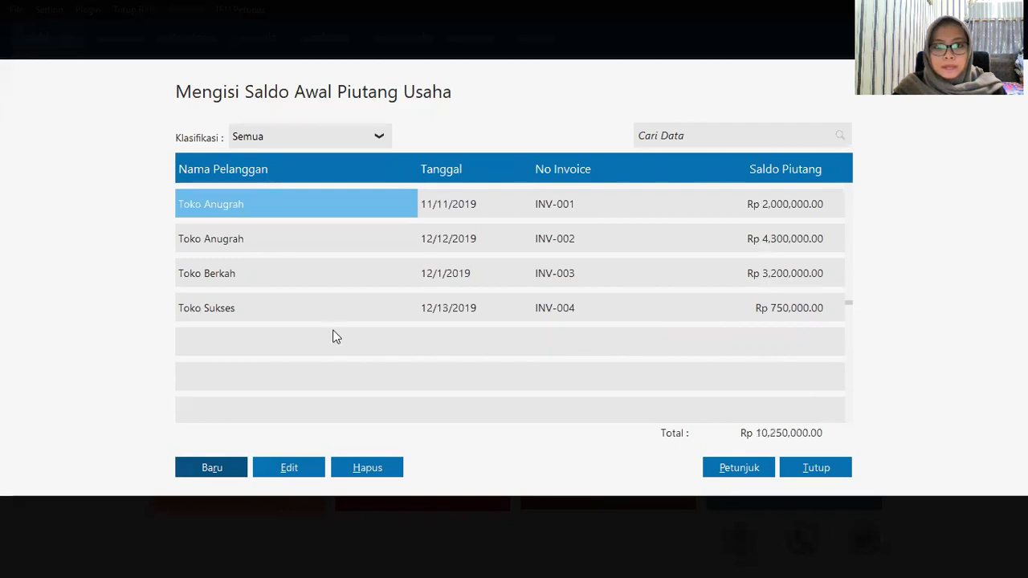
left_click(361, 274)
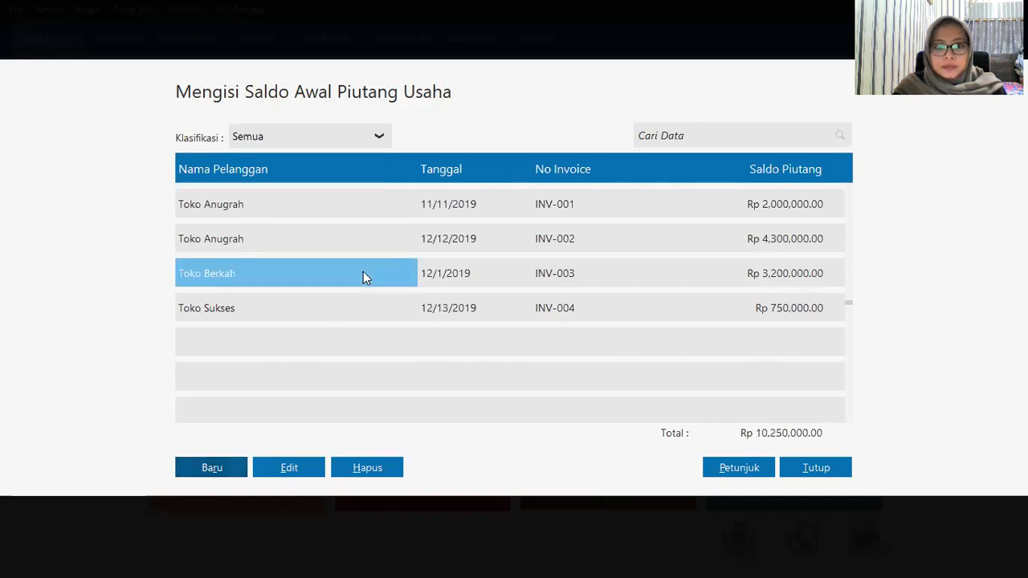
left_click(314, 470)
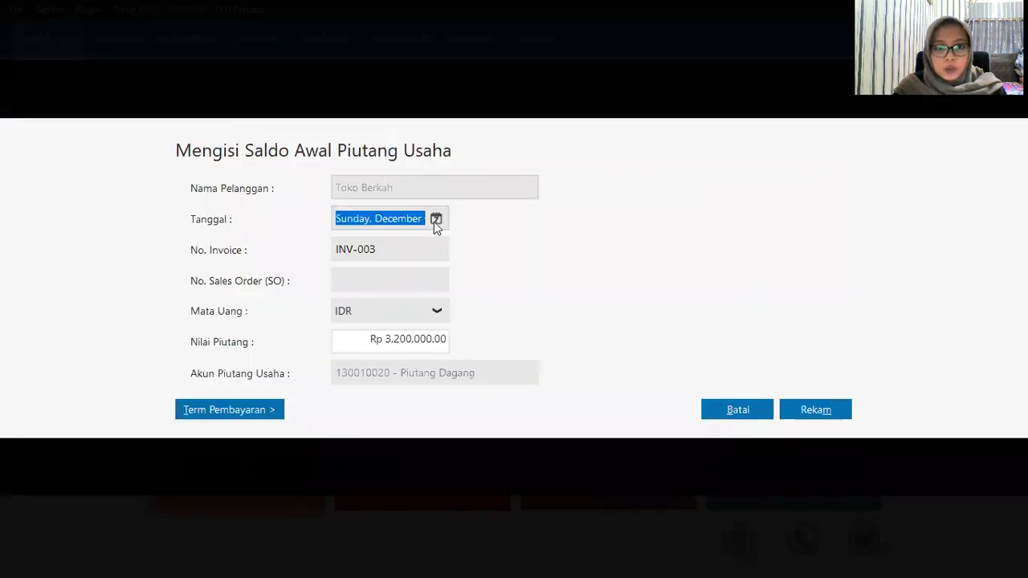
left_click(435, 220)
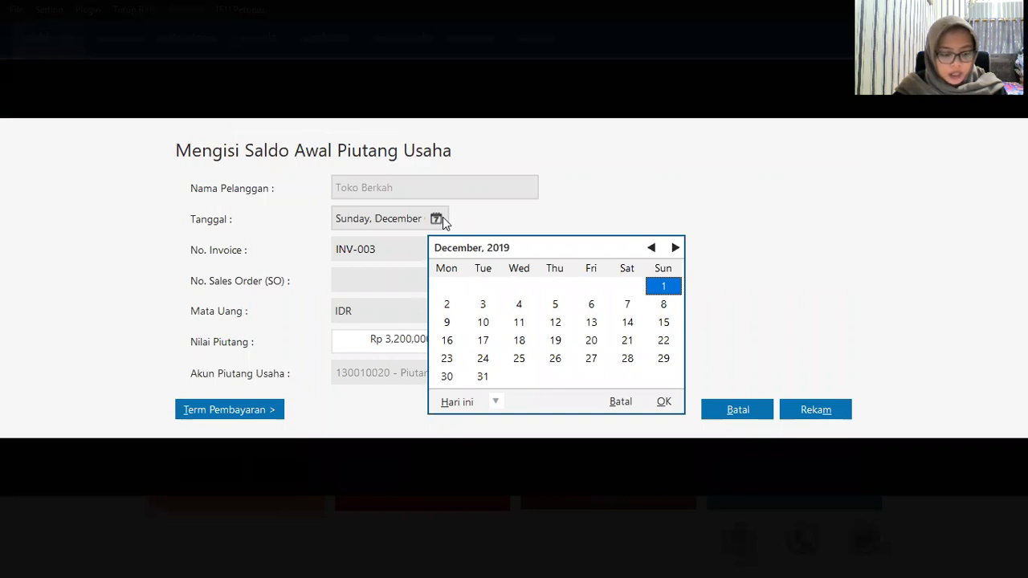
left_click(593, 323)
left_click(664, 401)
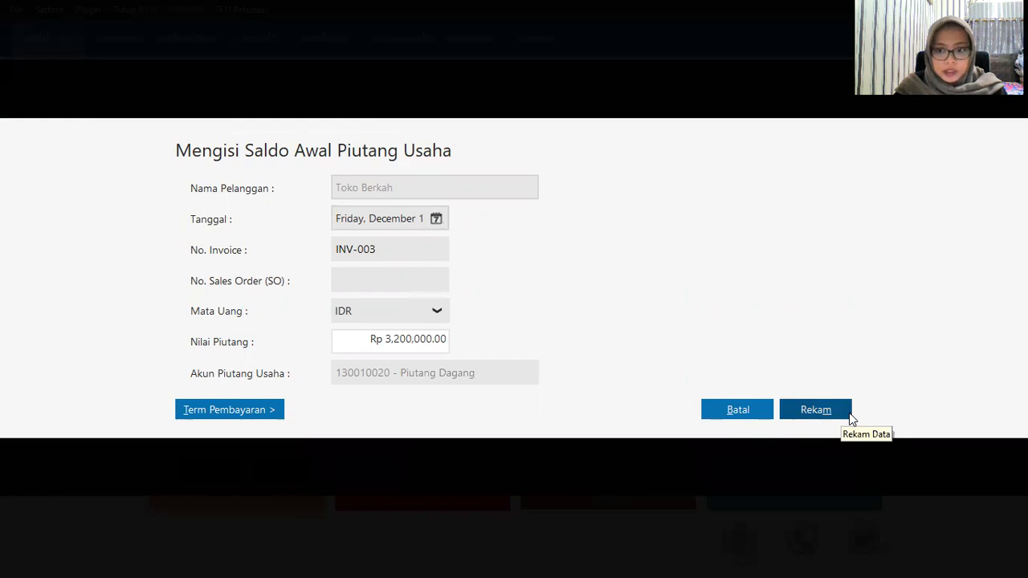
Step: Save INV-003's corrected date, add the fourth customer's INV-005 (13 December, Rp 4,750,000), and close the list
left_click(801, 408)
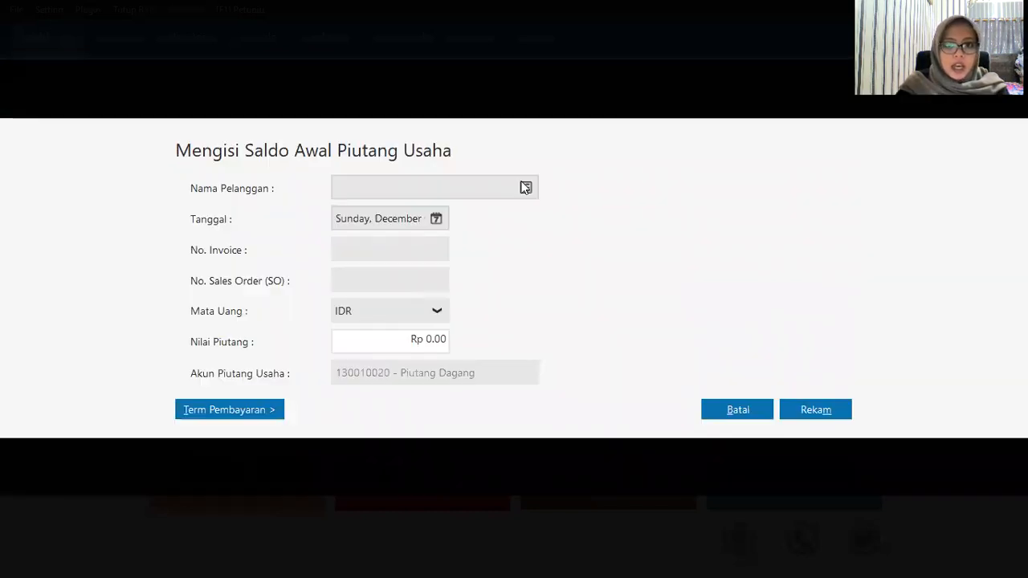
left_click(422, 287)
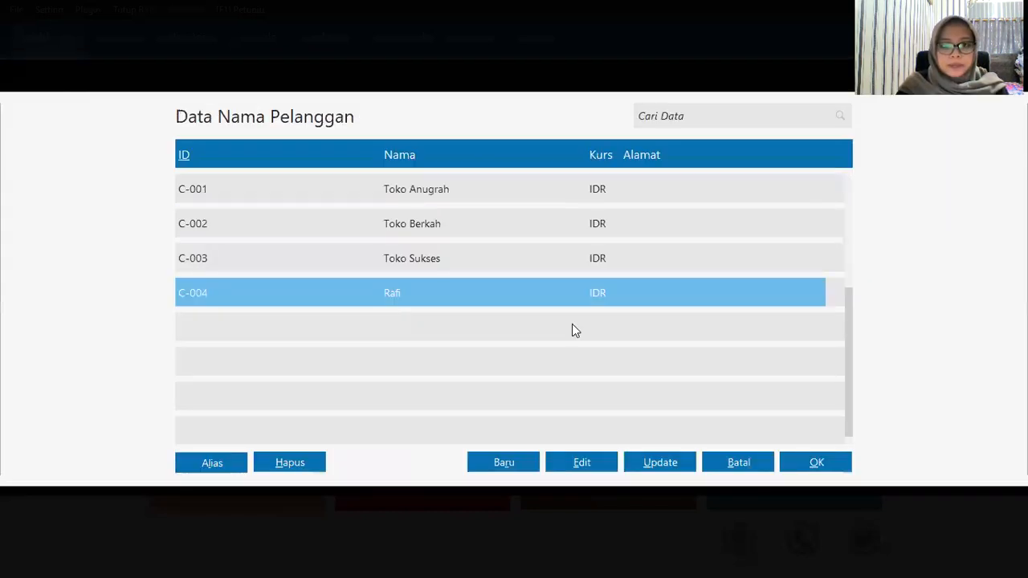
left_click(814, 463)
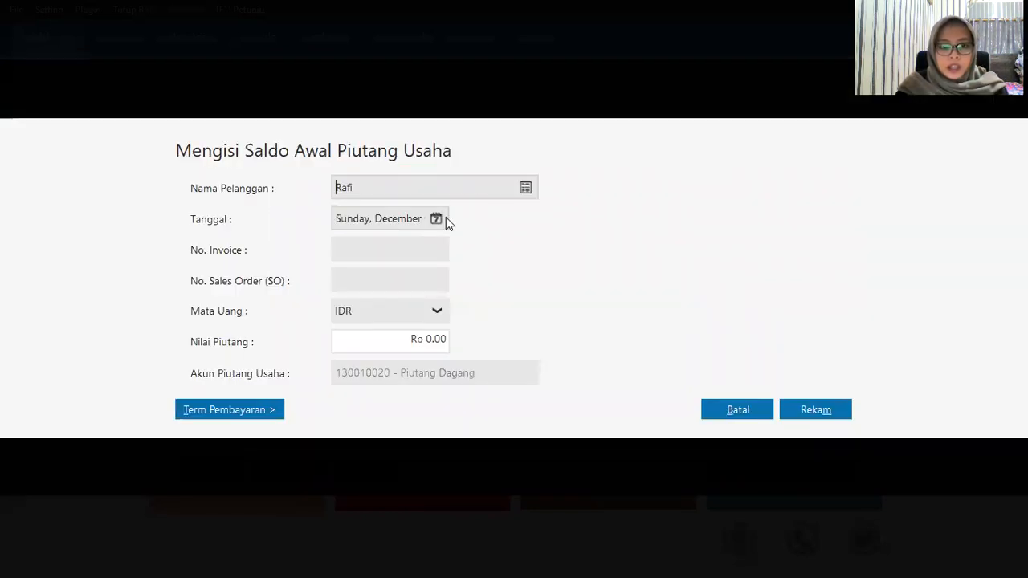
left_click(446, 218)
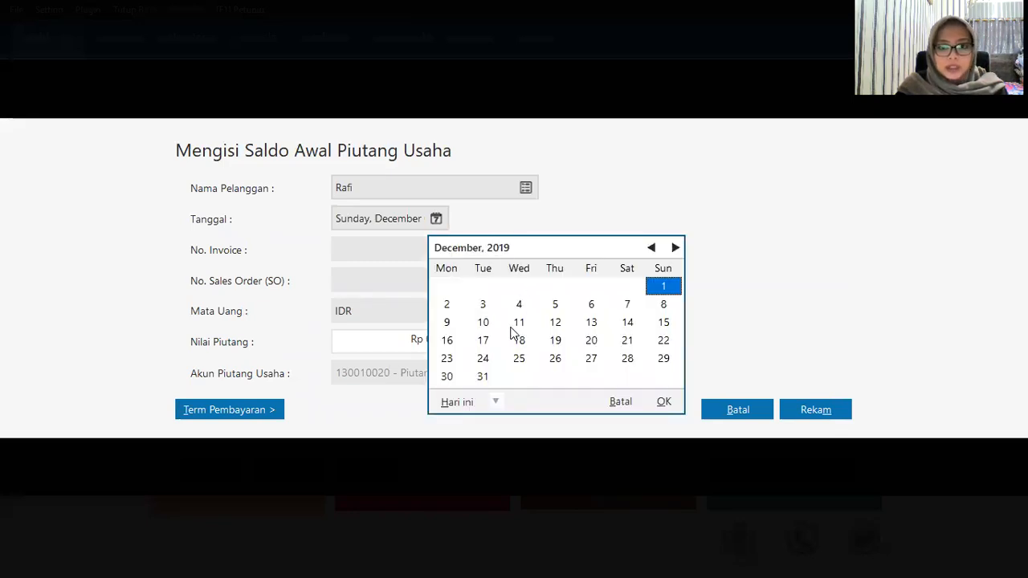
left_click(591, 322)
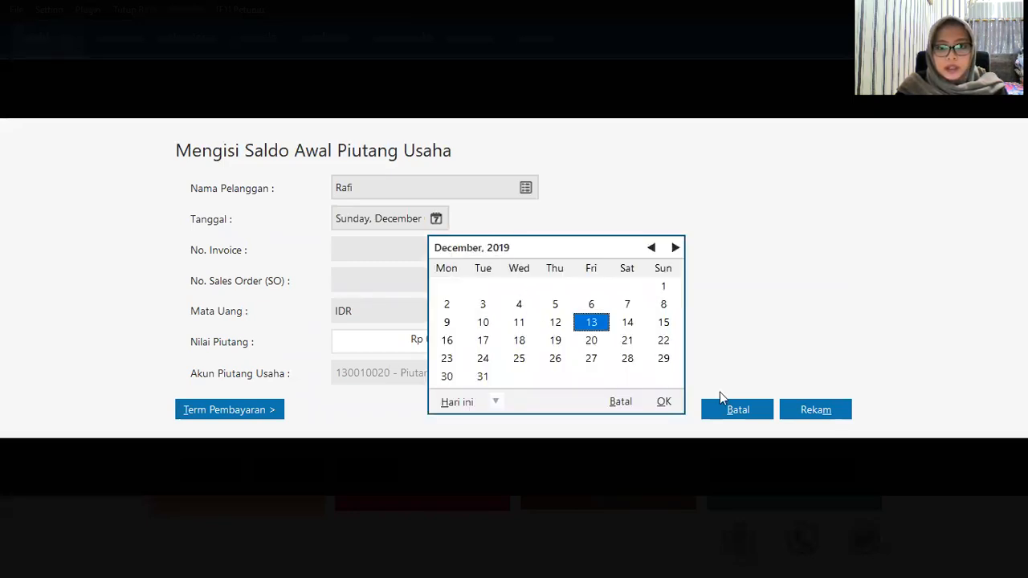
left_click(663, 409)
left_click(365, 255)
type("INV-005")
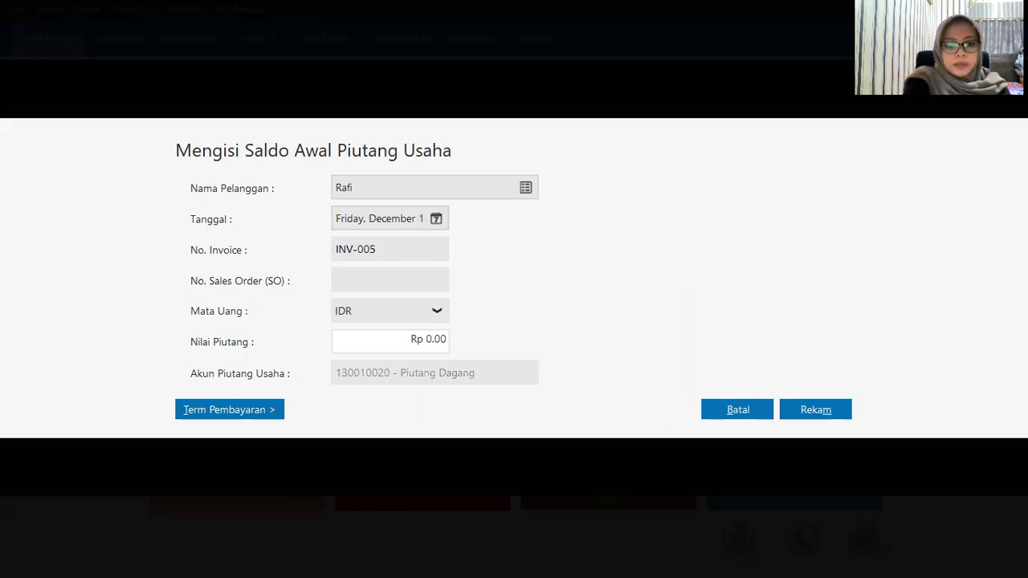
key("Tab")
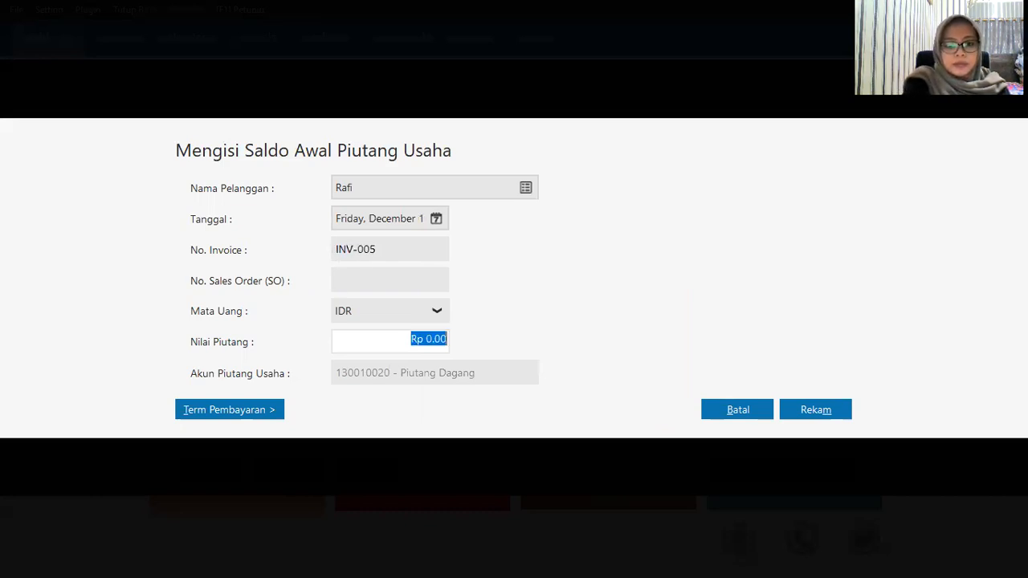
type("4")
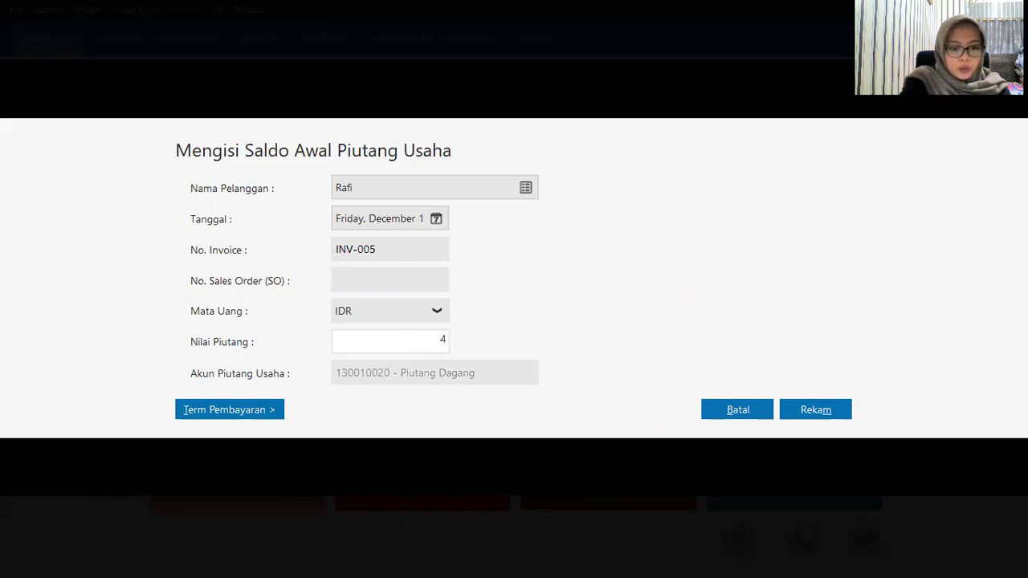
type("750000")
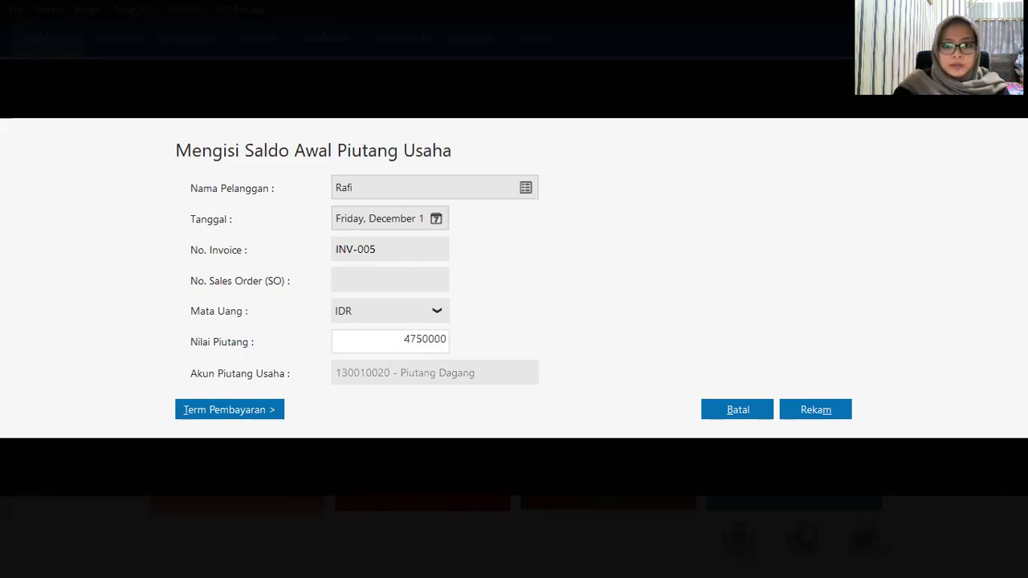
left_click(810, 405)
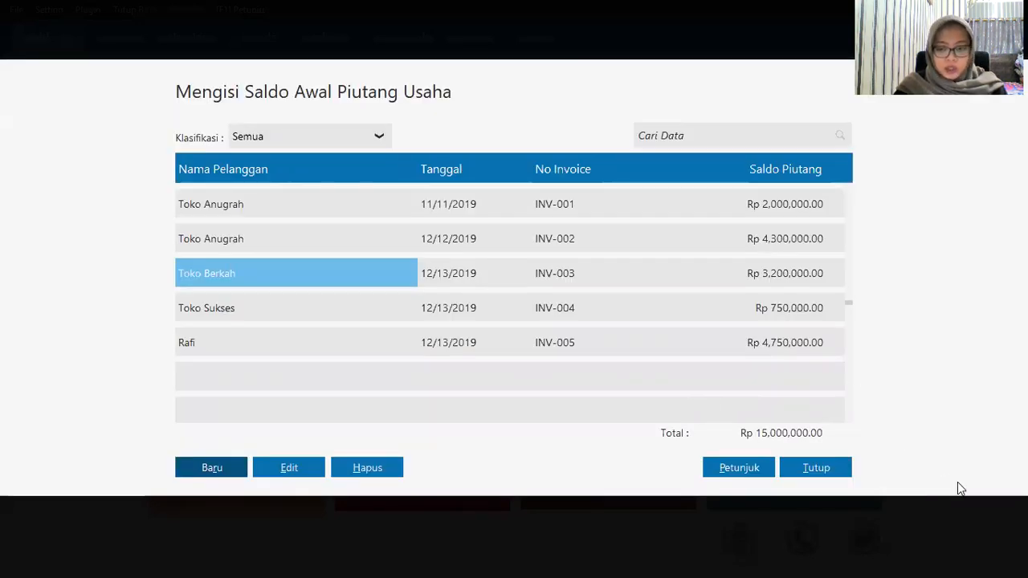
left_click(835, 469)
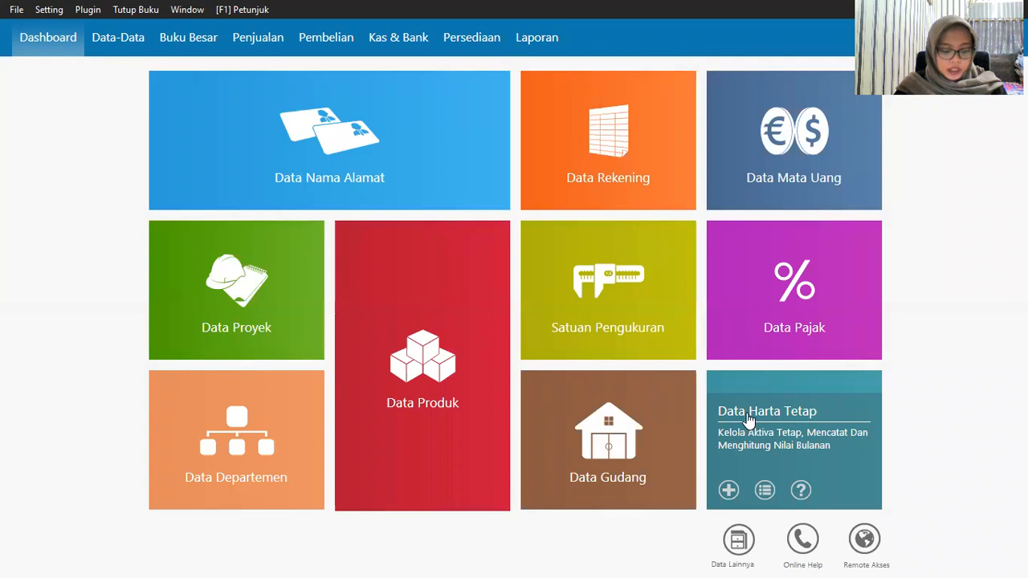
Step: Open the opening payables form under Setting > Saldo Awal > Saldo Awal Hutang Usaha
left_click(41, 10)
mouse_move(110, 74)
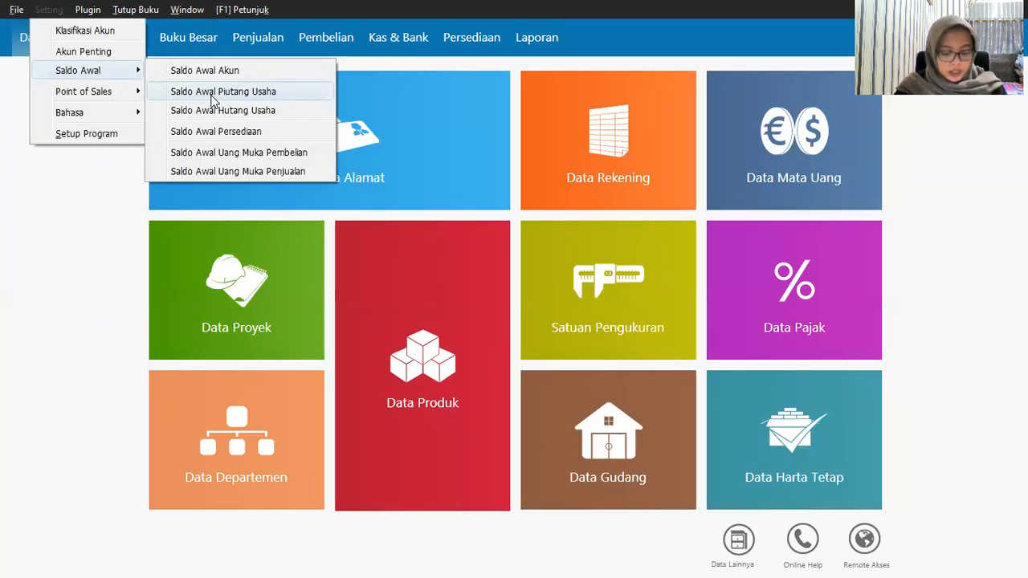
left_click(230, 112)
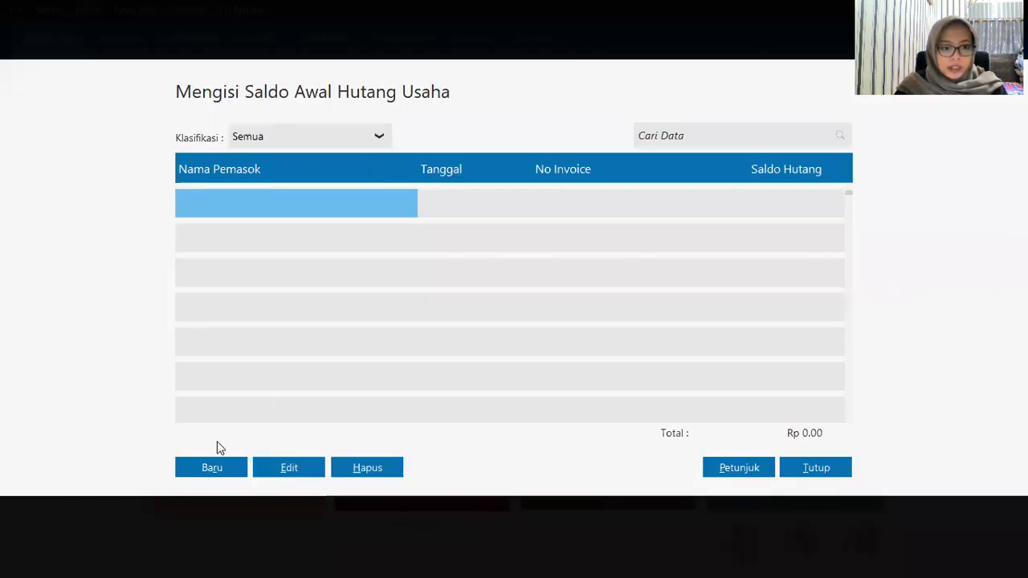
Step: Add Sephia Phone's opening payable INV-023, dated 18 November 2019, for Rp 2,300,000
left_click(214, 467)
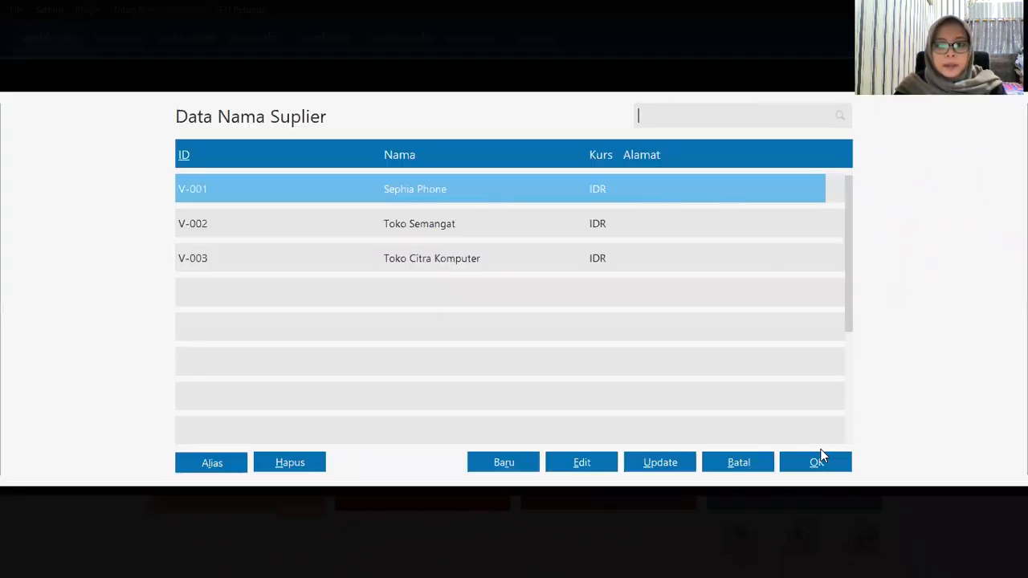
left_click(816, 462)
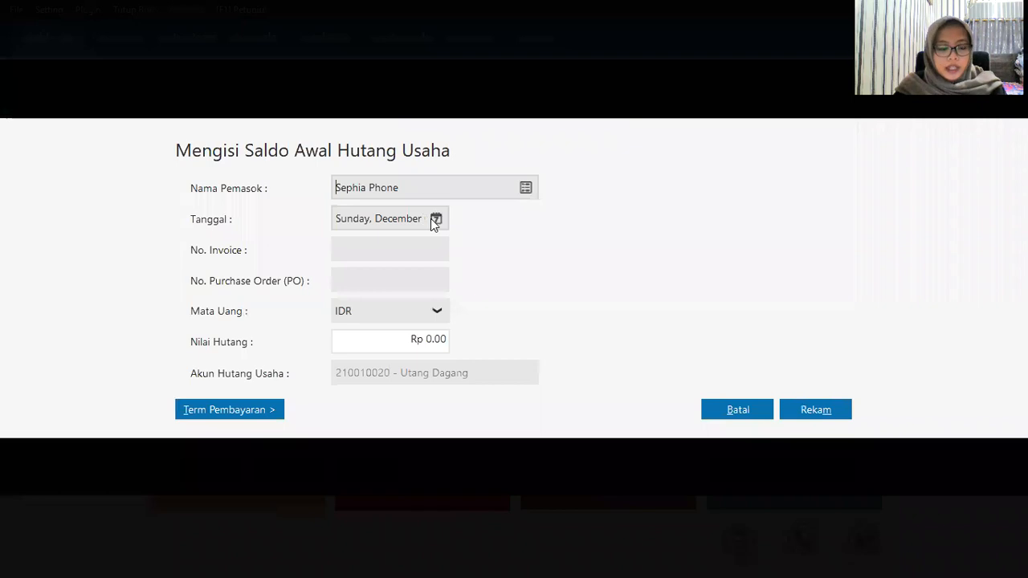
left_click(434, 219)
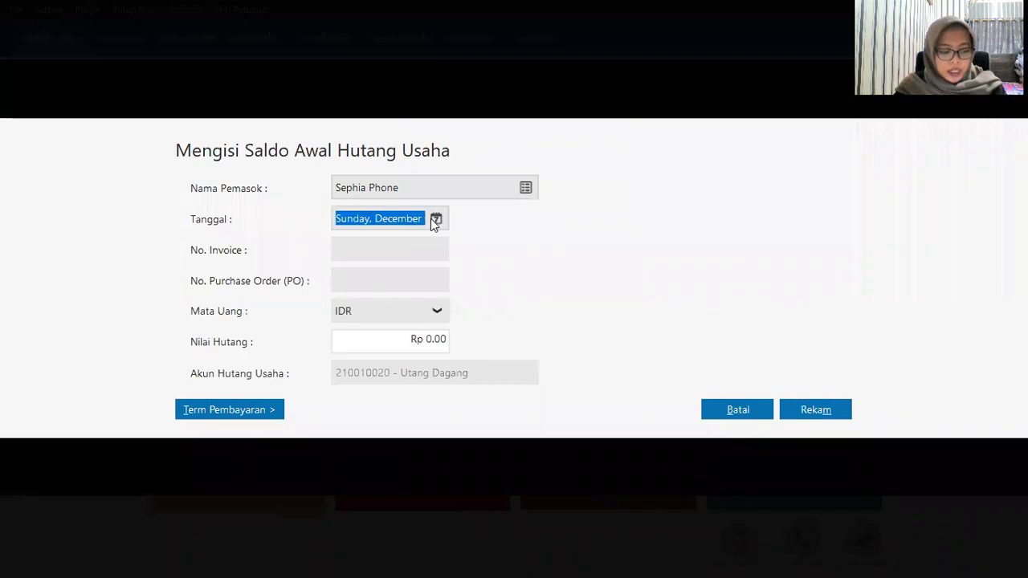
left_click(651, 248)
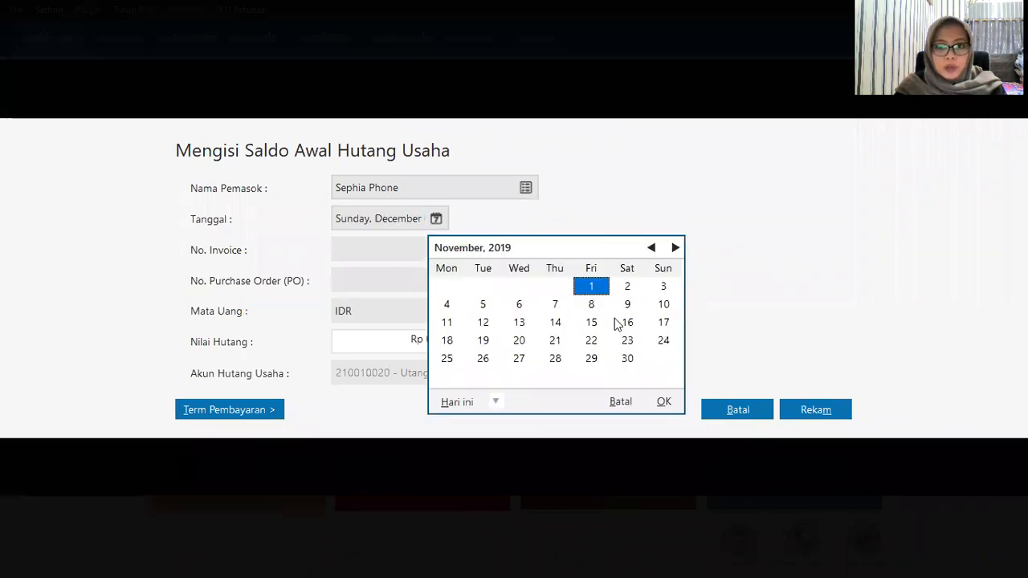
left_click(448, 341)
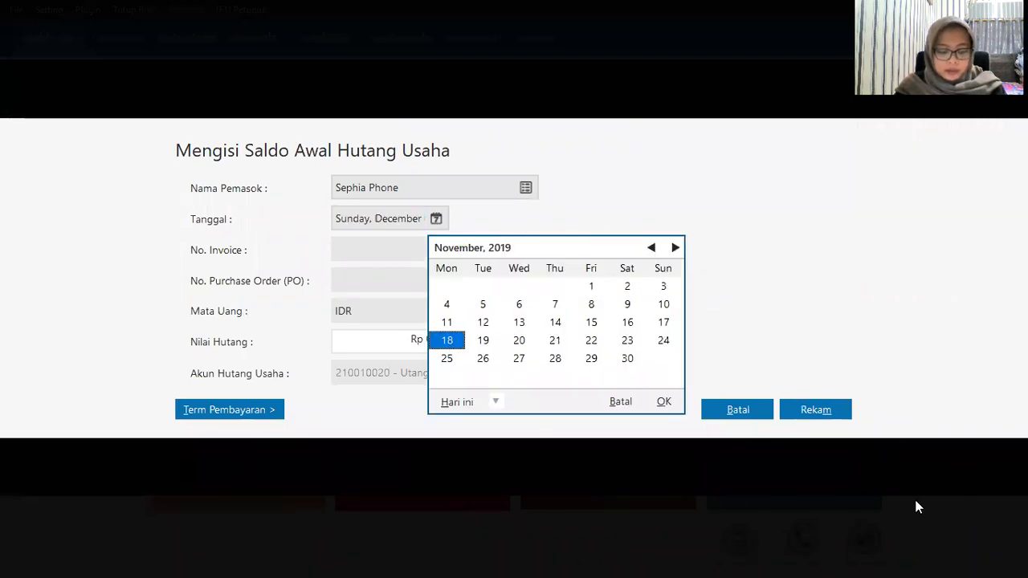
left_click(661, 401)
left_click(350, 250)
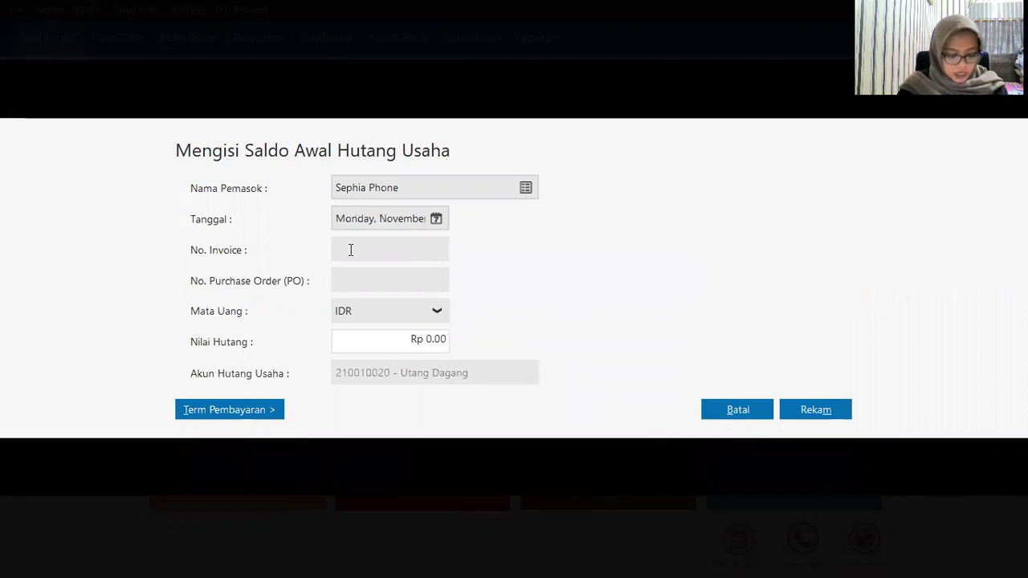
type("INV")
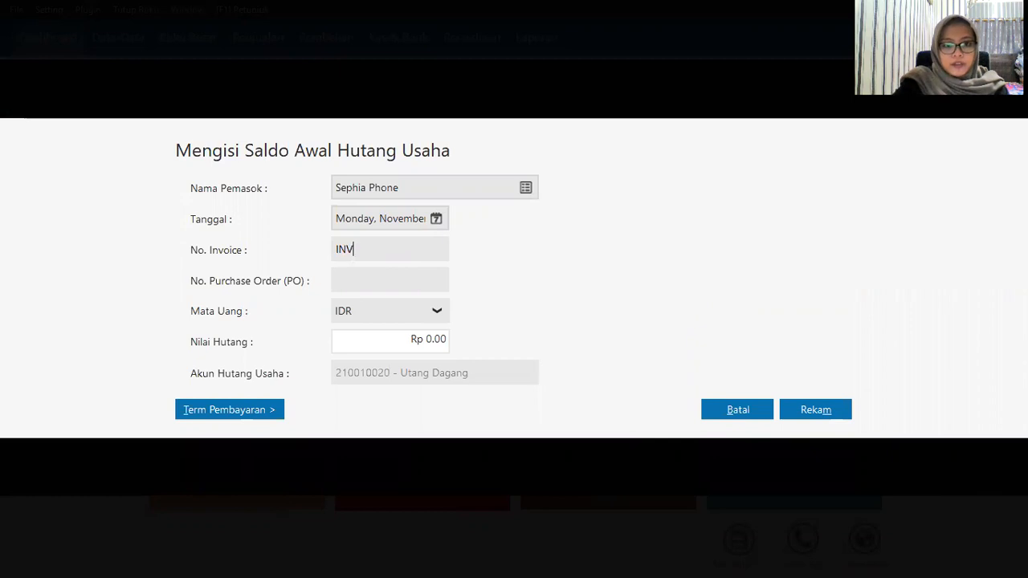
type("-023")
key("Tab")
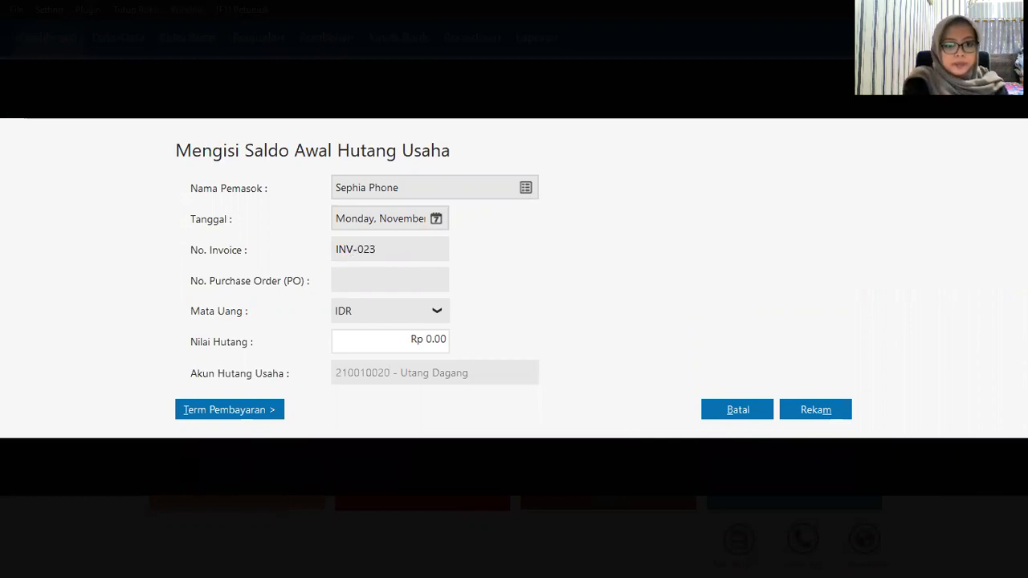
key("Tab")
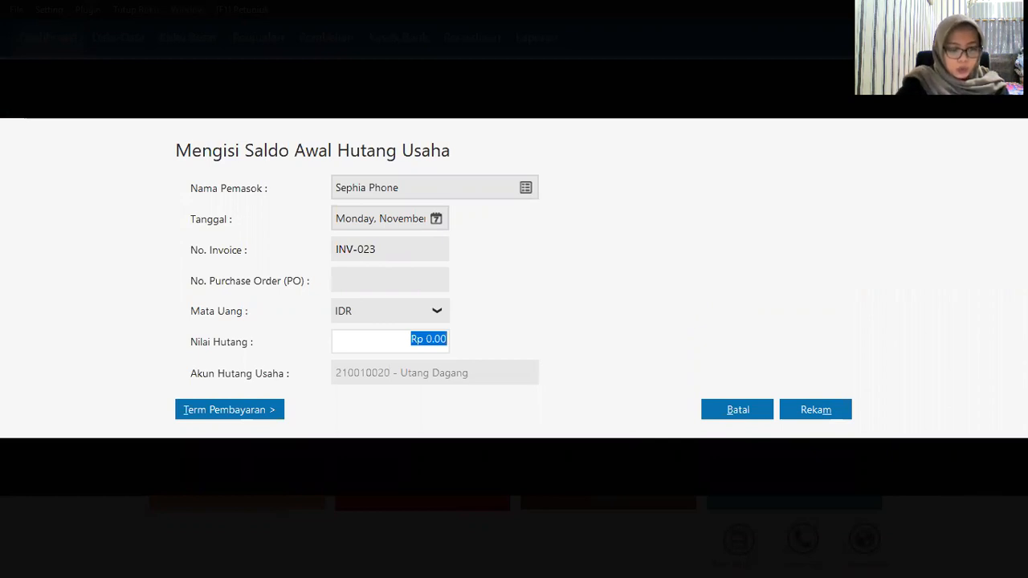
type("2,300,0")
type("00000")
left_click(838, 408)
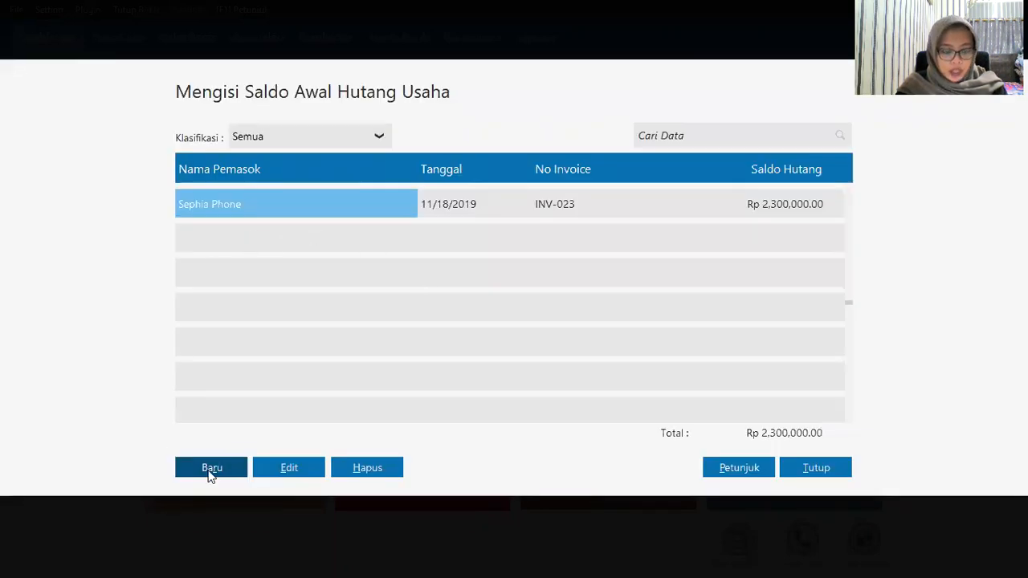
Step: Add Toko Semangat's payable XII/243 dated 11 December 2019 for Rp 3,100,000, then close the list
left_click(210, 469)
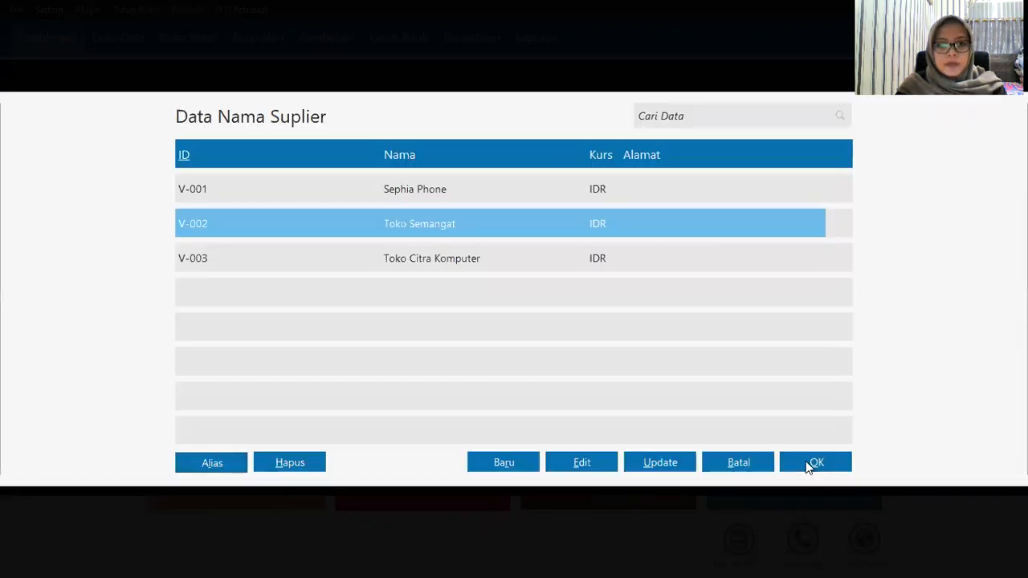
left_click(807, 462)
left_click(434, 222)
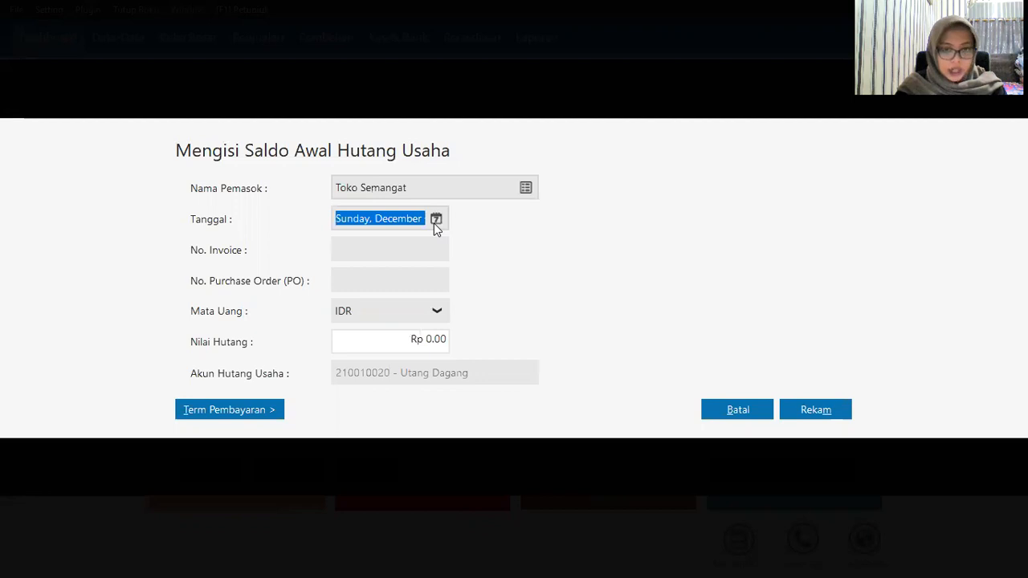
left_click(519, 322)
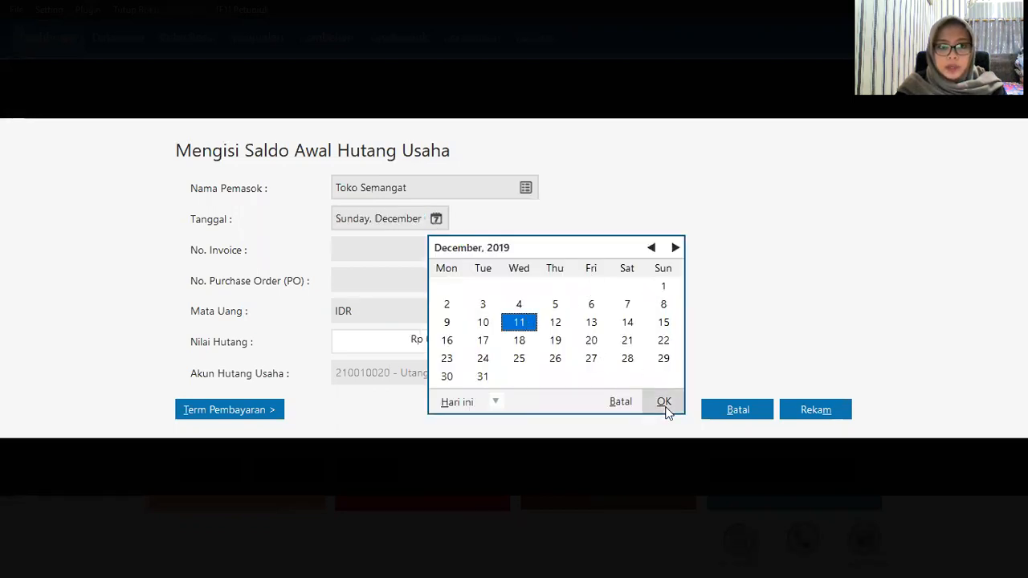
left_click(664, 401)
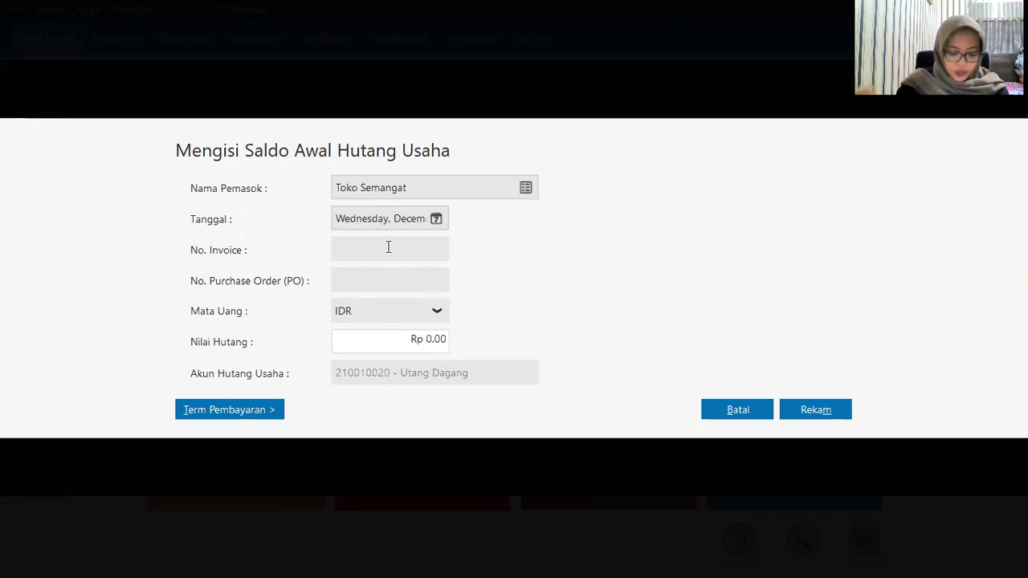
type("XII")
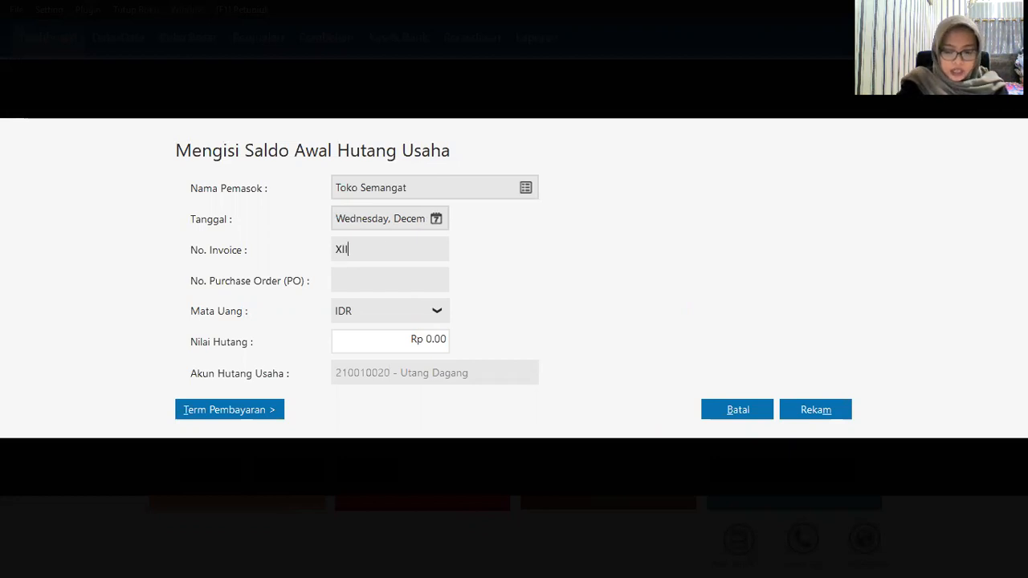
type("/243")
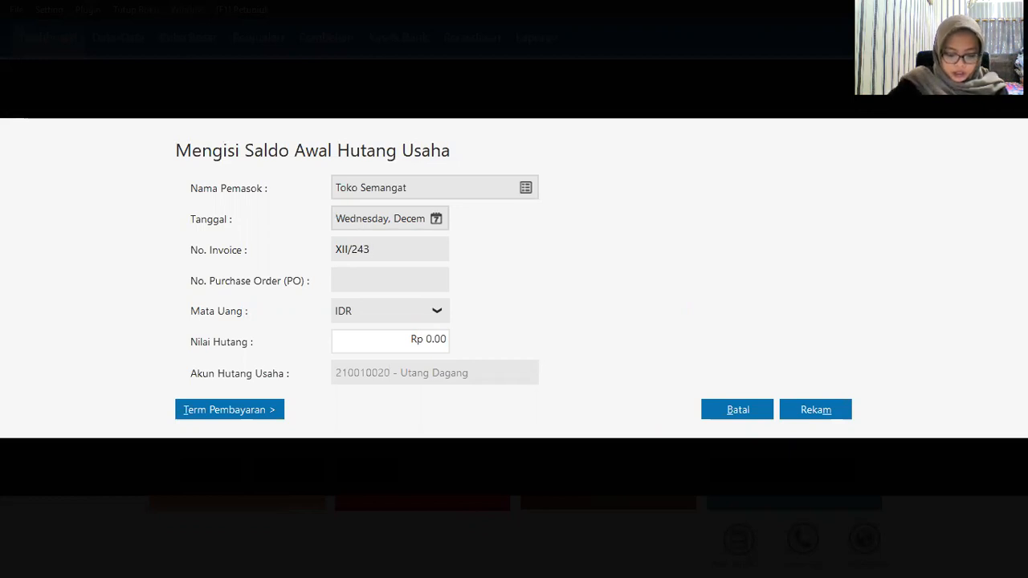
left_click(376, 333)
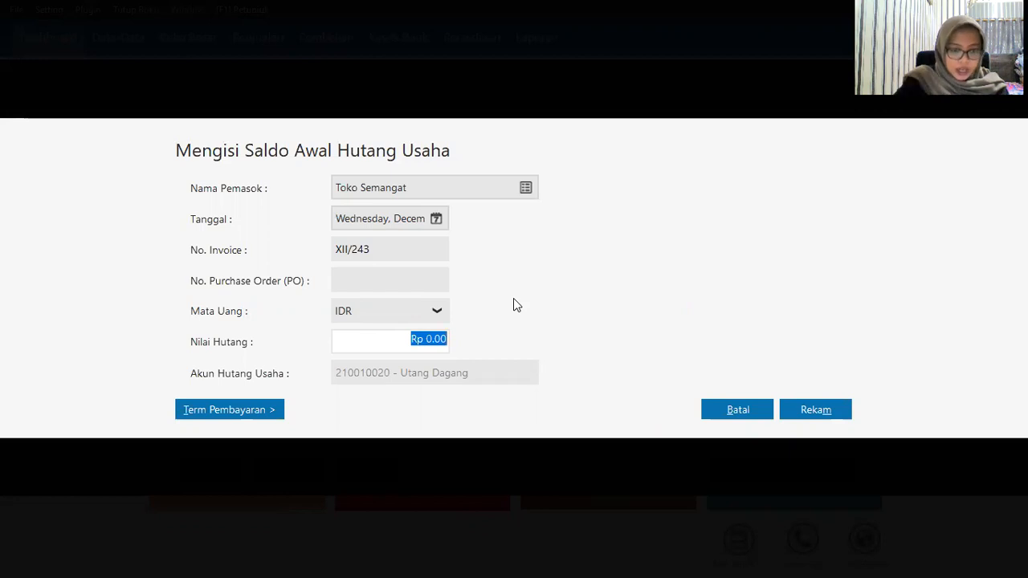
type("3100")
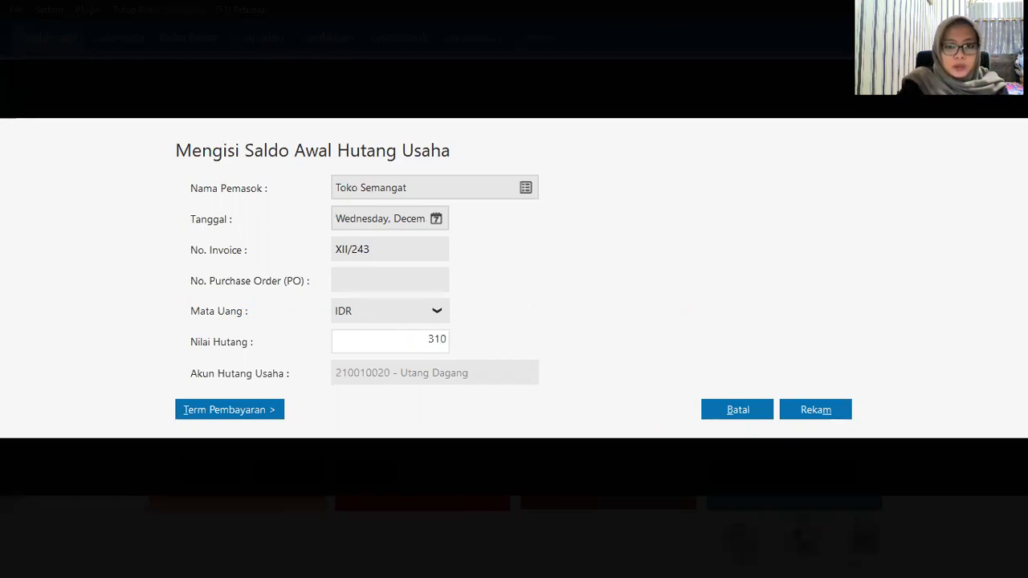
type("000")
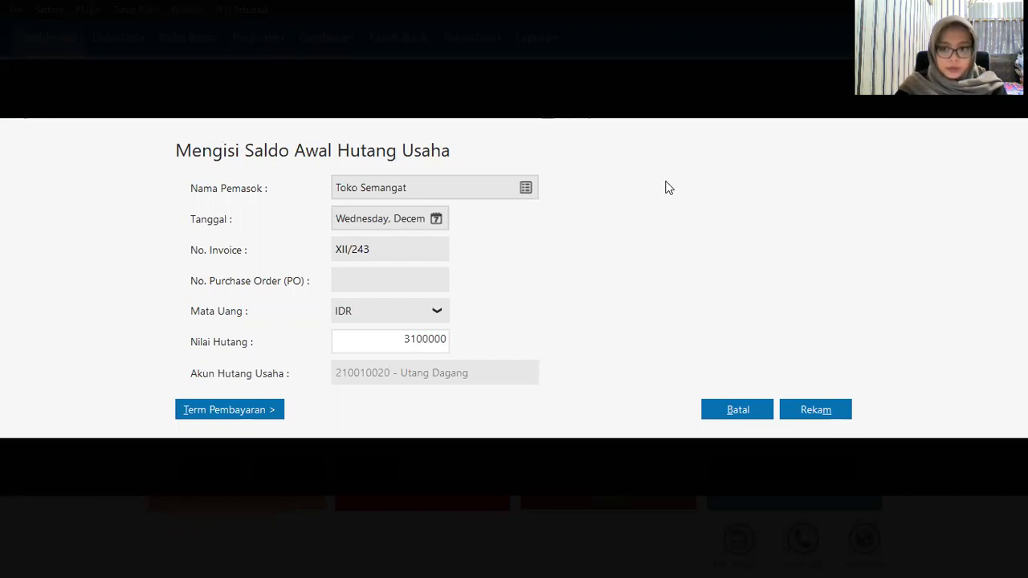
left_click(810, 411)
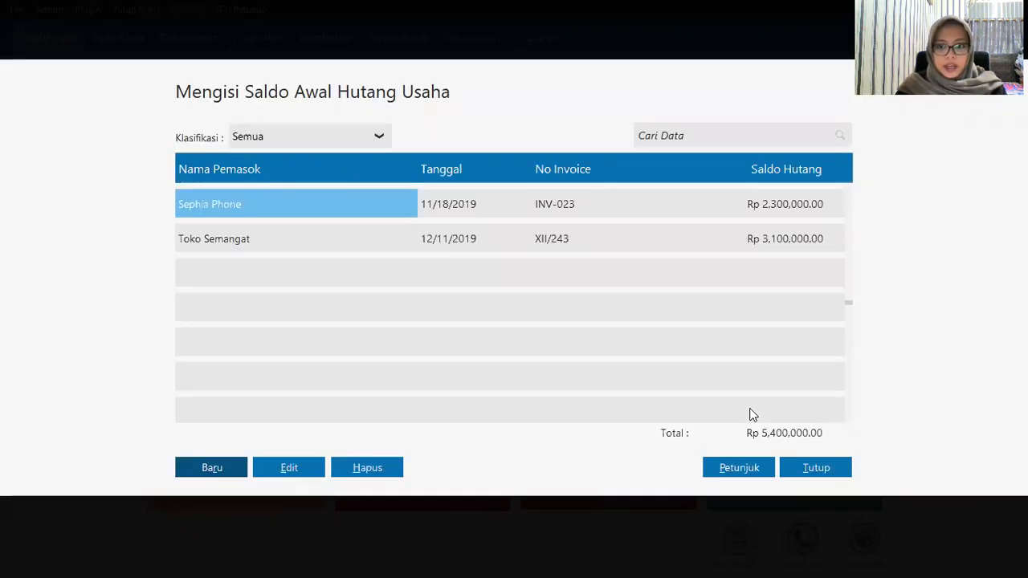
left_click(815, 468)
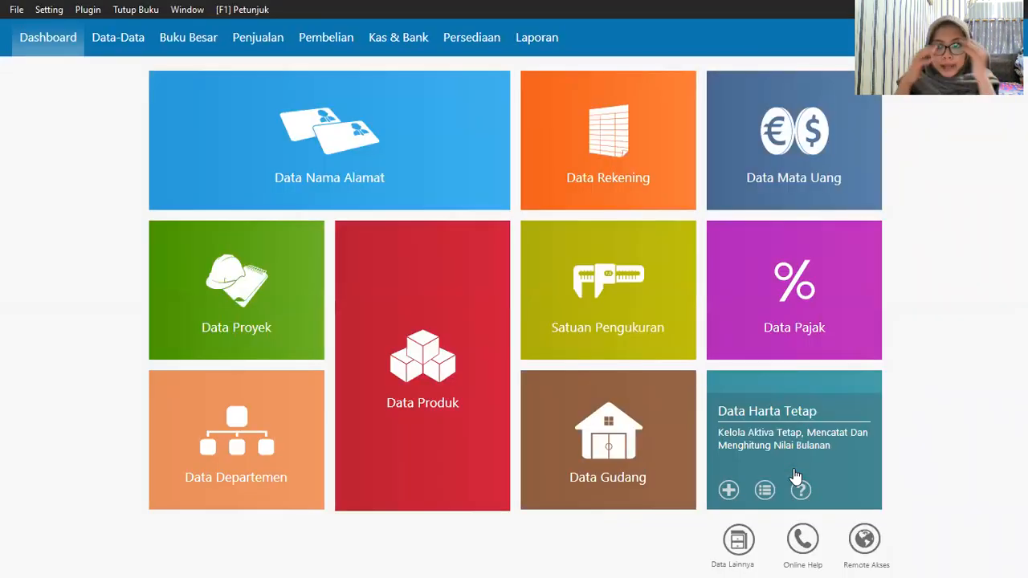
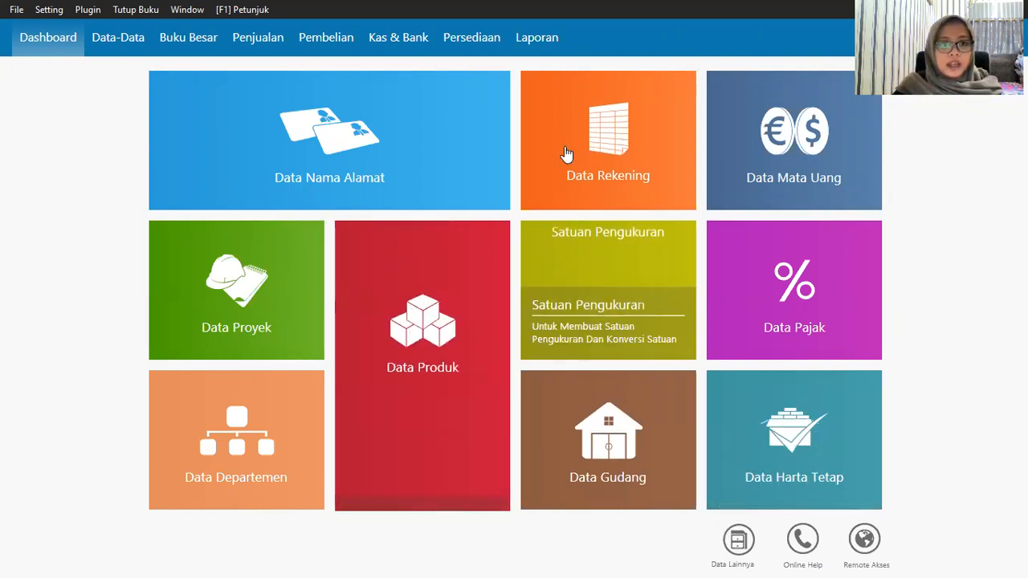
Step: Open a blank Harta Tetap entry form from the Data Harta Tetap tile's add button
mouse_move(567, 154)
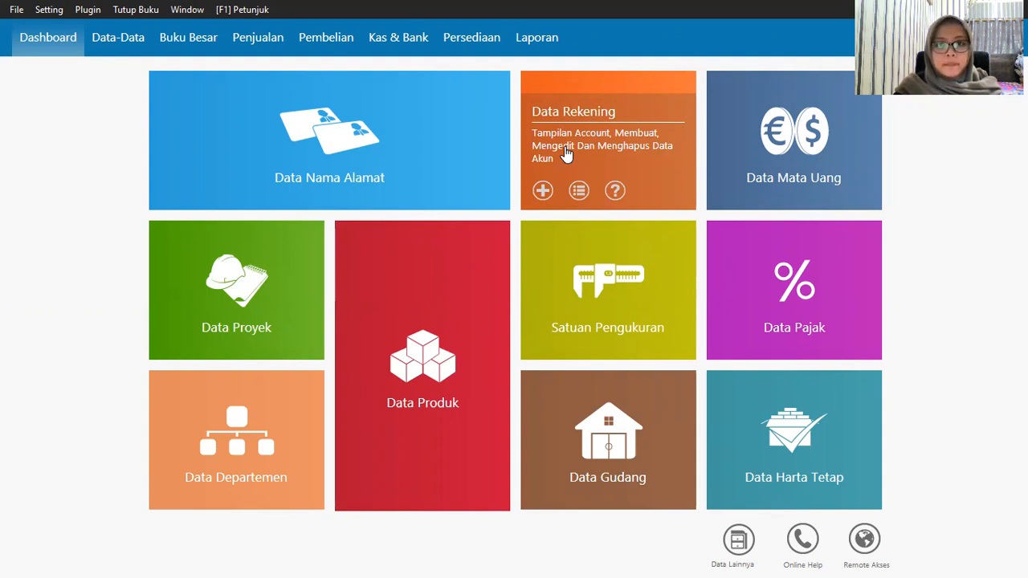
mouse_move(724, 488)
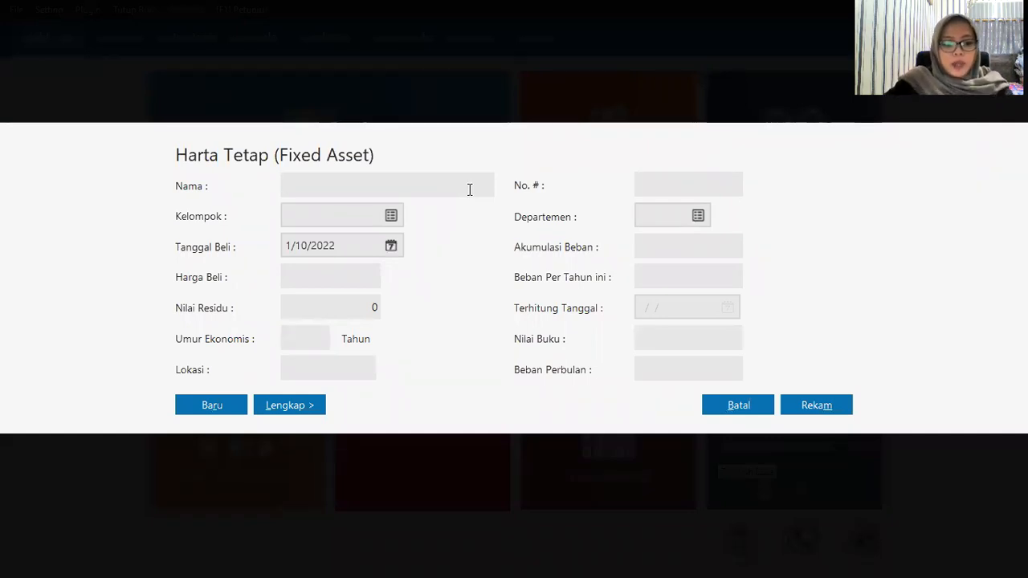
Step: Name the fixed asset 'Mobil Kijang Inova' and start a new asset group from the Kelompok lookup
type("Mobil Kijan")
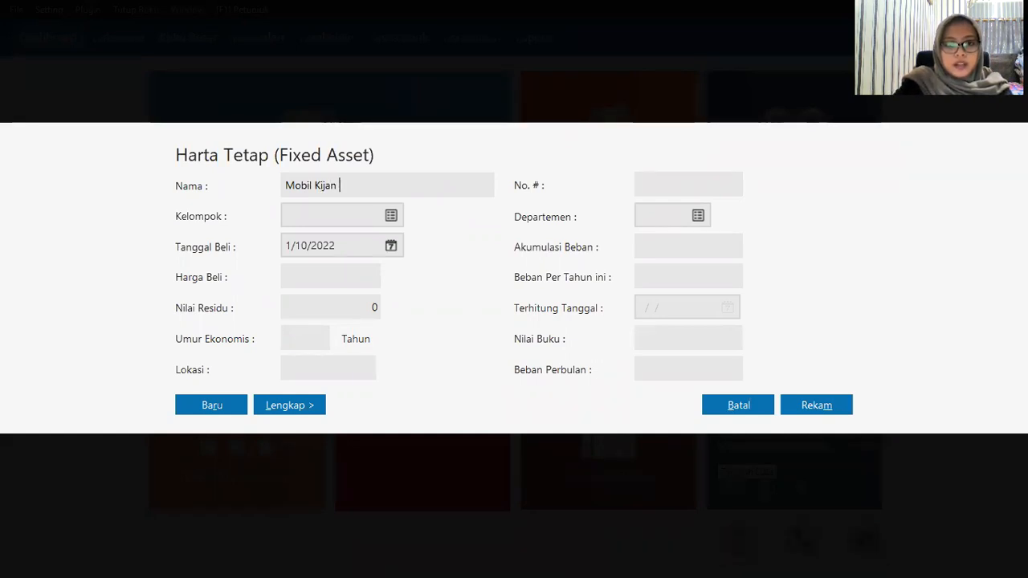
type("g Inova")
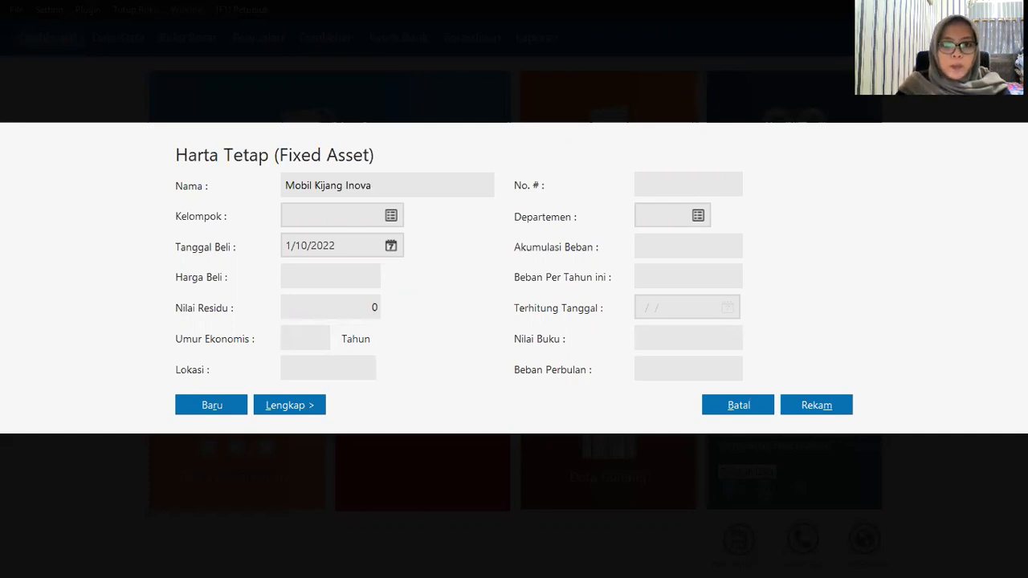
left_click(398, 217)
left_click(527, 465)
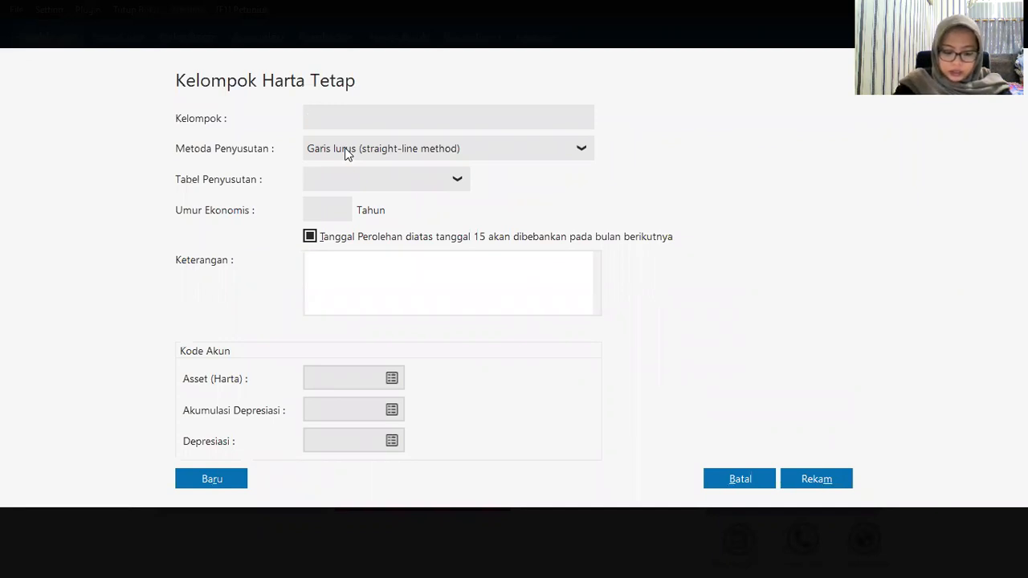
Step: Name the new asset group 'Kendaraan Roda 4' with an 8-year economic life
type("Ke")
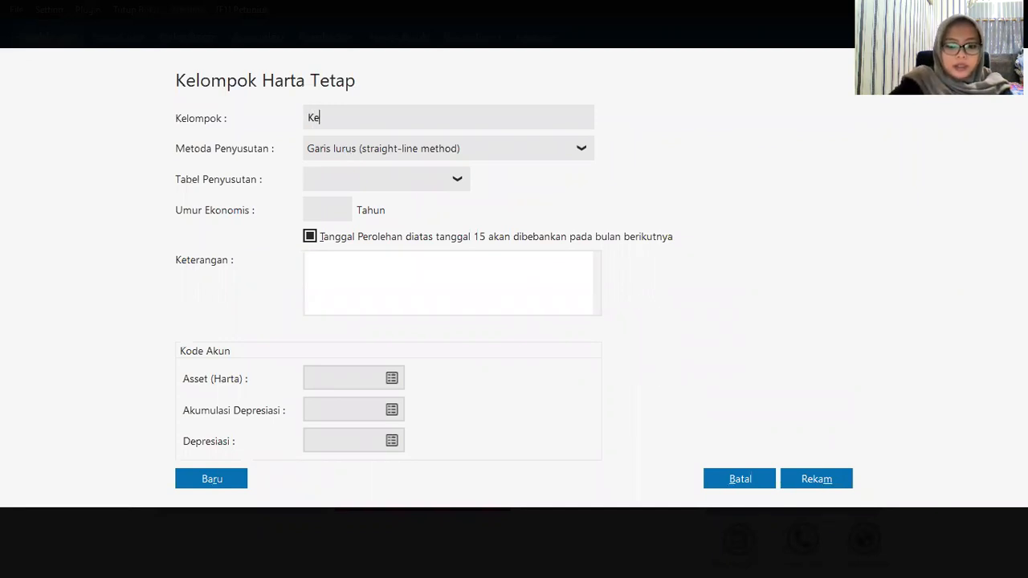
type("ndaraan Roda 4")
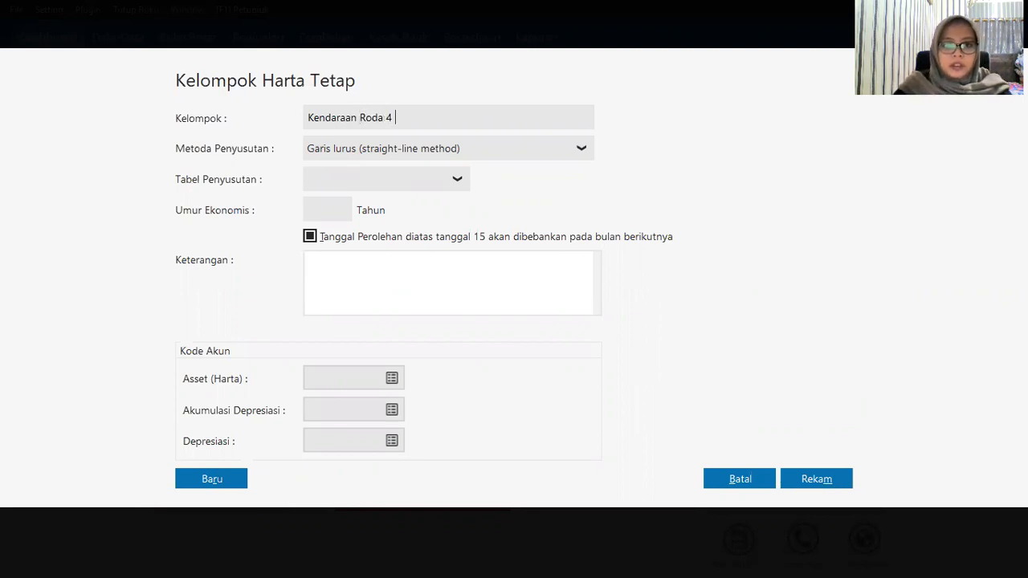
left_click(310, 207)
type("8")
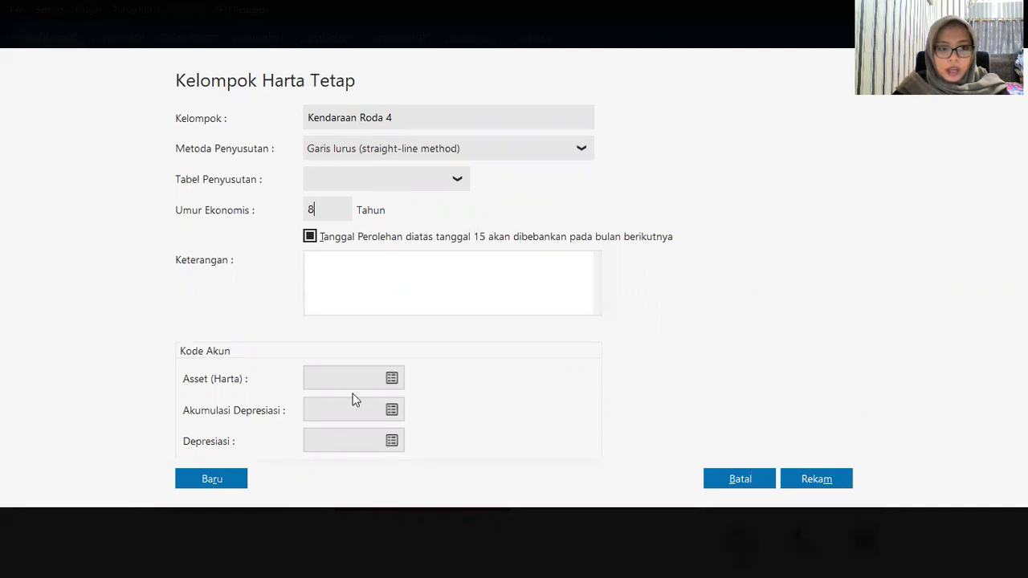
left_click(392, 378)
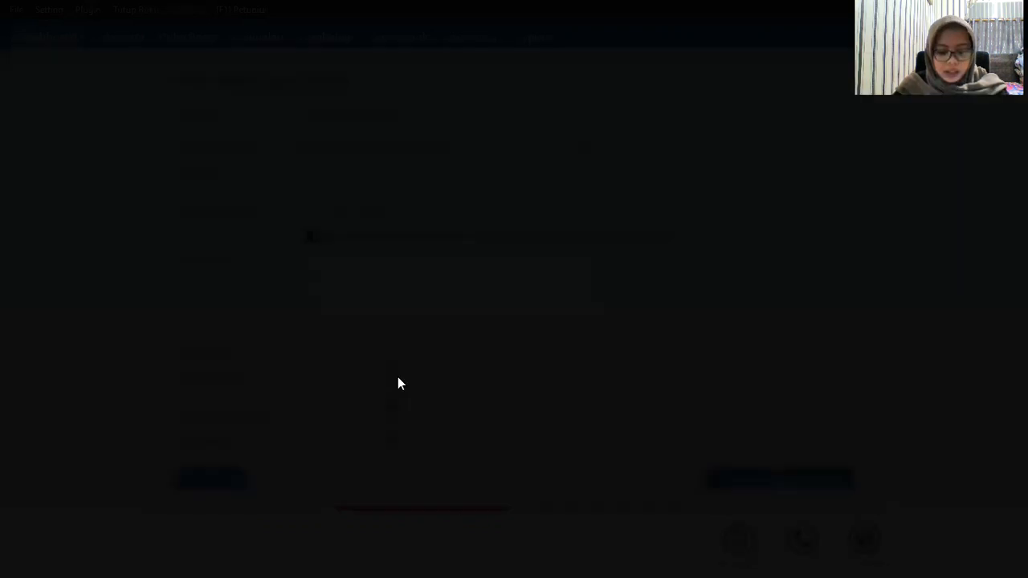
Step: Set the group's asset account to 170010050 Kendaraan
key("Down")
key("Down")
key("Down")
key("Down")
key("Down")
key("Down")
key("Down")
key("Down")
key("Down")
key("Down")
key("Down")
key("Down")
key("Down")
key("Down")
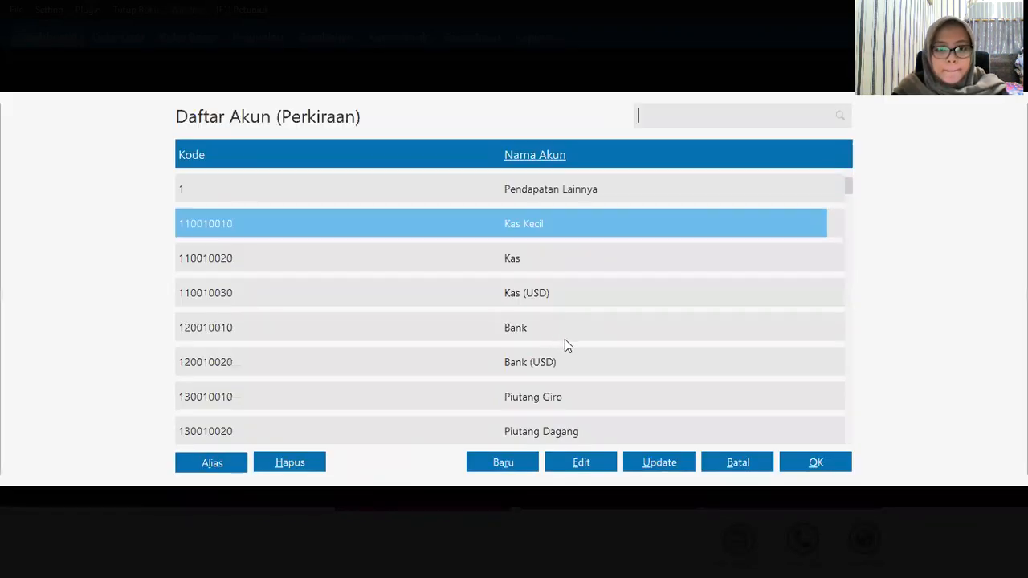
key("Down")
key("Down")
key("Down")
key("Down")
key("Down")
key("Down")
key("Down")
key("Down")
key("Down")
key("Down")
key("Down")
key("Down")
key("Down")
key("Down")
key("Down")
key("Down")
key("Down")
key("Down")
key("Down")
key("Down")
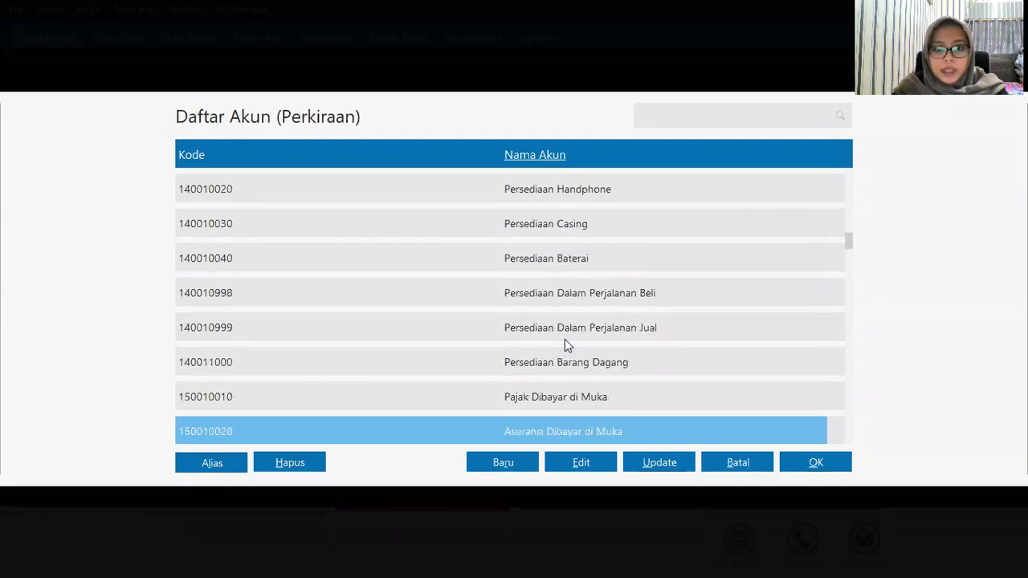
key("Down")
key("Down")
key("Down")
key("Down")
key("Down")
key("Down")
key("Down")
key("Down")
key("Down")
key("Down")
key("Down")
key("Down")
key("Down")
key("Down")
key("Down")
key("Down")
key("Down")
key("Down")
key("Down")
key("Down")
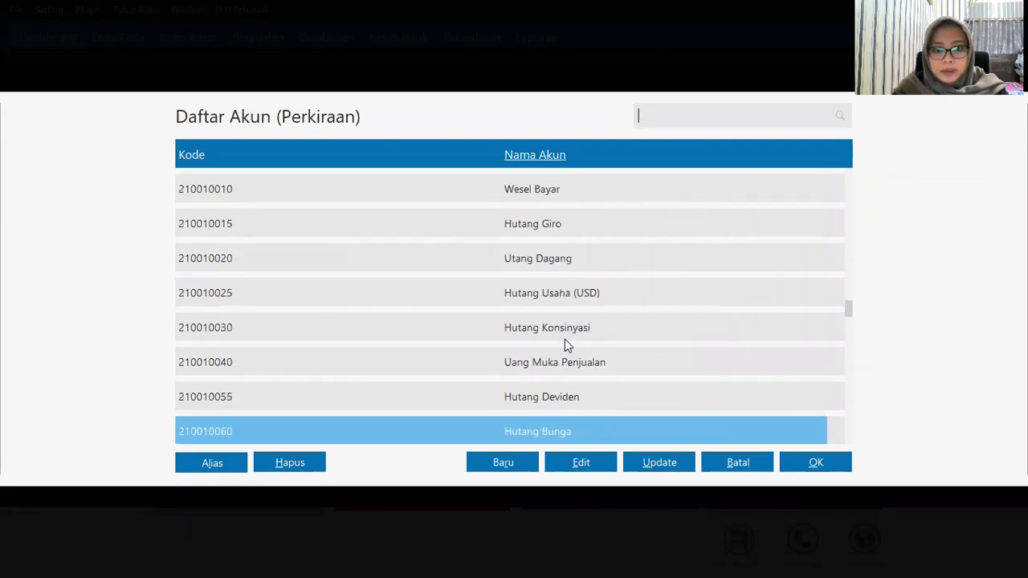
key("Down")
key("Down")
key("Down")
key("Down")
key("Down")
key("Down")
key("Down")
key("Down")
key("Down")
key("Down")
key("Down")
key("Down")
key("Down")
key("Down")
key("Down")
key("Down")
key("Down")
key("Down")
key("Down")
key("Down")
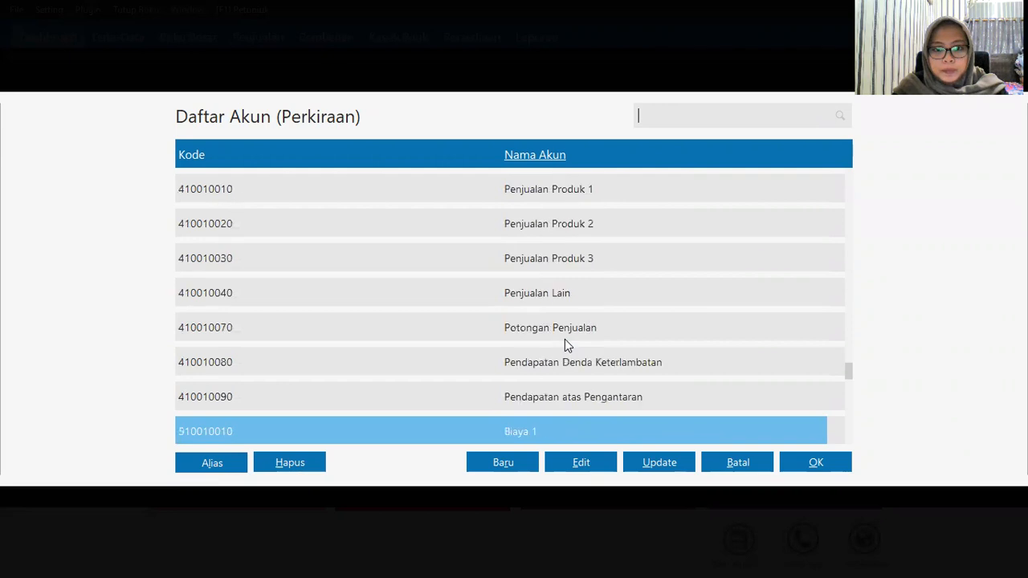
key("Down")
key("Down")
key("Down")
key("Down")
key("Down")
key("Down")
key("Down")
key("Down")
key("Down")
key("Down")
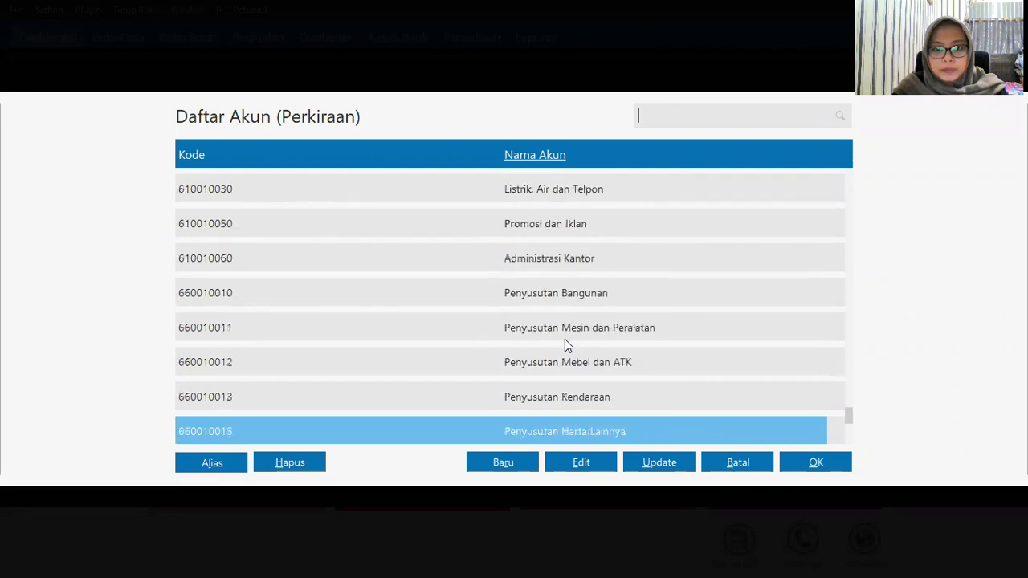
key("Up")
key("Up")
key("Up")
key("Up")
key("Up")
key("Up")
key("Up")
key("Up")
key("Up")
key("Up")
key("Up")
key("Up")
key("Up")
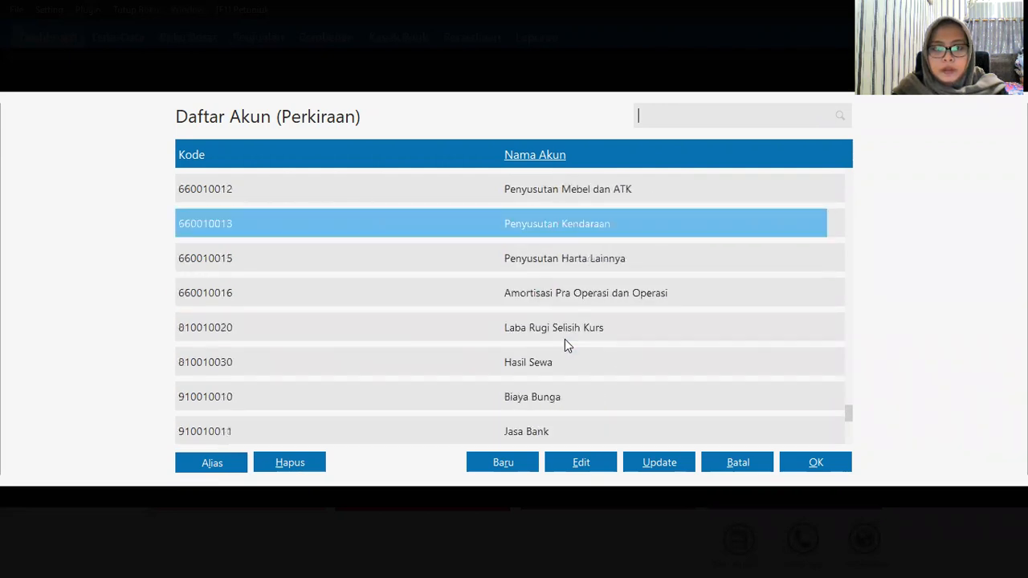
key("Up")
key("Up")
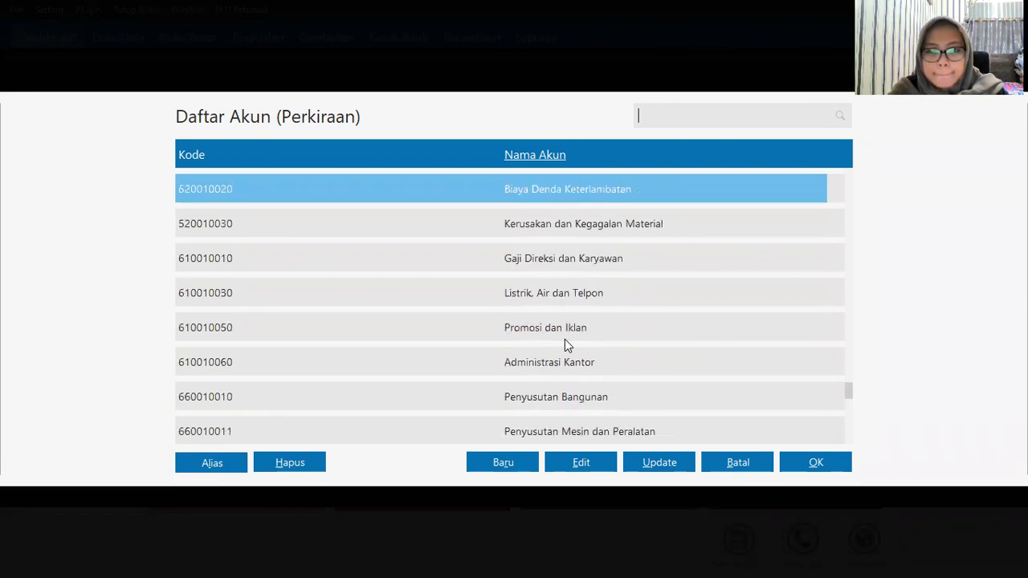
key("Up")
key("Up")
key("Up")
key("Up")
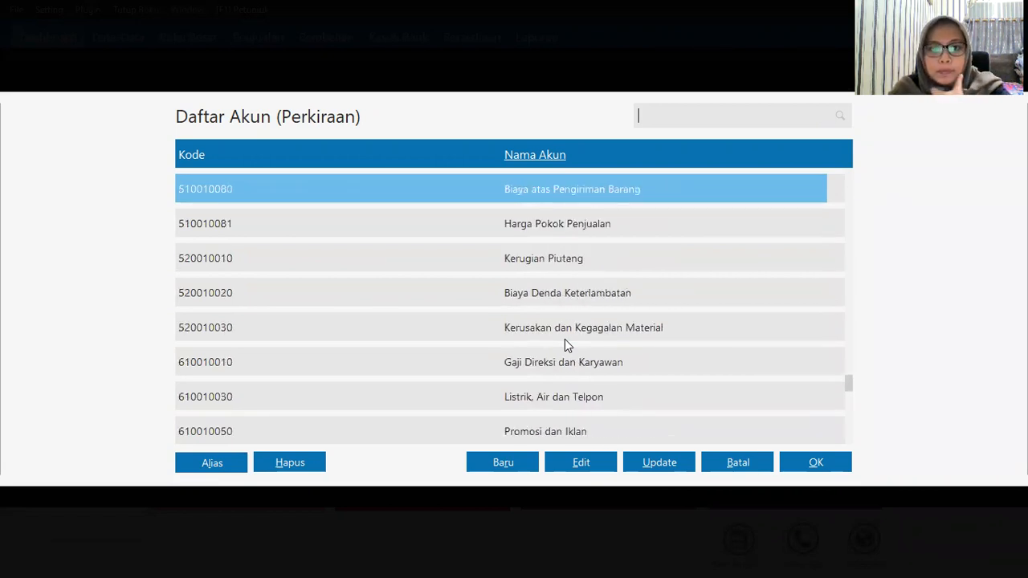
key("Up")
key("Up")
key("Up")
key("Up")
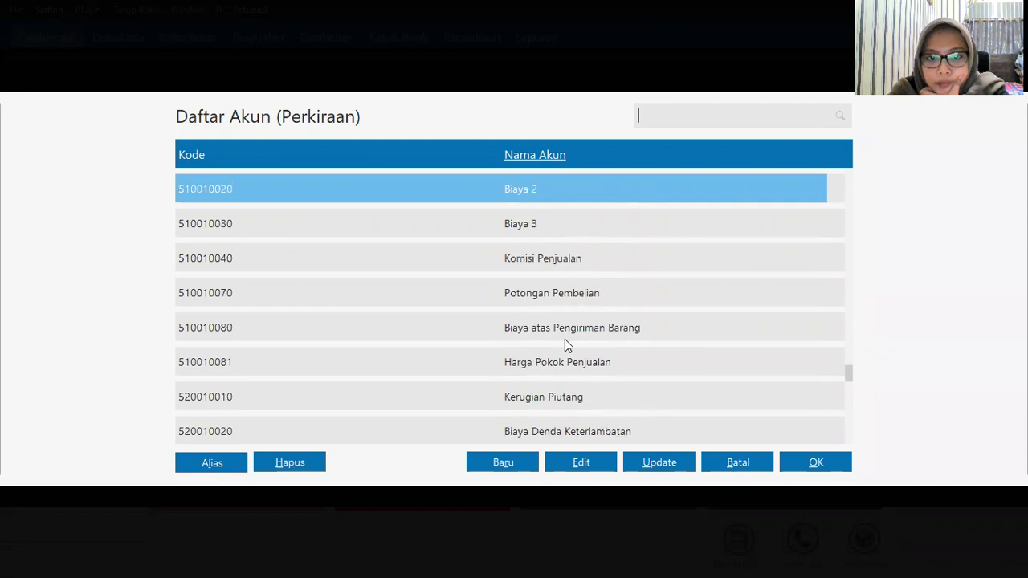
key("Up")
key("Up")
key("Up")
key("Up")
key("Up")
key("Up")
key("Up")
key("Up")
key("Up")
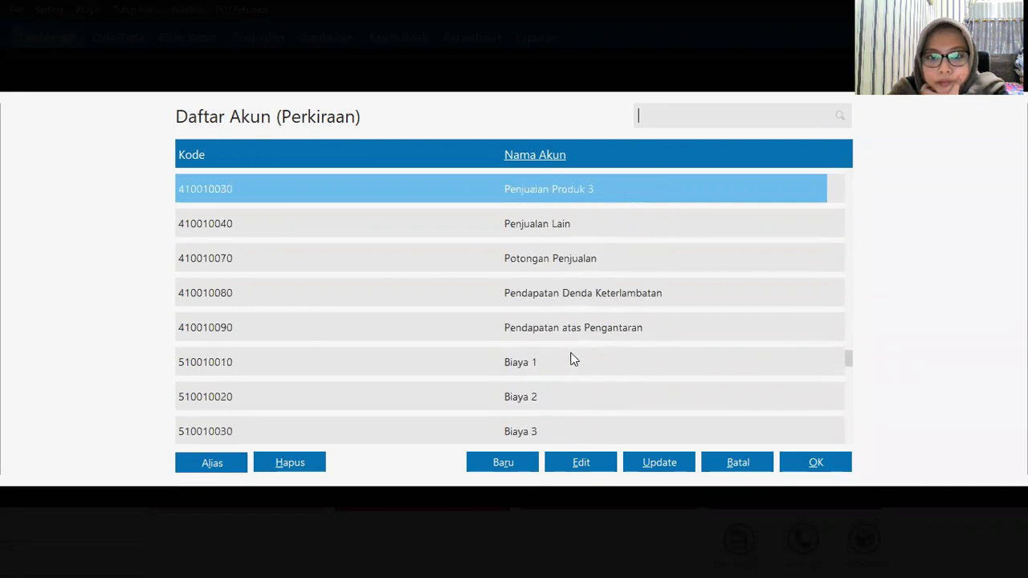
key("Up")
key("Up")
key("Up")
key("Up")
key("Up")
key("Up")
key("Up")
key("Up")
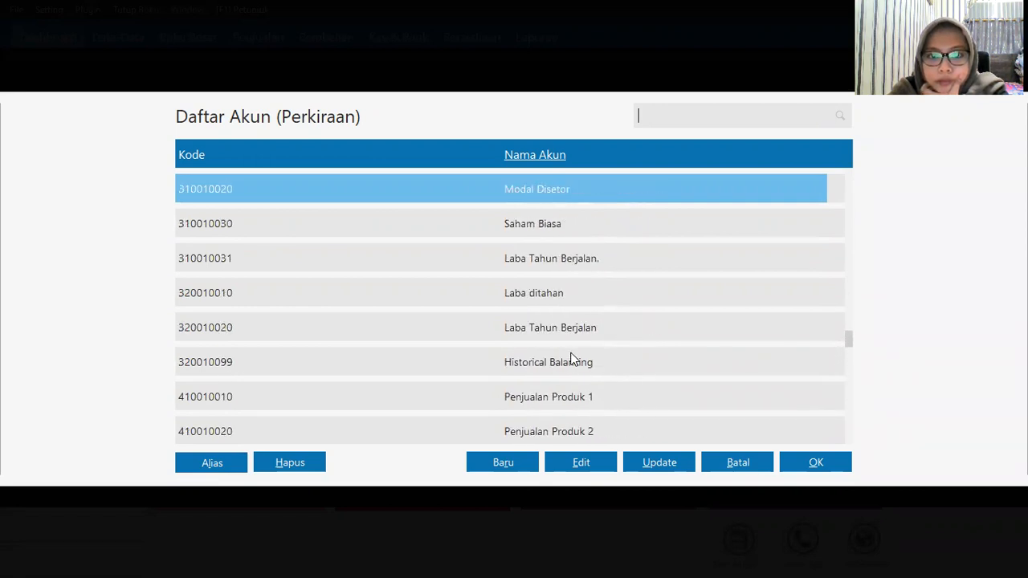
key("Up")
key("Up")
key("Up")
key("Up")
key("Up")
key("Up")
key("Up")
key("Up")
key("Up")
key("Up")
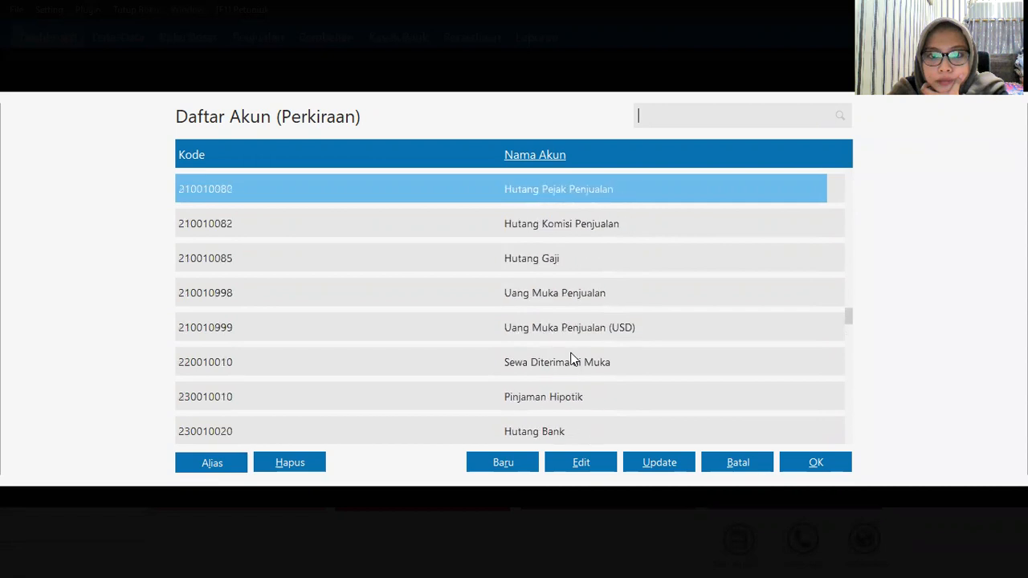
key("Up")
key("Up")
key("Up")
key("Up")
key("Up")
key("Up")
key("Up")
key("Up")
key("Up")
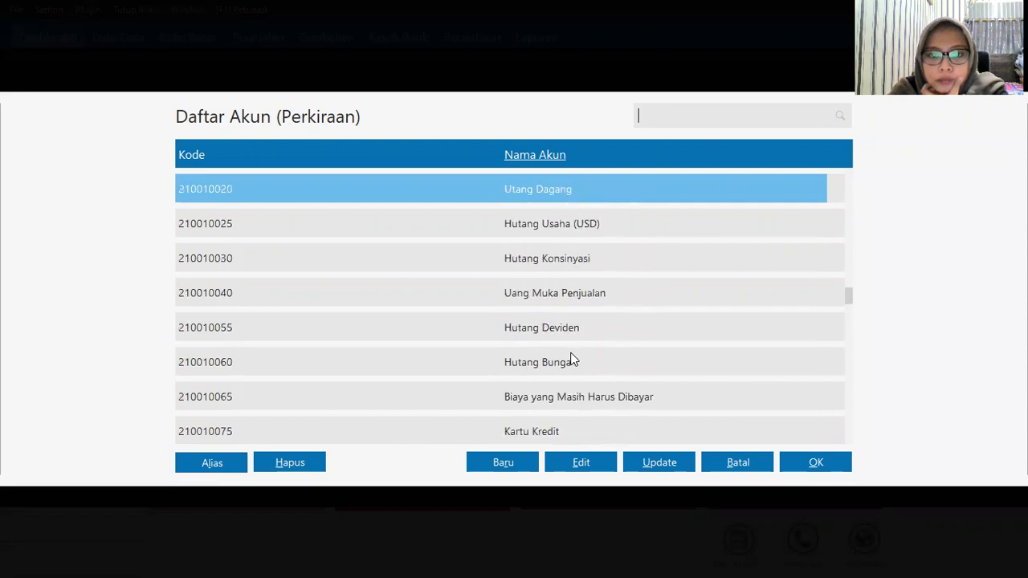
key("Up")
key("Up")
key("Up")
key("Up")
key("Up")
key("Up")
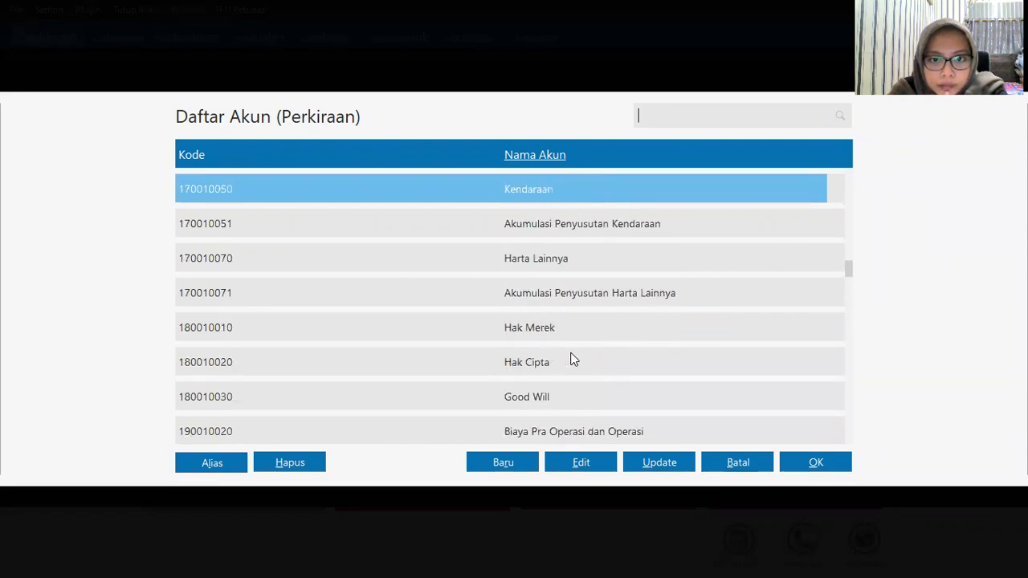
left_click(575, 224)
left_click(833, 466)
Step: Set the accumulated depreciation account to 170010051 Akumulasi Penyusutan Kendaraan
left_click(401, 411)
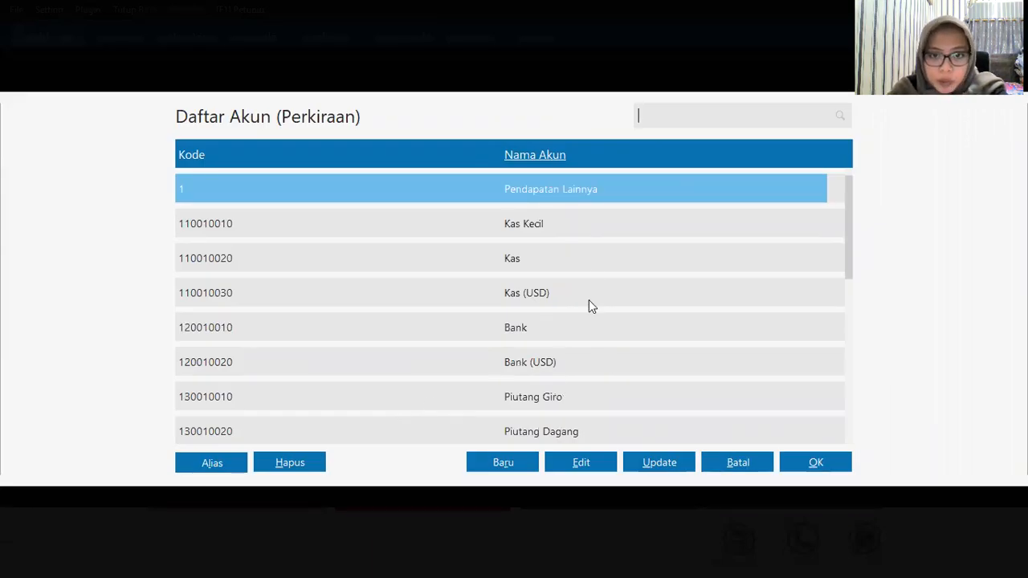
key("Down")
key("Down")
key("Down")
key("Down")
key("Down")
key("Down")
key("Down")
key("Down")
key("Down")
key("Down")
key("Down")
key("Down")
key("Down")
key("Down")
key("Down")
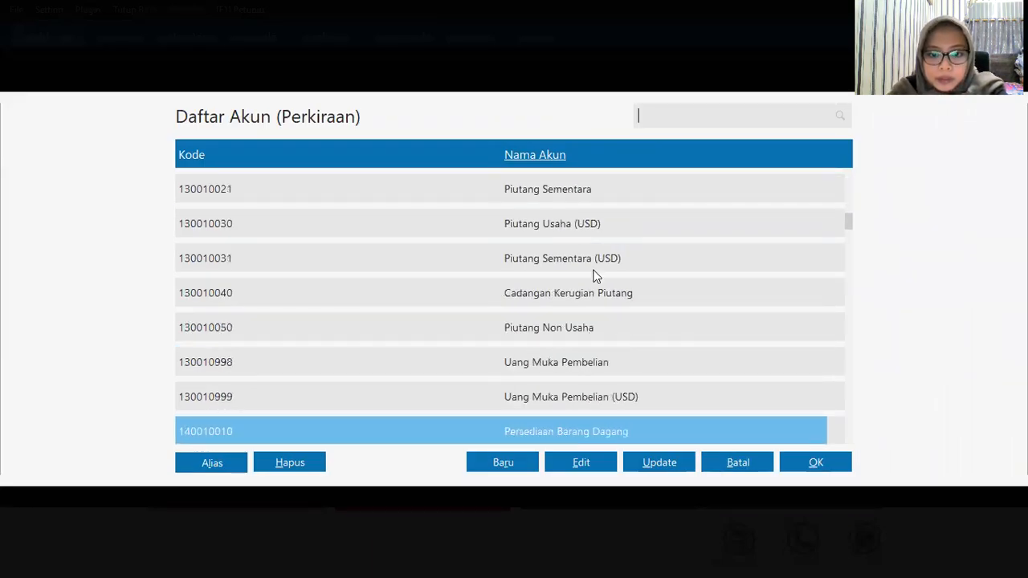
left_click(594, 269)
key("Up")
key("Up")
key("Up")
key("Up")
key("Up")
key("Up")
key("Up")
key("Up")
key("Up")
key("Up")
key("Down")
key("Down")
key("Down")
key("Down")
key("Down")
key("Down")
key("Down")
key("Down")
key("Down")
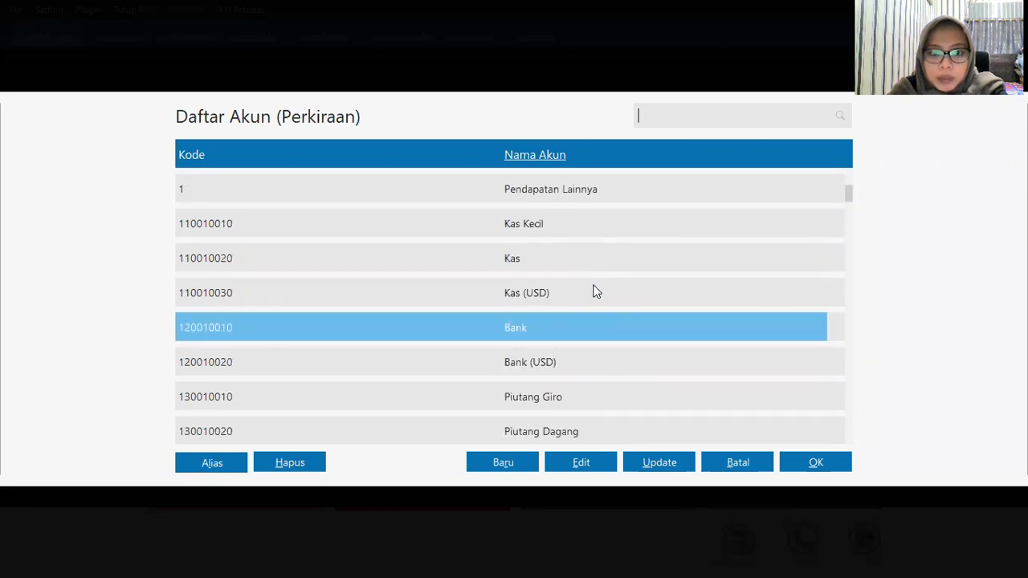
key("Down")
key("Down")
key("Down")
key("Down")
key("Down")
key("Down")
key("Down")
key("Down")
key("Down")
key("Down")
key("Down")
key("Down")
key("Down")
key("Down")
key("Down")
key("Down")
key("Down")
key("Down")
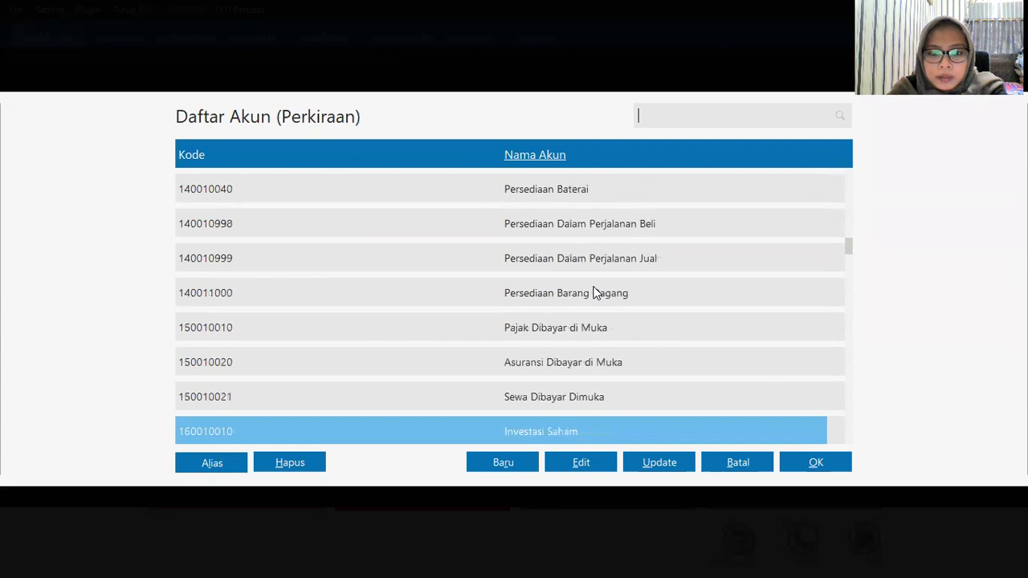
key("Down")
key("Down")
key("Down")
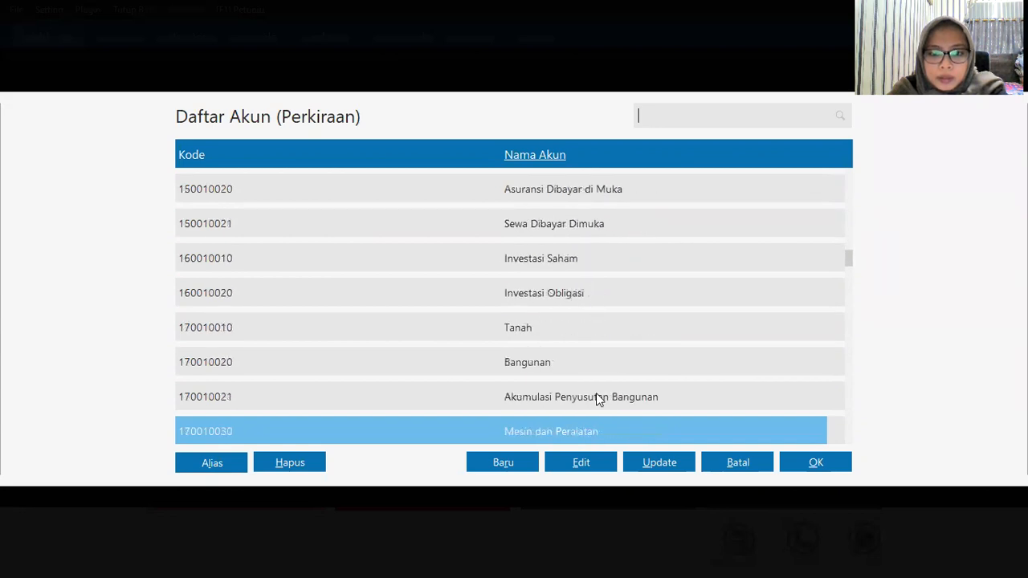
key("Down")
key("Down")
key("Down")
key("Down")
key("Down")
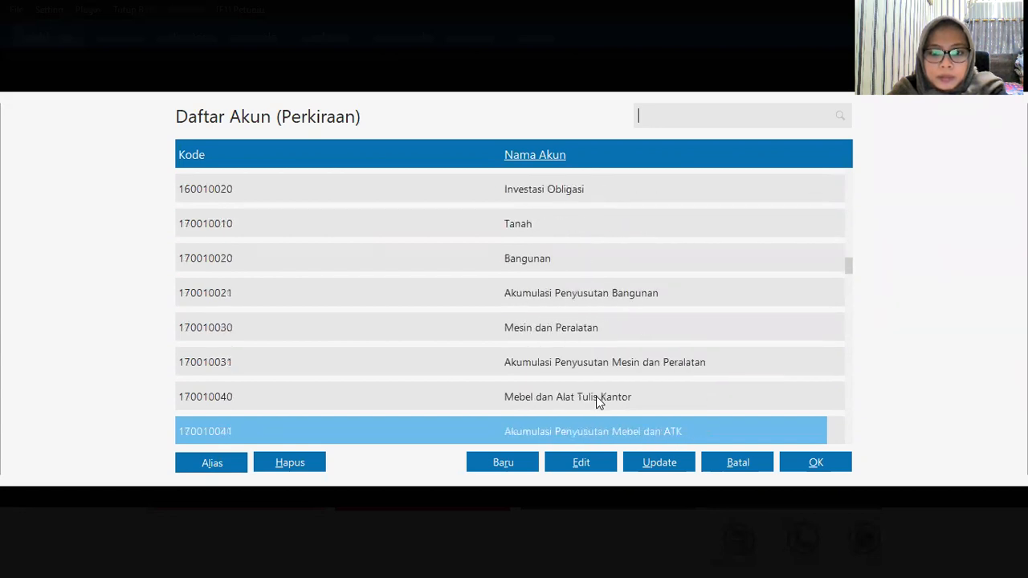
key("Down")
key("Up")
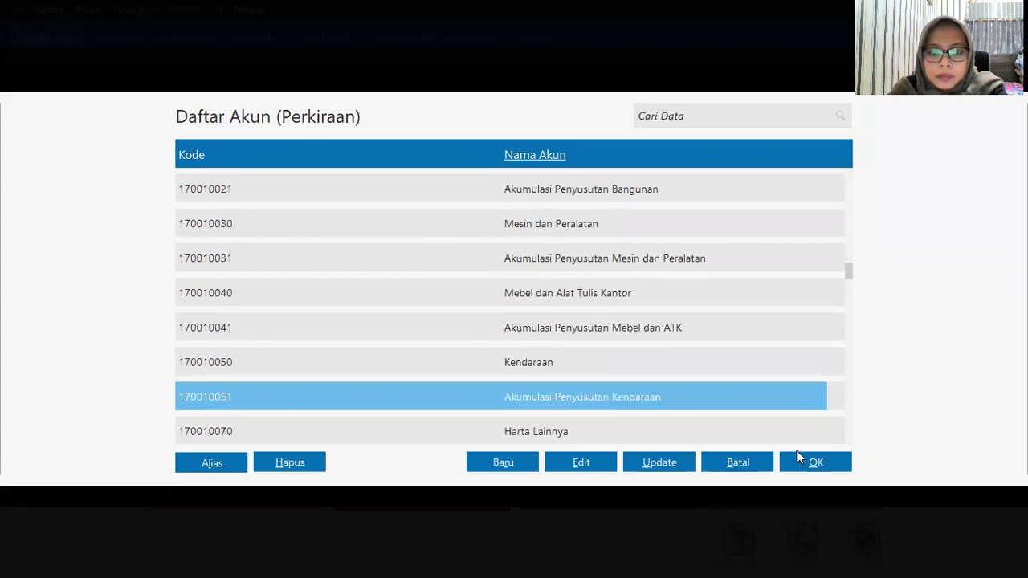
left_click(816, 463)
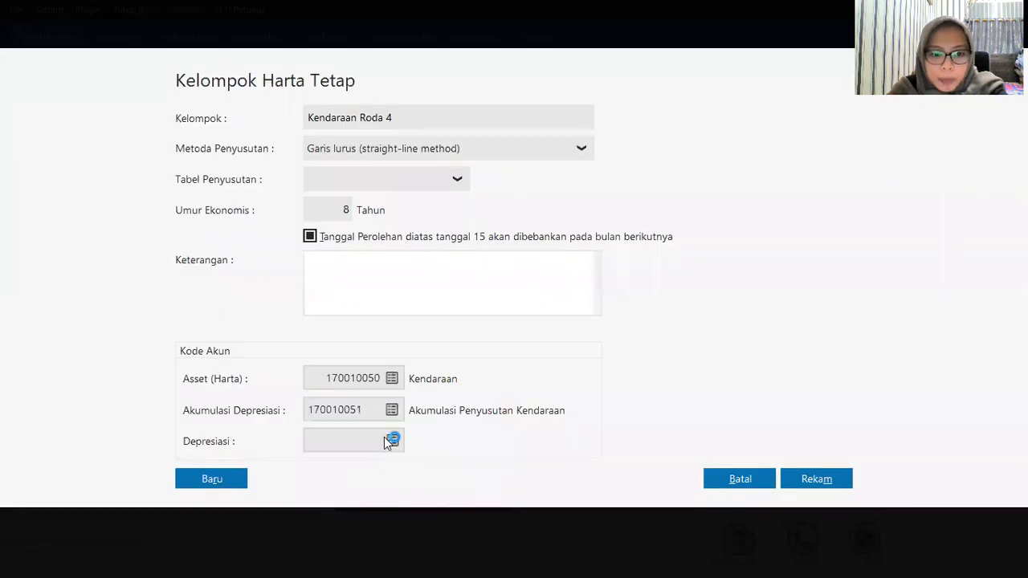
Step: Set depreciation account 660010013 Penyusutan Kendaraan, save Kendaraan Roda 4 and assign it to the asset
left_click(391, 440)
key("Down")
key("Down")
key("Down")
key("Down")
key("Down")
key("Down")
key("Down")
key("Down")
key("Down")
key("Down")
key("Down")
key("Down")
key("Down")
key("Down")
key("Down")
key("Down")
key("Down")
key("Down")
key("Down")
key("Down")
key("Down")
key("Down")
key("Down")
key("Down")
key("Down")
key("Down")
key("Down")
key("Down")
key("Down")
key("Down")
key("Down")
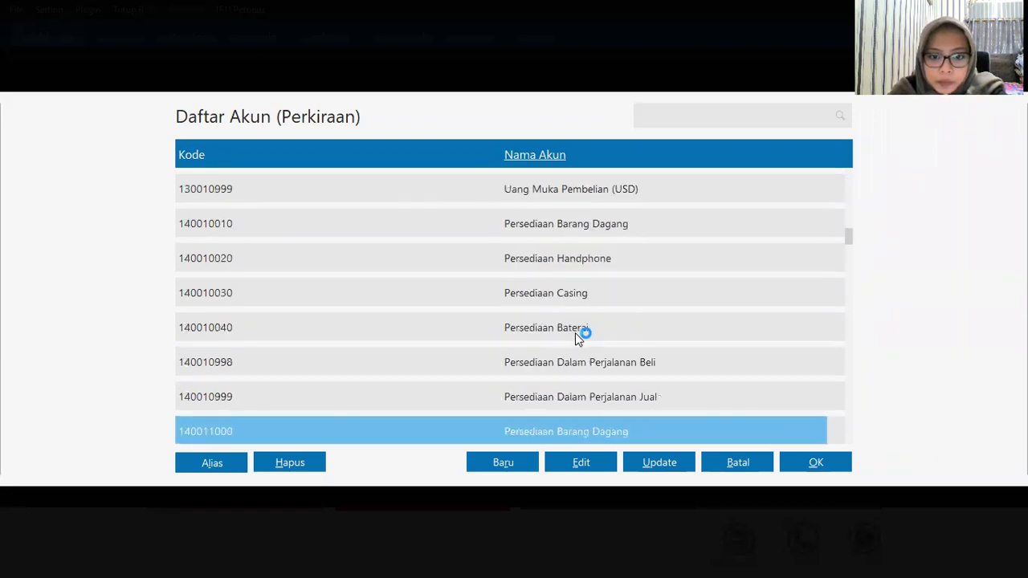
key("Down")
key("Down")
key("Down")
key("Down")
key("Down")
key("Down")
key("Down")
key("Down")
key("Down")
key("Down")
key("Down")
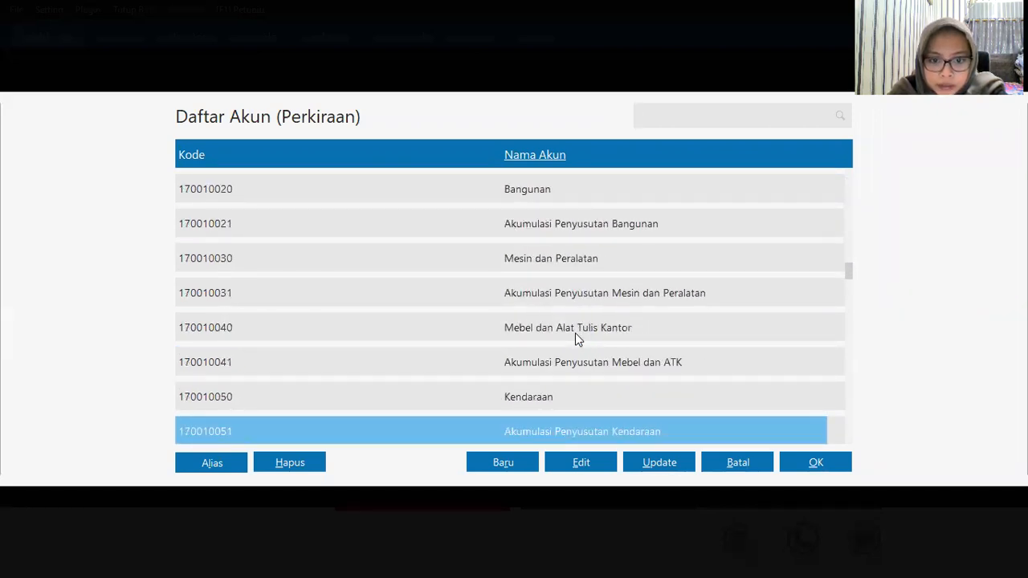
key("Down")
key("Down")
key("Down")
key("Down")
key("Down")
key("Down")
key("Down")
key("Down")
key("Down")
key("Down")
key("Down")
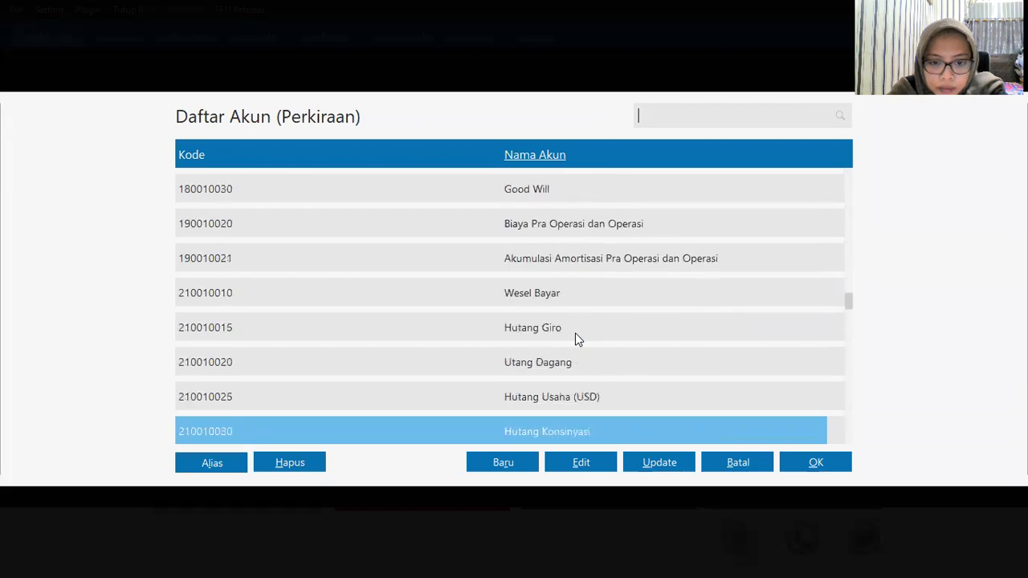
key("Down")
key("Down")
key("Down")
key("Down")
key("Down")
key("Down")
key("Down")
key("Down")
key("Down")
key("Down")
key("Down")
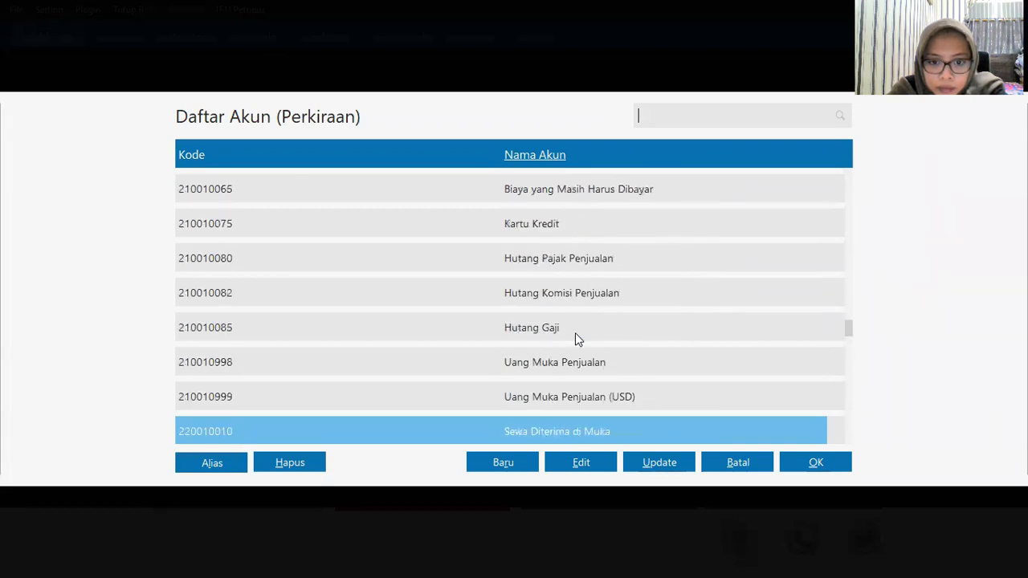
key("Down")
key("Down")
key("Down")
key("Down")
key("Down")
key("Down")
key("Down")
key("Down")
key("Down")
key("Down")
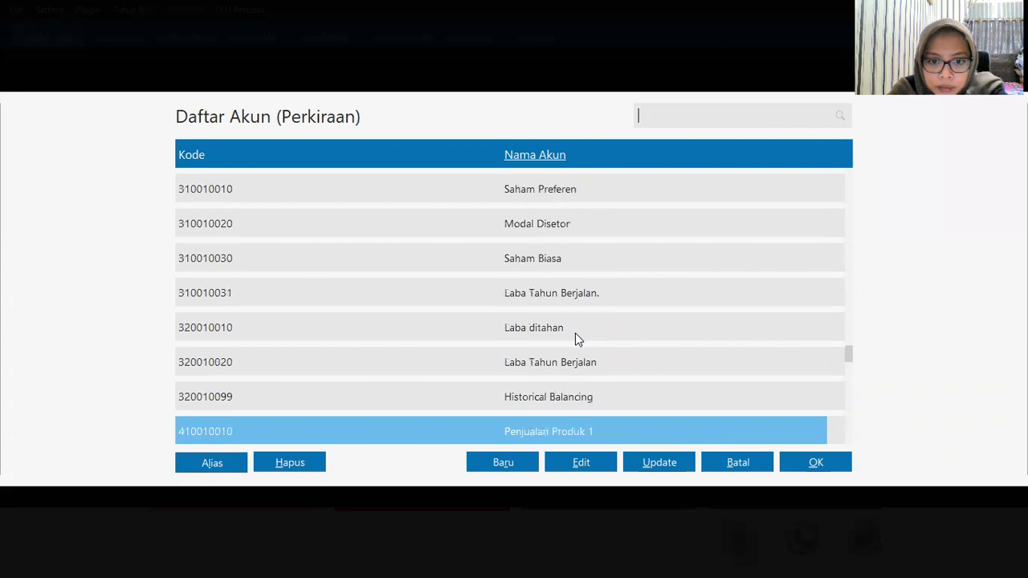
key("Down")
key("Down")
key("Down")
key("Down")
key("Down")
key("Down")
key("Down")
key("Down")
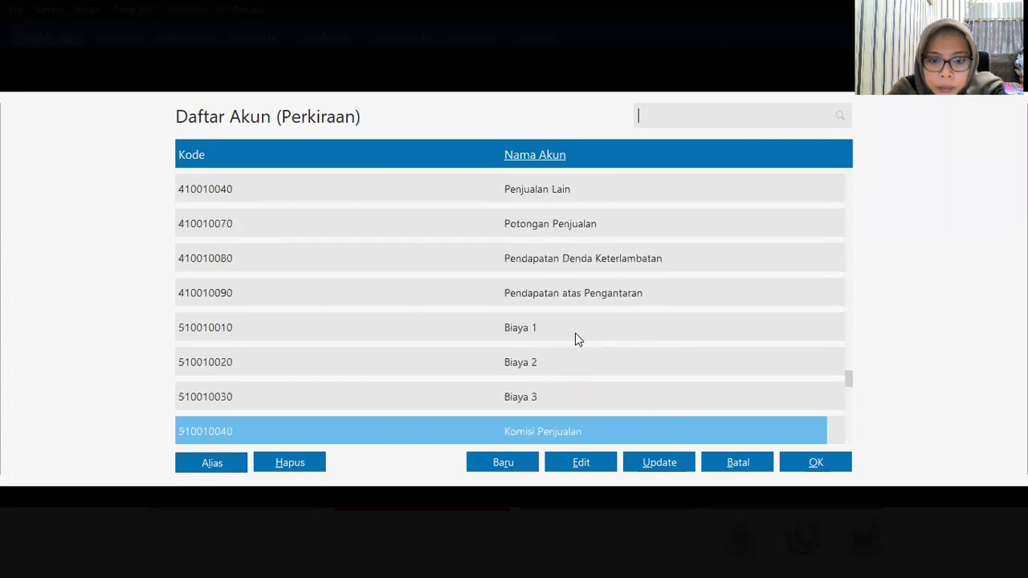
key("Down")
key("Down")
key("Down")
key("Down")
key("Down")
key("Down")
key("Down")
key("Down")
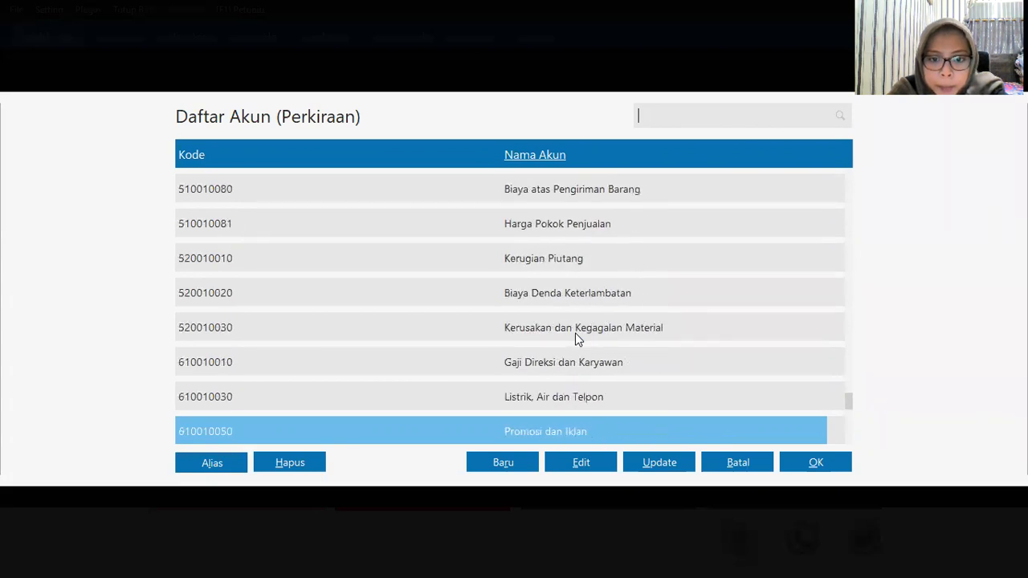
key("Down")
key("Down")
key("Down")
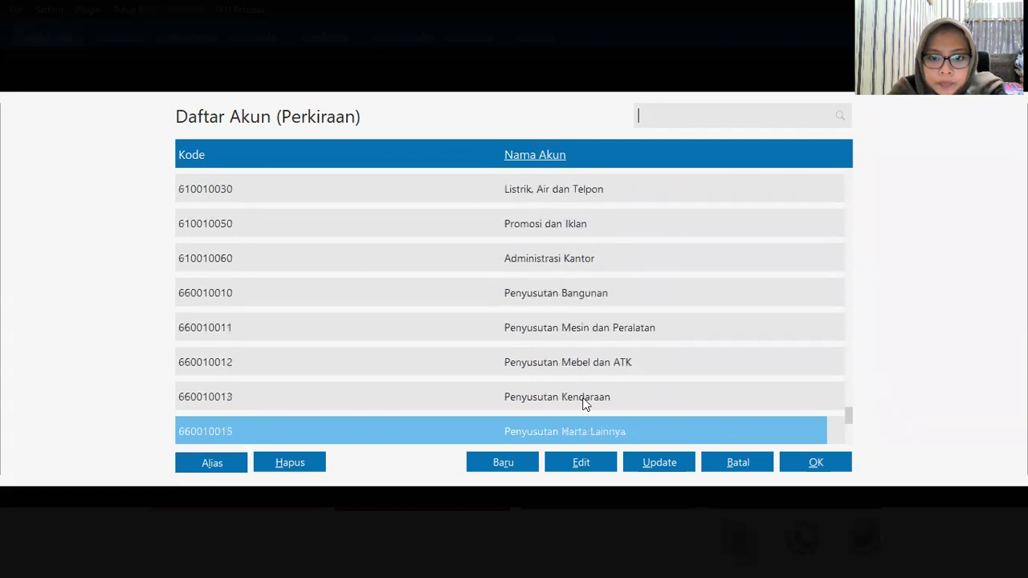
left_click(585, 398)
left_click(827, 464)
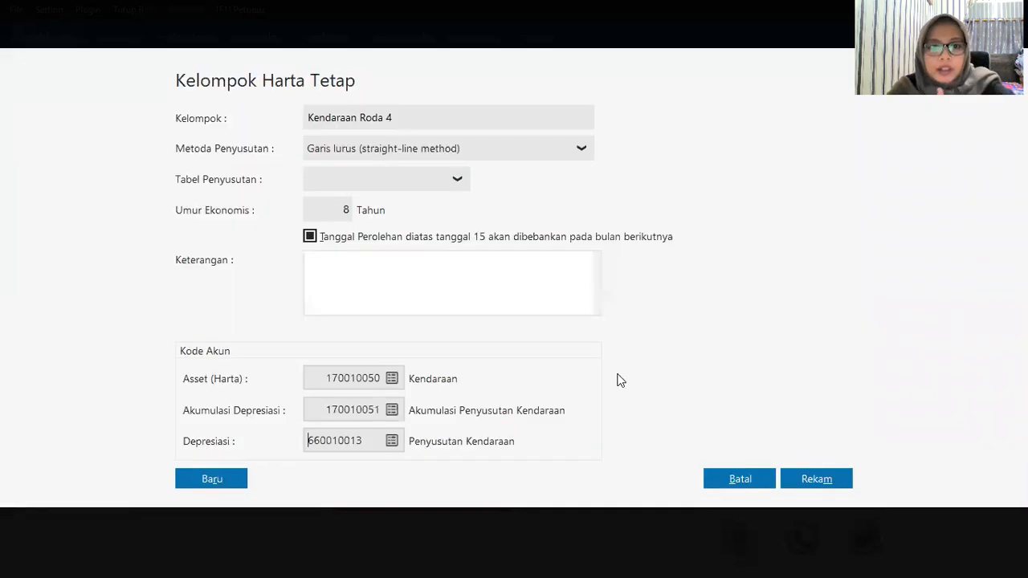
left_click(806, 479)
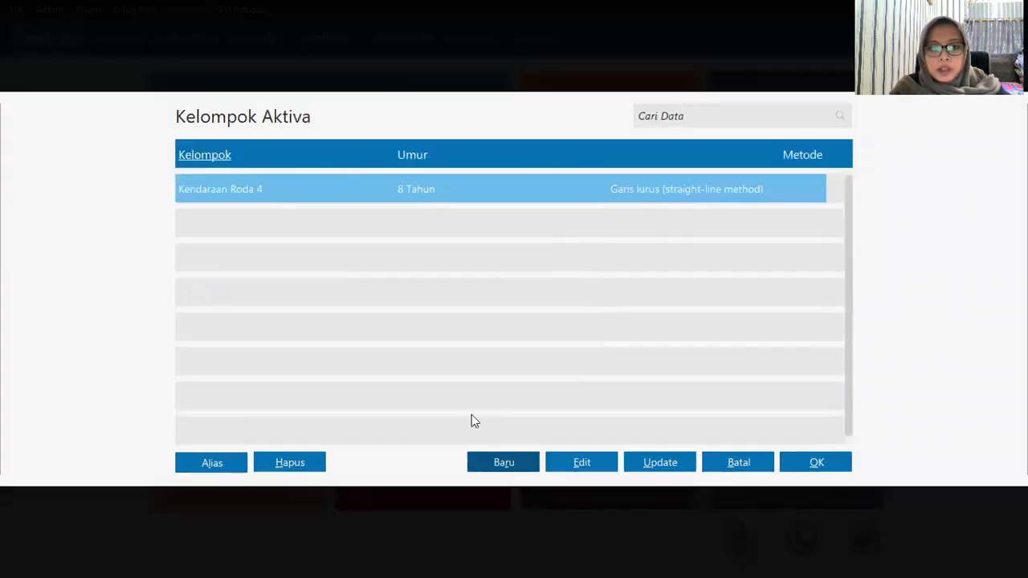
left_click(816, 463)
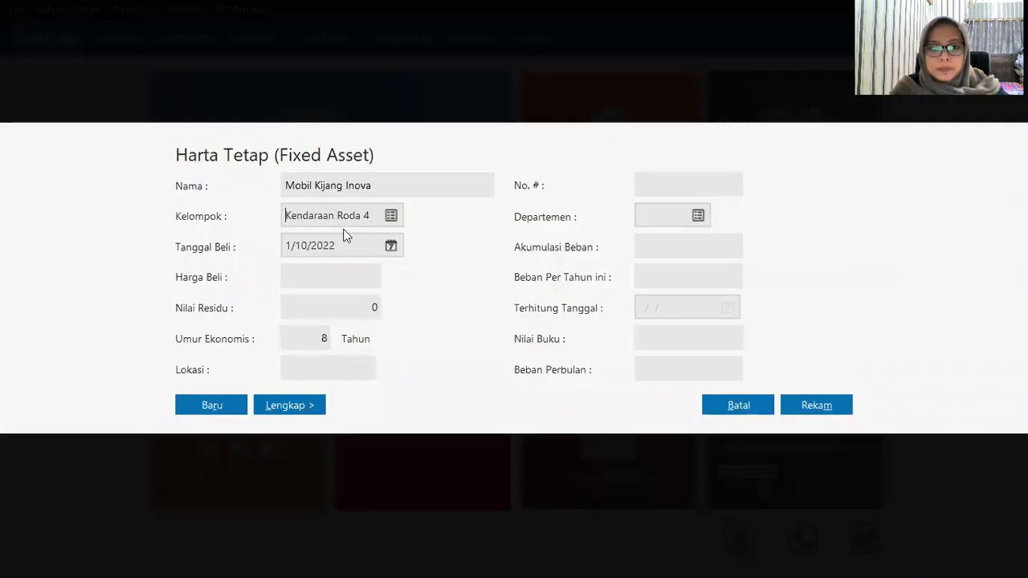
Step: Set the asset's purchase date to 1/5/2019
left_click(391, 246)
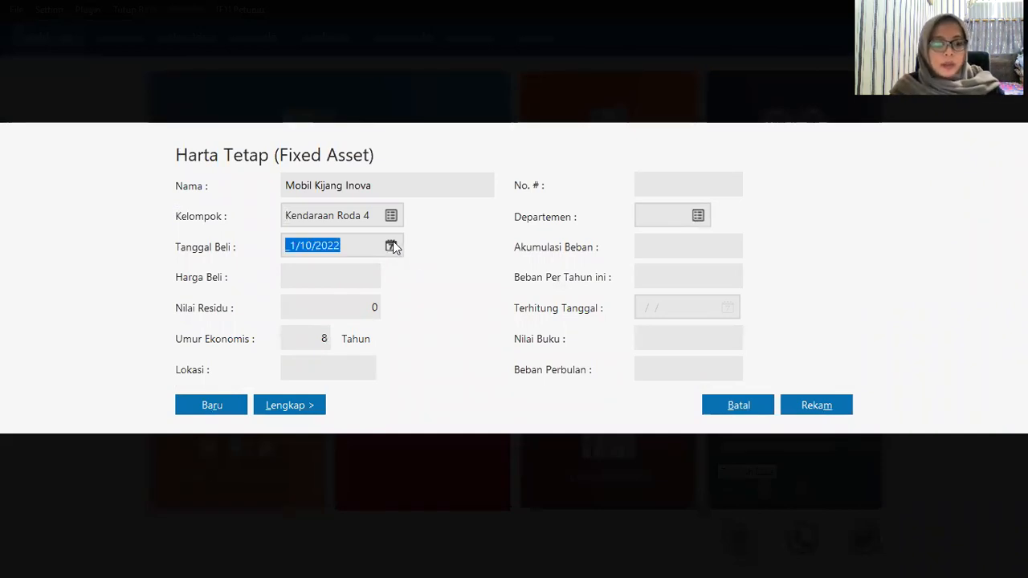
left_click(392, 245)
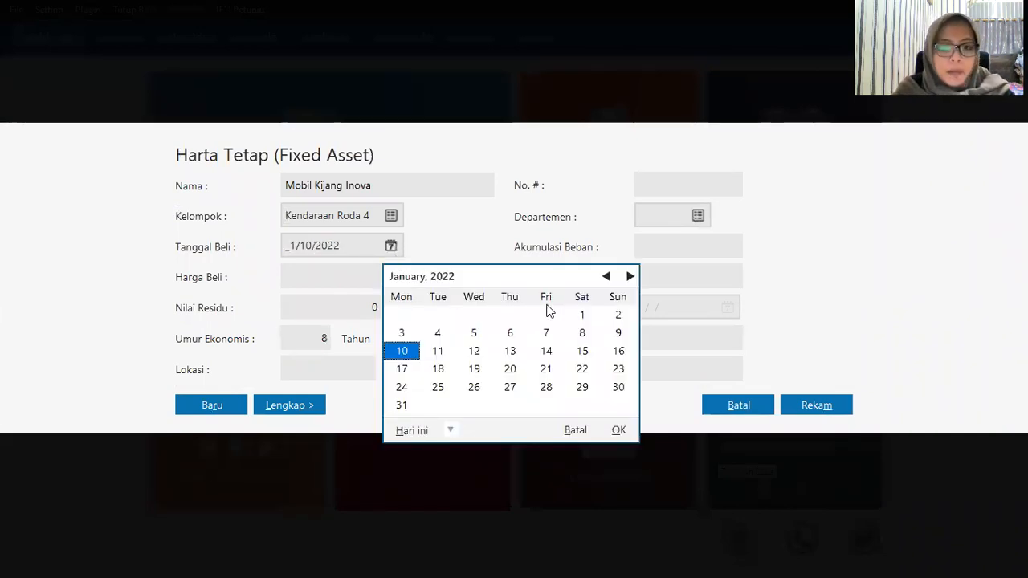
left_click(450, 430)
left_click(493, 388)
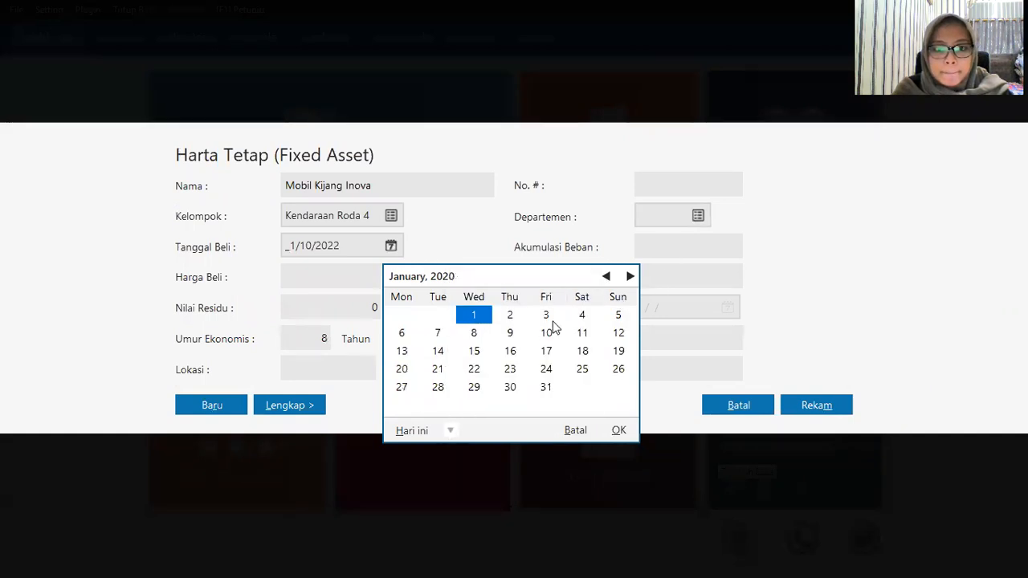
left_click(605, 276)
left_click(605, 276)
left_click(606, 276)
left_click(606, 276)
left_click(605, 276)
left_click(605, 276)
left_click(606, 276)
left_click(605, 276)
left_click(605, 277)
double_click(605, 276)
left_click(606, 276)
left_click(605, 276)
left_click(606, 276)
left_click(606, 276)
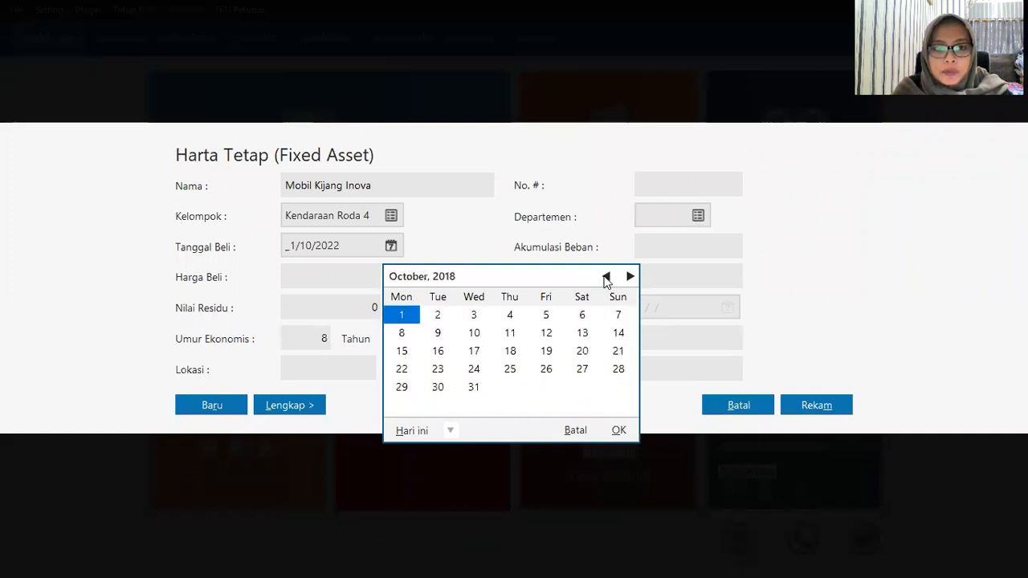
left_click(606, 276)
left_click(630, 276)
left_click(629, 276)
left_click(630, 277)
left_click(630, 276)
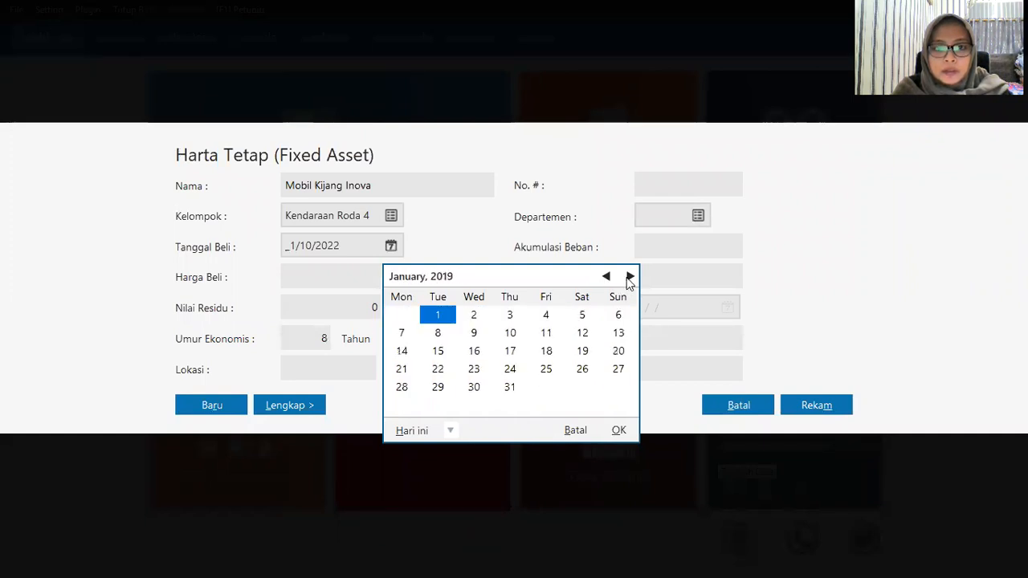
left_click(582, 315)
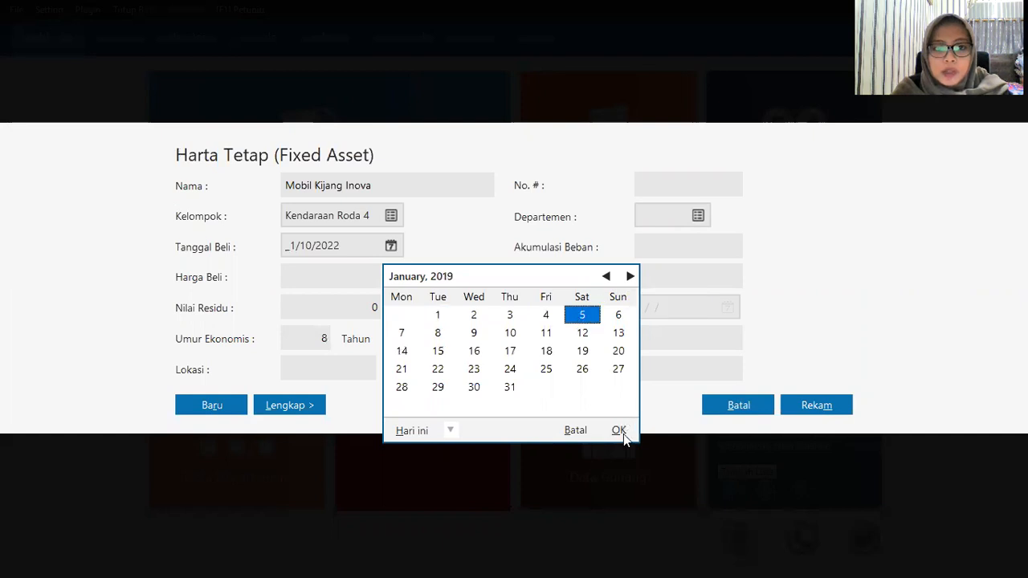
left_click(623, 433)
Step: Enter purchase price 120,000,000 and accumulated expense -12,000,000
left_click(312, 272)
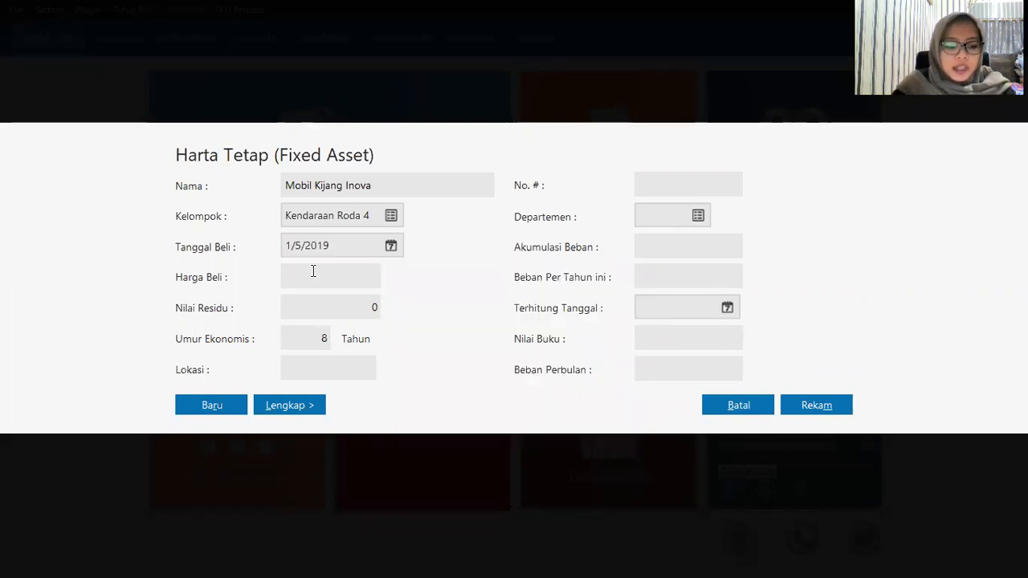
type("120000000")
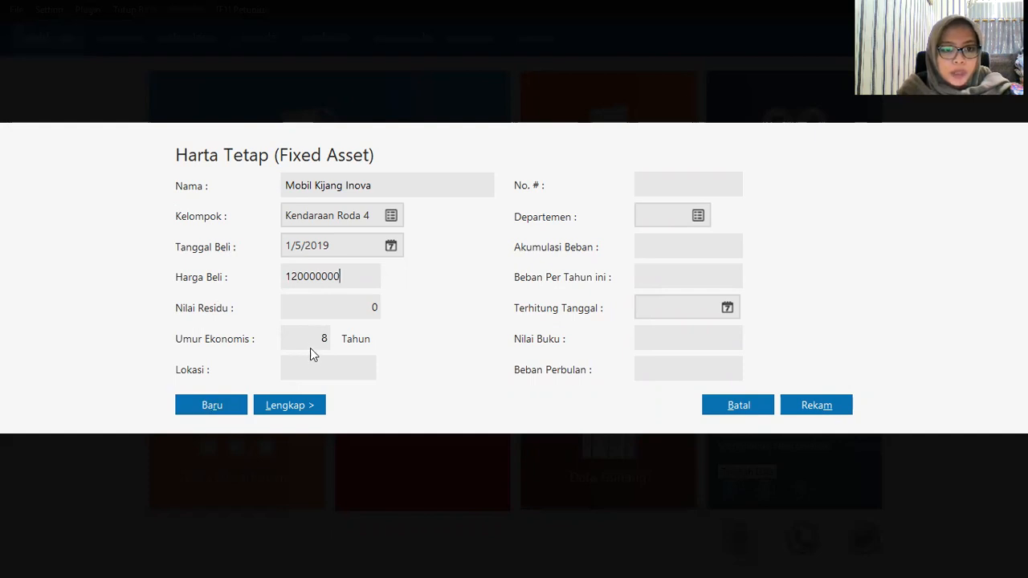
left_click(309, 370)
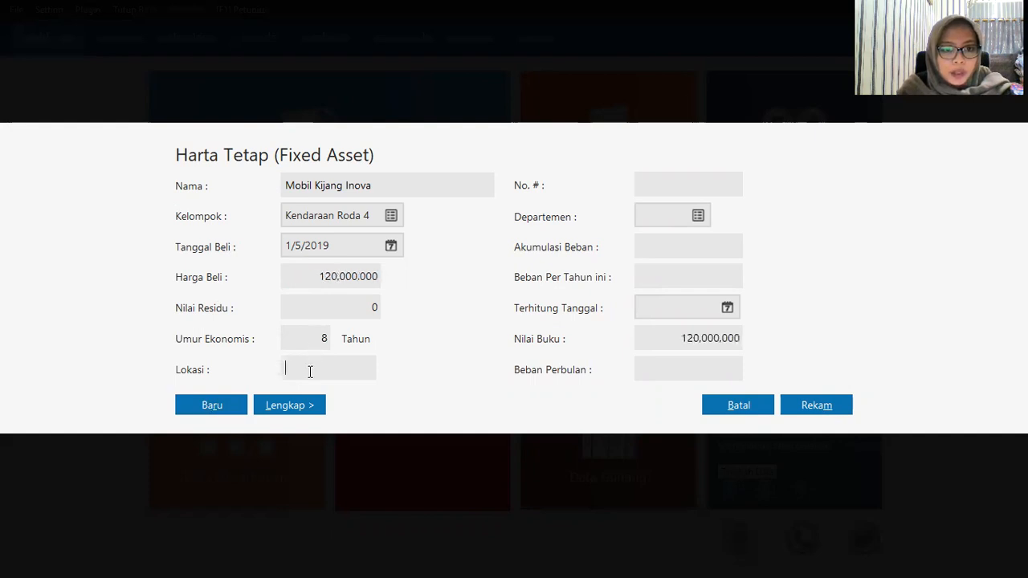
left_click(710, 250)
type("-")
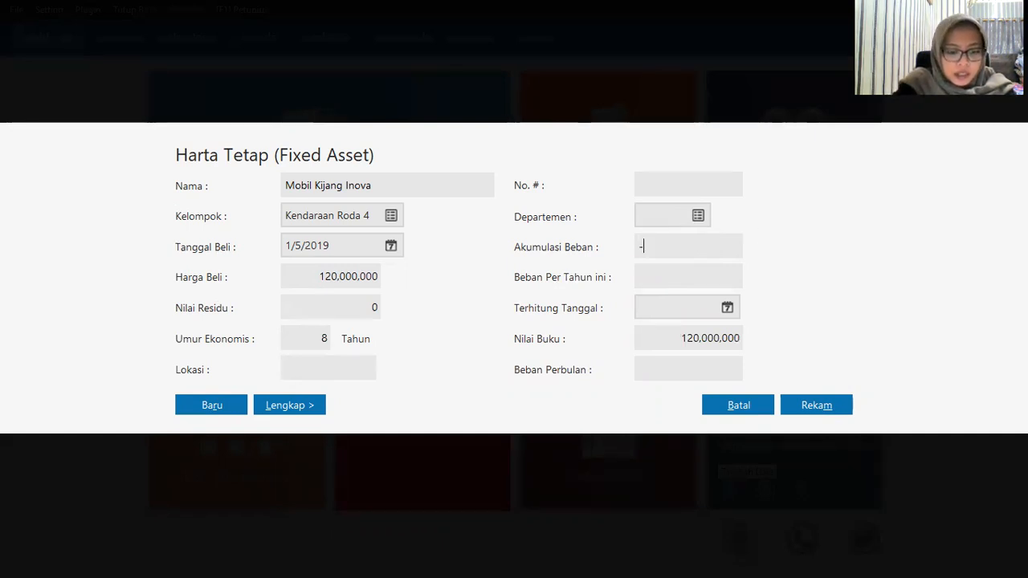
type("12000000")
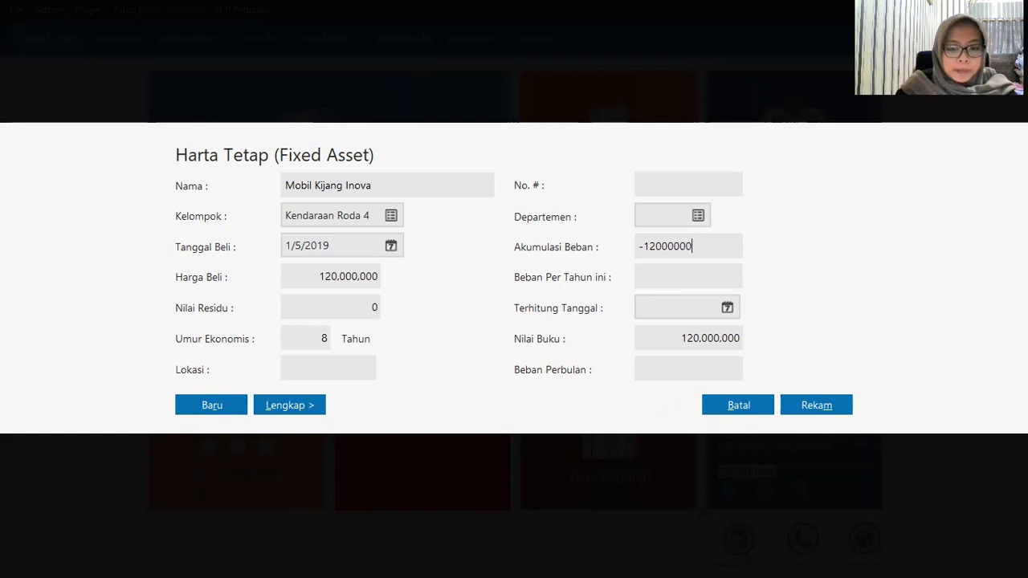
Step: Set the counted-as-of date (Terhitung Tanggal) to 12/31/2019
left_click(719, 310)
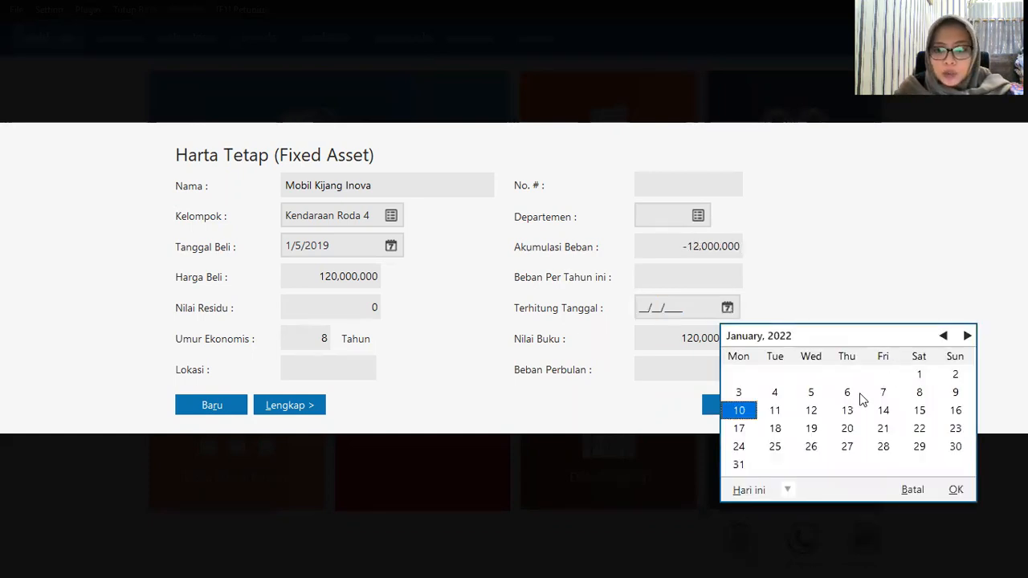
left_click(787, 491)
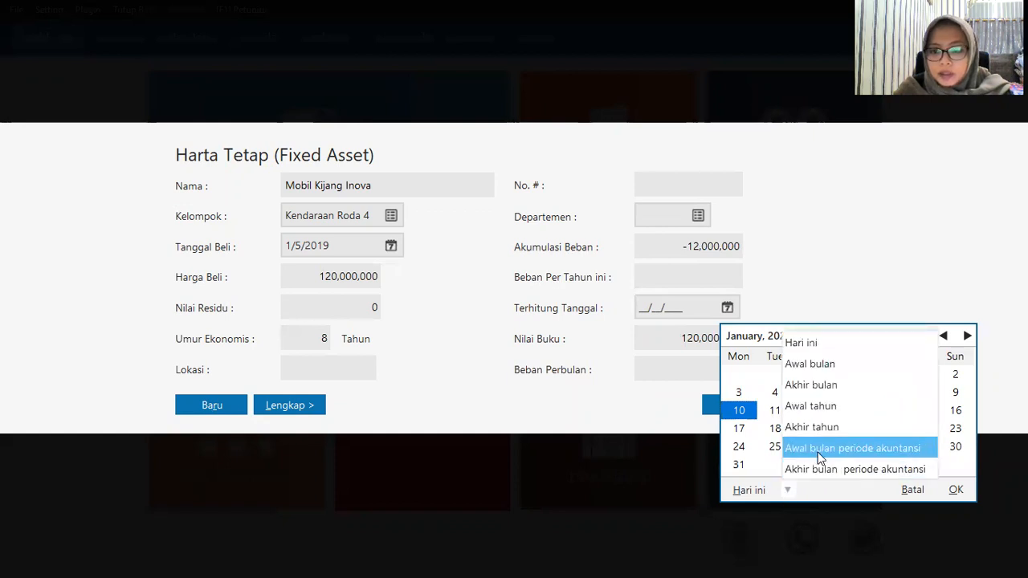
left_click(819, 448)
left_click(943, 336)
left_click(775, 464)
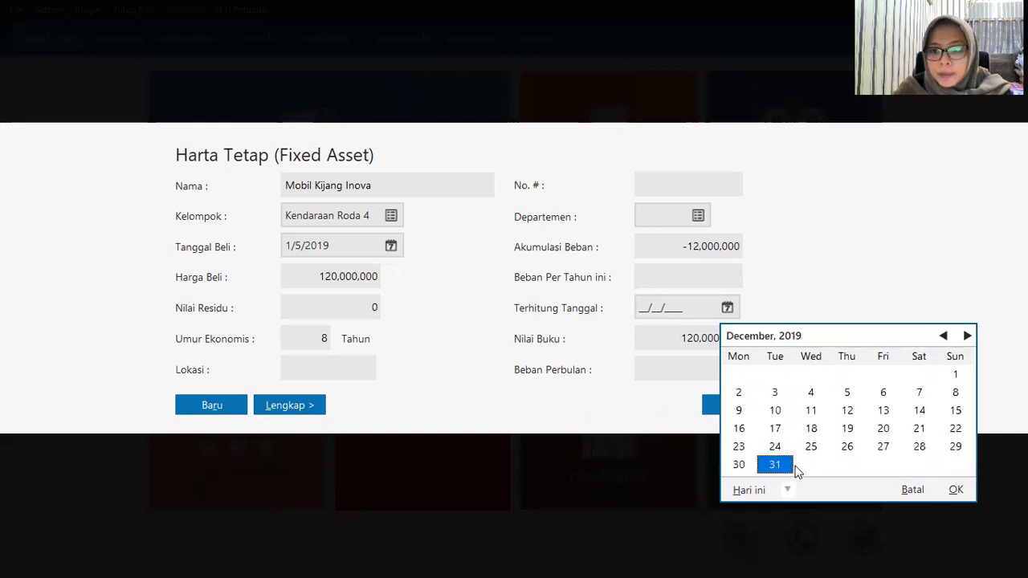
left_click(957, 490)
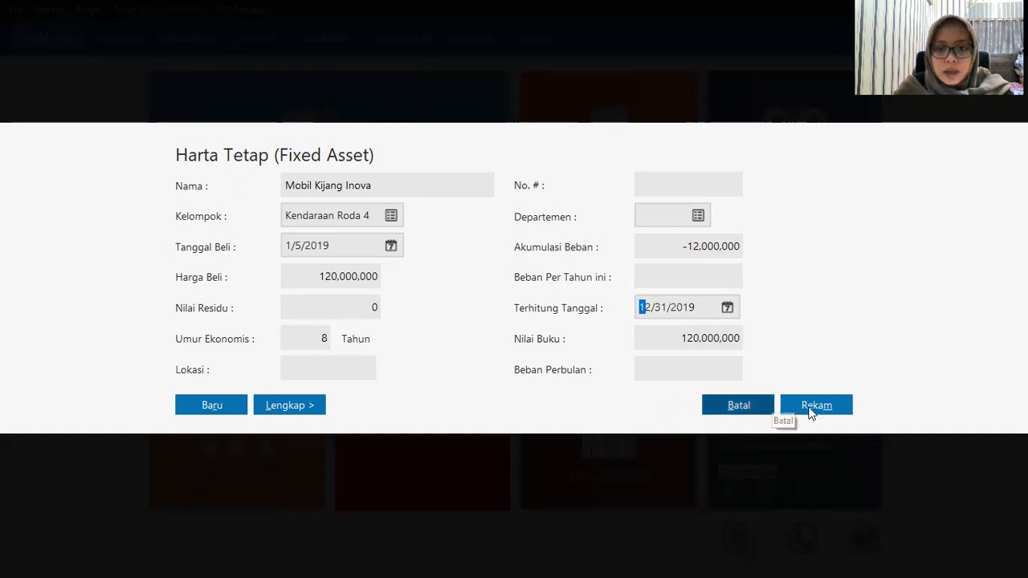
Step: Save Mobil Kijang Inova, accepting automatic accumulated depreciation calculation
left_click(811, 409)
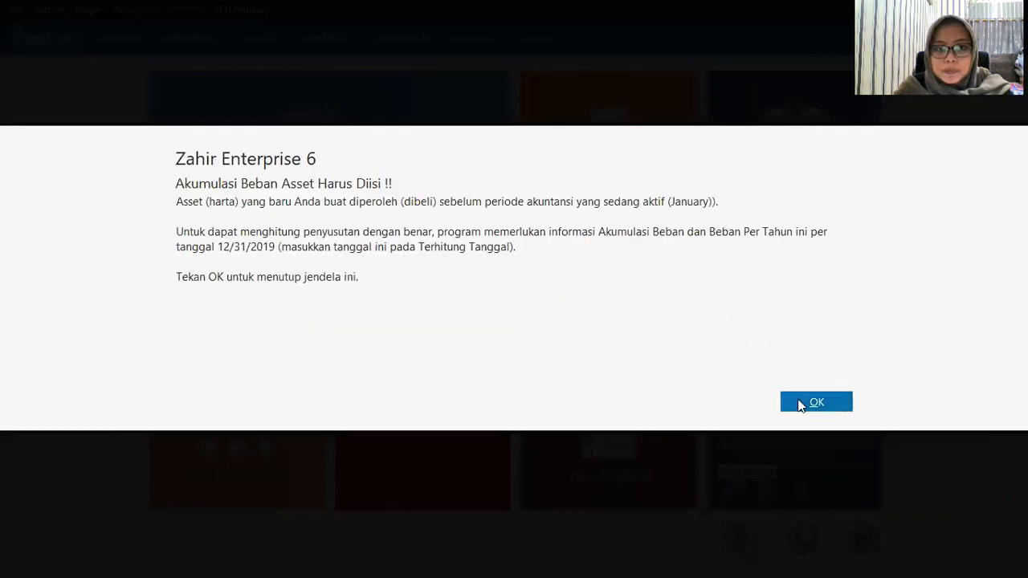
left_click(793, 408)
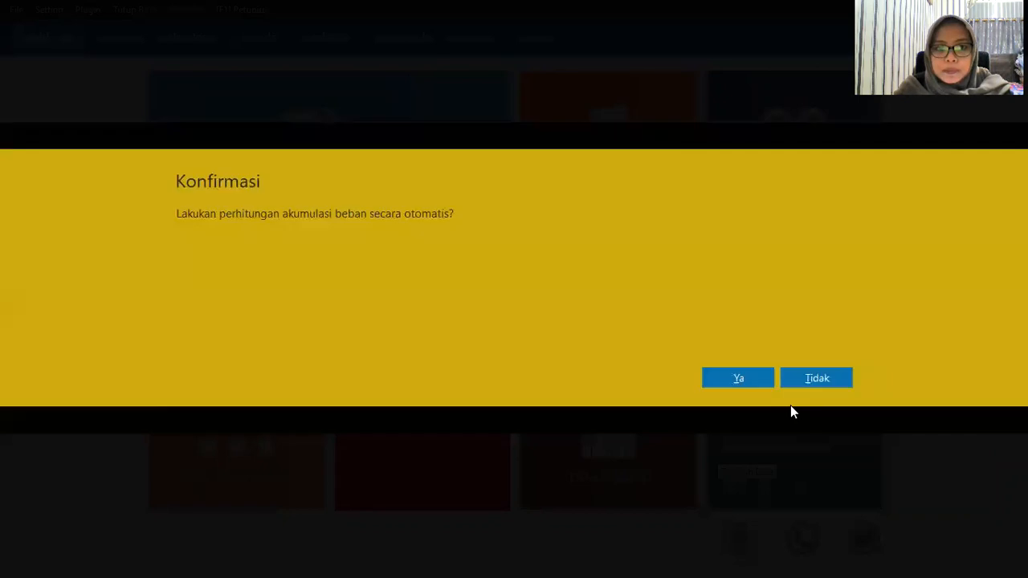
left_click(742, 378)
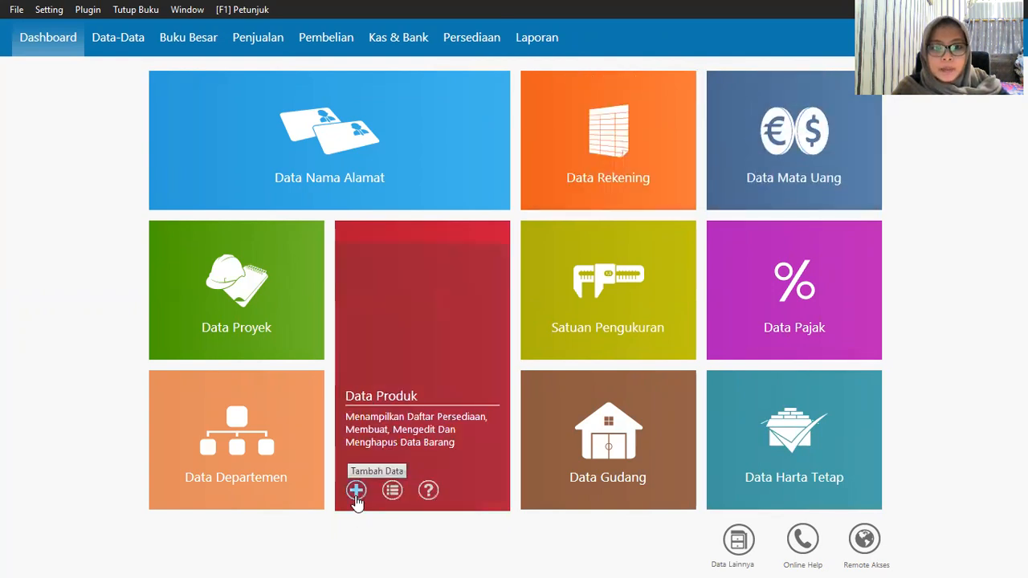
Step: Start a new inventory item and edit the Product 1 item group
left_click(386, 422)
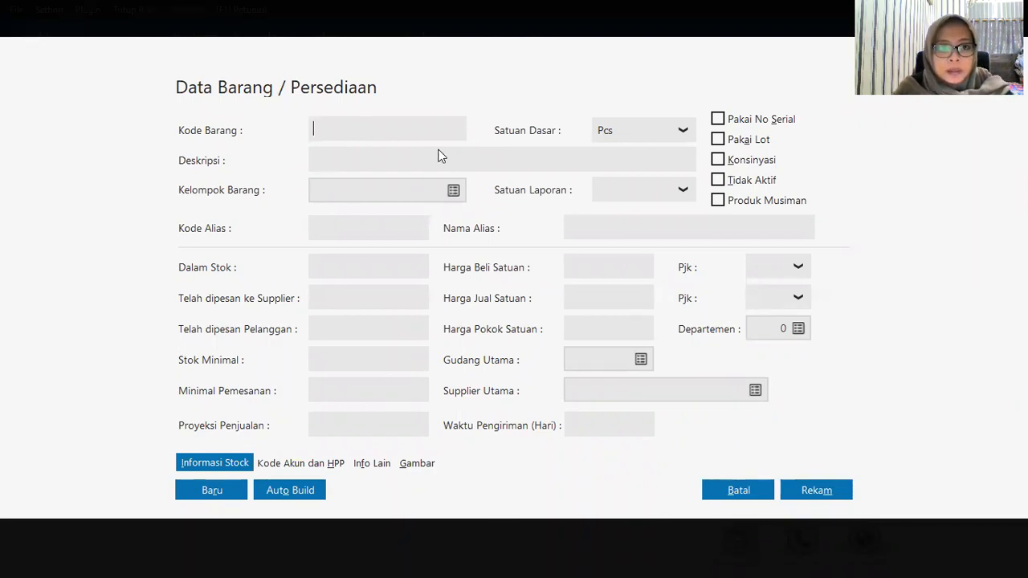
left_click(454, 192)
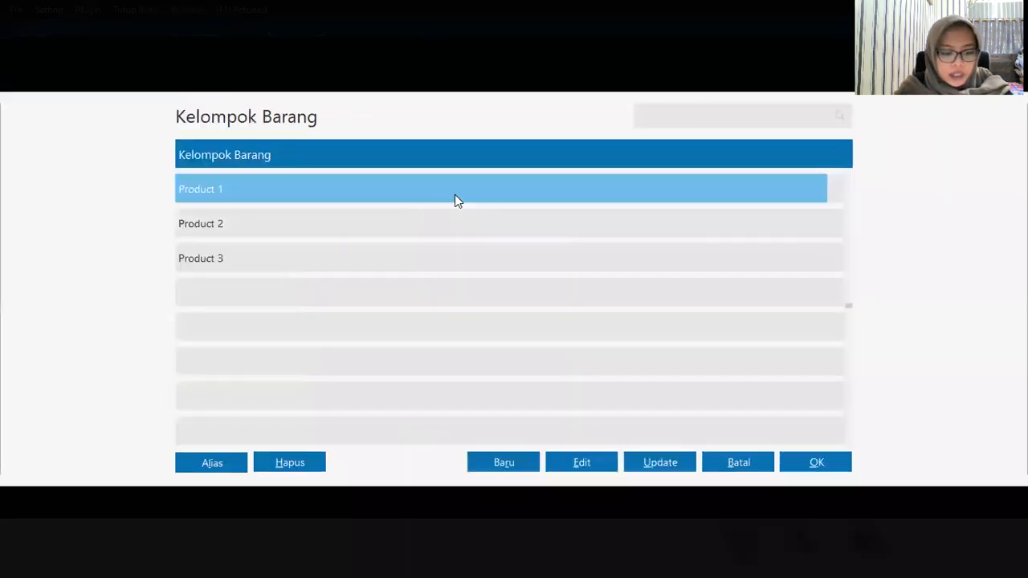
left_click(583, 464)
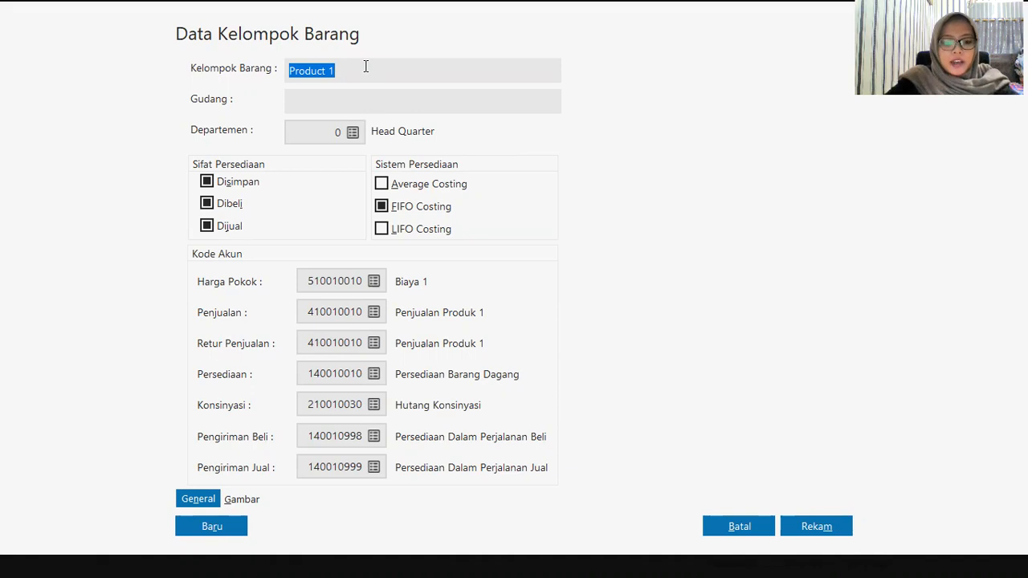
Step: Rename the item group to 'Persediaan Handphone' and browse accounts for its sales account
type("Pers")
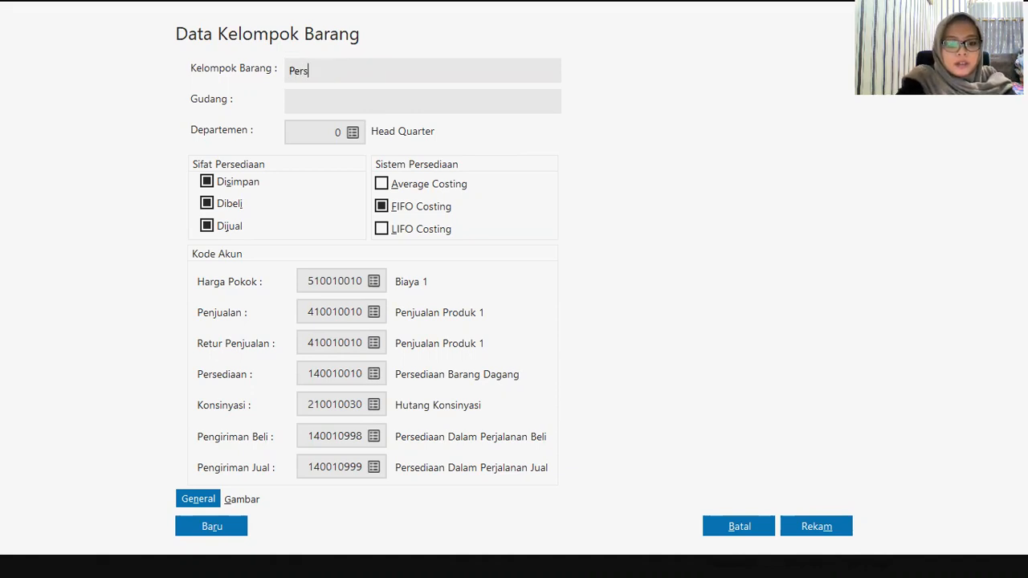
type("ediaan")
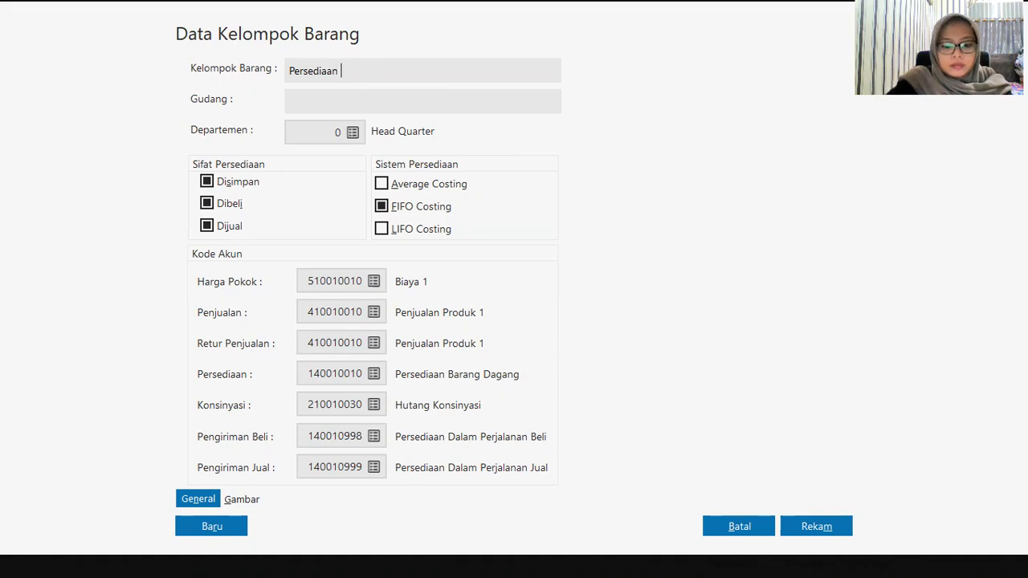
type(" Hand")
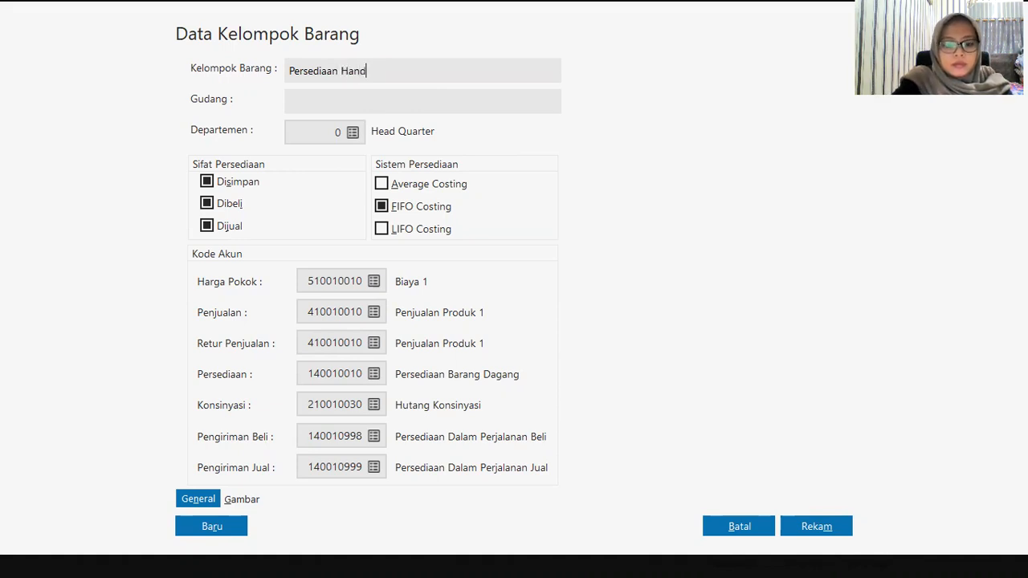
type("phone")
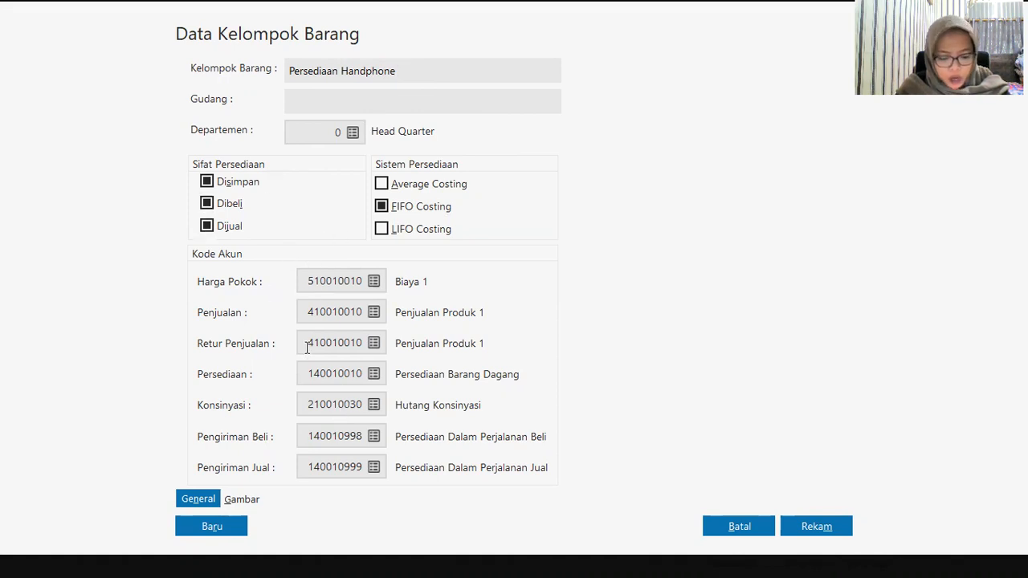
left_click(375, 314)
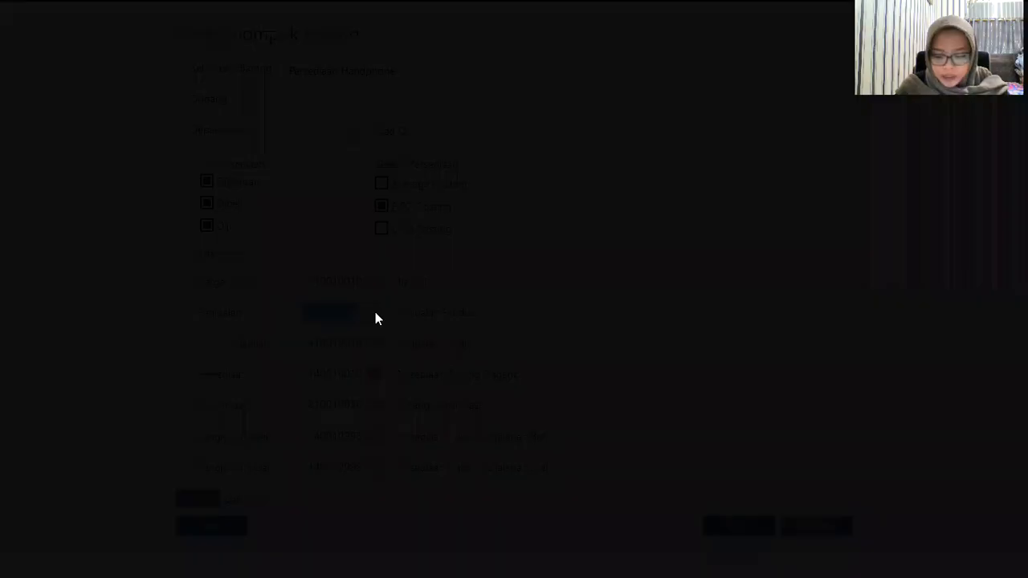
key("Down")
key("Down")
key("Down")
key("Down")
key("Down")
key("Down")
key("Down")
key("Down")
key("Down")
key("Down")
key("Down")
key("Down")
key("Down")
key("Down")
key("Down")
key("Down")
key("Down")
key("Down")
key("Down")
key("Down")
key("Down")
key("Down")
key("Down")
key("Down")
key("Down")
key("Down")
key("Down")
key("Down")
key("Up")
key("Up")
key("Up")
key("Up")
key("Up")
key("Up")
key("Up")
key("Up")
key("Up")
key("Up")
key("Up")
key("Up")
key("Up")
key("Up")
key("Up")
key("Up")
key("Up")
key("Up")
key("Up")
key("Up")
key("Up")
key("Up")
key("Up")
key("Up")
key("Up")
key("Up")
key("Up")
key("Up")
key("Up")
key("Up")
key("Up")
key("Up")
key("Up")
key("Up")
key("Up")
key("Up")
key("Up")
key("Up")
key("Up")
key("Up")
key("Up")
key("Up")
key("Up")
key("Up")
key("Up")
key("Up")
key("Up")
key("Up")
key("Up")
key("Up")
key("Up")
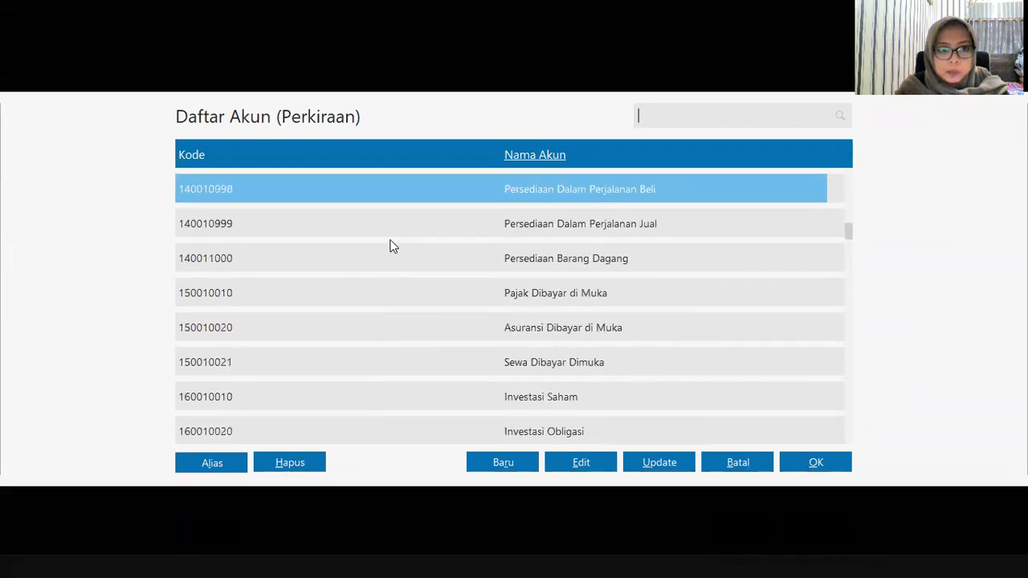
Step: Set both sales and sales-return accounts to 140011000 Persediaan Barang Dagang
left_click(470, 255)
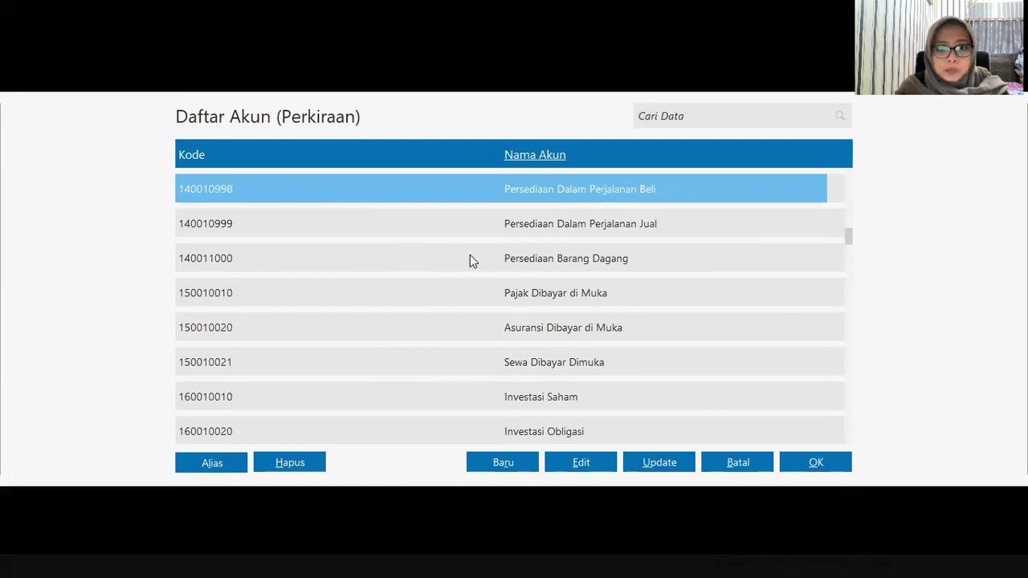
left_click(819, 466)
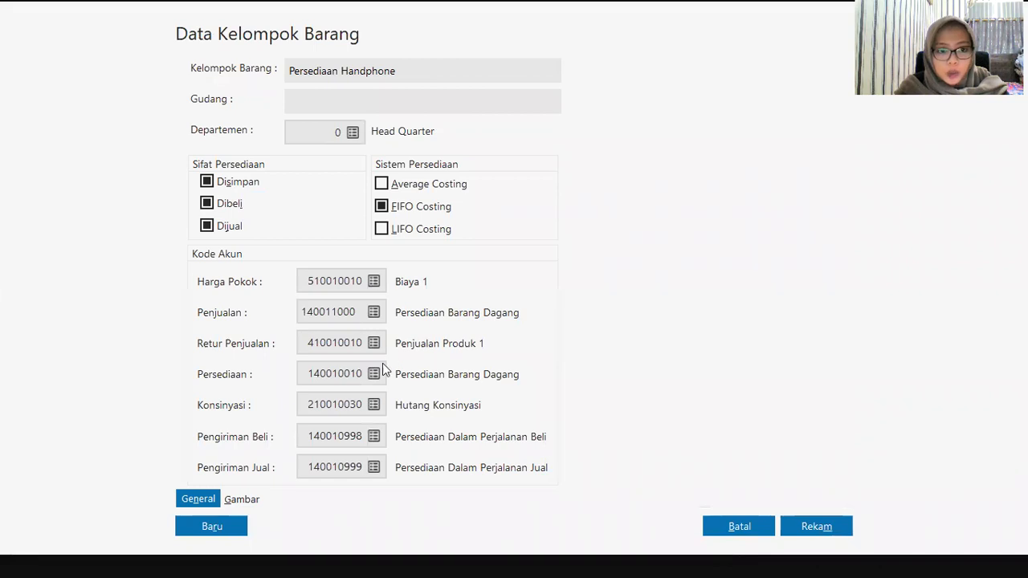
left_click(372, 343)
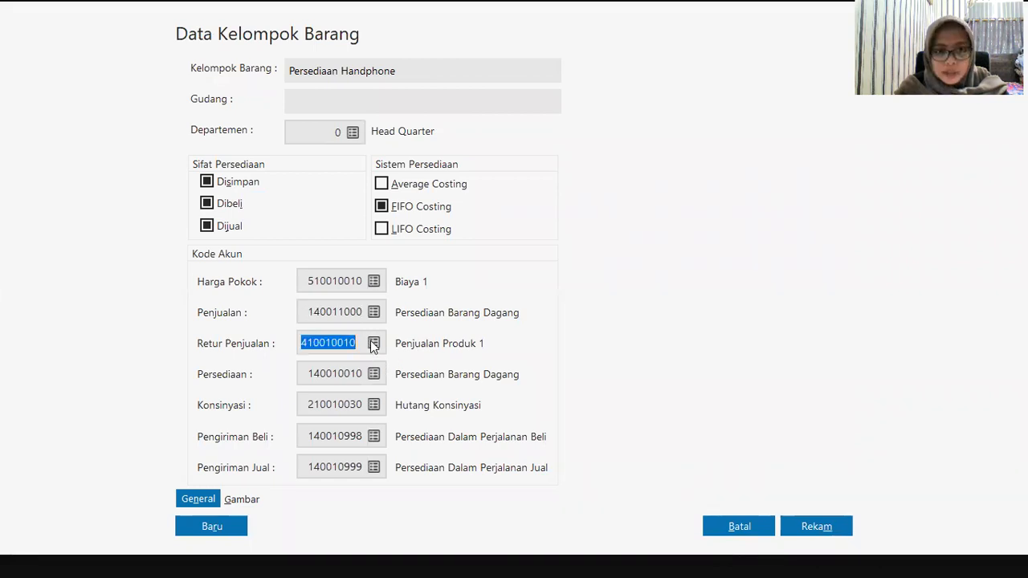
key("Up")
key("Up")
key("Up")
key("Up")
key("Up")
key("Up")
key("Up")
key("Up")
key("Up")
key("Up")
key("Up")
key("Up")
key("Up")
key("Up")
key("Up")
key("Up")
key("Up")
key("Up")
key("Up")
key("Up")
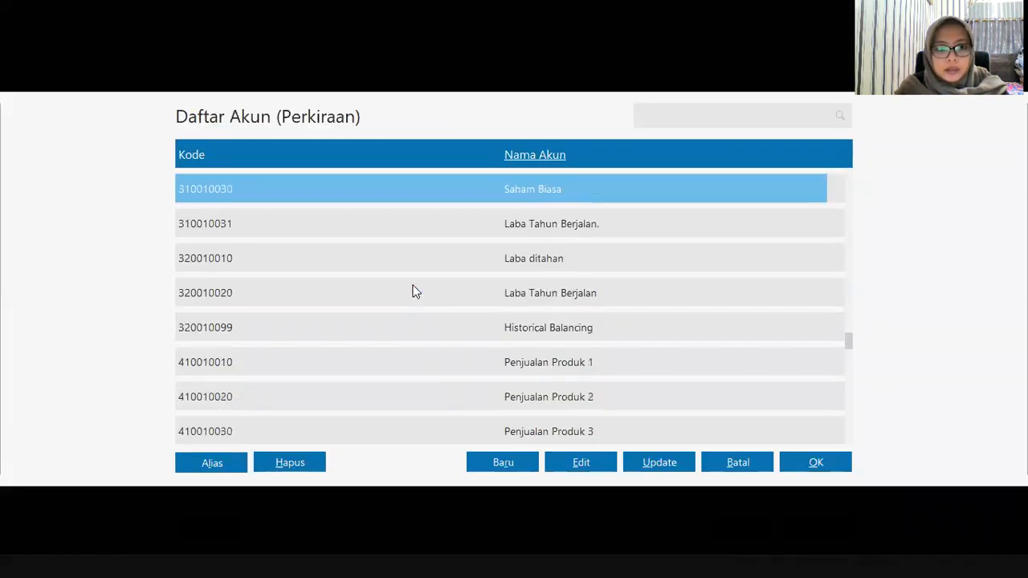
key("Up")
key("Up")
key("Up")
key("Up")
key("Up")
key("Up")
key("Up")
key("Up")
key("Up")
key("Up")
key("Up")
key("Up")
key("Up")
key("Up")
key("Up")
key("Up")
key("Up")
key("Up")
key("Up")
key("Up")
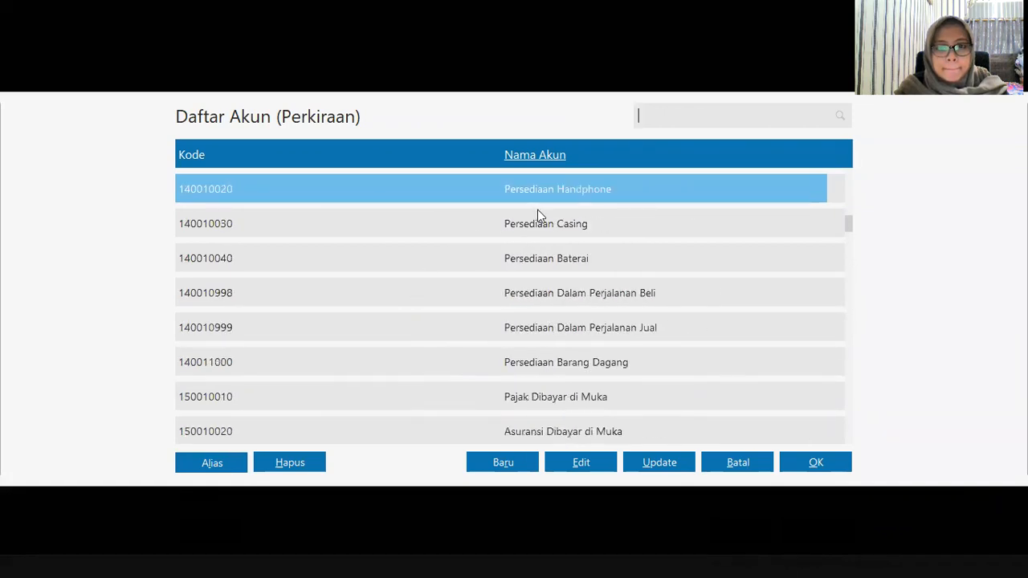
left_click(561, 359)
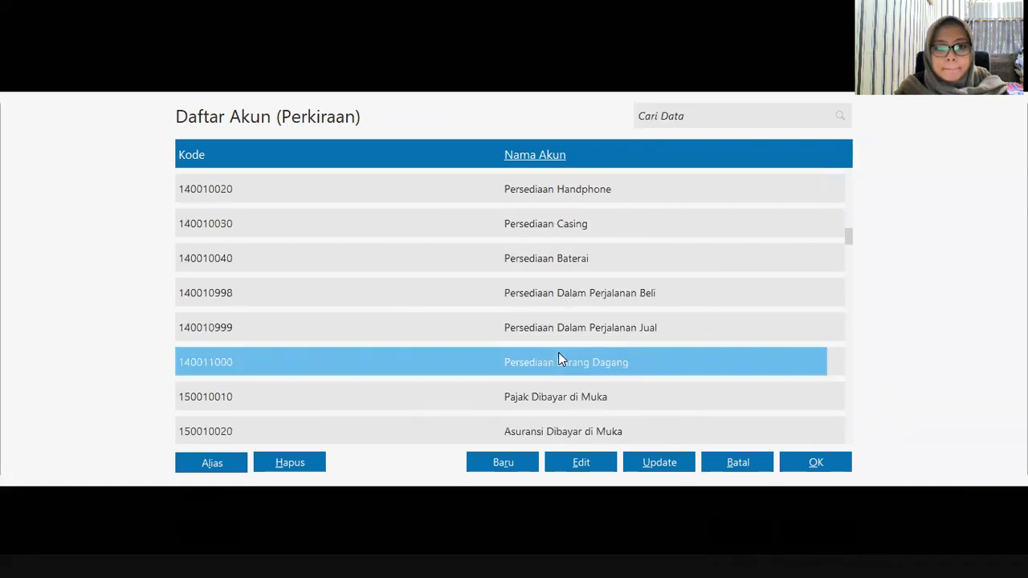
left_click(814, 463)
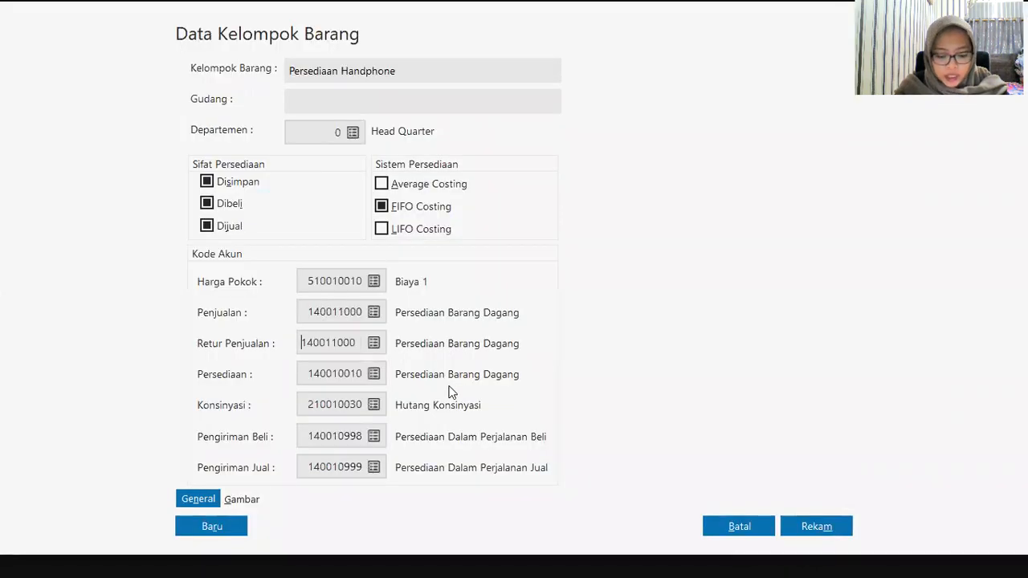
Step: Set inventory account 140010020 Persediaan Handphone, save, and apply the accounts to all group products
key("Tab")
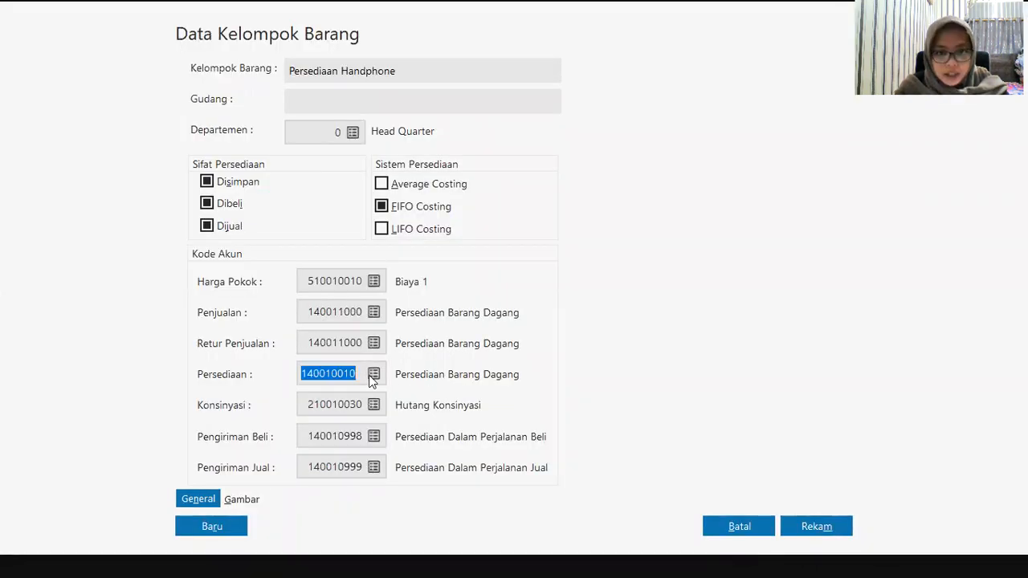
left_click(374, 374)
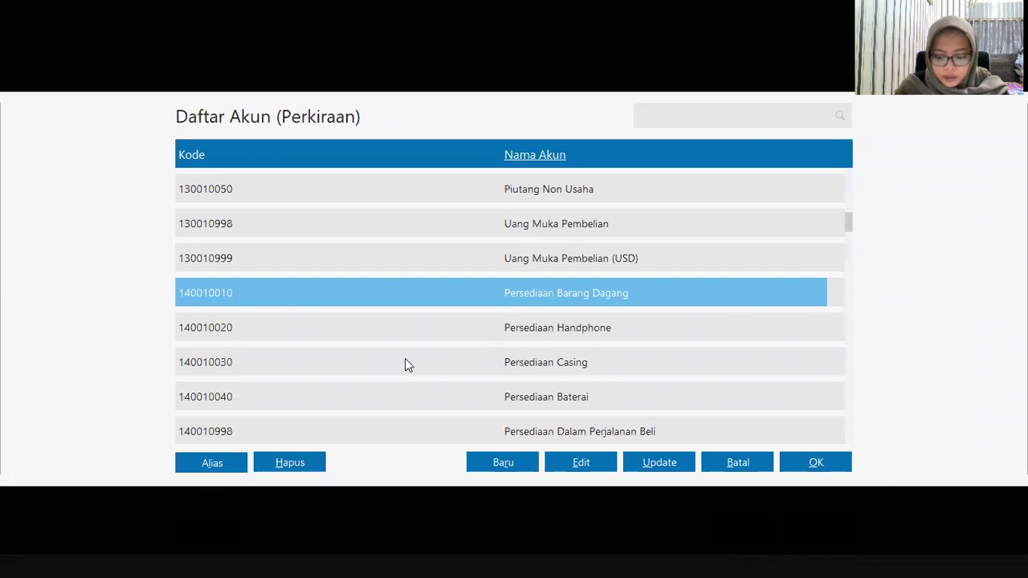
left_click(498, 326)
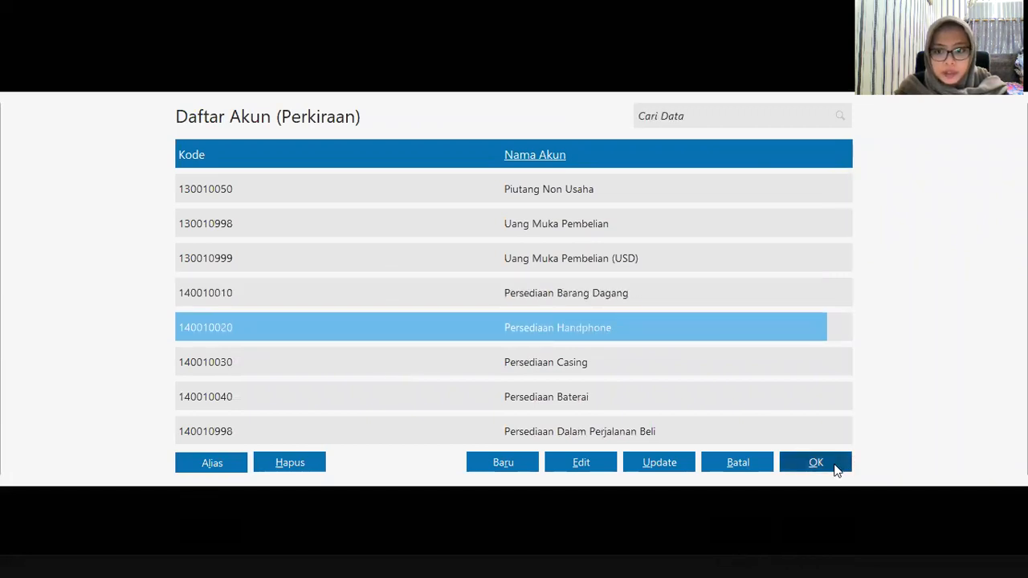
left_click(836, 469)
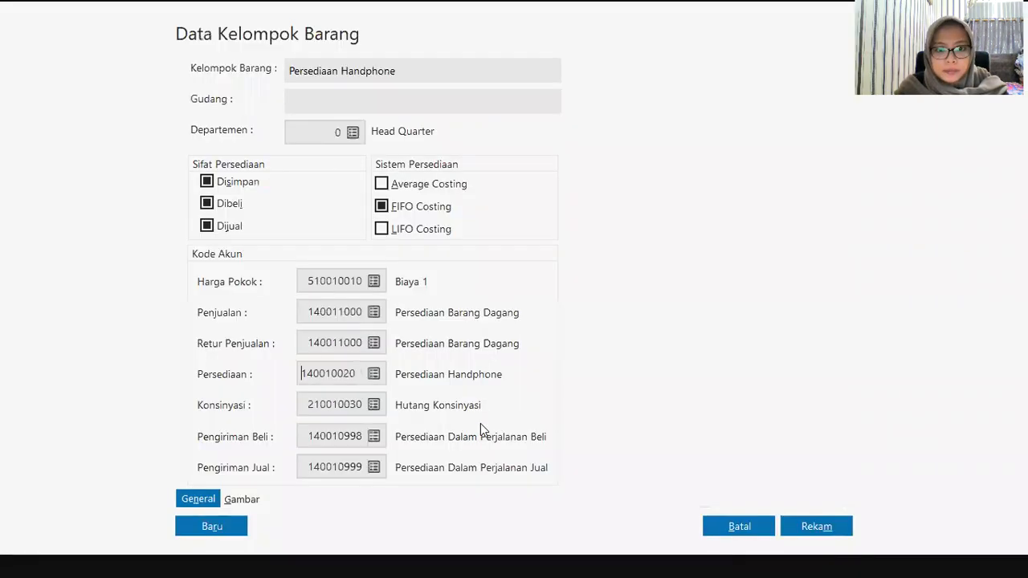
left_click(813, 528)
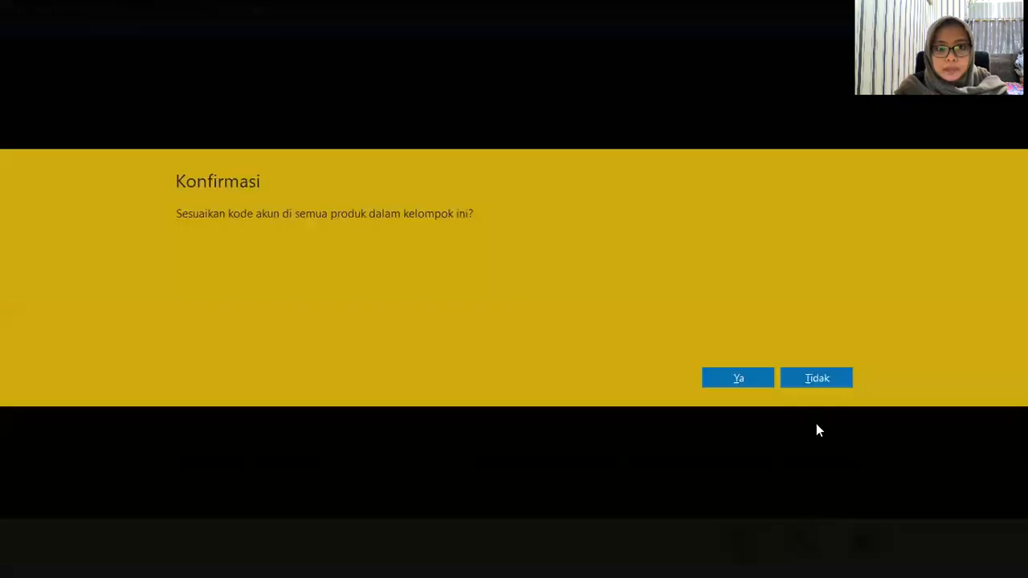
left_click(763, 380)
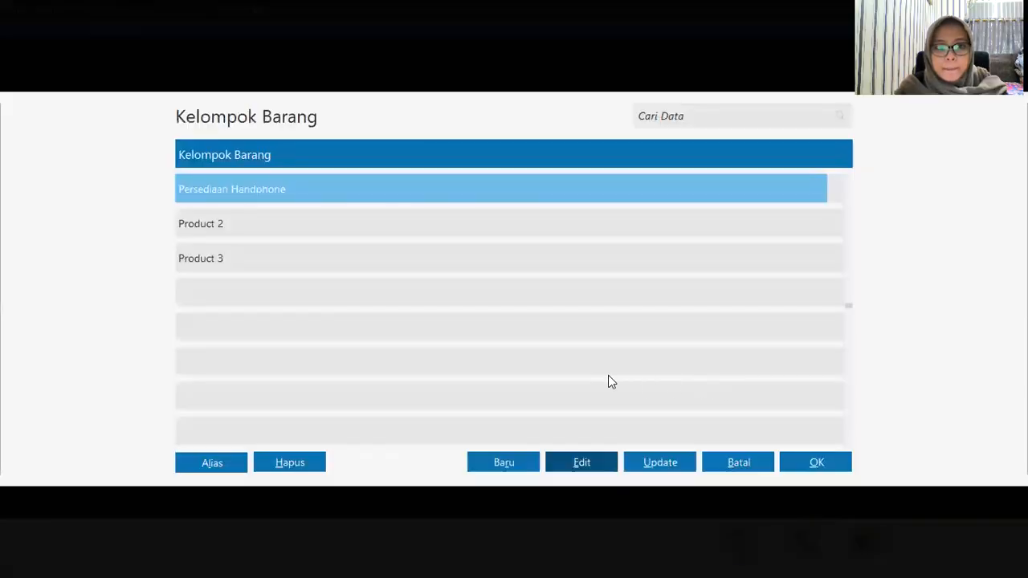
Step: Rename the Product 2 item group to 'Persediaan Casing'
left_click(244, 231)
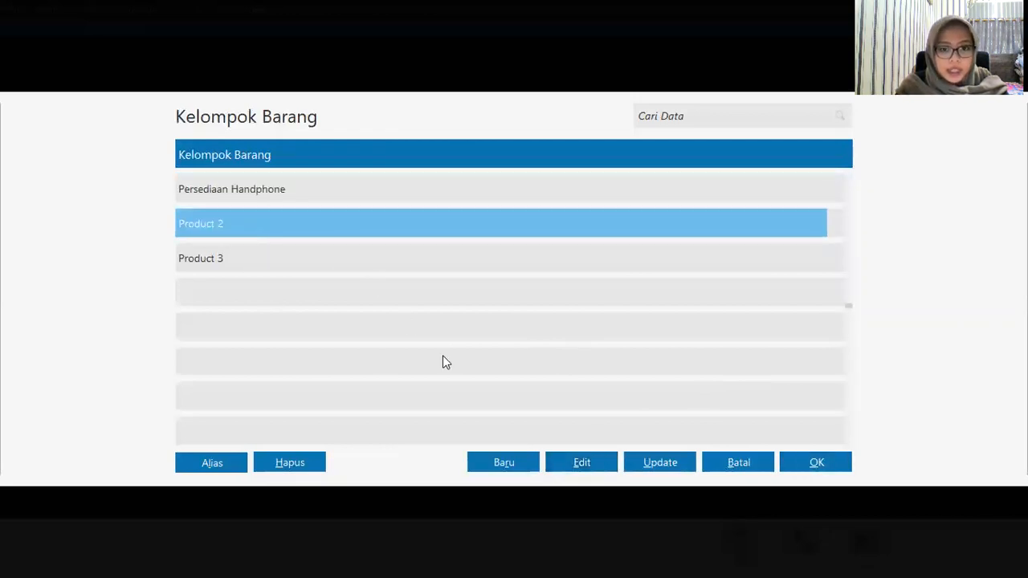
left_click(582, 465)
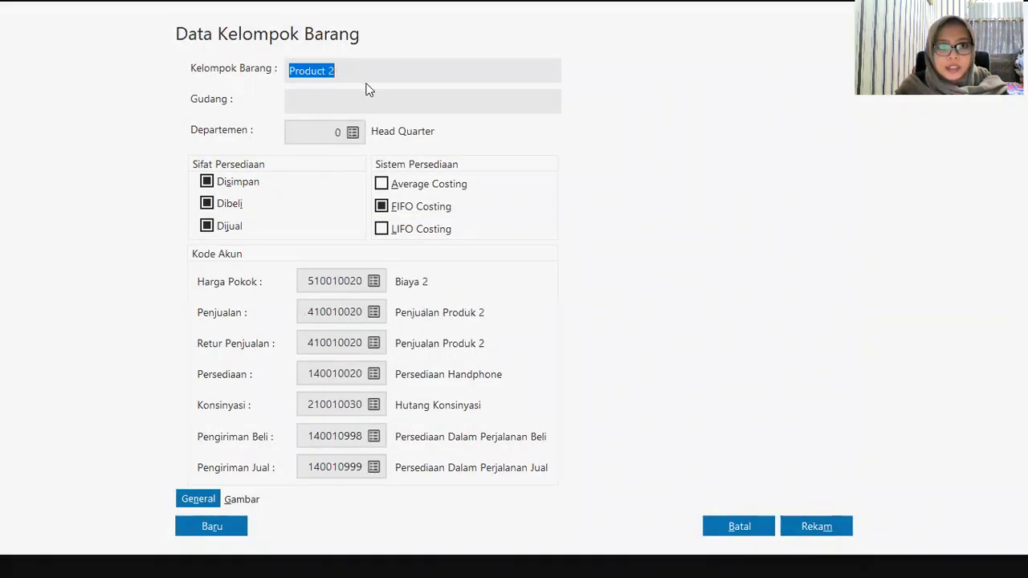
type("Pe")
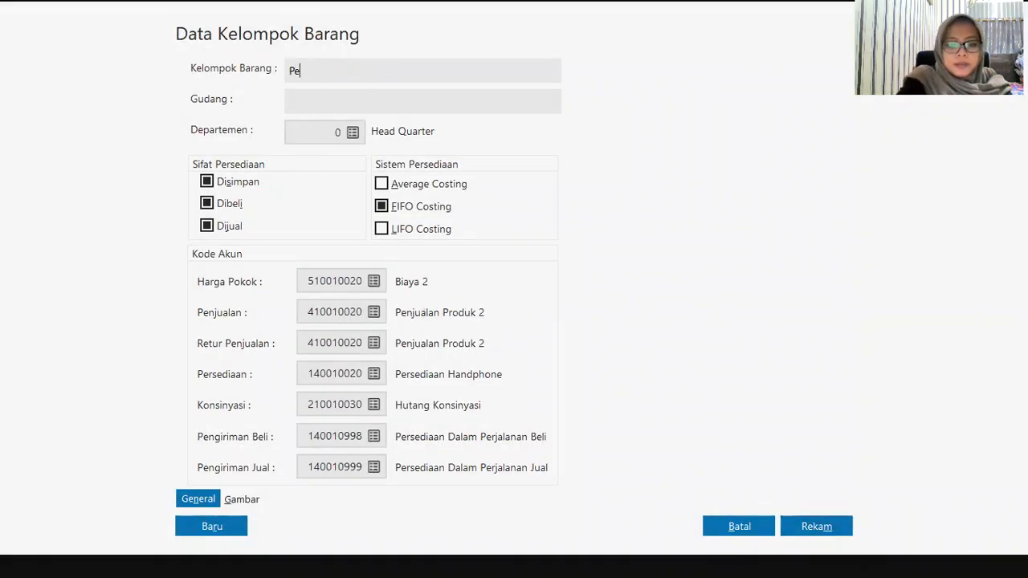
type("rsed")
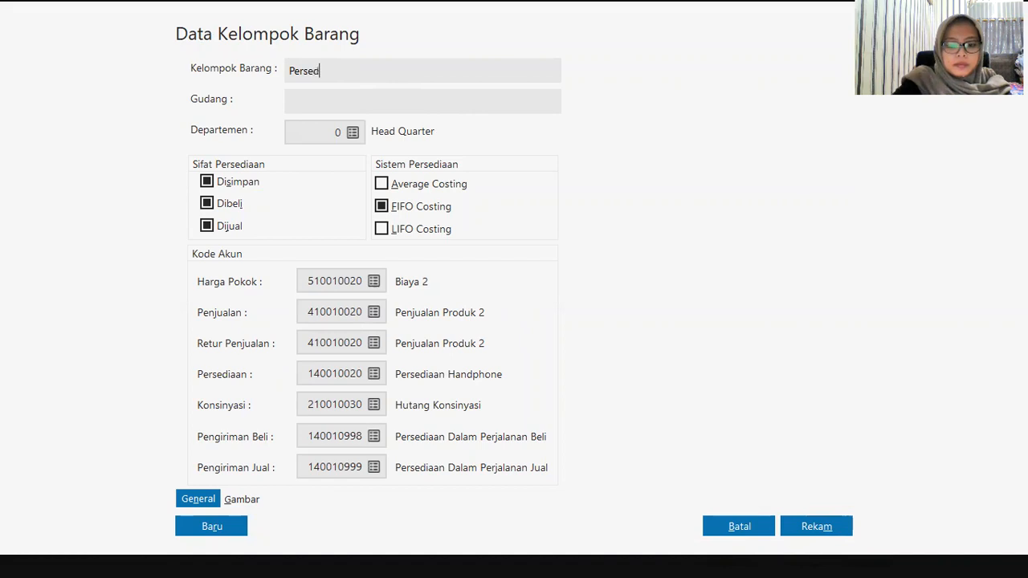
type("iaan Cas")
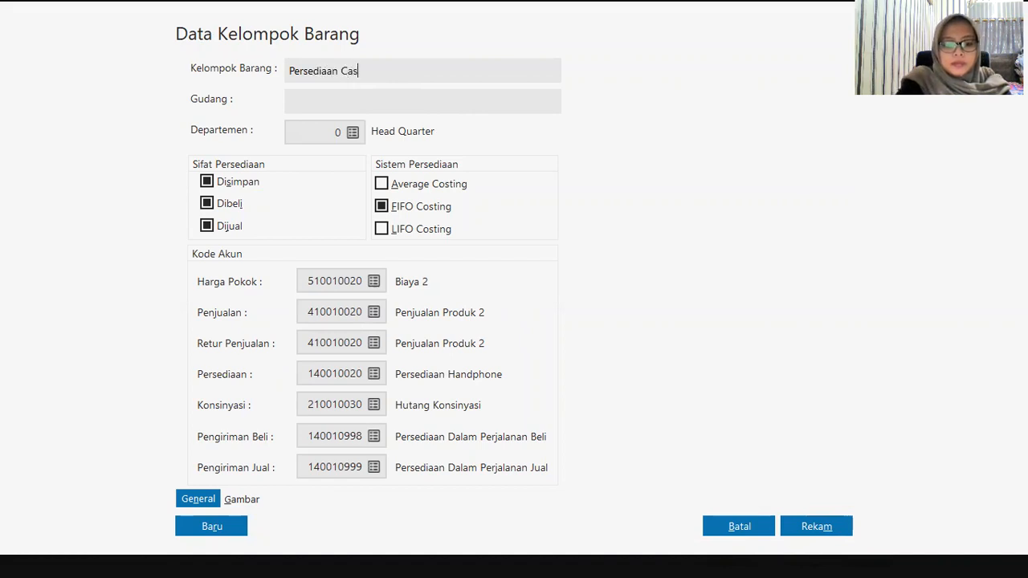
type("ing")
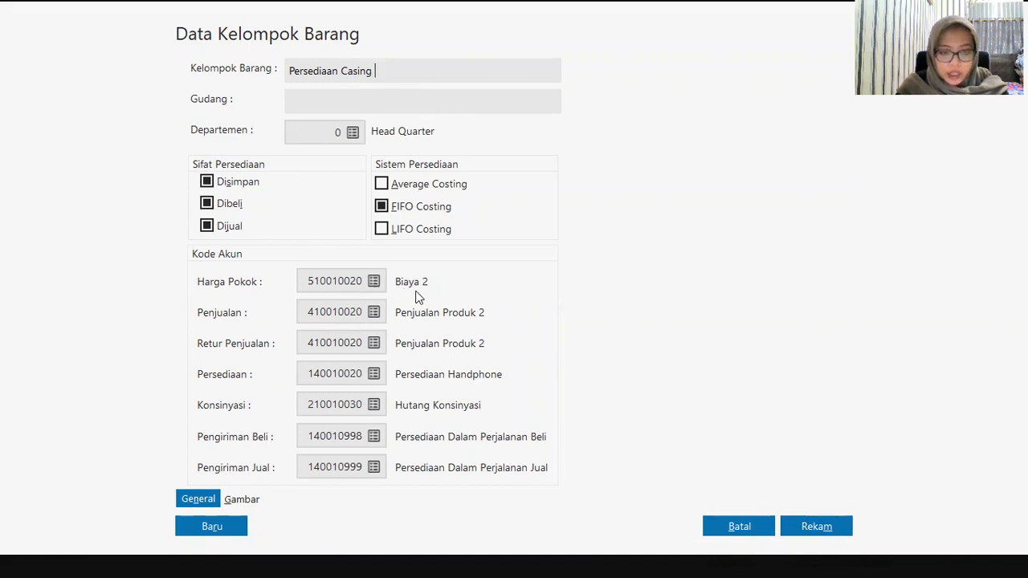
Step: Set the casing group's cost account to 510010081 Harga Pokok Penjualan
left_click(374, 281)
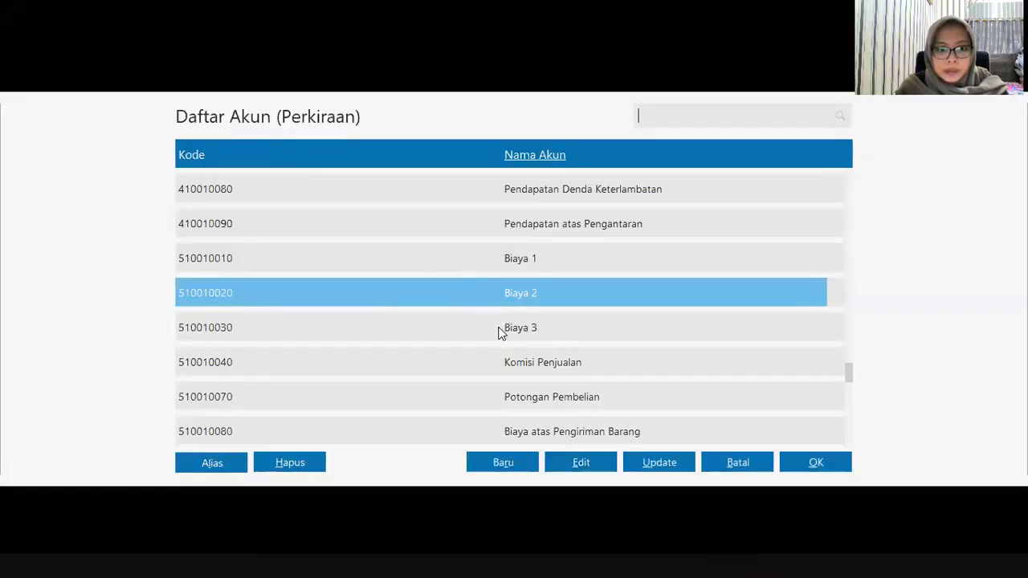
key("Down")
key("Down")
key("Down")
key("Down")
scroll(489, 340, "down", 3)
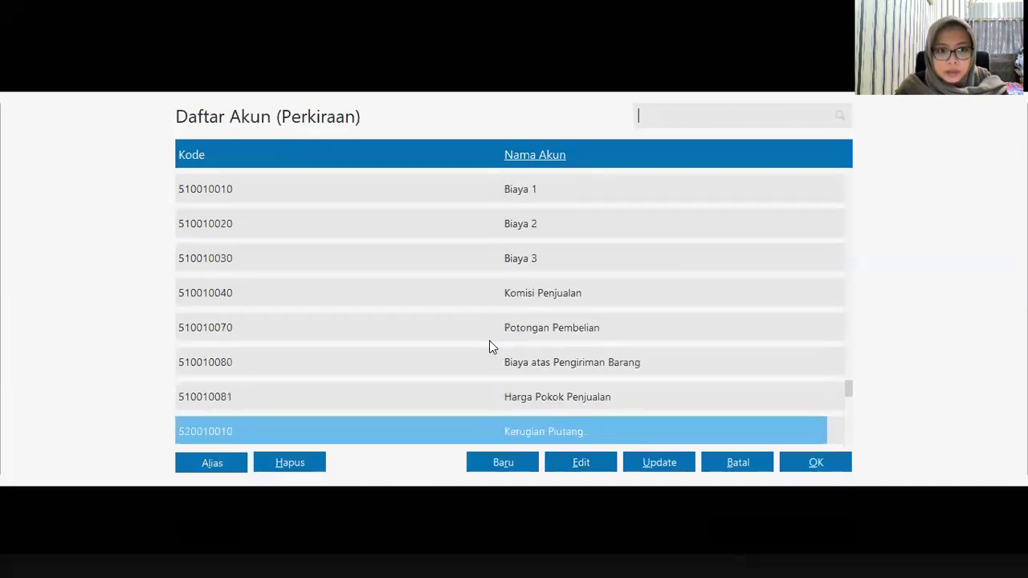
scroll(490, 340, "up", 10)
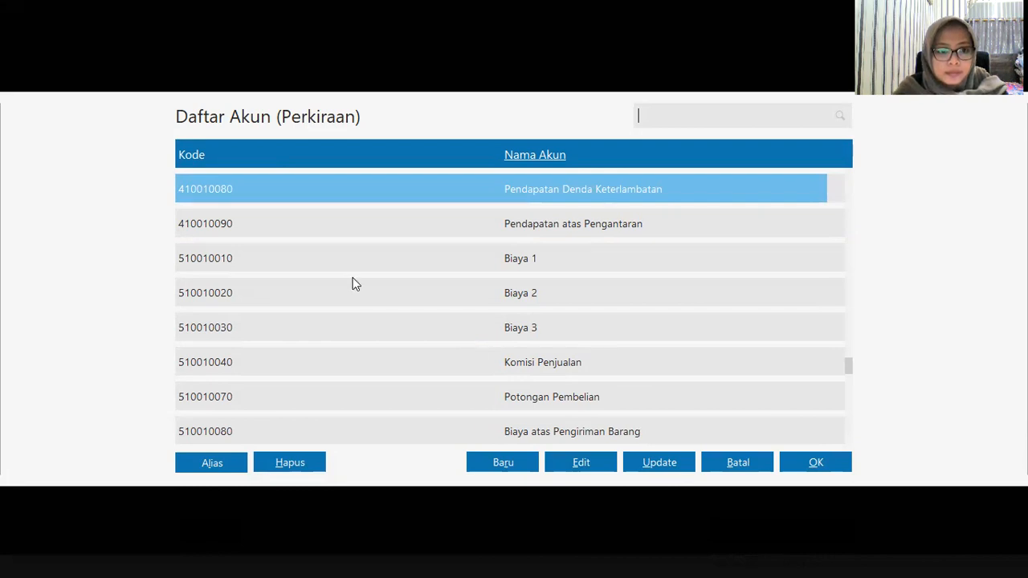
scroll(357, 267, "down", 6)
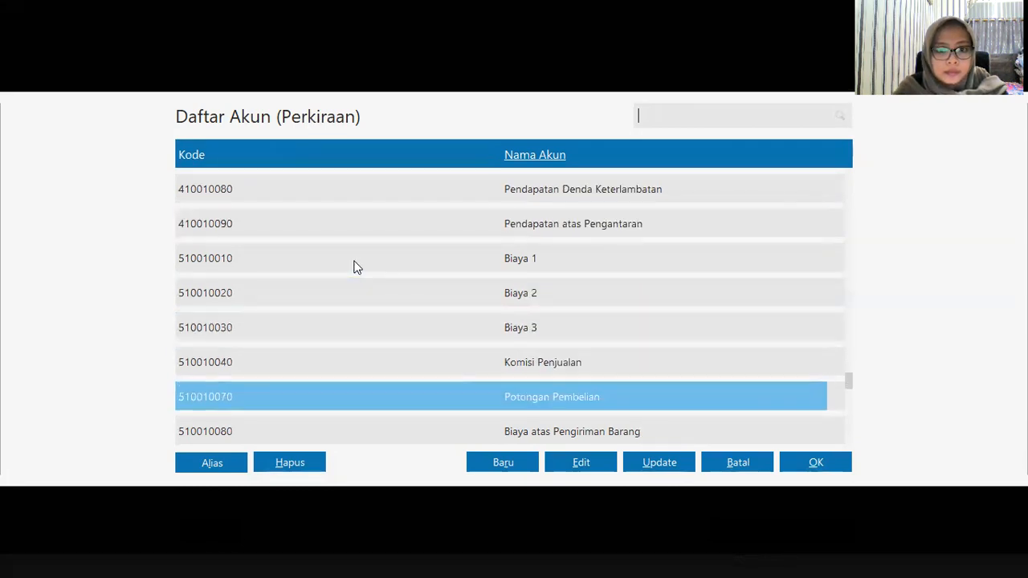
scroll(358, 267, "down", 4)
left_click(397, 360)
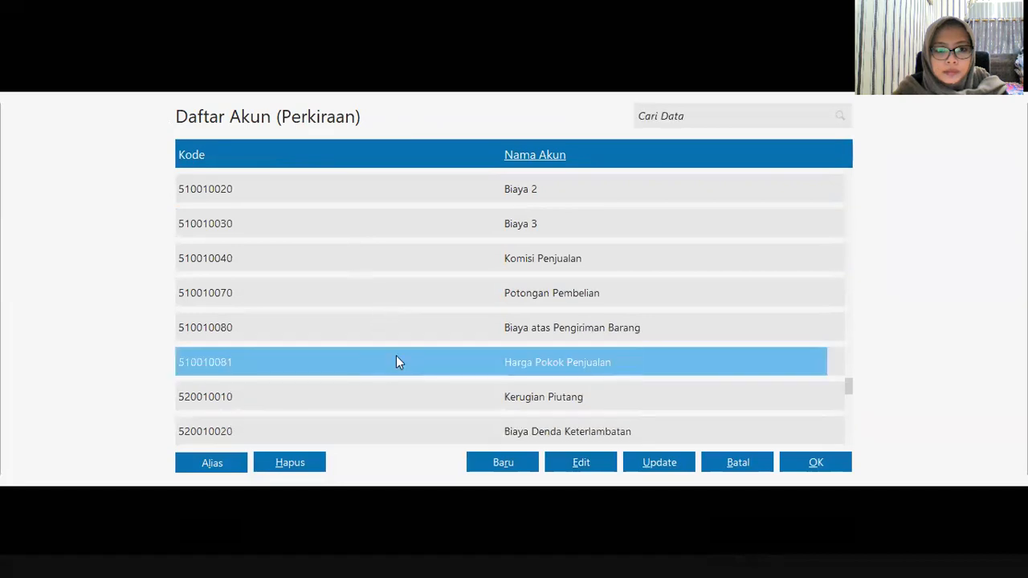
left_click(815, 468)
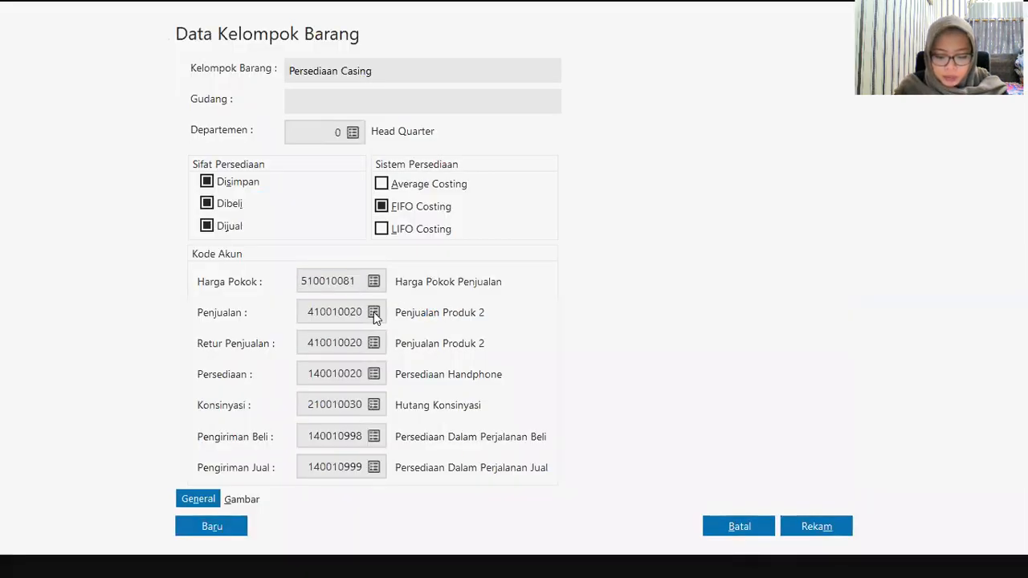
Step: Set Penjualan and Retur Penjualan to 140010010 Persediaan Barang Dagang
left_click(374, 311)
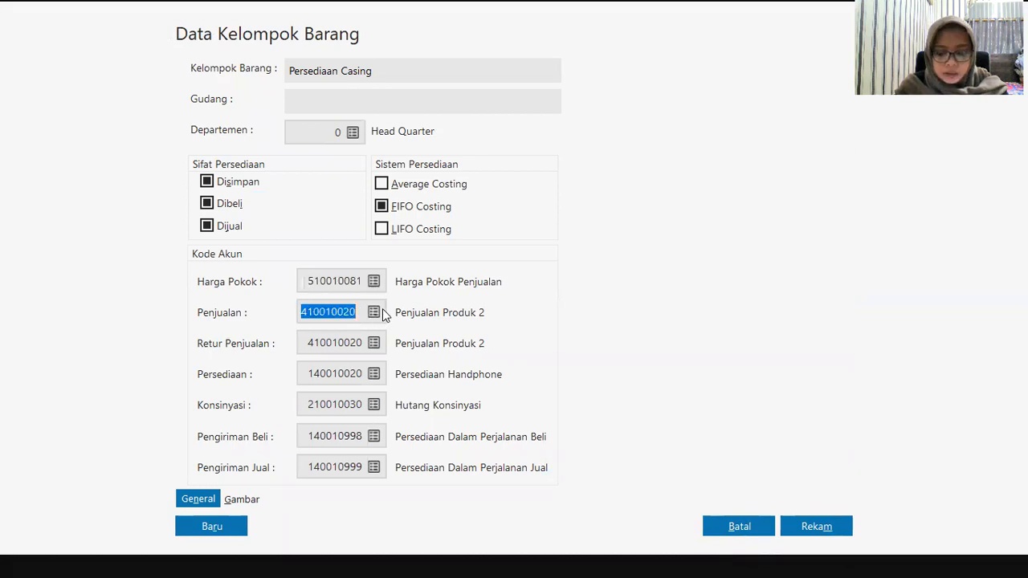
left_click(377, 312)
scroll(408, 273, "up", 20)
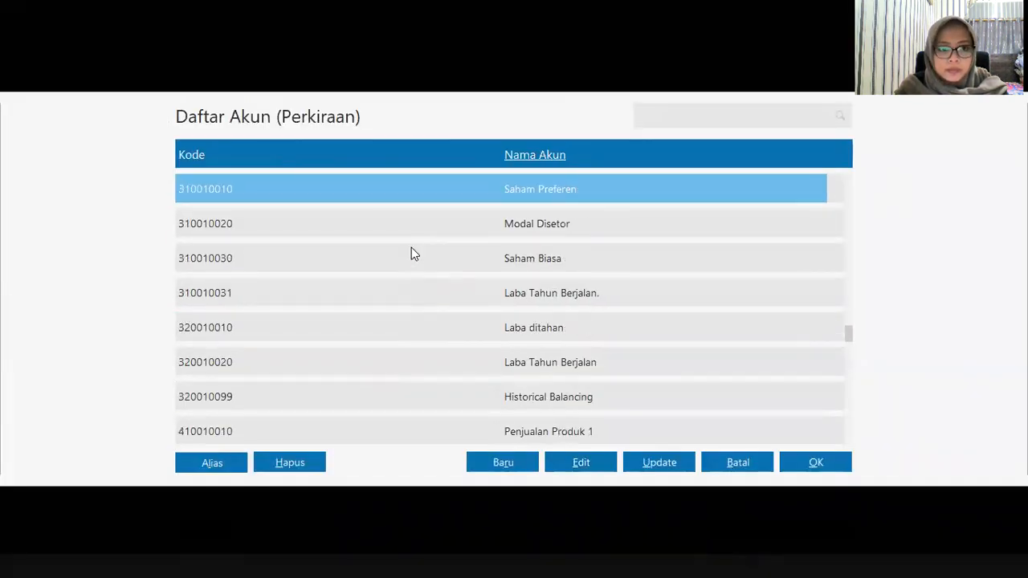
scroll(411, 242, "up", 14)
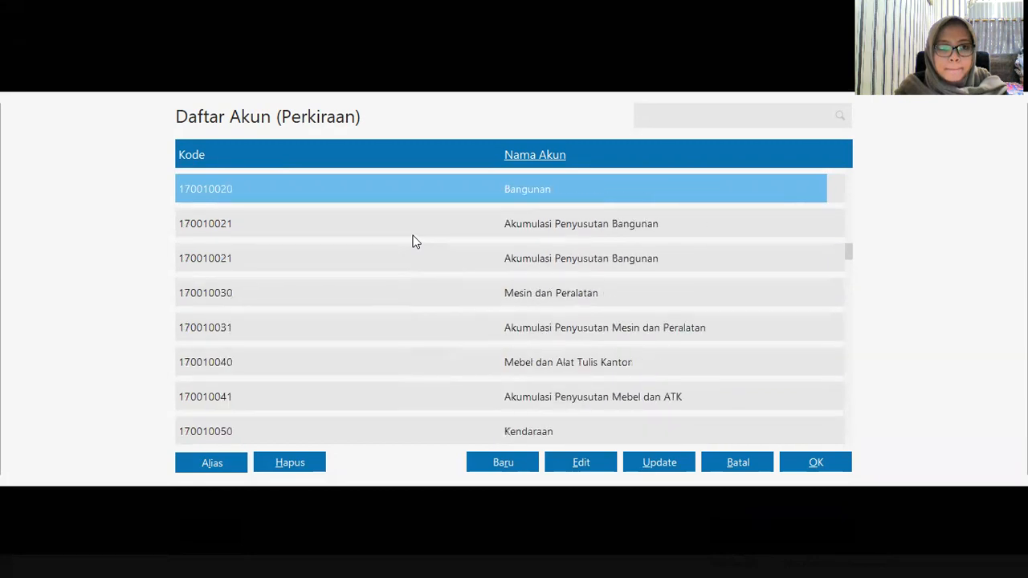
scroll(413, 241, "up", 5)
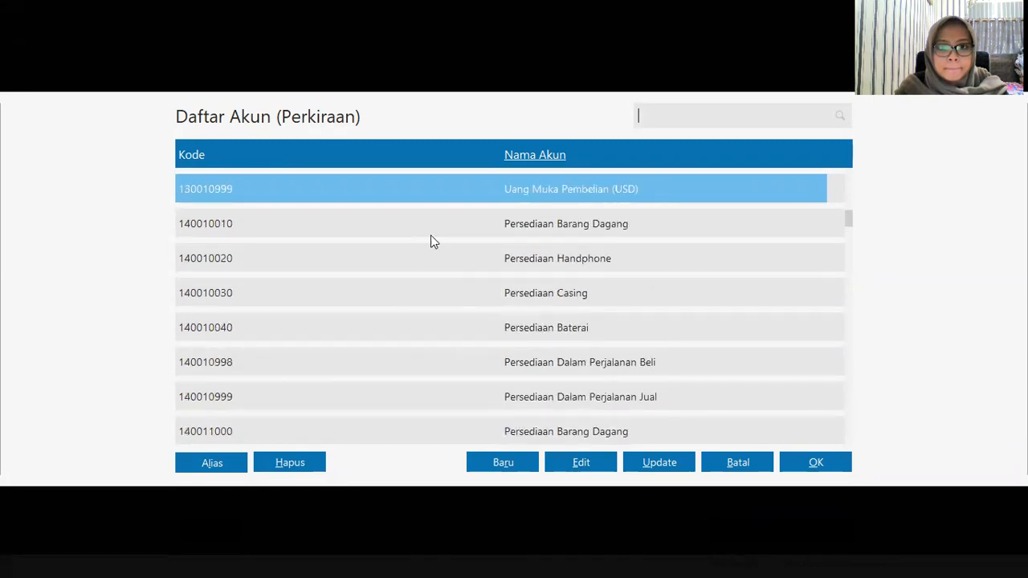
left_click(460, 223)
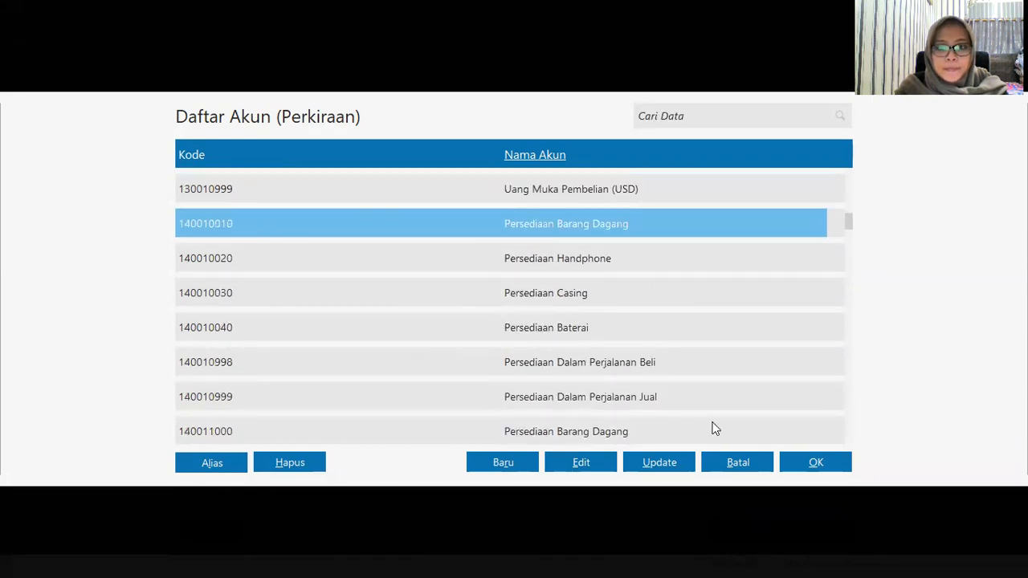
left_click(802, 466)
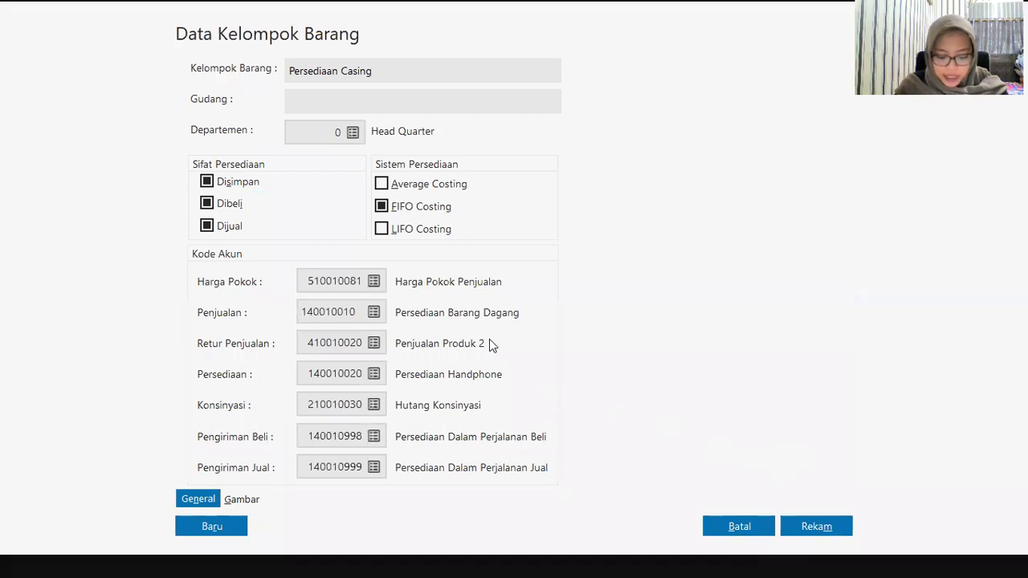
left_click(383, 346)
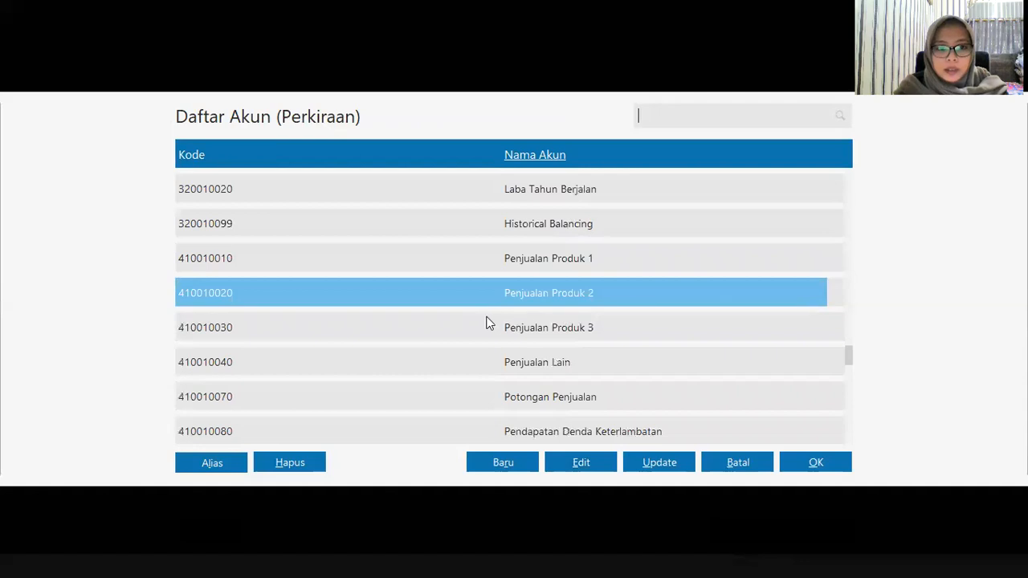
scroll(489, 257, "up", 4)
scroll(485, 252, "up", 15)
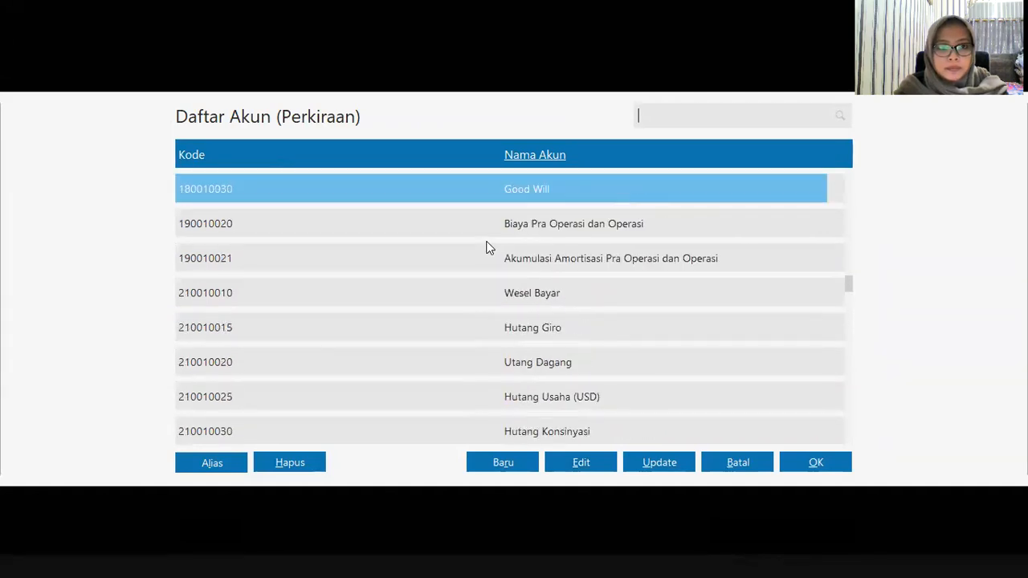
scroll(480, 251, "up", 15)
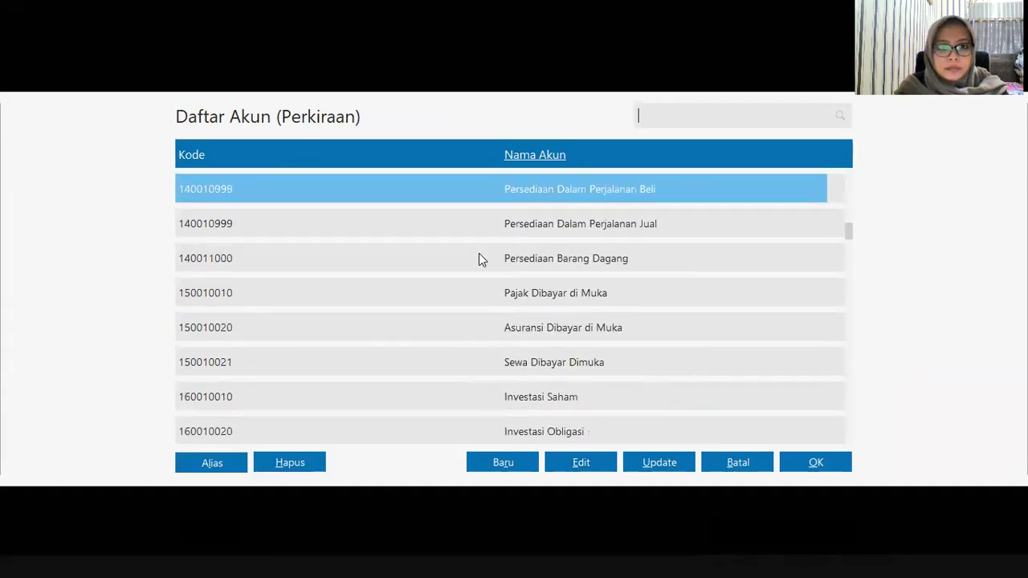
left_click(526, 226)
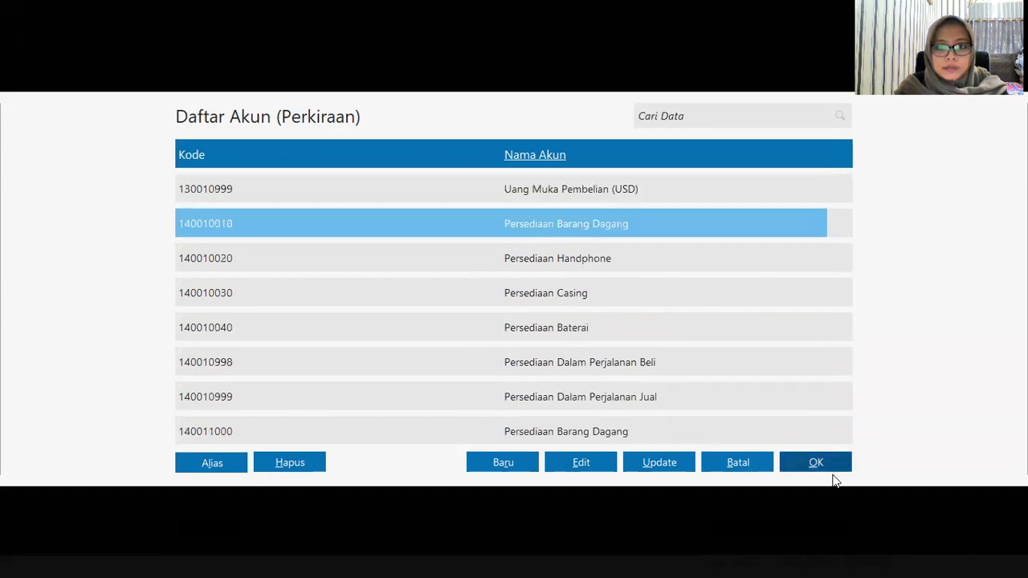
key("Return")
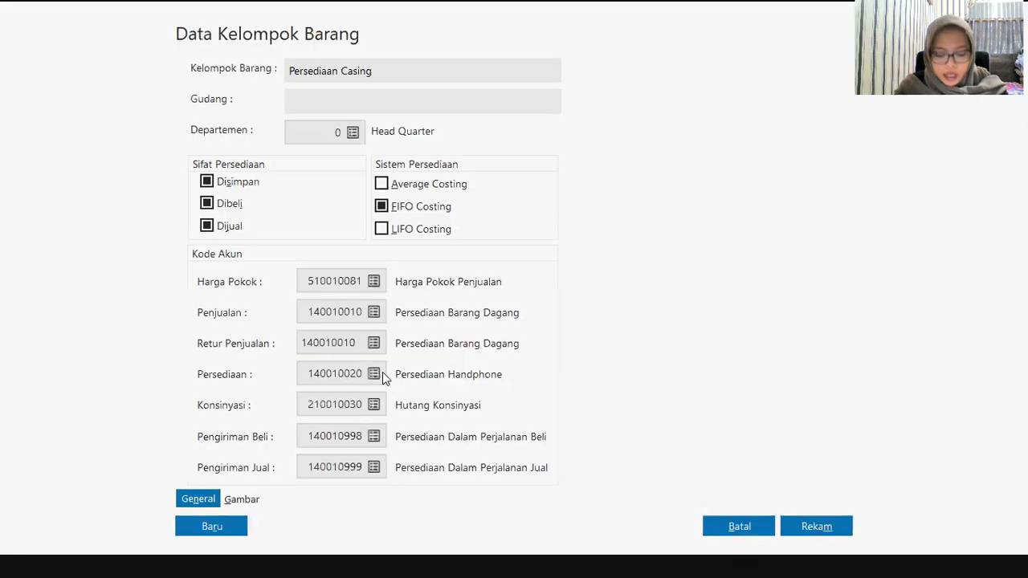
Step: Set inventory account 140010030 Persediaan Casing and save the group
left_click(374, 375)
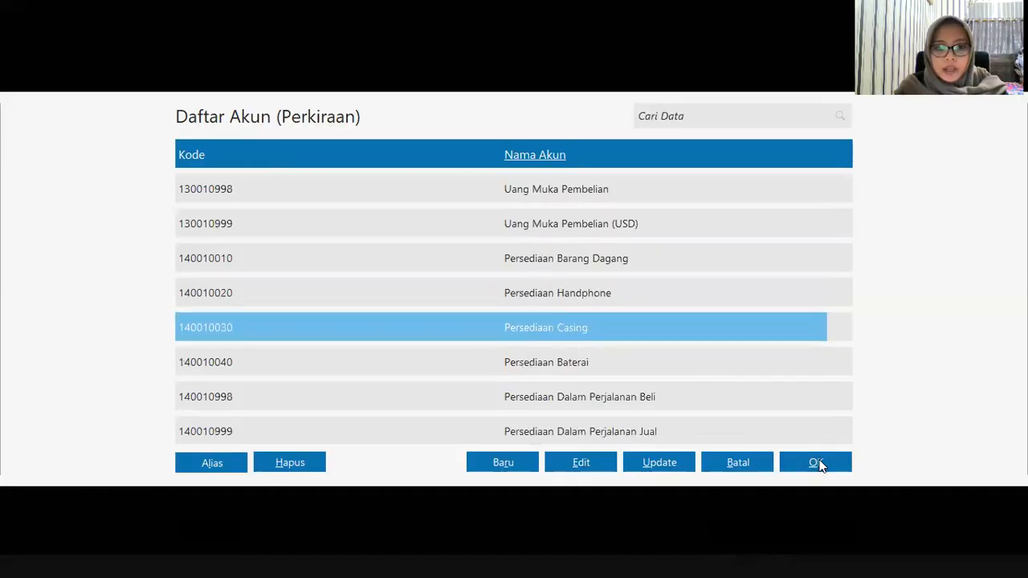
left_click(816, 464)
left_click(801, 524)
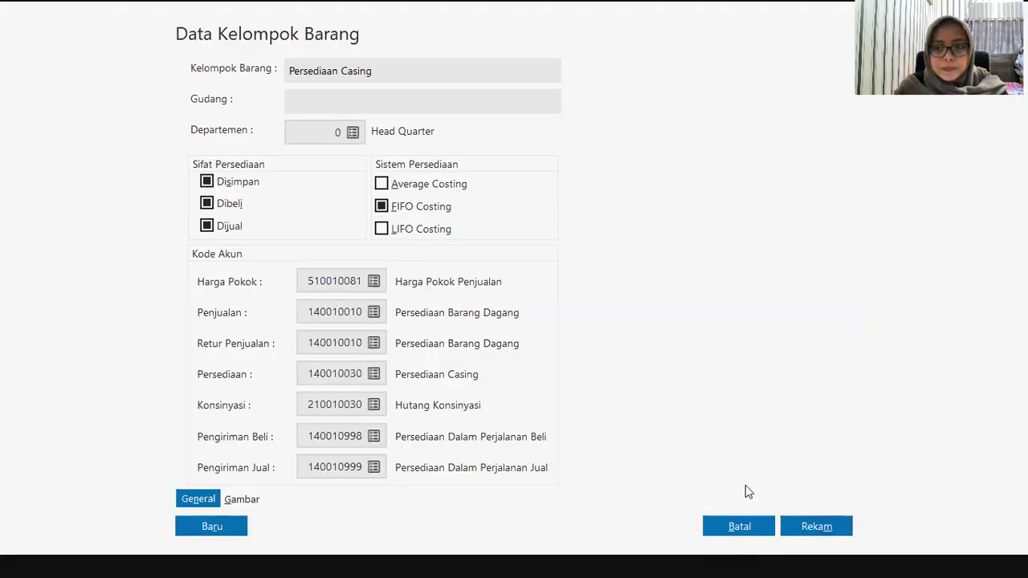
left_click(747, 378)
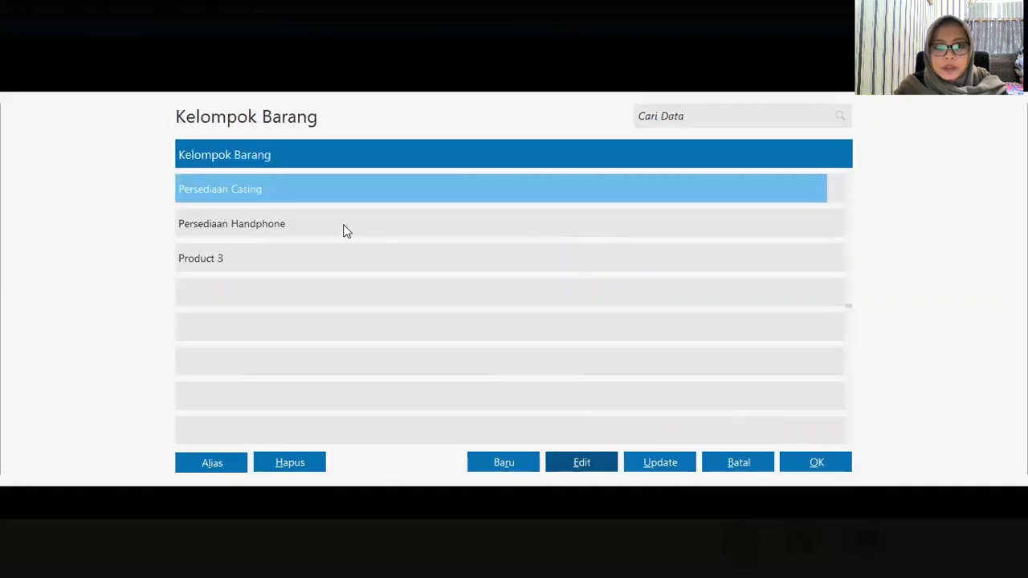
Step: Rename item group Product 3 to Persediaan Baterai and set Harga Pokok to 510010081 Harga Pokok Penjualan
left_click(332, 257)
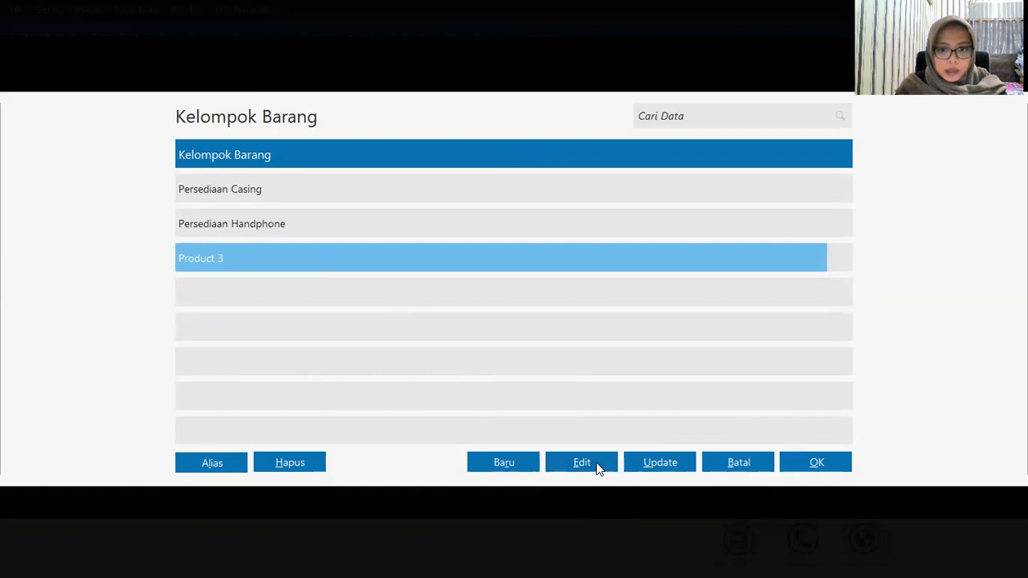
double_click(473, 244)
type("Persed")
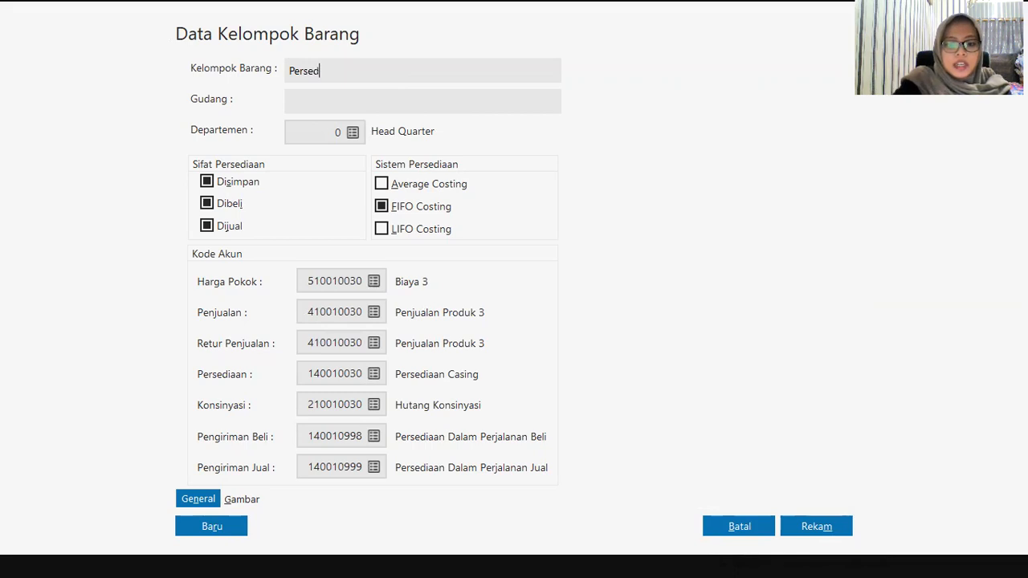
type("iaan Baterai")
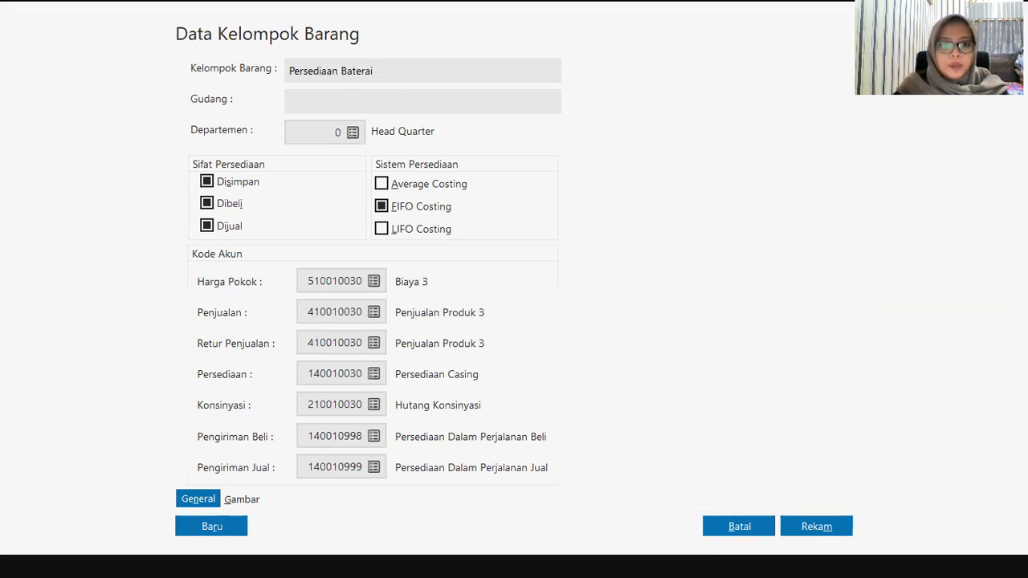
left_click(379, 285)
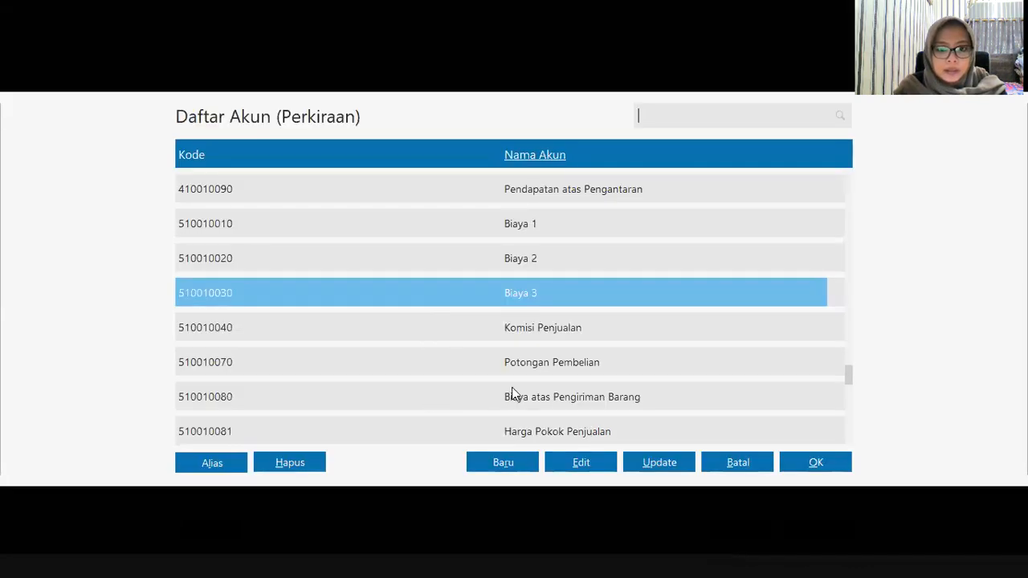
key("Down")
left_click(527, 429)
left_click(816, 465)
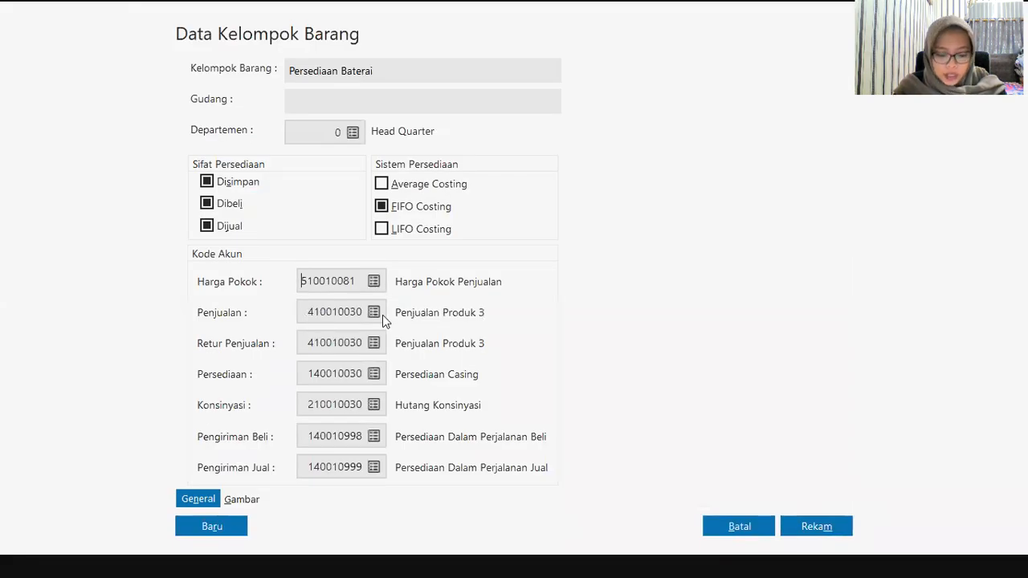
Step: Set both the Penjualan and Retur Penjualan accounts to 140011000 Persediaan Barang Dagang
key("Tab")
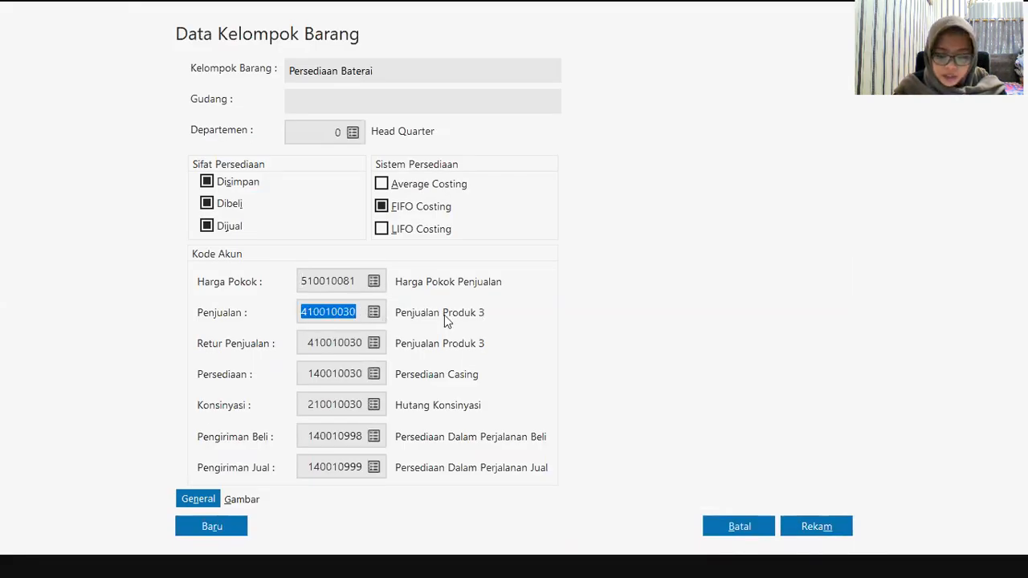
key("Return")
scroll(329, 202, "up", 10)
scroll(314, 204, "up", 15)
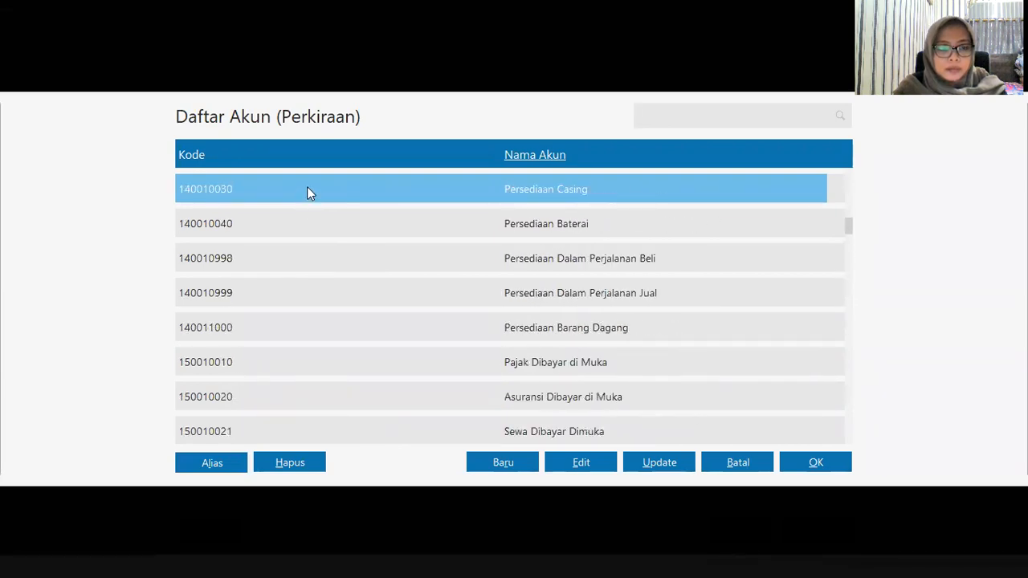
left_click(523, 326)
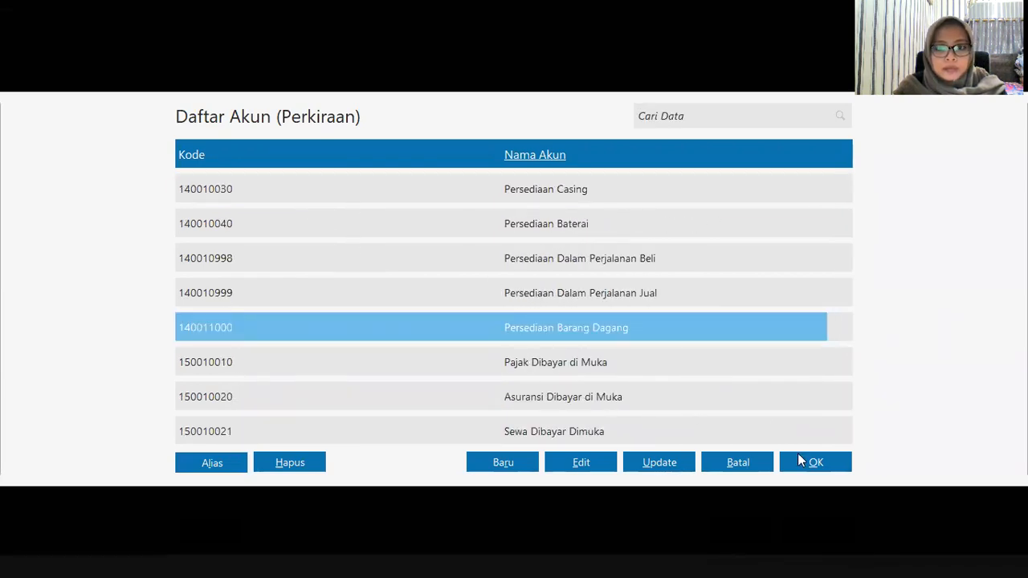
left_click(805, 471)
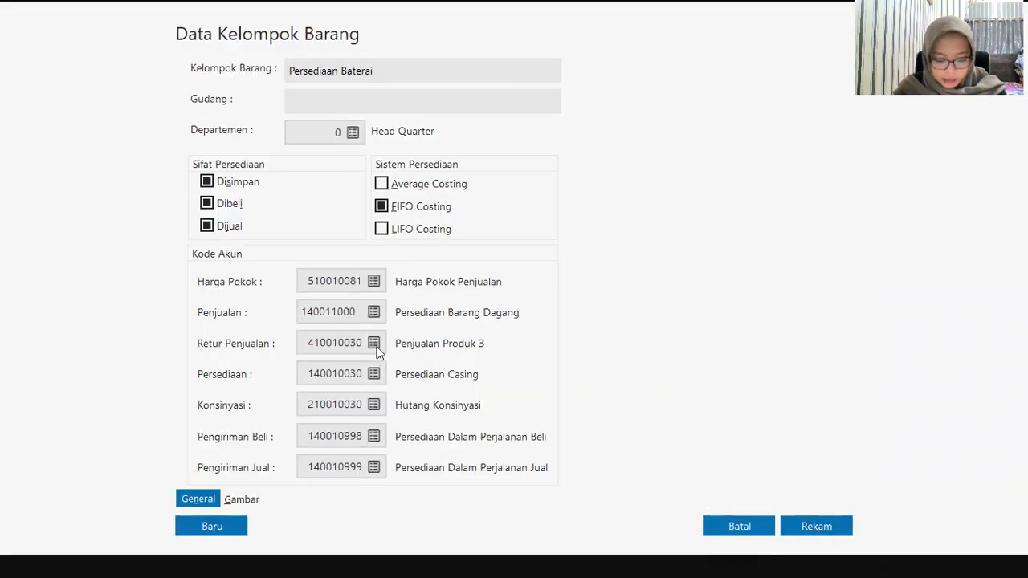
key("Tab")
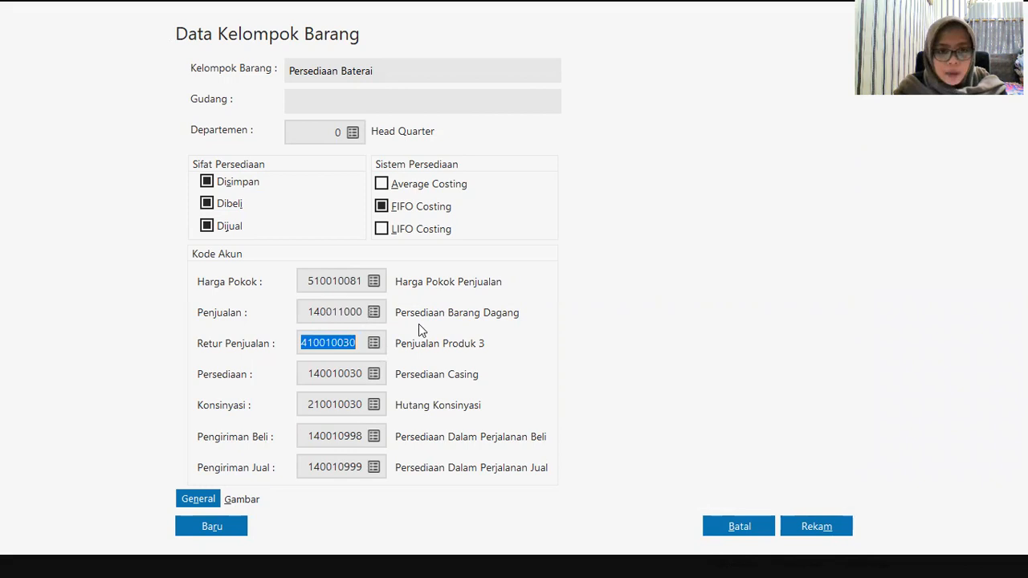
scroll(447, 255, "up", 15)
scroll(401, 253, "up", 10)
scroll(391, 247, "up", 2)
left_click(484, 259)
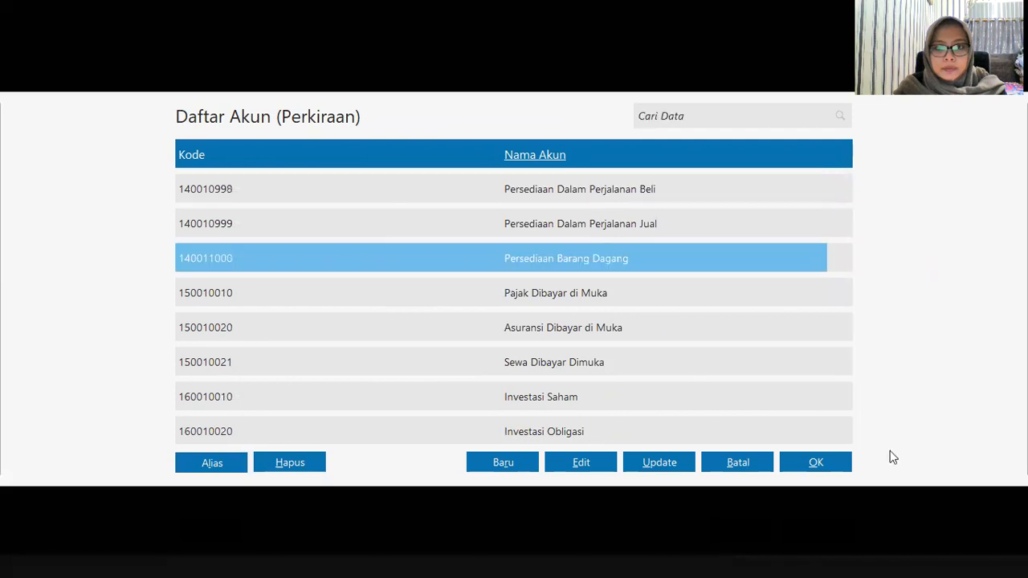
left_click(816, 464)
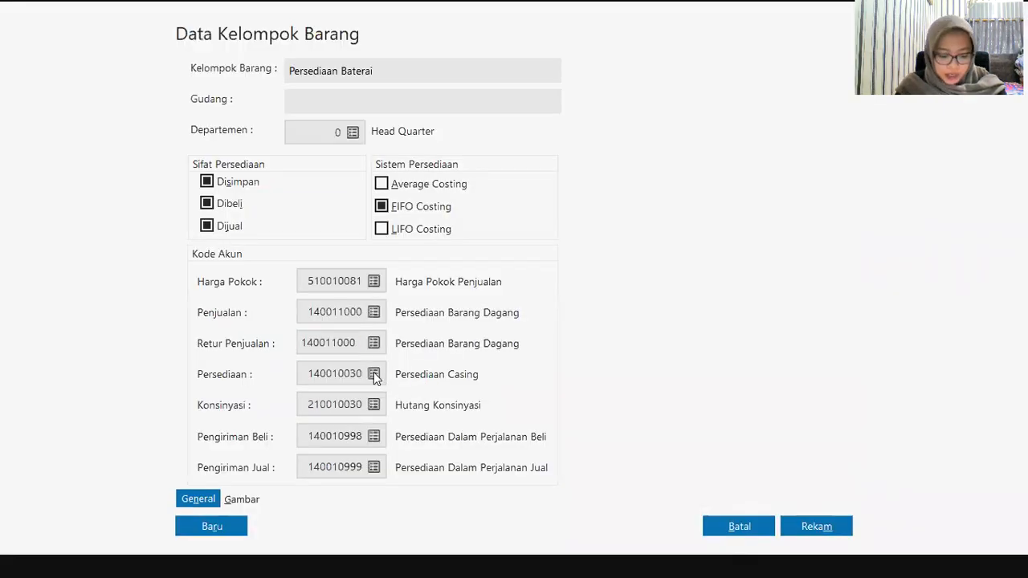
Step: Set the inventory account to 140010040 Persediaan Baterai, save, and apply codes to all products
key("Tab")
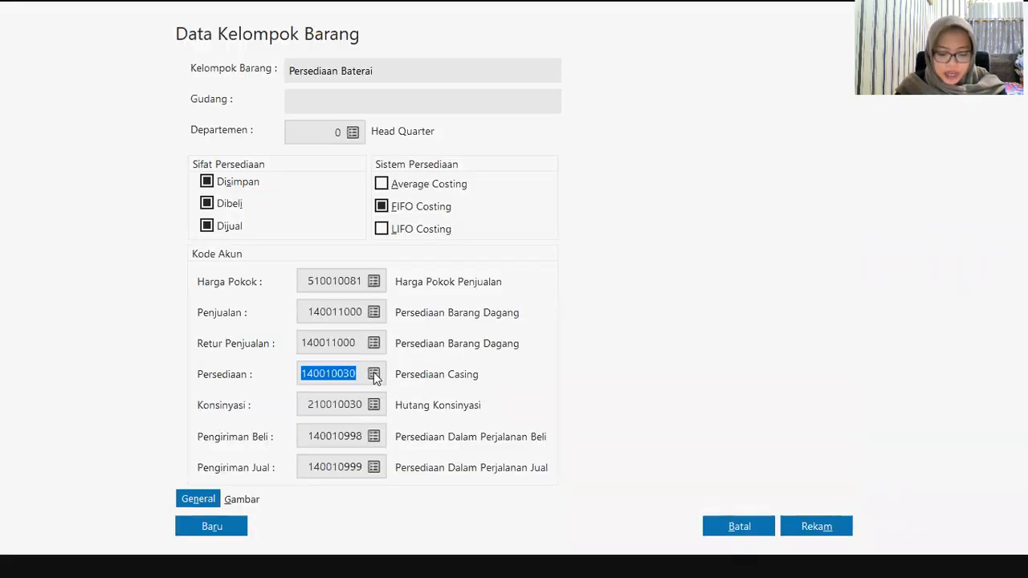
left_click(584, 326)
left_click(814, 465)
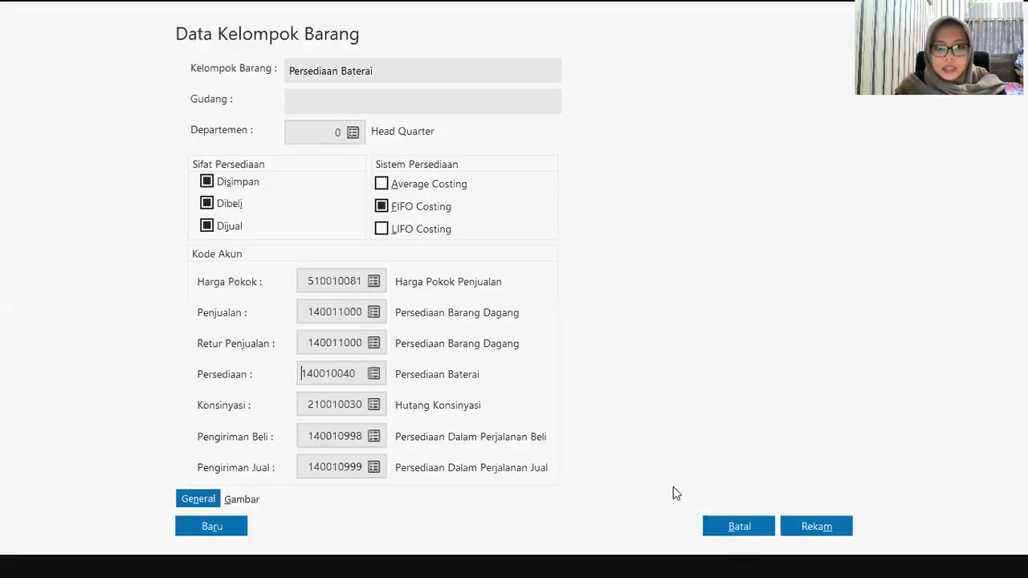
left_click(810, 522)
left_click(738, 378)
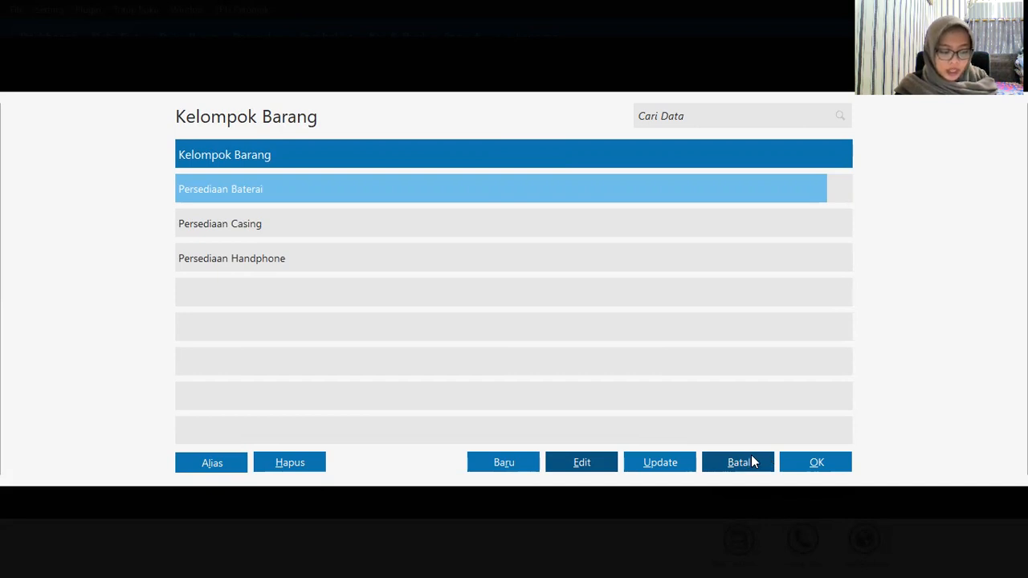
Step: Start a new item group named Peralatan Kantor
left_click(521, 462)
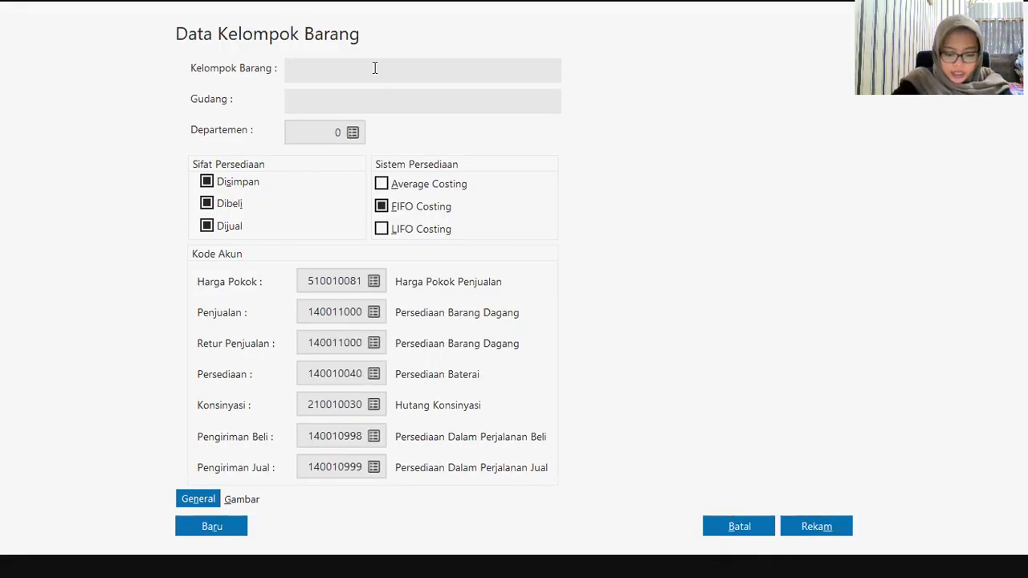
type("Peral")
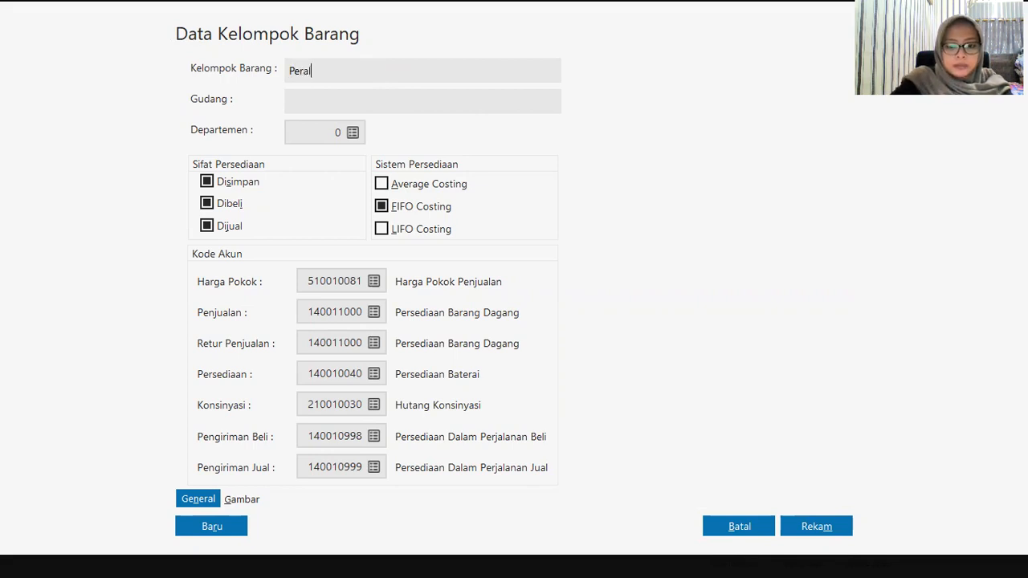
type("atan")
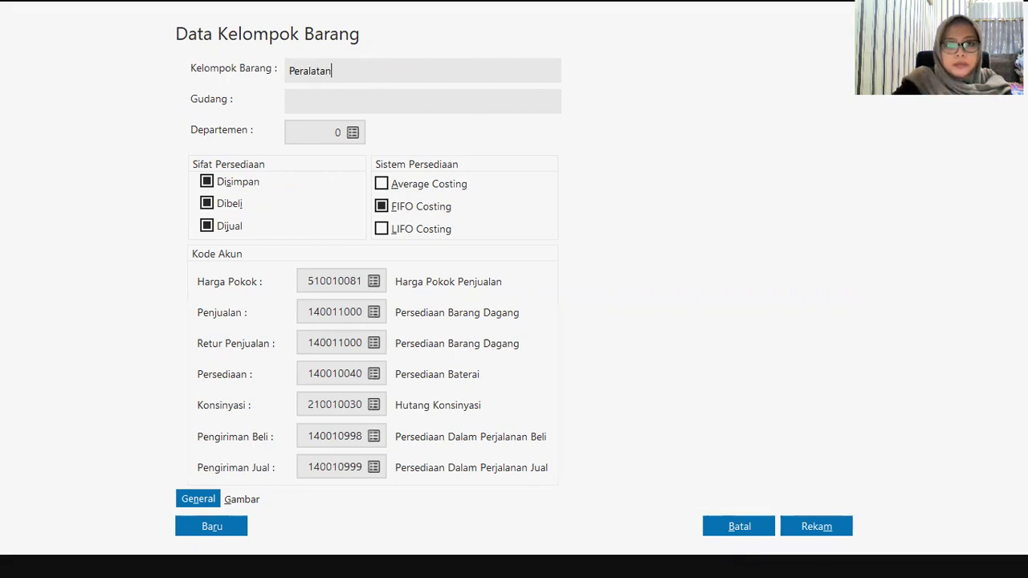
type("Kan")
key("BackSpace")
key("BackSpace")
key("BackSpace")
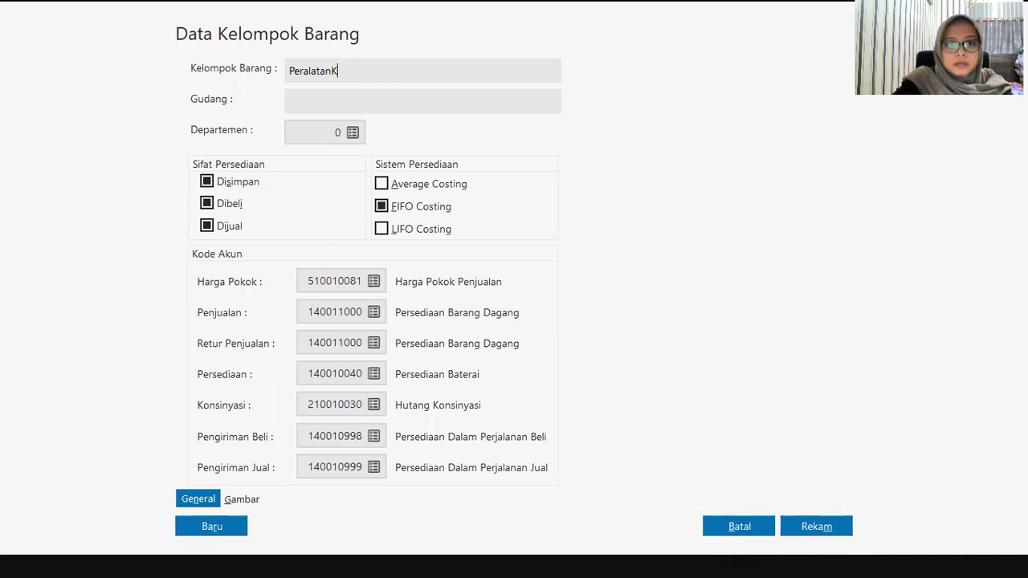
type("Kan")
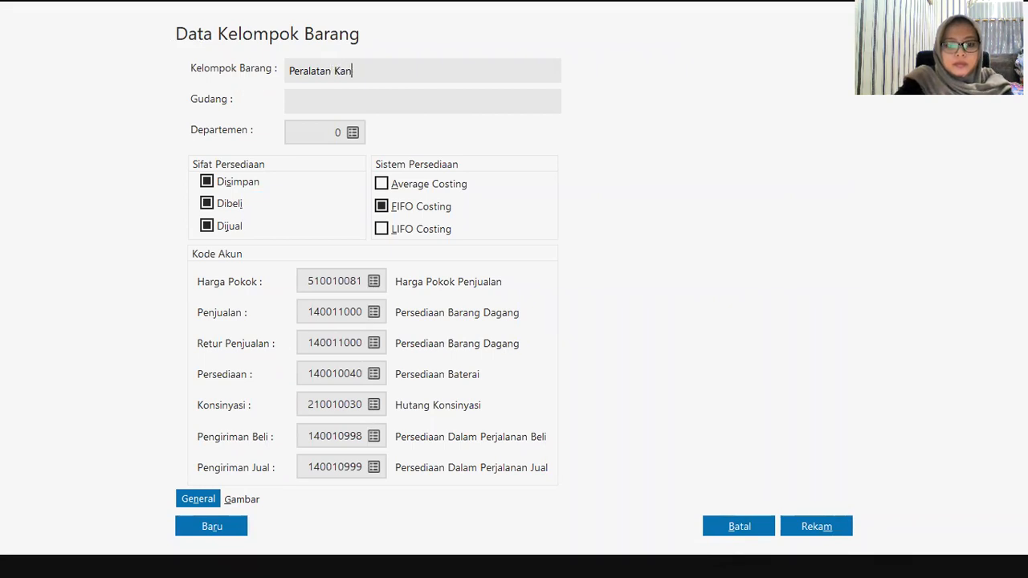
type("tor")
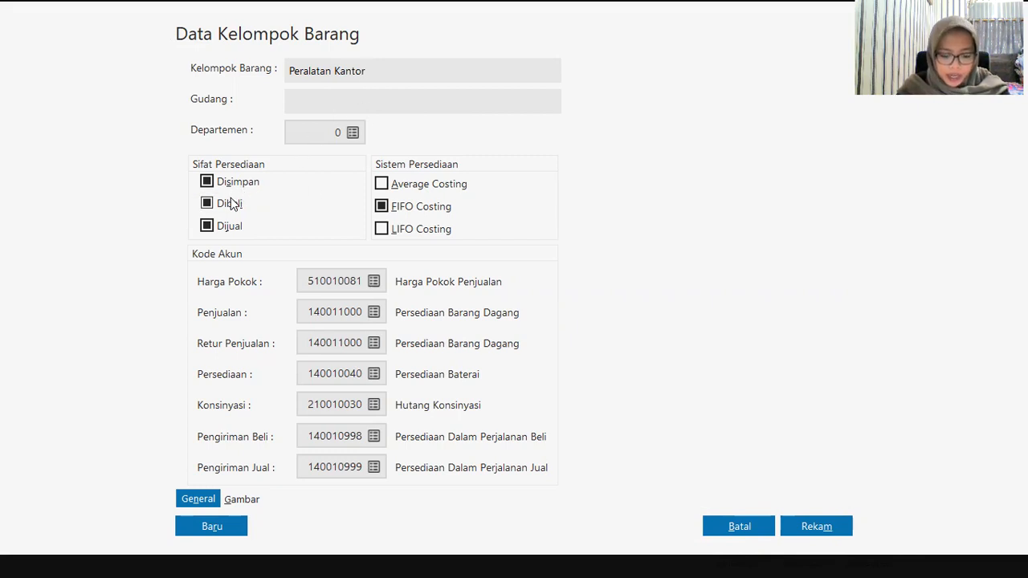
Step: Untick Dijual, enable Average Costing, use 170010030 Mesin dan Peralatan as inventory account, and save
left_click(227, 228)
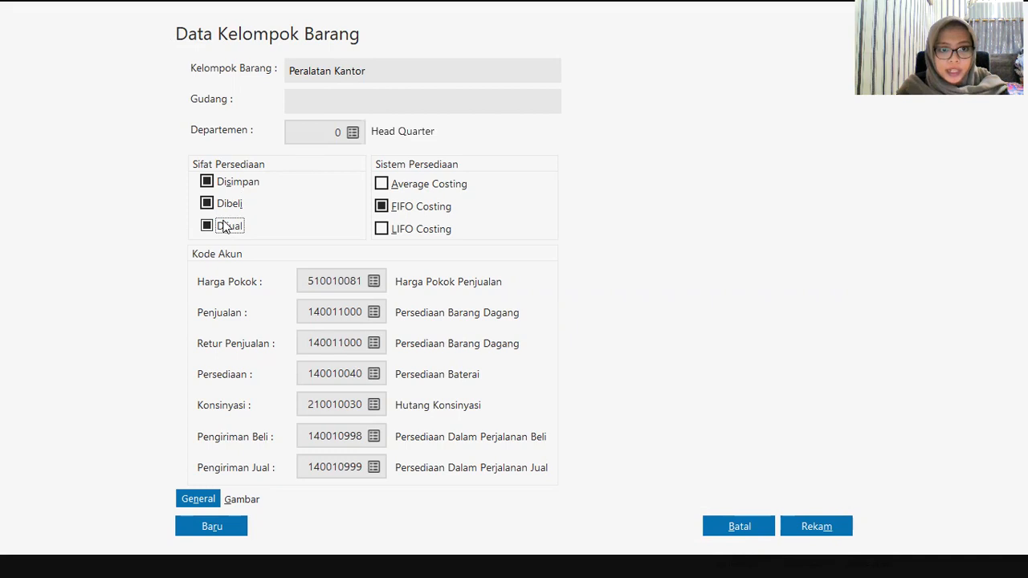
left_click(424, 185)
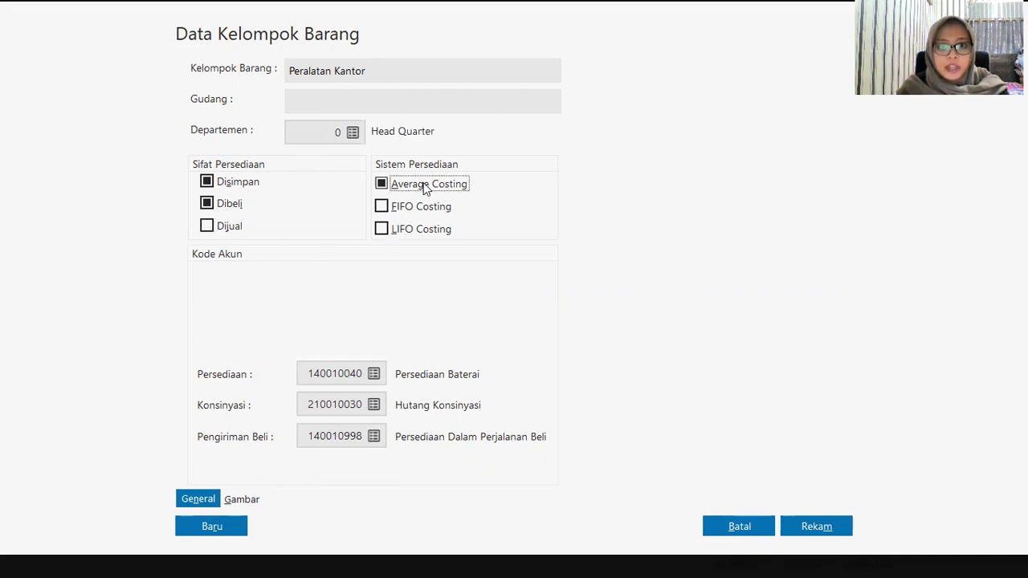
left_click(375, 373)
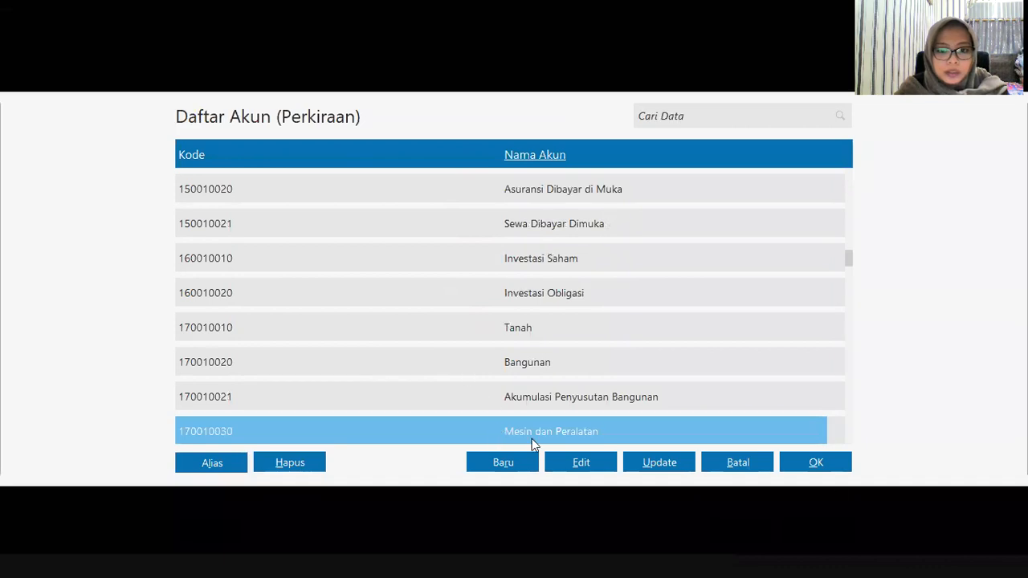
left_click(825, 470)
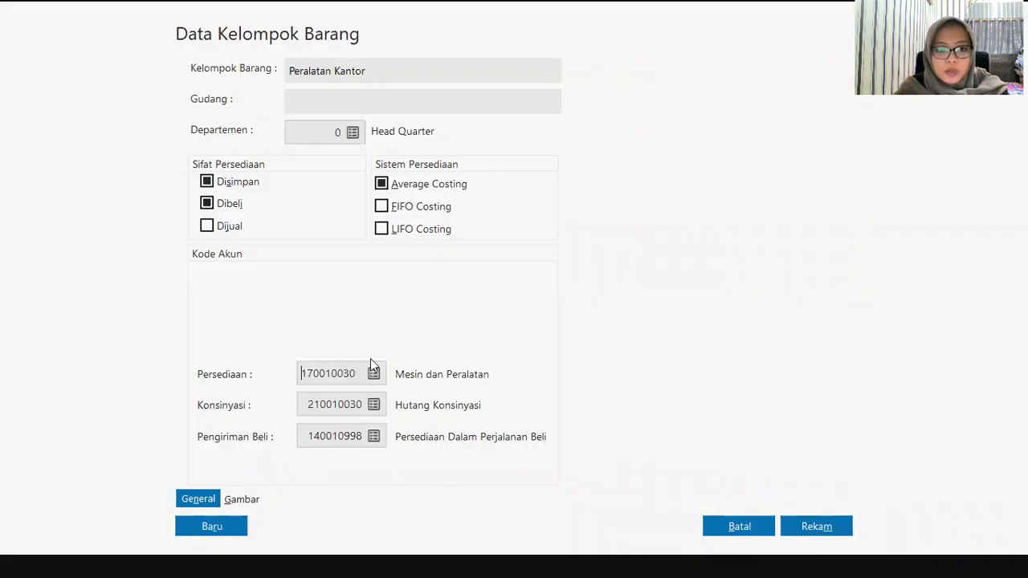
left_click(807, 528)
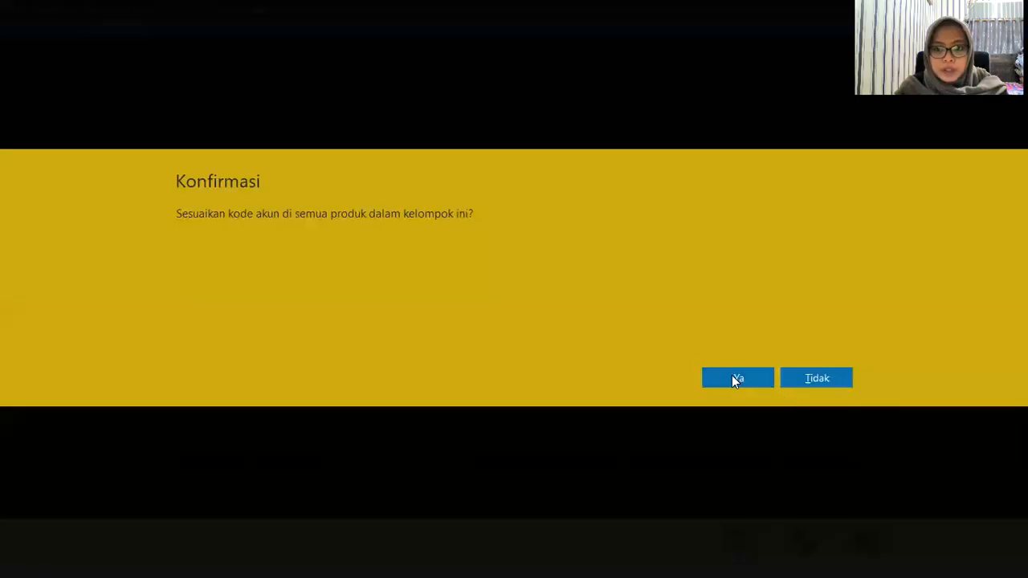
left_click(731, 377)
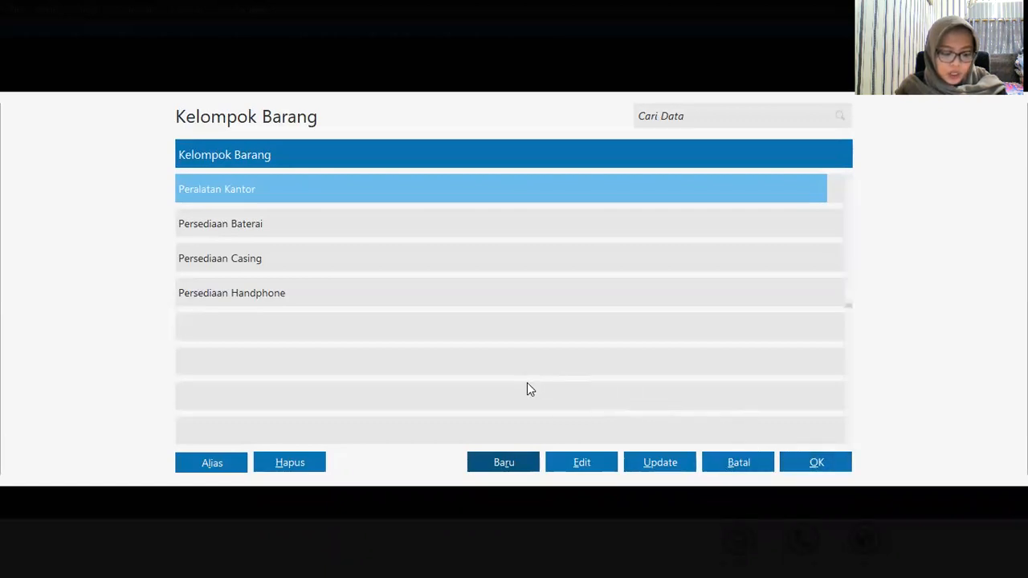
Step: Create item H-001 Samsung Galaxy J1 in the Persediaan Handphone group and save it
left_click(377, 294)
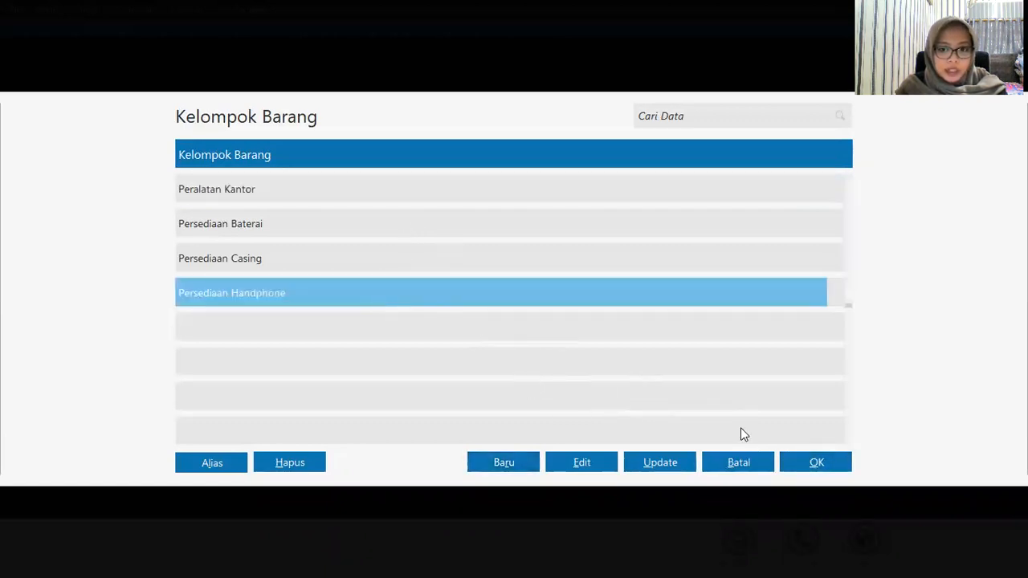
left_click(815, 464)
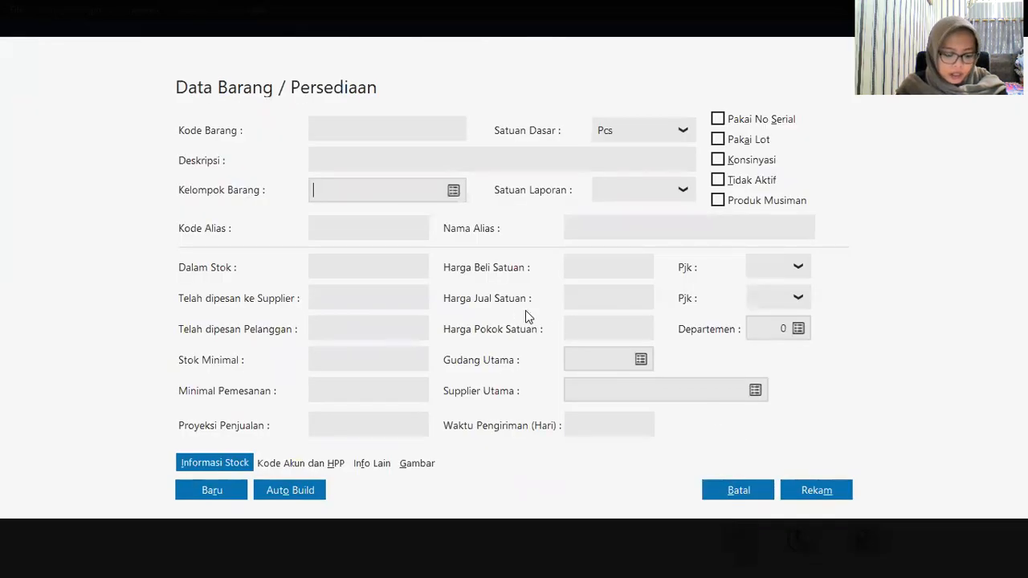
left_click(324, 129)
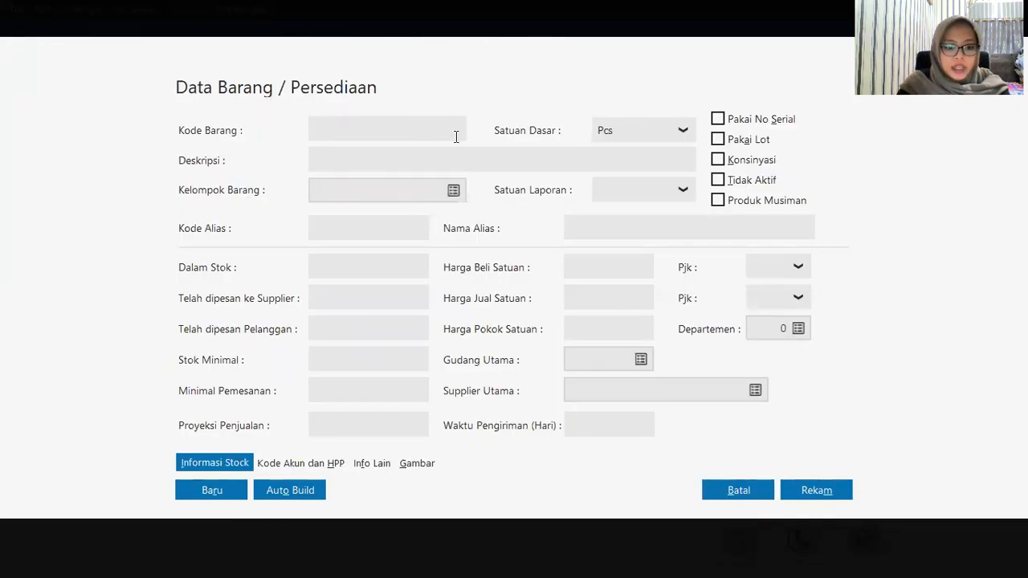
type("H-001")
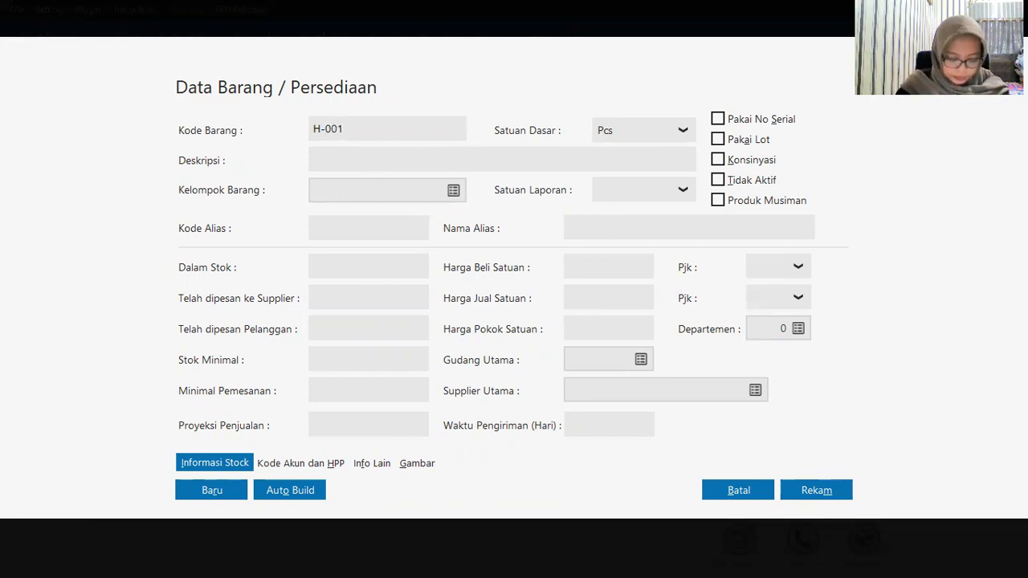
left_click(360, 162)
type("S")
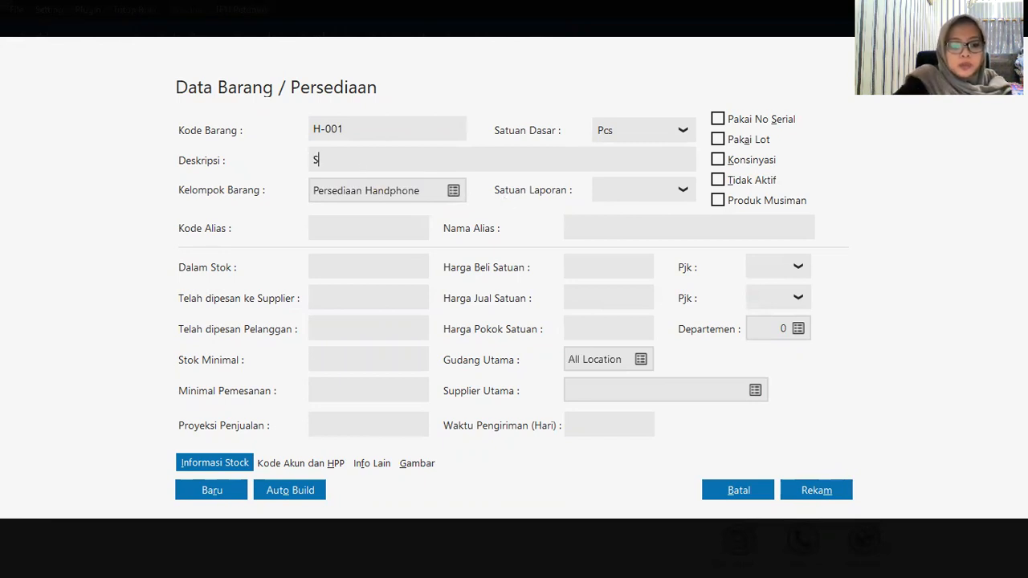
type("amsun")
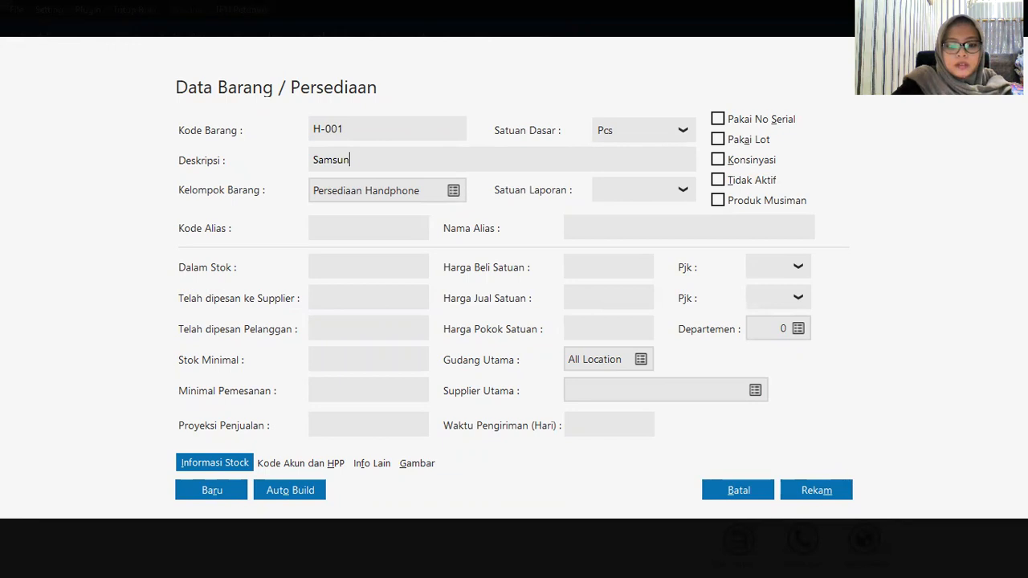
type("g Gala")
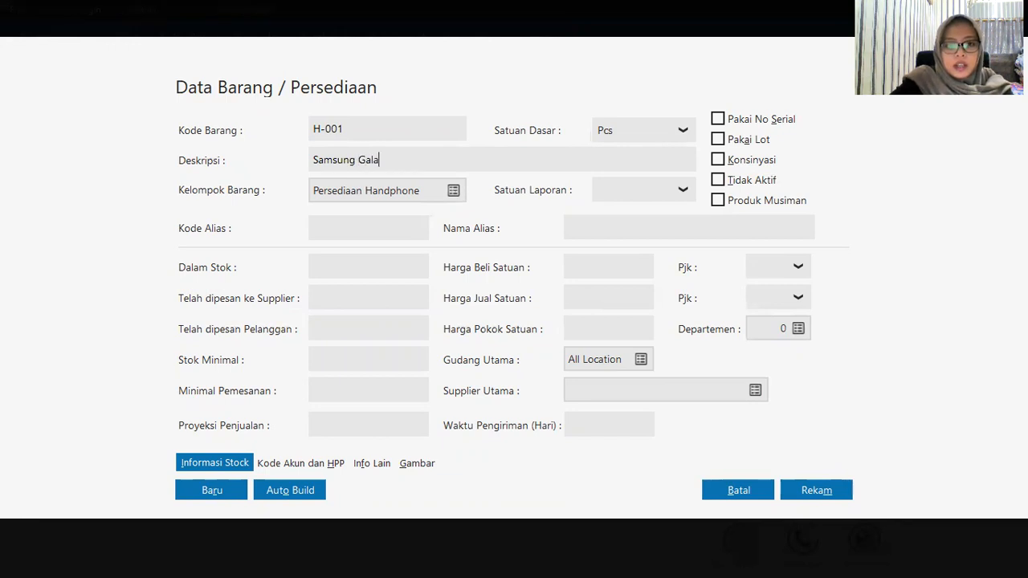
type("xy J1")
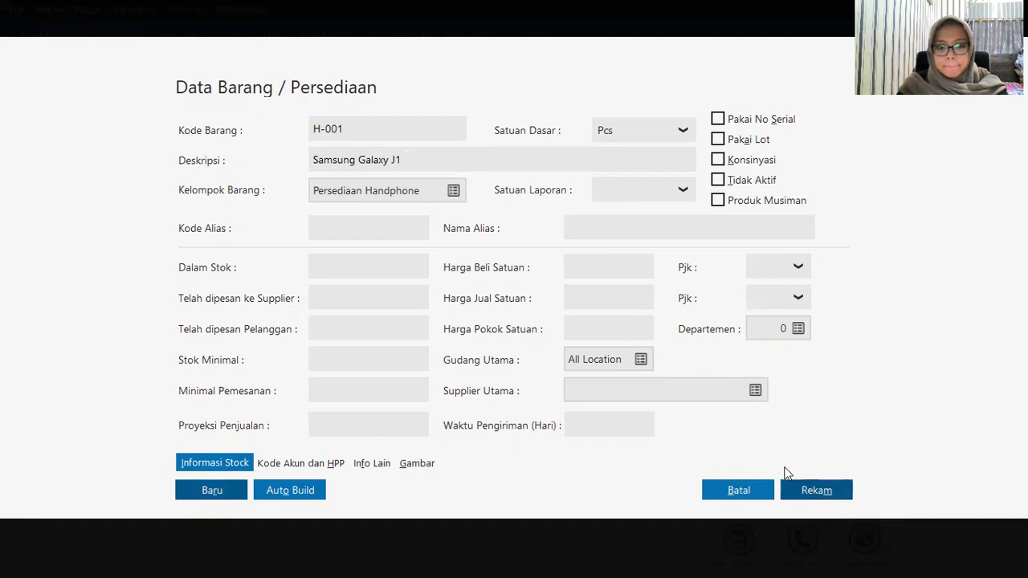
left_click(825, 486)
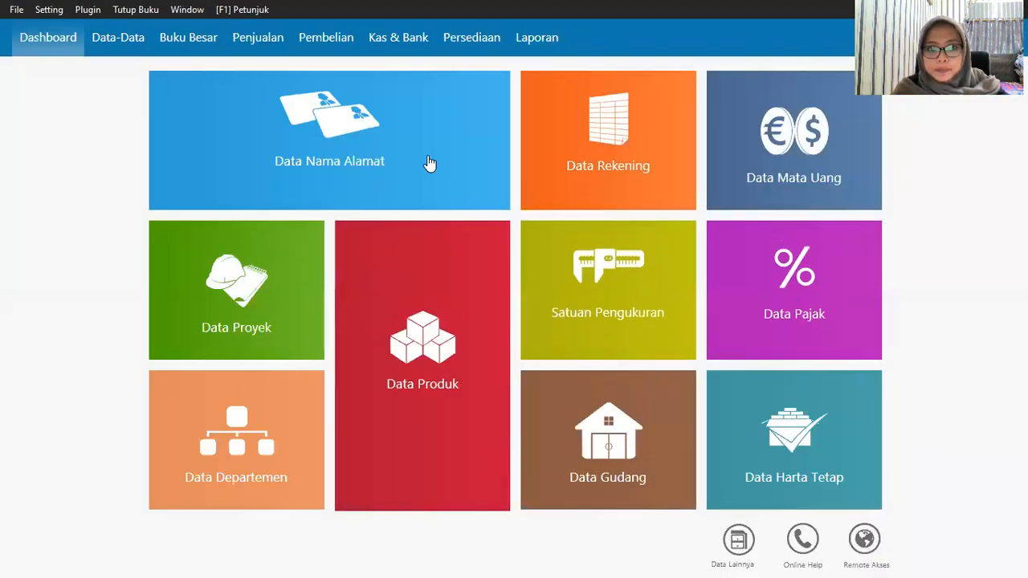
mouse_move(427, 154)
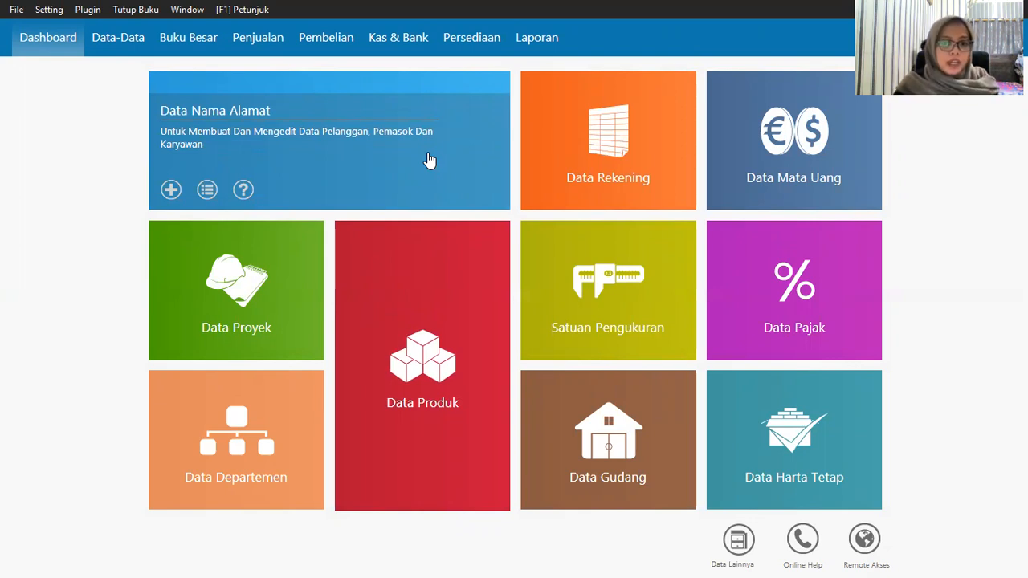
Step: Create a new product with code H-002 and description Samsung Galaxy J7, then save it
mouse_move(429, 330)
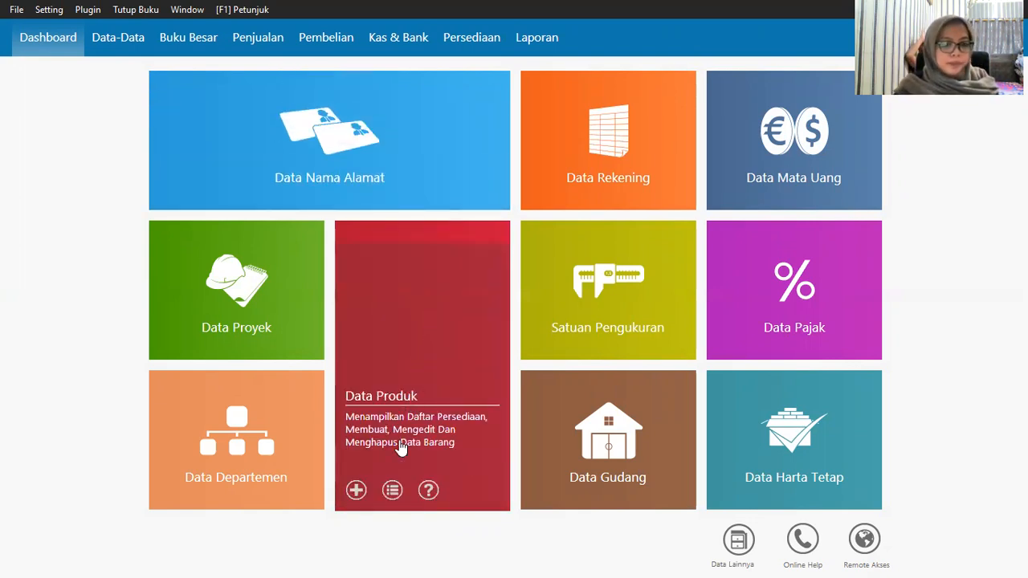
left_click(358, 491)
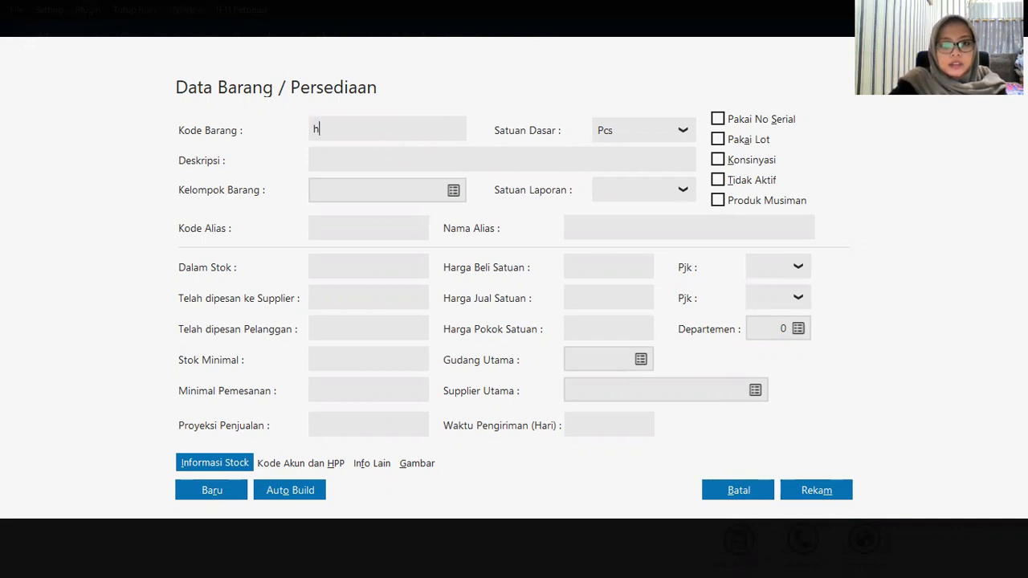
type("H-002")
key("Tab")
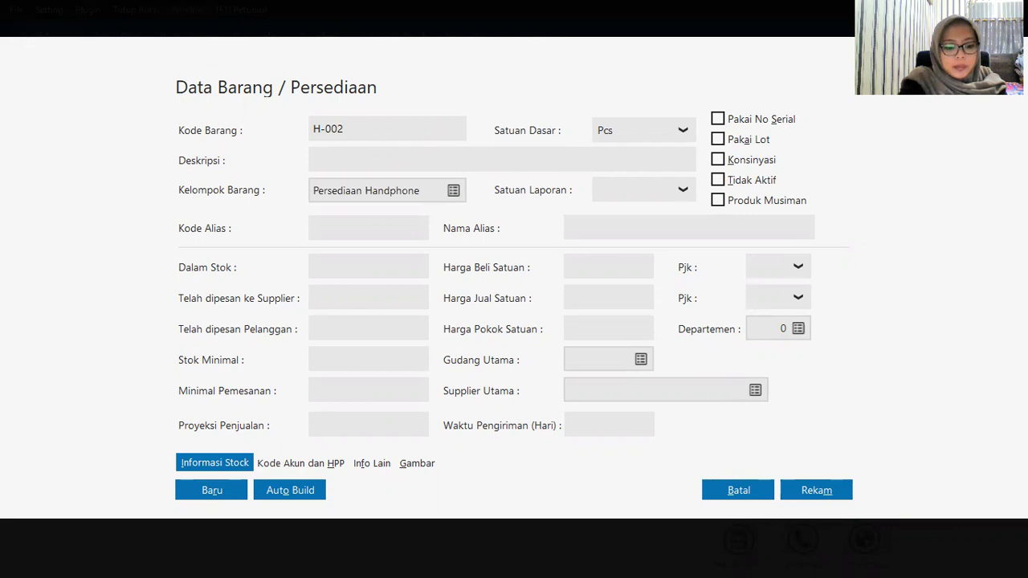
type("A")
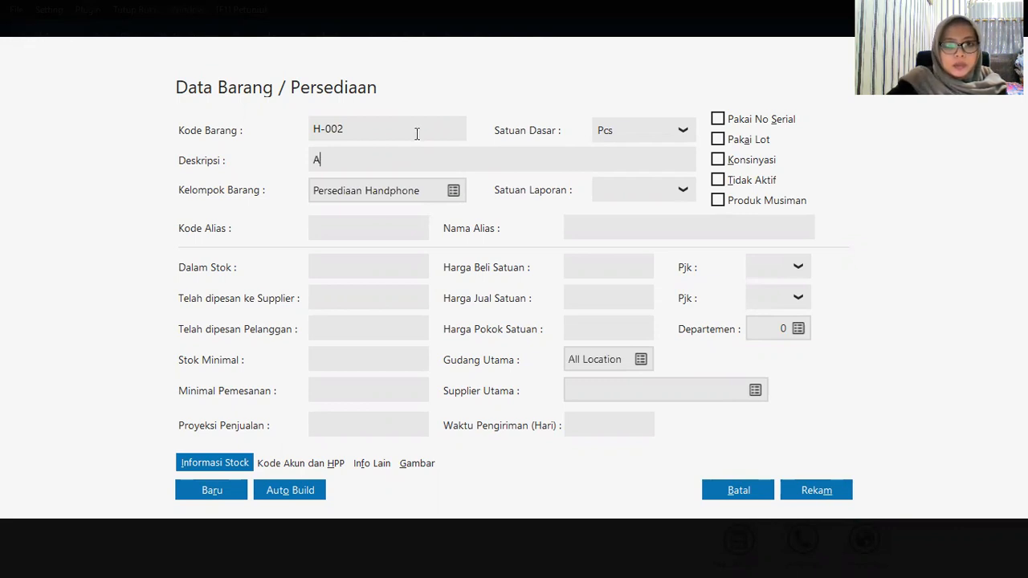
key("BackSpace")
type("Samsung Gal")
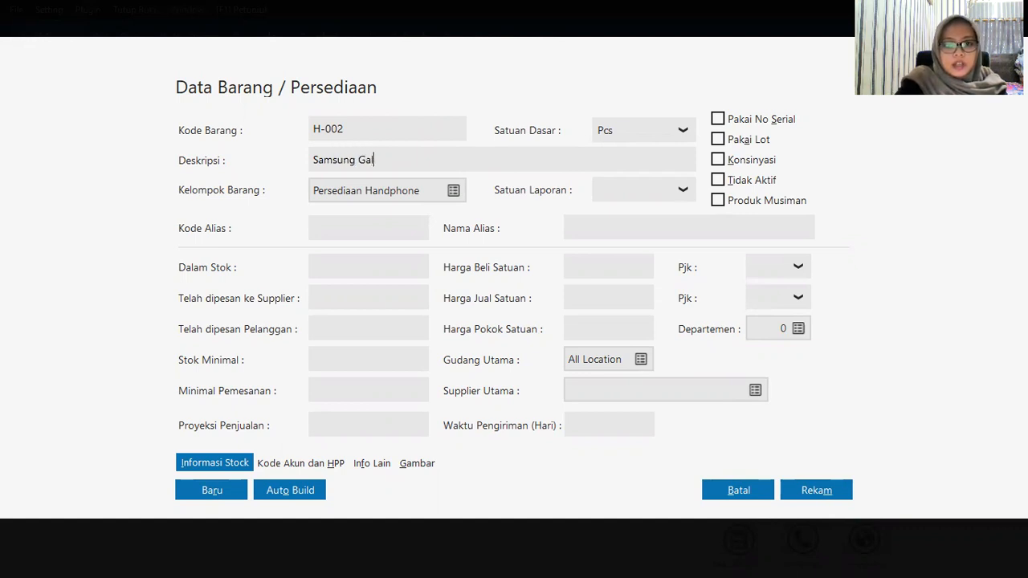
type("axy ")
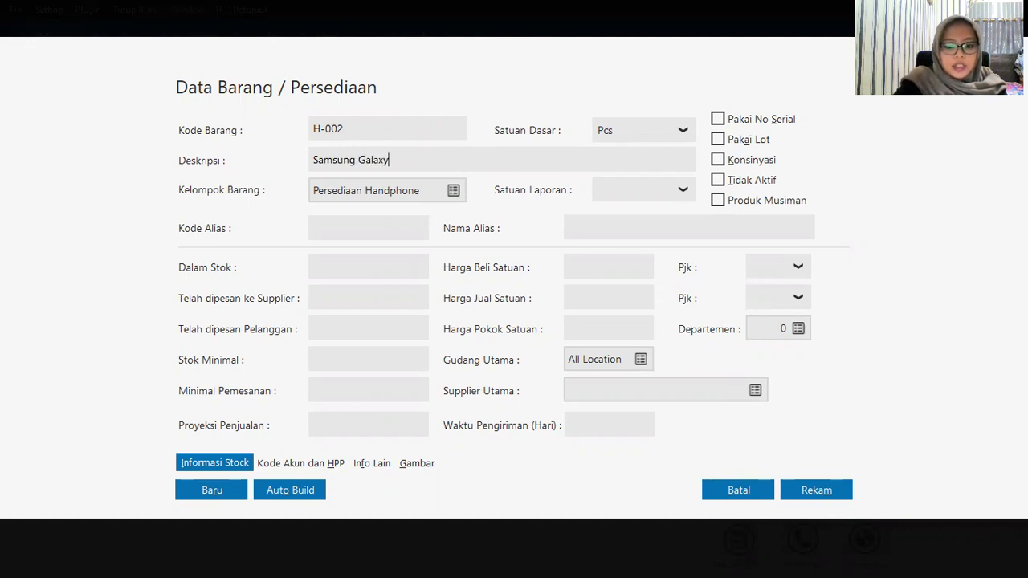
type("J7")
key("BackSpace")
key("BackSpace")
key("BackSpace")
type("J7")
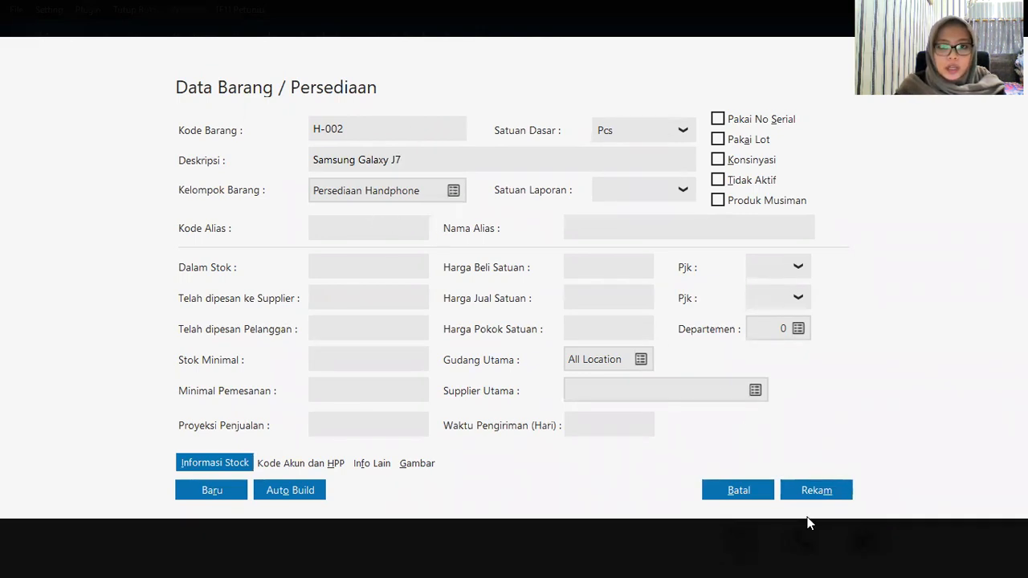
left_click(814, 491)
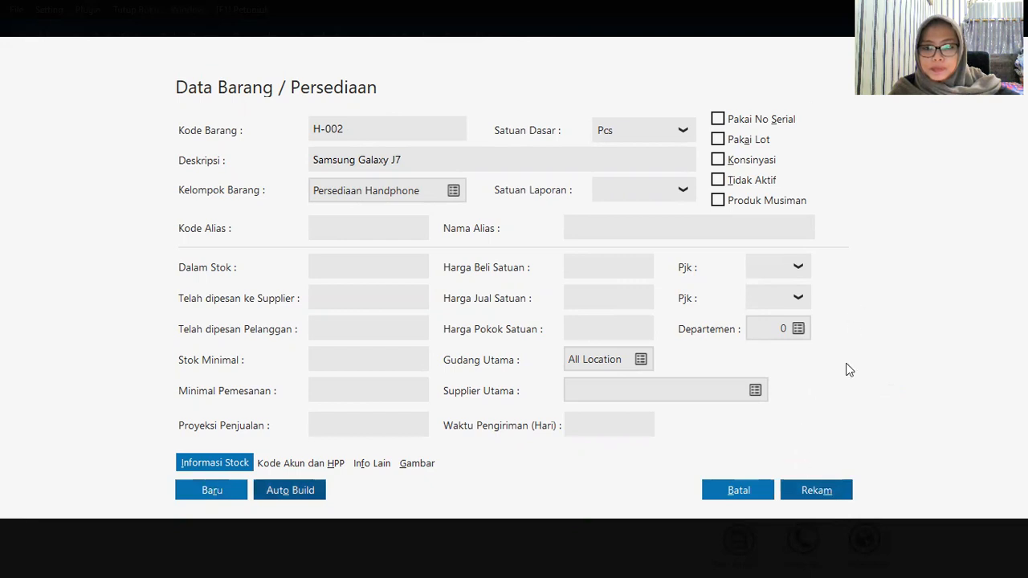
left_click(819, 489)
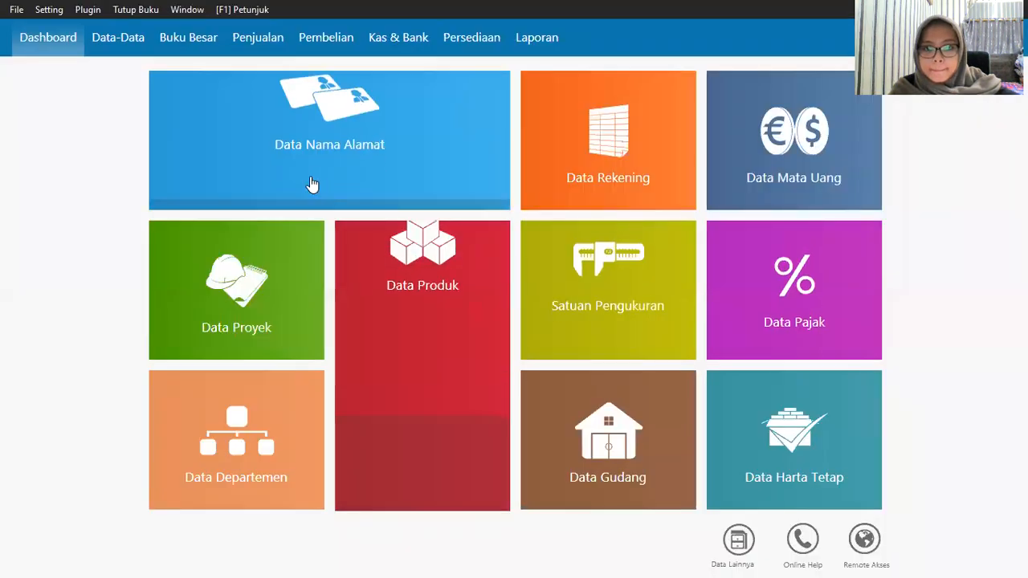
Step: Create a new product with code H-003 and description Oppo F1 Plus, then save it
mouse_move(356, 486)
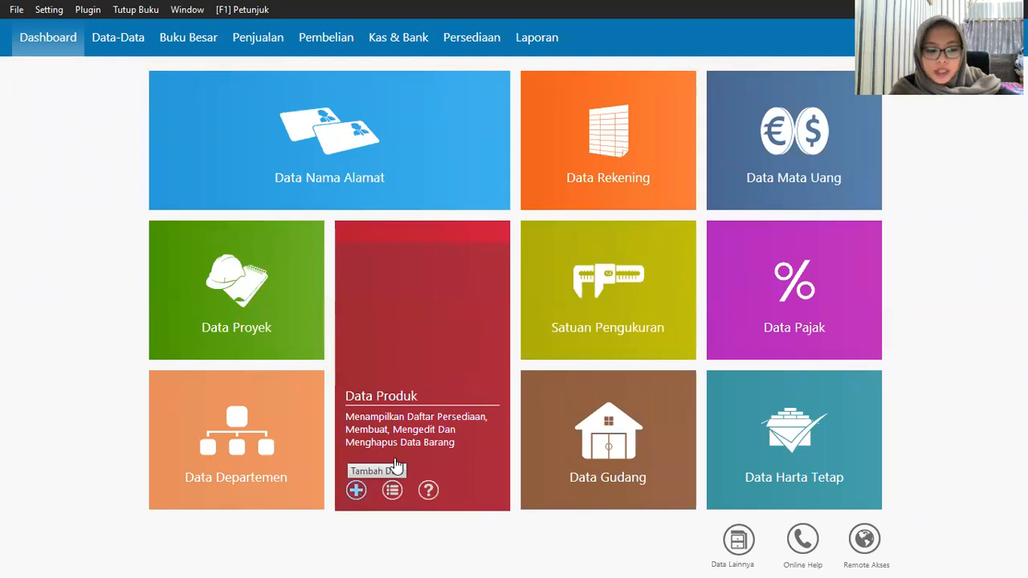
left_click(362, 303)
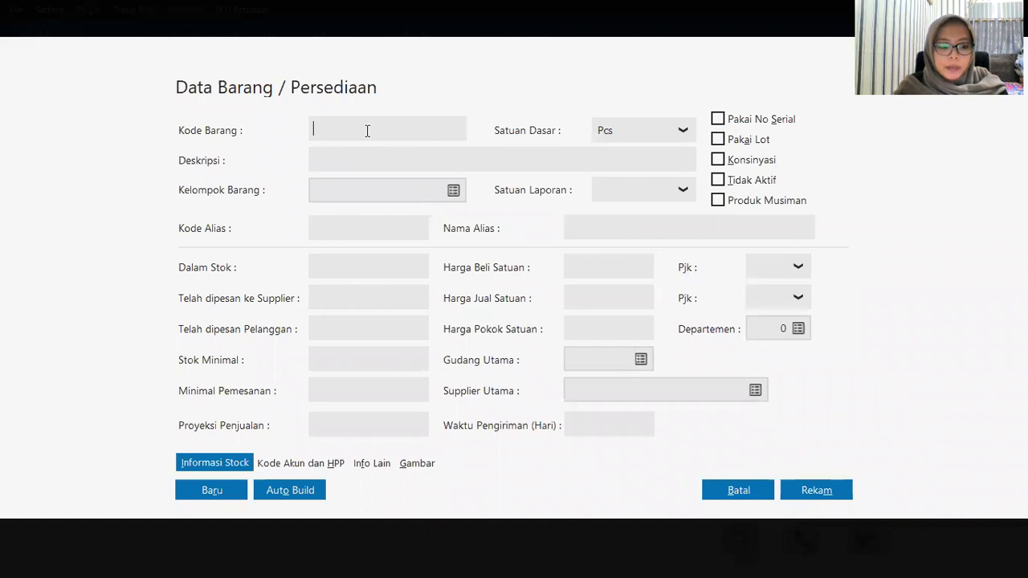
type("H")
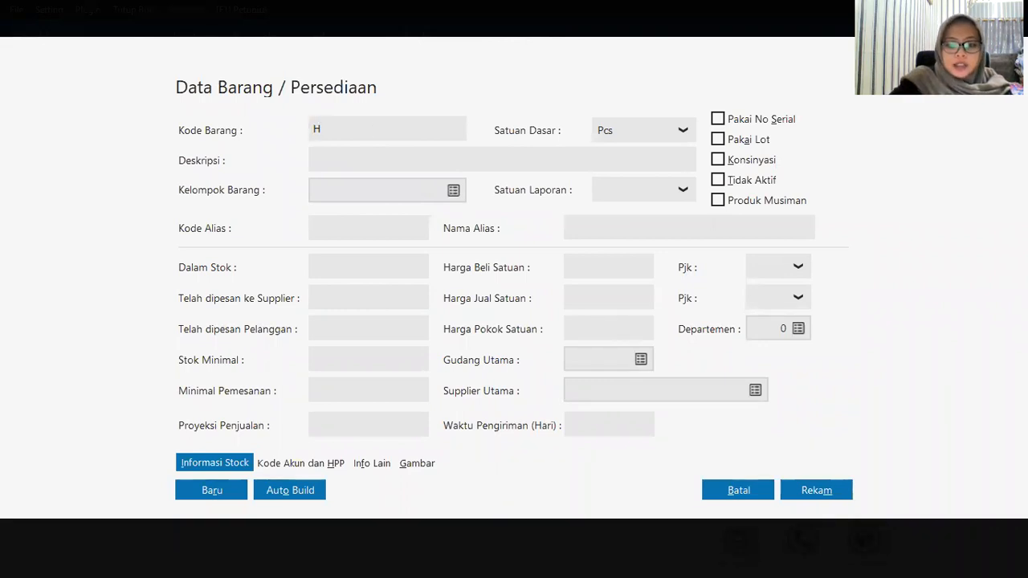
type("-003")
key("Tab")
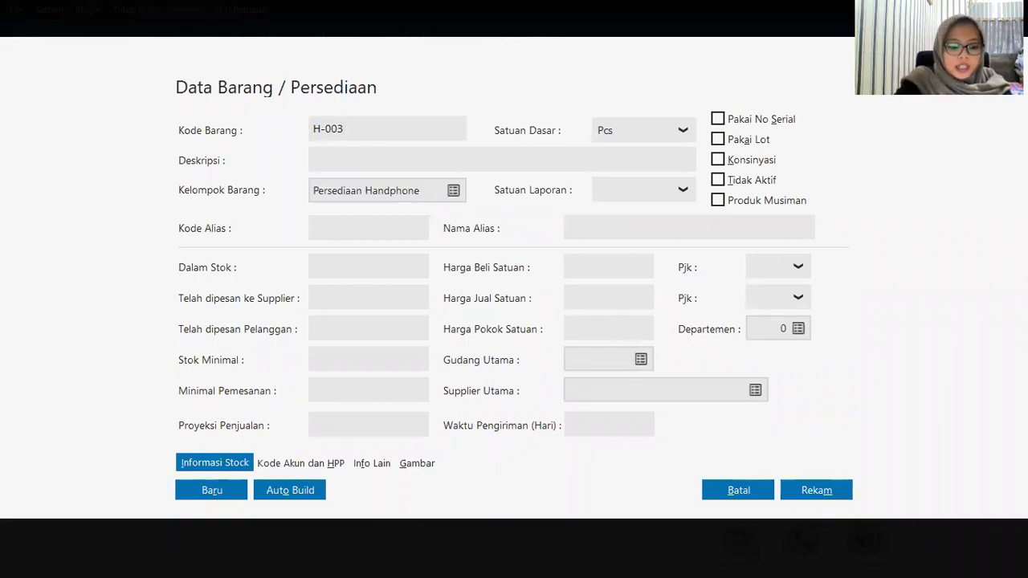
type("Oppo")
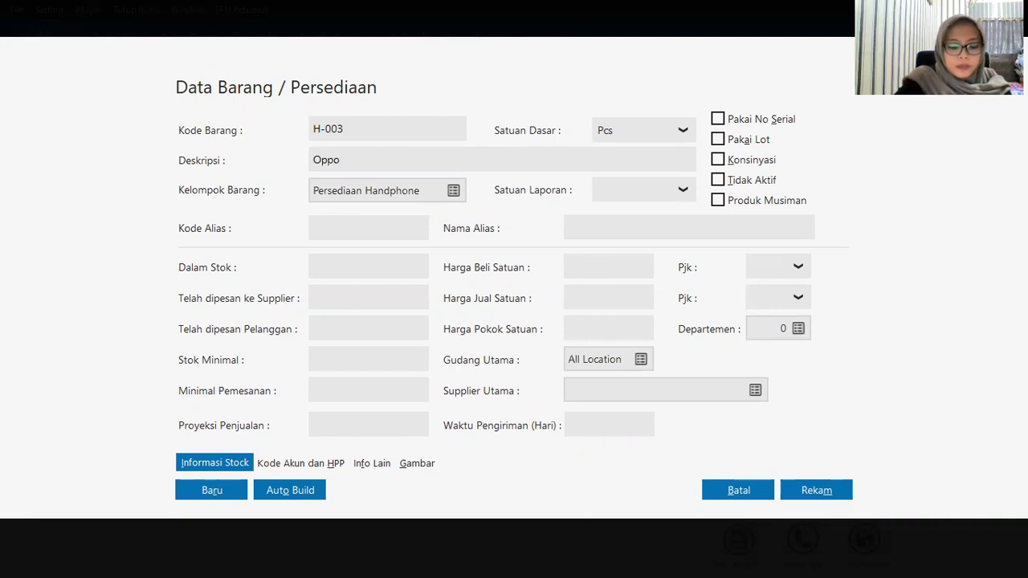
type("F1")
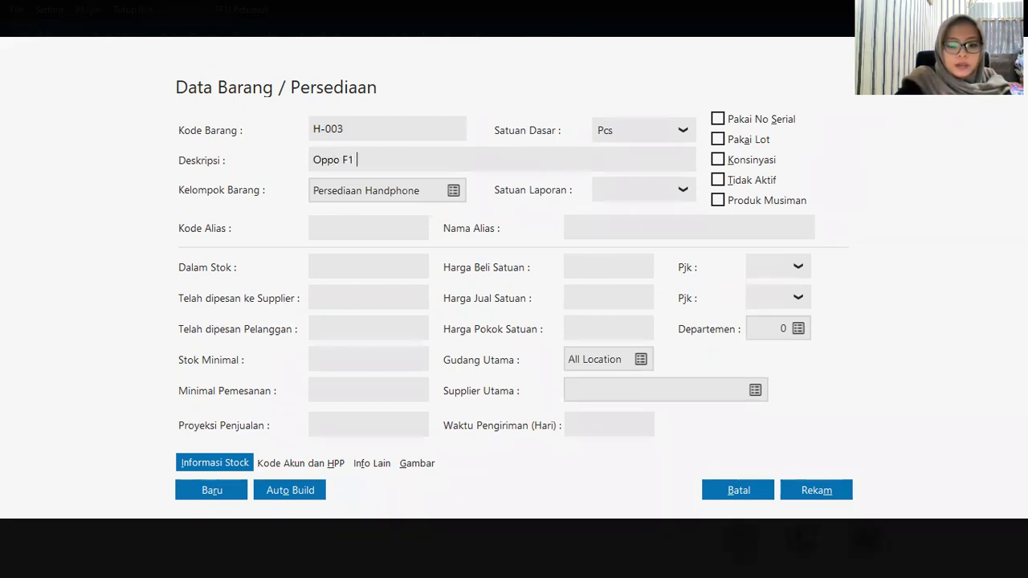
type(" PLus")
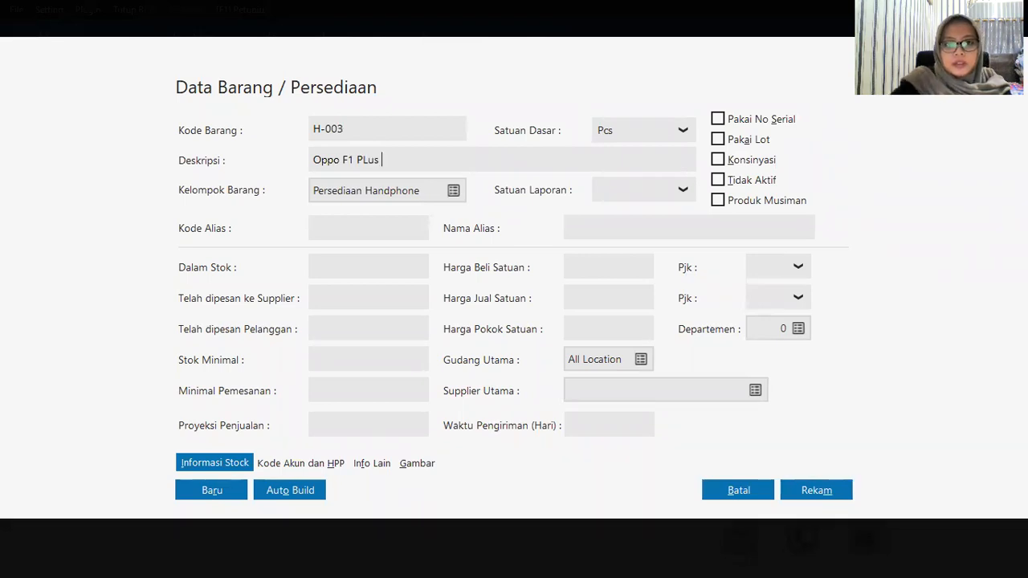
key("BackSpace")
key("BackSpace")
key("BackSpace")
type("lus")
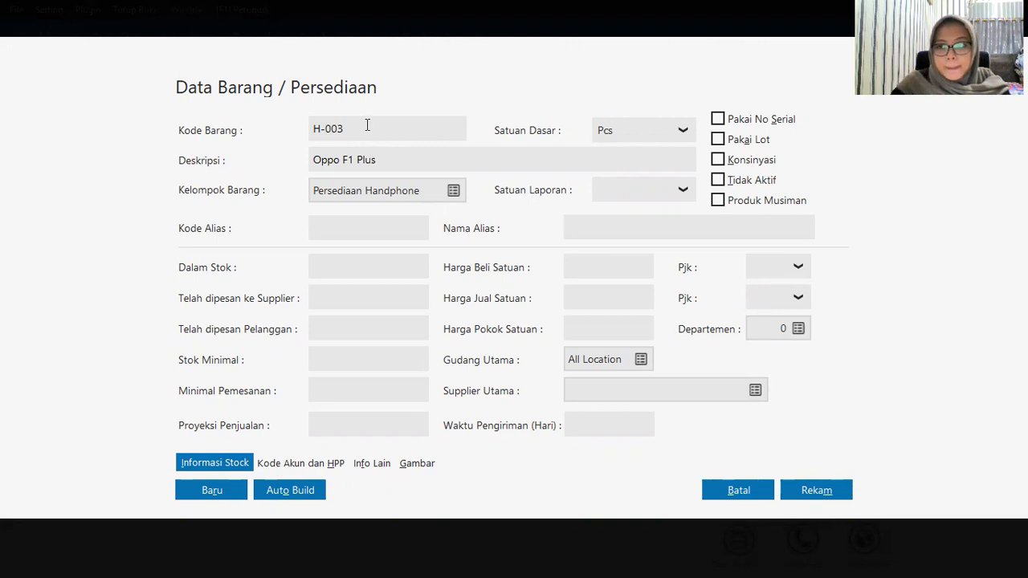
left_click(827, 485)
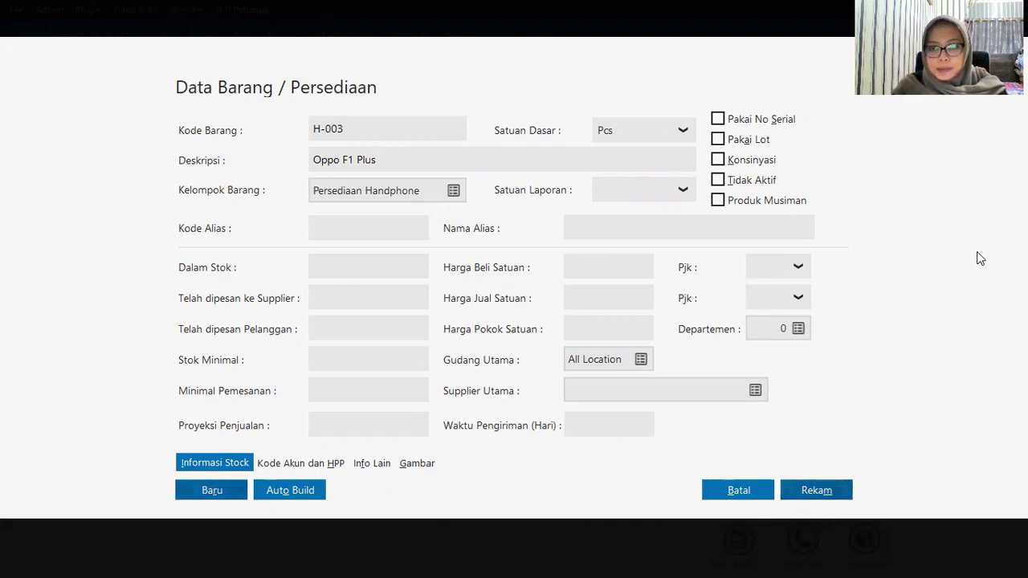
key("Tab")
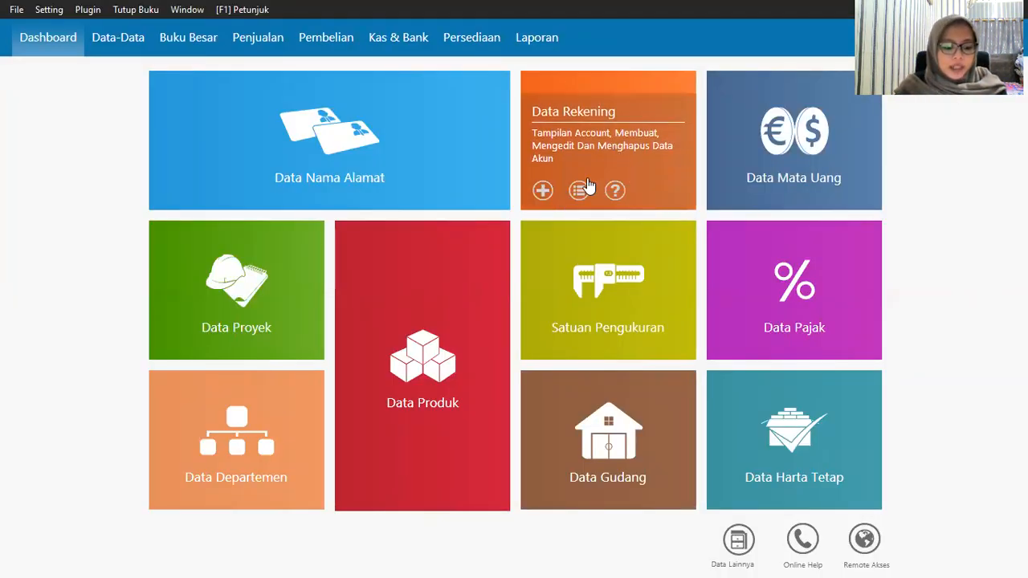
Step: Save product H-004 Oppo F1 S, then begin another new product form
mouse_move(205, 175)
mouse_move(357, 482)
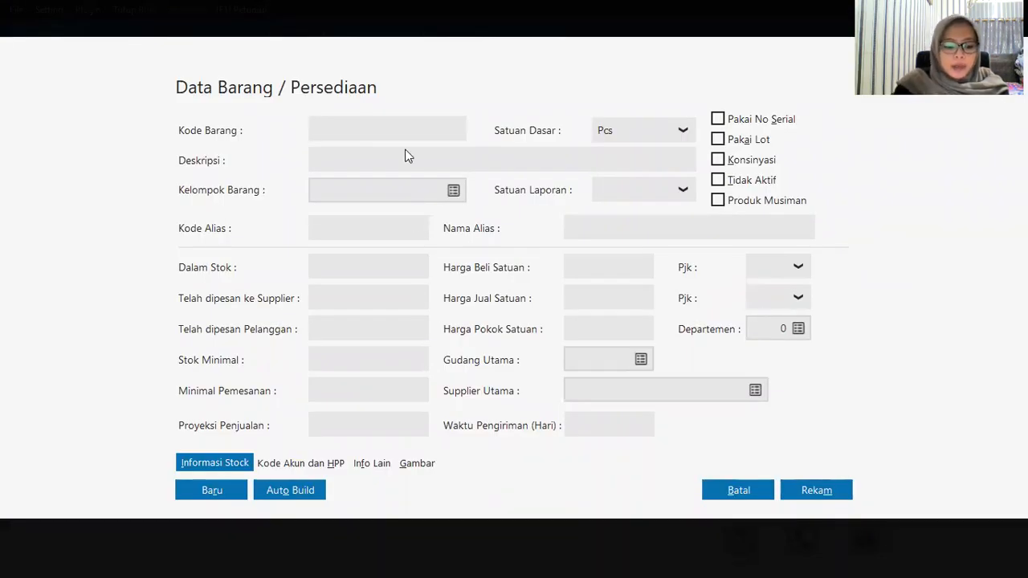
type("H")
key("BackSpace")
type("H-004")
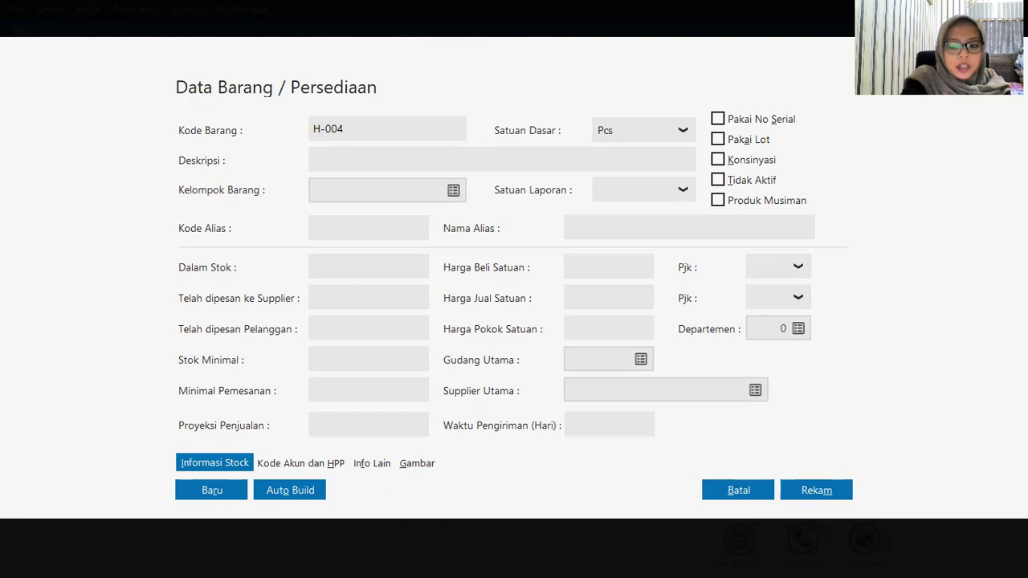
type("Opp")
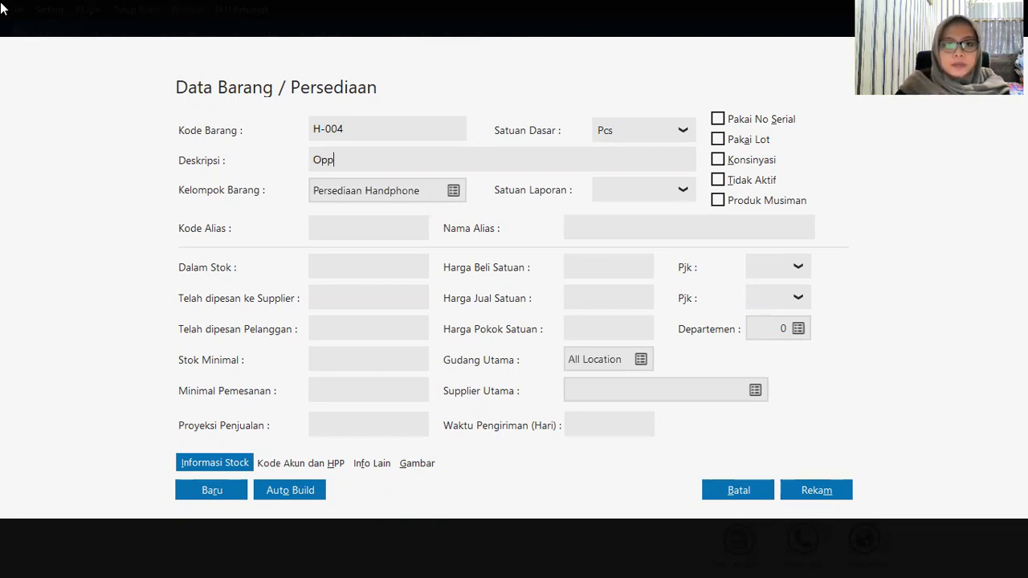
type("o F")
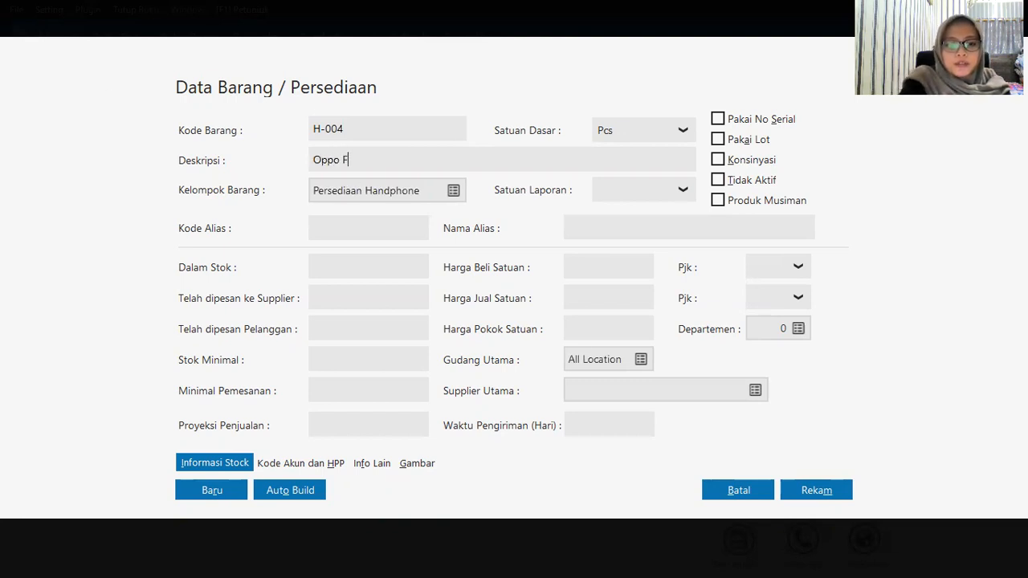
type("1 S")
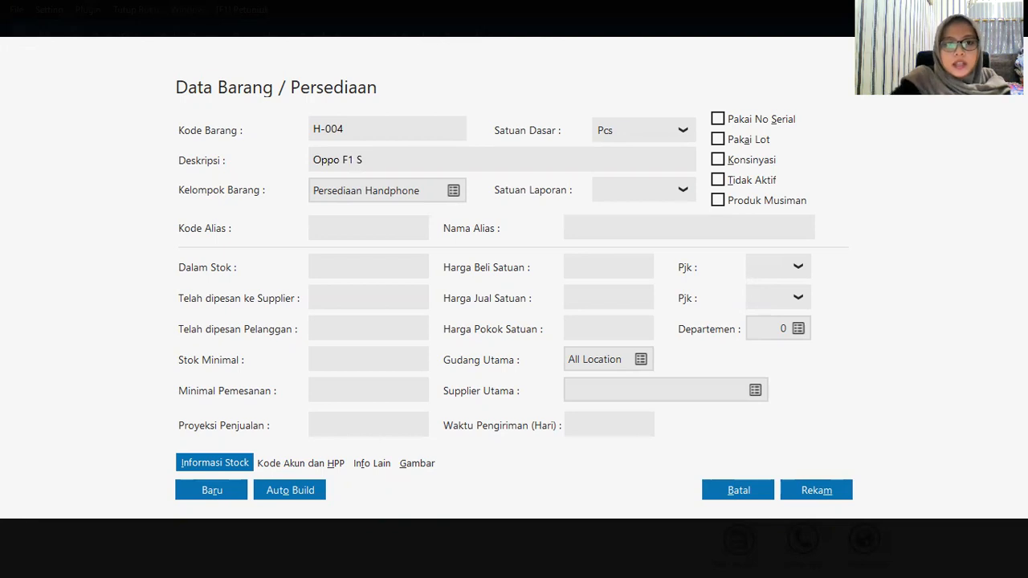
left_click(797, 491)
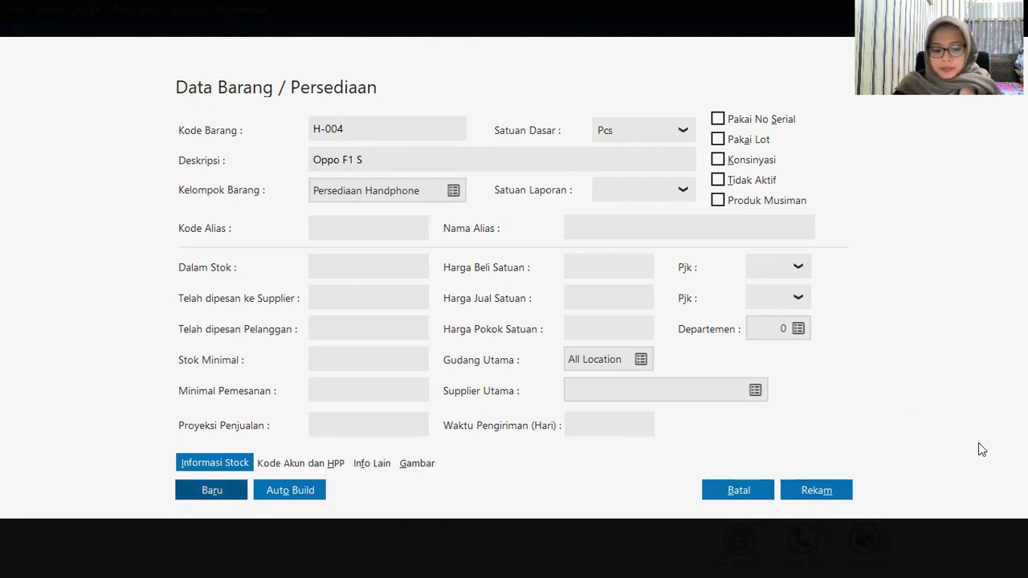
key("Tab")
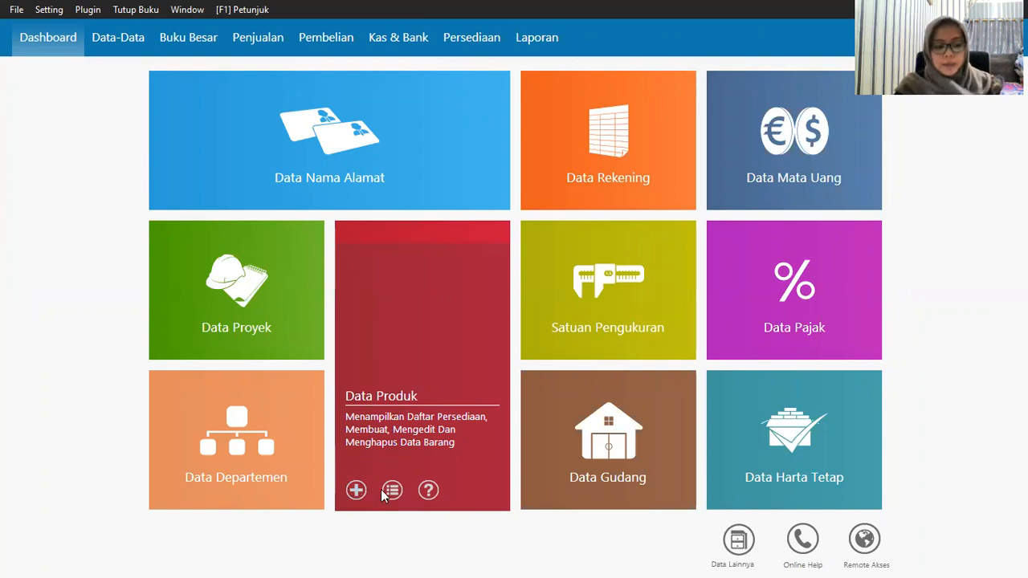
left_click(382, 489)
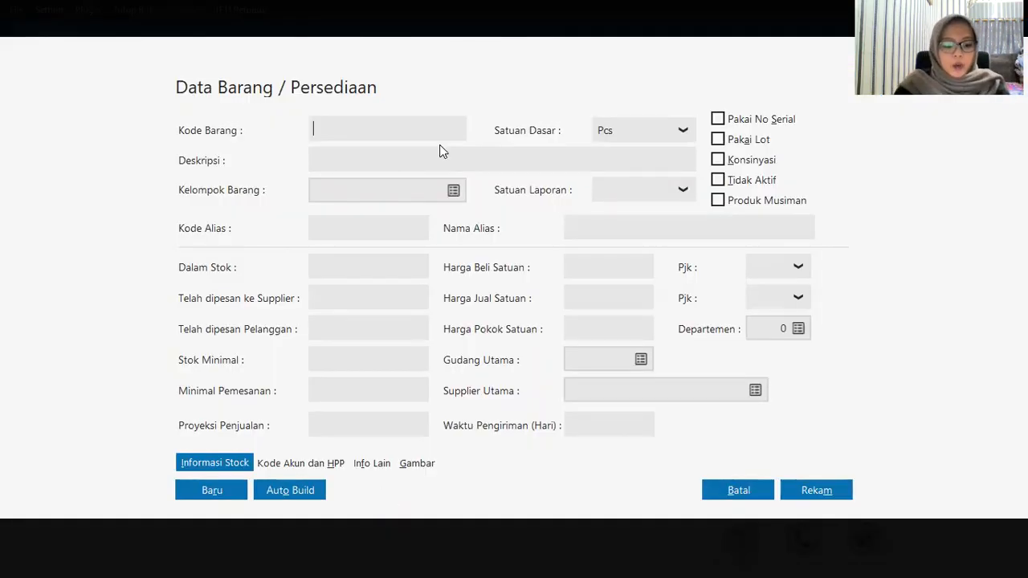
Step: Create product C-001 Casing Samsung in the Persediaan Casing group and save it
type("C-001")
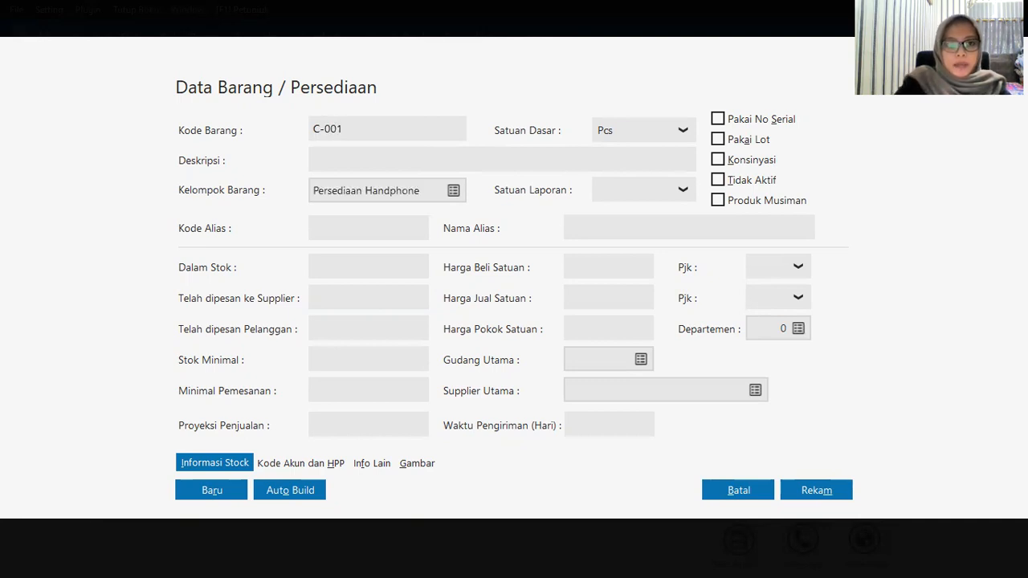
left_click(441, 153)
type("Casi")
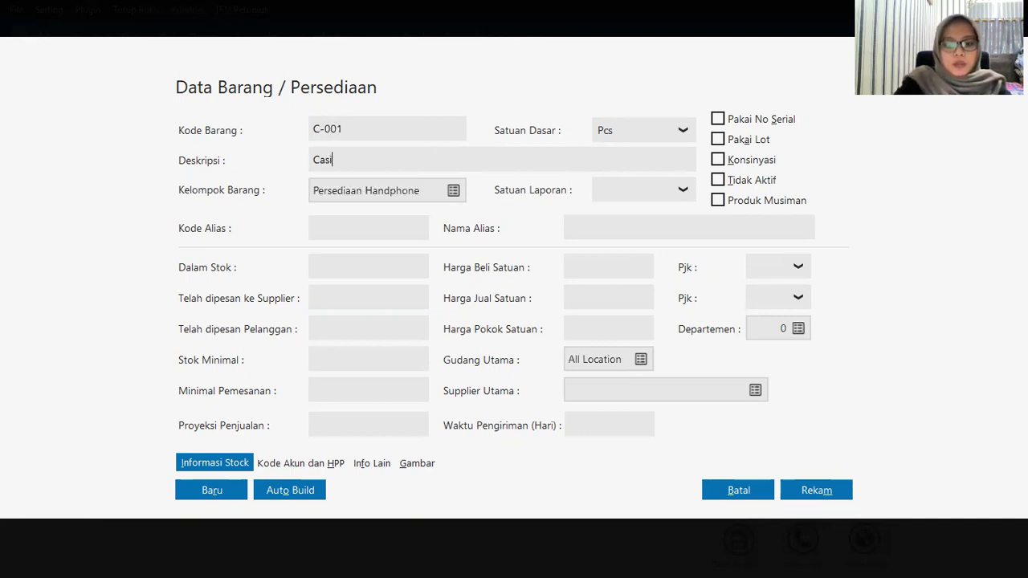
type("ng Samsung")
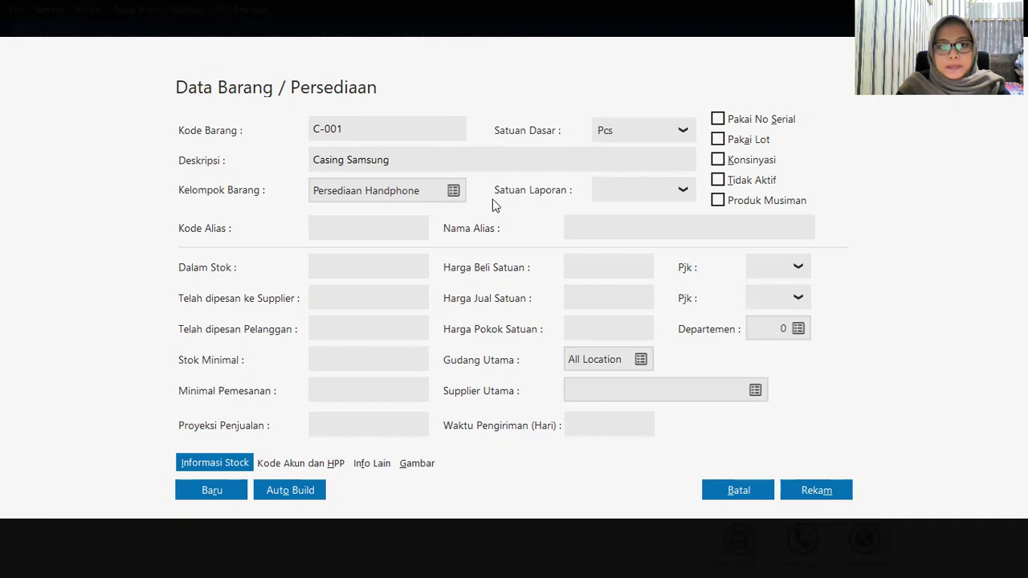
left_click(460, 197)
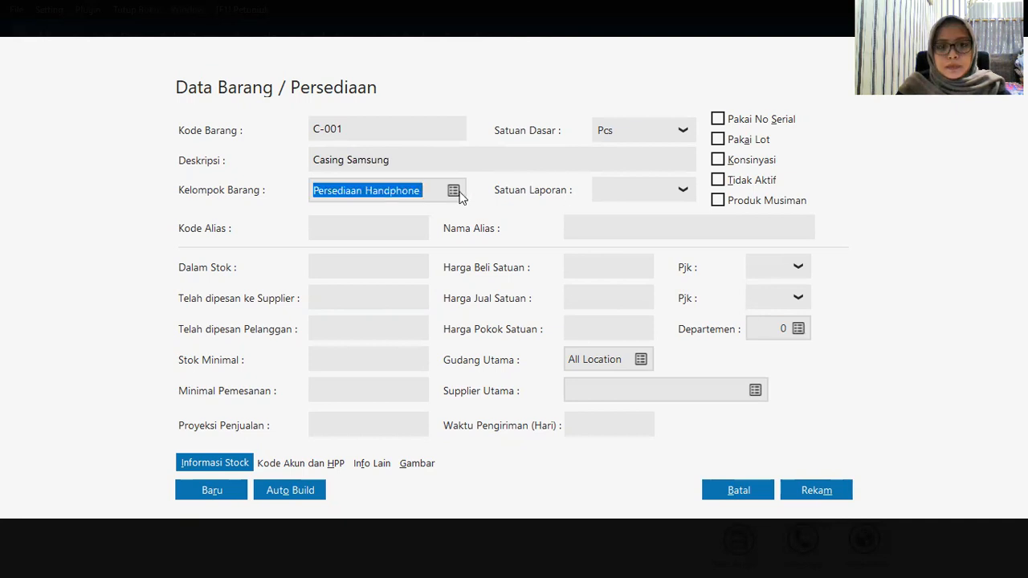
left_click(460, 197)
left_click(345, 263)
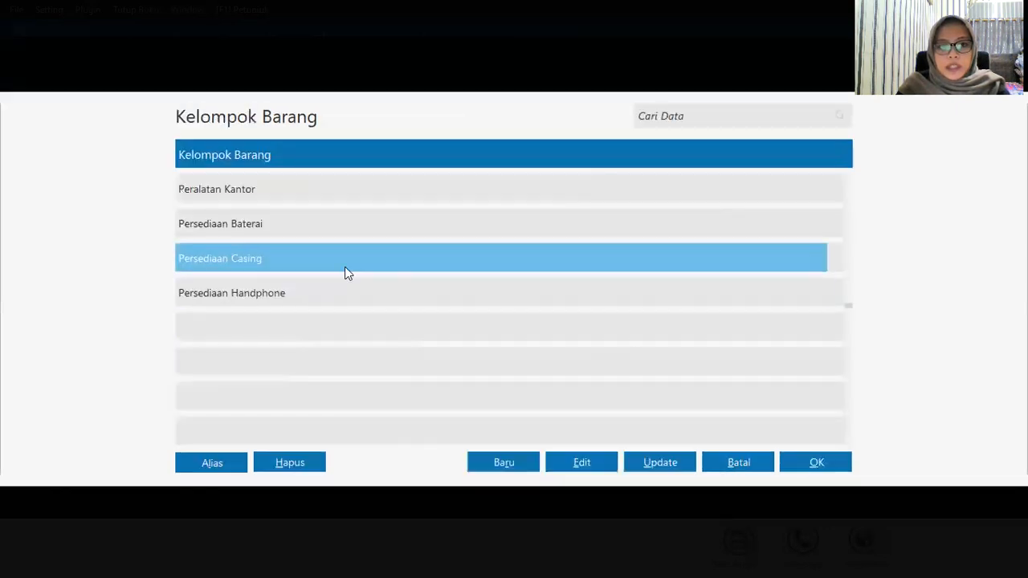
left_click(805, 463)
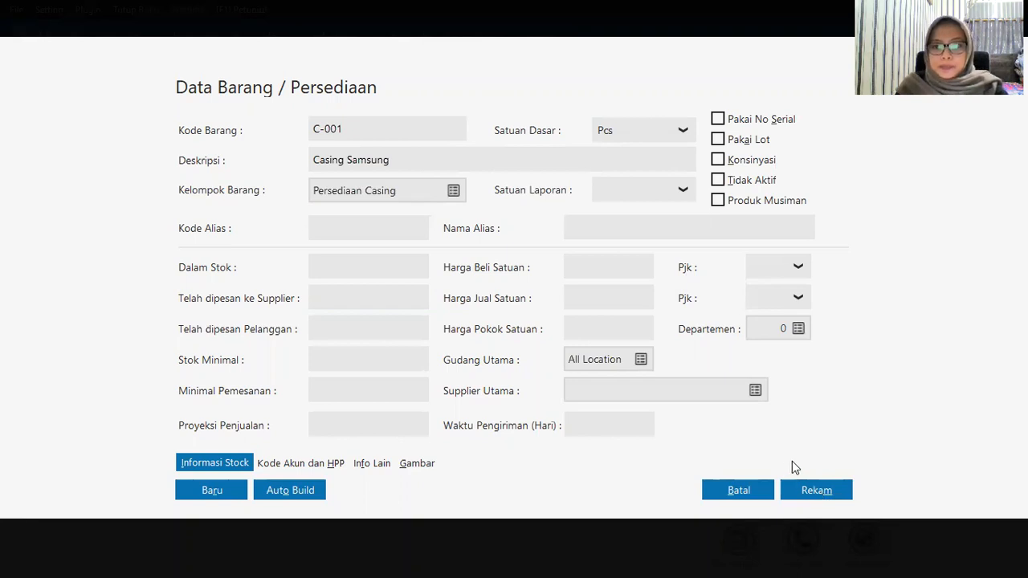
left_click(817, 482)
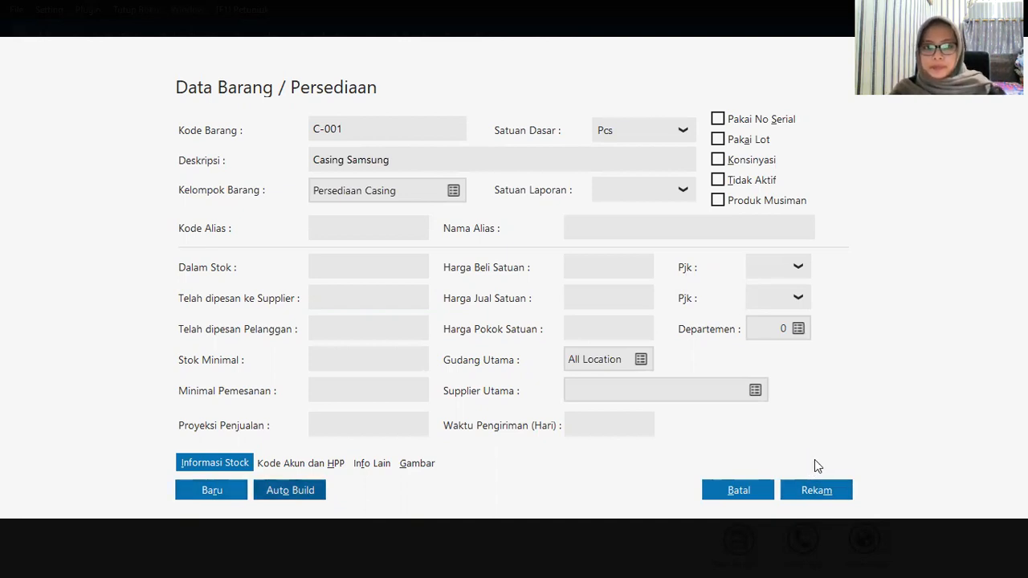
left_click(808, 487)
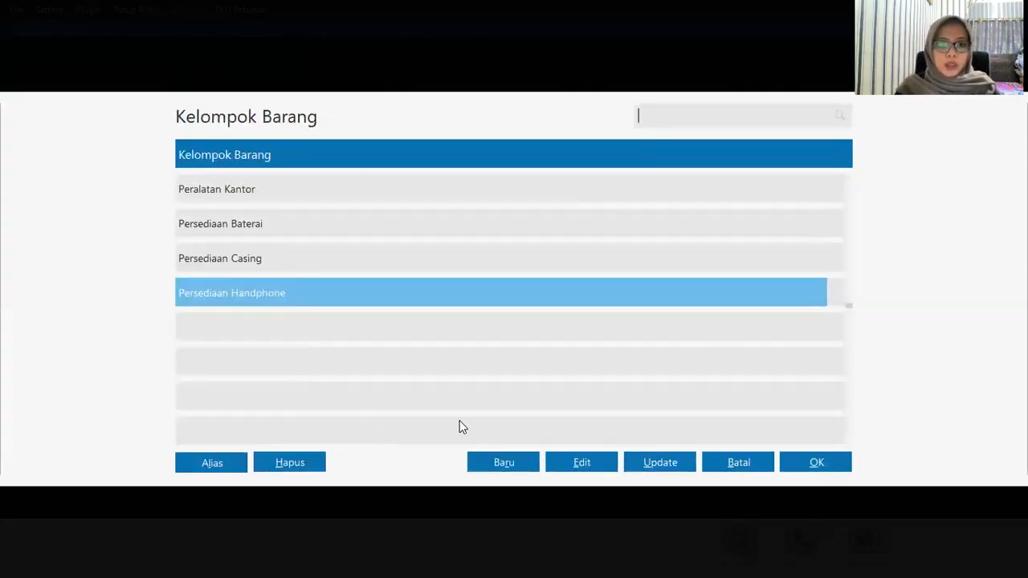
Step: Close the leftover group lists and bring up the full Data Produk list
left_click(816, 463)
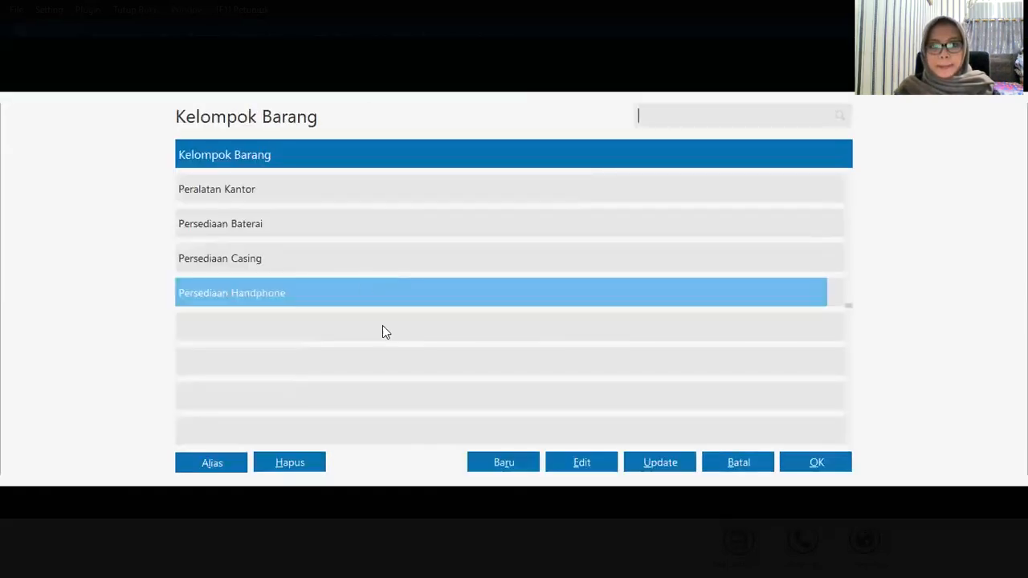
left_click(819, 466)
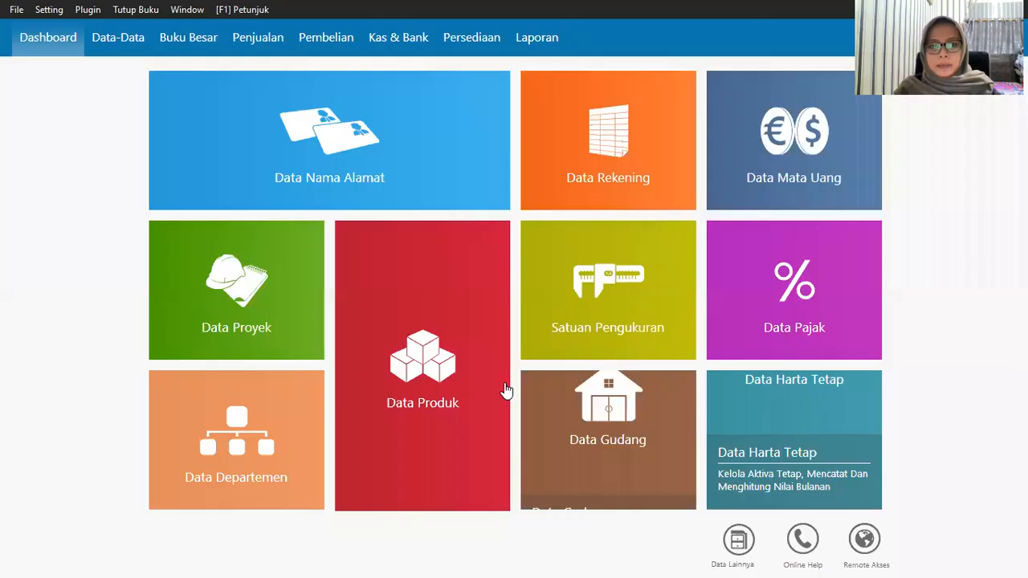
mouse_move(505, 391)
left_click(393, 487)
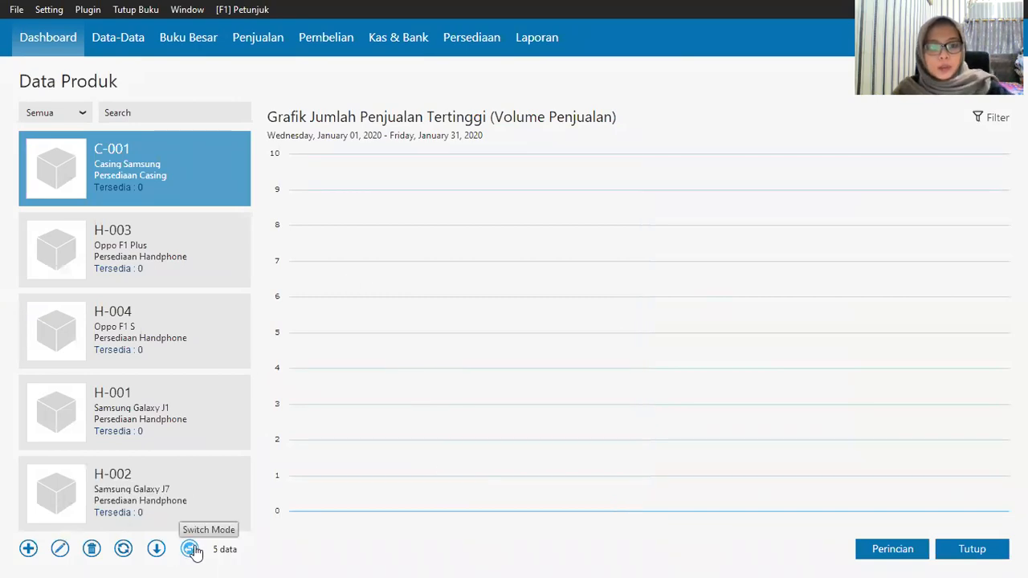
Step: Switch Data Produk to table view and add item C-002 Casing Oppo
left_click(190, 550)
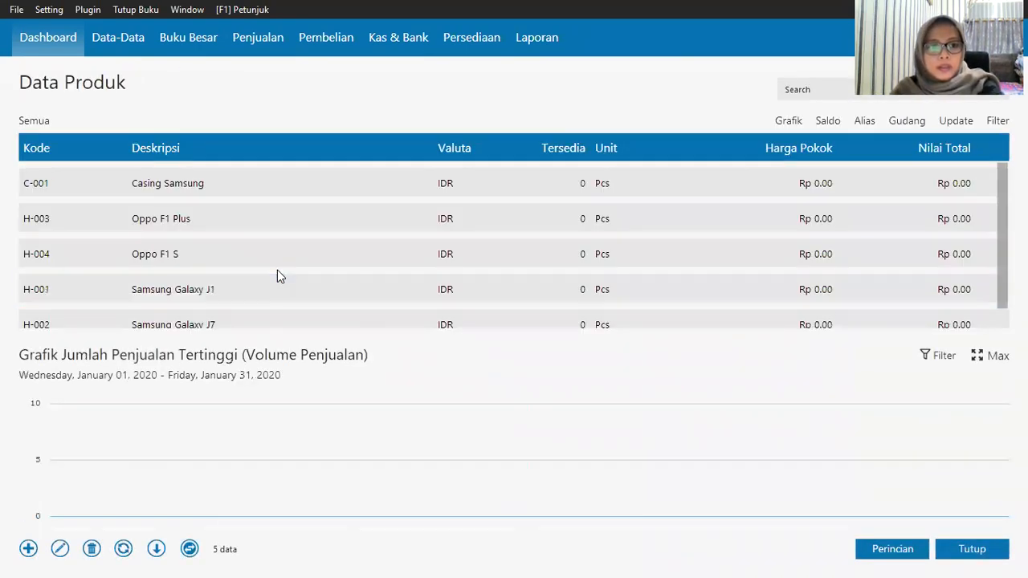
left_click(416, 188)
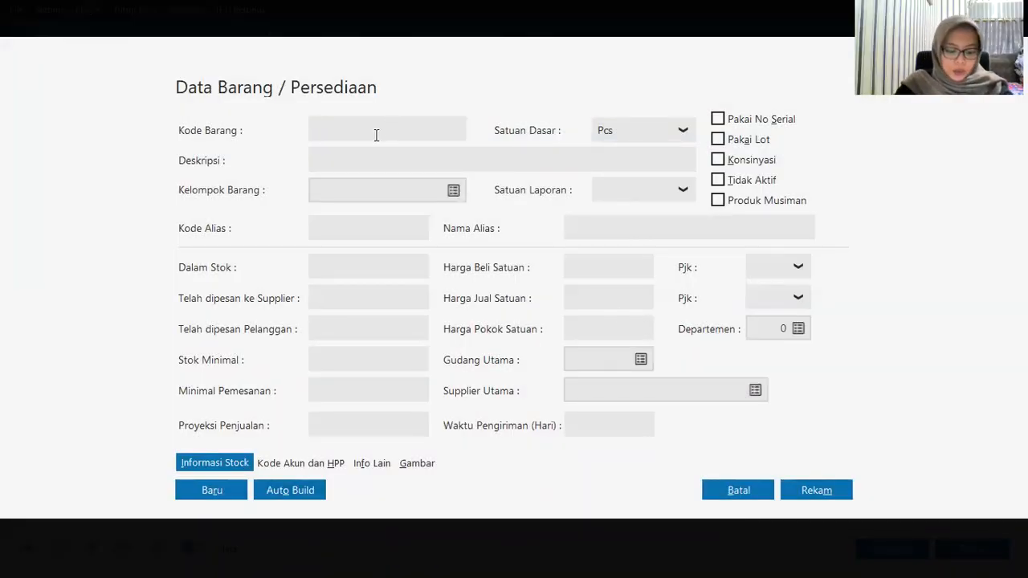
type("C")
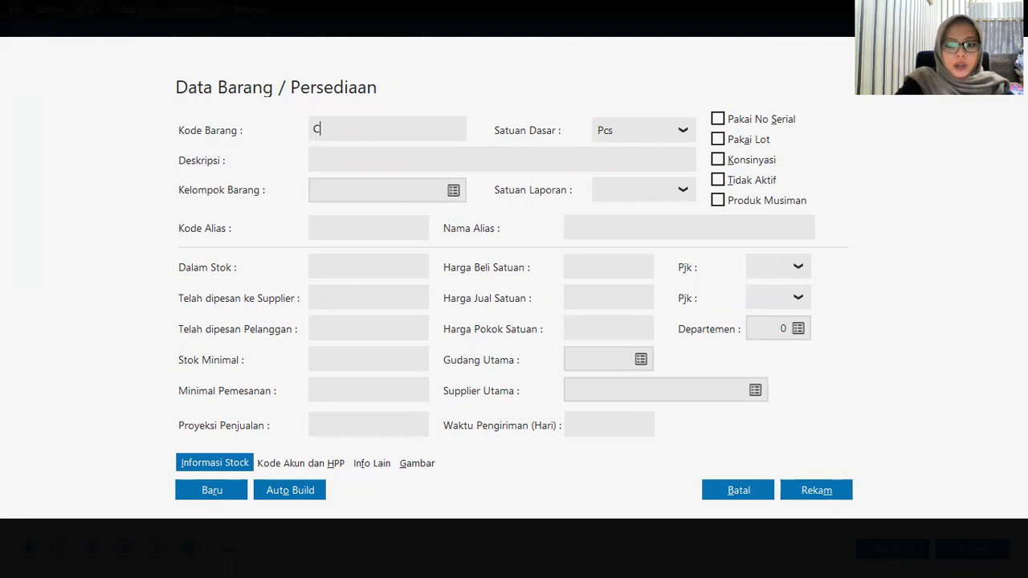
type("-002")
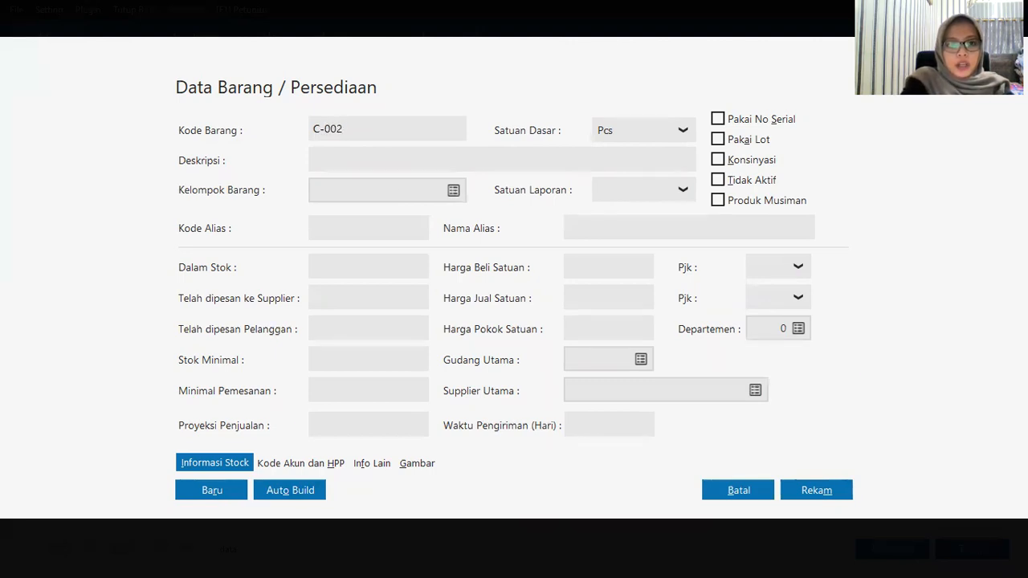
type("Casing ")
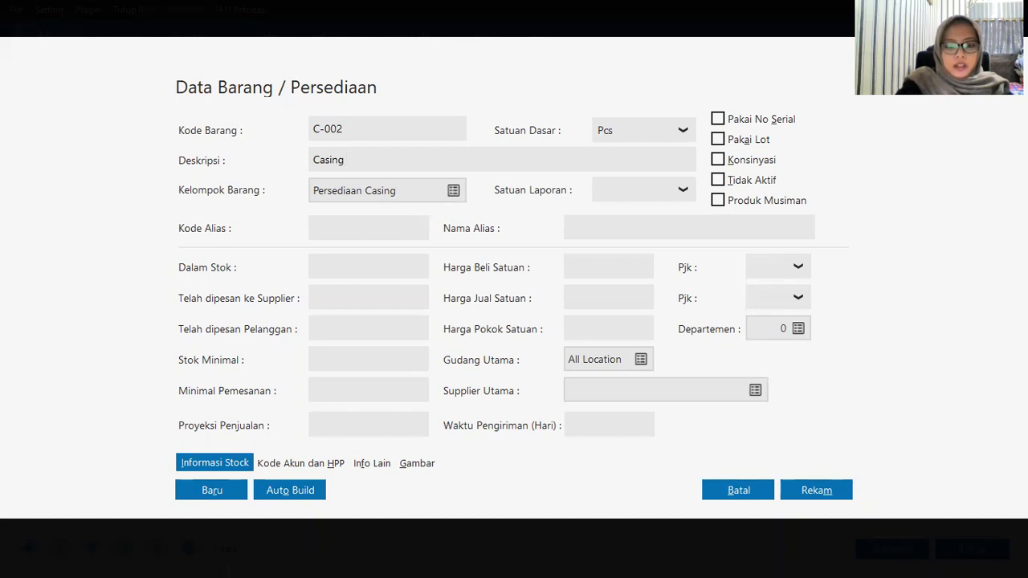
type("Oppi")
type("o")
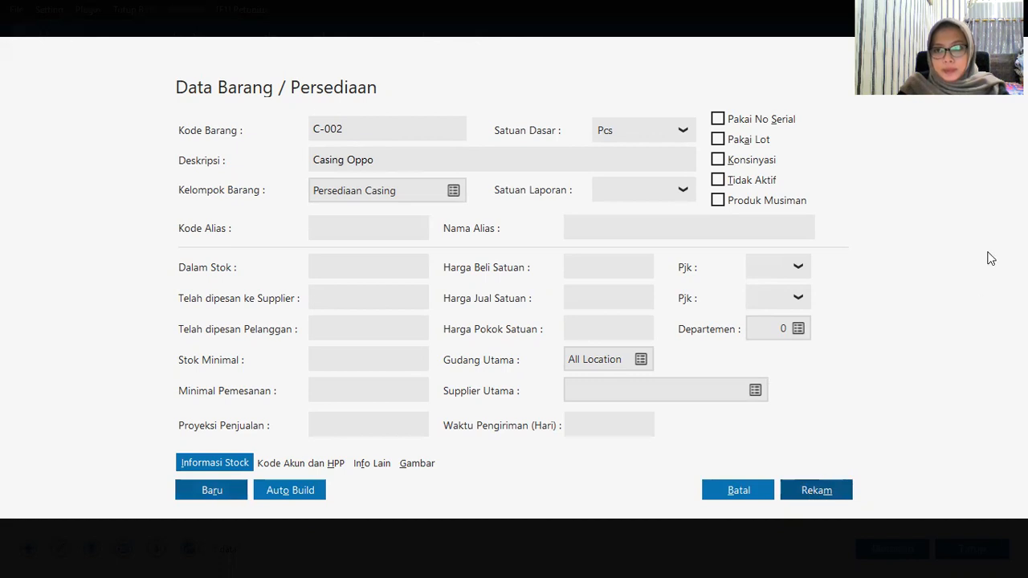
key("Tab")
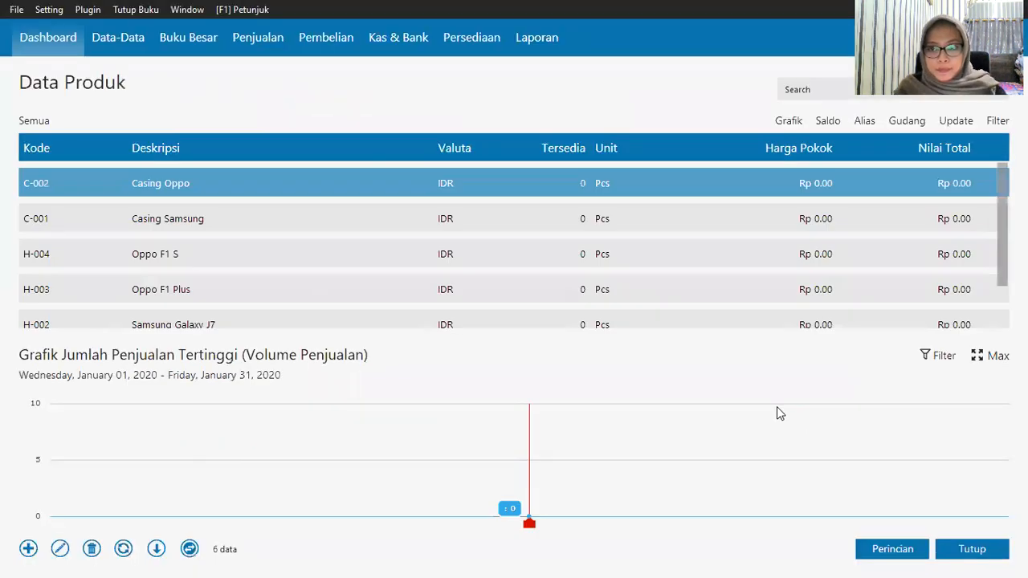
left_click(399, 285)
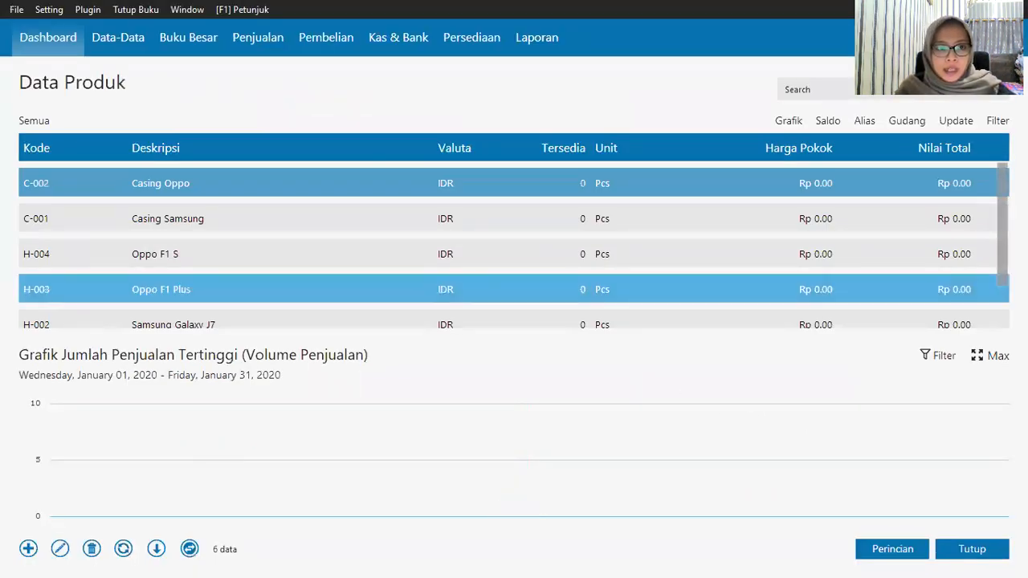
scroll(396, 275, "down", 5)
scroll(390, 278, "up", 5)
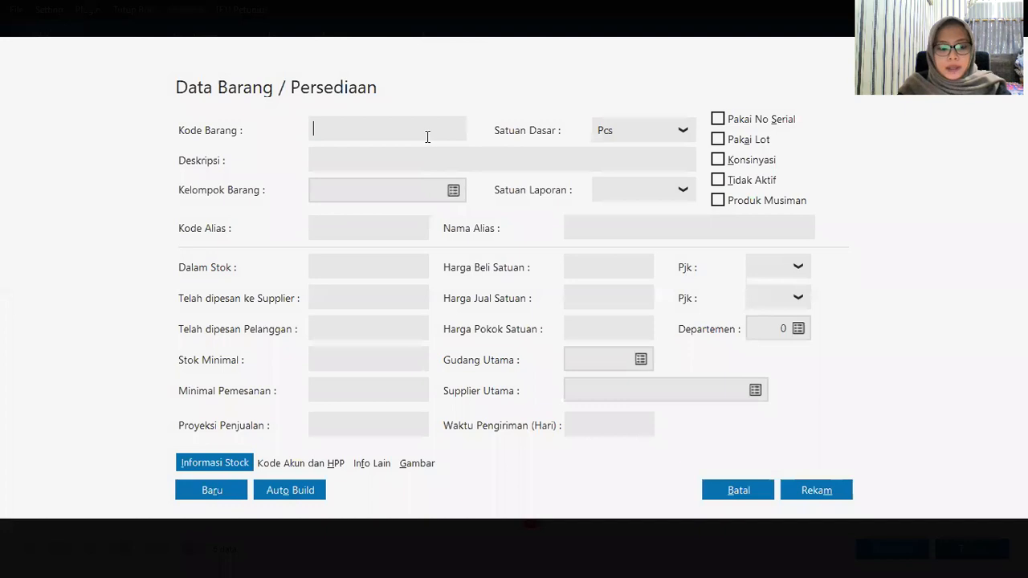
Step: Enter item B-001 Baterai Samsung, assign the Persediaan Baterai group, and save it
left_click(427, 137)
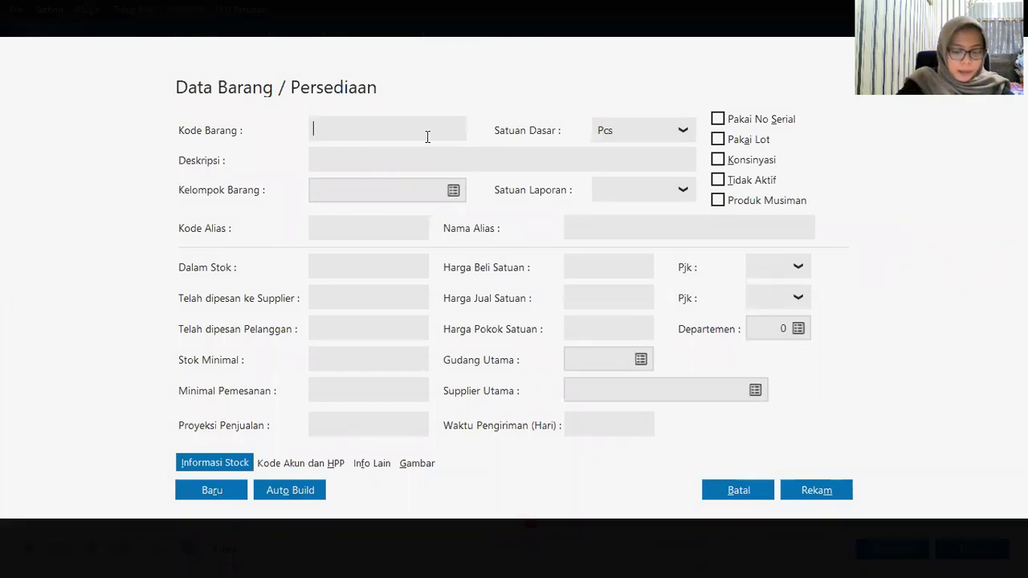
type("B-001")
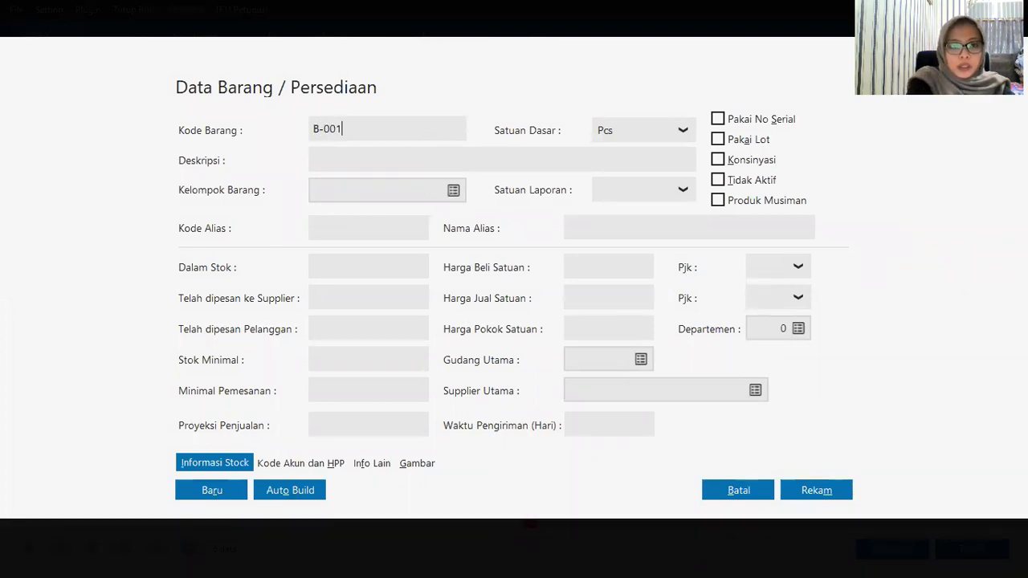
key("Tab")
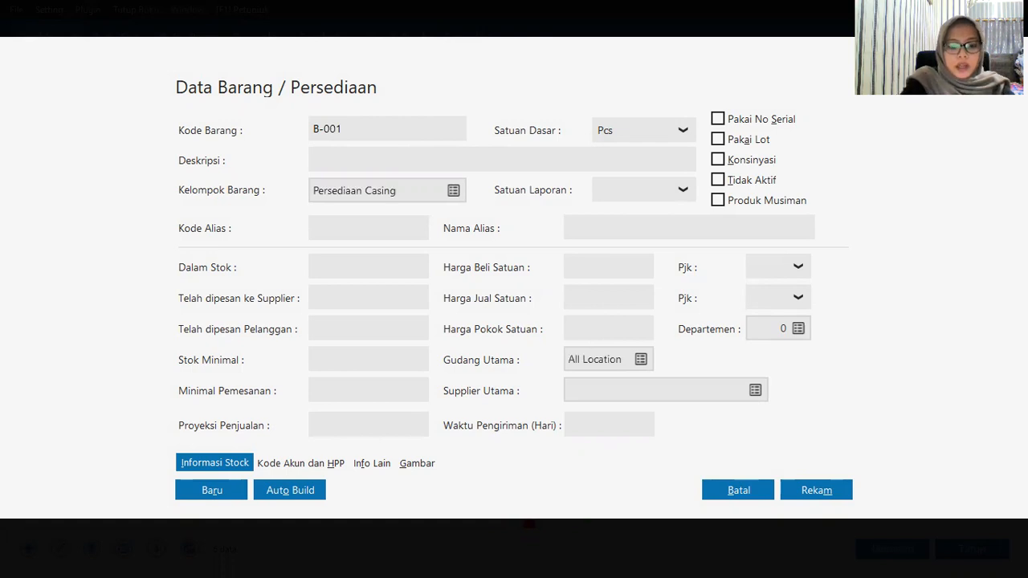
type("Baterai ")
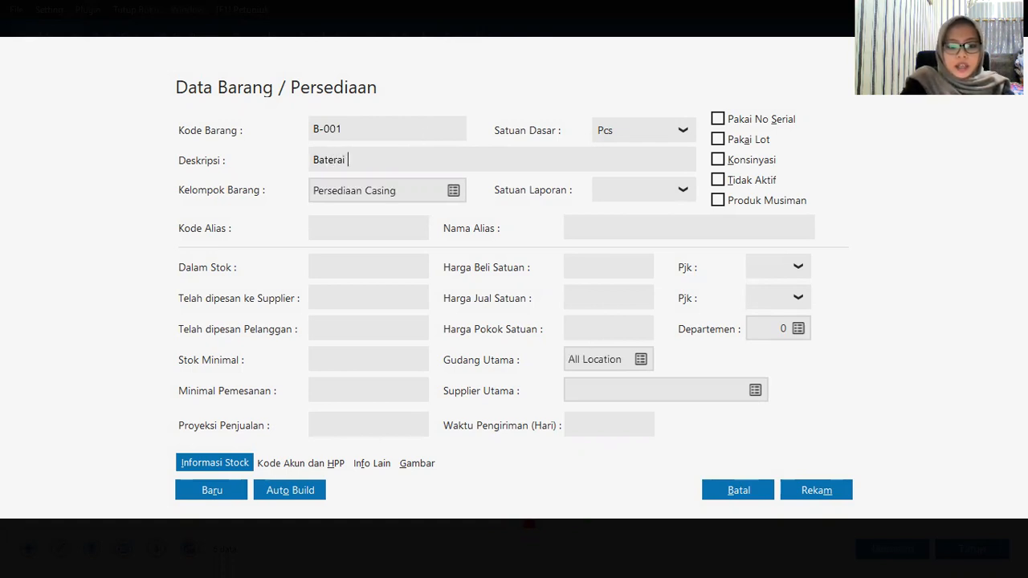
type("Samsung")
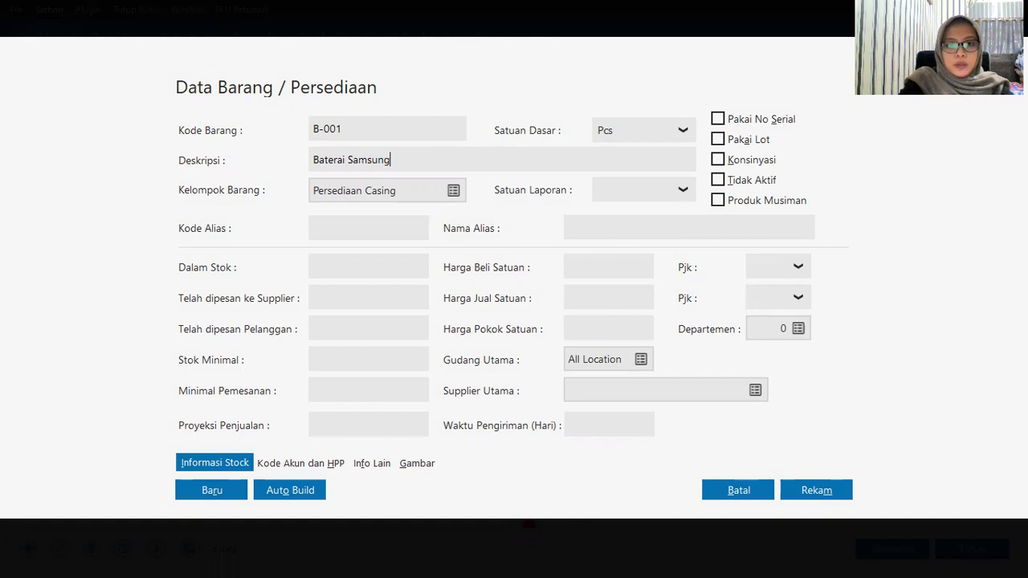
left_click(452, 191)
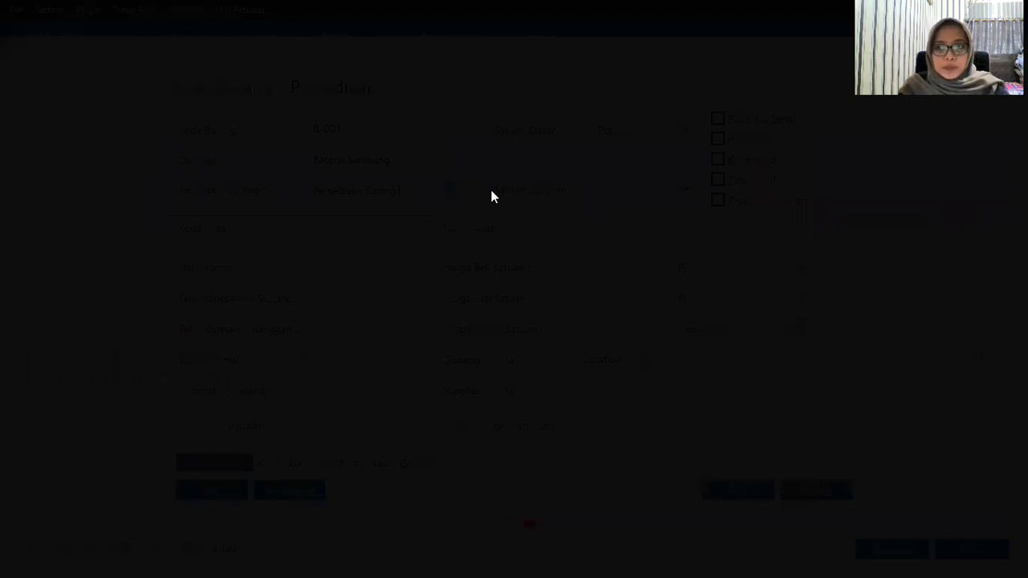
left_click(374, 223)
left_click(811, 468)
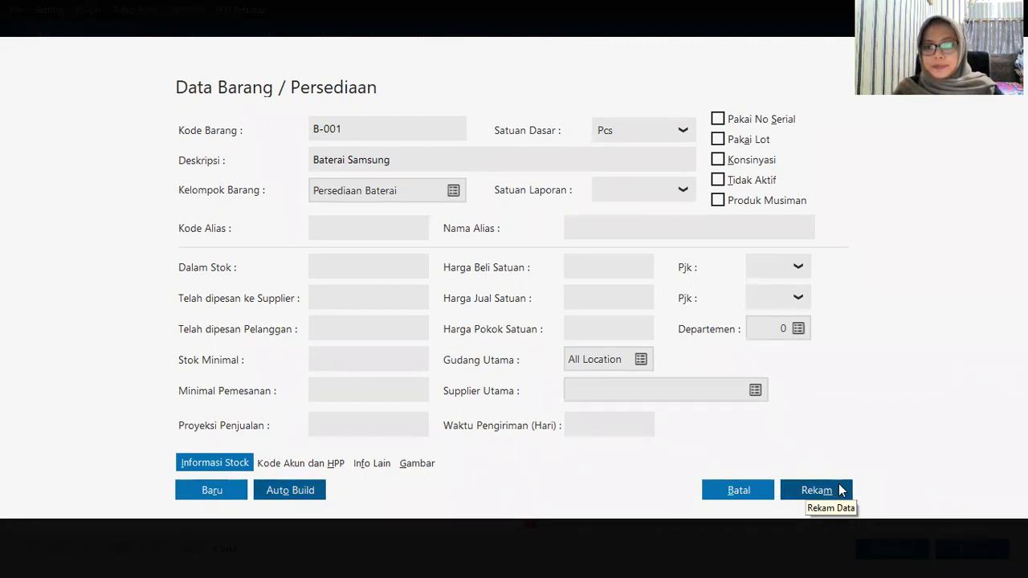
left_click(840, 490)
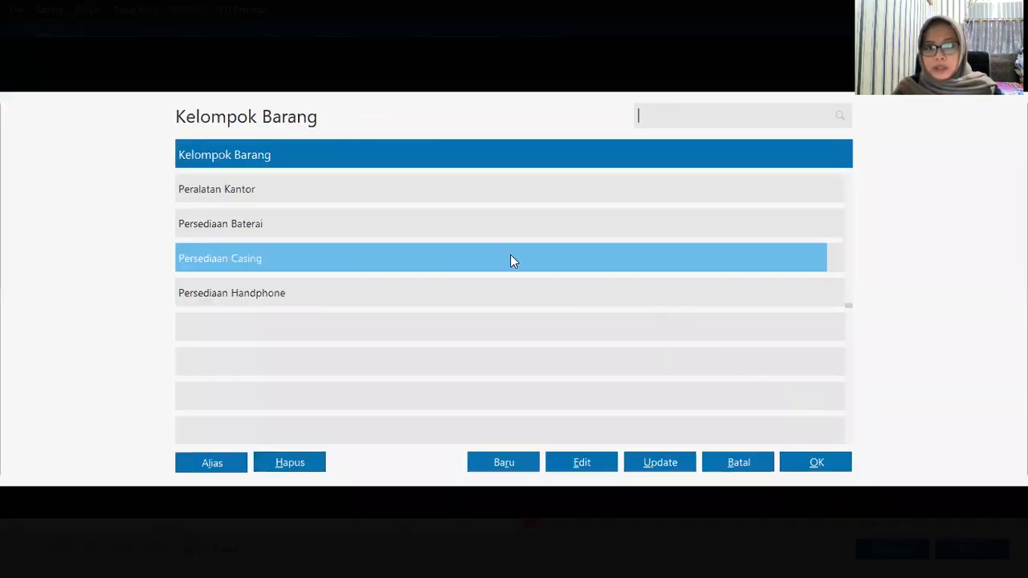
left_click(801, 468)
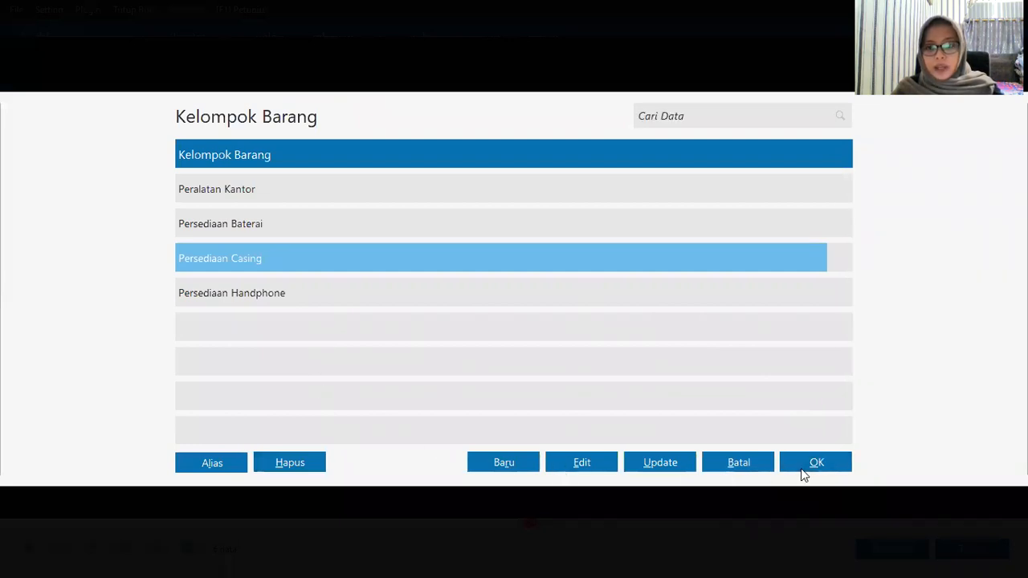
left_click(807, 491)
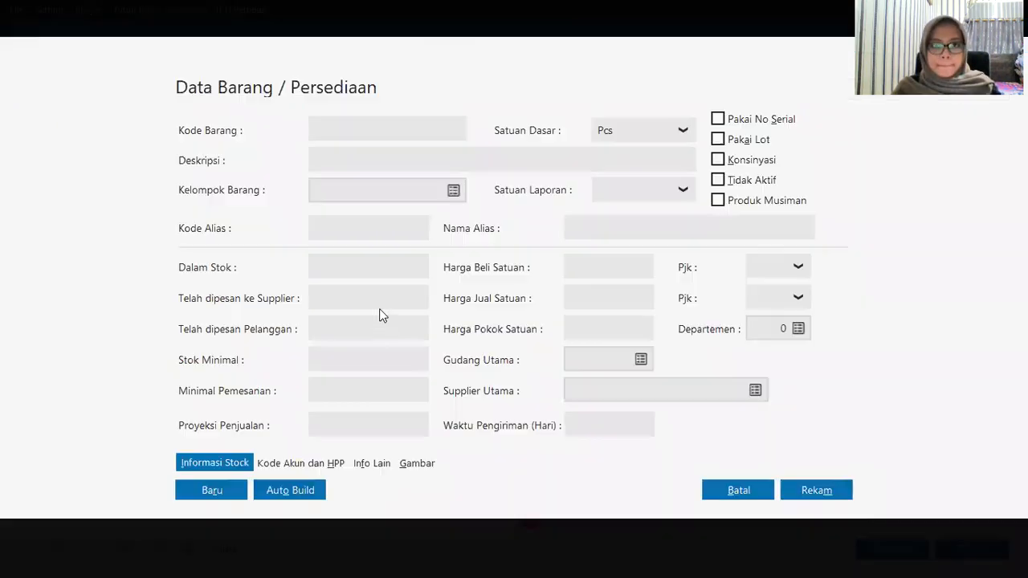
Step: Enter item B-002 Baterai Oppo under Persediaan Baterai and save it
type("B-00")
type("2")
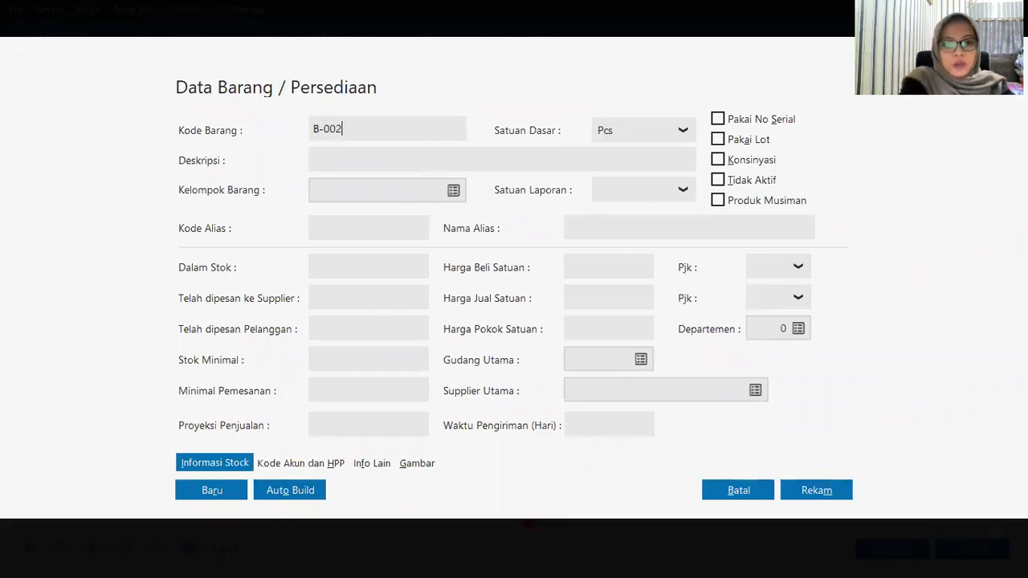
type("Baterai Oppo")
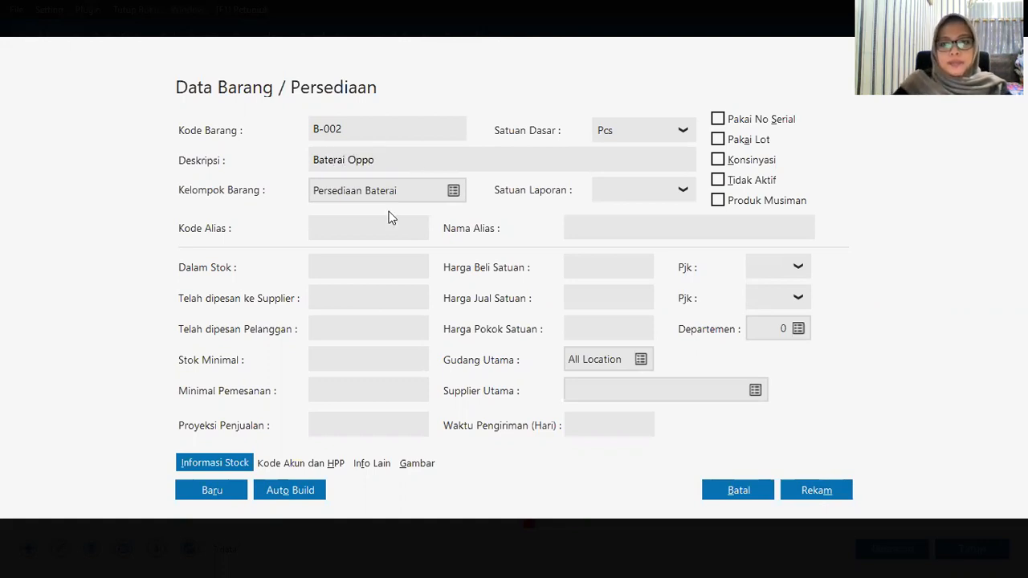
left_click(816, 480)
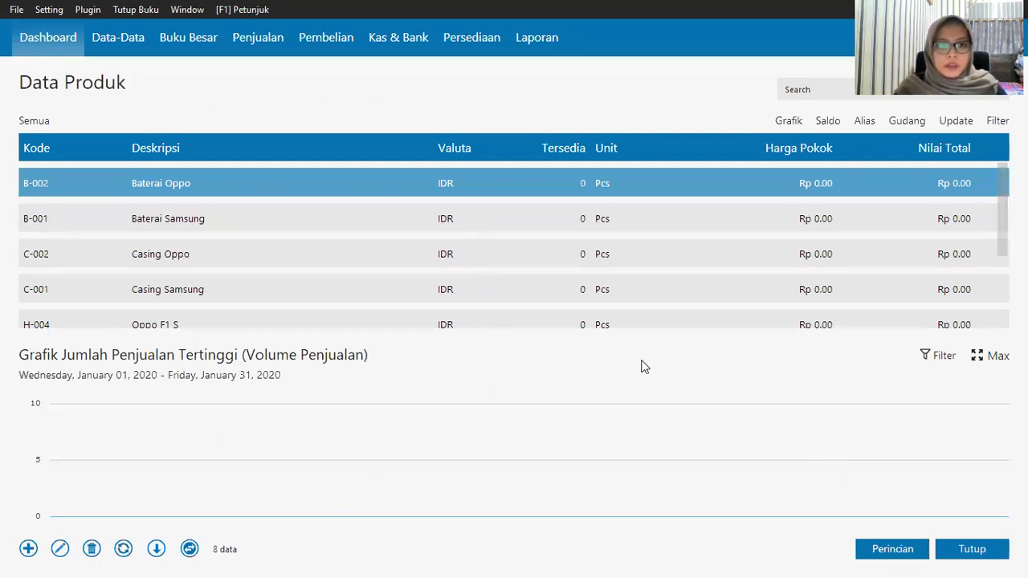
Step: Close the product list, open Setting > Saldo Awal > Saldo Awal Persediaan and start a new entry
left_click(956, 557)
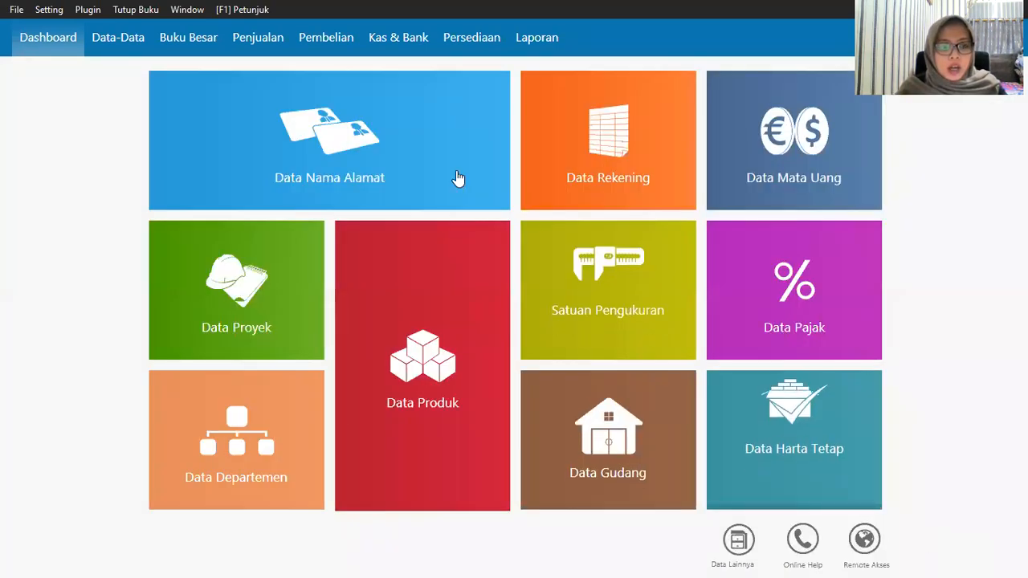
left_click(56, 14)
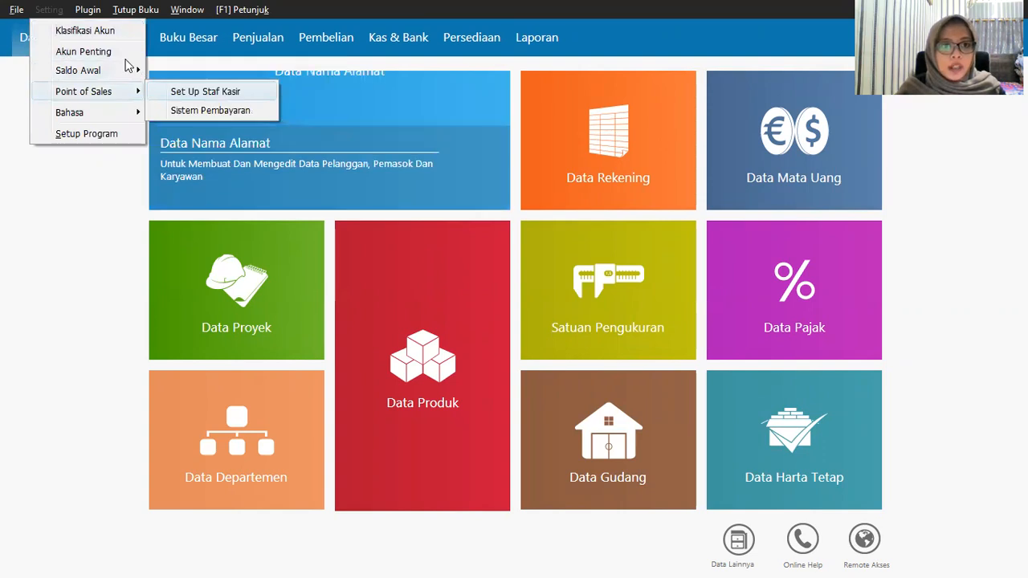
mouse_move(117, 74)
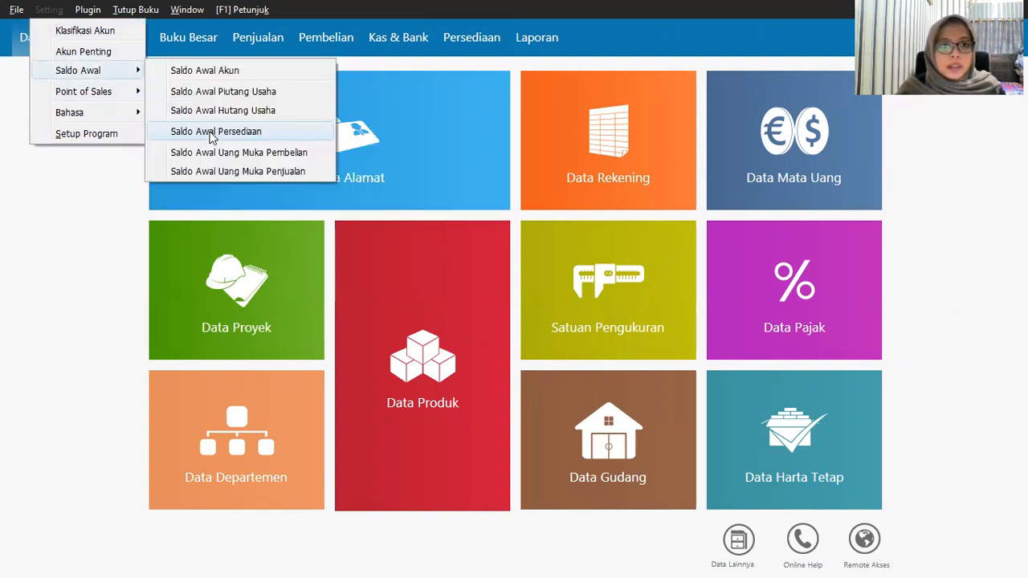
left_click(212, 133)
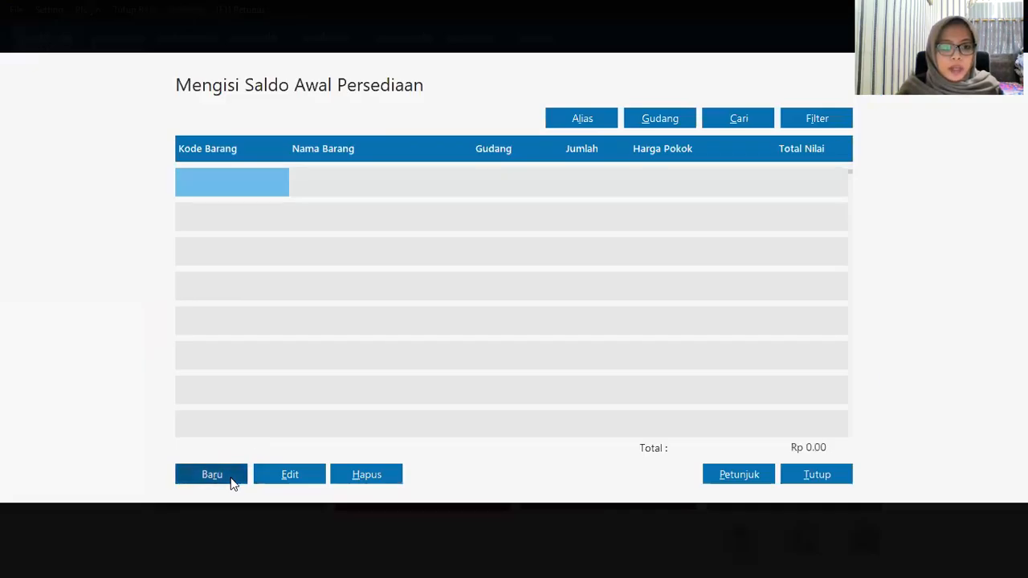
left_click(230, 480)
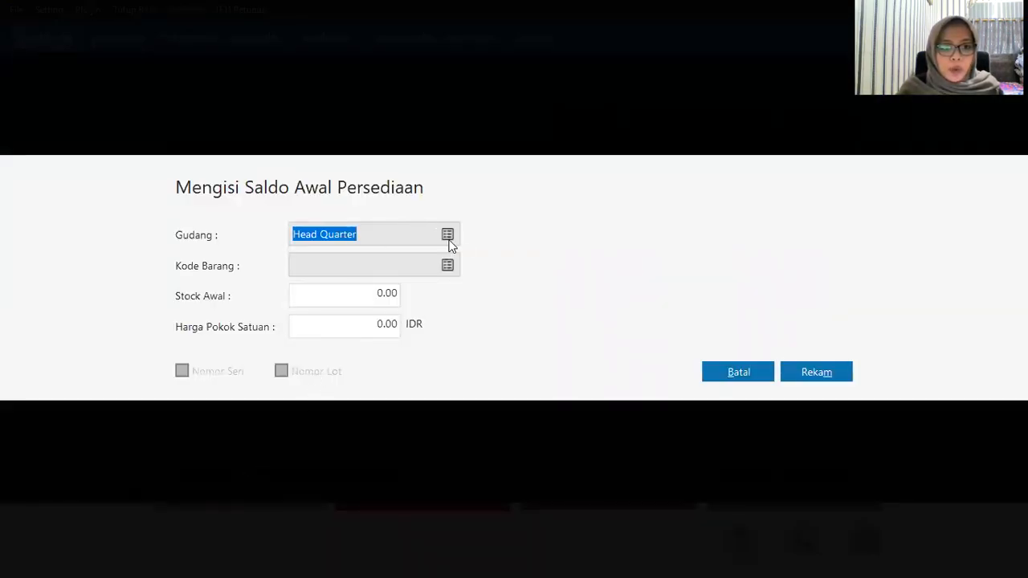
Step: Save opening stock for H-001 Samsung Galaxy J1 in Head Quarter: 4 units at 1,500,000
left_click(443, 268)
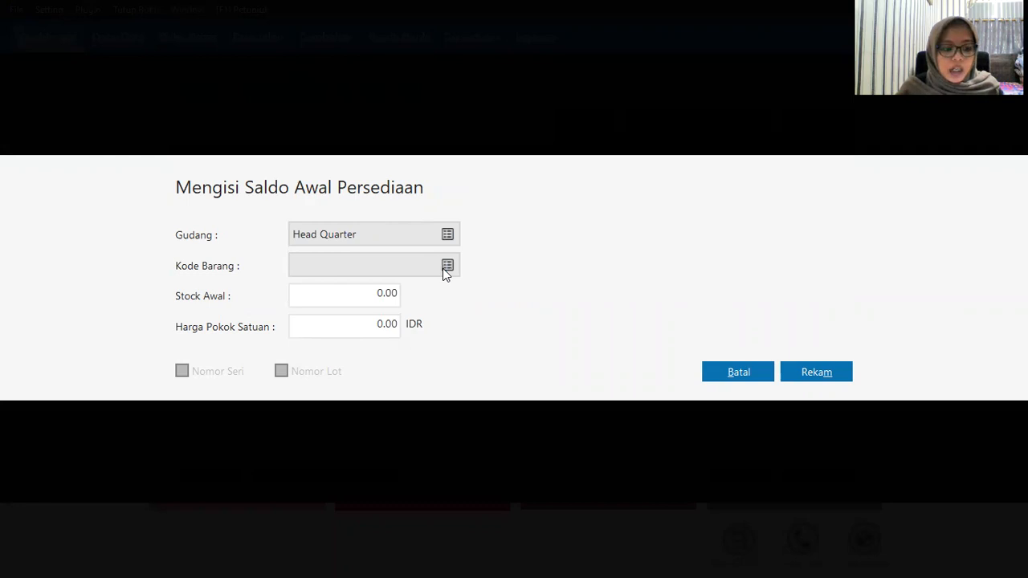
left_click(442, 269)
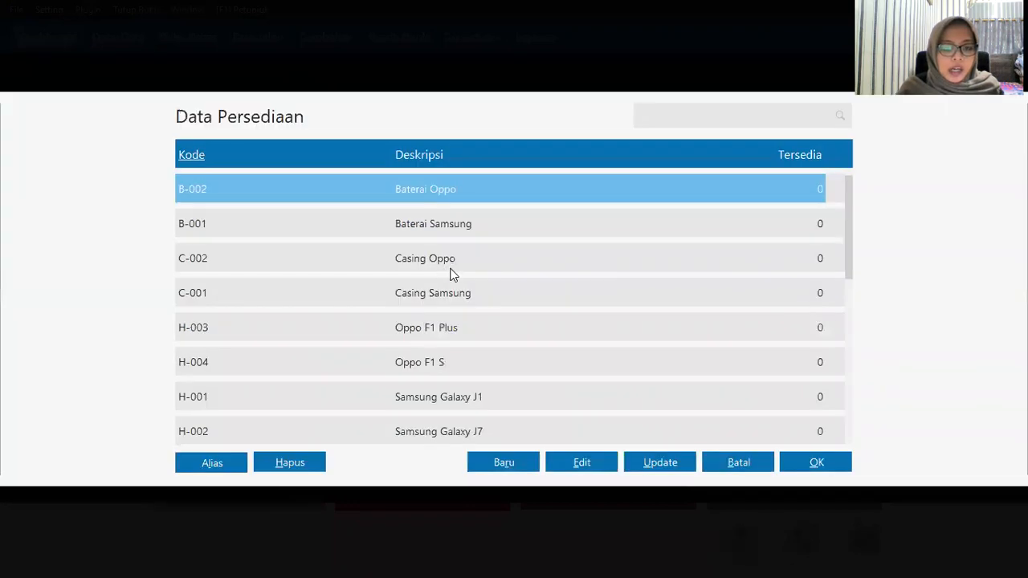
left_click(489, 398)
left_click(796, 455)
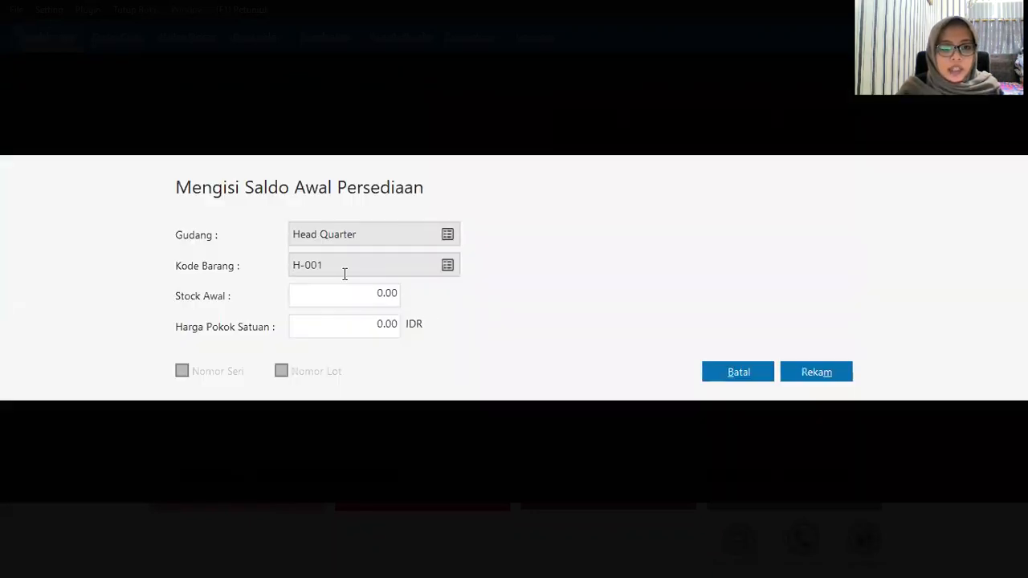
left_click(344, 296)
type("4")
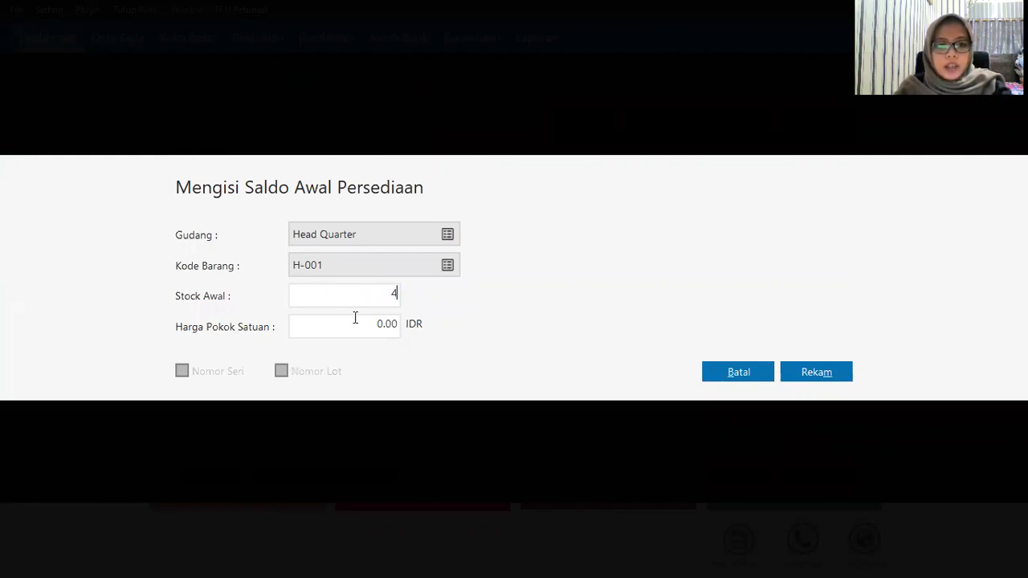
left_click(353, 334)
type("1500000")
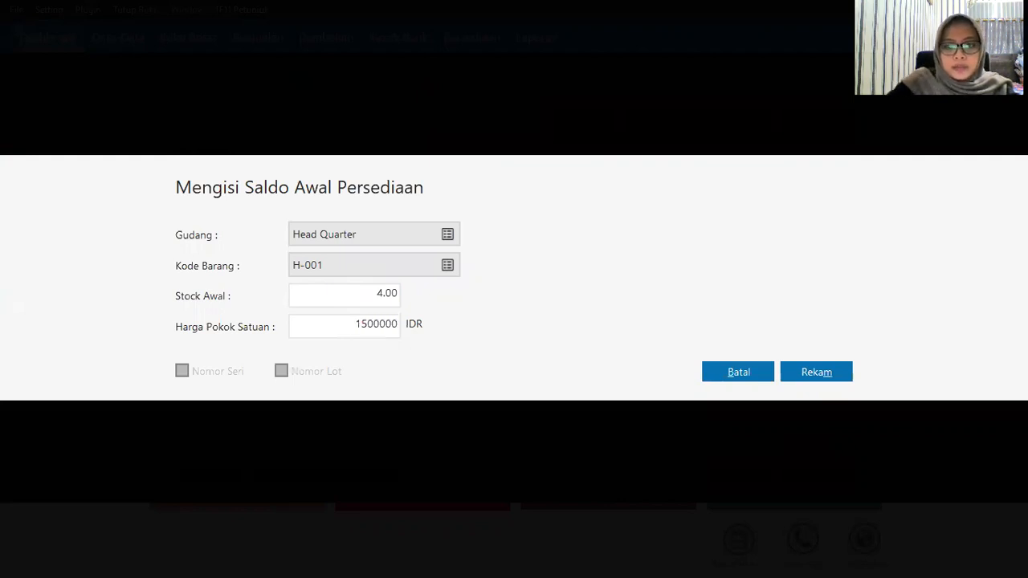
left_click(824, 375)
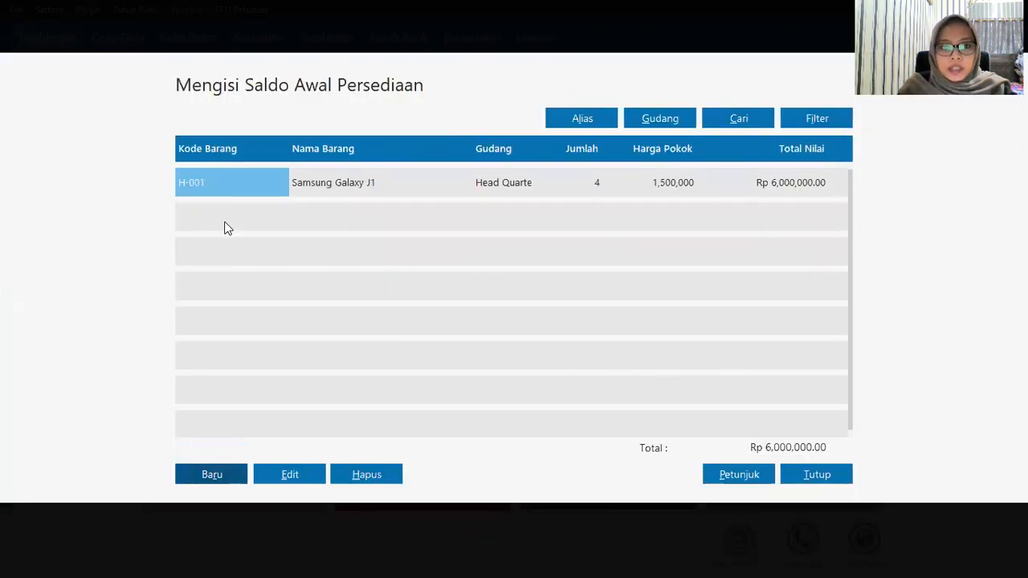
left_click(225, 479)
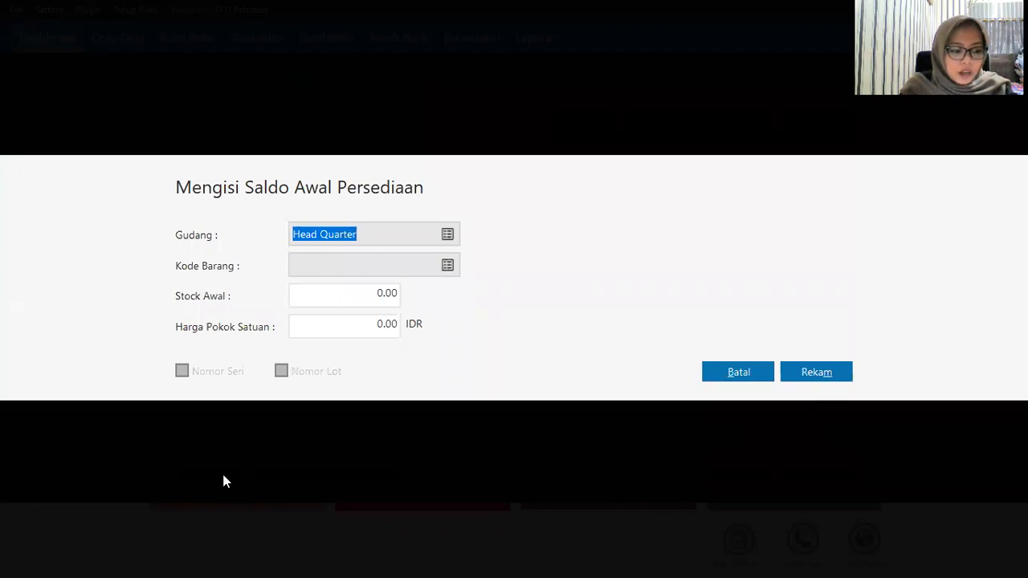
Step: Save opening stock for H-002 Samsung Galaxy J7: 2 units at 2,800,000
left_click(448, 266)
key("Down")
key("Down")
key("Down")
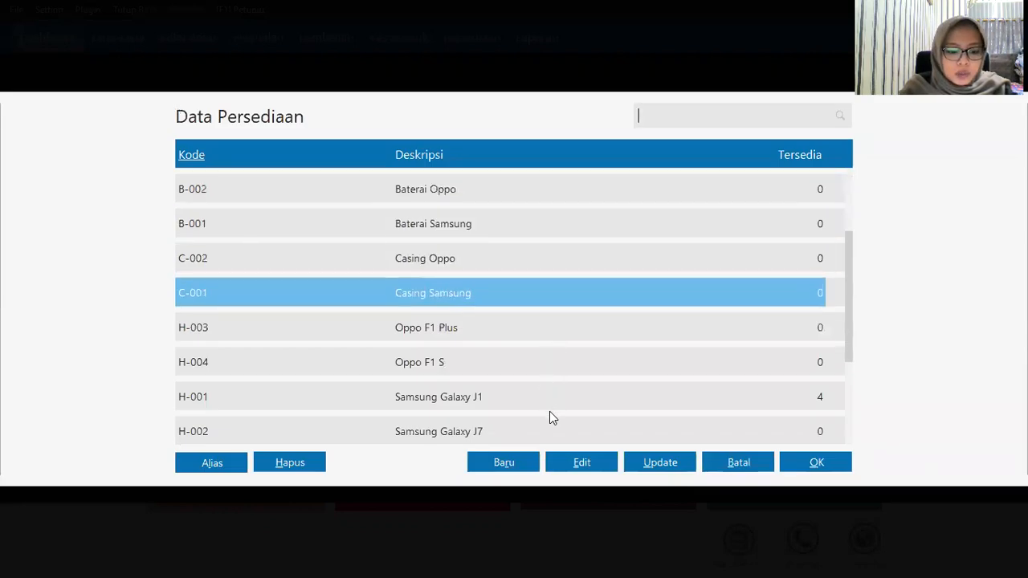
left_click(515, 434)
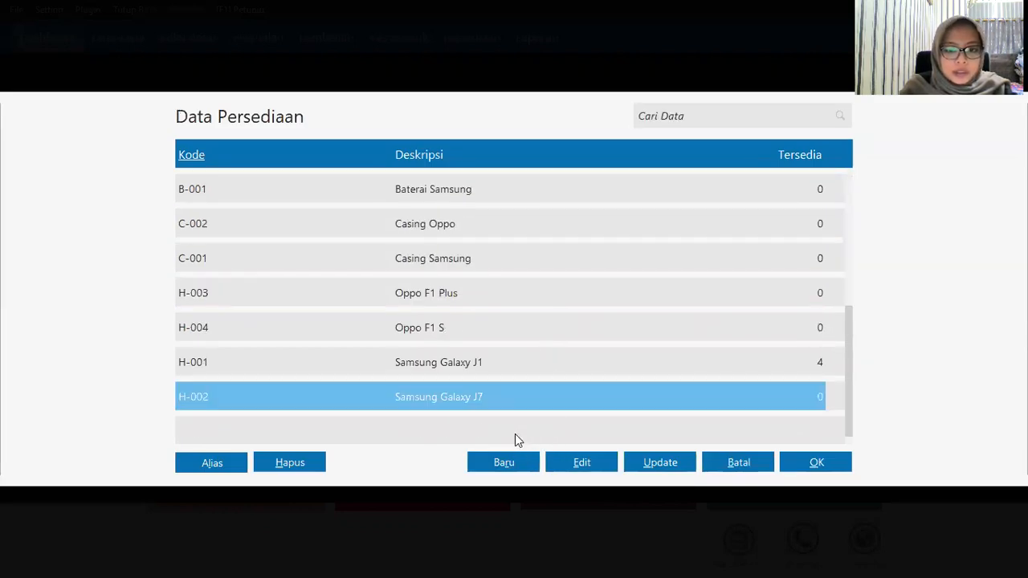
left_click(812, 473)
left_click(364, 295)
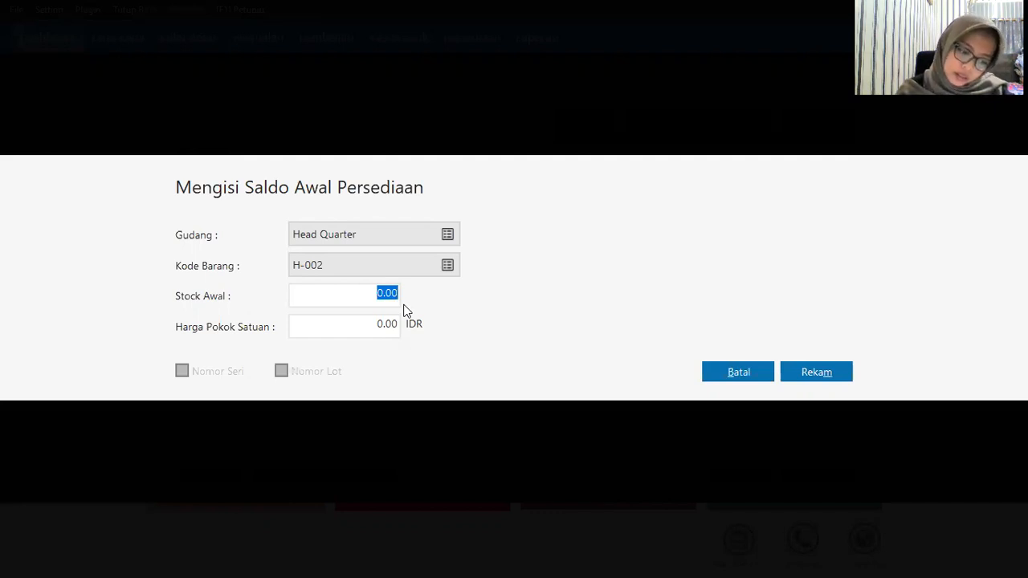
type("2")
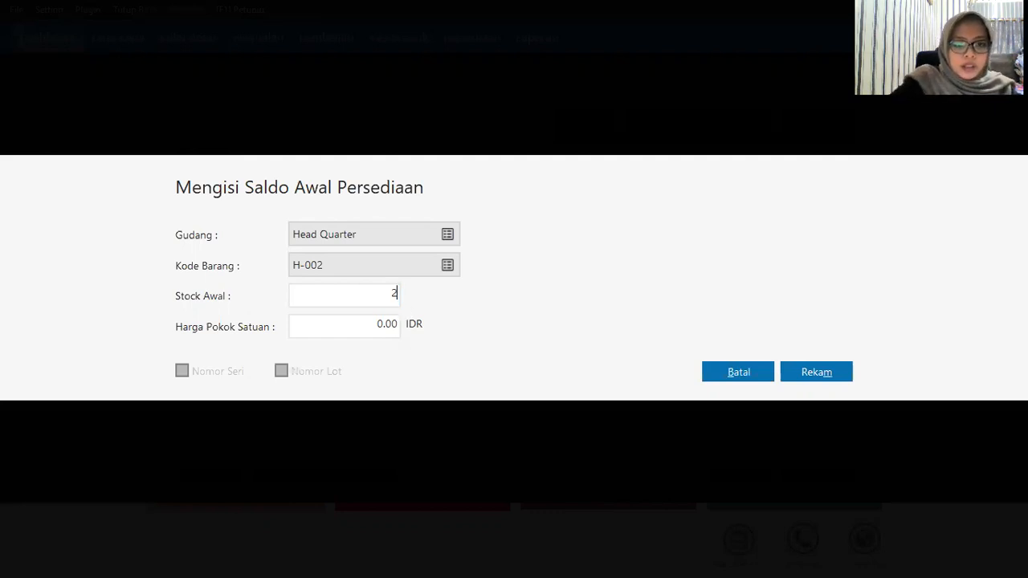
key("Tab")
type("28000")
key("BackSpace")
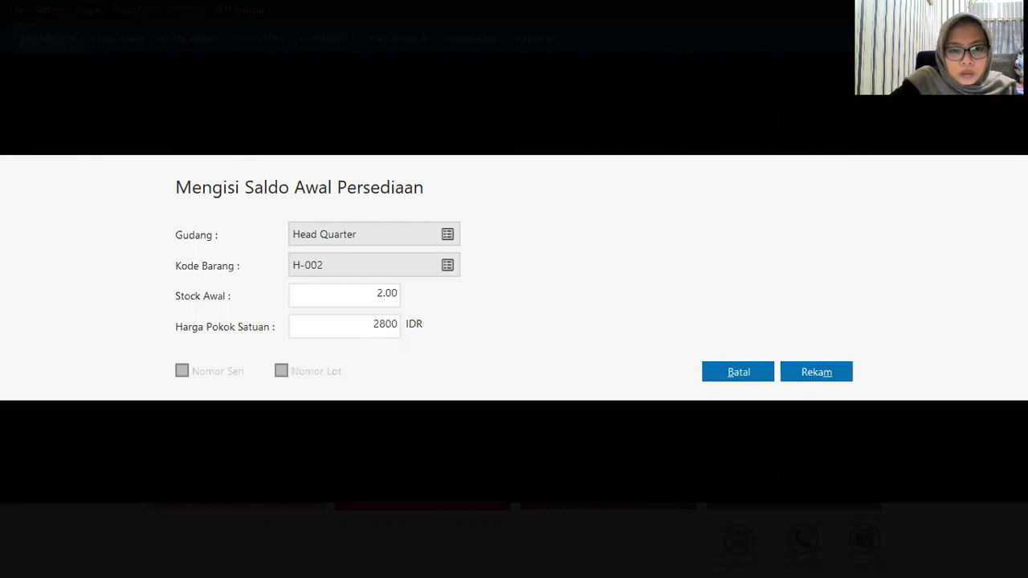
type("000")
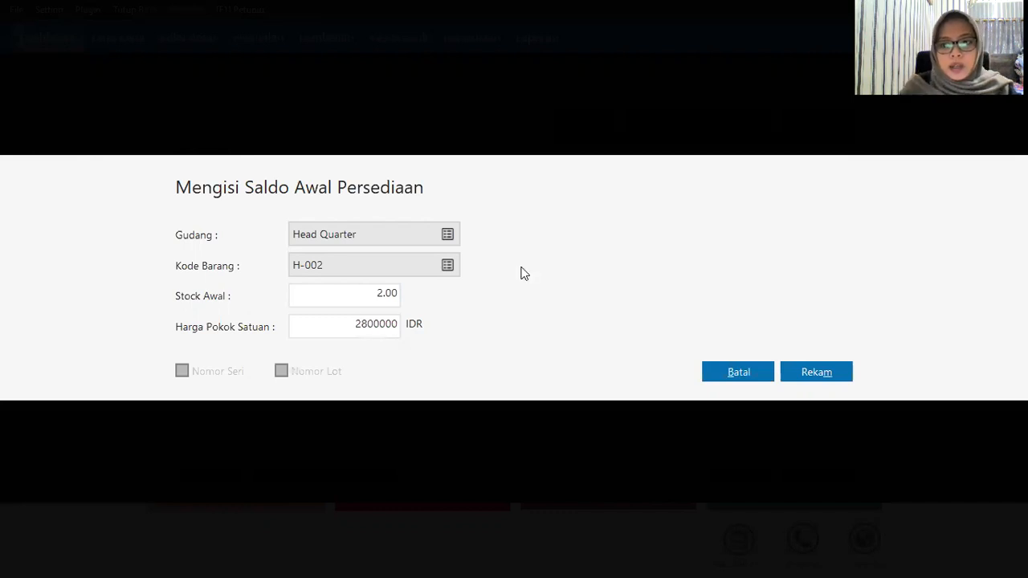
left_click(844, 377)
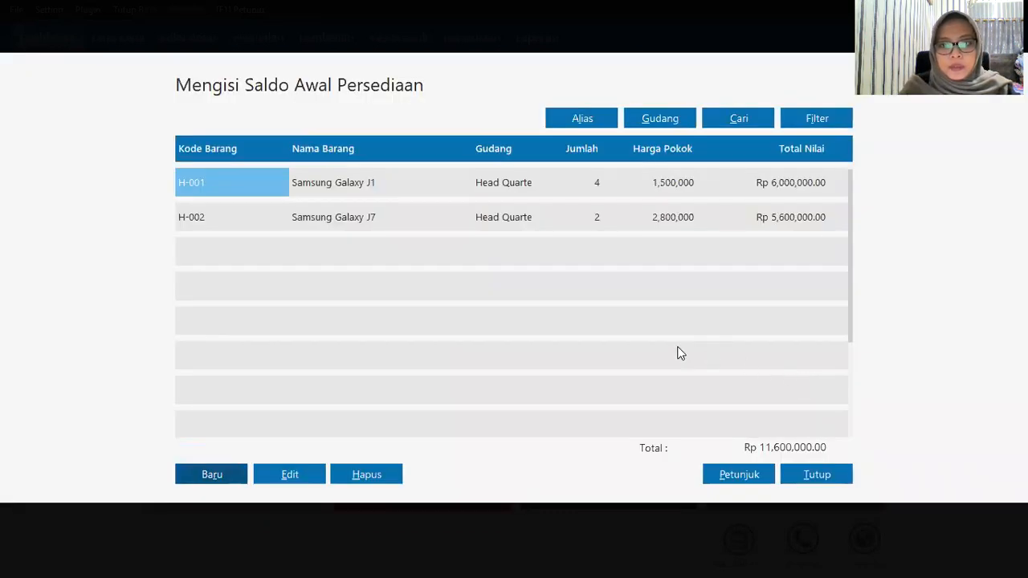
Step: Add a new entry for H-003 Oppo F1 Plus: 5 units at 1,100,000, and save it
left_click(211, 475)
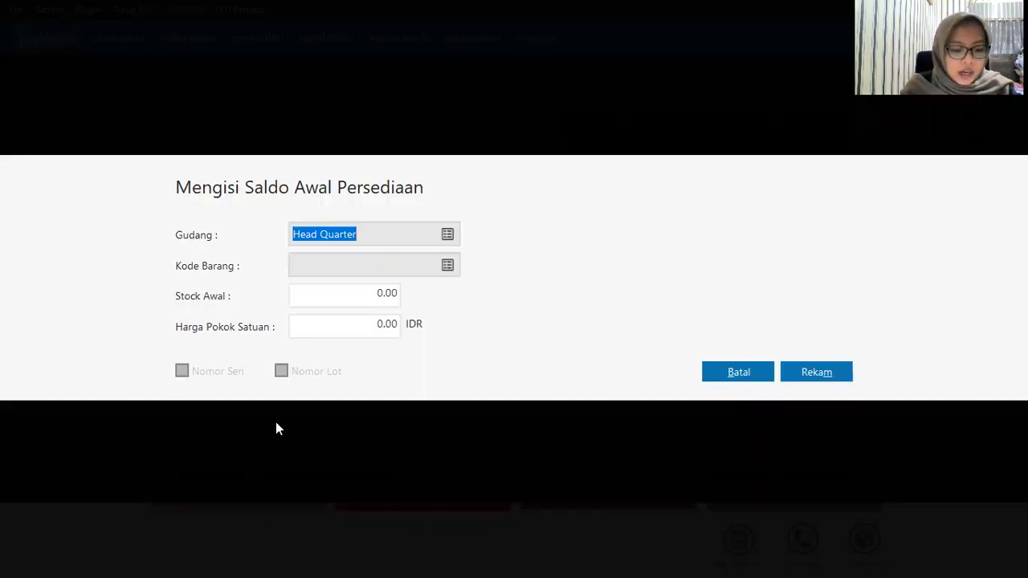
left_click(444, 266)
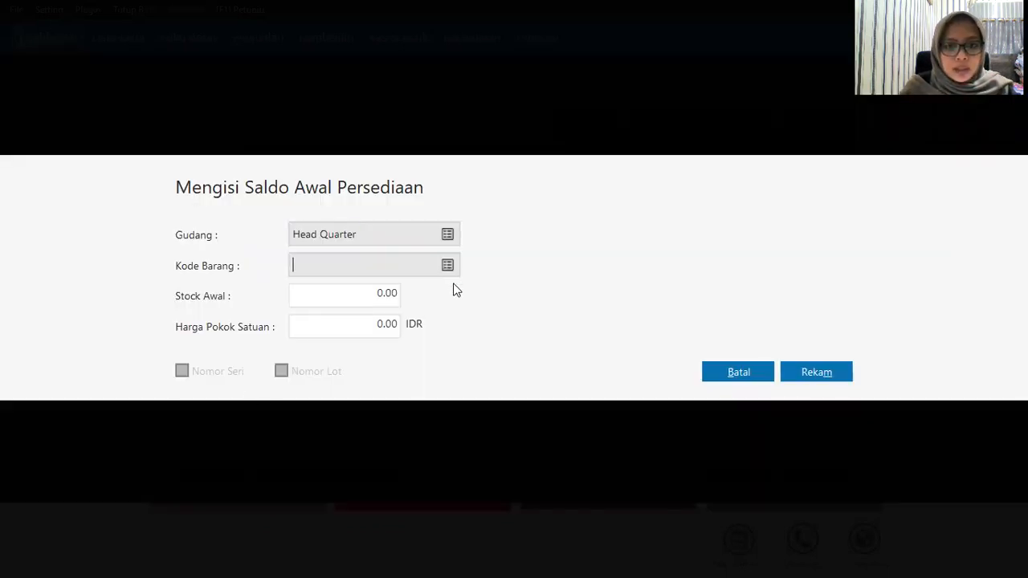
left_click(494, 328)
left_click(800, 473)
left_click(351, 300)
type("5")
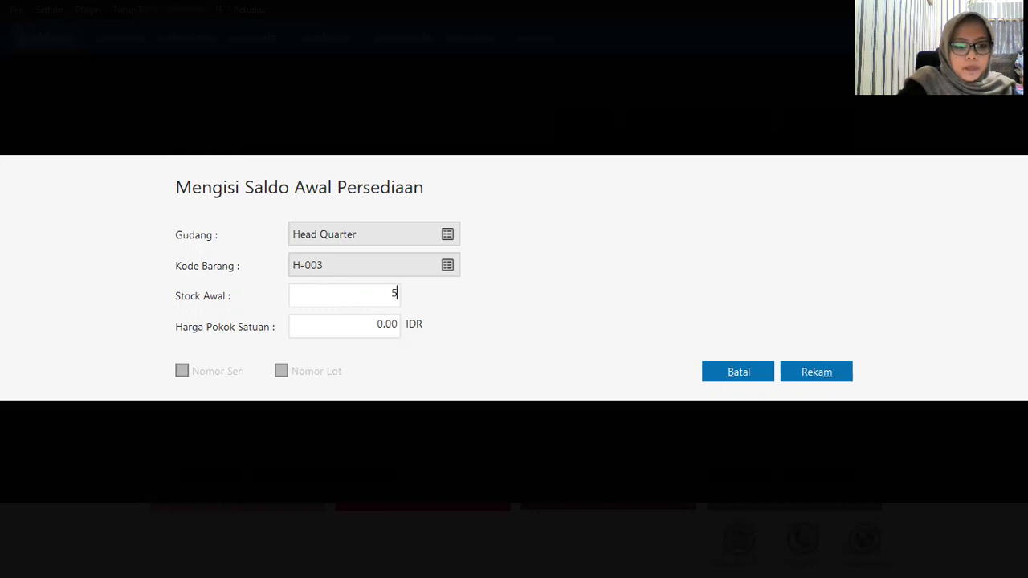
key("Tab")
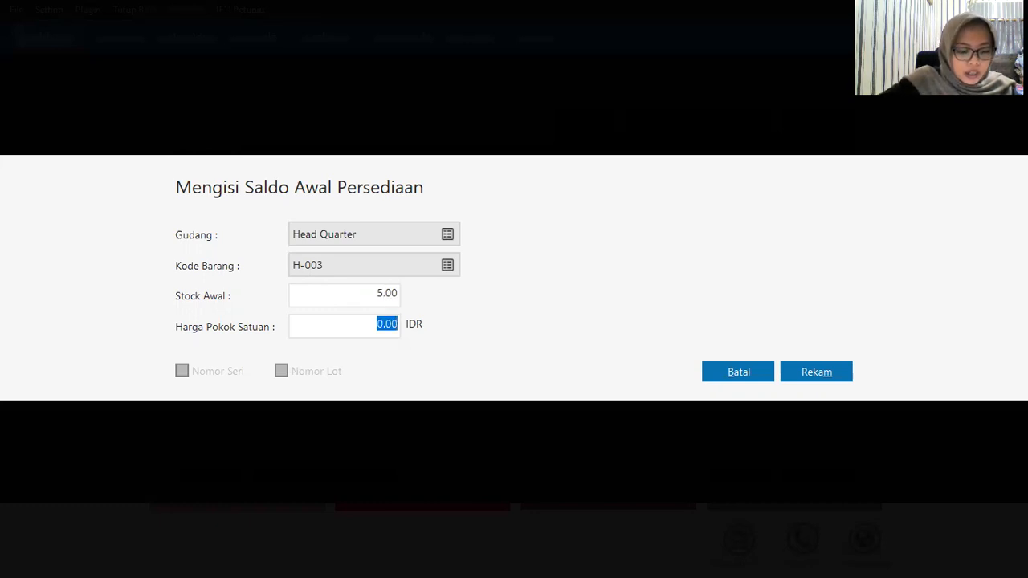
type("1,1")
type("00,0")
type("00000")
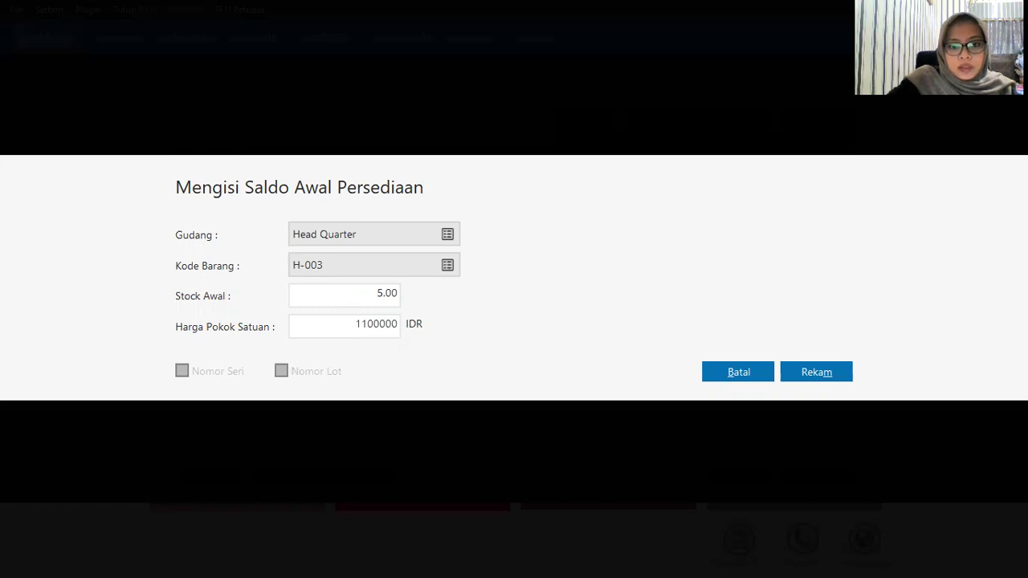
left_click(810, 379)
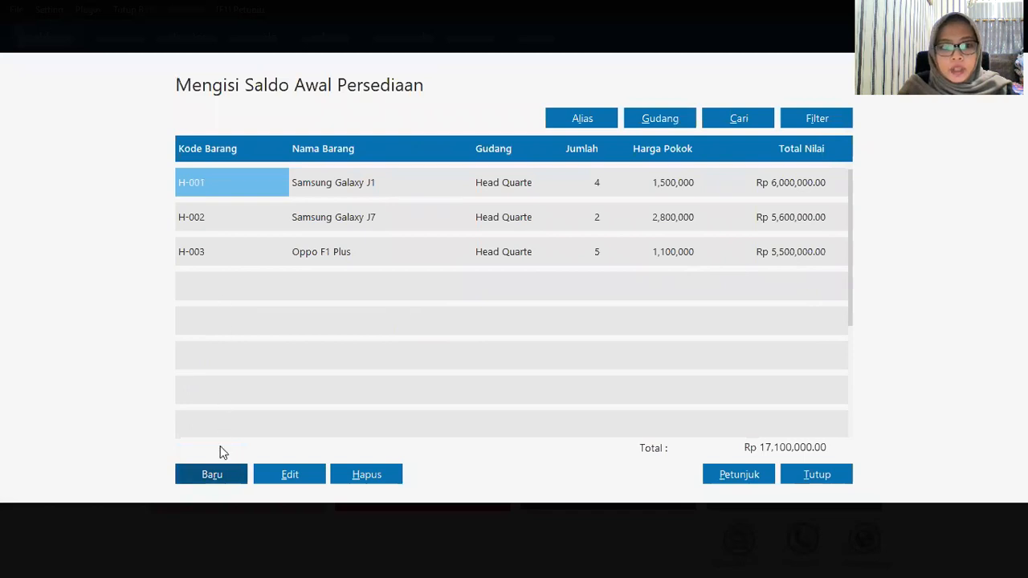
Step: Add and save a Head Quarter entry for H-004 Oppo F1 S: quantity 1, unit cost 3,100,000
left_click(209, 478)
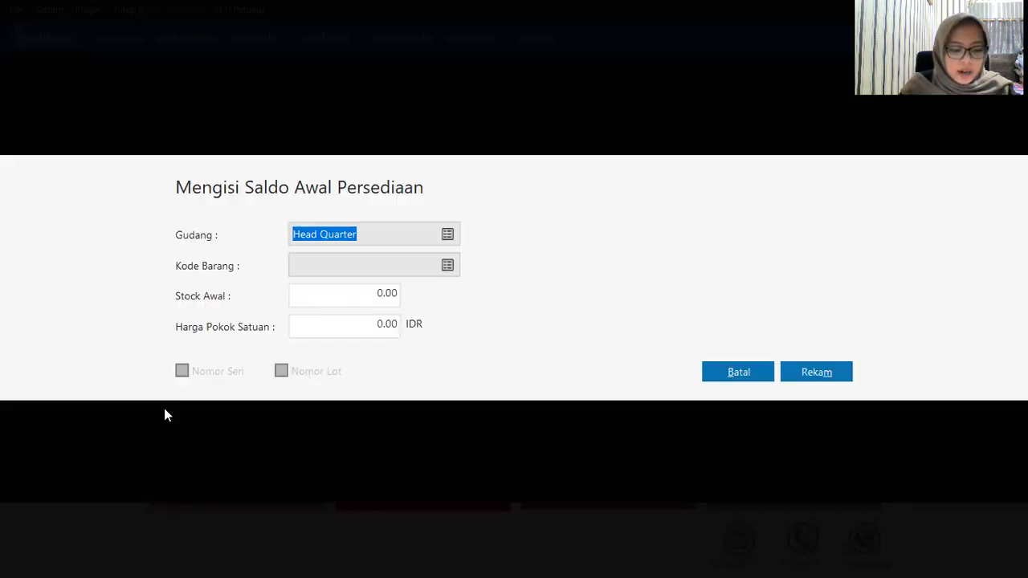
left_click(446, 238)
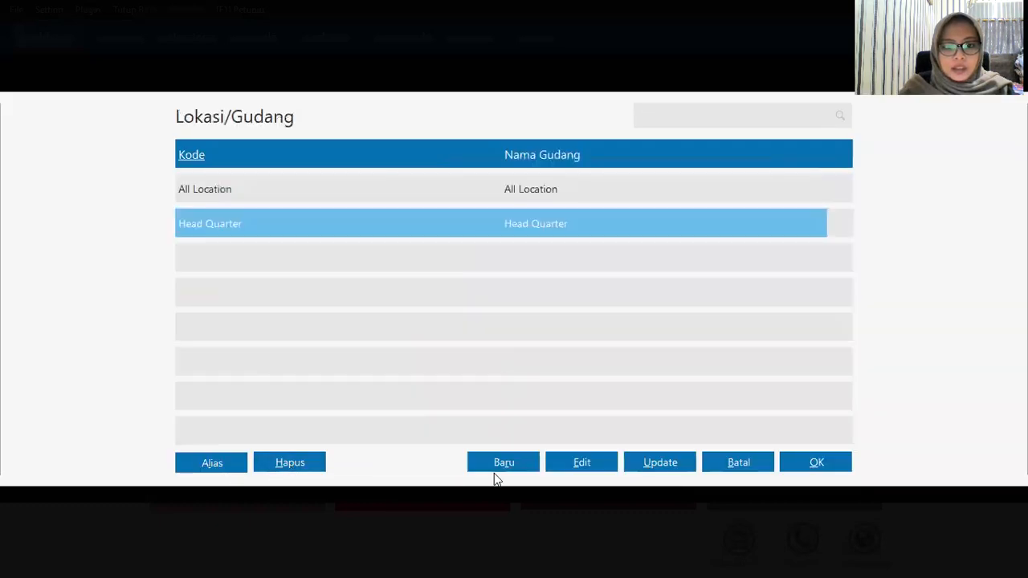
left_click(759, 465)
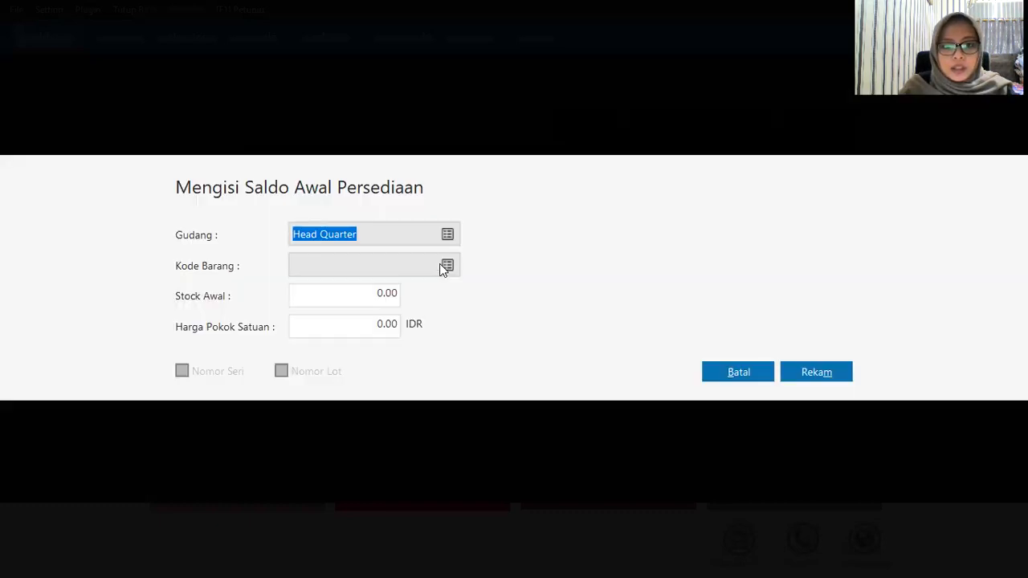
left_click(447, 265)
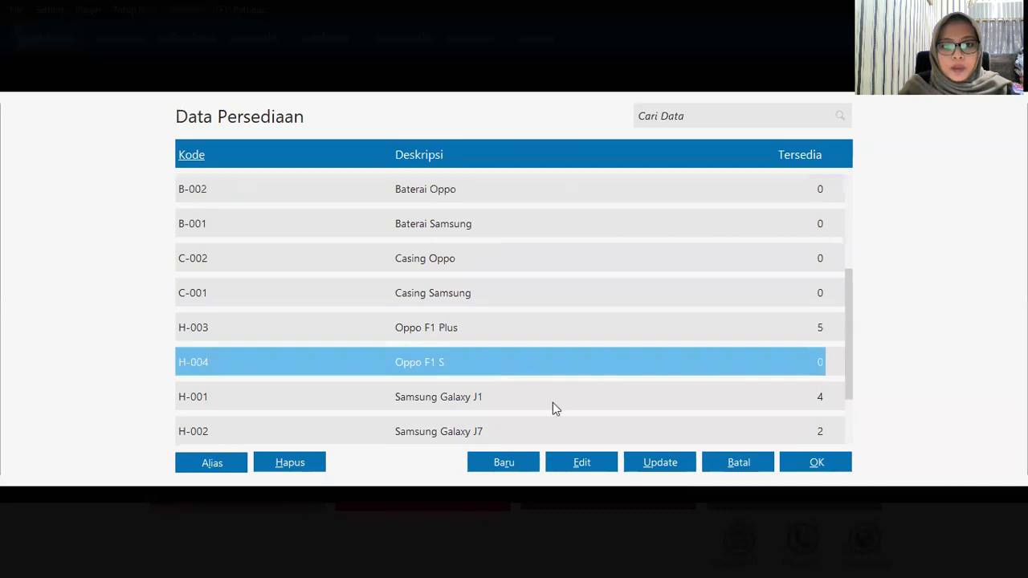
left_click(795, 466)
left_click(363, 297)
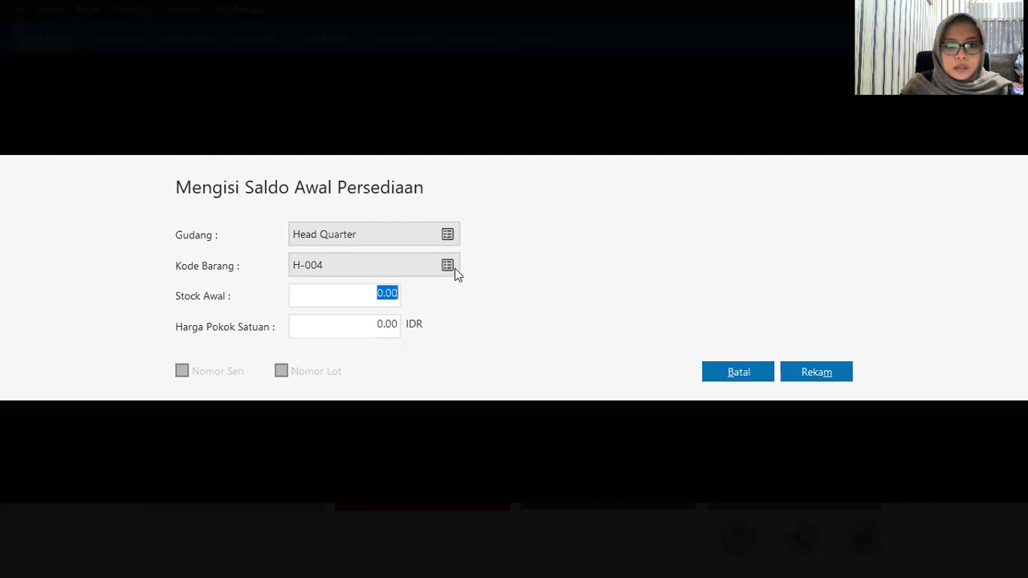
left_click(447, 266)
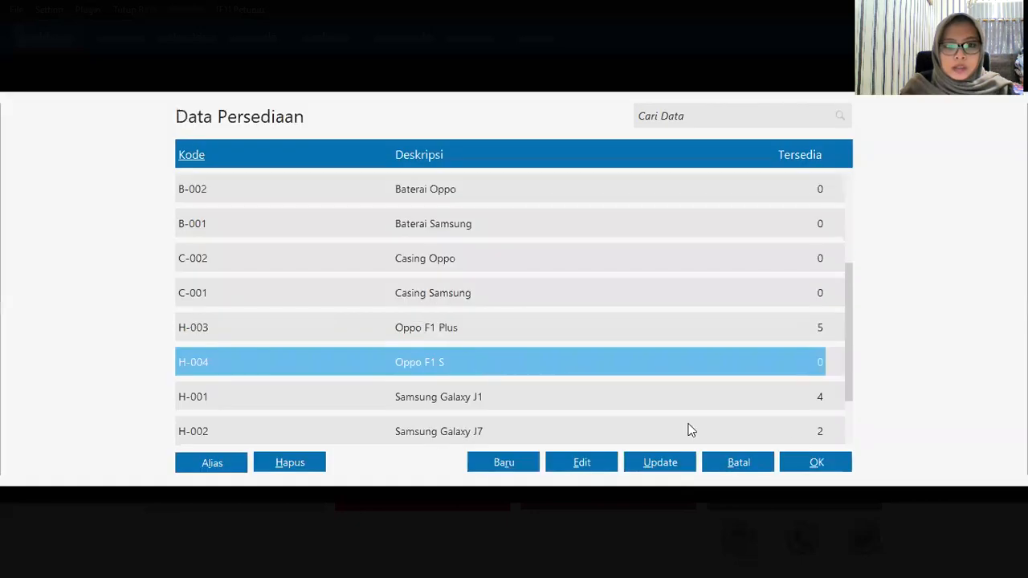
left_click(815, 461)
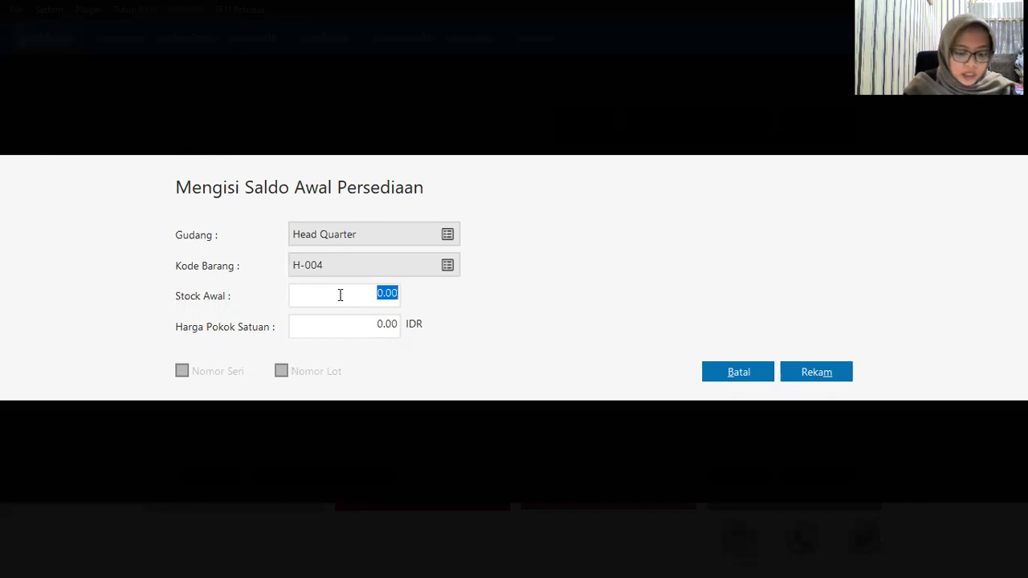
type("1")
key("Tab")
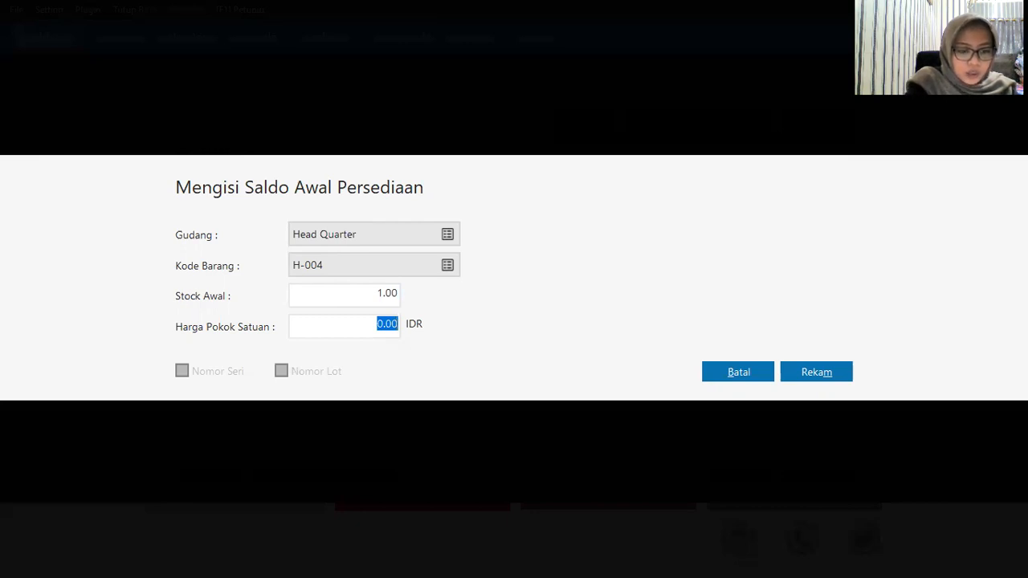
type("3")
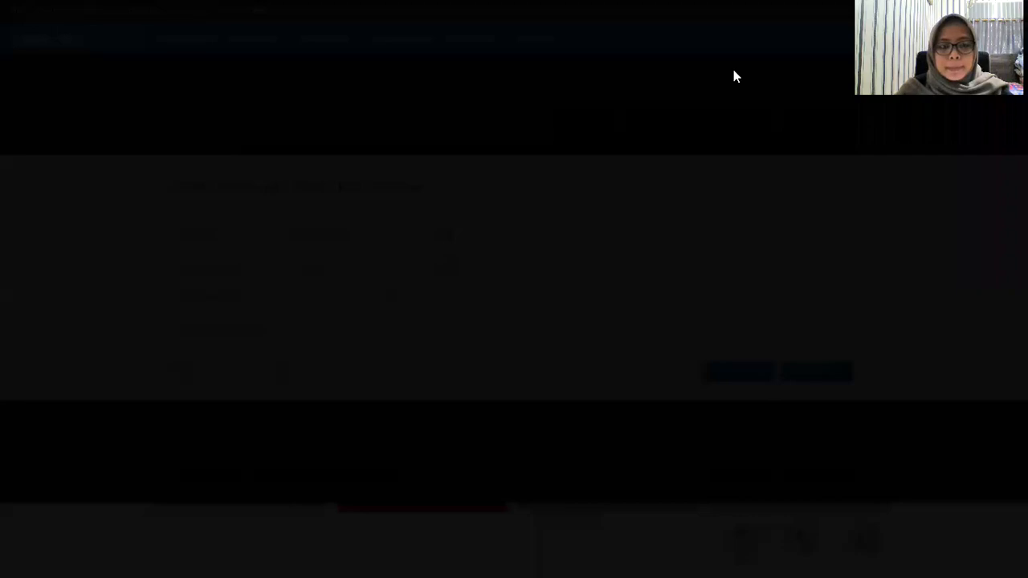
type("100000")
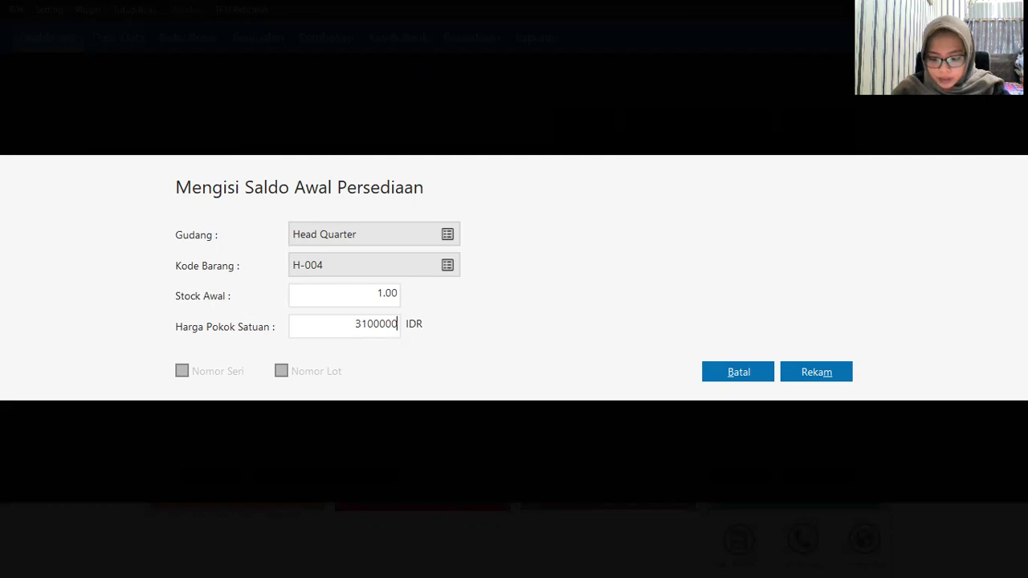
left_click(835, 372)
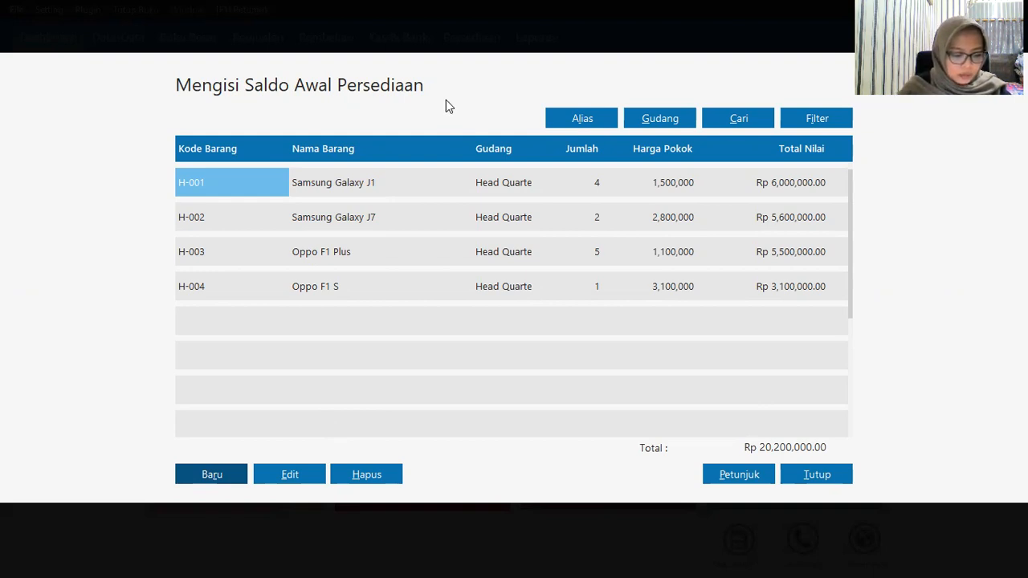
Step: Save opening stock for C-001 Casing Samsung: 10 units at 100,000
left_click(201, 481)
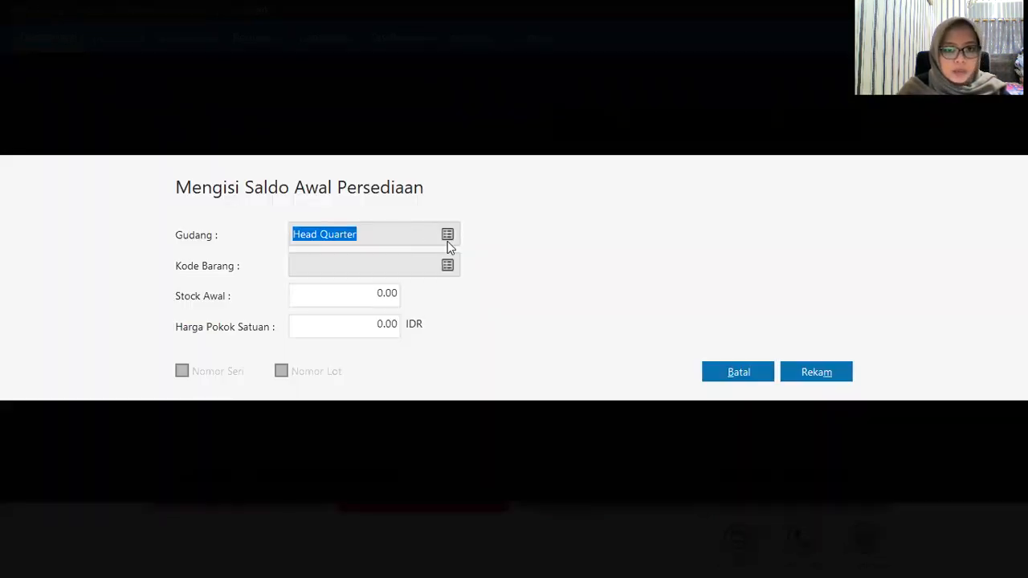
left_click(453, 264)
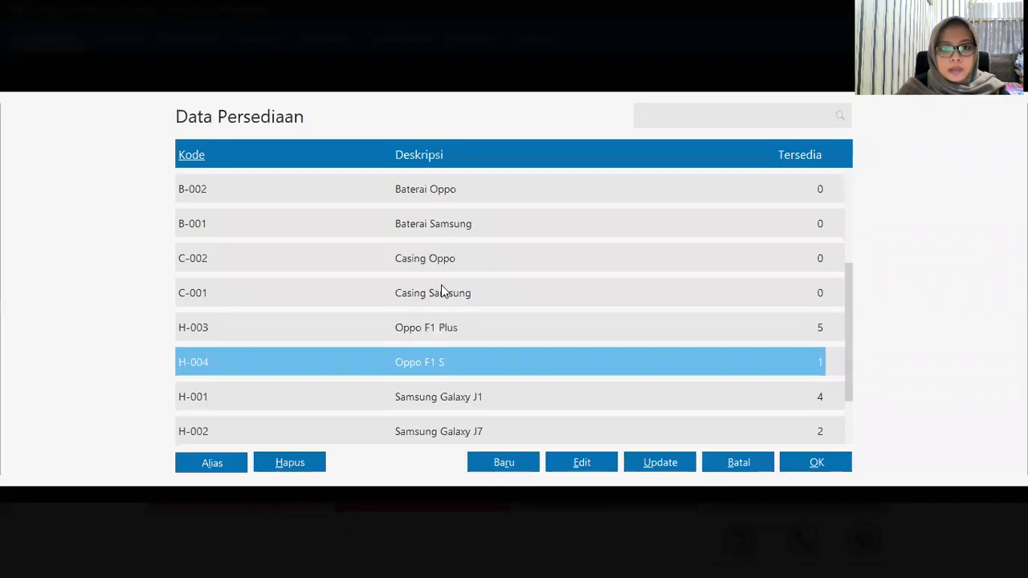
left_click(443, 292)
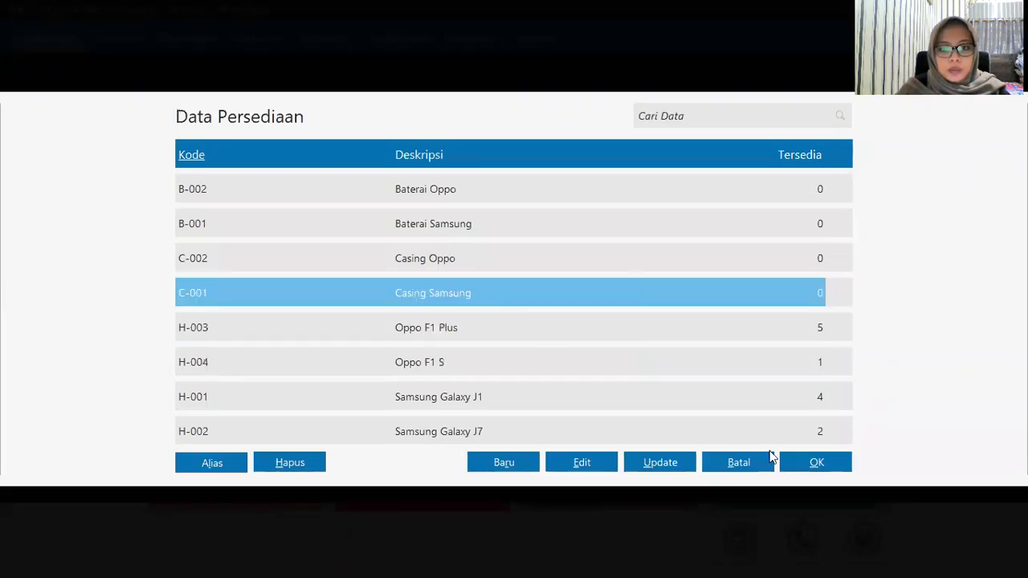
left_click(806, 469)
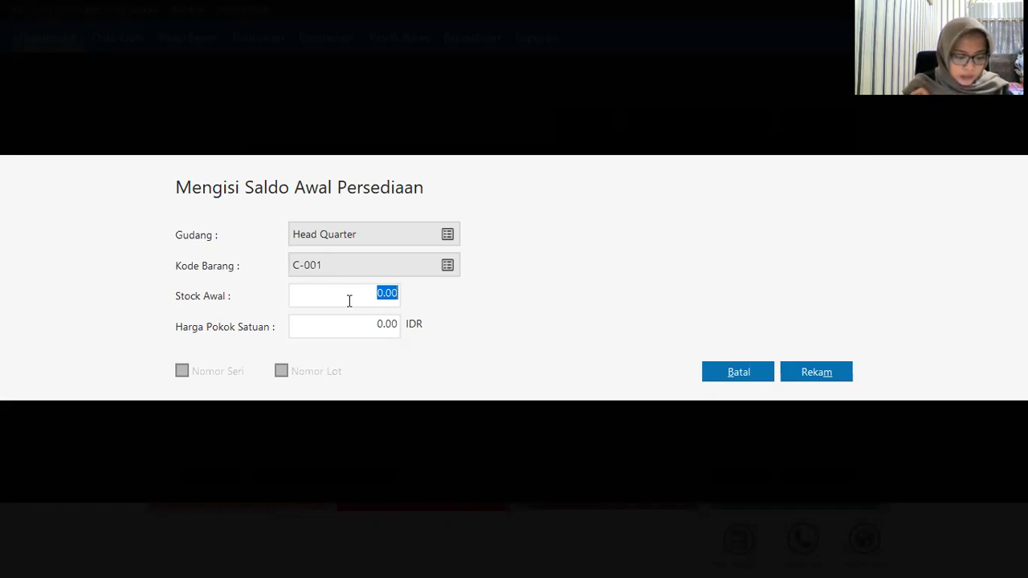
type("10")
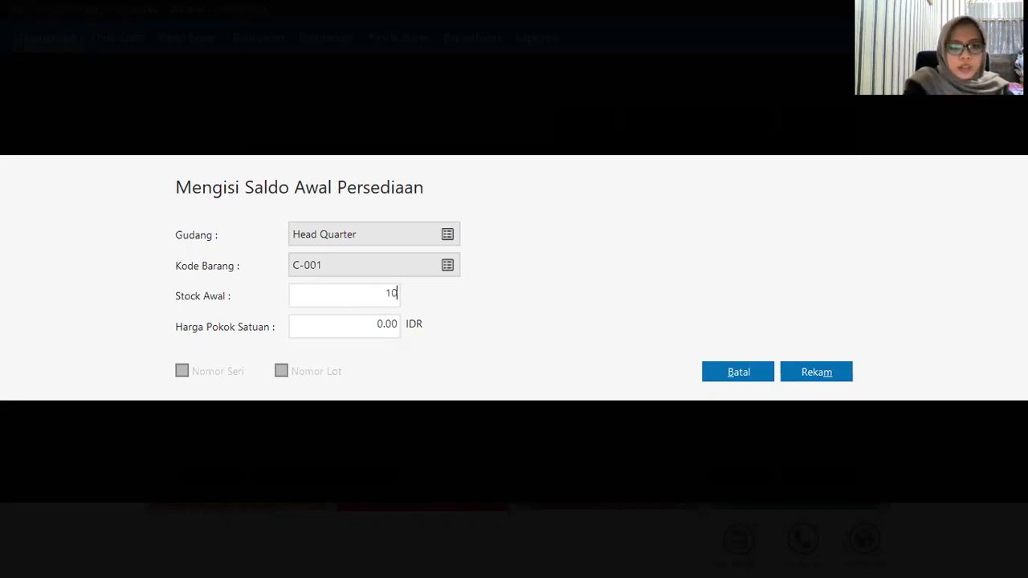
key("Tab")
type("100")
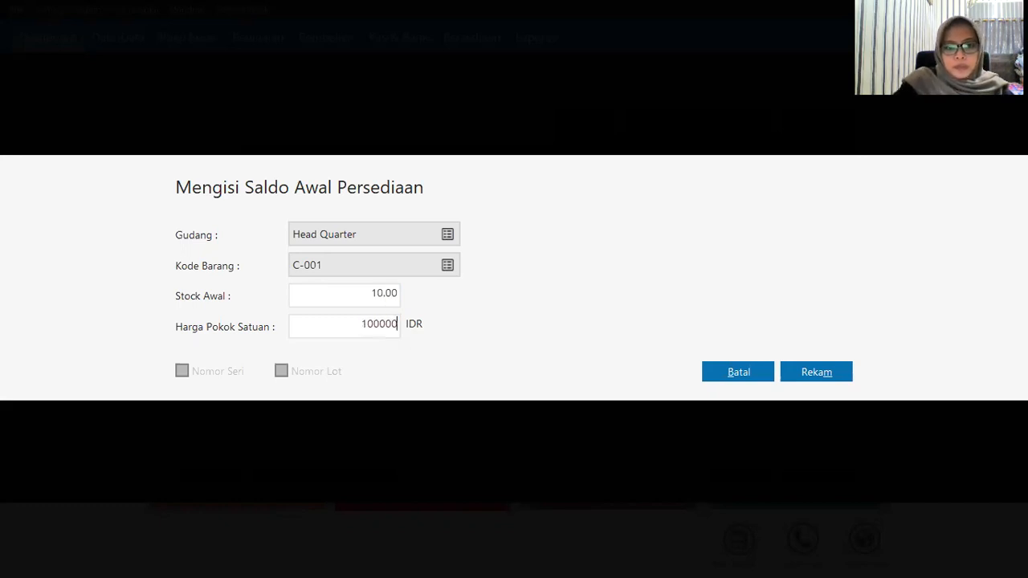
left_click(817, 373)
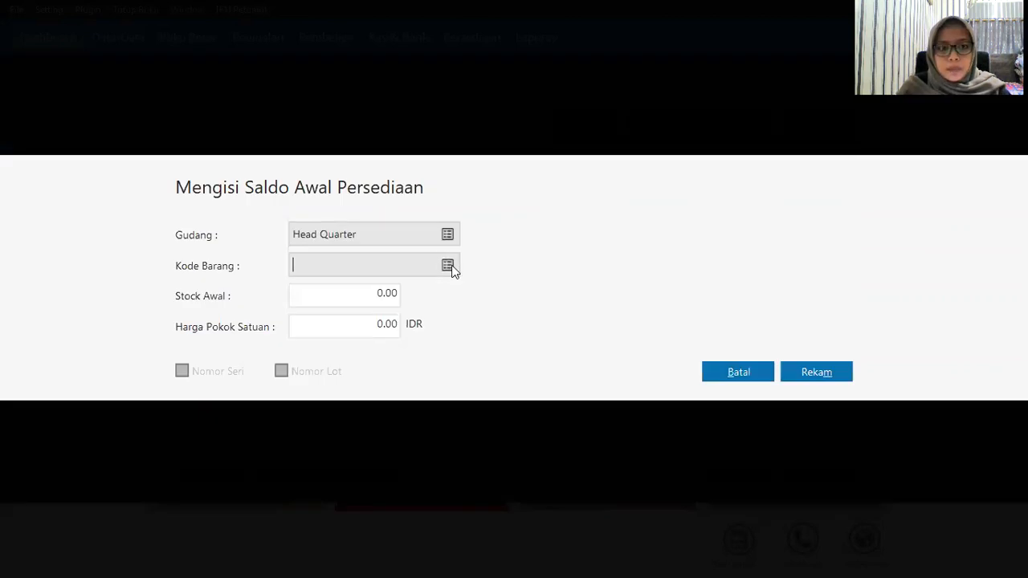
Step: Save opening stock for C-002 Casing Oppo: 10 units at 50,000
left_click(451, 269)
left_click(459, 265)
left_click(809, 461)
left_click(320, 297)
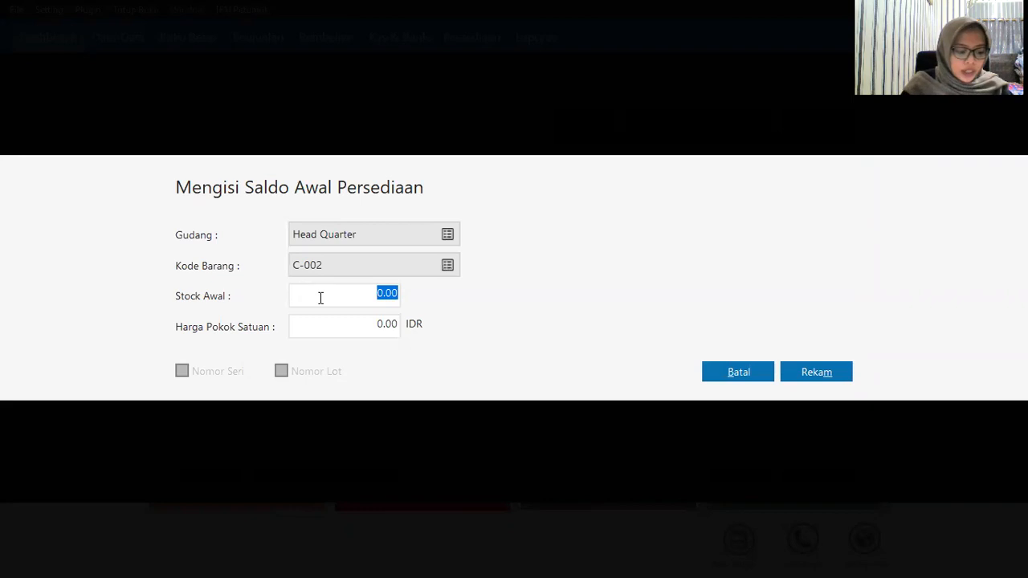
type("10")
key("Tab")
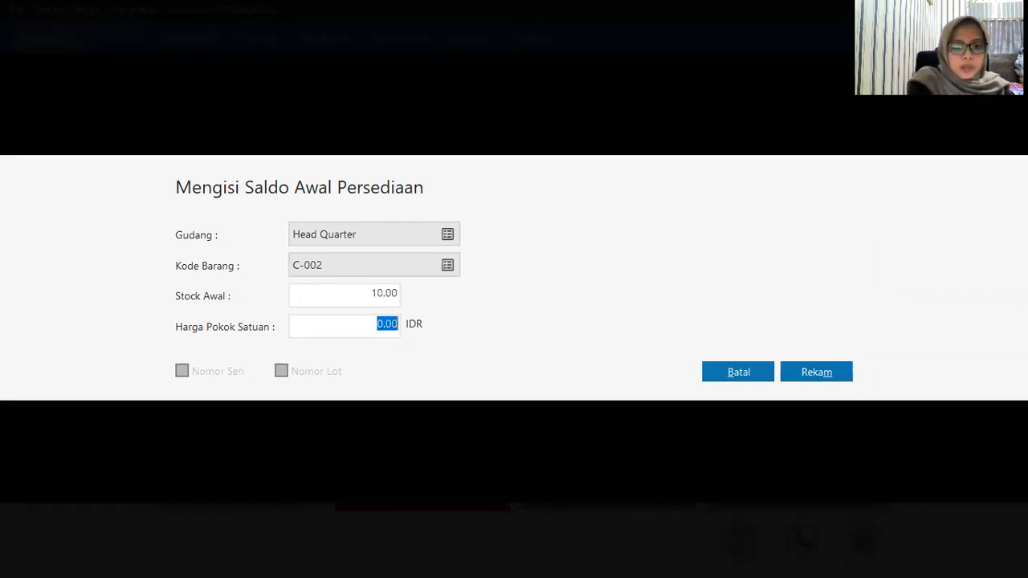
type("5")
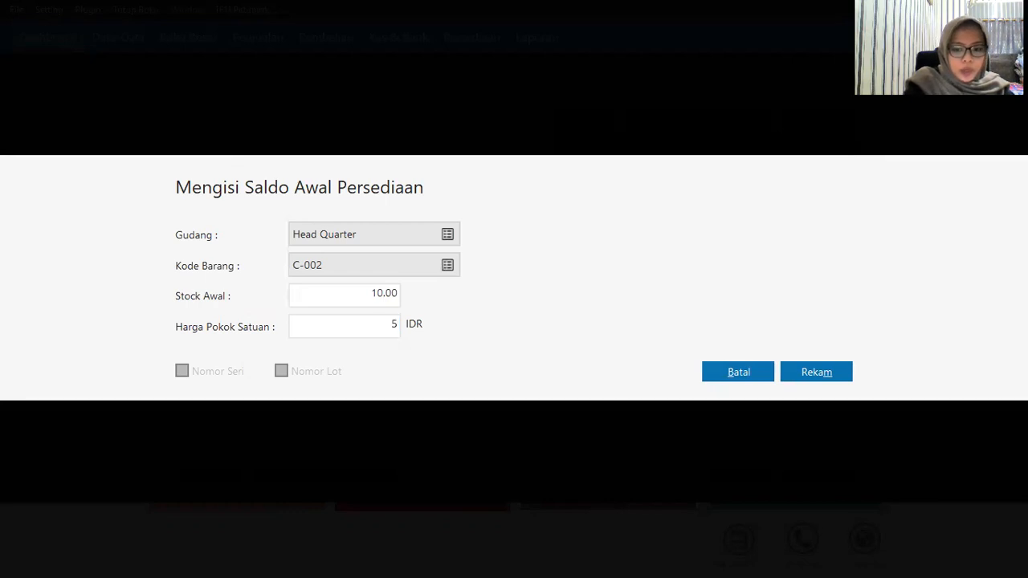
type("0000")
left_click(835, 371)
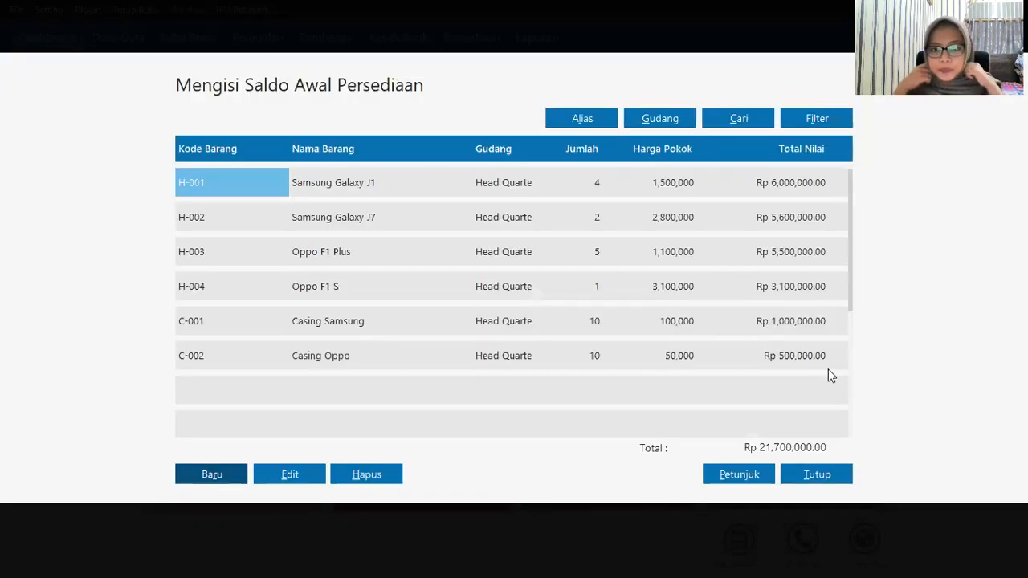
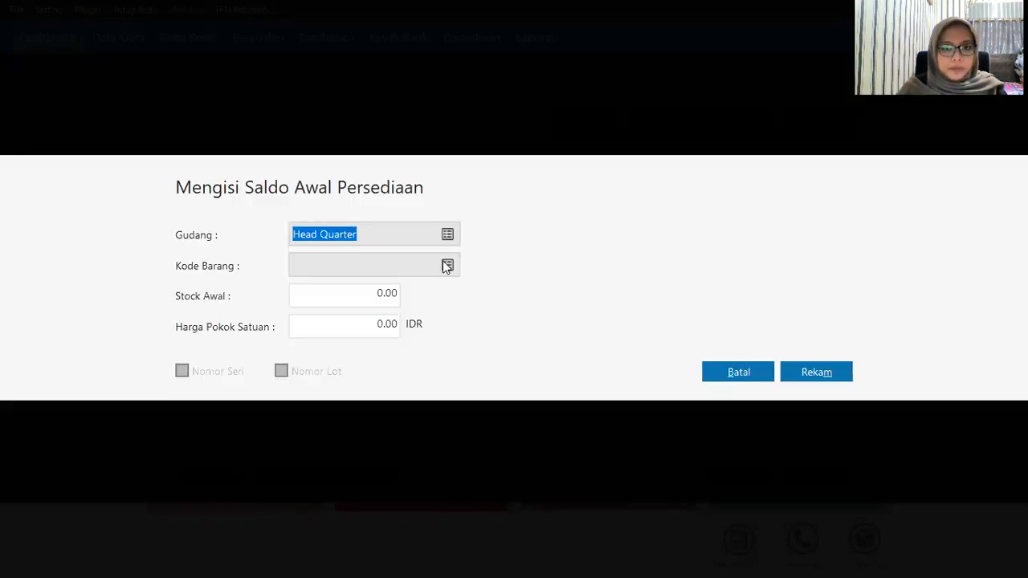
Step: Save opening stock for B-001 Baterai Samsung: 5 units at 50,000
left_click(447, 265)
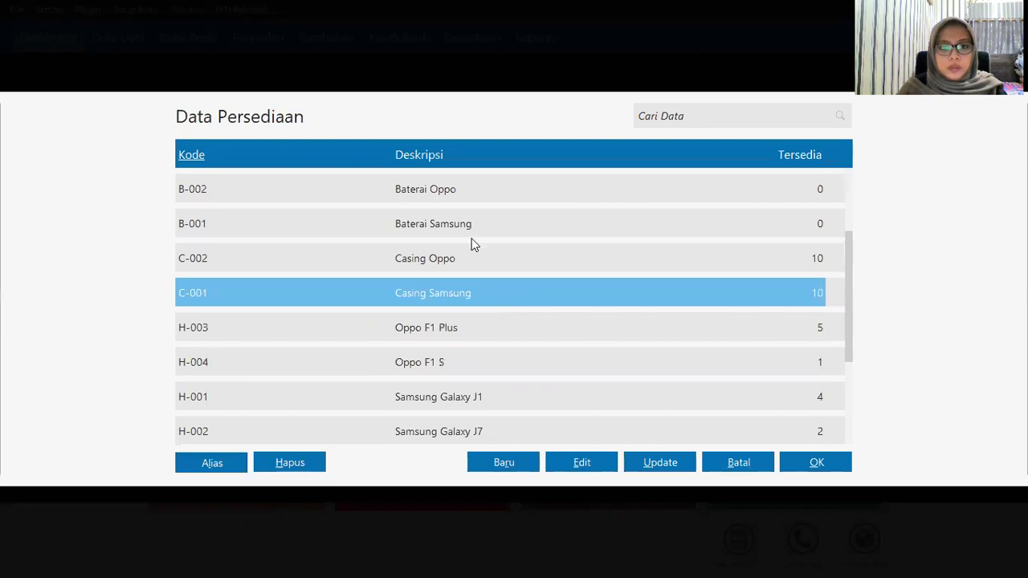
left_click(471, 236)
left_click(816, 463)
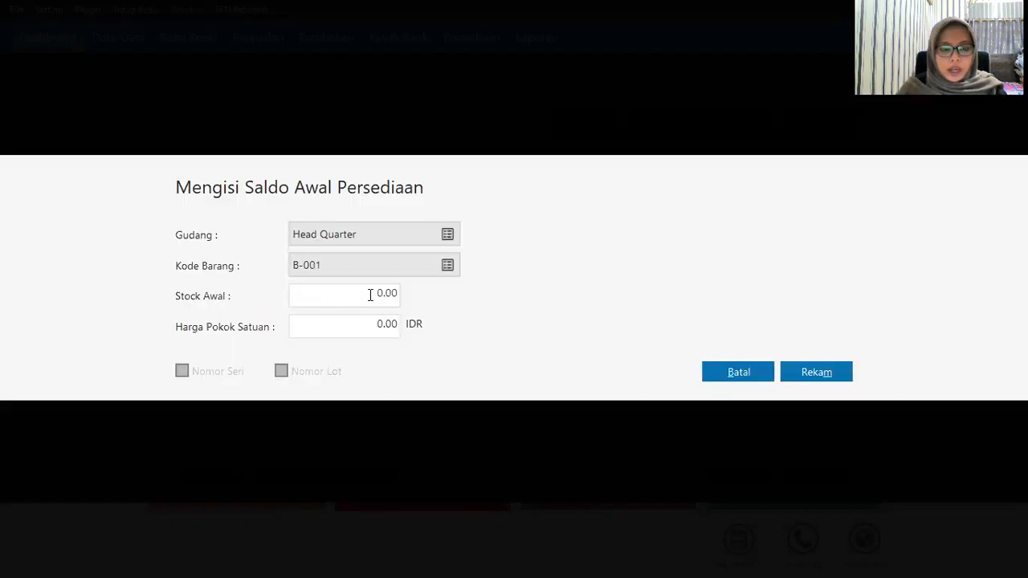
left_click(370, 295)
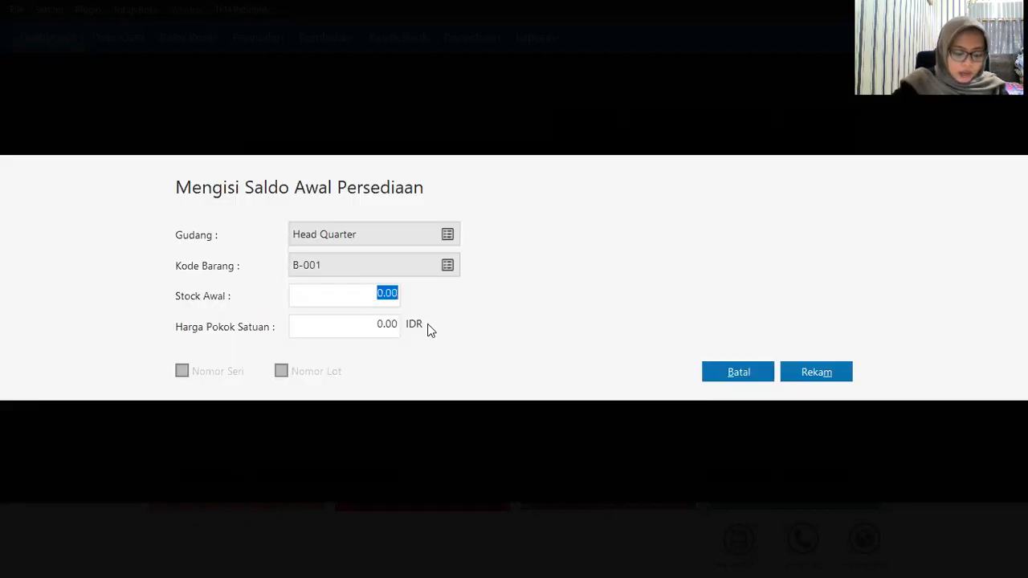
type("5")
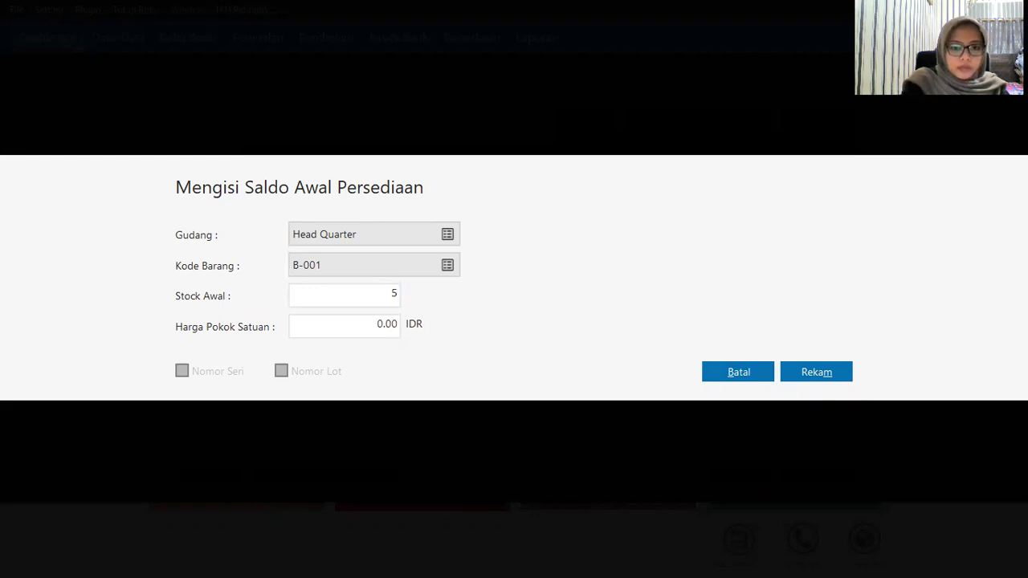
key("Tab")
type("5")
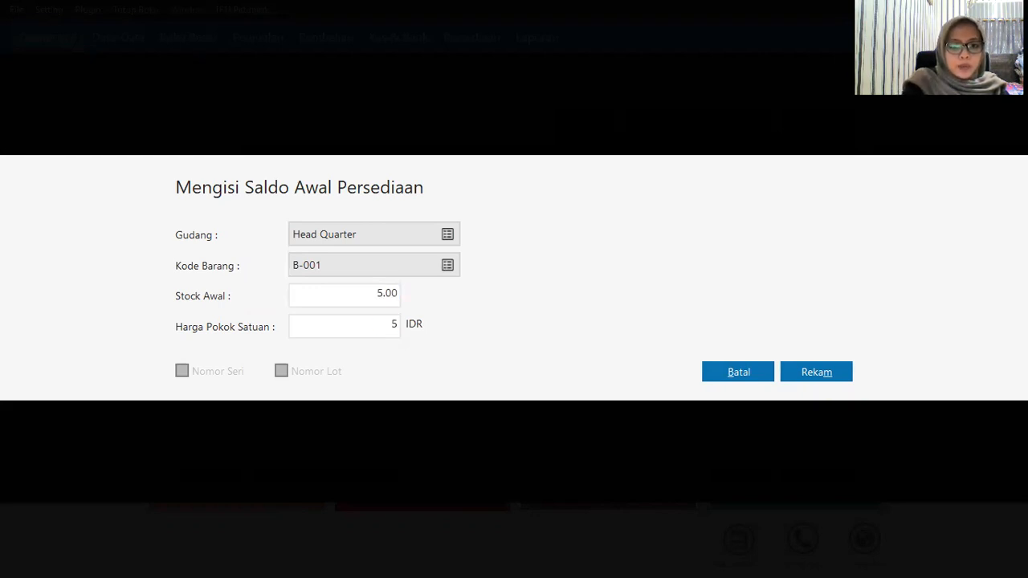
type("0000")
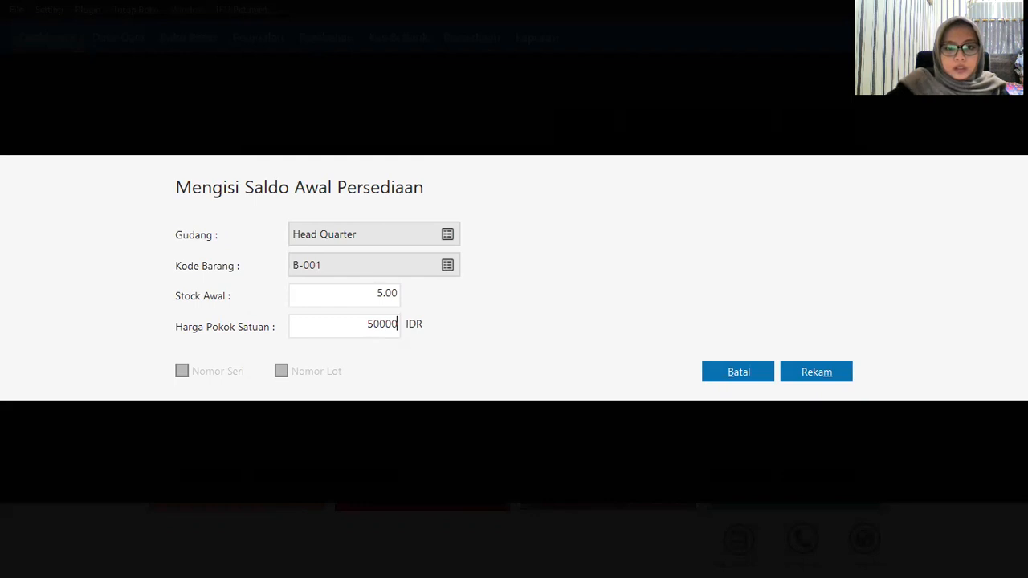
left_click(831, 365)
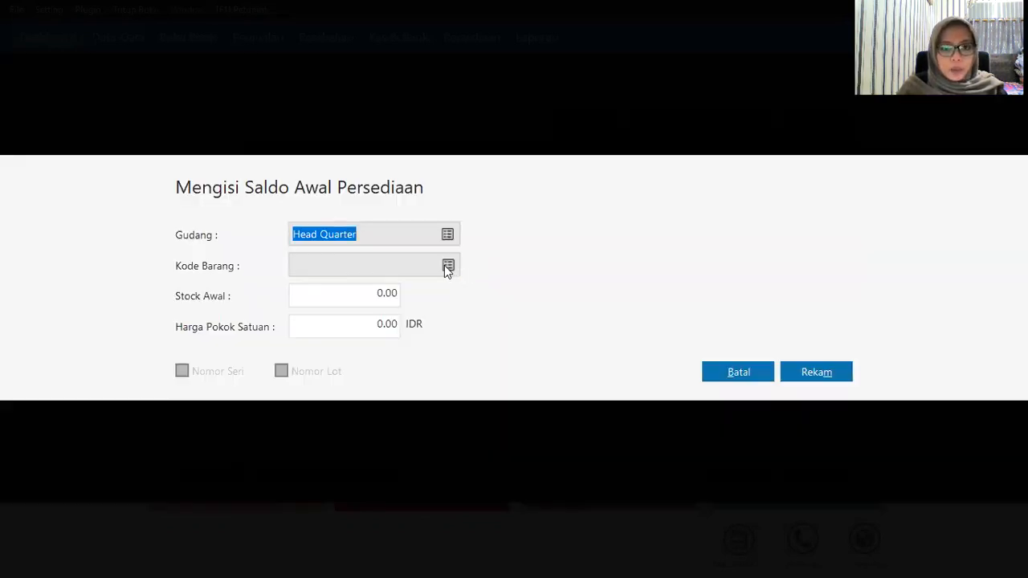
Step: Save opening stock for B-002 Baterai Oppo: 5 units at 50,000
left_click(445, 265)
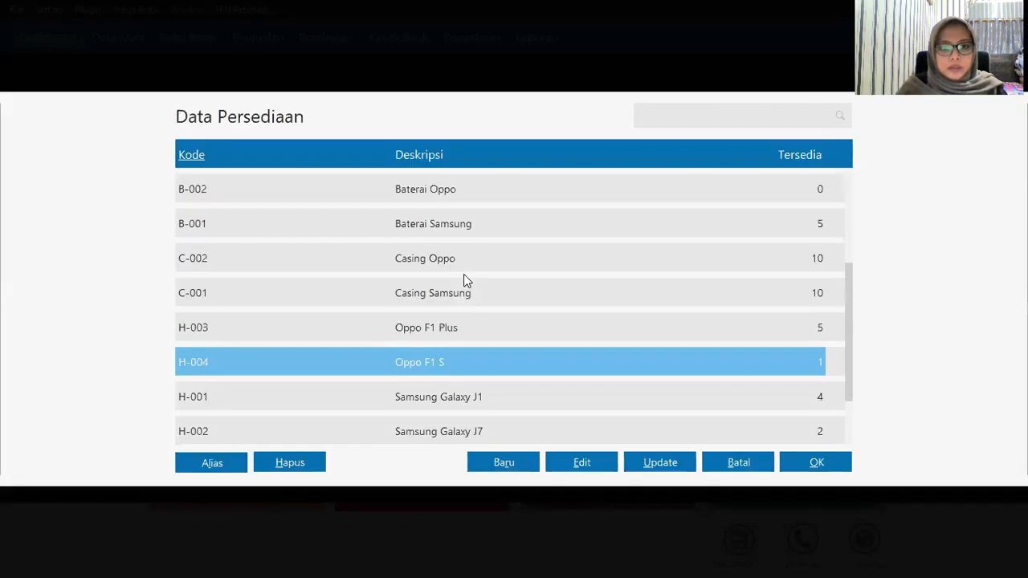
left_click(463, 262)
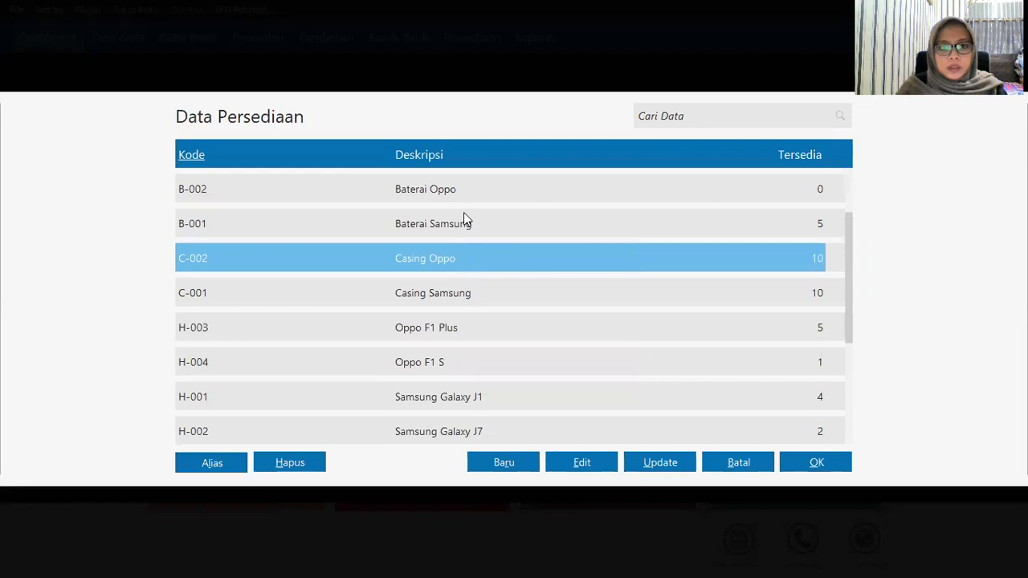
left_click(465, 189)
left_click(816, 461)
left_click(378, 292)
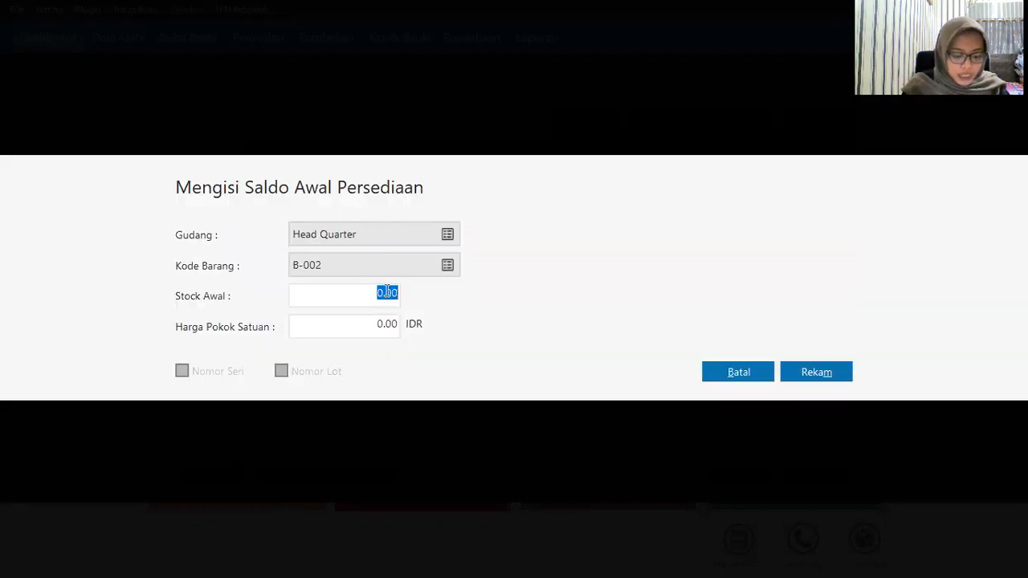
type("5")
key("Tab")
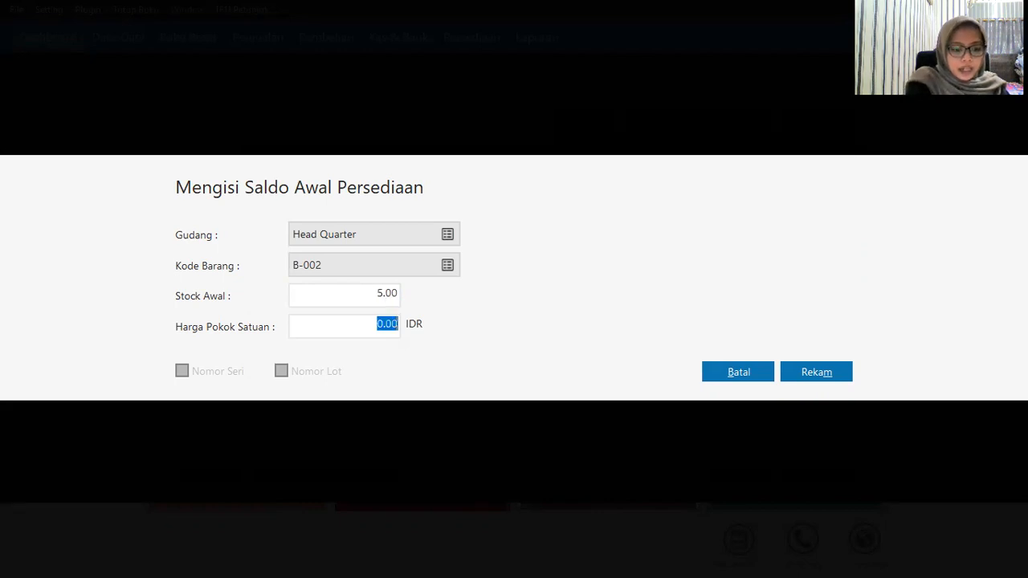
type("5")
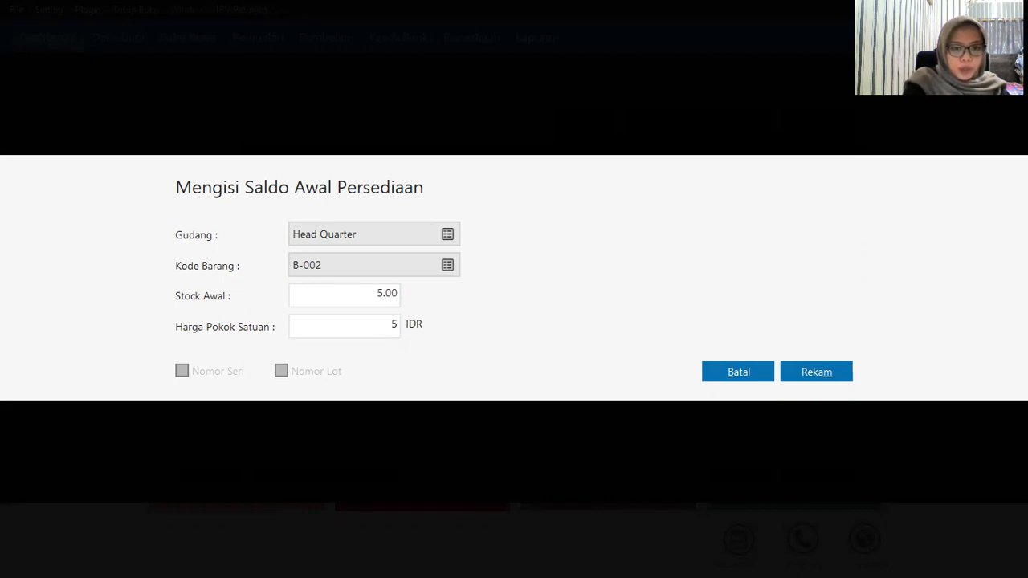
type("0000")
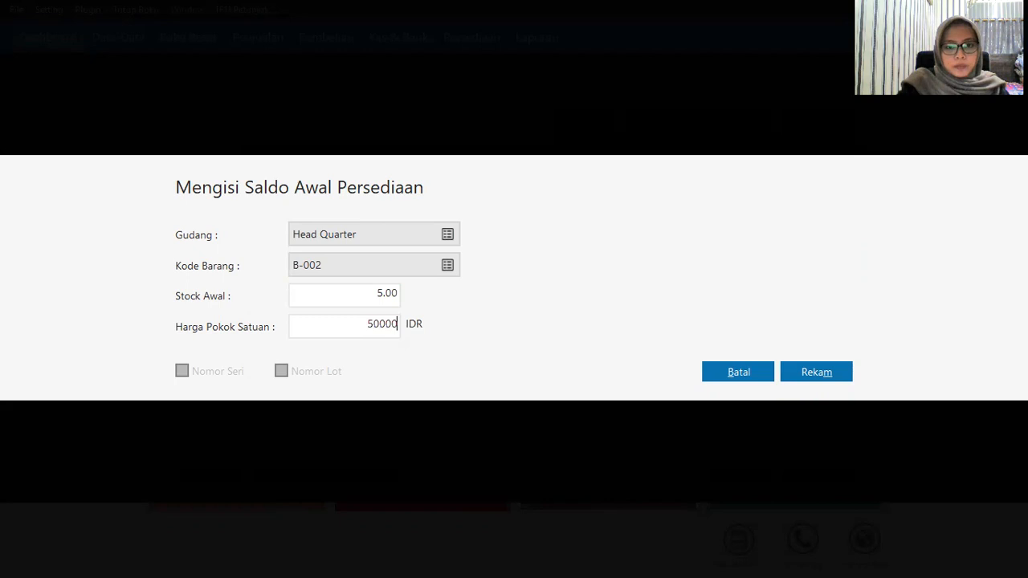
left_click(833, 378)
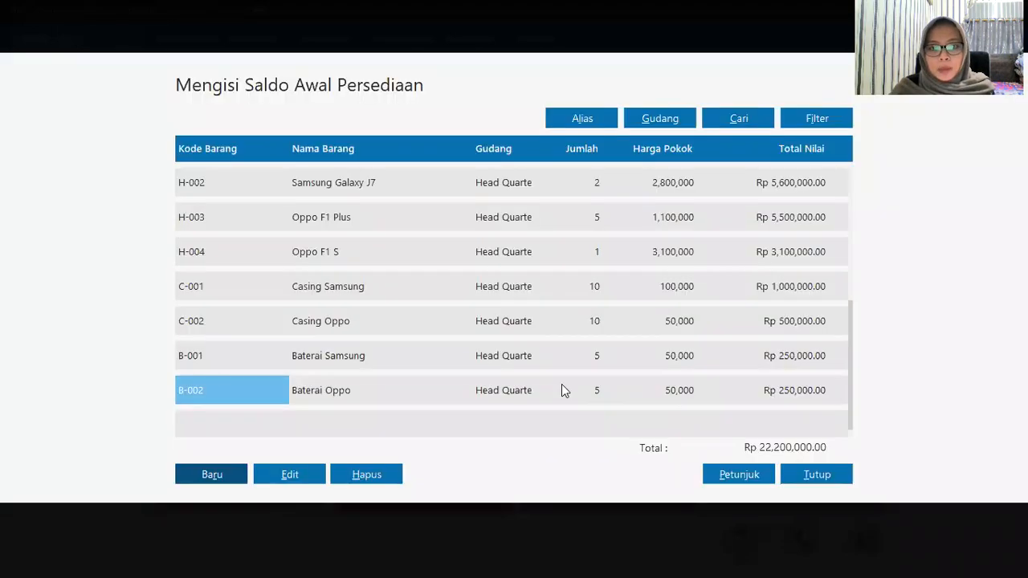
Step: Edit B-002 Baterai Oppo's opening quantity to 10, making it Rp 500,000
left_click(599, 392)
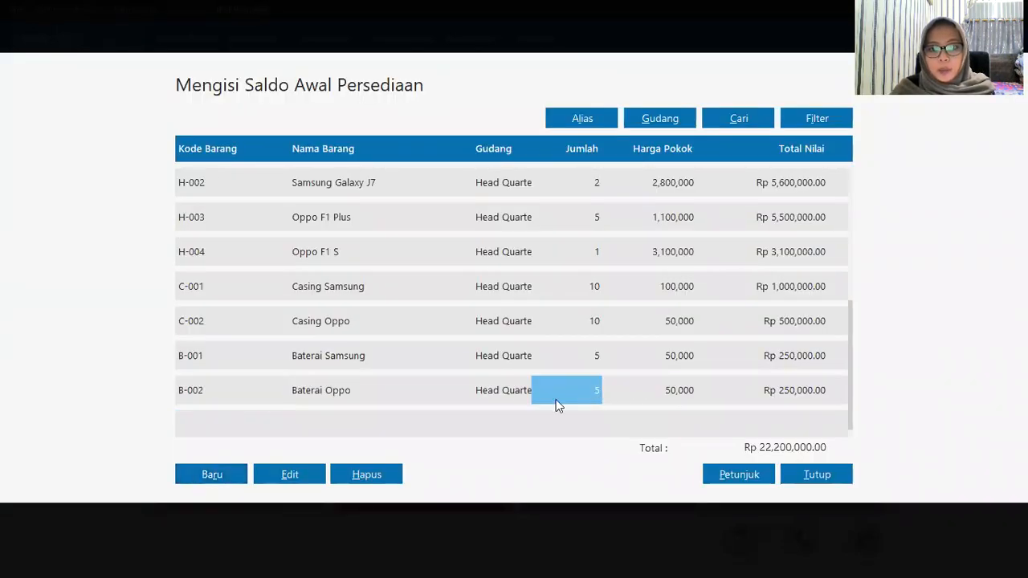
left_click(279, 469)
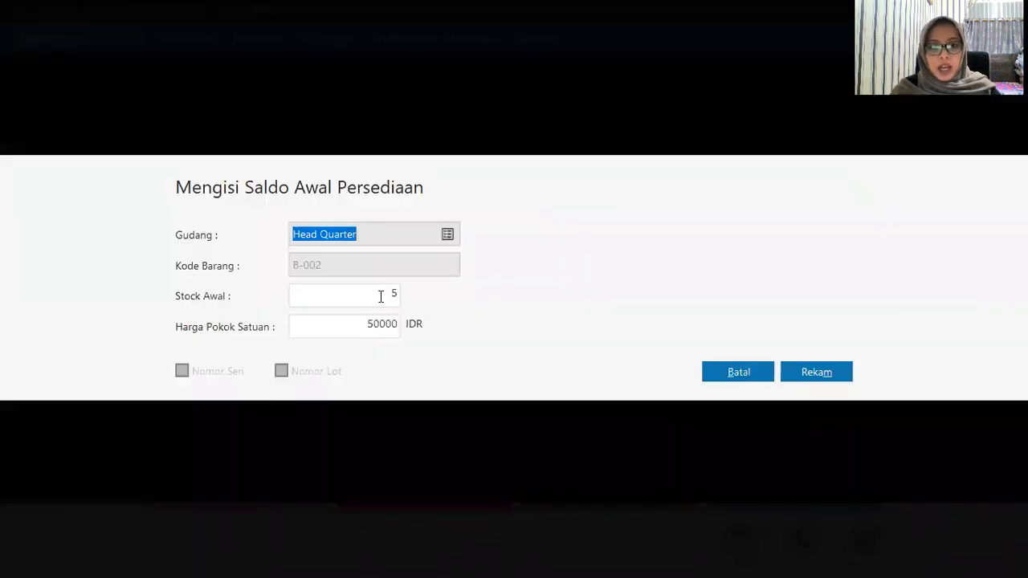
double_click(394, 294)
type("10")
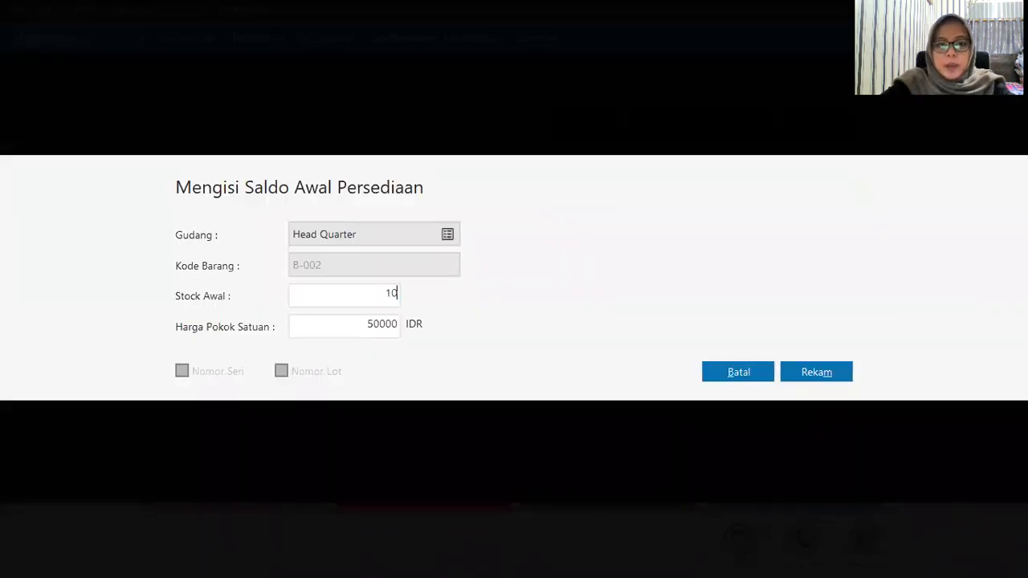
left_click(834, 376)
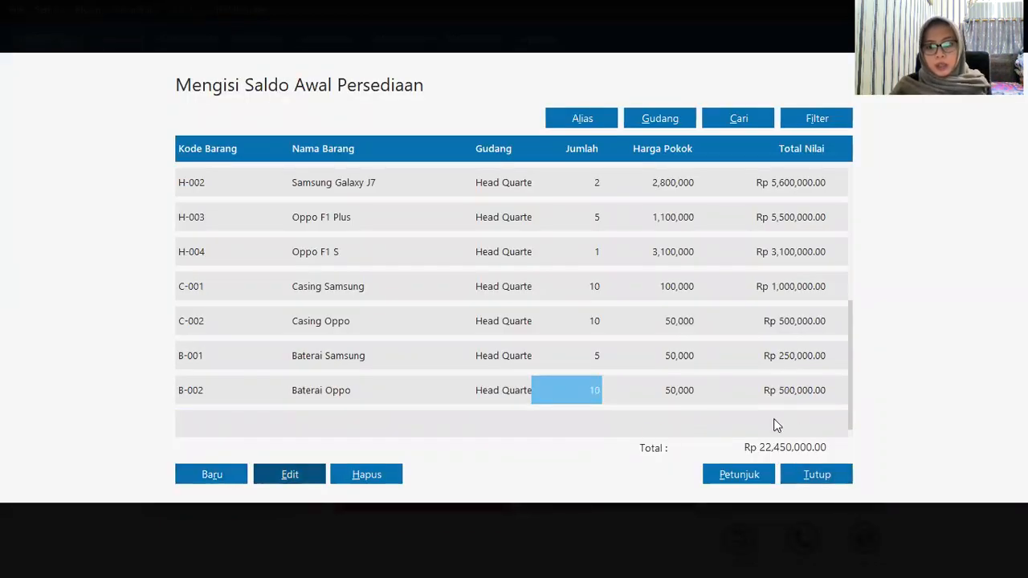
left_click(805, 477)
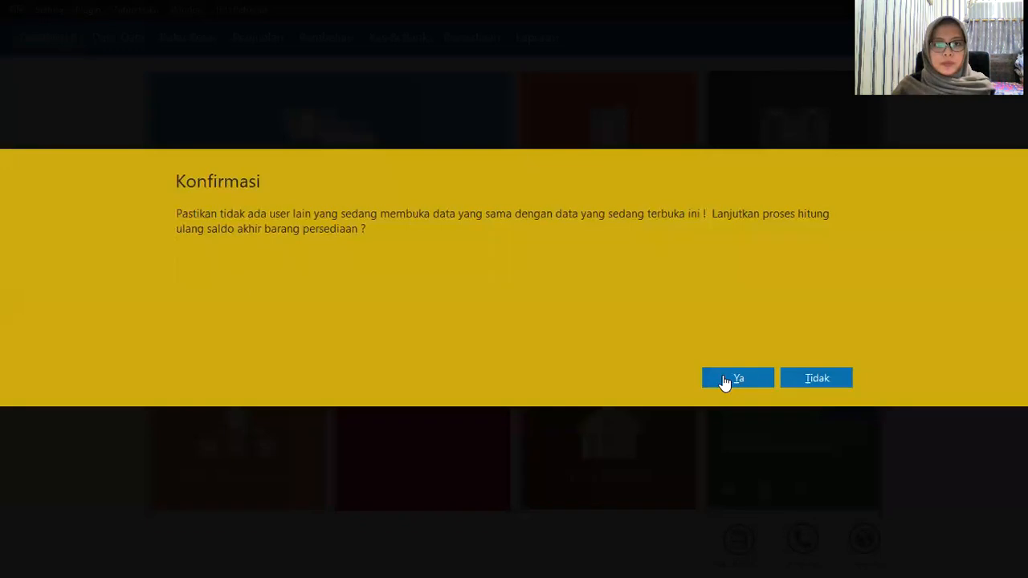
Step: Confirm recalculating the ending stock balances and switch to the Kas & Bank module
left_click(724, 381)
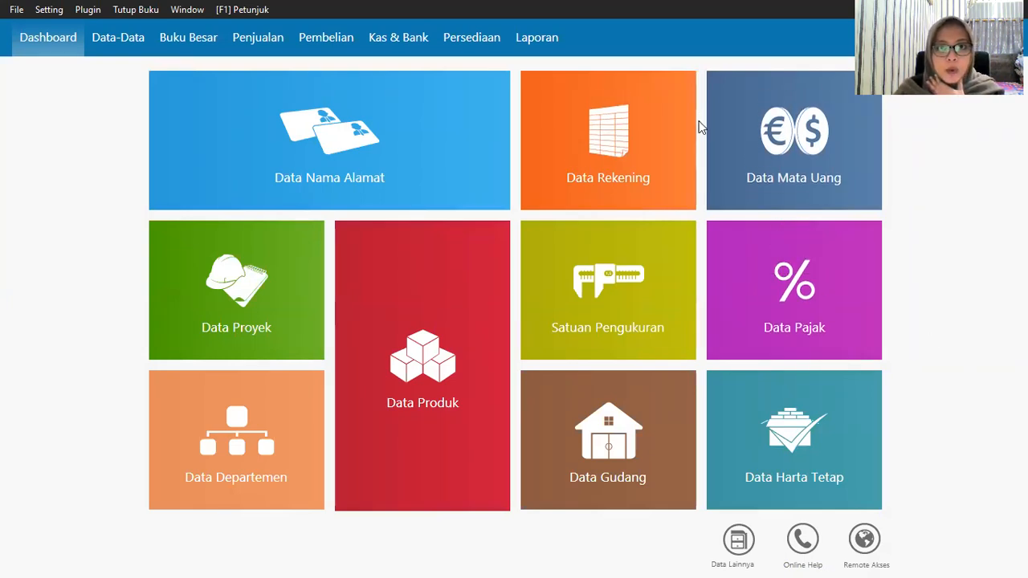
left_click(420, 47)
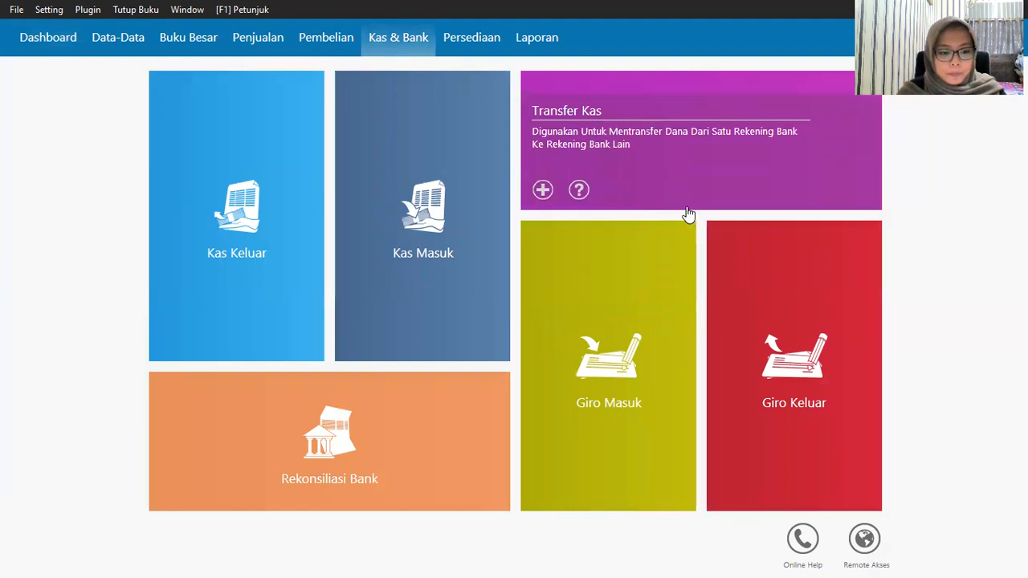
mouse_move(663, 240)
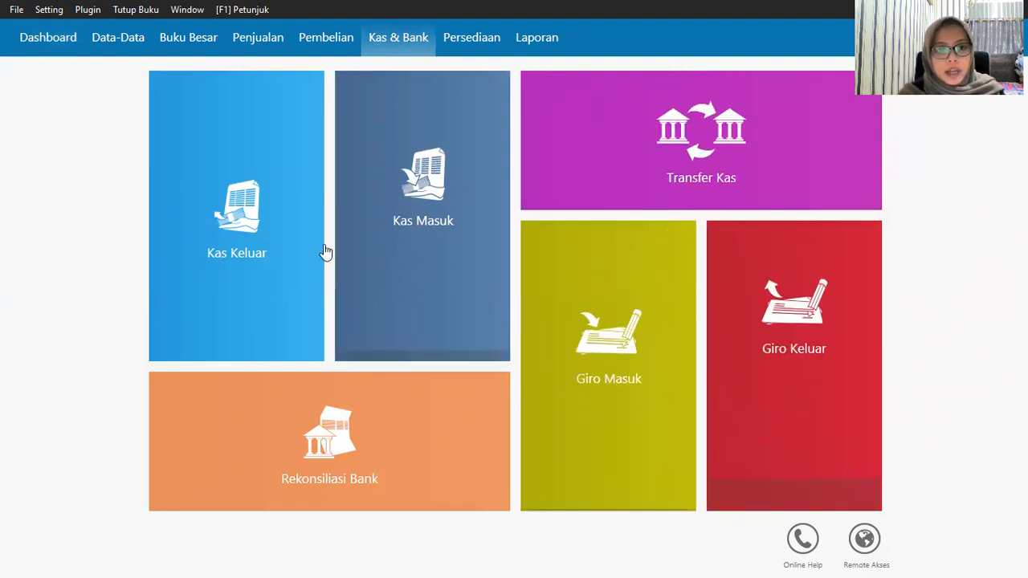
Step: Start a new Kas Keluar payment with Others-type contact OTHR-1 as recipient
mouse_move(169, 333)
left_click(169, 340)
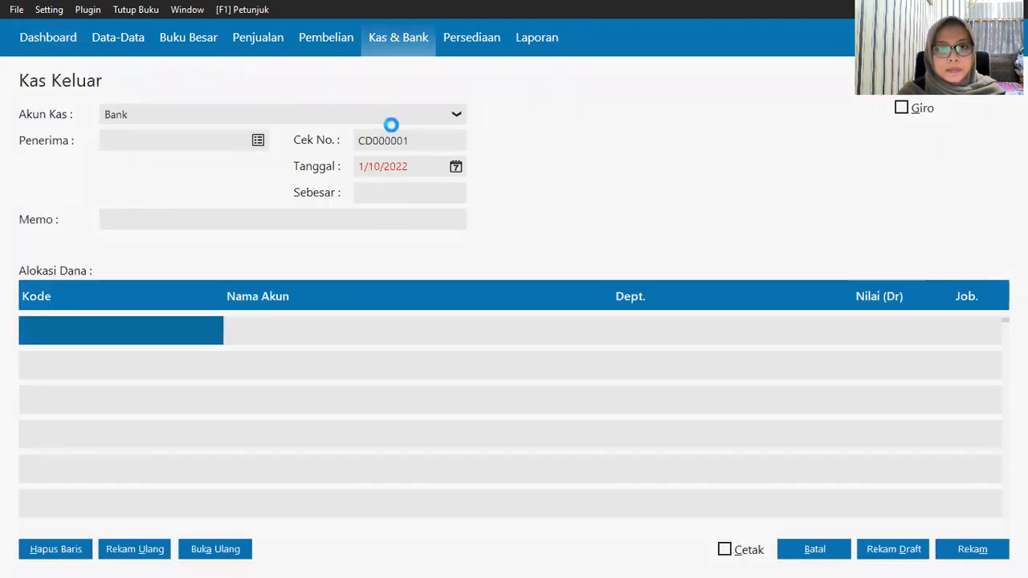
left_click(255, 142)
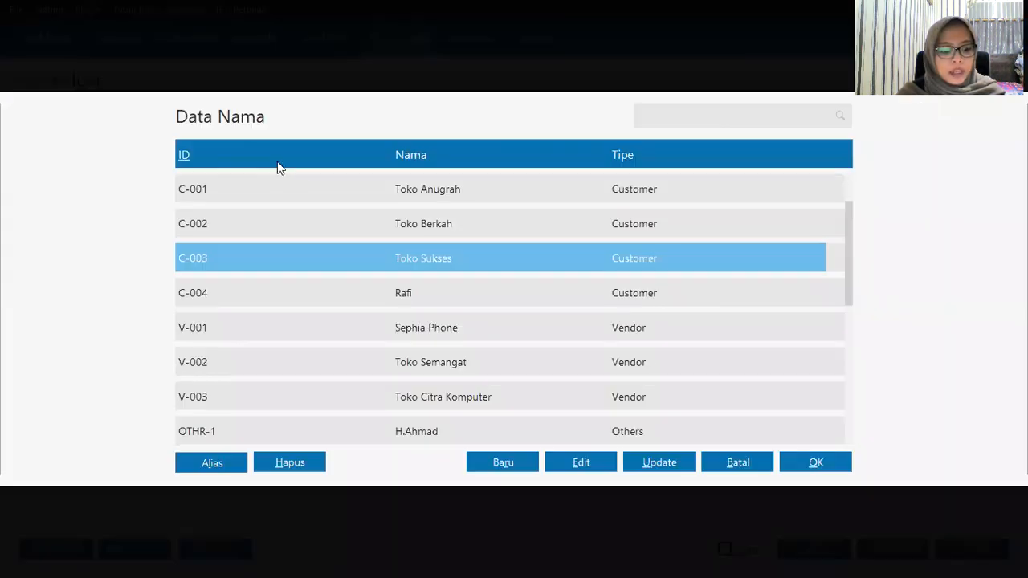
left_click(460, 436)
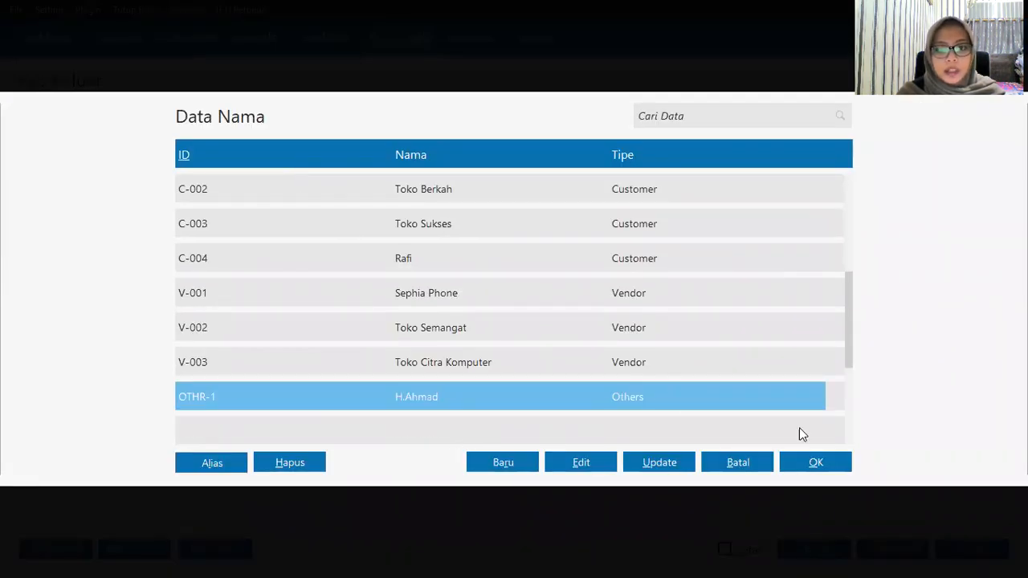
left_click(827, 469)
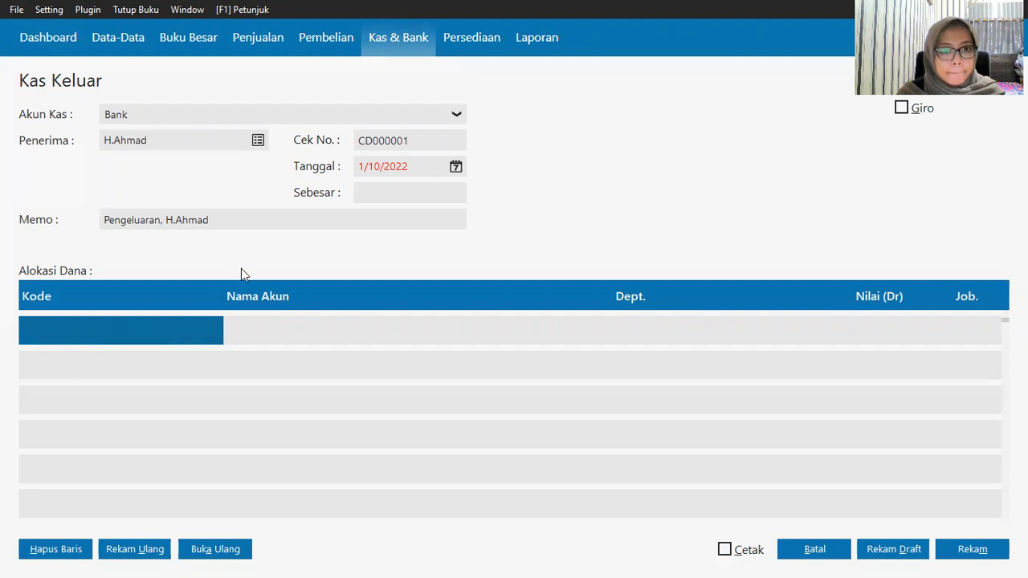
Step: Set the Kas Keluar payment date to 2 January 2020
left_click(455, 168)
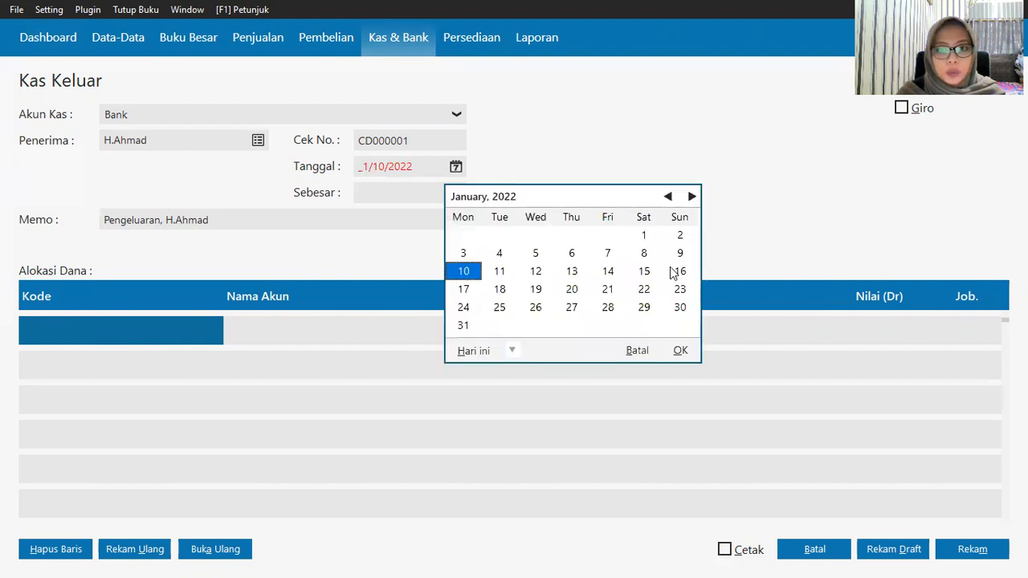
left_click(680, 236)
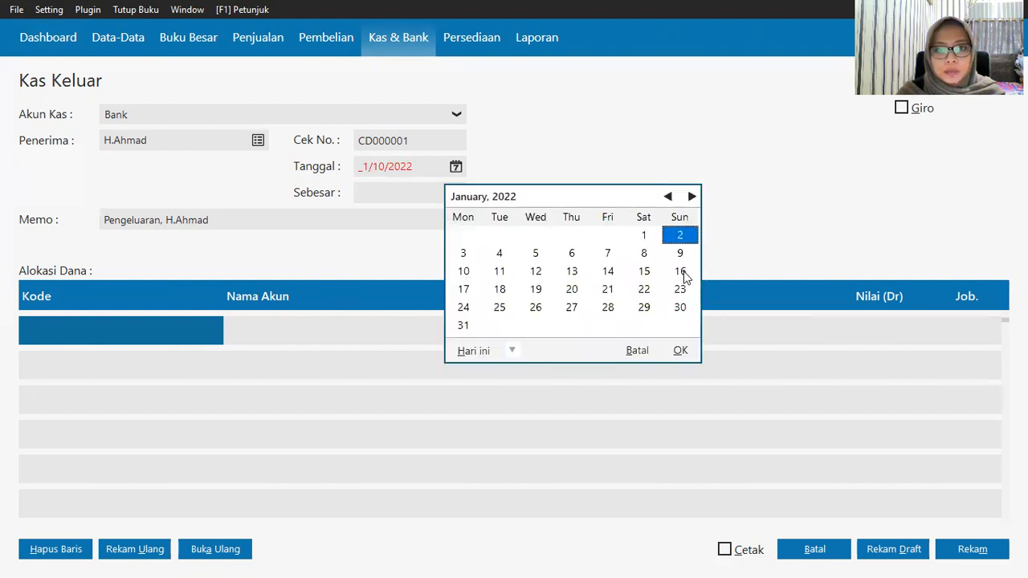
left_click(512, 355)
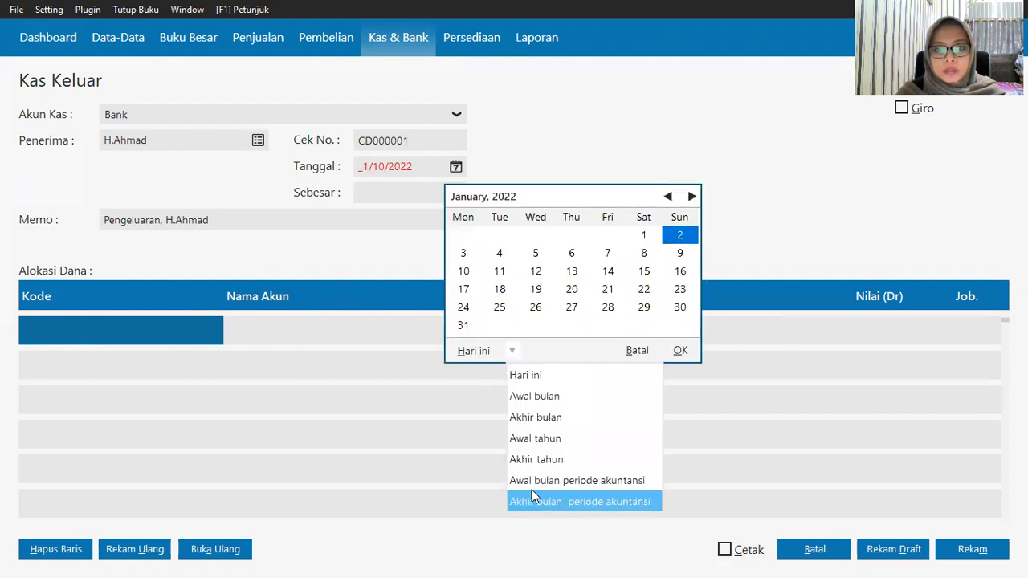
left_click(576, 355)
left_click(570, 235)
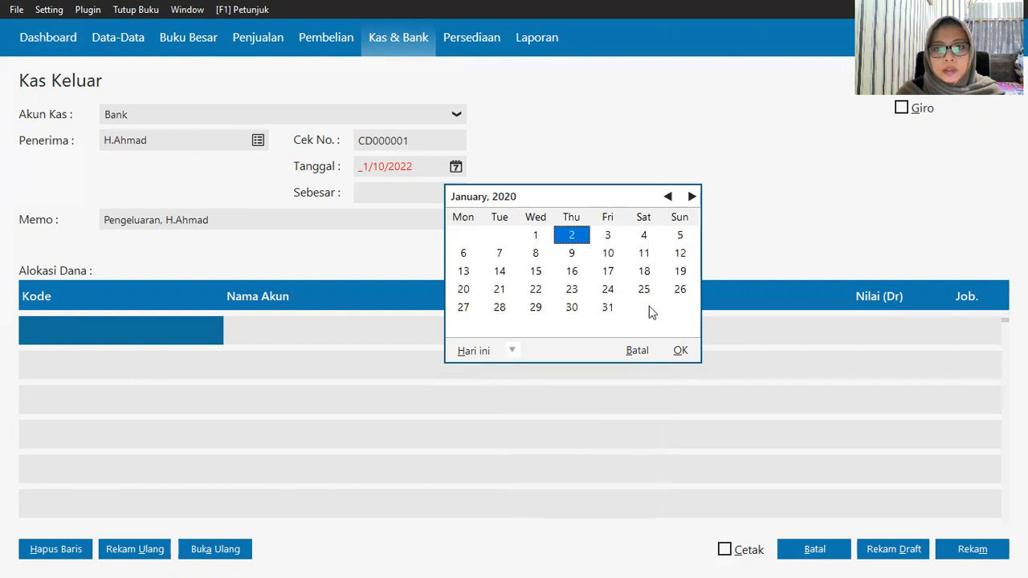
left_click(679, 351)
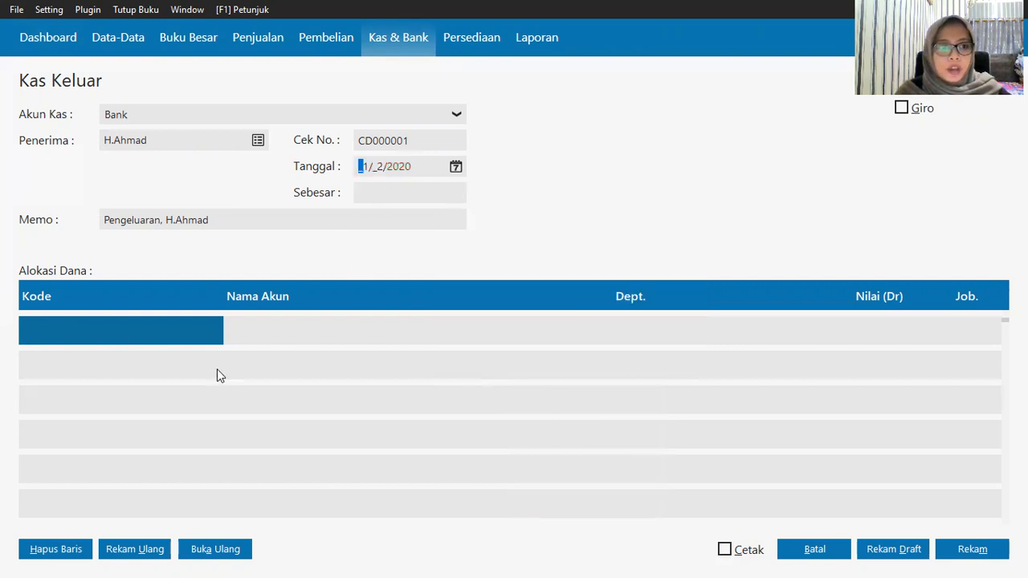
left_click(126, 335)
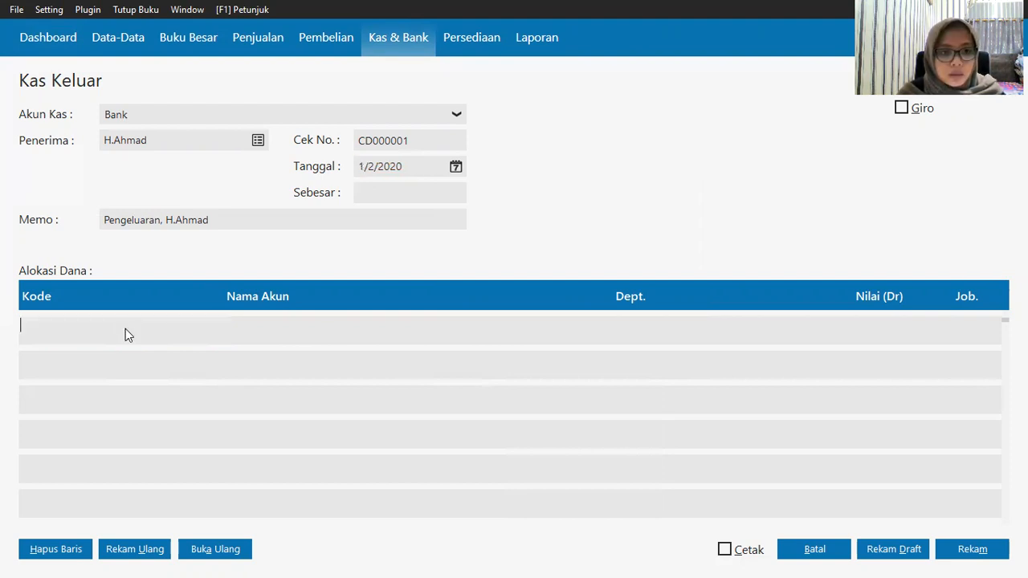
Step: Allocate Rp 9,500,000 to Sewa Dibayar Dimuka and save the bank payment
left_click(327, 330)
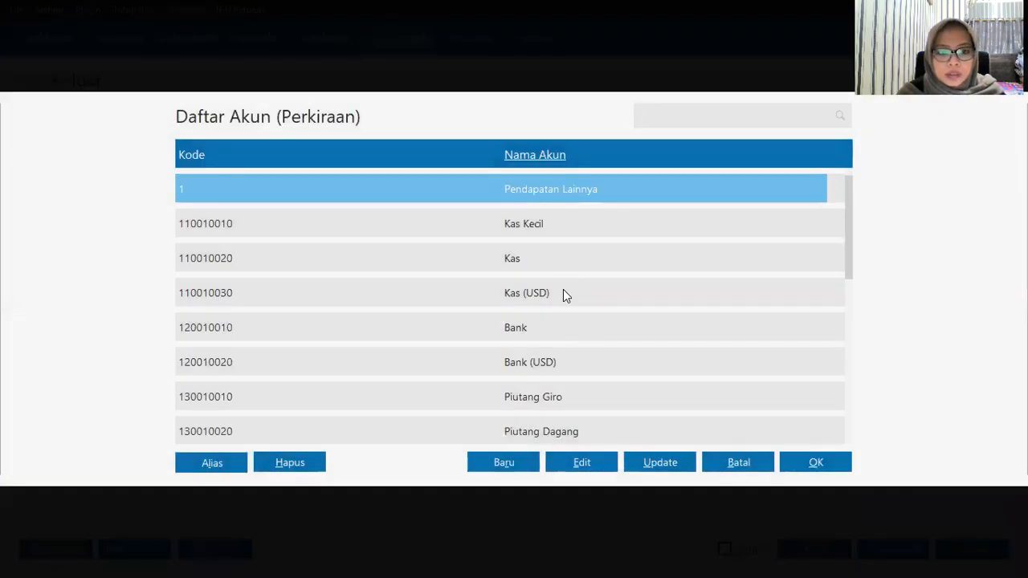
left_click(563, 294)
key("Down")
key("Down")
key("Down")
key("Down")
key("Down")
key("Down")
key("Down")
key("Down")
key("Down")
key("Down")
key("Down")
key("Down")
key("Down")
key("Down")
key("Down")
key("Down")
key("Down")
key("Down")
key("Down")
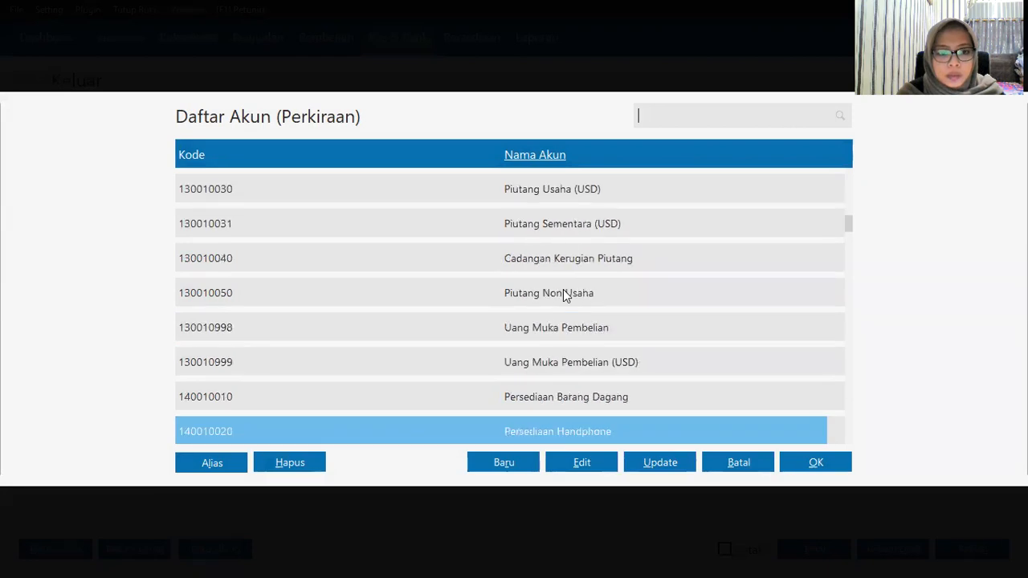
key("Down")
key("Down")
key("Down")
key("Down")
key("Down")
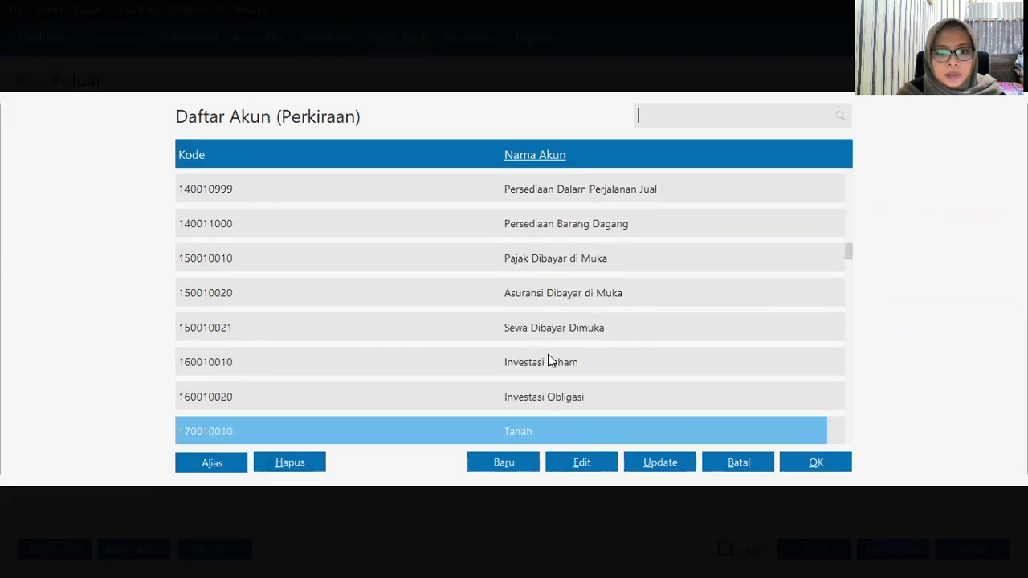
left_click(610, 336)
left_click(824, 466)
left_click(875, 332)
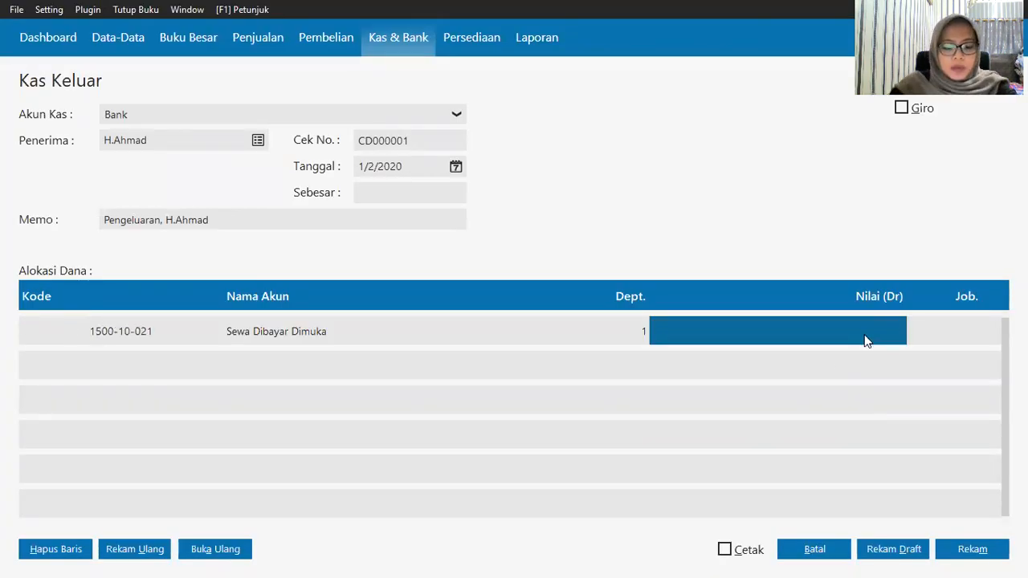
type("95")
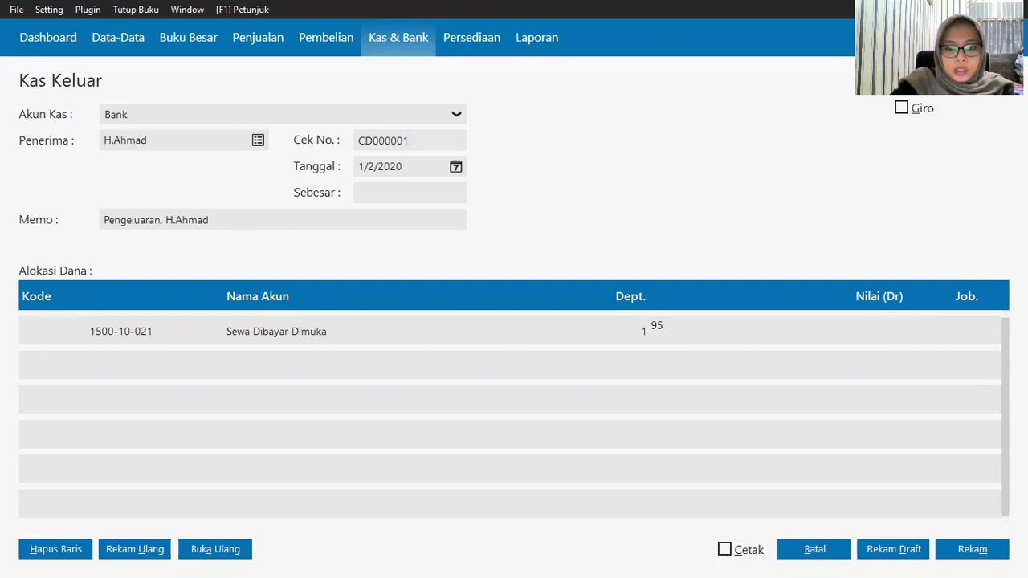
type("00000")
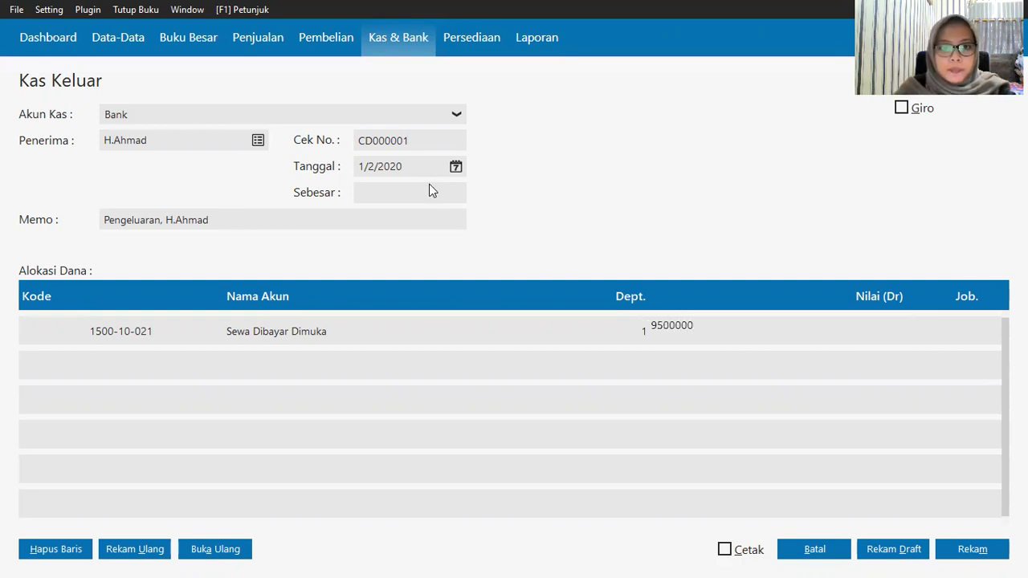
key("Return")
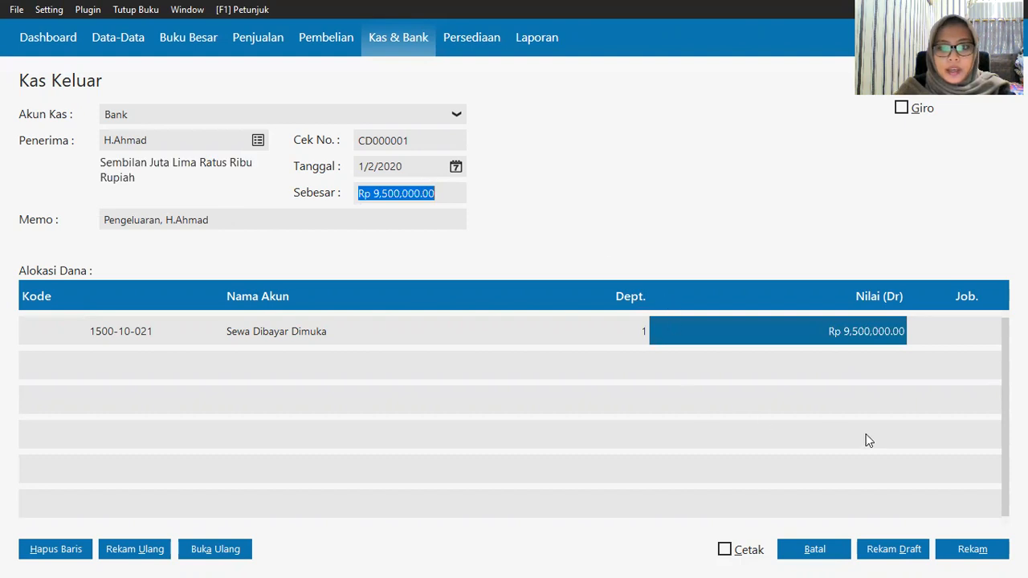
left_click(977, 558)
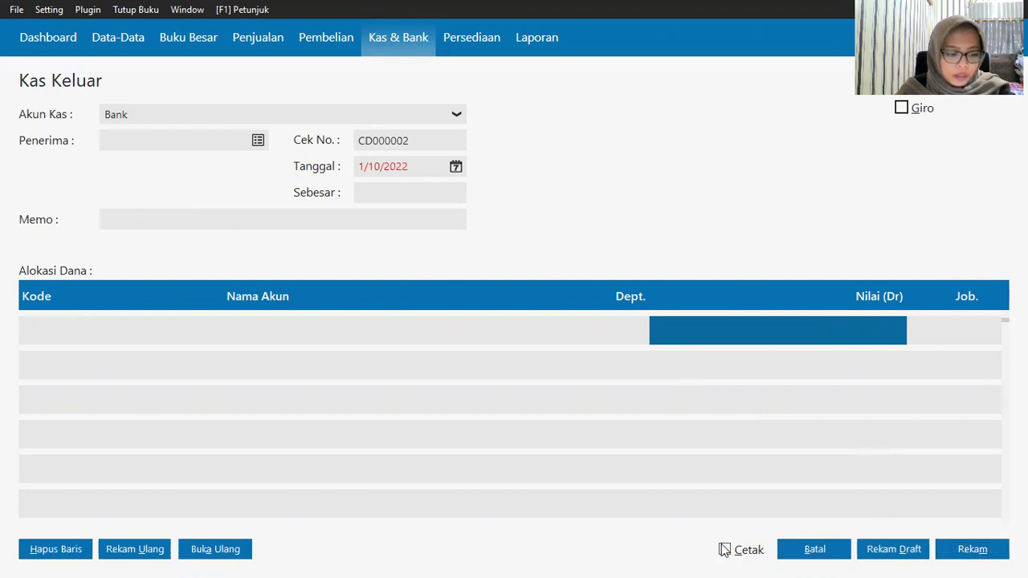
Step: Close the Kas Keluar form and start a new Penerimaan Barang entry under Pembelian
left_click(841, 554)
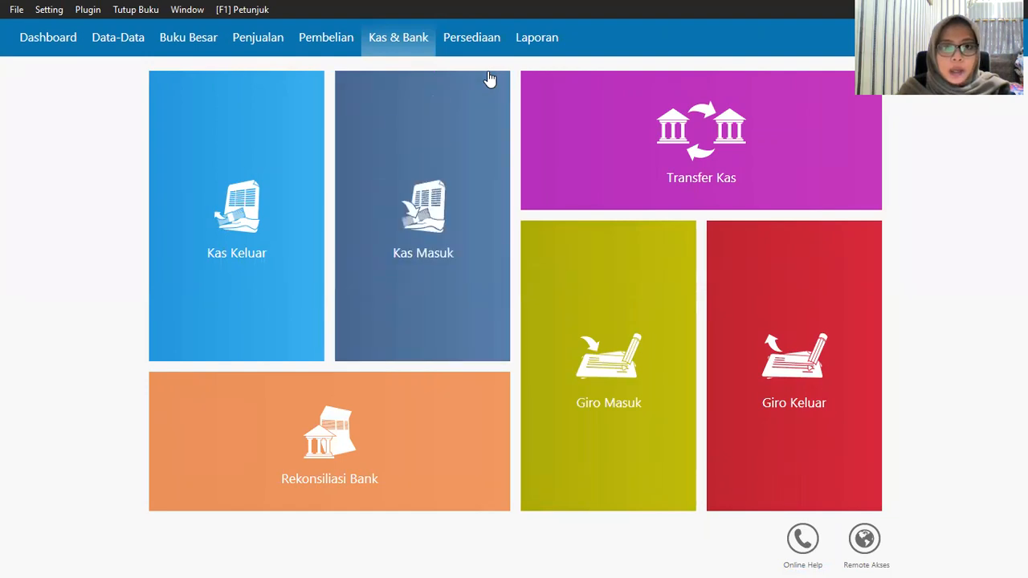
left_click(329, 53)
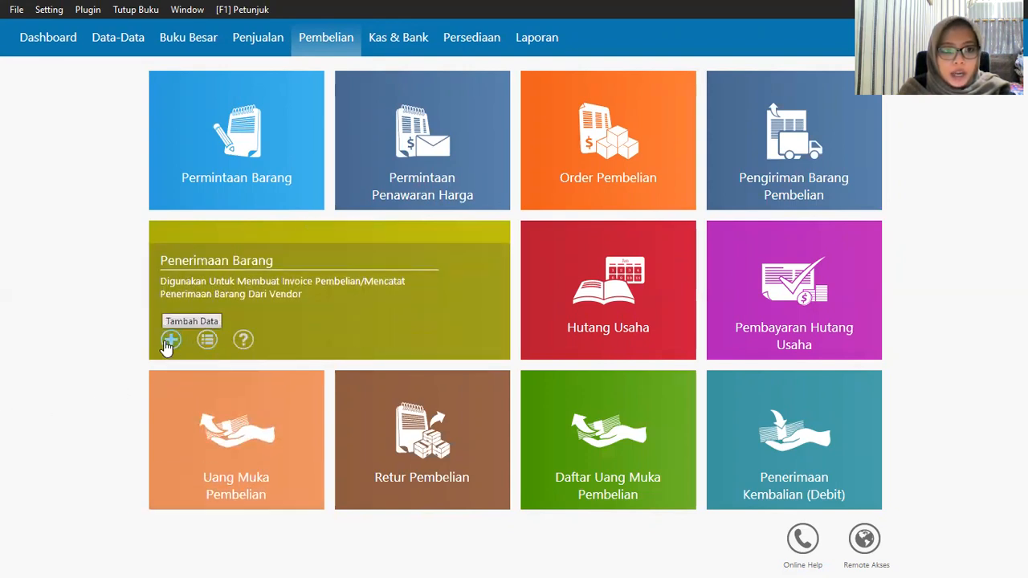
left_click(169, 342)
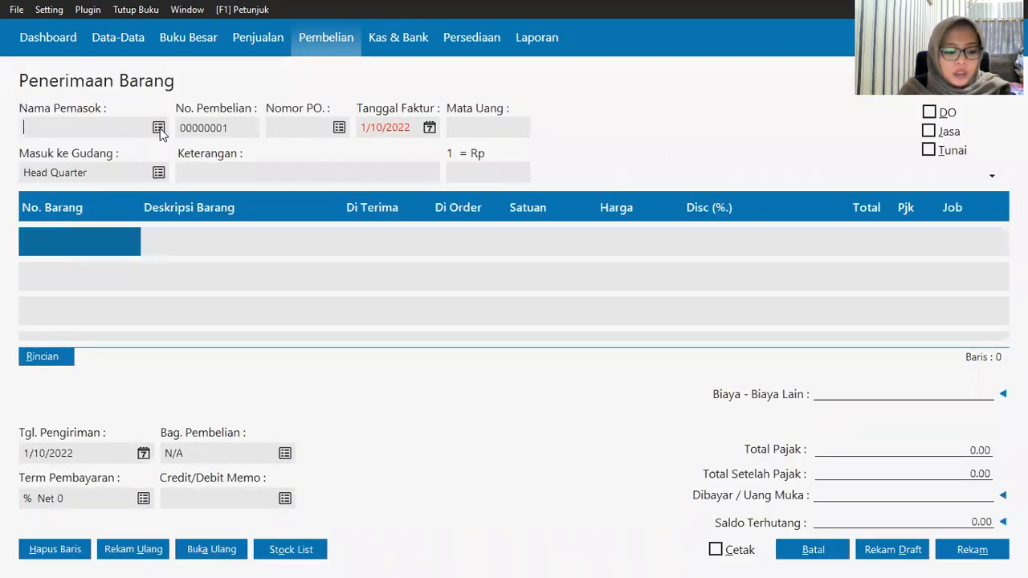
Step: Set the goods receipt supplier to Toko Citra Komputer and invoice date 1/3/2020
left_click(411, 257)
left_click(824, 466)
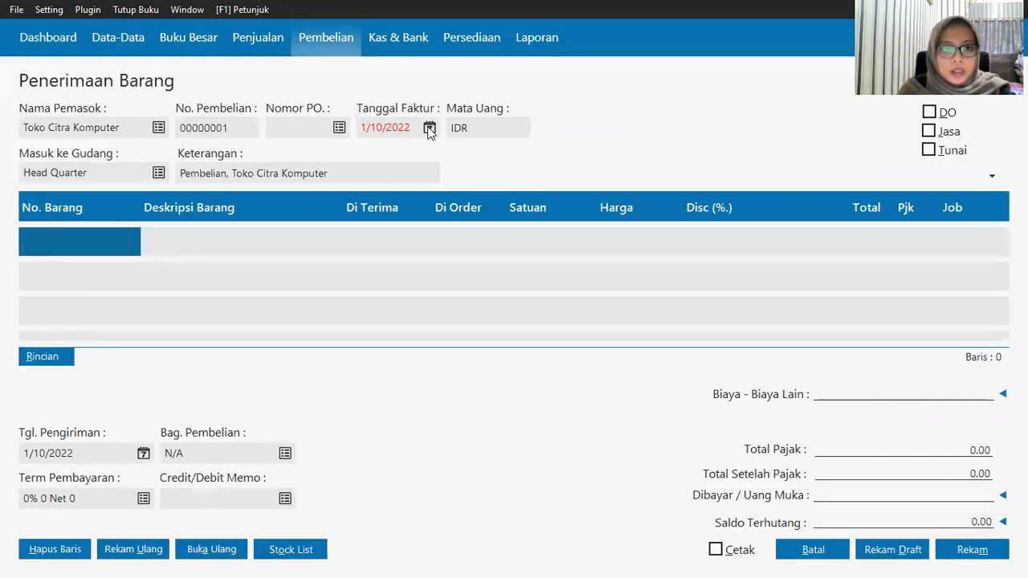
left_click(430, 130)
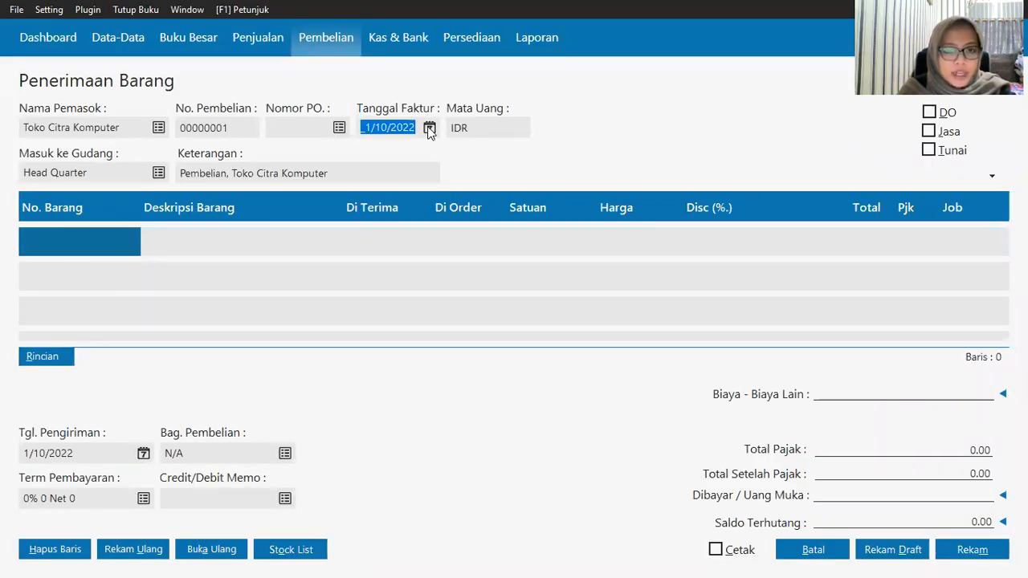
left_click(424, 310)
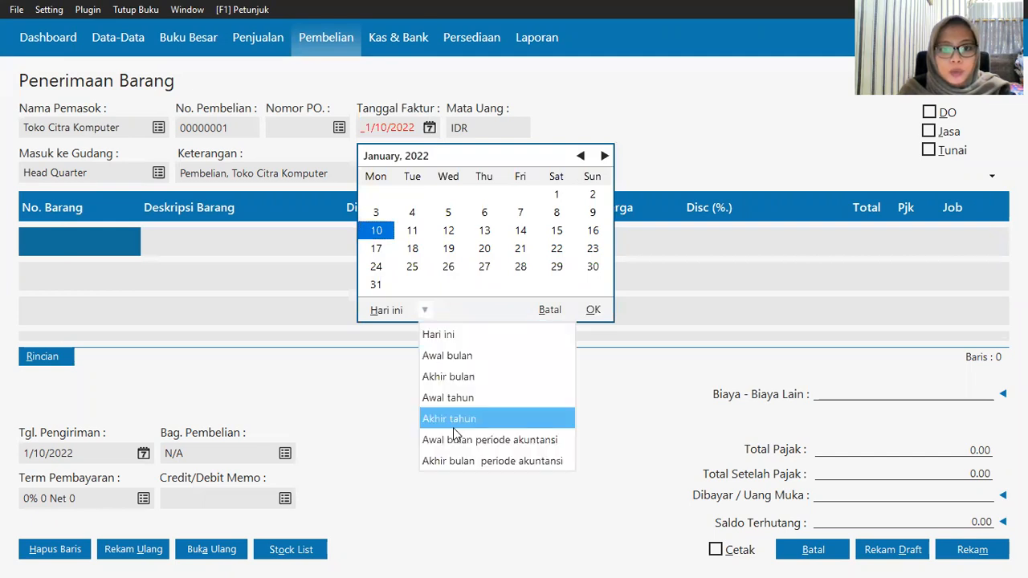
left_click(452, 436)
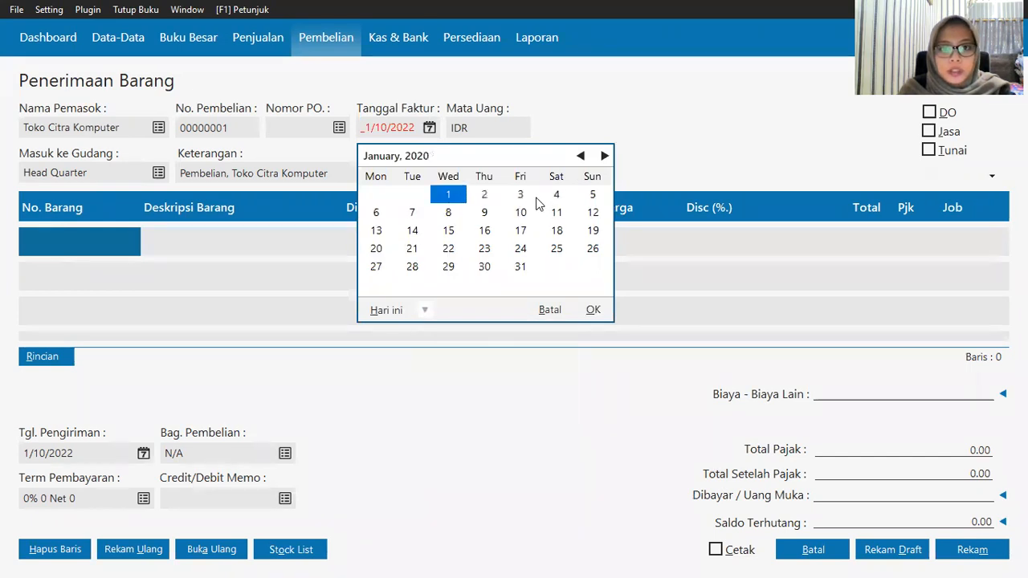
left_click(593, 310)
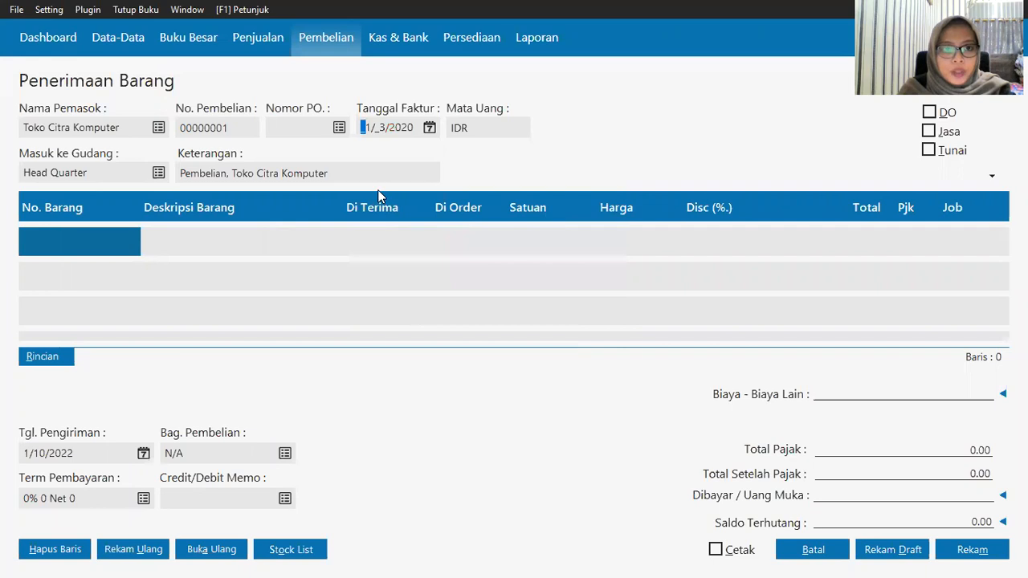
Step: Enter new inventory item code P-001 with description 'CPU Komputer'
left_click(65, 241)
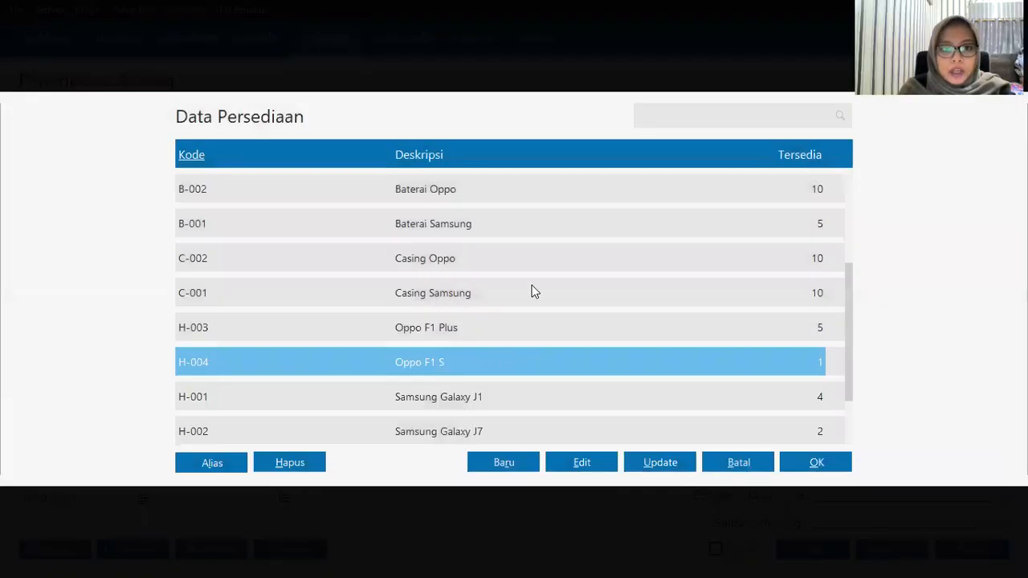
key("Down")
key("Down")
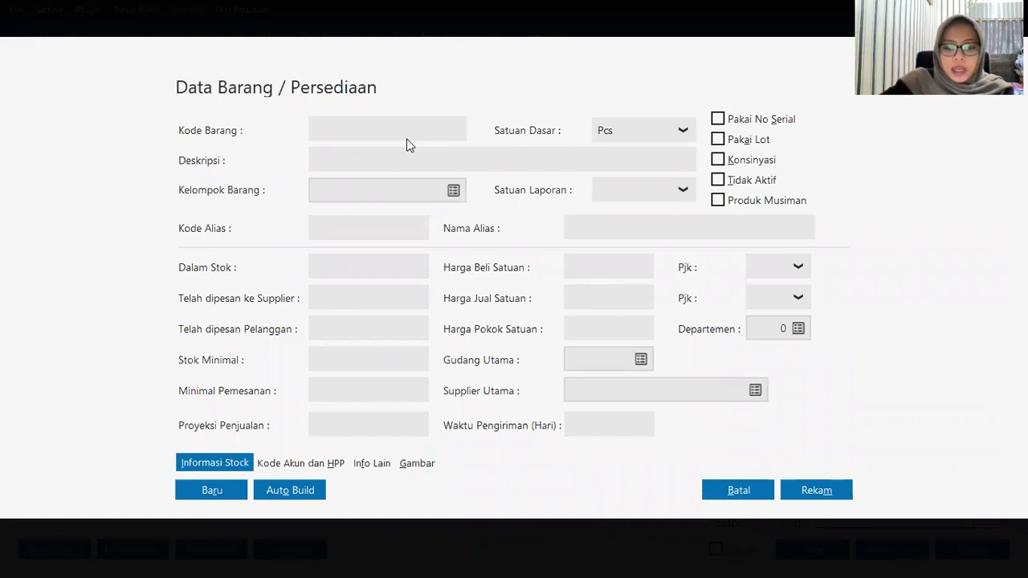
type("P-0")
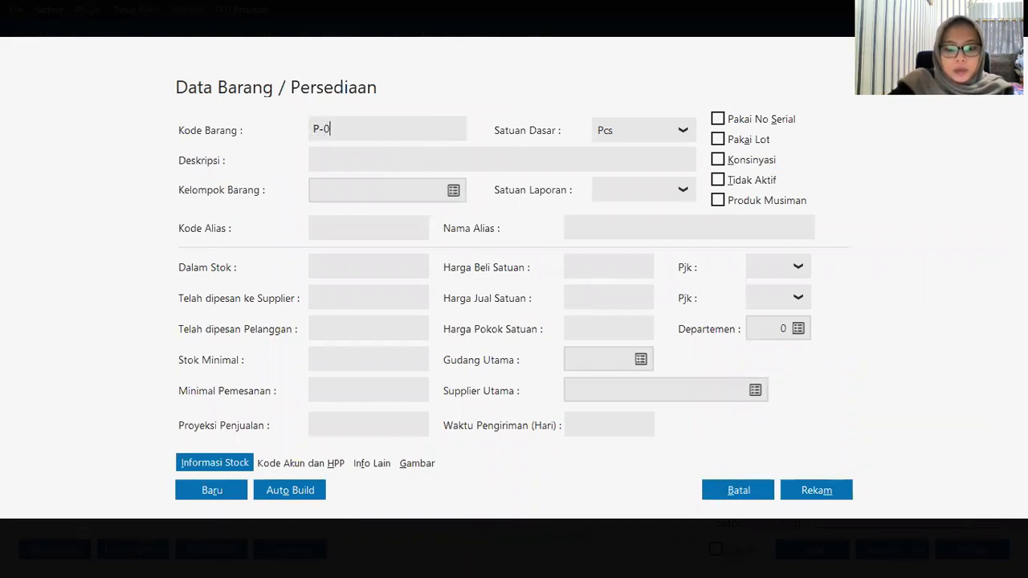
type("01")
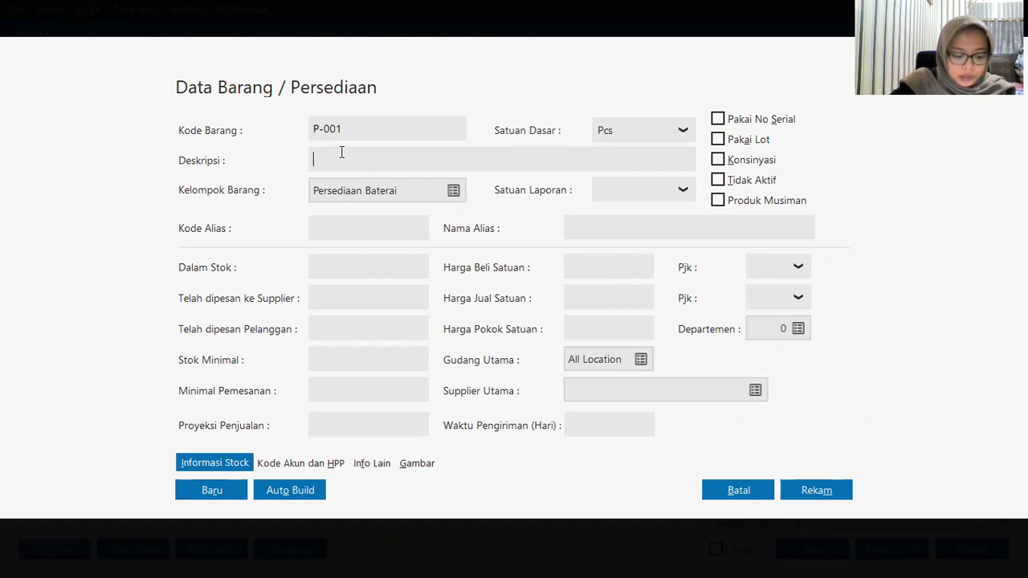
type("CPU KOmputer")
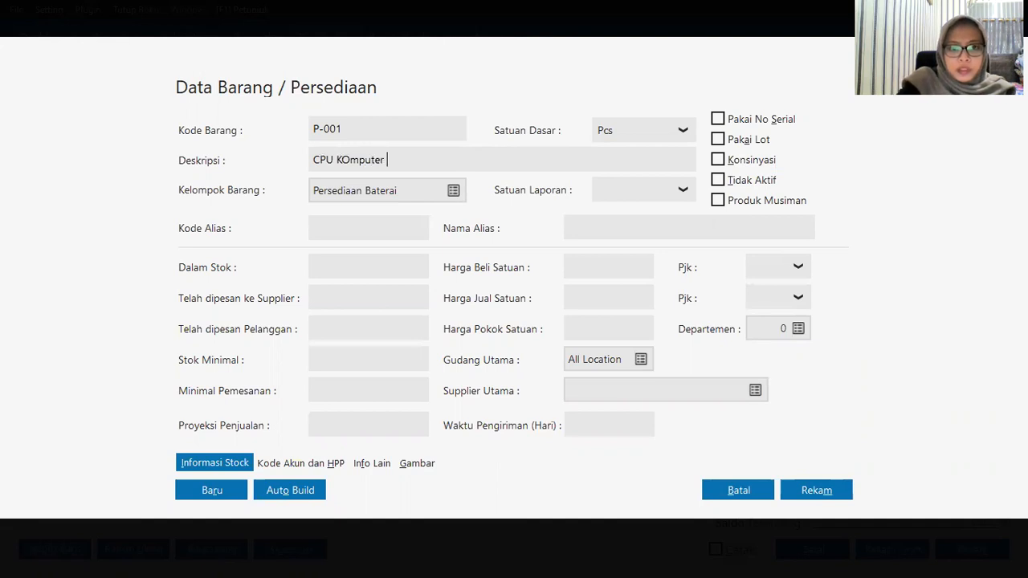
key("Left")
key("Left")
key("Left")
key("Left")
key("Left")
key("Left")
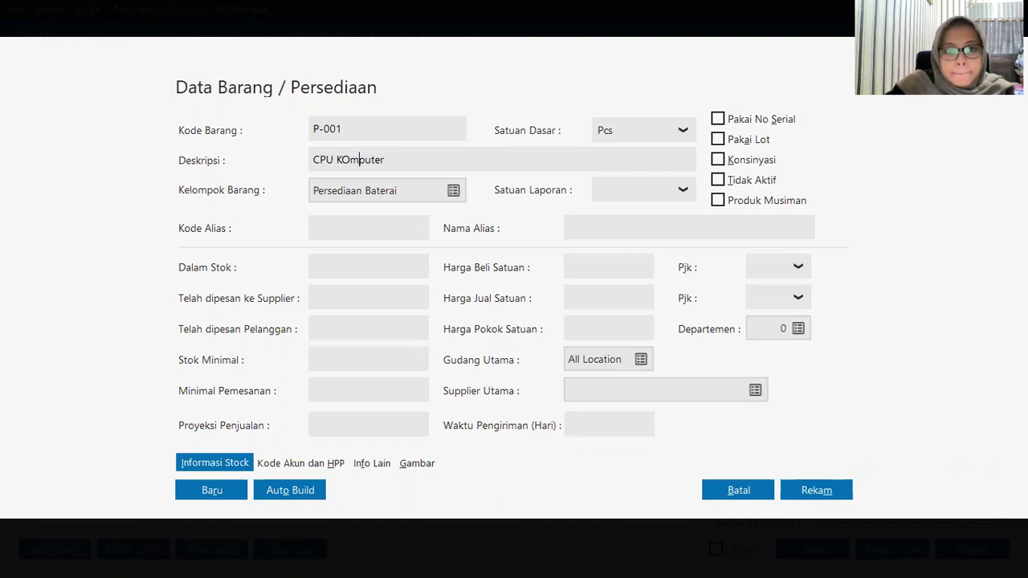
key("BackSpace")
type("0")
key("BackSpace")
type("o")
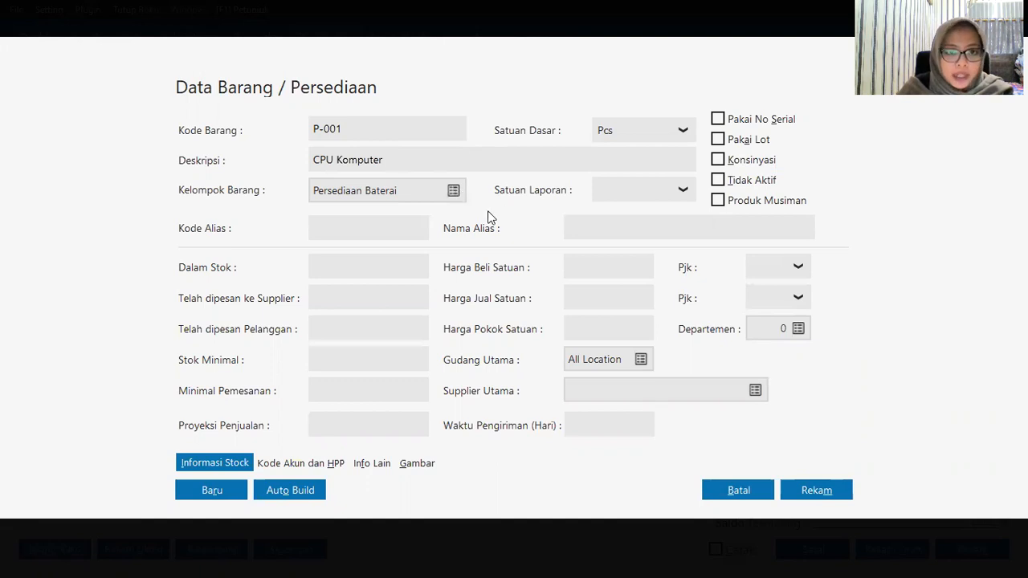
key("Tab")
Step: Assign CPU Komputer to the Peralatan Kantor group and save the item
left_click(454, 192)
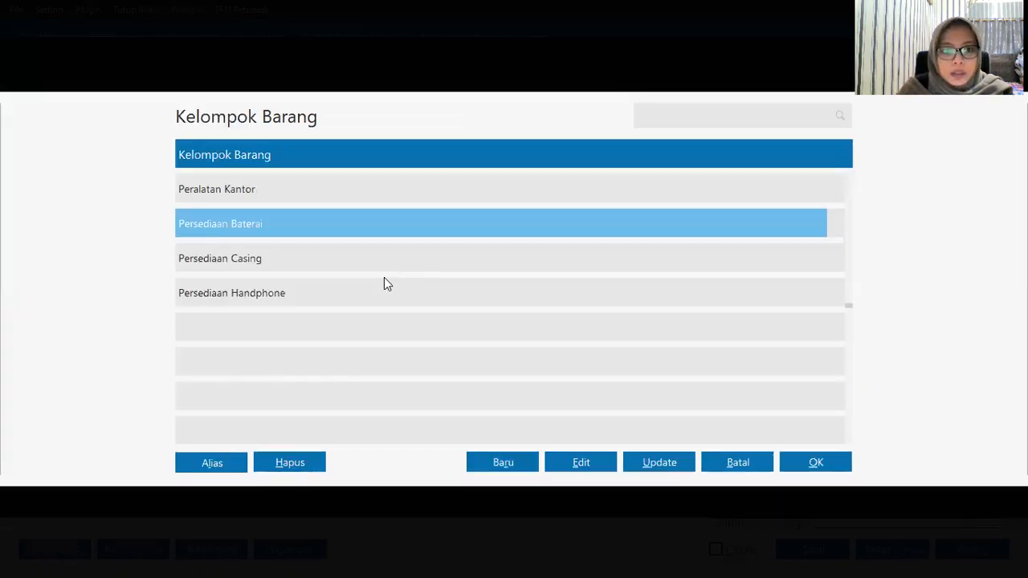
left_click(334, 189)
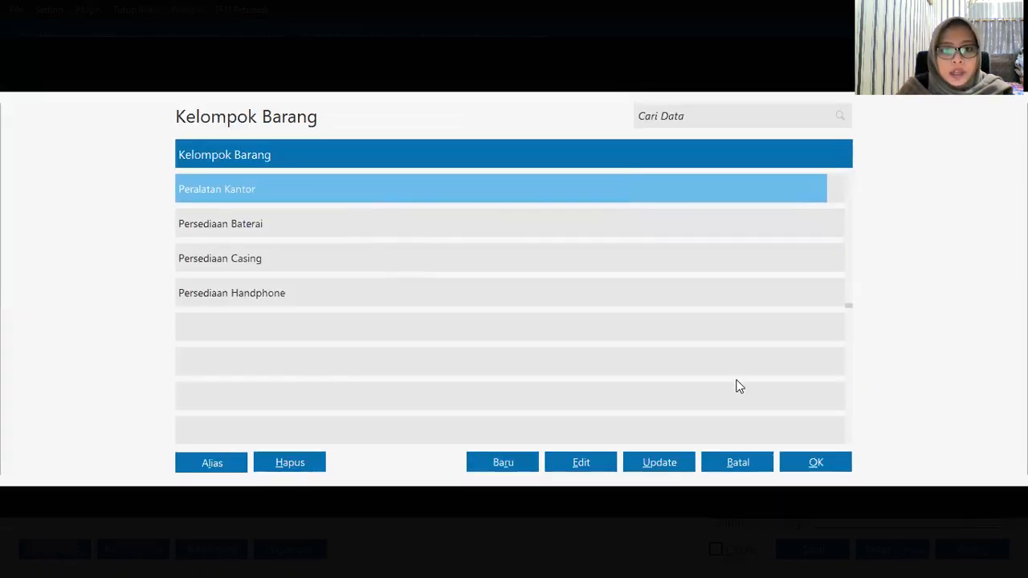
left_click(820, 466)
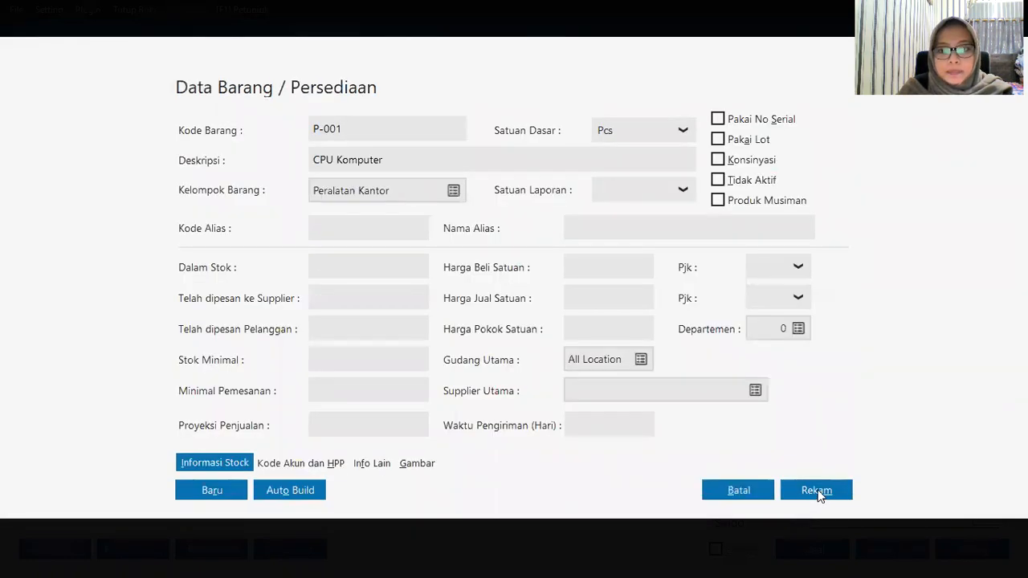
left_click(819, 492)
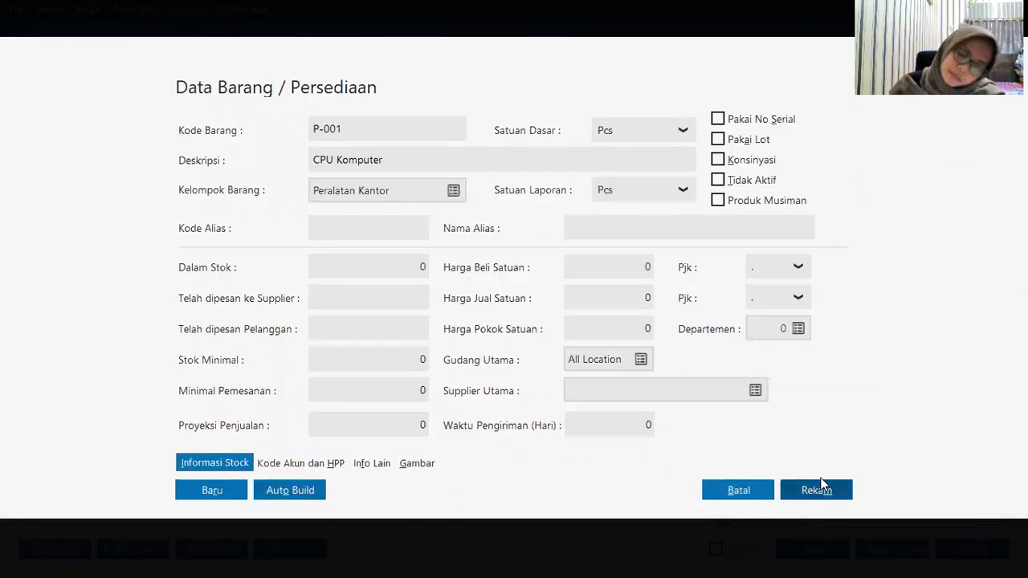
key("Down")
key("Down")
key("Down")
key("Down")
key("Down")
key("Up")
key("Down")
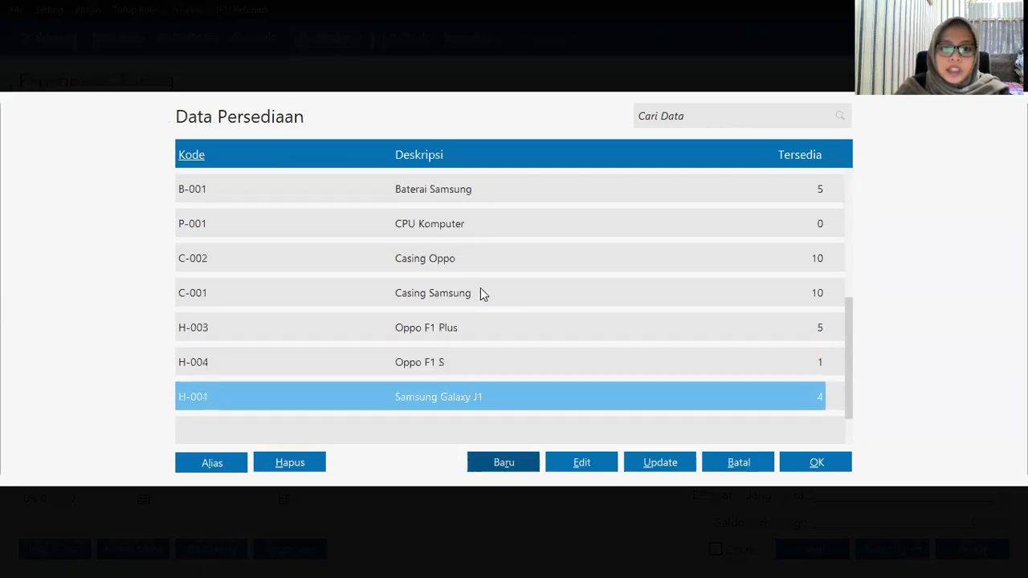
key("Down")
key("Up")
key("Up")
key("Up")
key("Up")
key("Up")
key("Up")
key("Up")
key("Up")
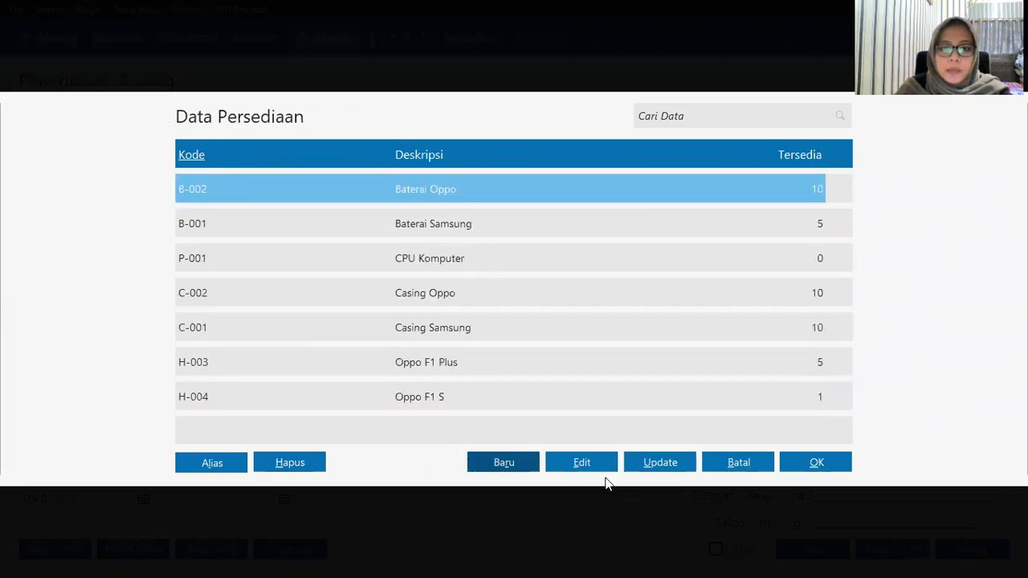
left_click(502, 469)
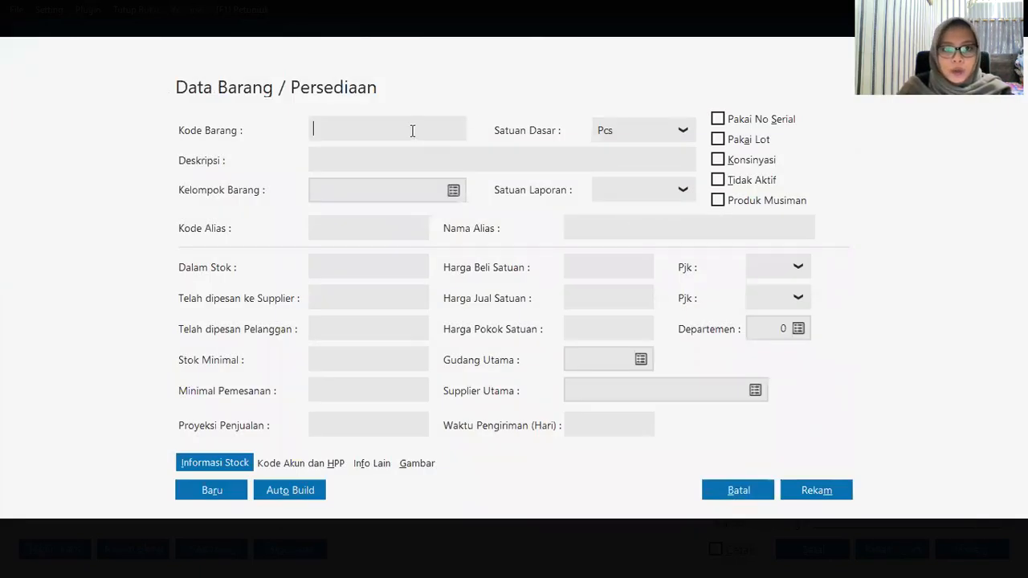
Step: Create item P-002 'Monitor' in the Peralatan Kantor group and save it
type("P")
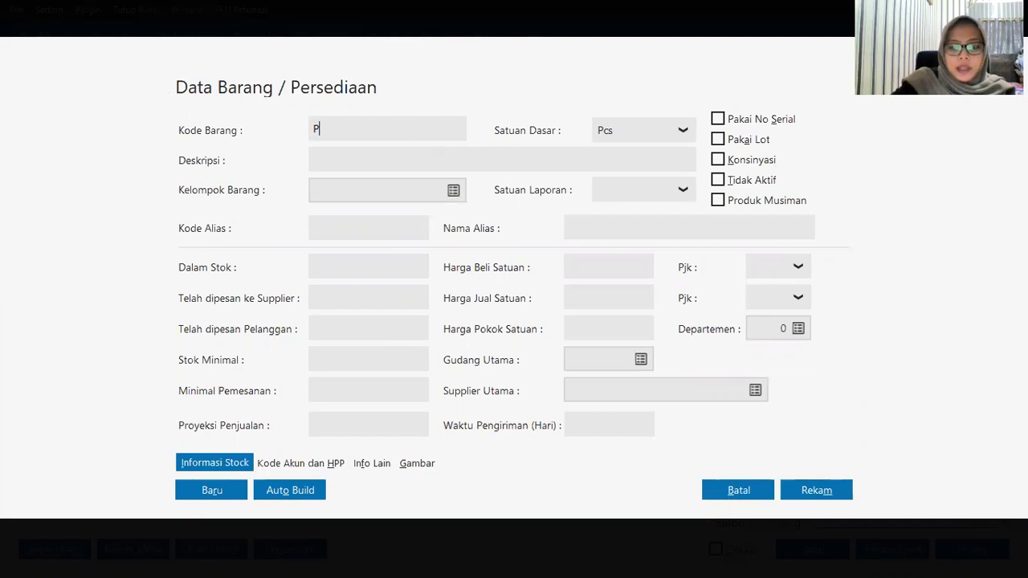
type("-002")
key("Tab")
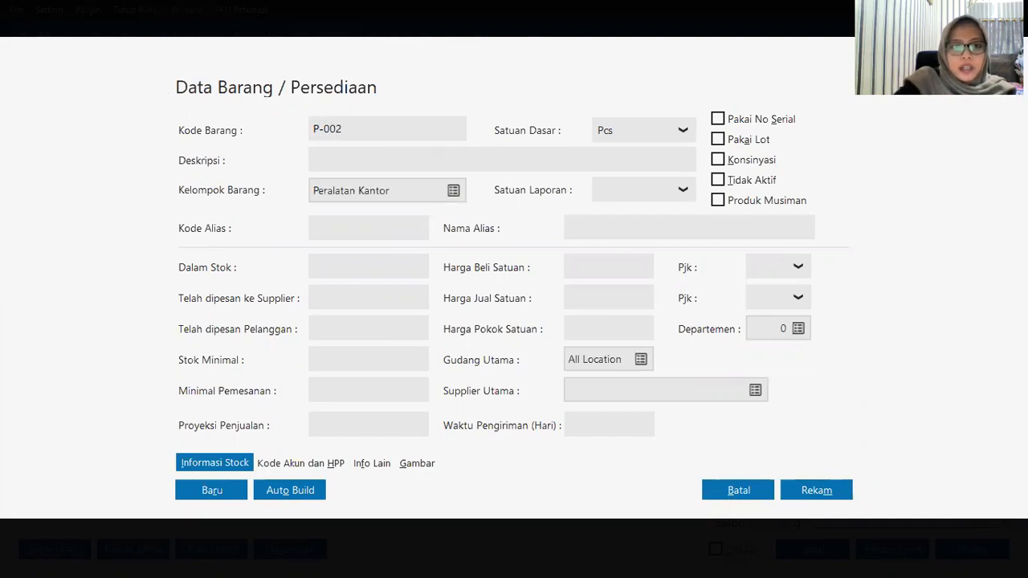
type("M")
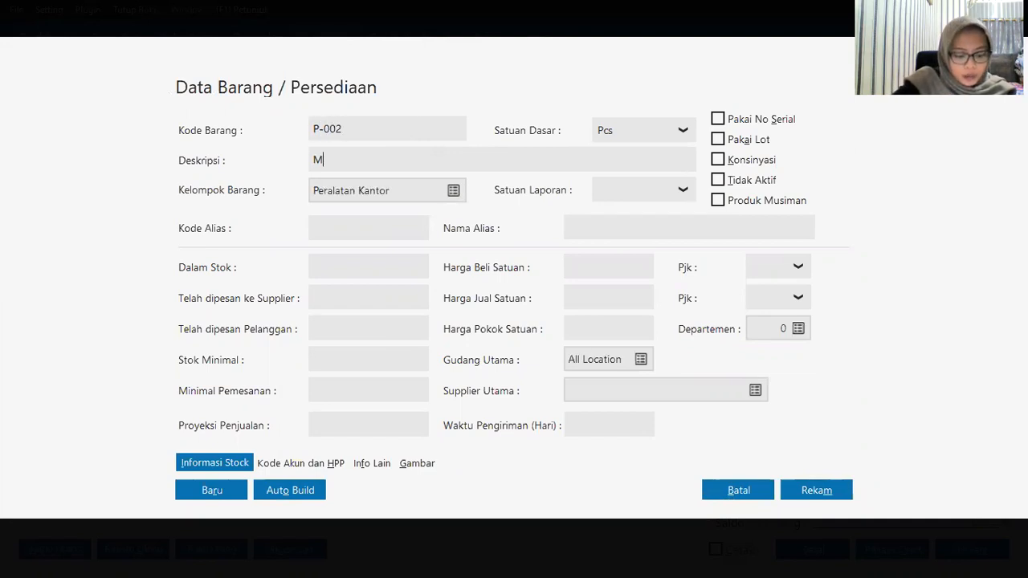
type("onitor")
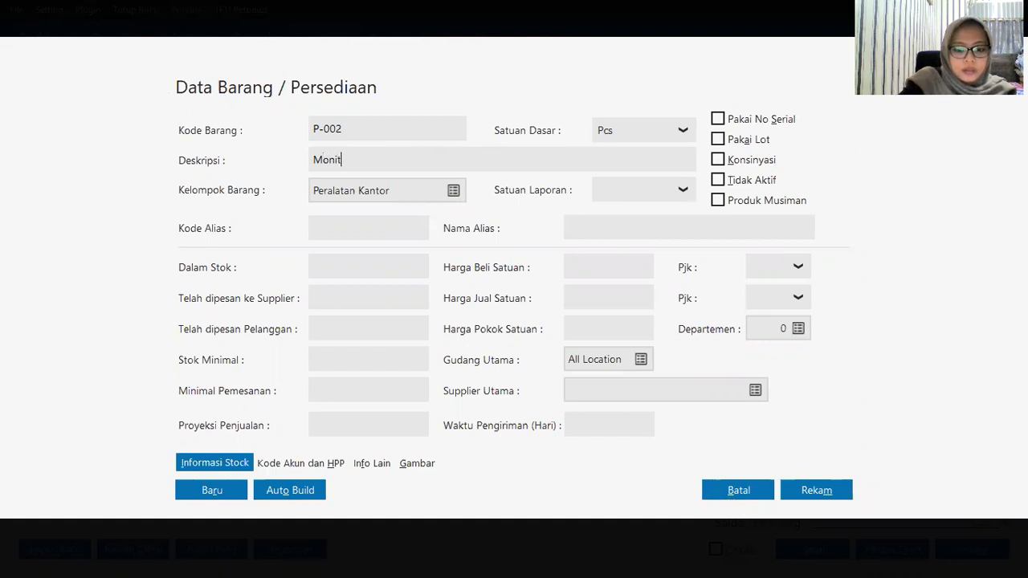
key("Tab")
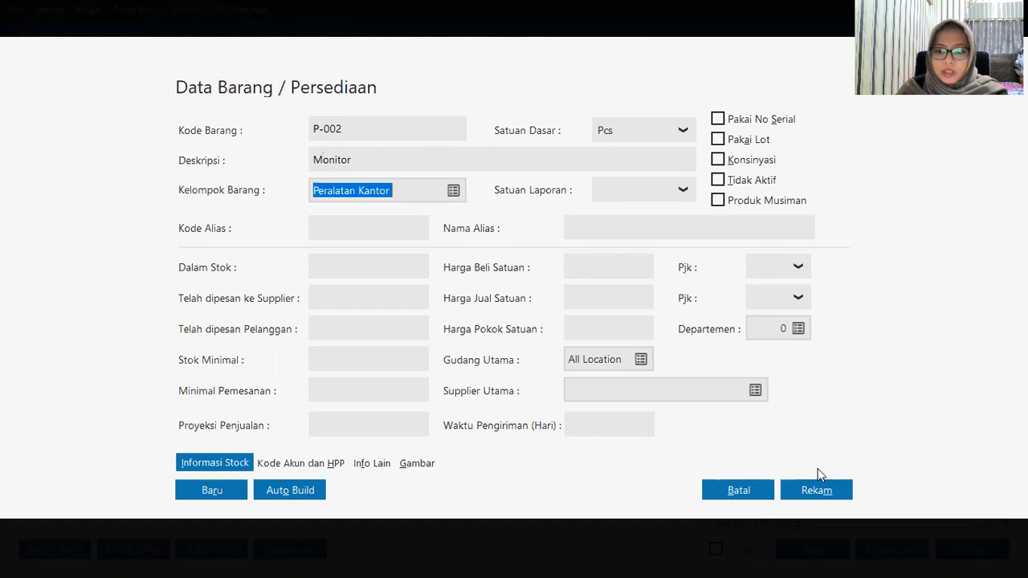
left_click(814, 491)
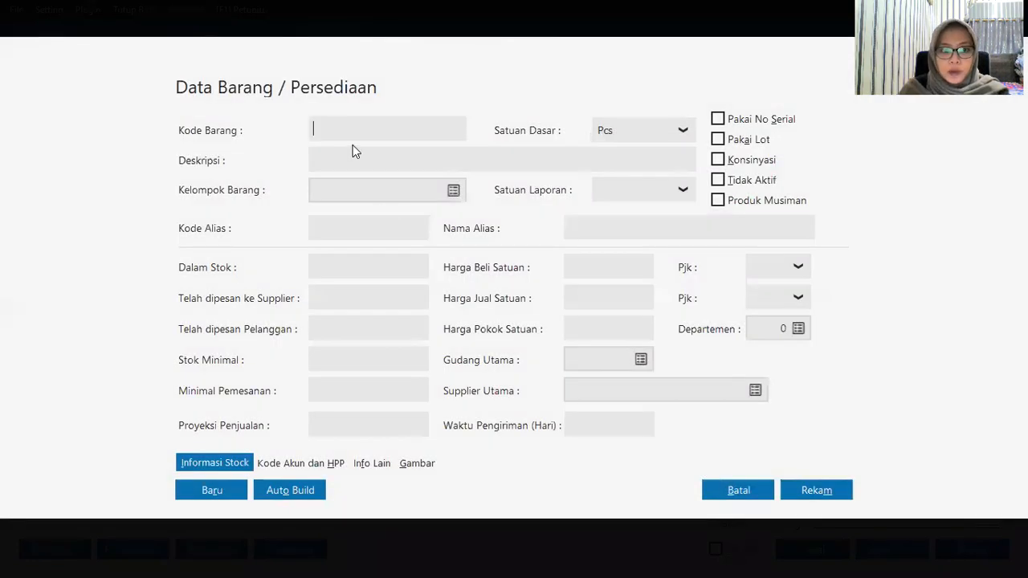
Step: Create and save item P-003 'Printer' in Peralatan Kantor
type("P-003")
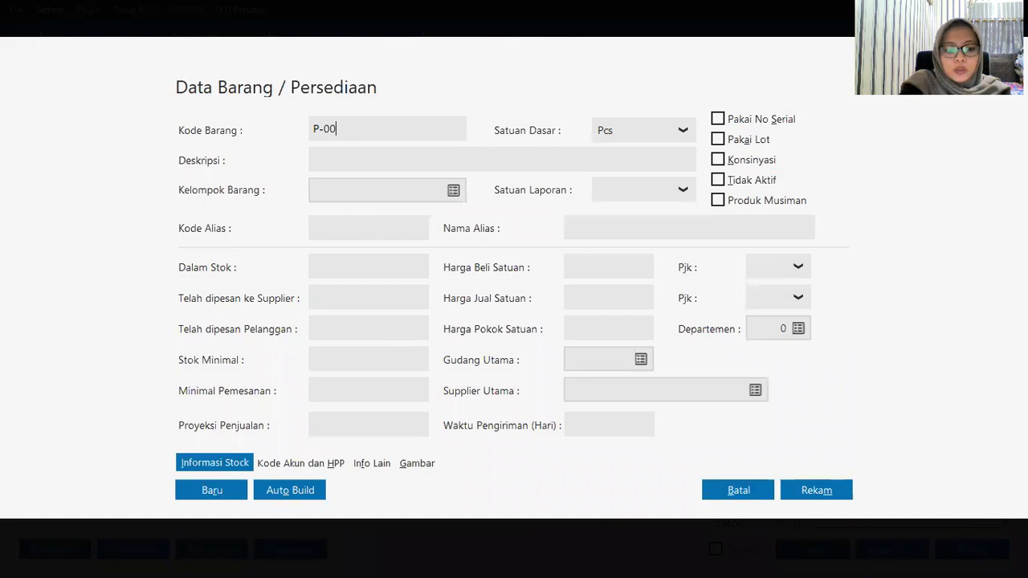
key("Tab")
type("Printer")
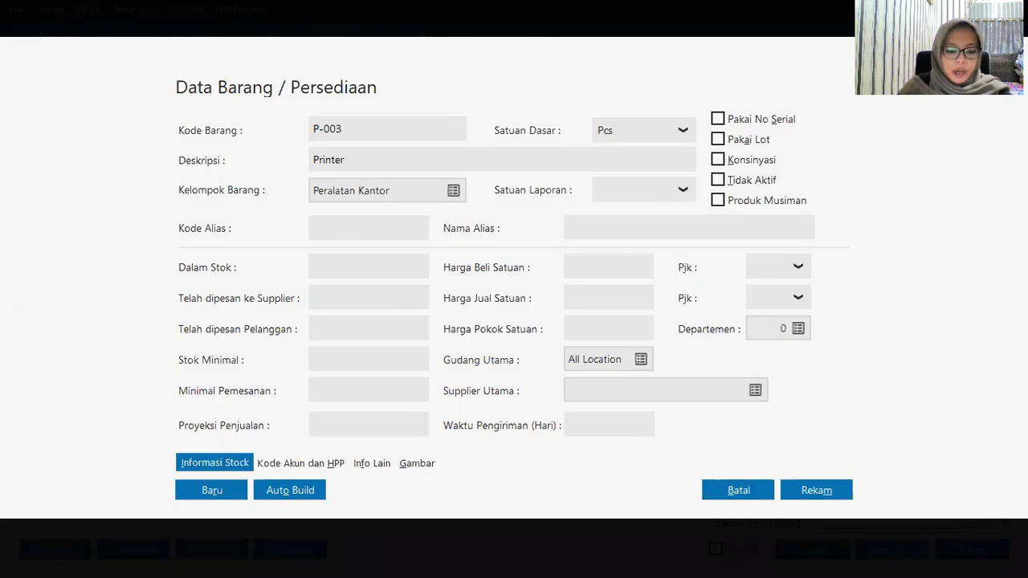
left_click(815, 490)
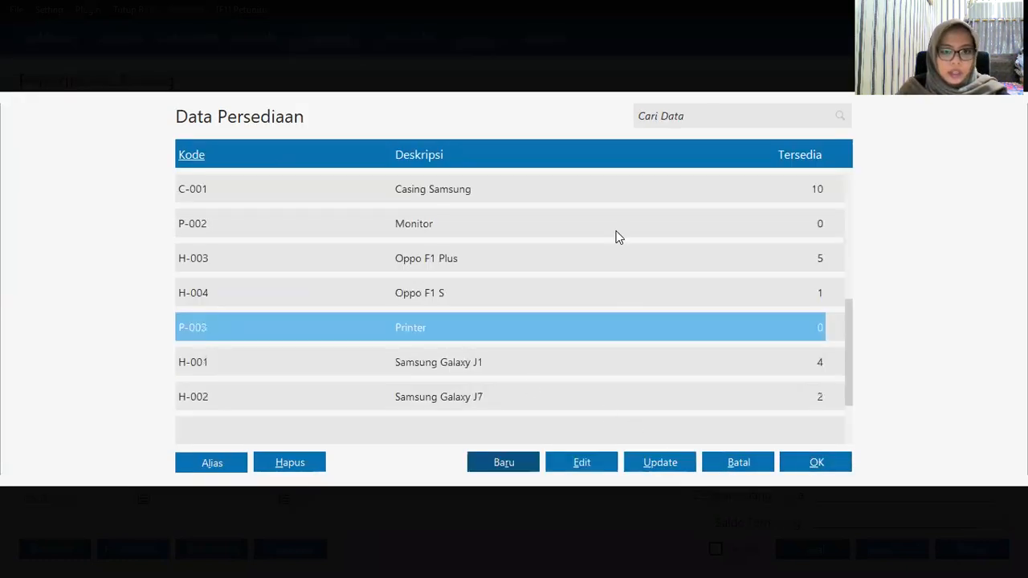
Step: Select CPU Komputer in the Data Persediaan item list
left_click(487, 235)
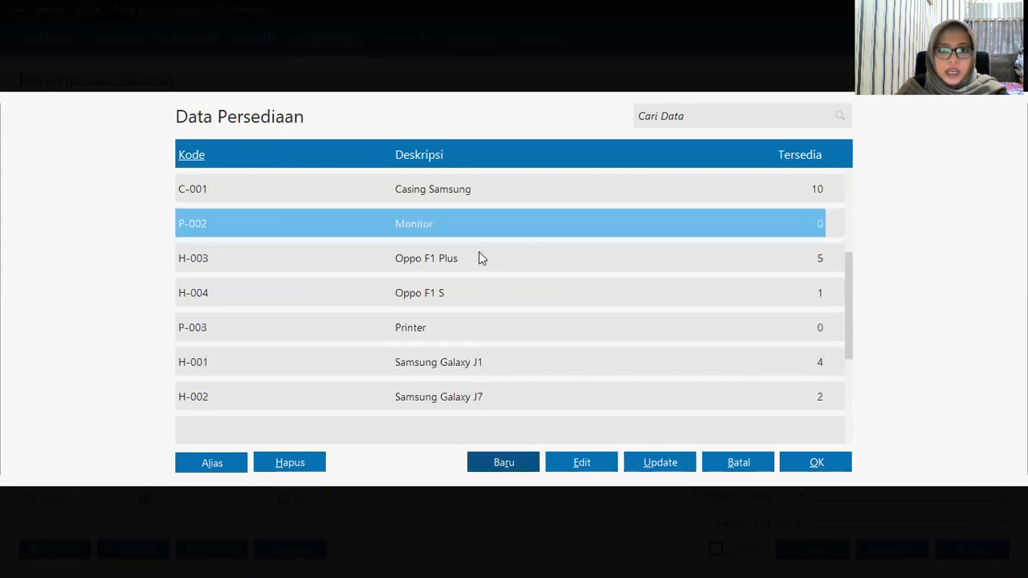
scroll(464, 319, "down", 2)
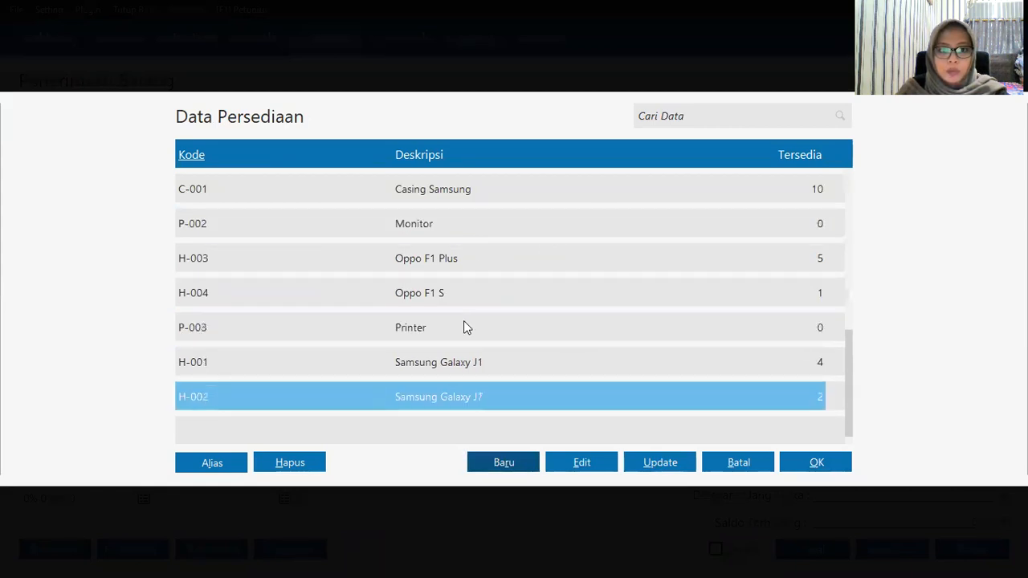
scroll(463, 321, "up", 3)
scroll(464, 280, "up", 1)
left_click(461, 268)
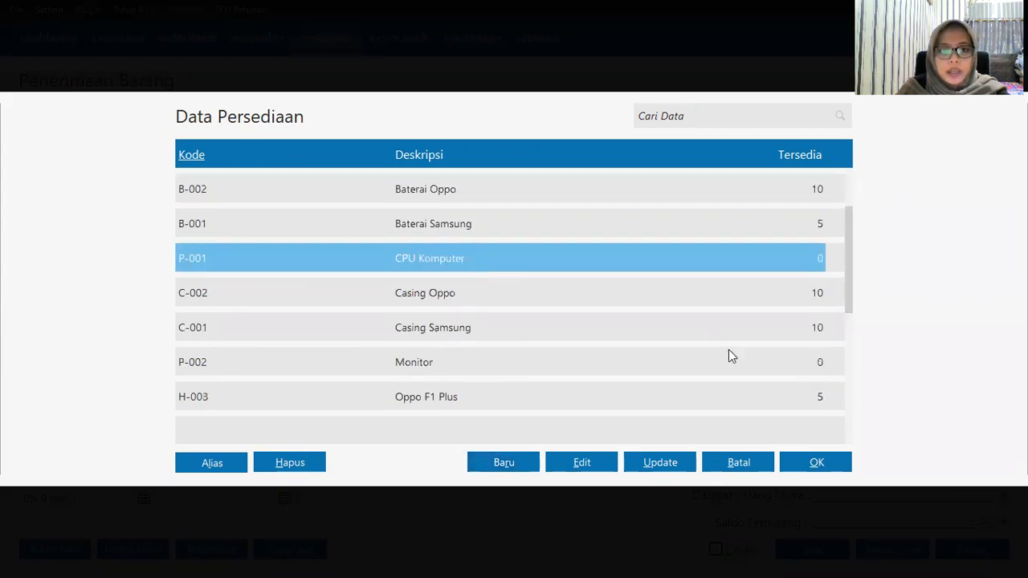
Step: Add P-001 CPU Komputer with quantity 1, price 1,750,000 and VAT(1) tax
left_click(816, 463)
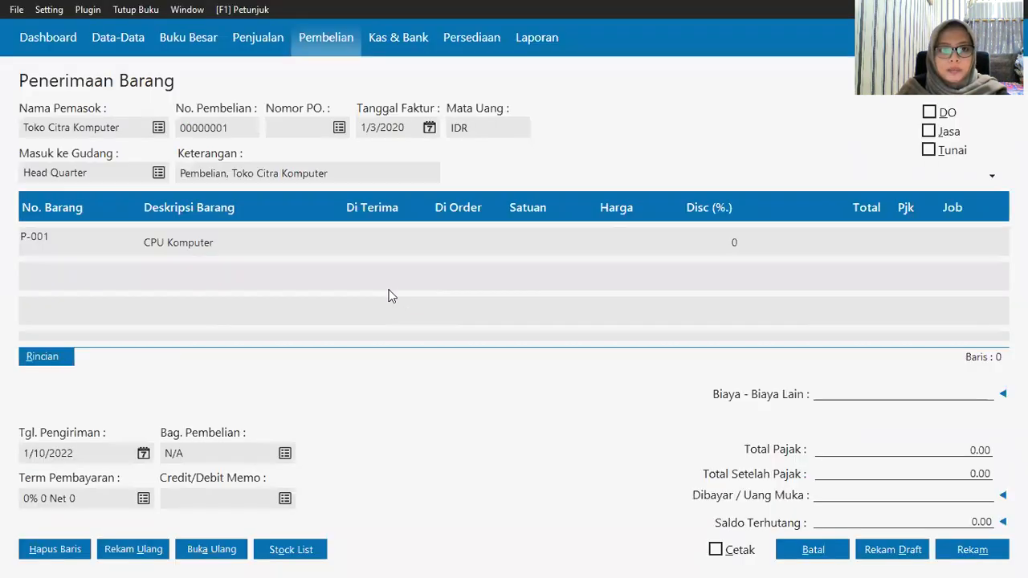
left_click(356, 251)
type("1")
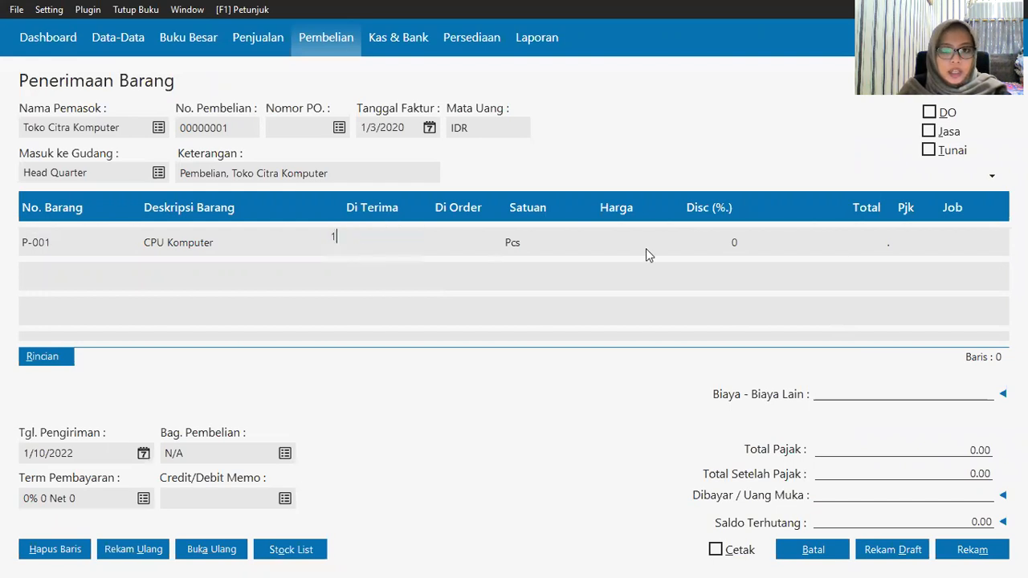
left_click(625, 251)
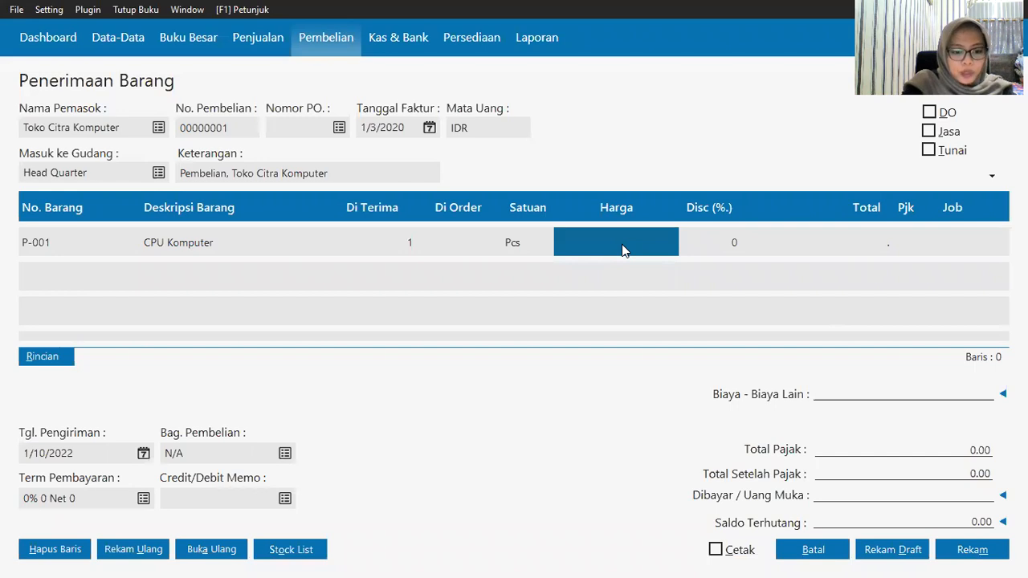
left_click(621, 245)
type("1750000")
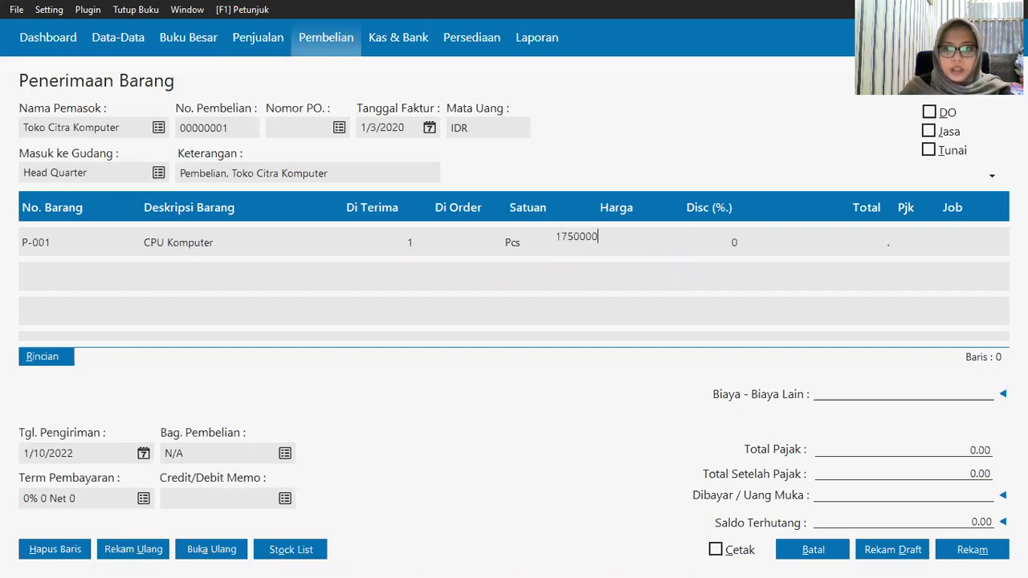
left_click(906, 235)
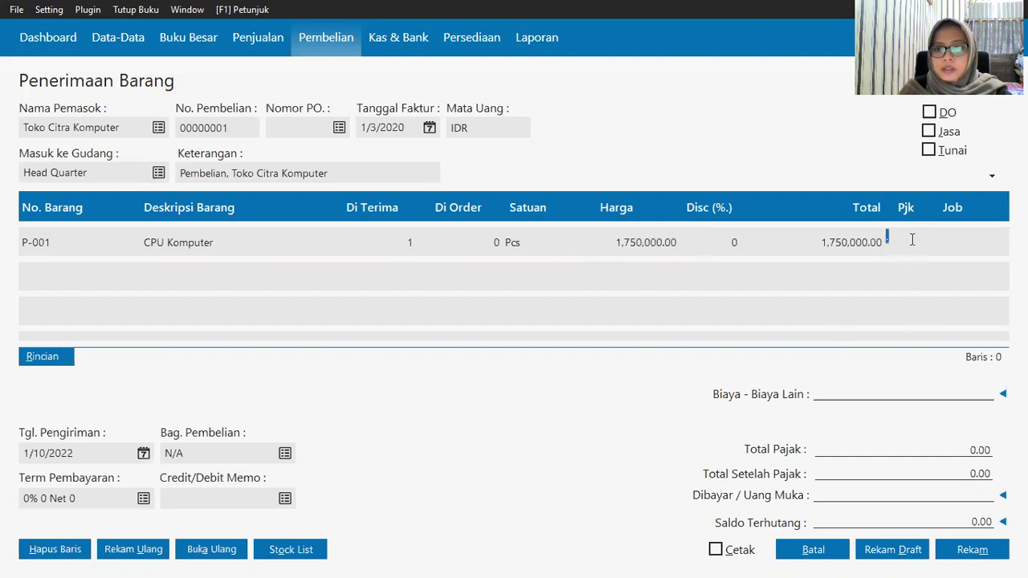
double_click(911, 251)
left_click(565, 177)
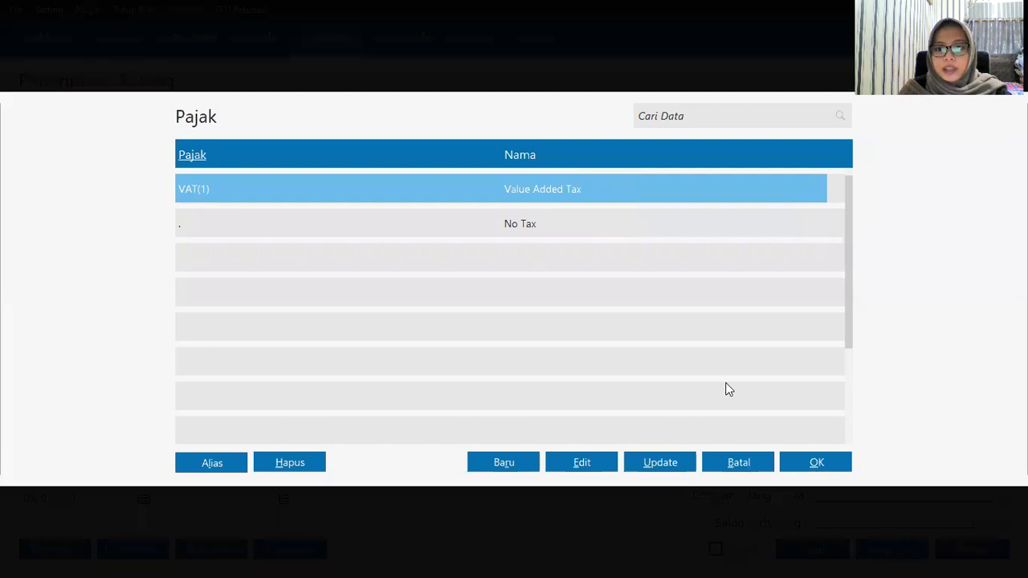
left_click(808, 466)
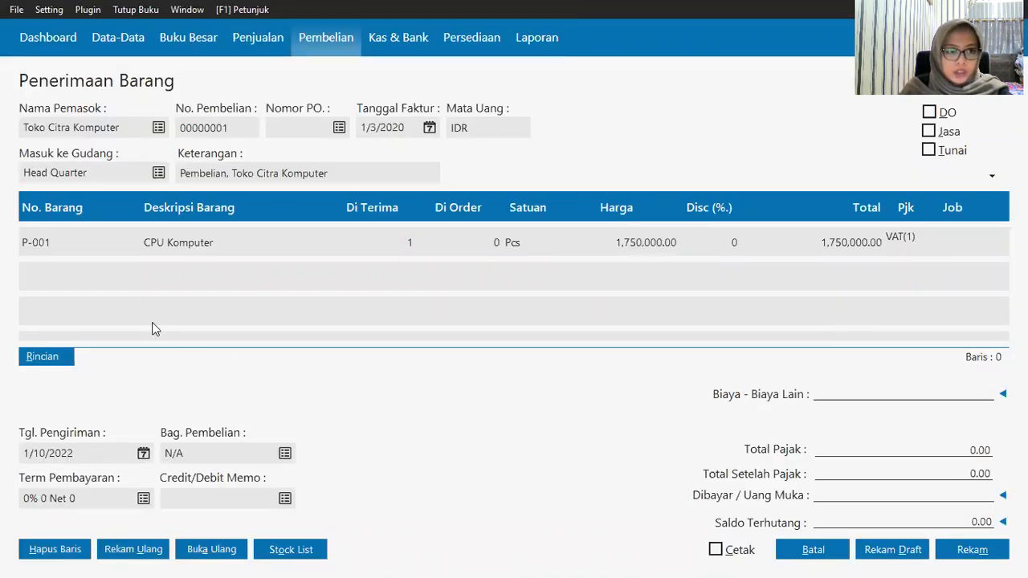
Step: Start the second receipt line and select Monitor from the item list
left_click(36, 266)
left_click(60, 285)
left_click(828, 460)
left_click(90, 245)
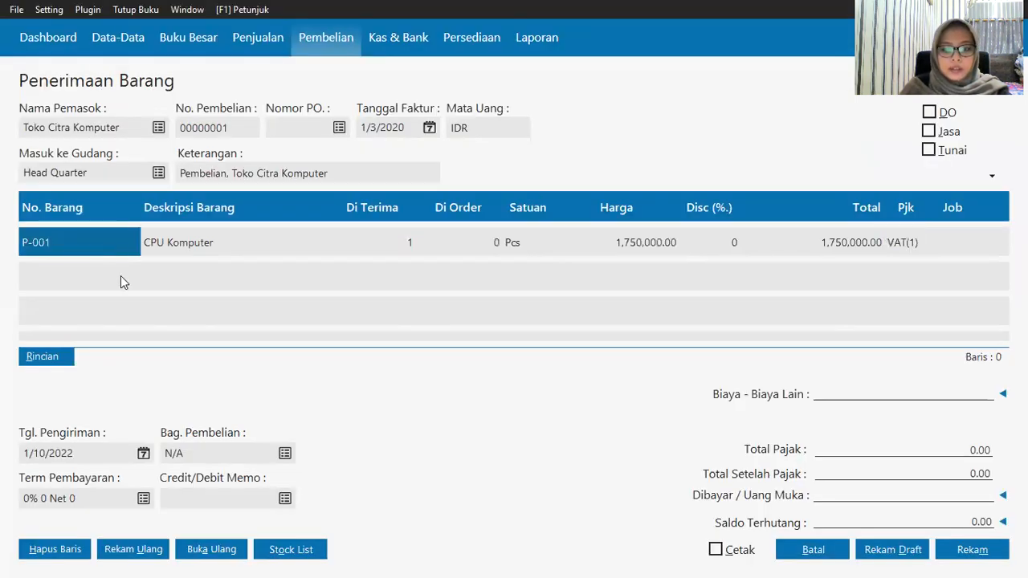
left_click(121, 277)
left_click(122, 277)
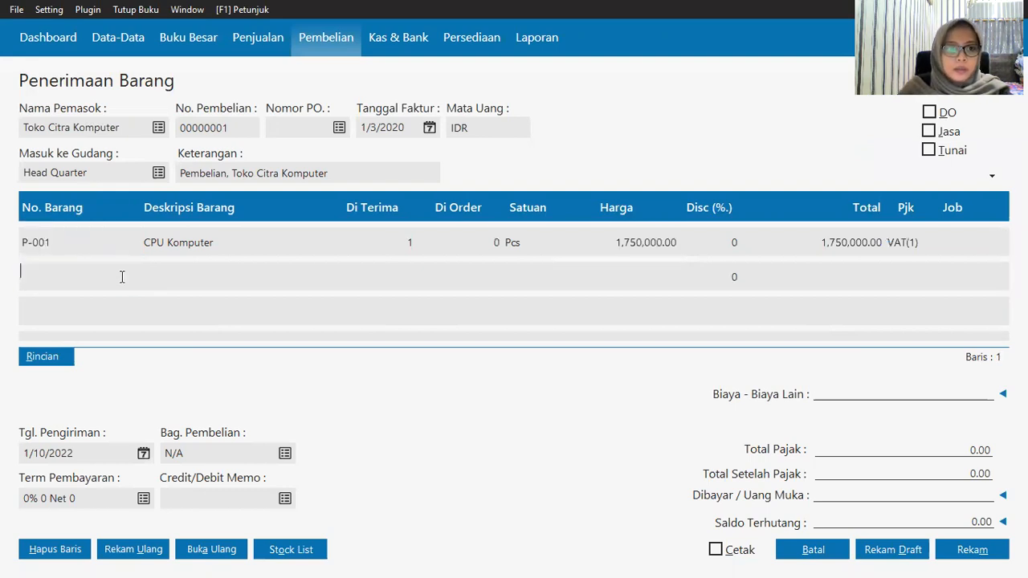
key("Return")
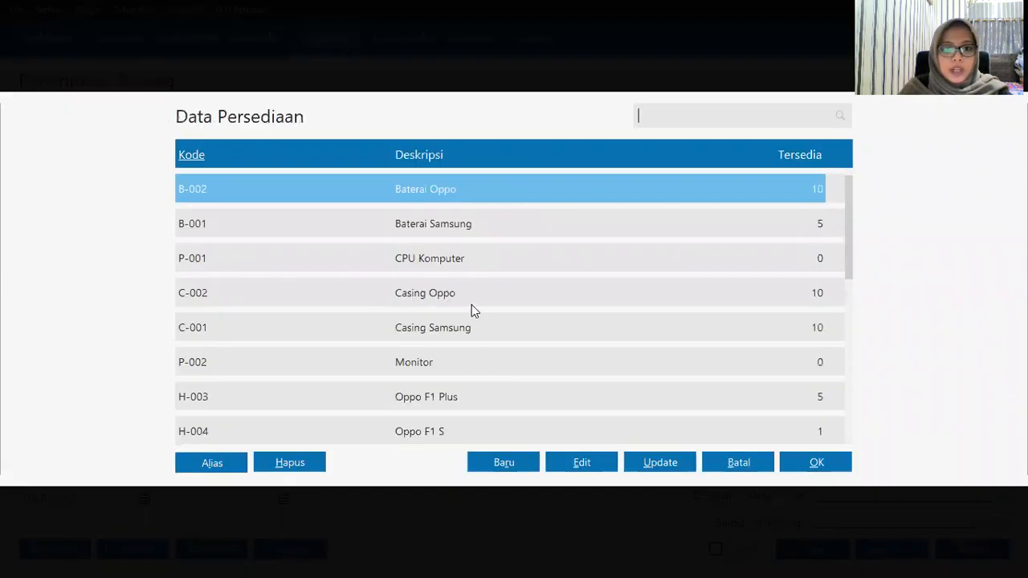
left_click(451, 362)
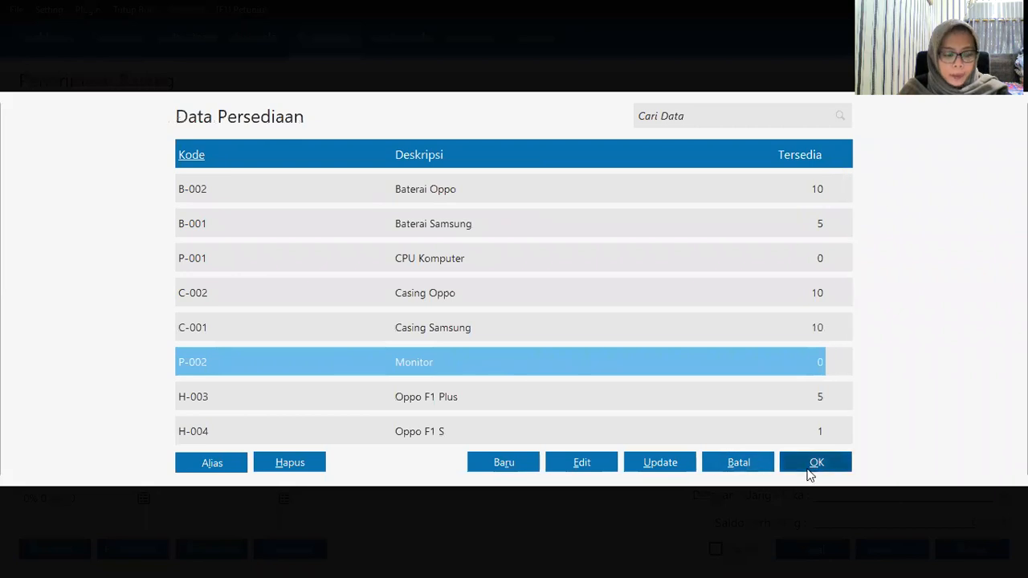
Step: Enter the Monitor line as 1 unit at 350,000
left_click(812, 464)
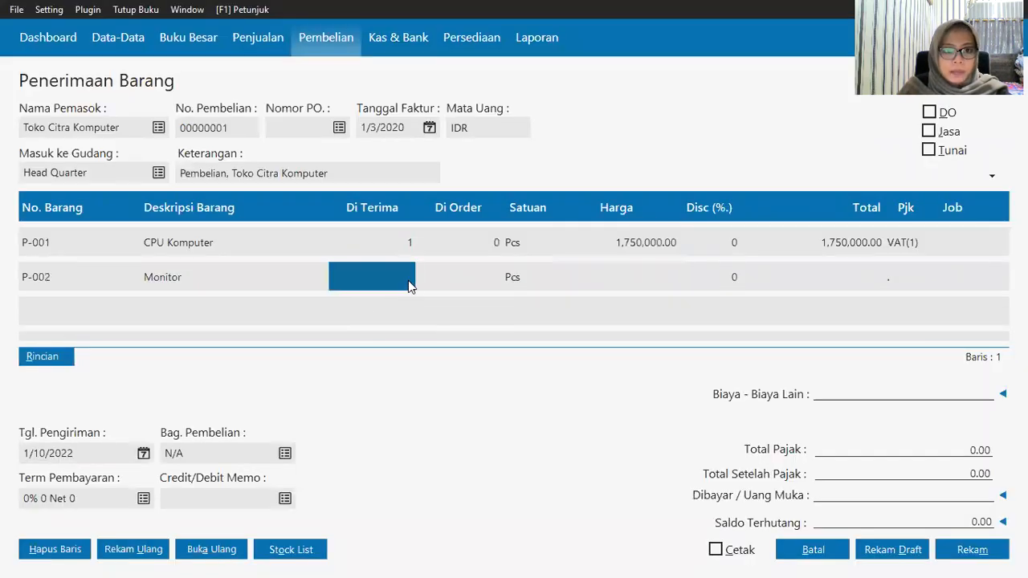
type("1")
left_click(630, 285)
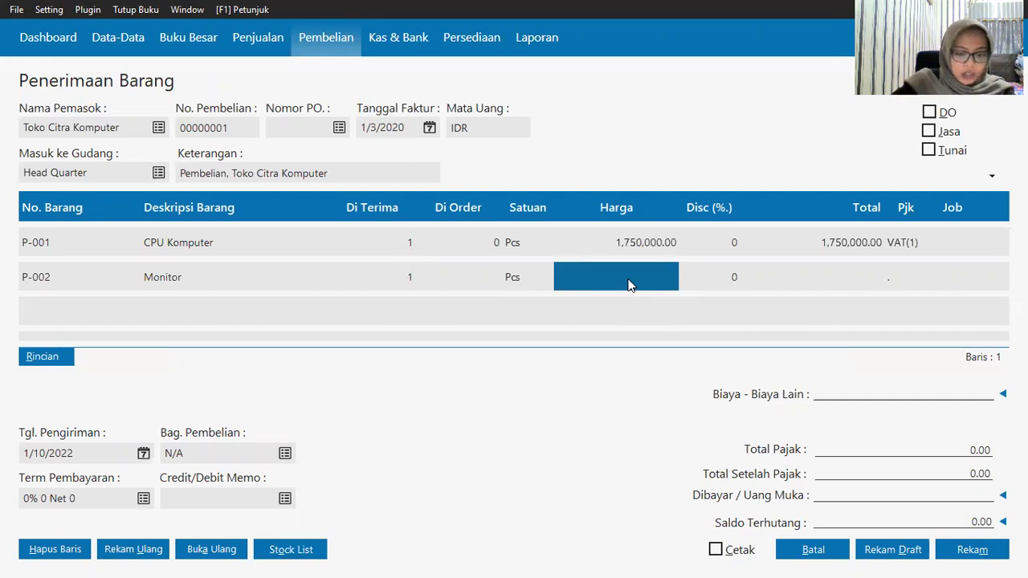
type("35")
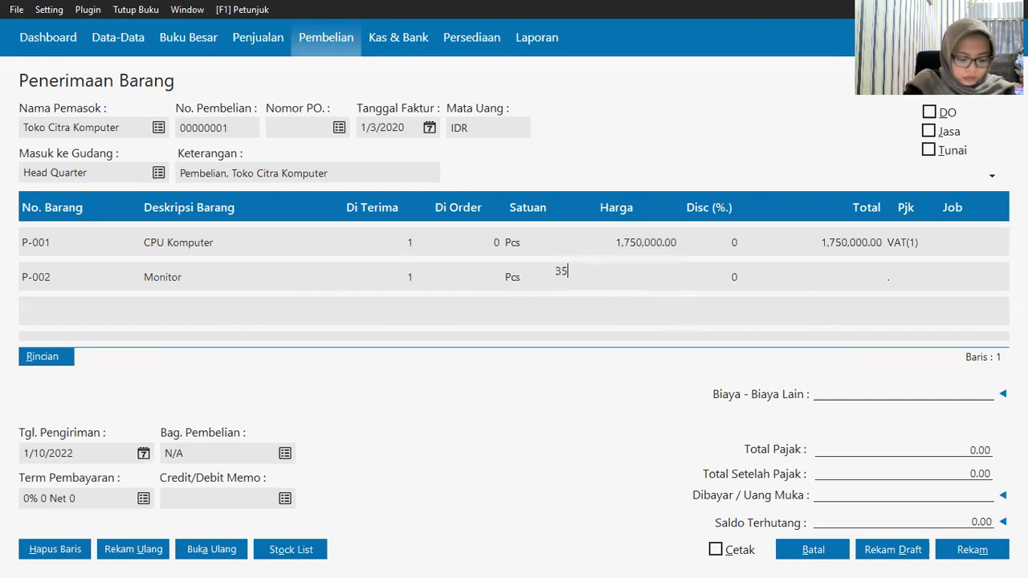
type("0")
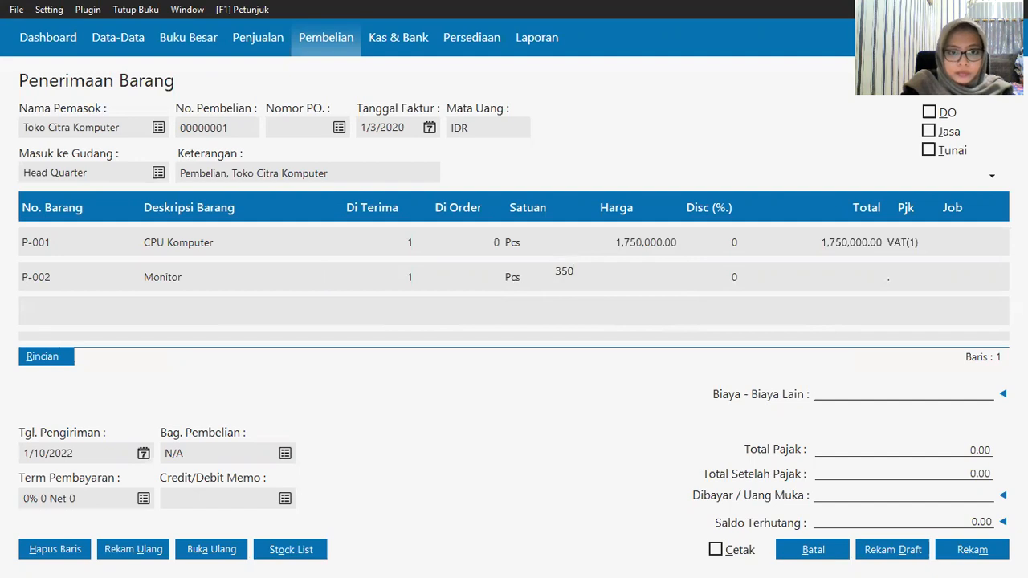
type("000")
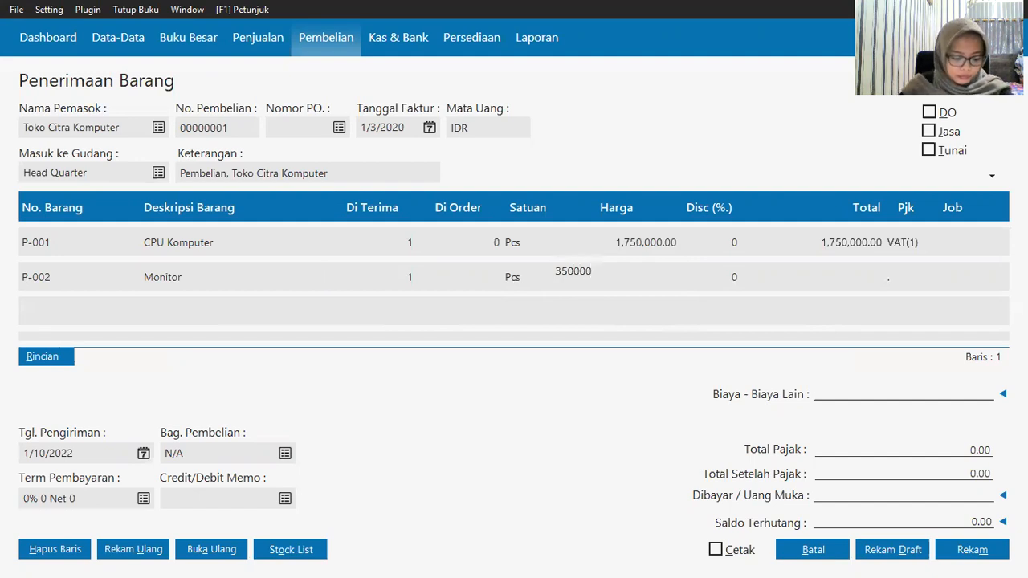
key("BackSpace")
key("BackSpace")
key("BackSpace")
key("BackSpace")
key("BackSpace")
key("BackSpace")
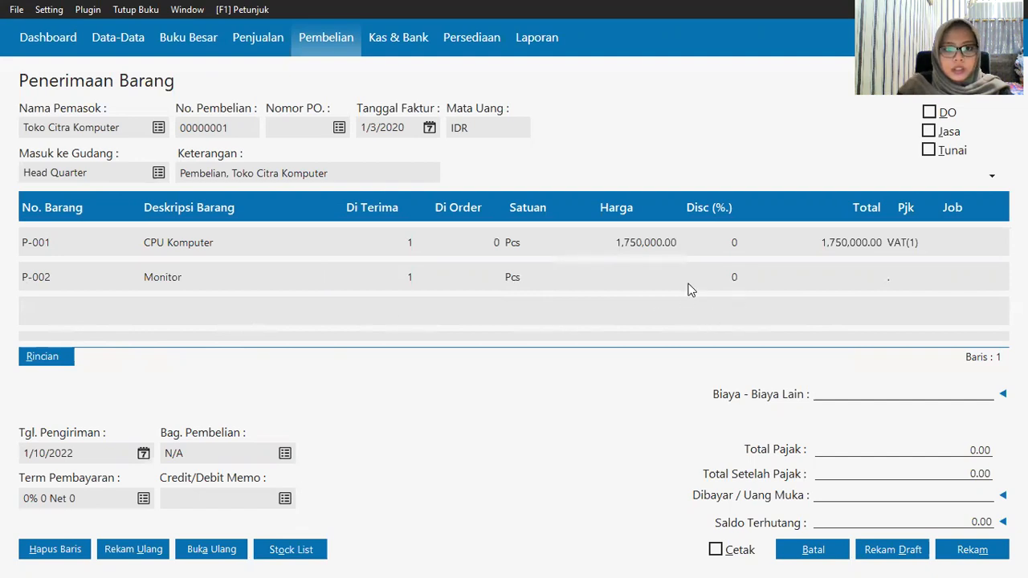
type("350000")
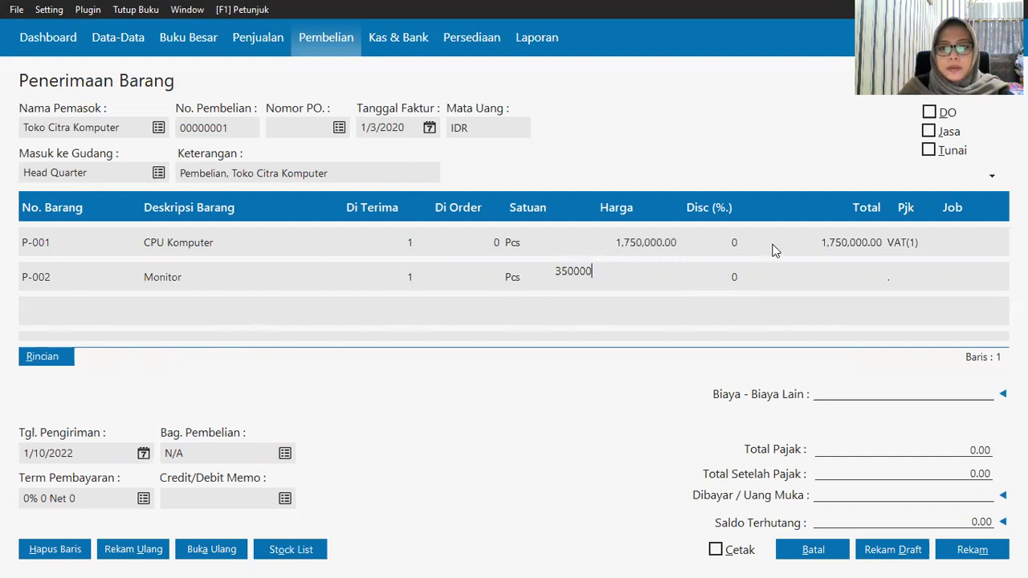
left_click(812, 265)
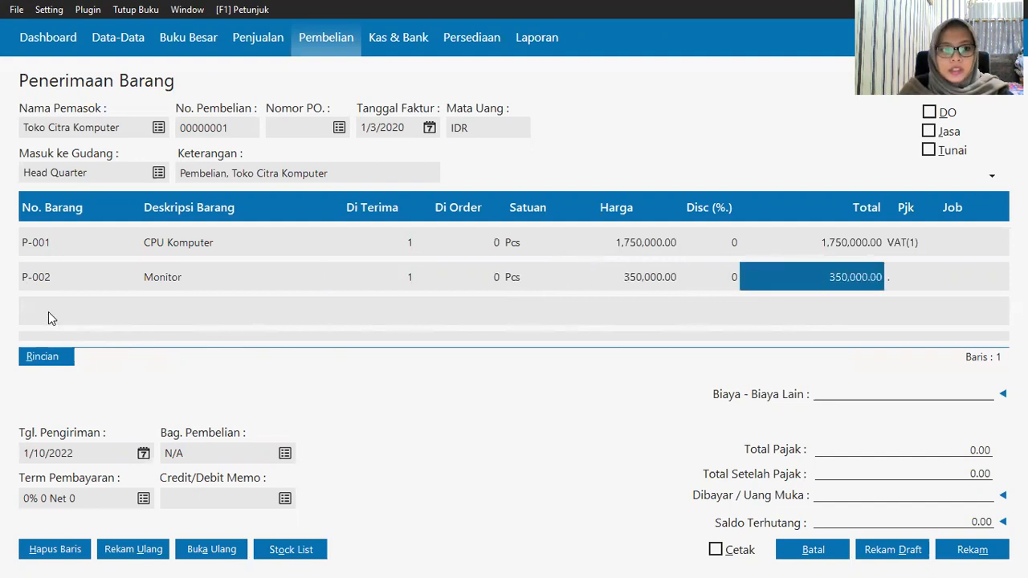
Step: Add P-003 Printer as 2 units at 215,000 each and record the goods receipt
key("Down")
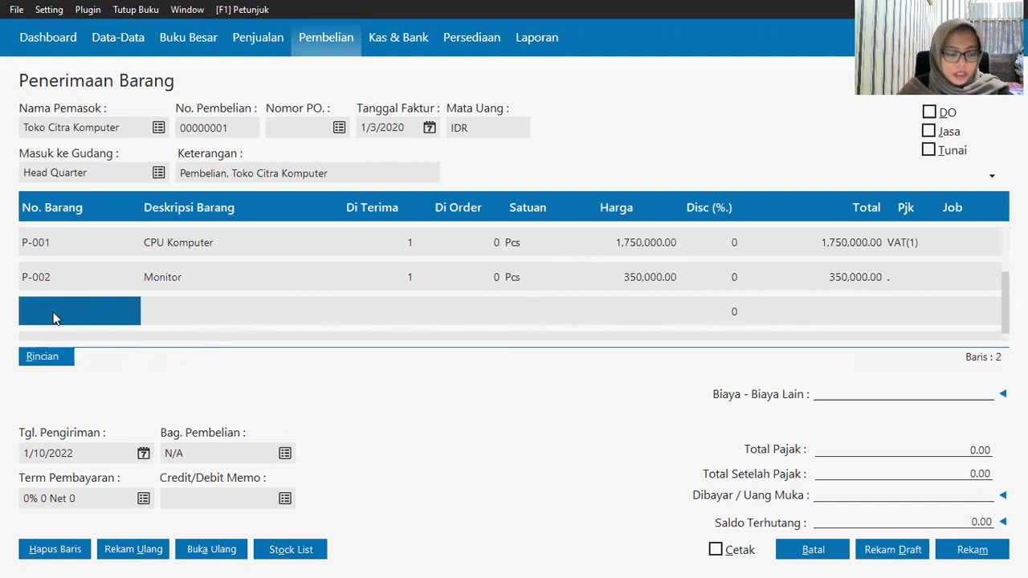
left_click(53, 313)
key("Return")
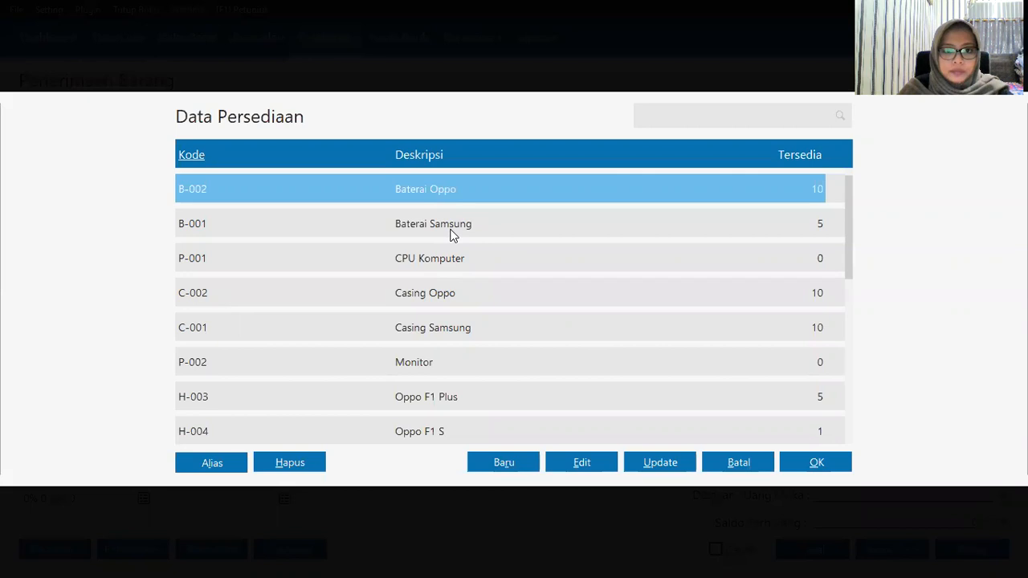
key("Down")
key("Down")
key("Down")
key("Down")
key("Down")
key("Down")
key("Down")
key("Down")
key("Down")
key("Down")
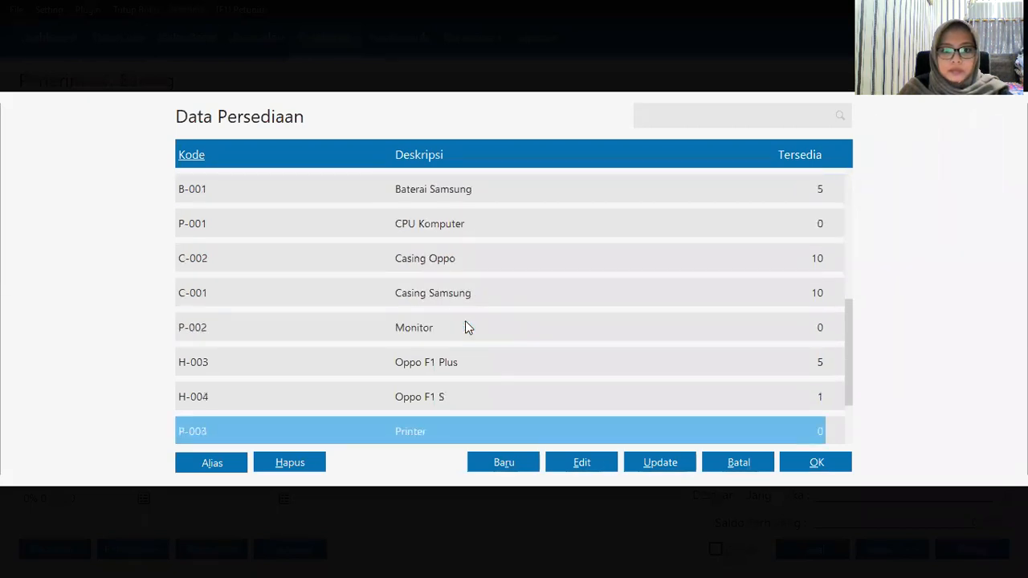
key("Up")
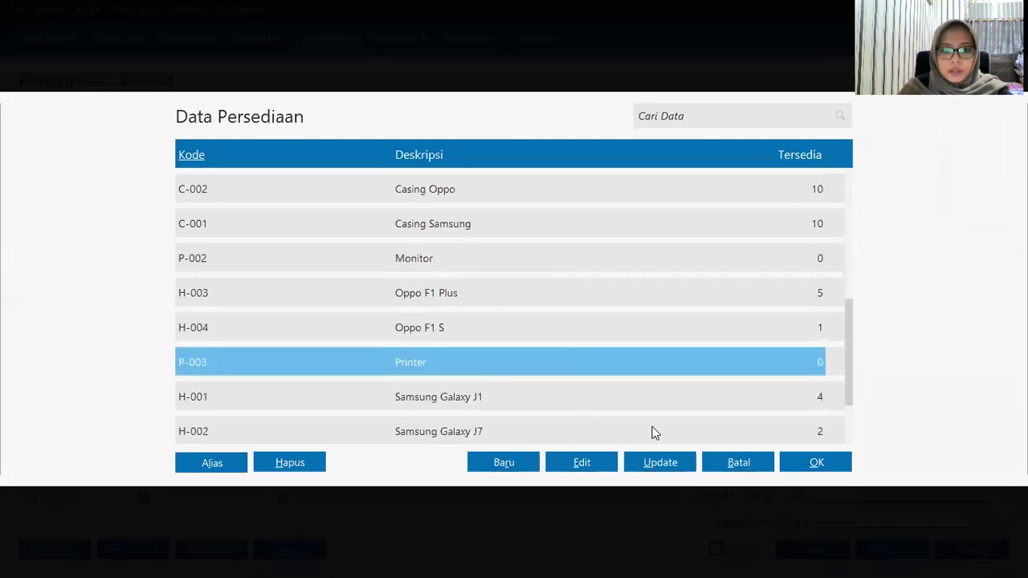
left_click(806, 461)
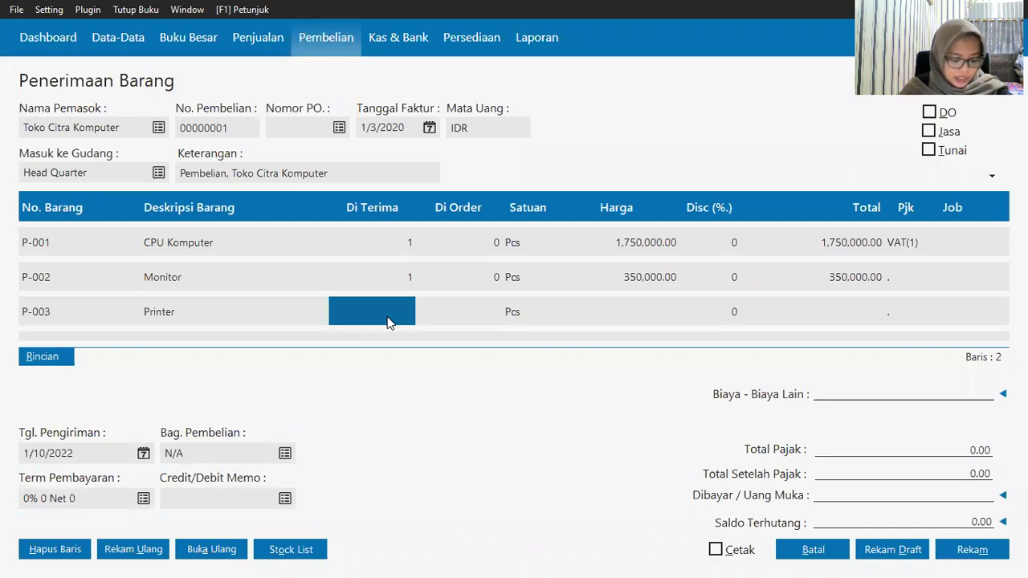
type("2")
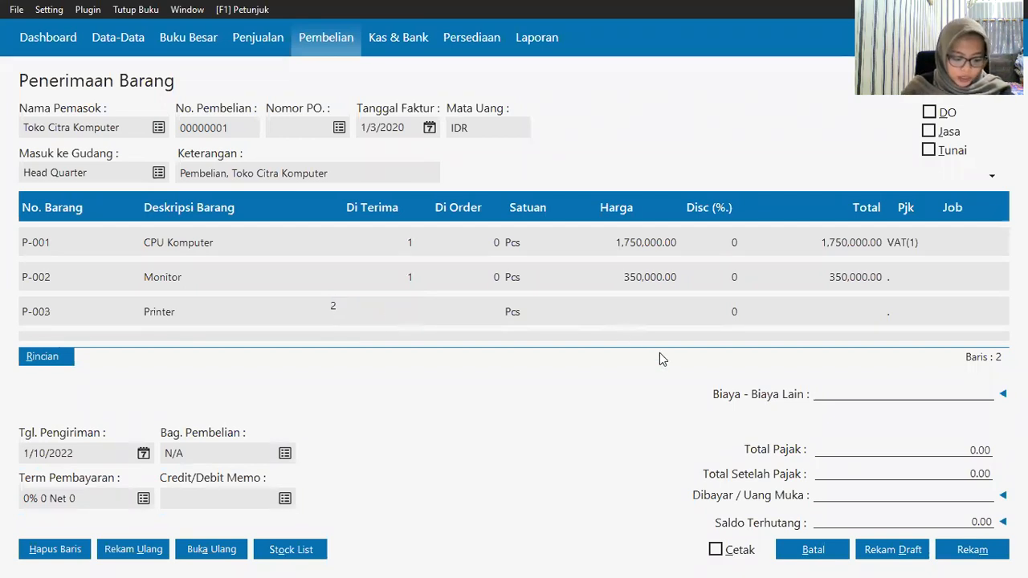
left_click(658, 309)
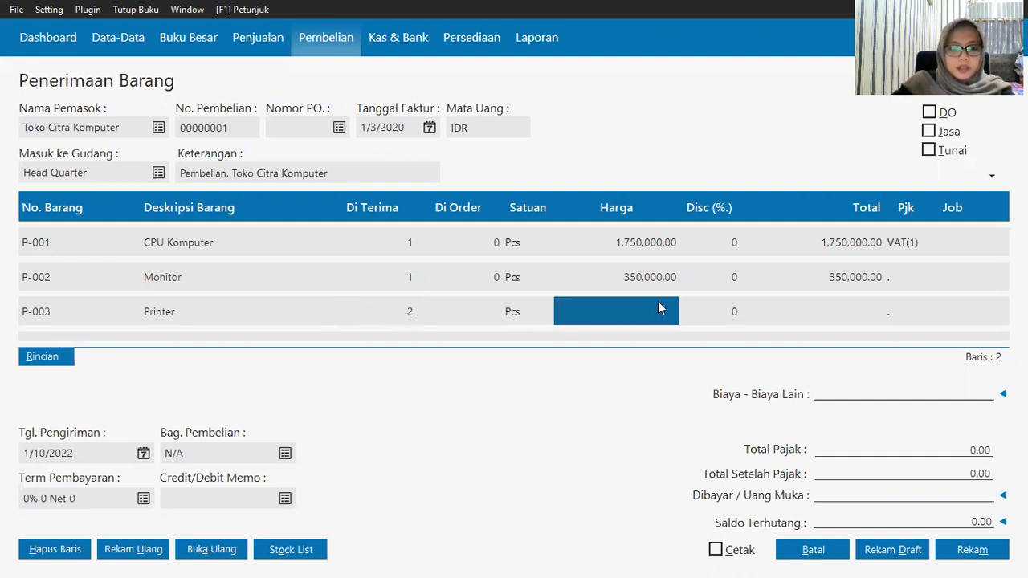
type("2")
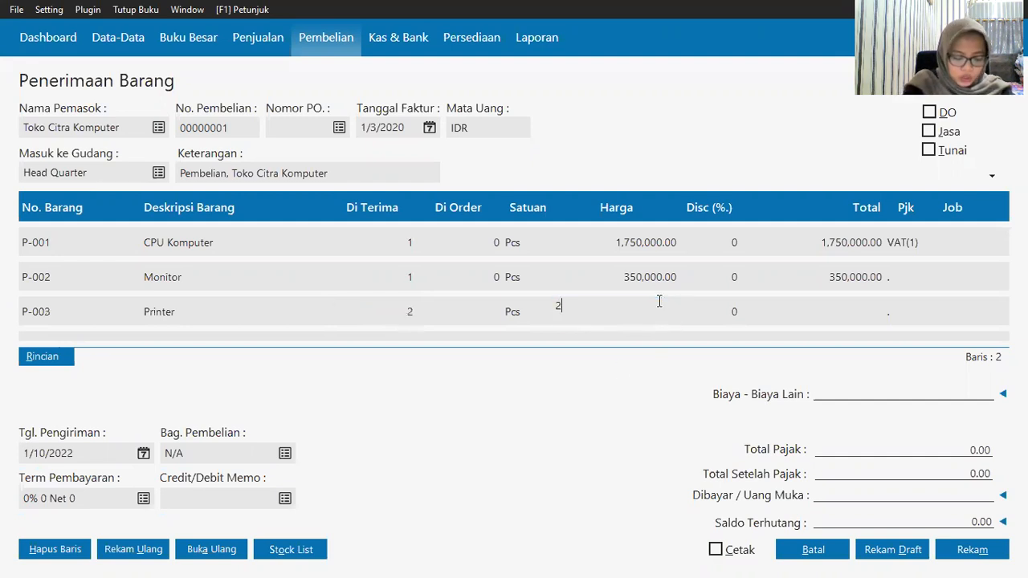
type("15000")
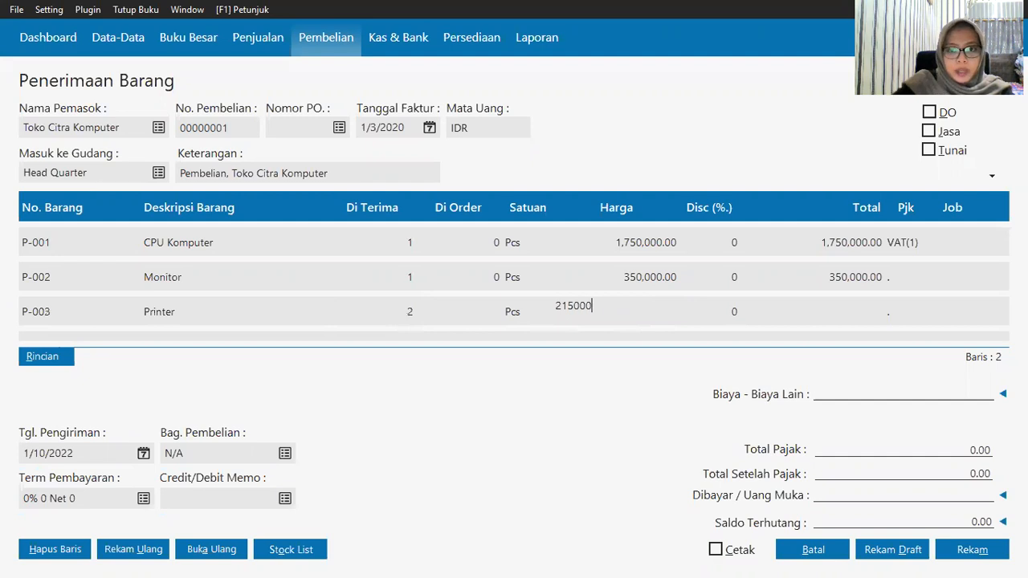
left_click(849, 317)
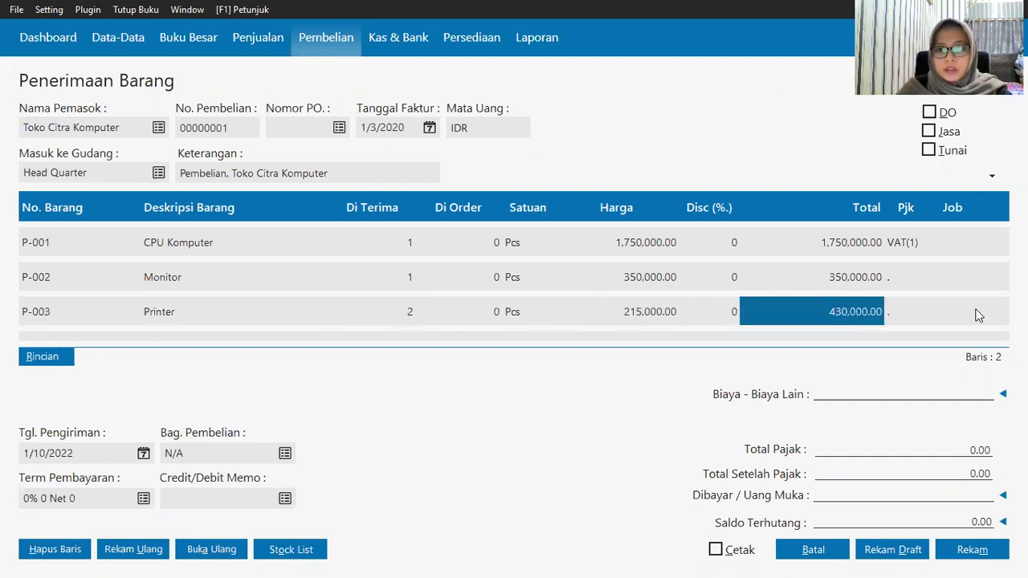
left_click(966, 549)
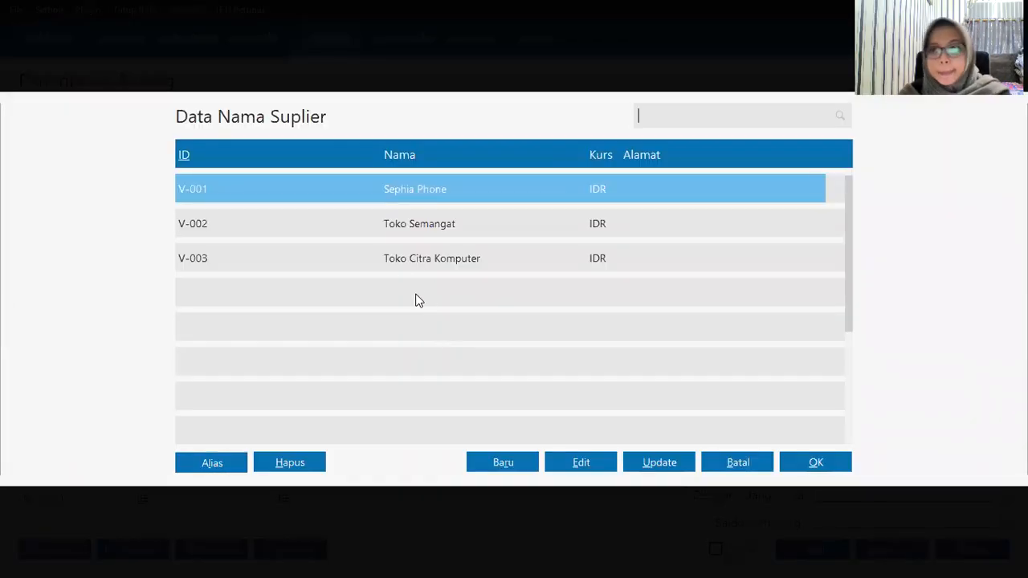
Step: Choose V-002 Toko Semangat as supplier and set the invoice date to 1/3/2020
left_click(540, 222)
left_click(803, 470)
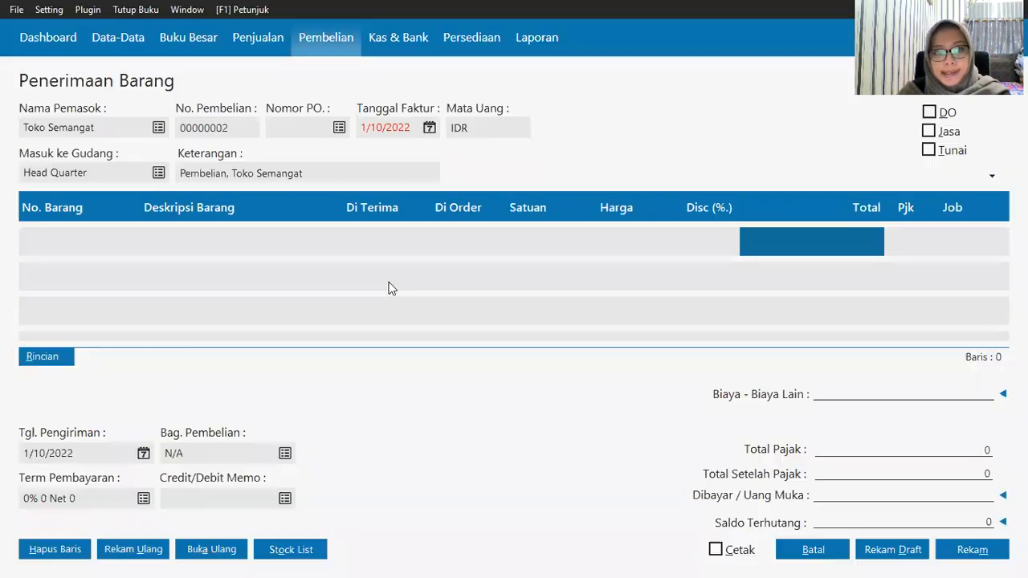
left_click(429, 129)
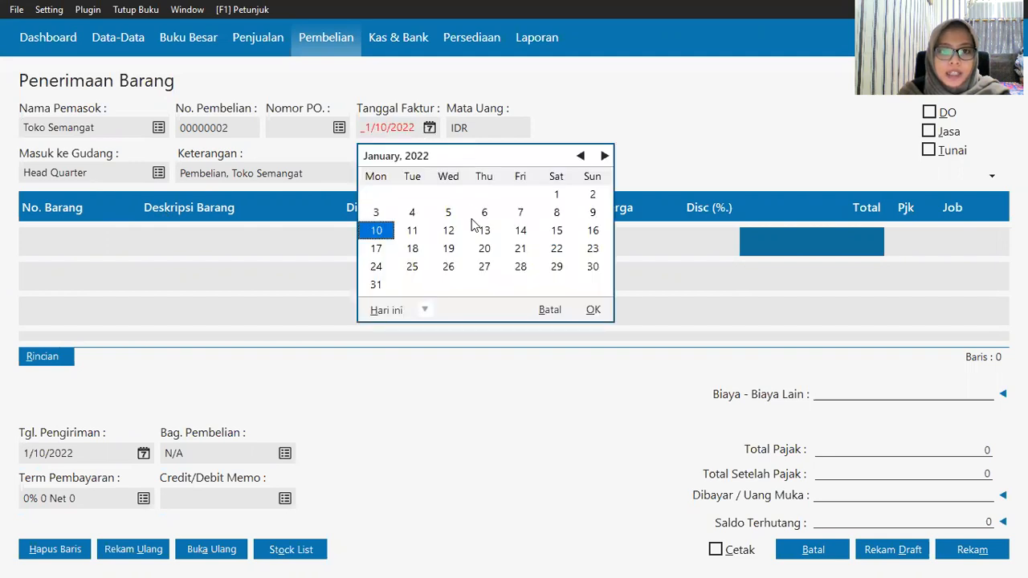
left_click(424, 314)
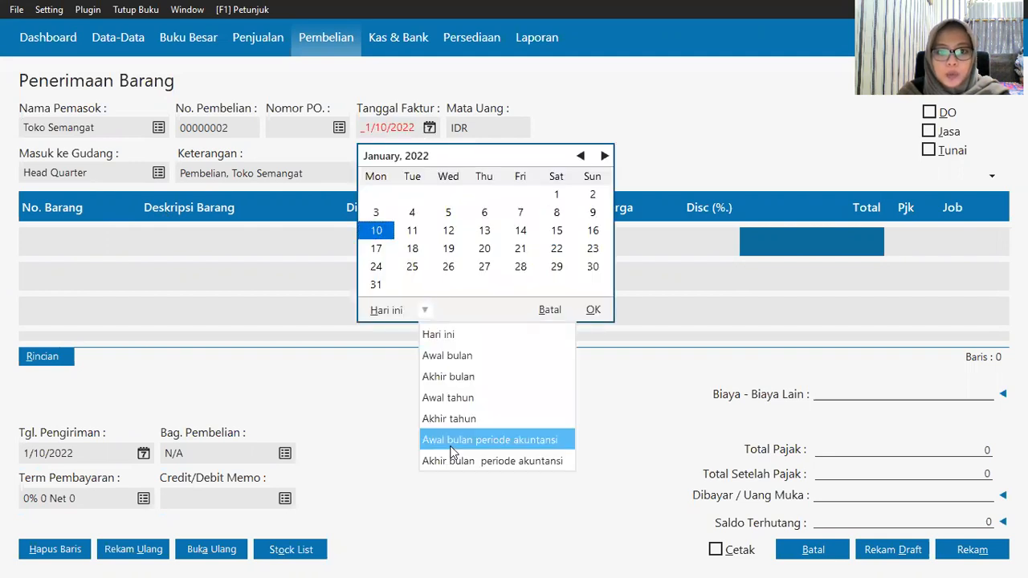
left_click(453, 443)
left_click(521, 196)
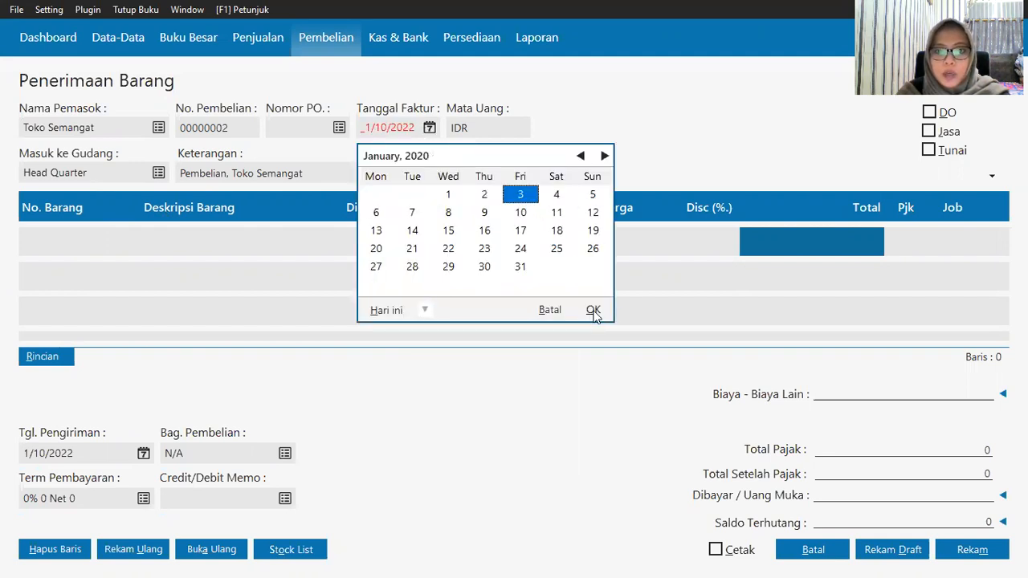
left_click(593, 311)
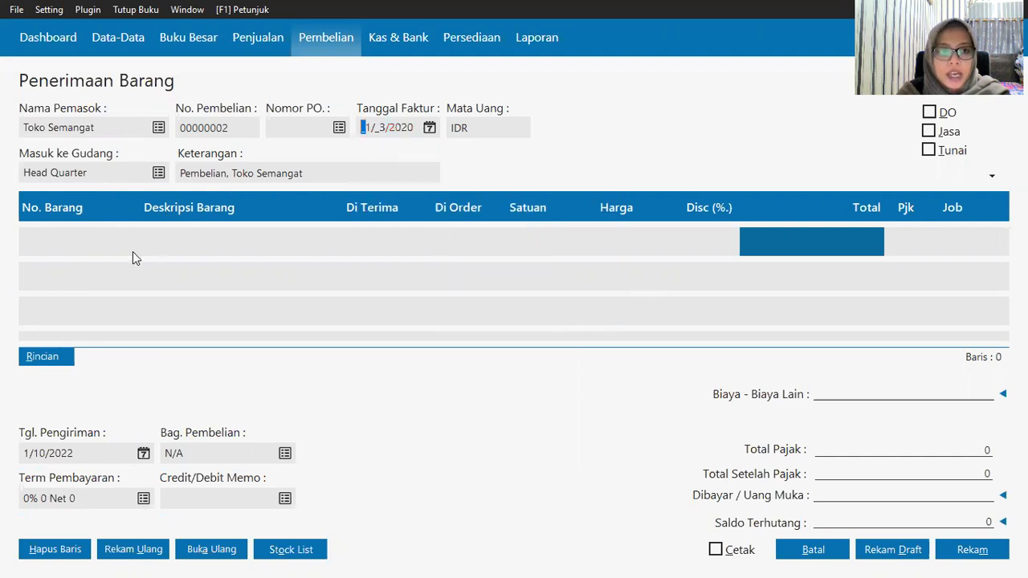
left_click(53, 236)
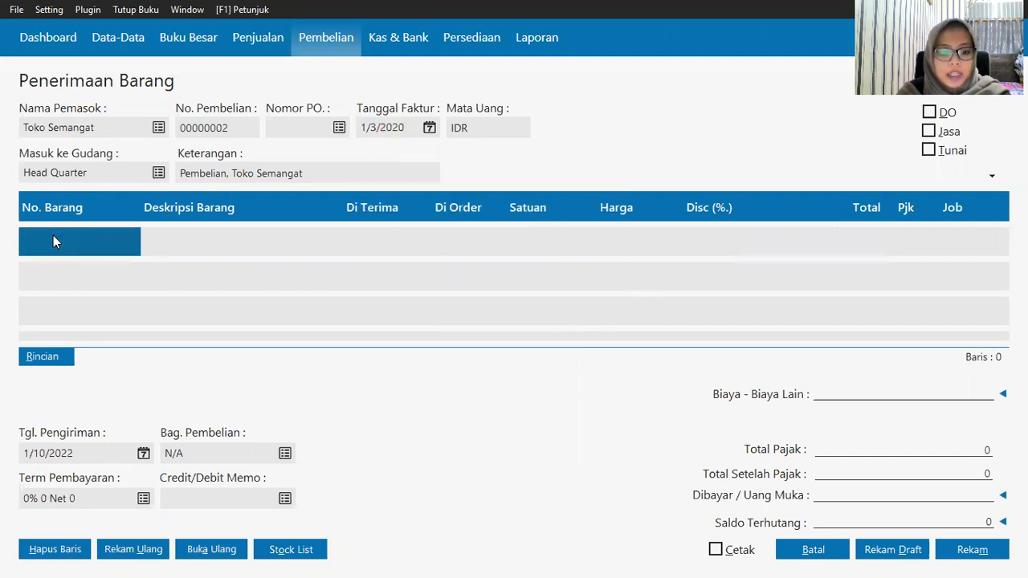
Step: Add Baterai Samsung B-001 as the first line: 10 units at 55,000
left_click(53, 235)
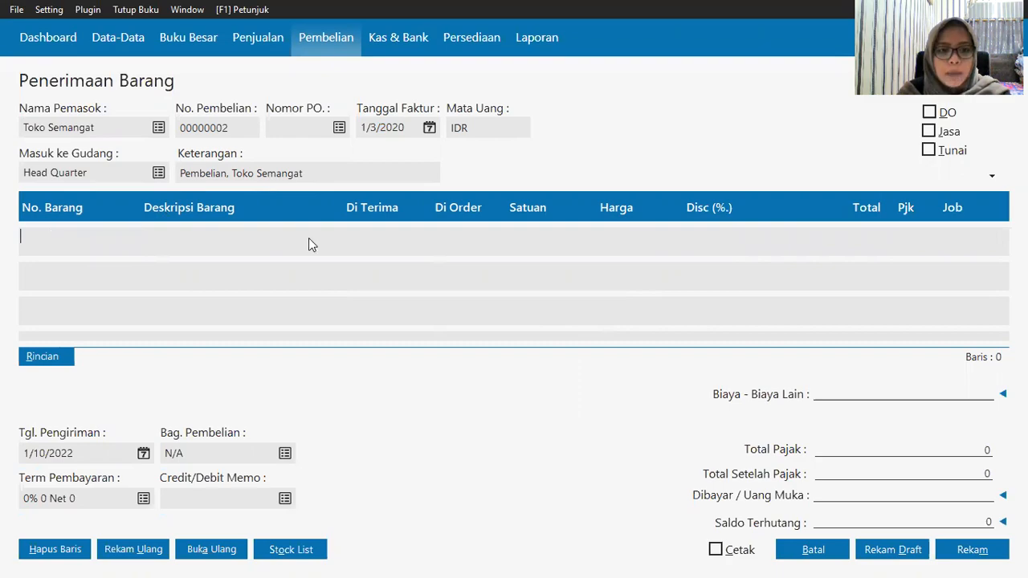
key("Return")
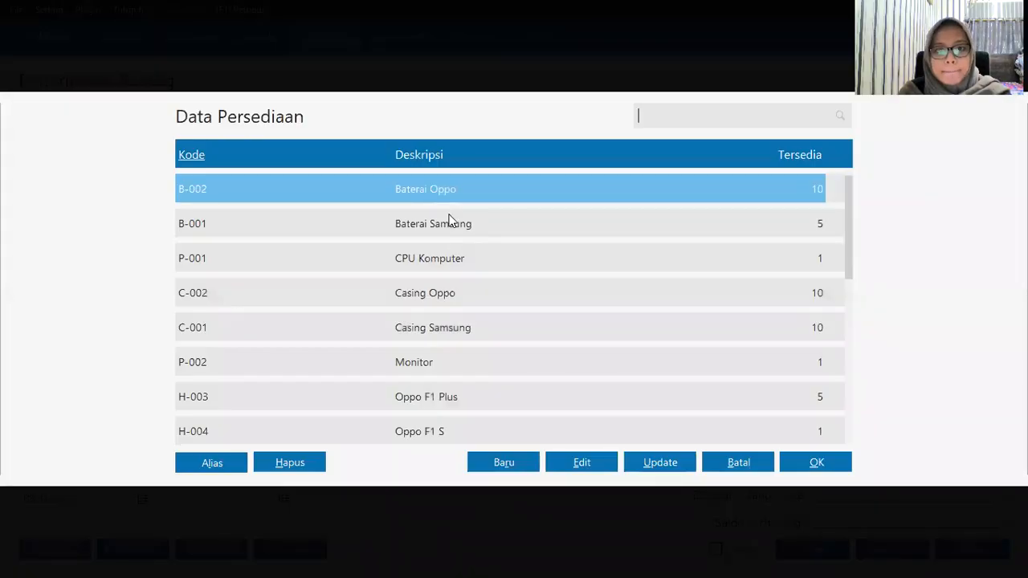
left_click(450, 222)
double_click(351, 235)
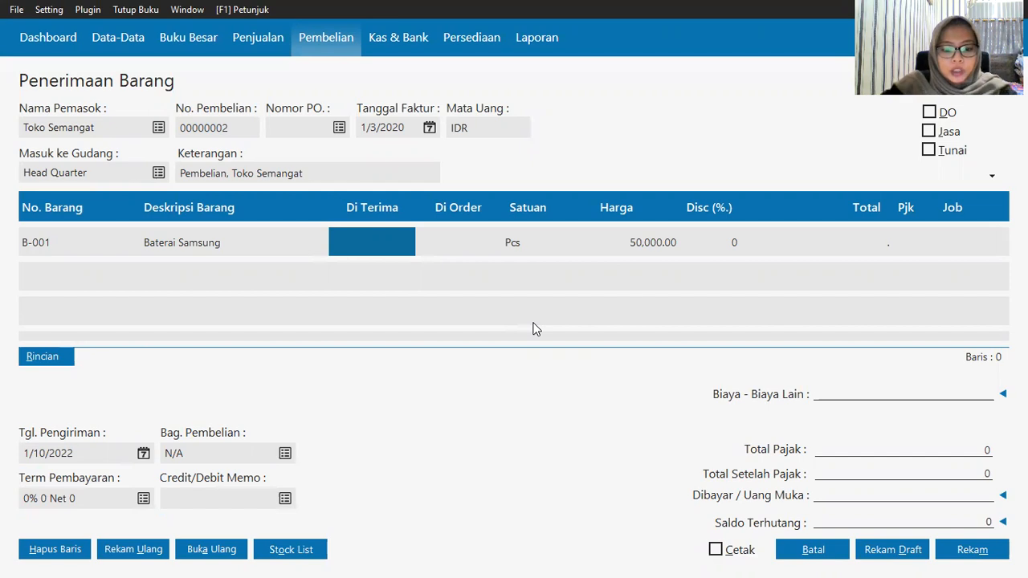
type("10")
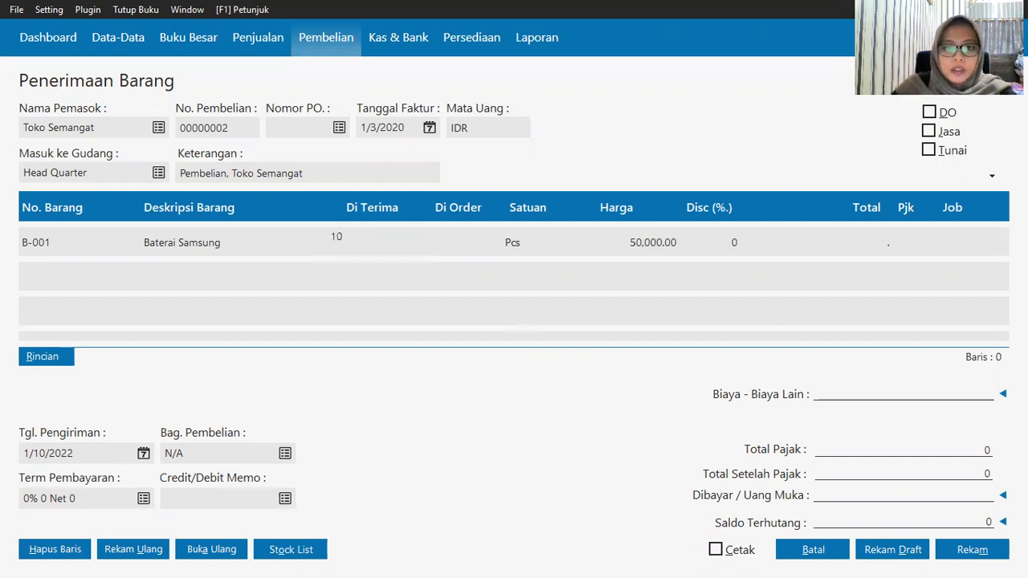
left_click(634, 242)
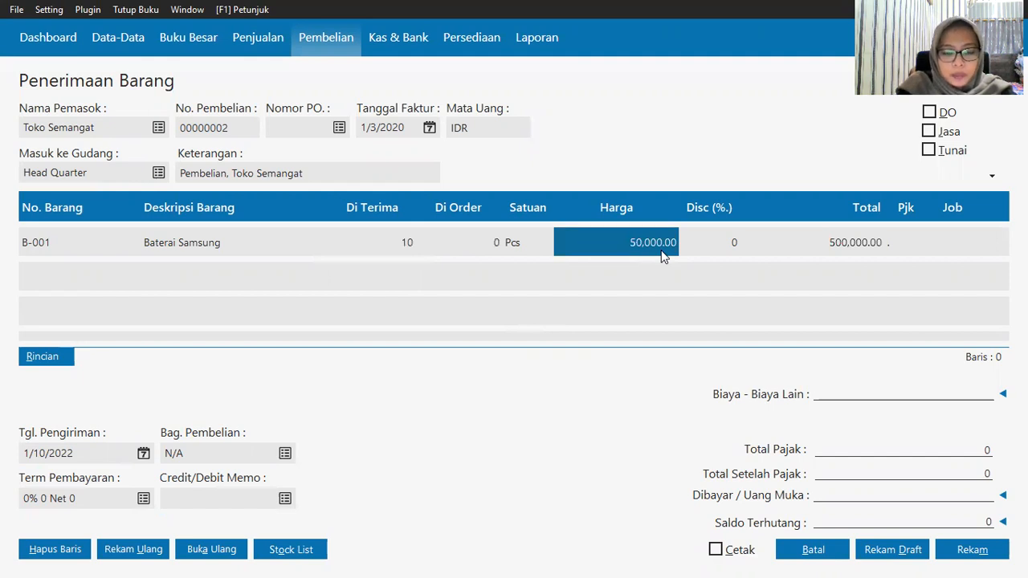
type("55000")
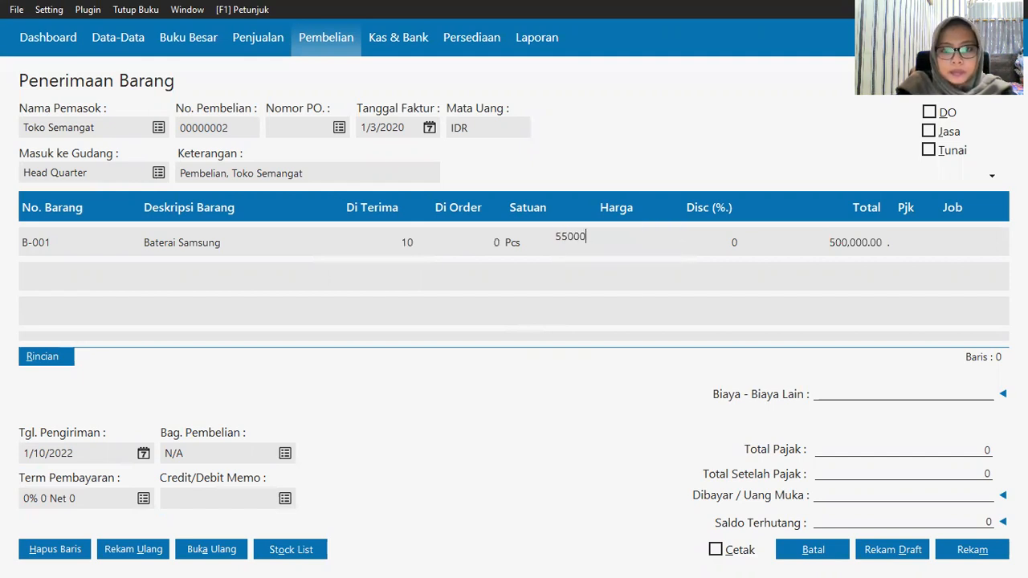
left_click(839, 238)
left_click(34, 246)
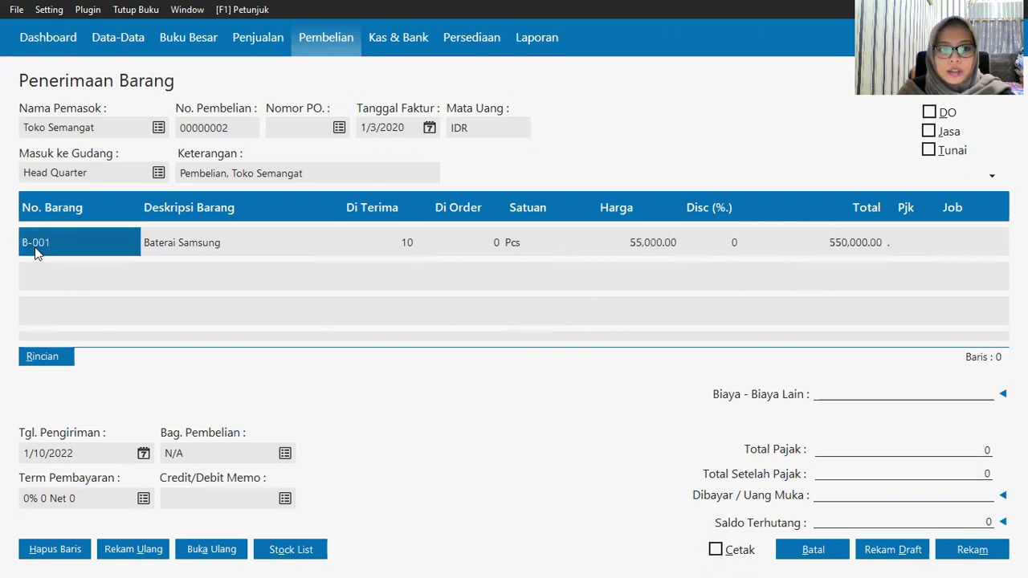
Step: Add Baterai Oppo B-002 as the second line: 5 units at 55,000
left_click(106, 272)
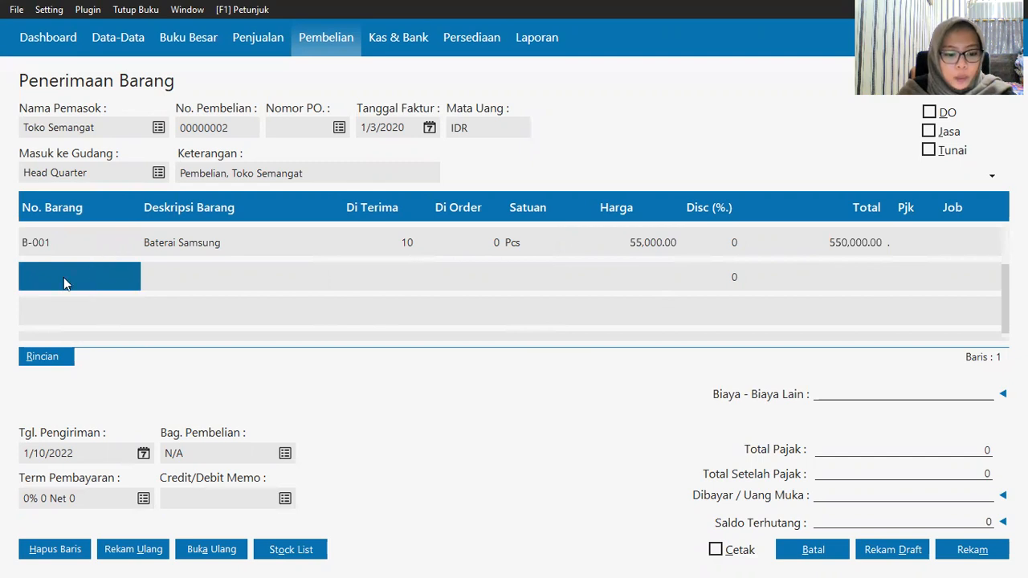
left_click(33, 280)
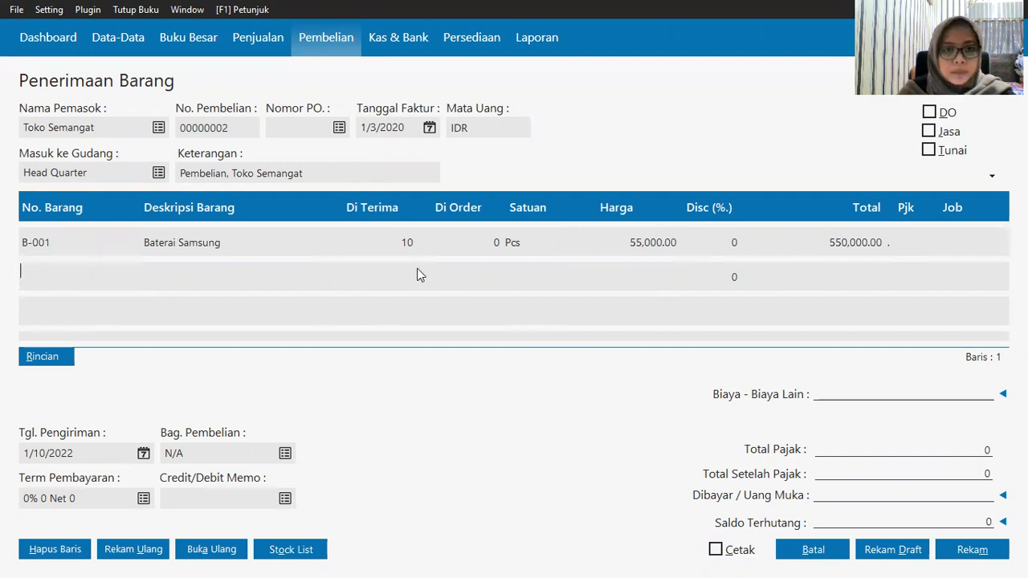
key("Return")
left_click(457, 199)
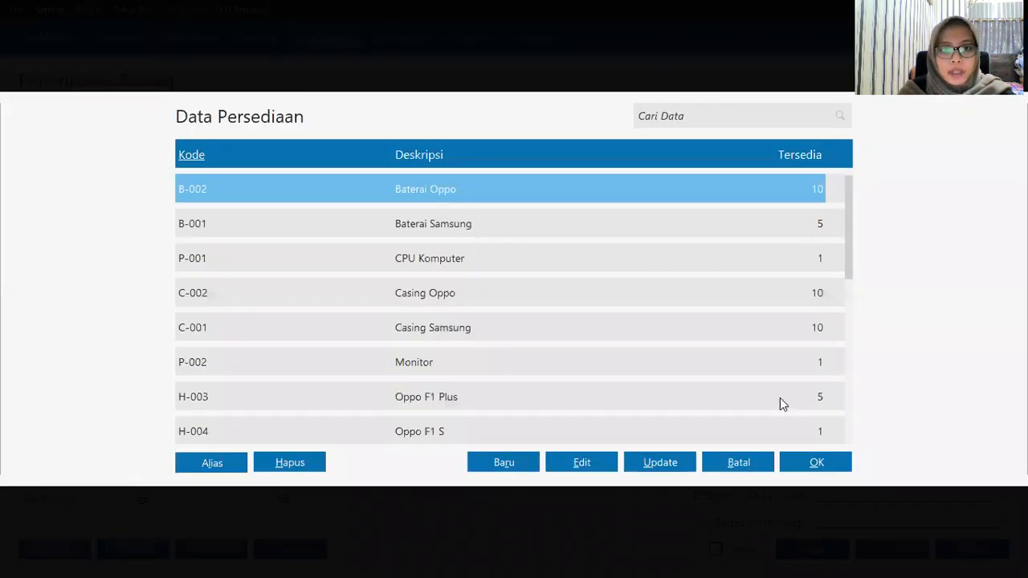
left_click(805, 461)
left_click(379, 275)
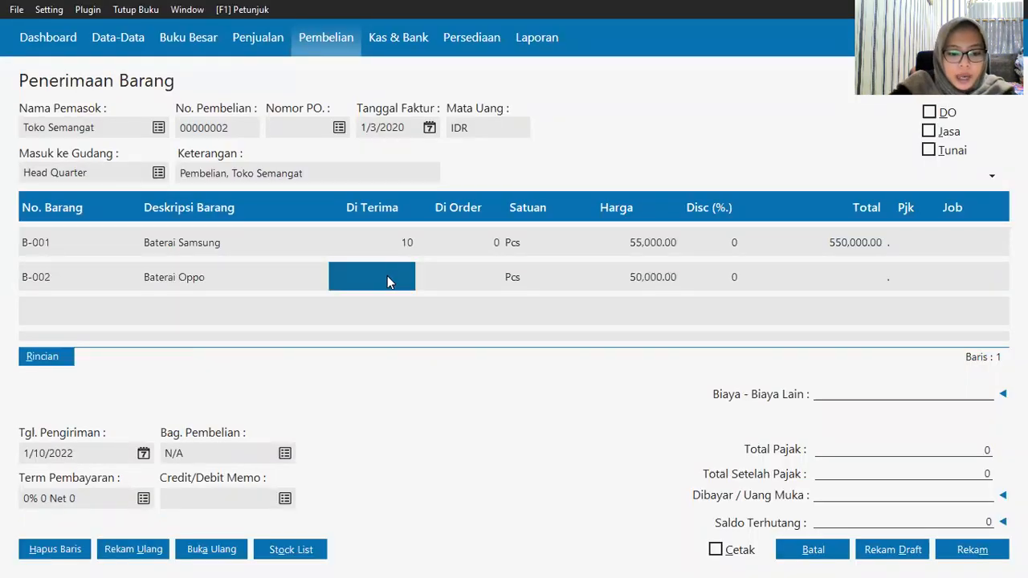
type("5")
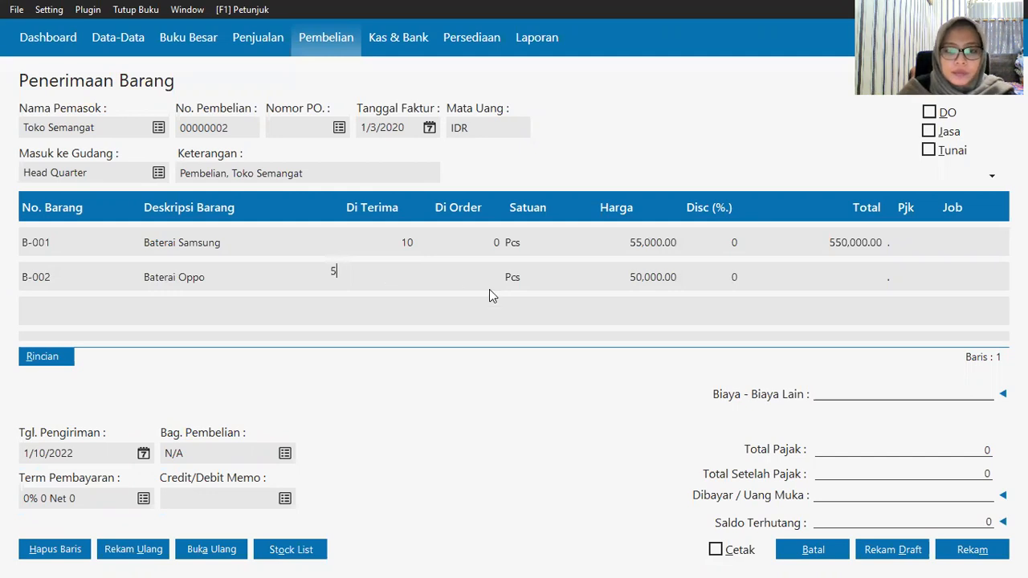
left_click(657, 278)
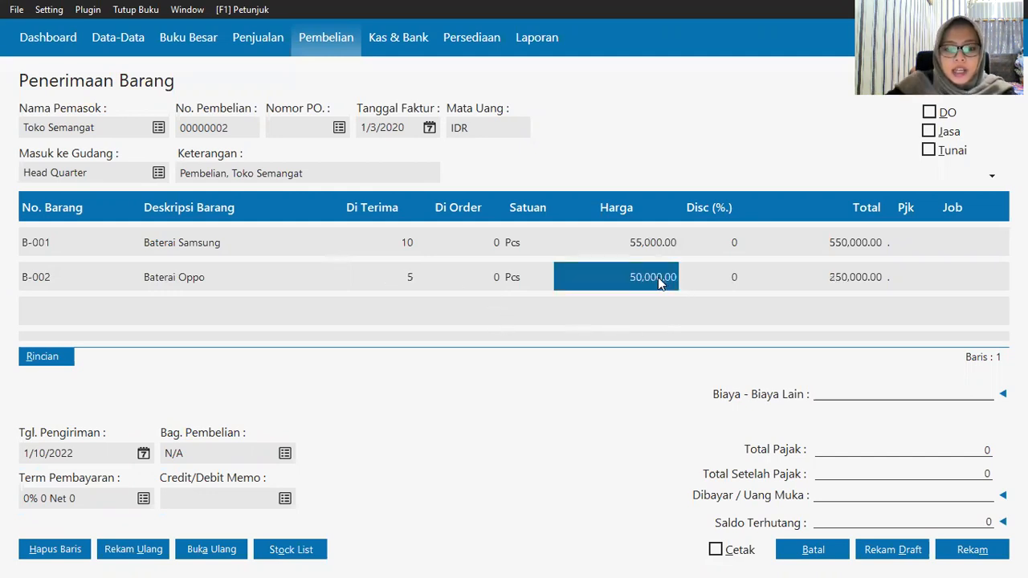
type("55000")
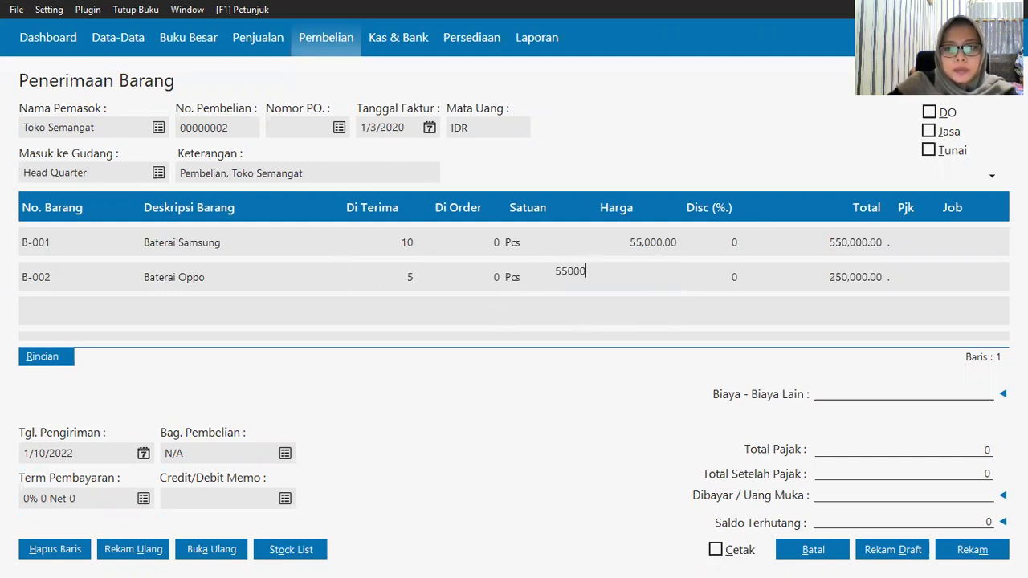
left_click(821, 287)
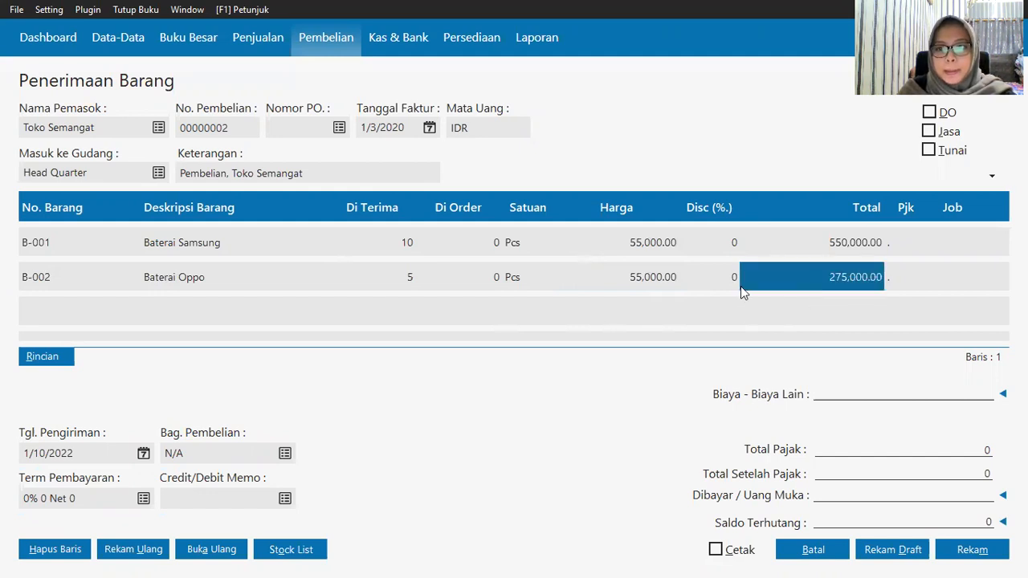
left_click(24, 283)
Step: Select H-003 Oppo F1 Plus as the third receipt line
left_click(49, 306)
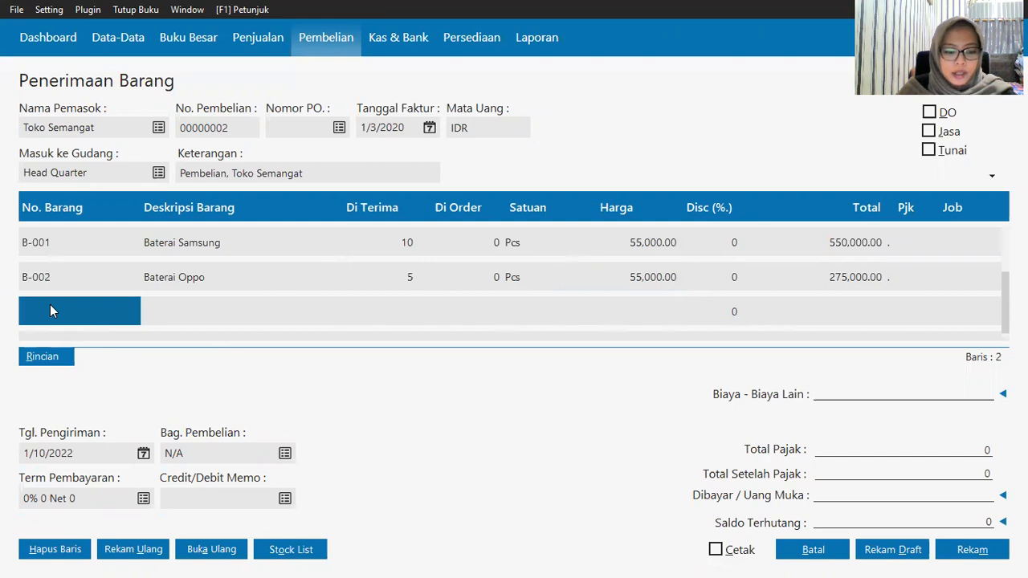
left_click(43, 320)
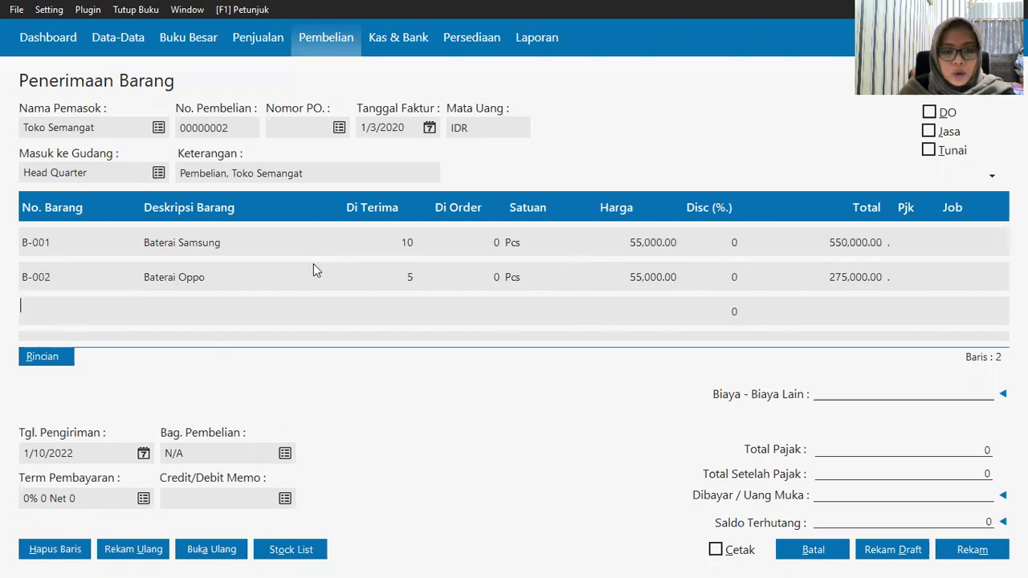
key("Return")
key("Down")
key("Down")
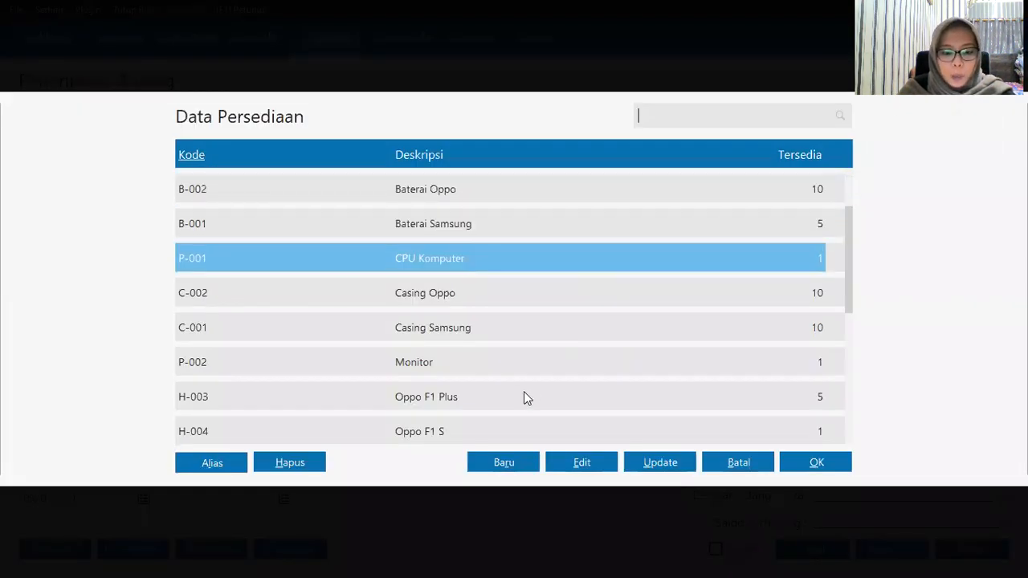
left_click(478, 397)
left_click(816, 464)
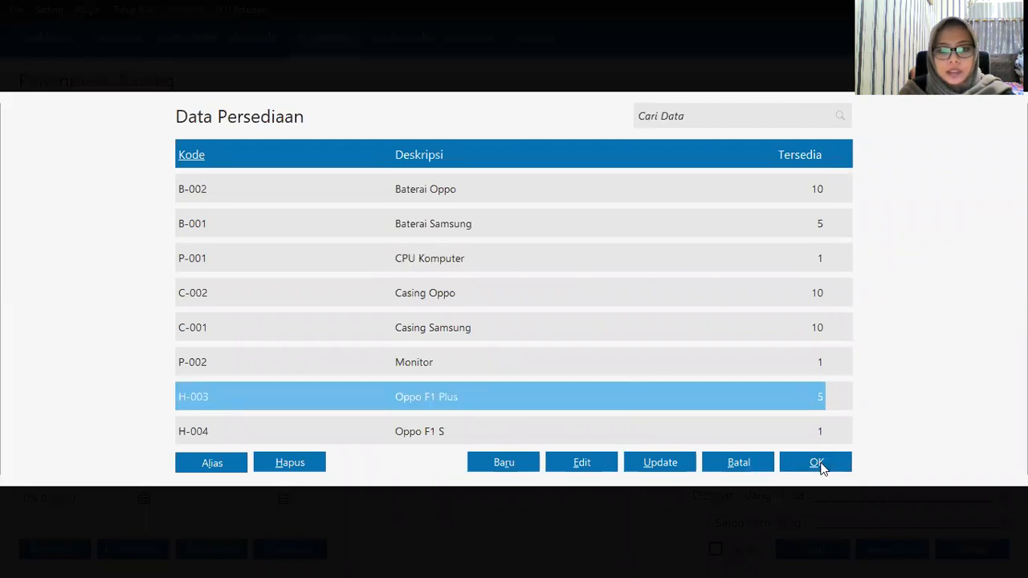
Step: Set Oppo F1 Plus to 3 units at 3,000,000 each, adding a new empty row
left_click(381, 313)
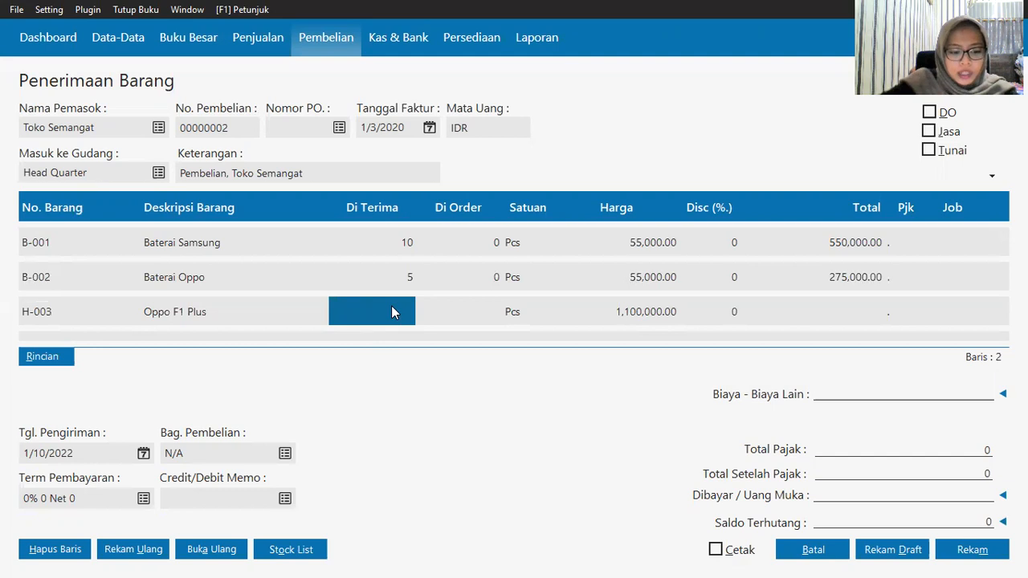
type("3")
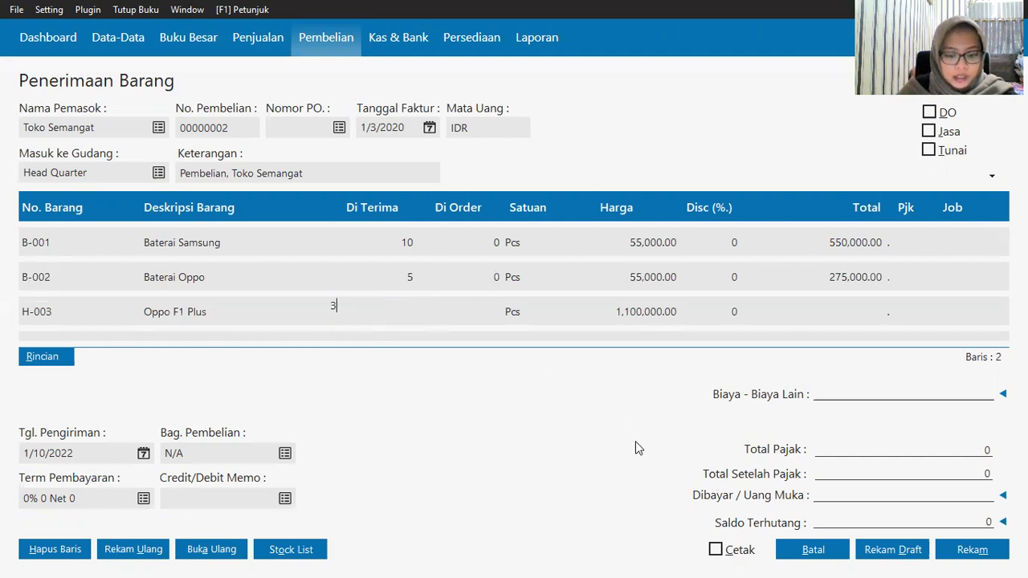
left_click(625, 323)
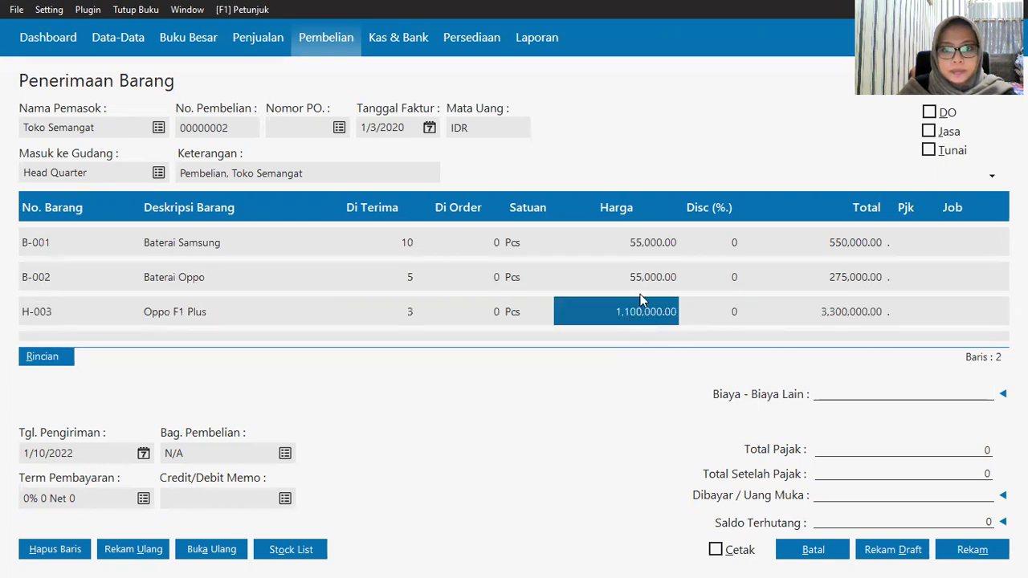
type("30000")
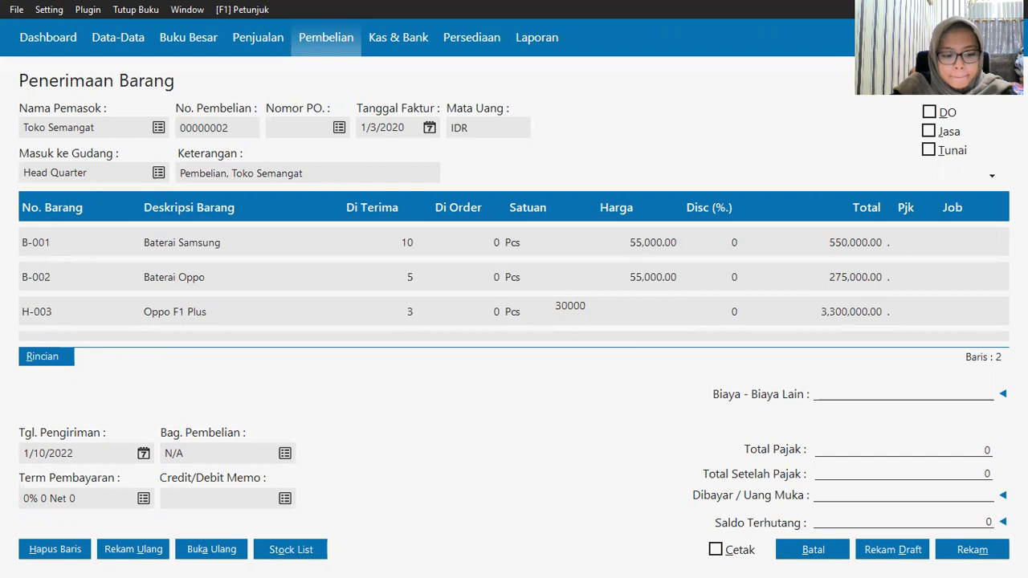
key("BackSpace")
key("BackSpace")
key("BackSpace")
key("BackSpace")
key("BackSpace")
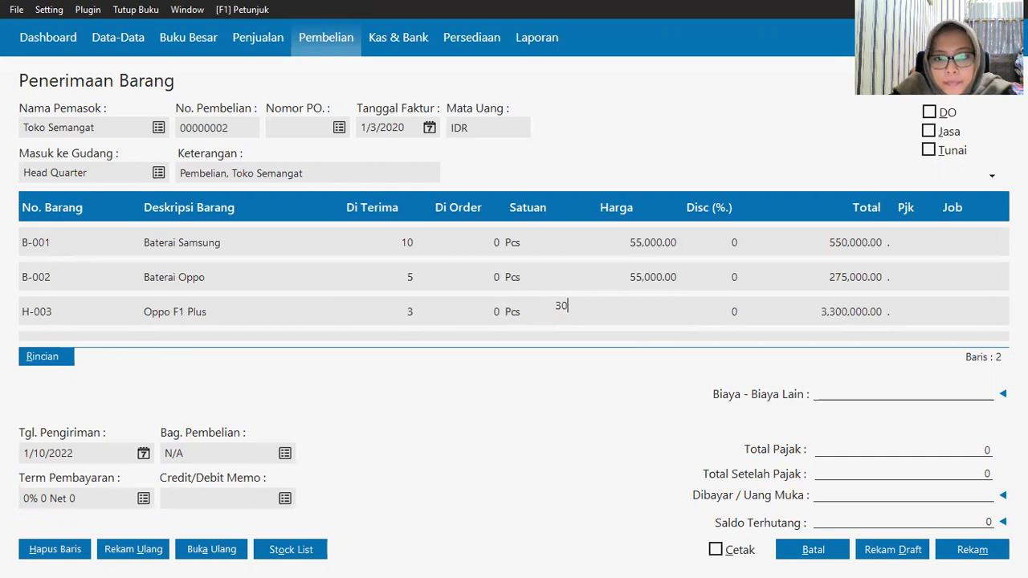
type("3000000")
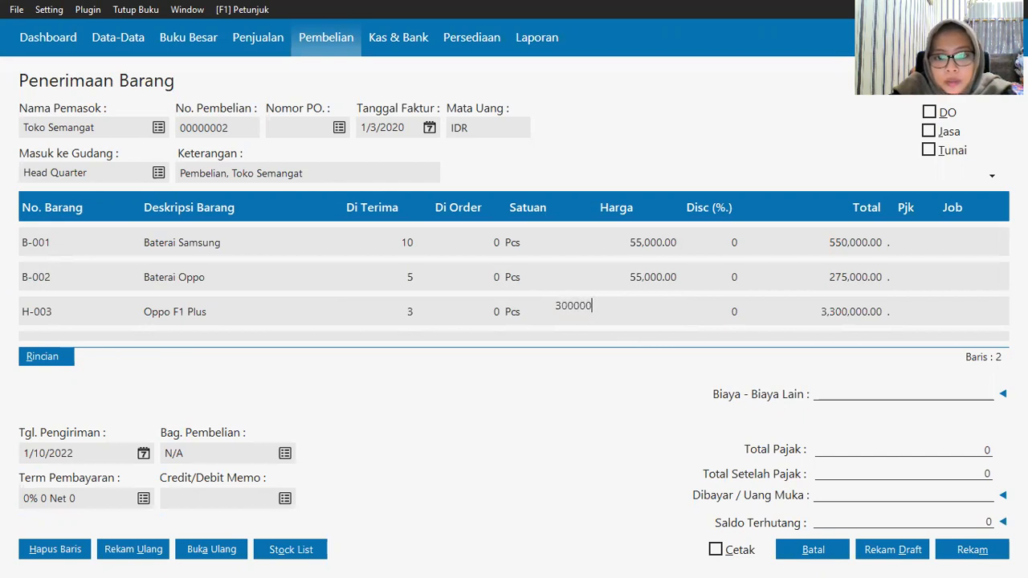
left_click(861, 311)
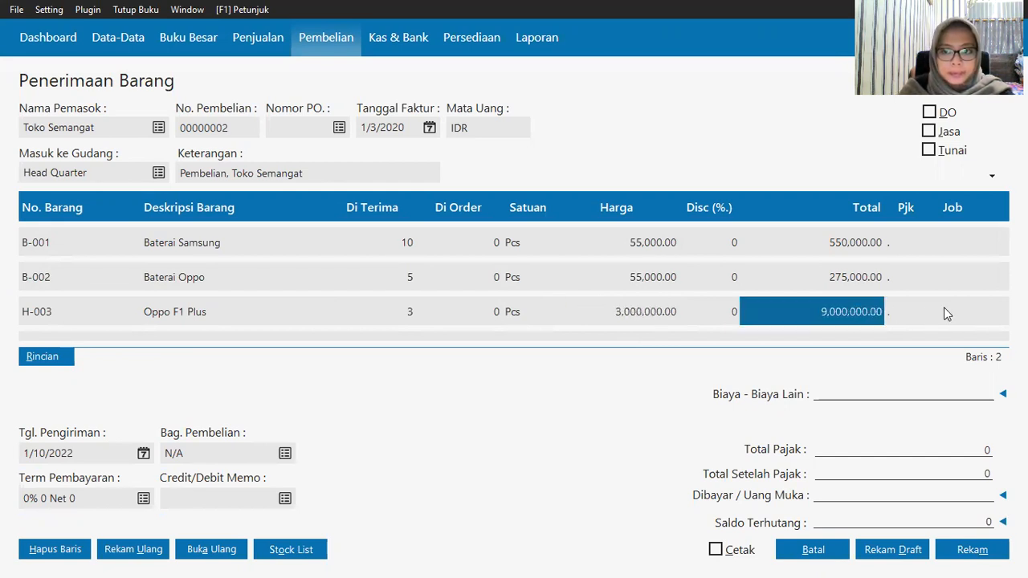
left_click(935, 311)
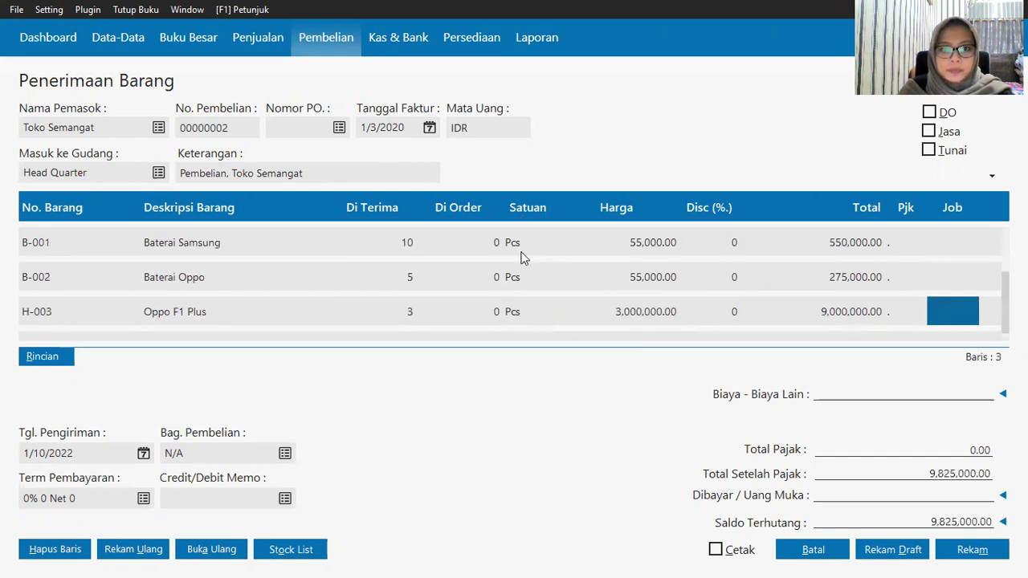
key("Down")
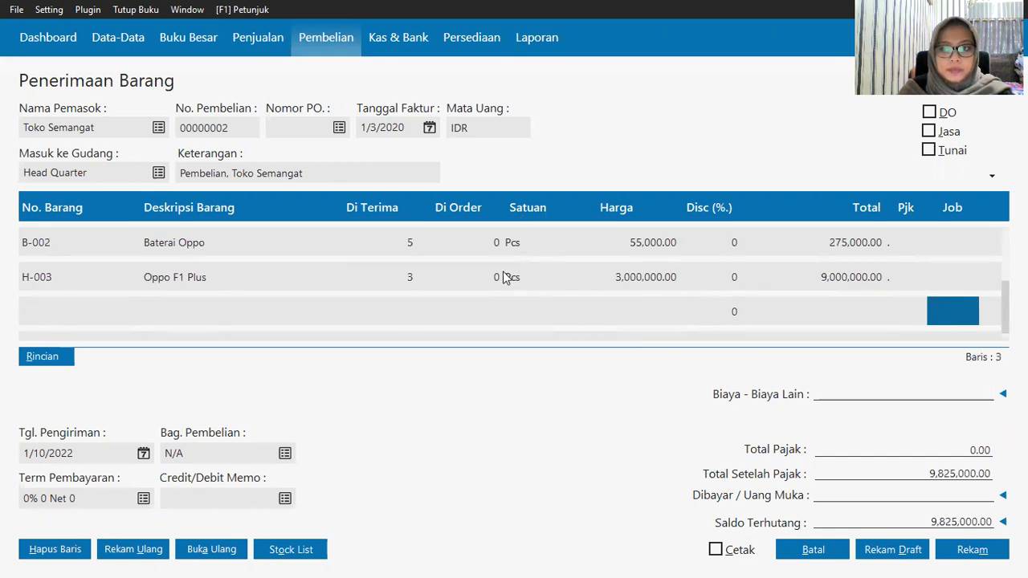
left_click(34, 315)
left_click(34, 315)
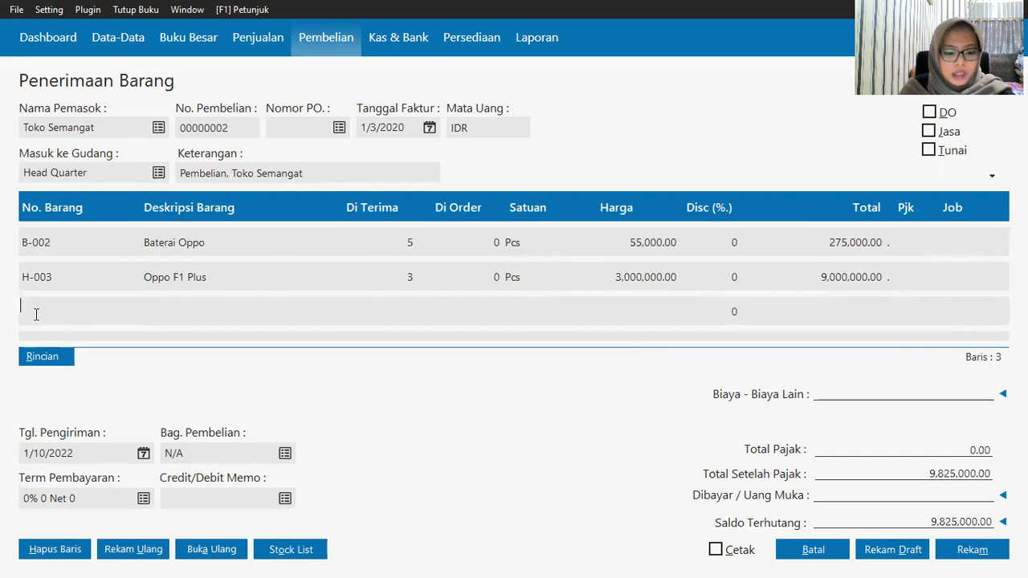
Step: Add H-002 Samsung Galaxy J7 as 2 units at 2,800,000 each
double_click(35, 313)
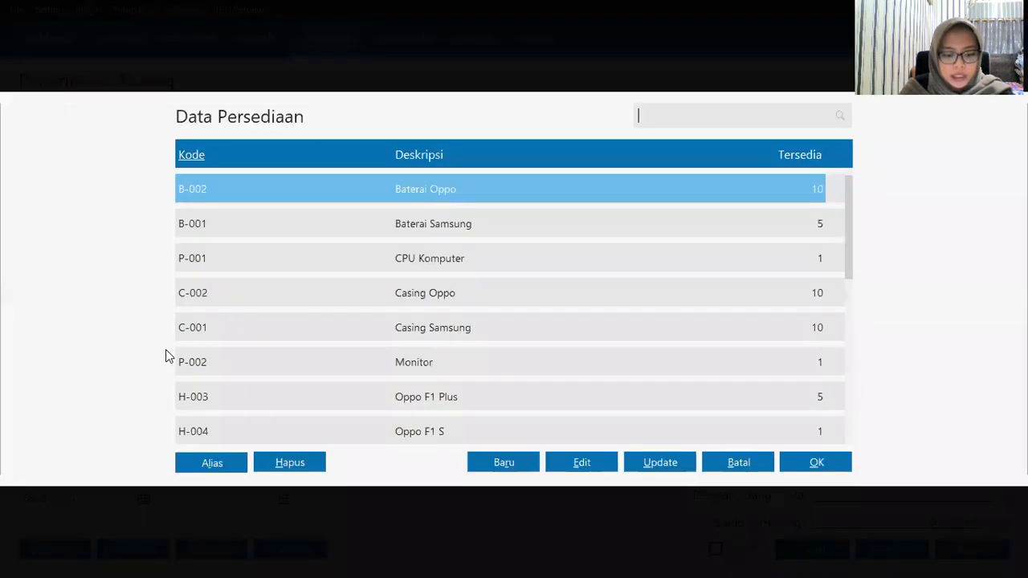
key("Down")
key("Down")
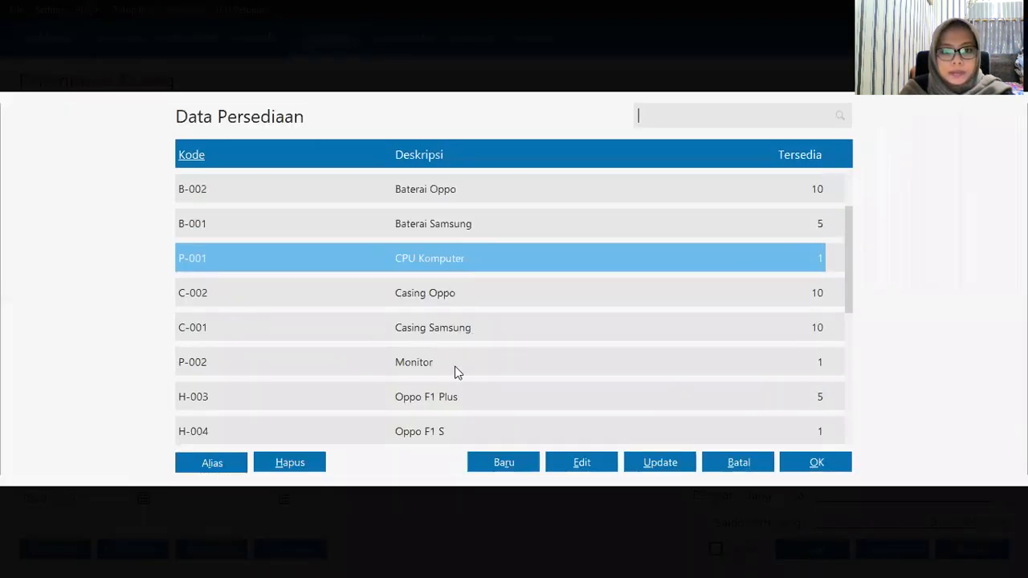
key("Down")
key("Down")
key("Down")
key("Down")
key("Down")
key("Down")
key("Down")
key("Down")
key("Down")
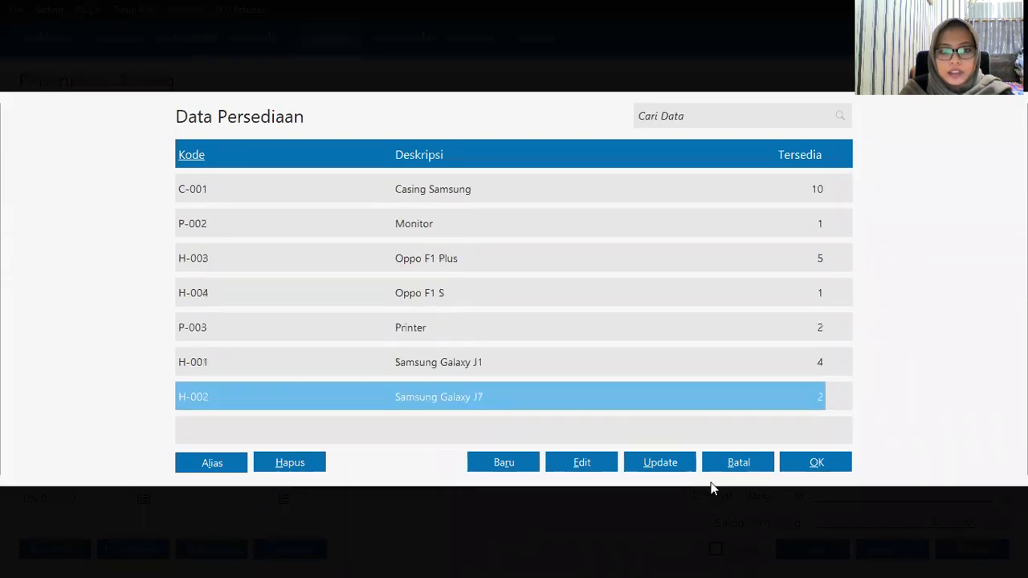
left_click(814, 462)
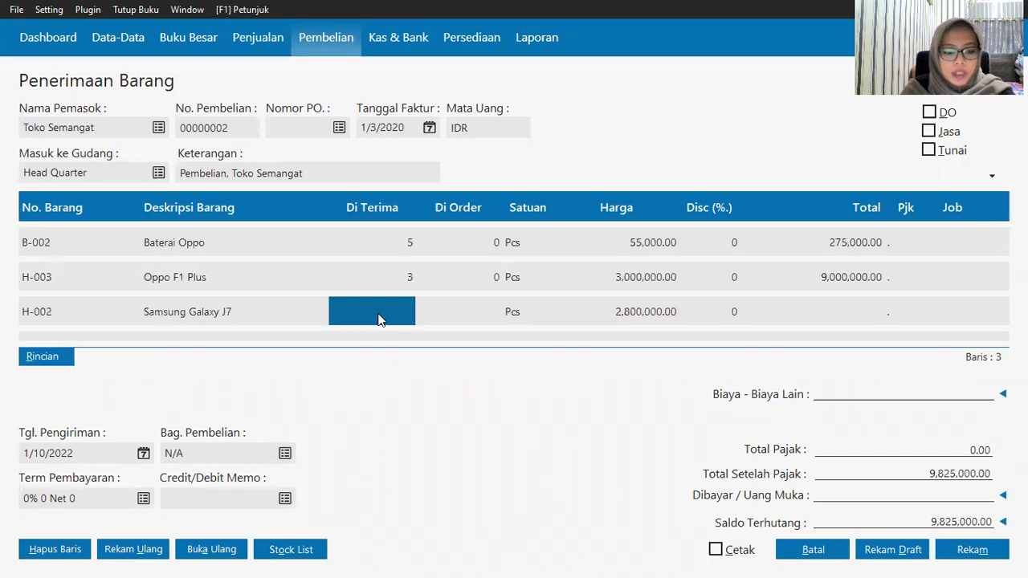
type("1")
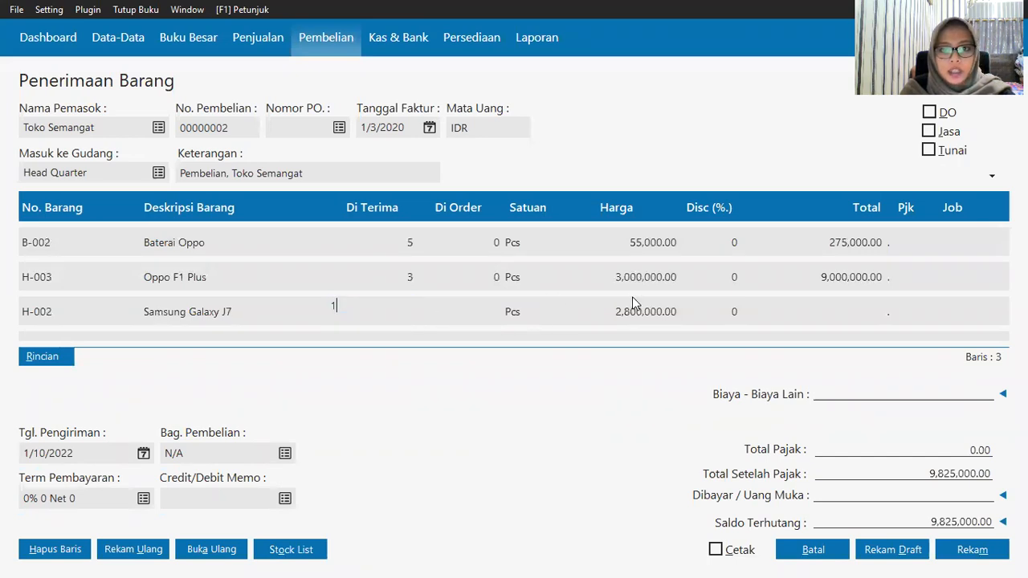
key("BackSpace")
type("2")
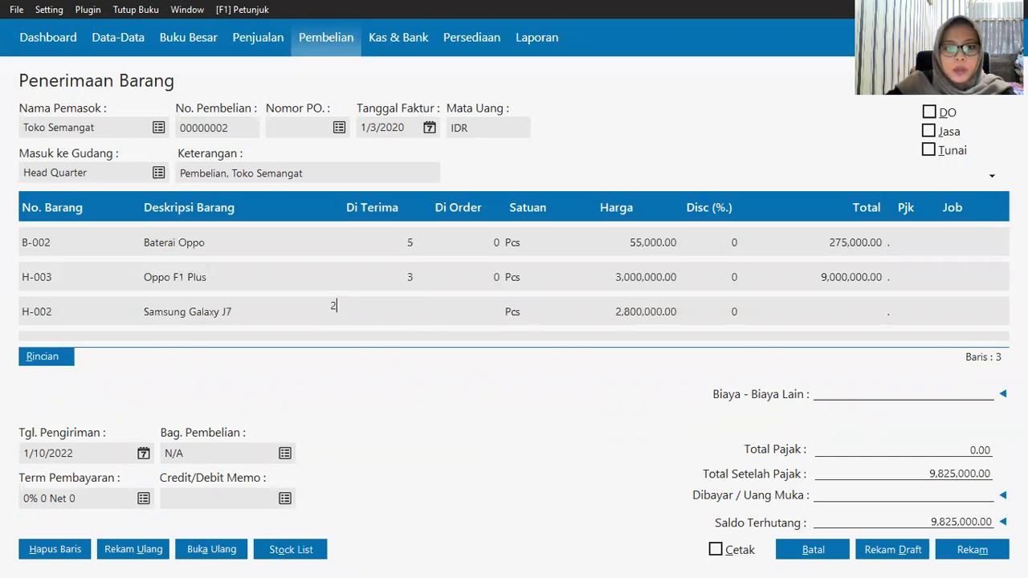
left_click(616, 320)
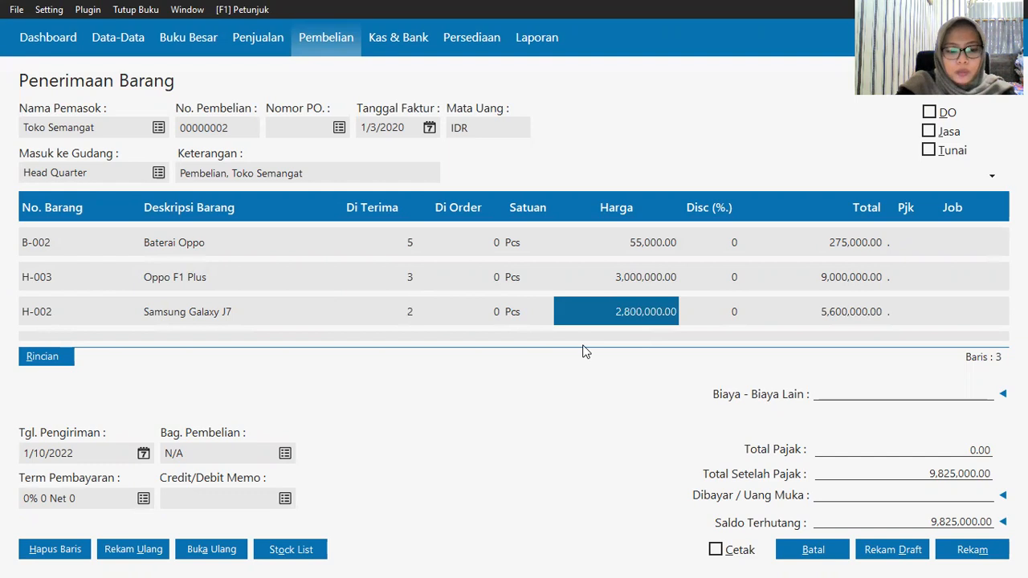
key("BackSpace")
type("2800000")
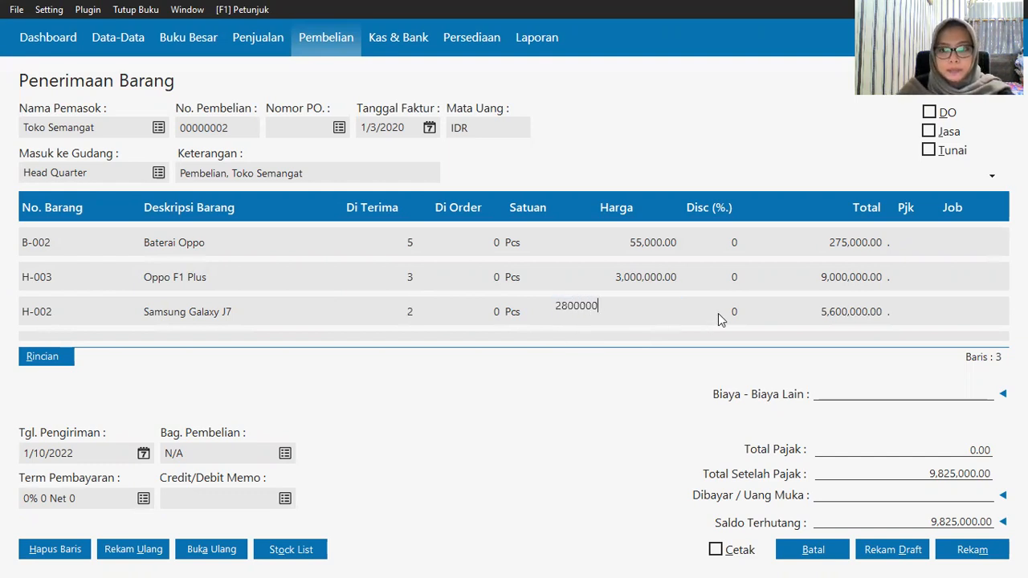
left_click(904, 309)
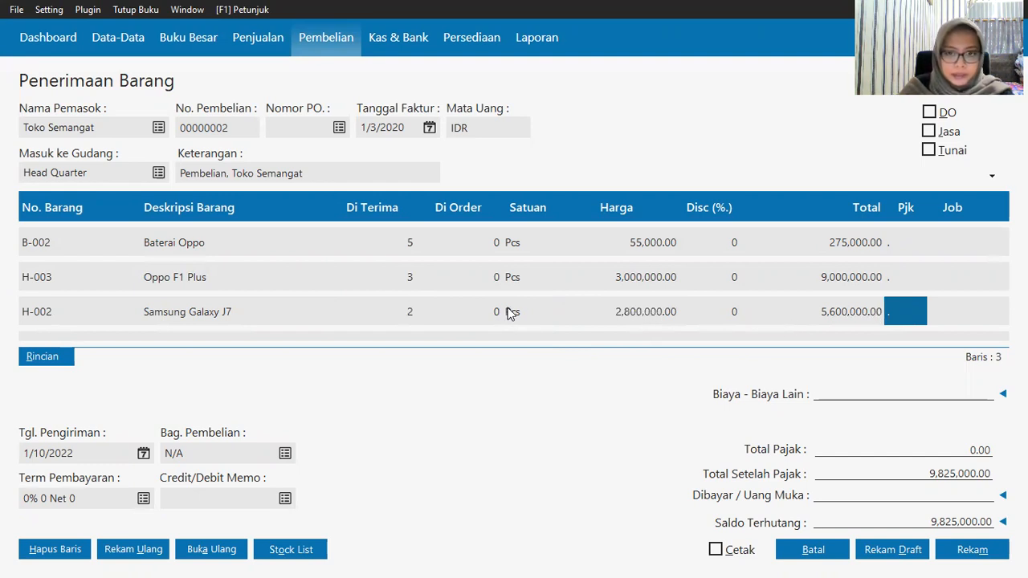
key("Down")
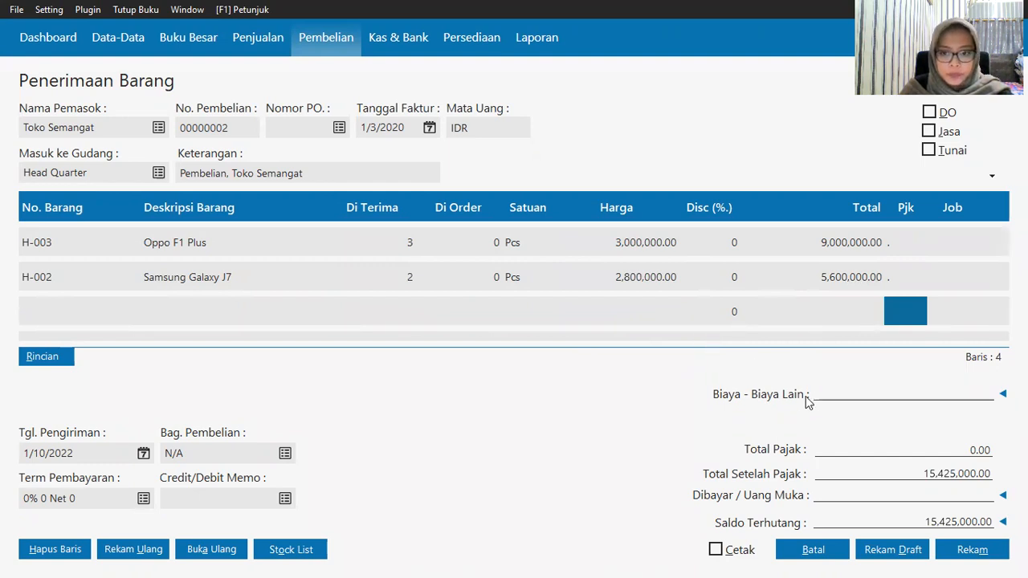
Step: Dismiss the zero-price warning, enter 100,000 other costs and save the receipt
left_click(853, 387)
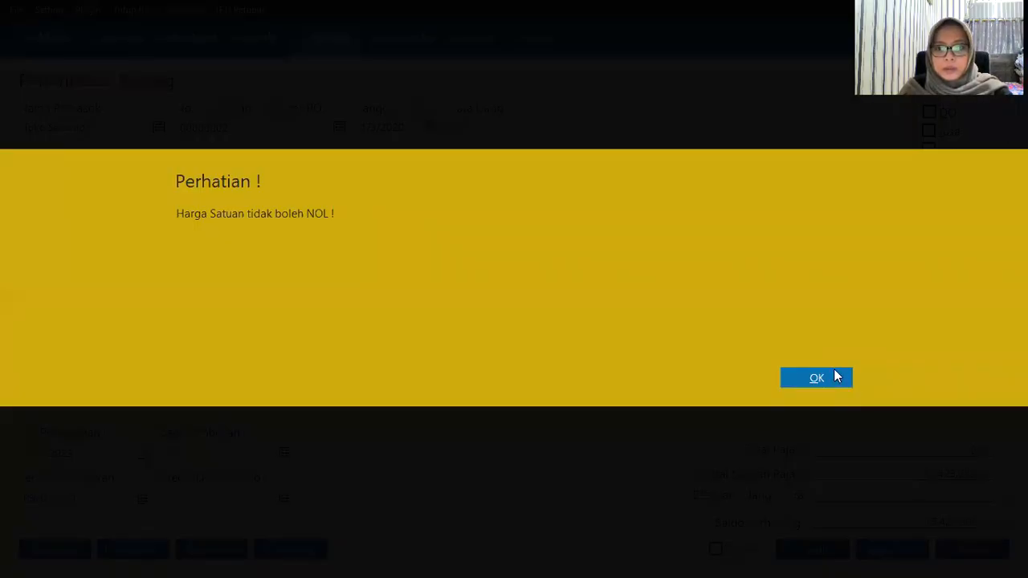
left_click(835, 377)
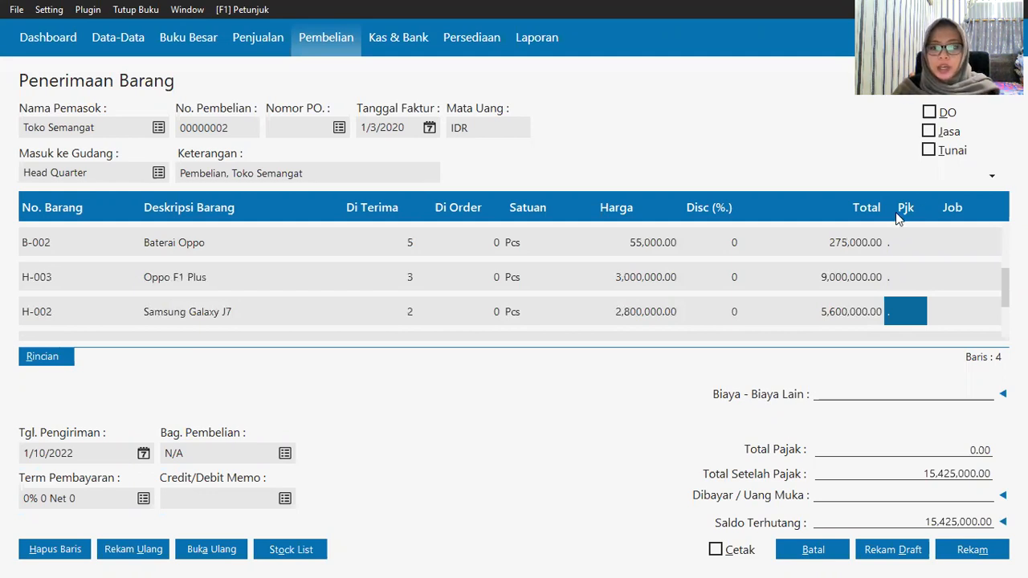
left_click(863, 392)
type("10")
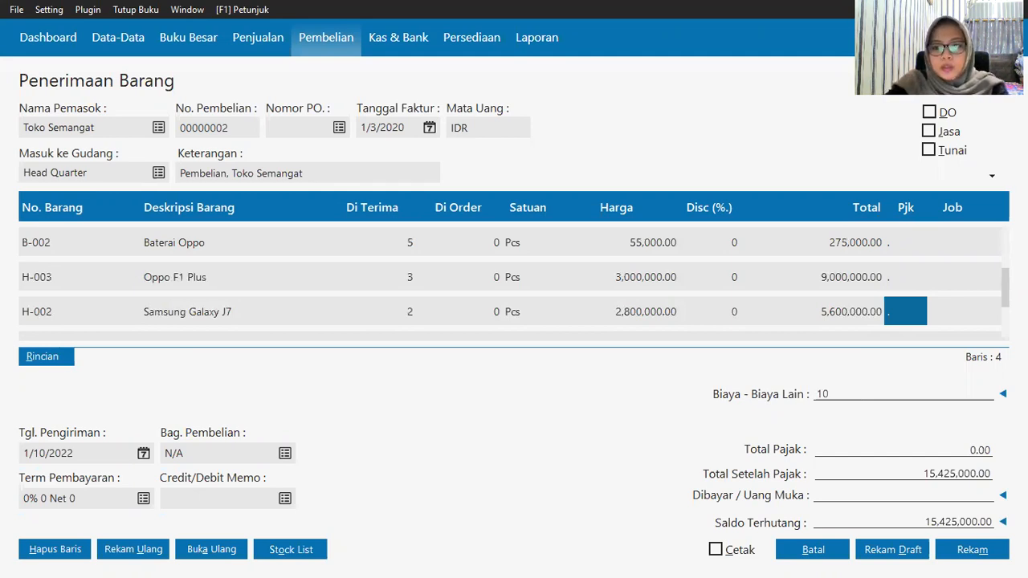
type("0000")
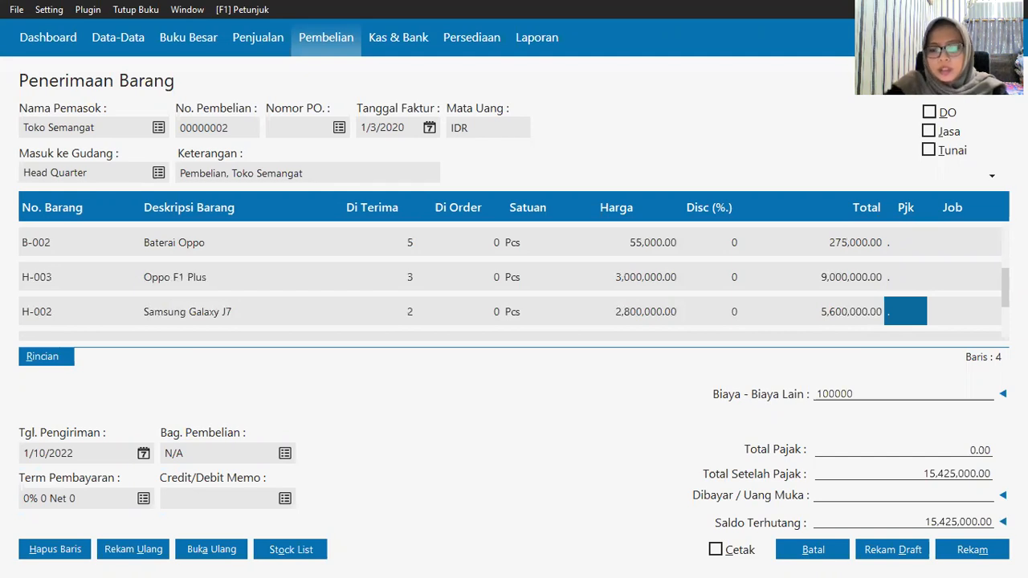
left_click(811, 313)
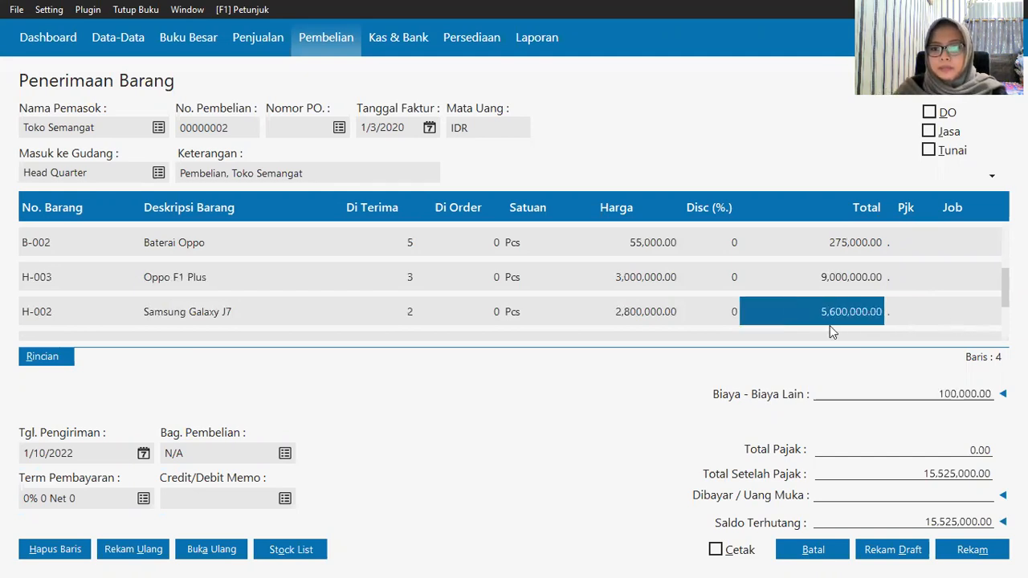
left_click(953, 560)
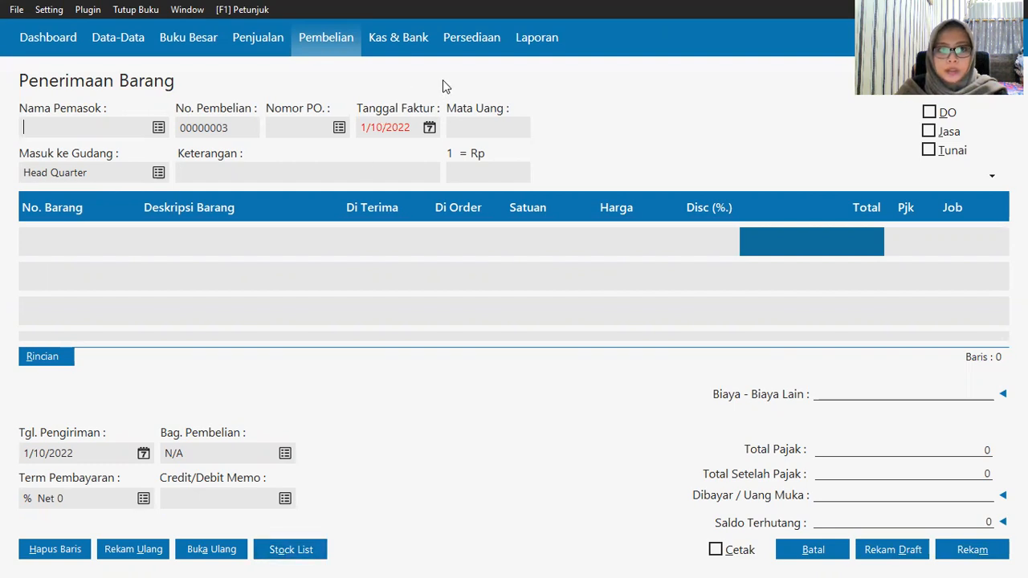
left_click(399, 40)
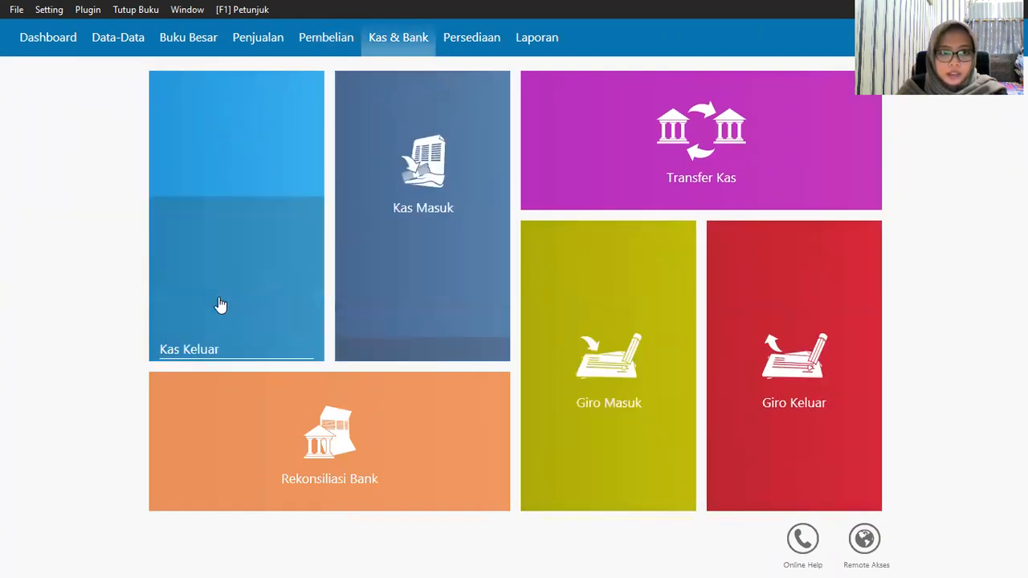
mouse_move(168, 338)
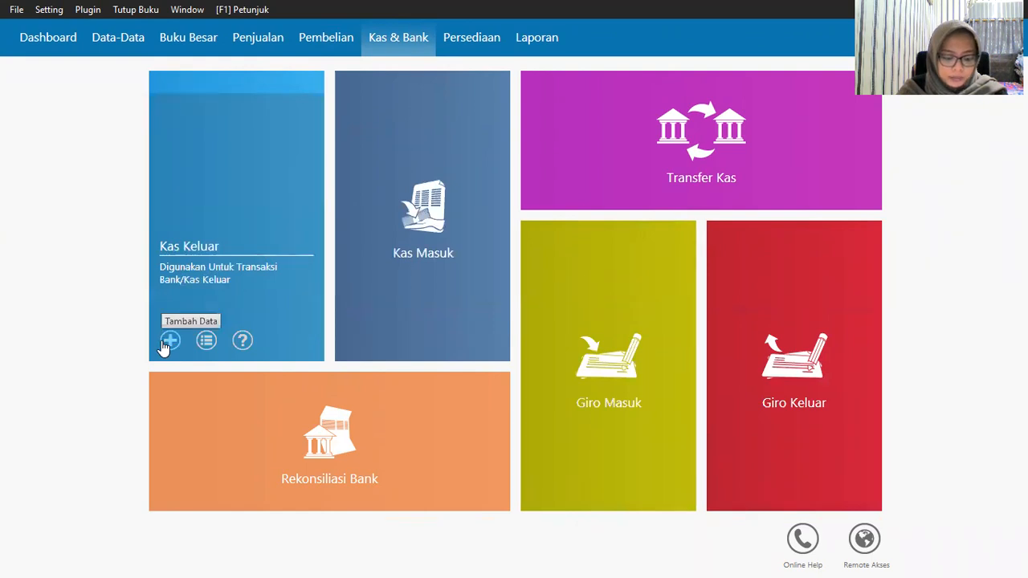
left_click(168, 341)
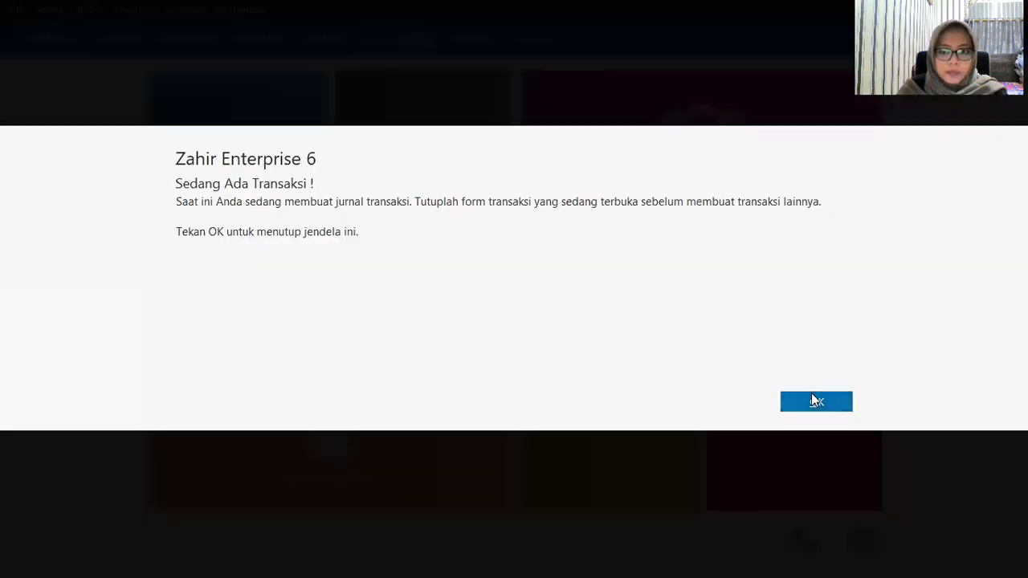
left_click(813, 401)
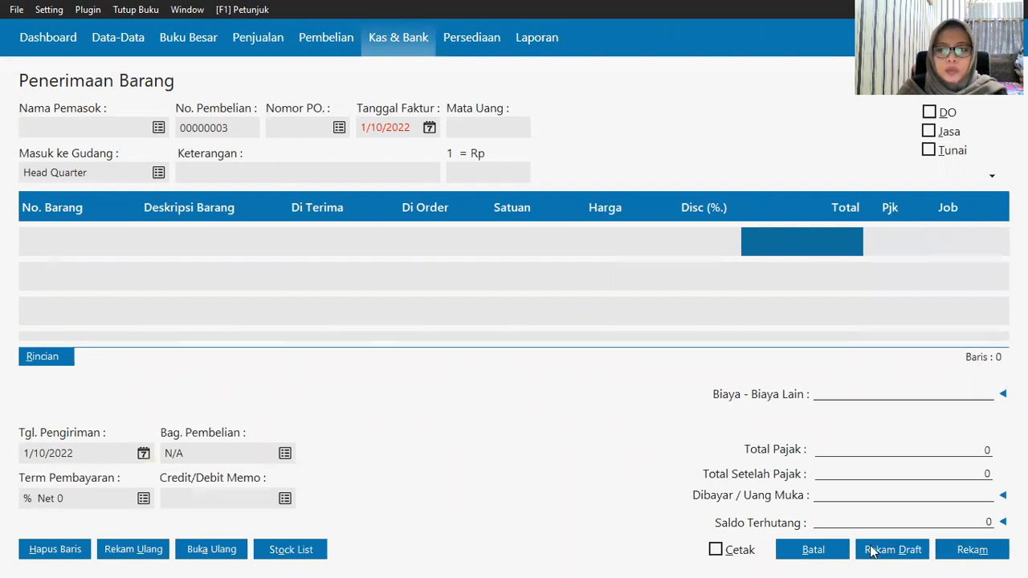
Step: Close the receipt form and start a Kas Keluar payment from Kas to recipient OTHR-2
left_click(803, 548)
mouse_move(257, 277)
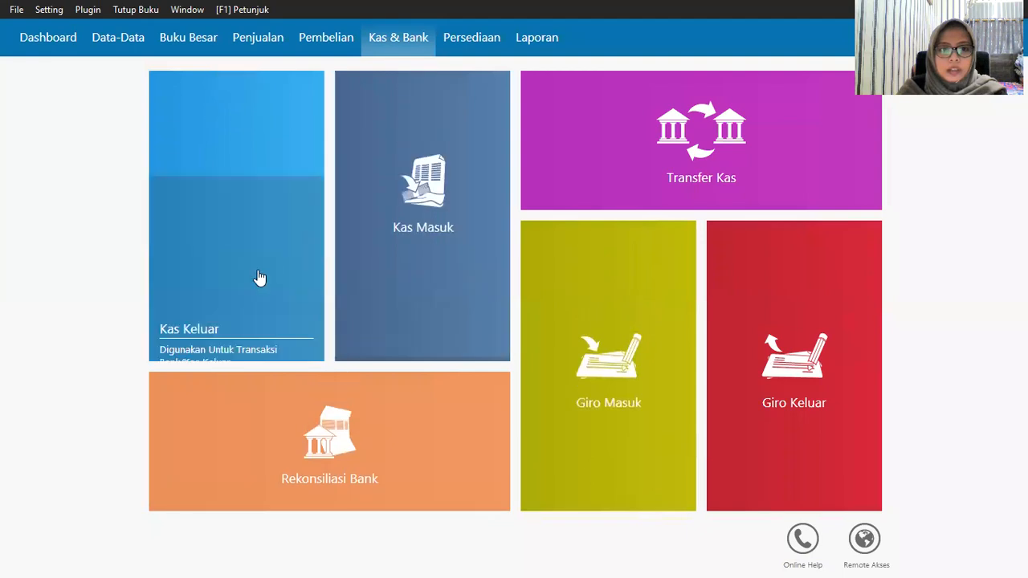
left_click(167, 341)
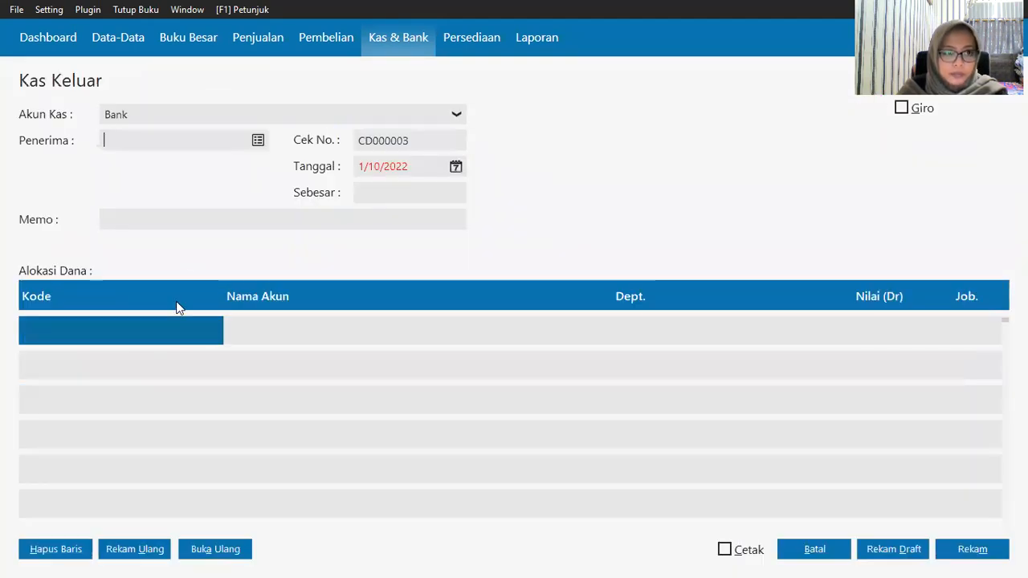
left_click(225, 121)
left_click(191, 152)
left_click(257, 142)
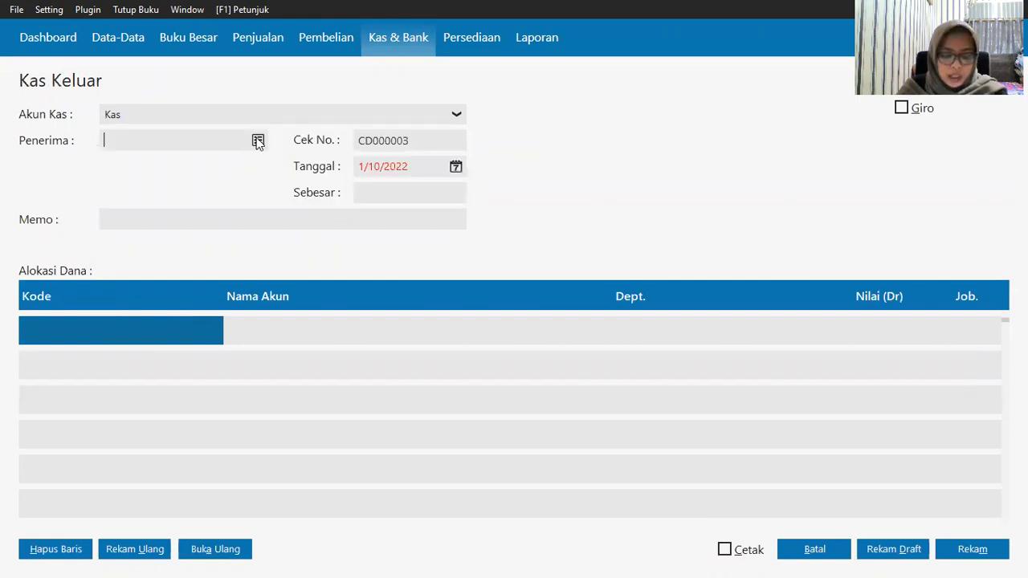
scroll(479, 281, "down", 10)
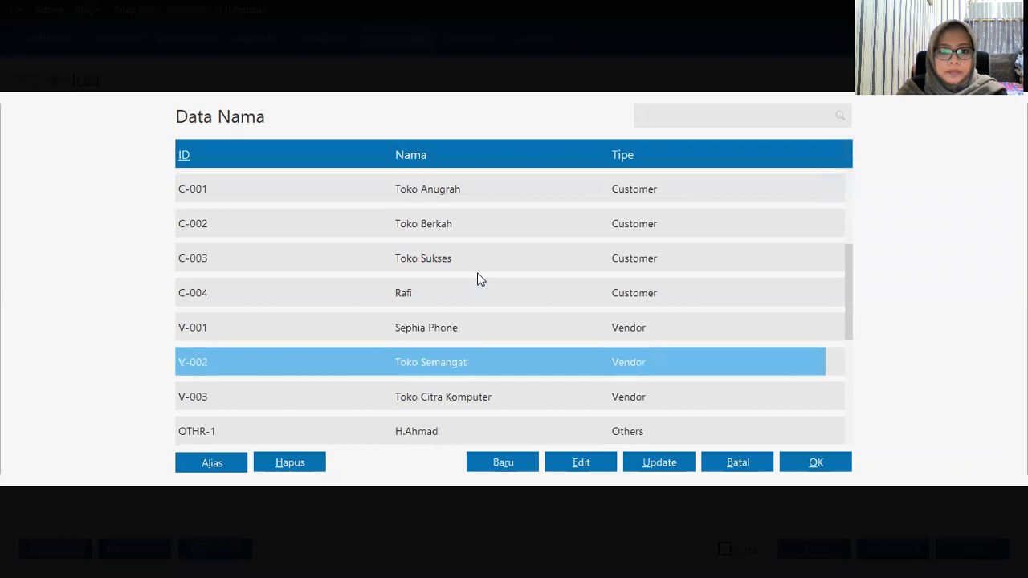
scroll(477, 279, "down", 3)
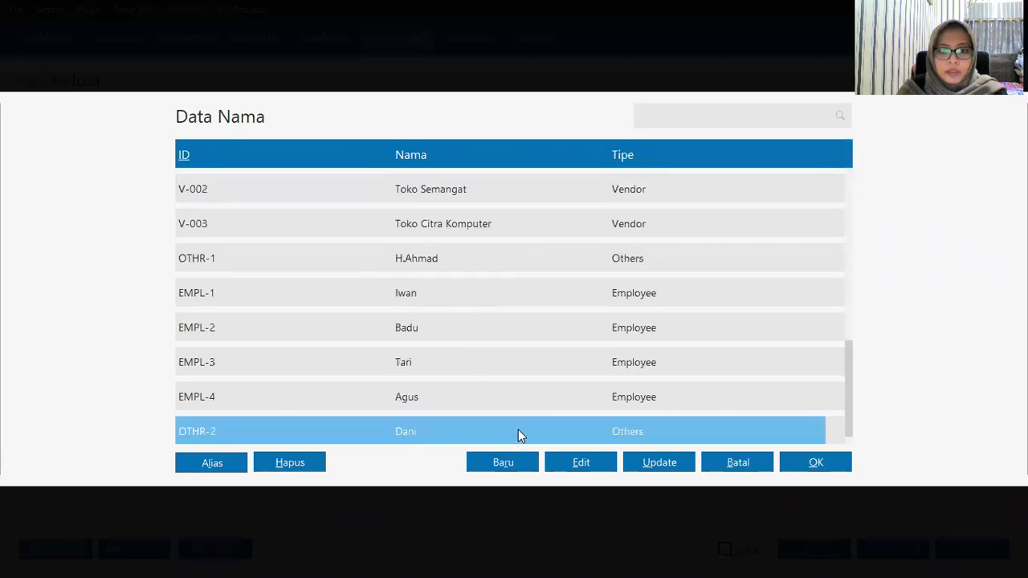
left_click(842, 461)
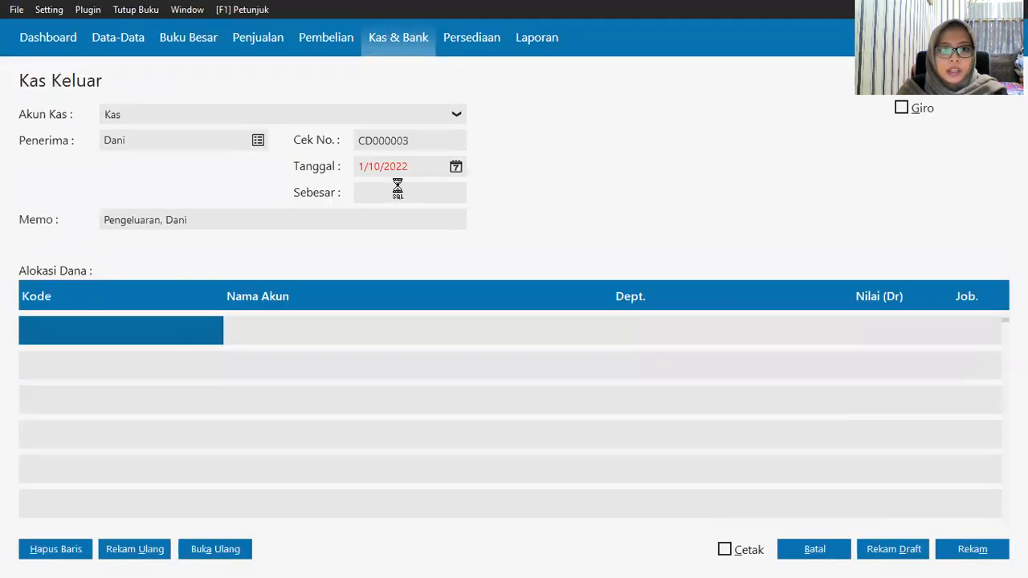
Step: Date the payment 1/7/2020 and bring up the account list in the Kode column
left_click(455, 168)
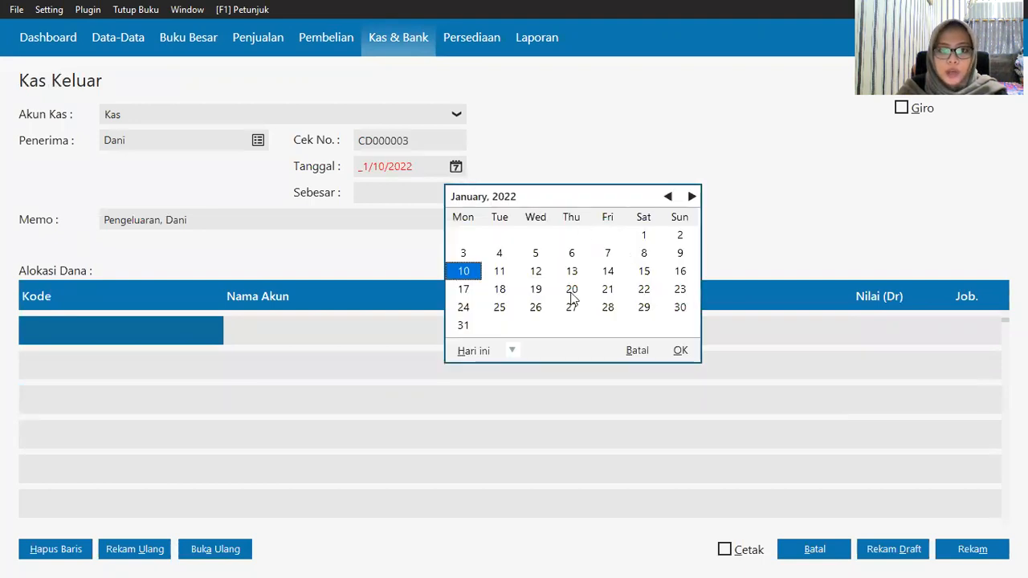
left_click(609, 256)
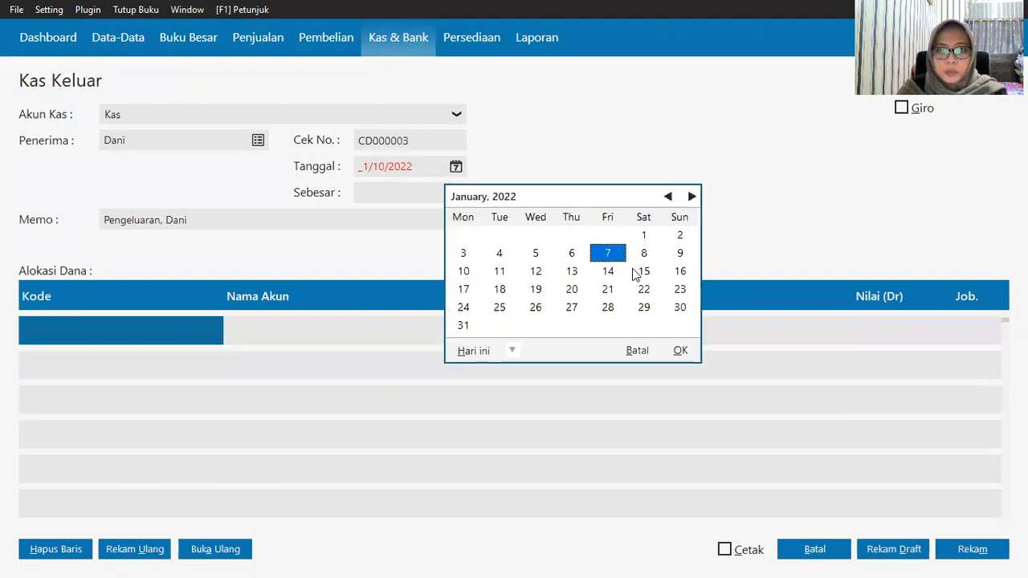
left_click(512, 352)
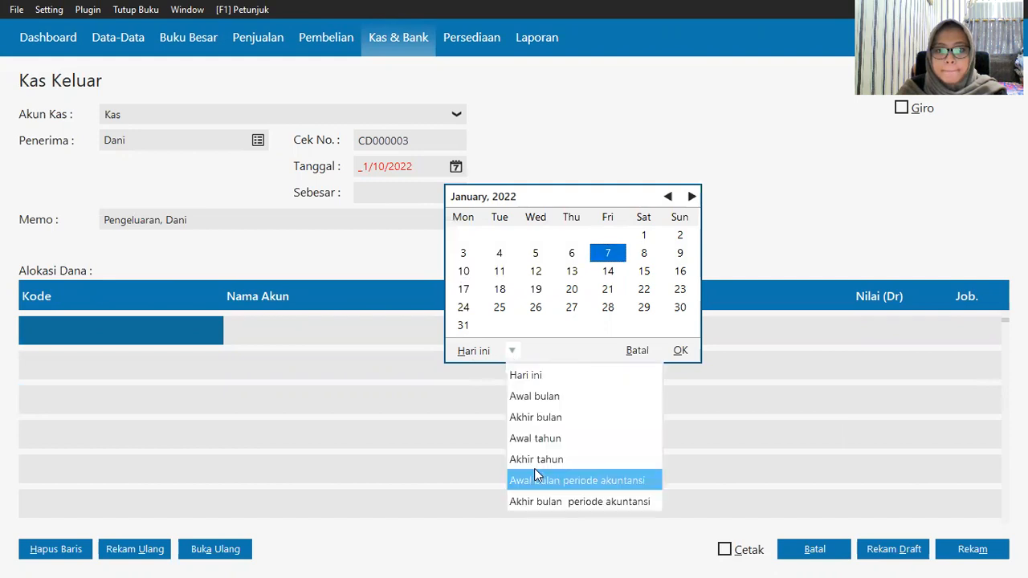
left_click(536, 479)
left_click(500, 253)
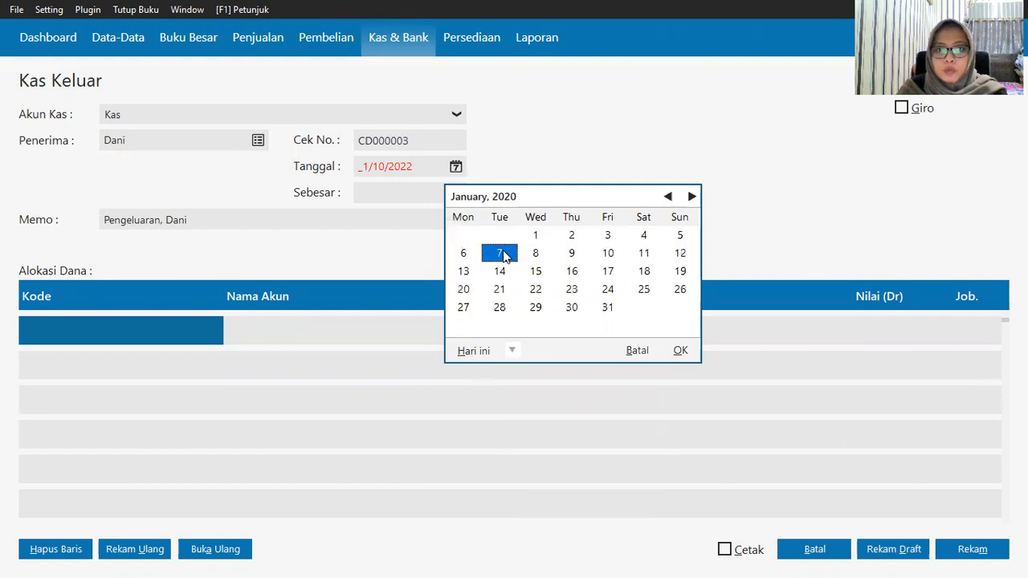
left_click(677, 354)
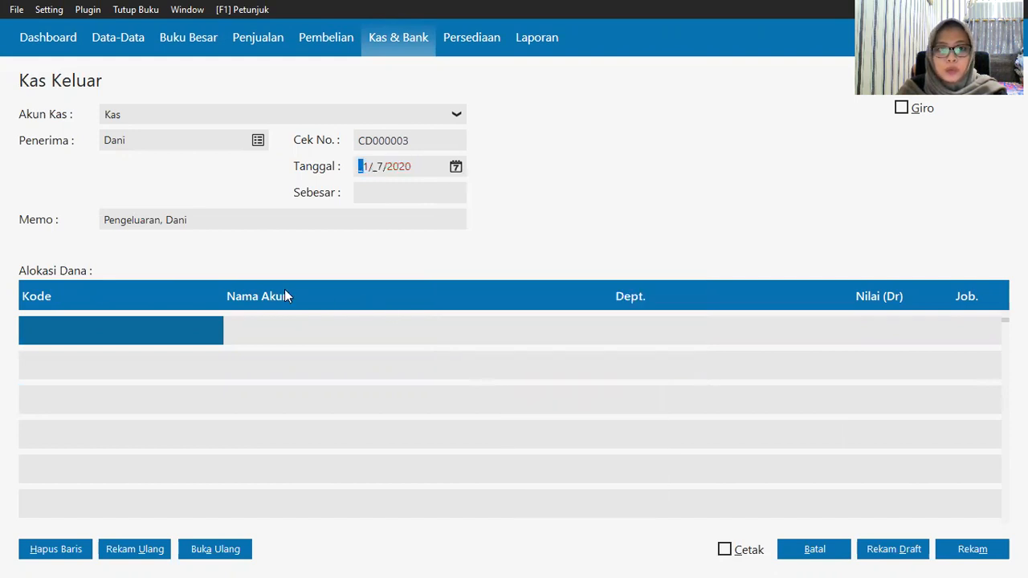
left_click(33, 330)
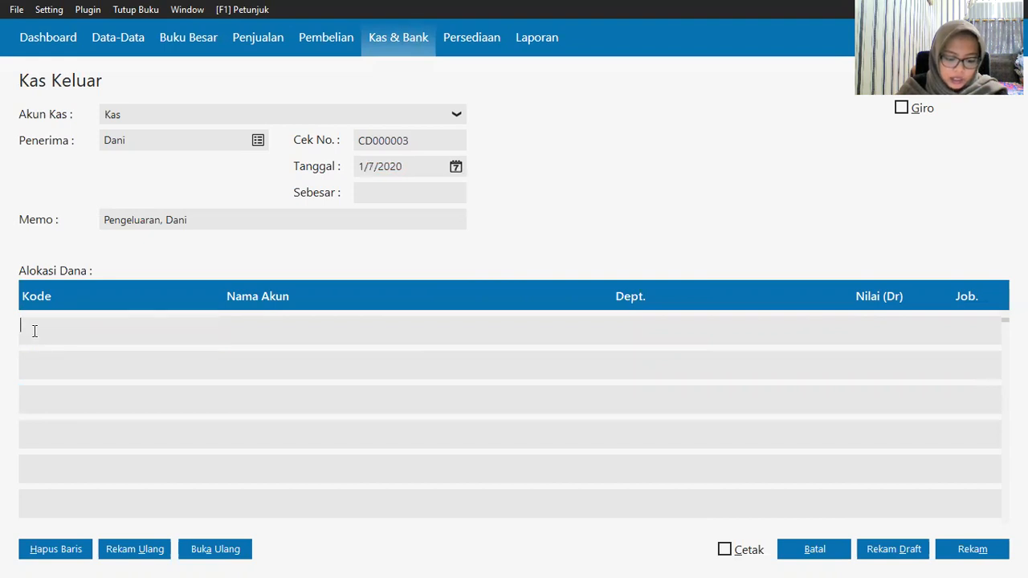
key("Return")
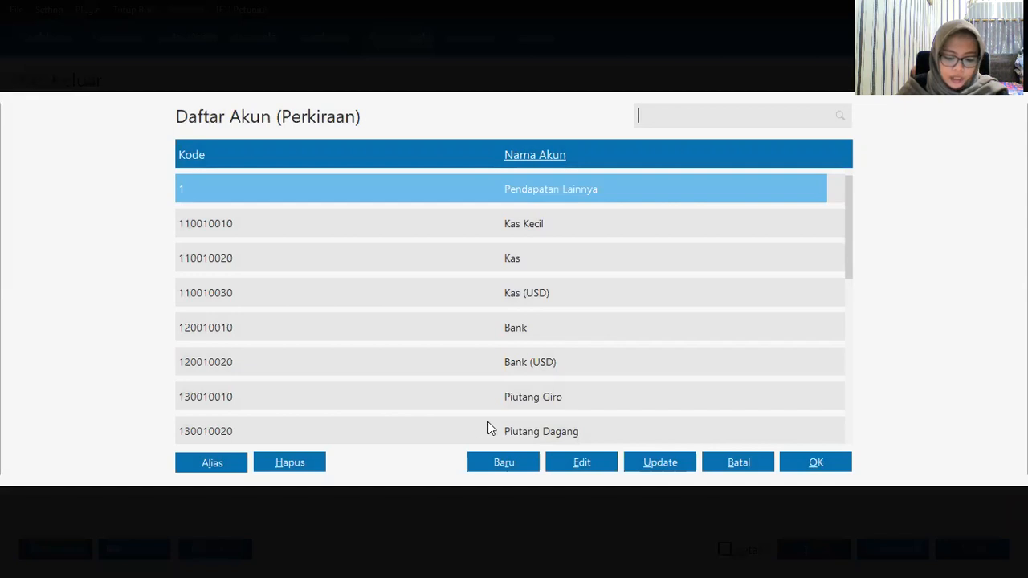
Step: Allocate the payment to the Listrik, Air dan Telpon account
key("Down")
key("Down")
key("Down")
key("Down")
key("Down")
key("Down")
key("Down")
key("Down")
key("Down")
key("Down")
key("Down")
key("Down")
key("Down")
key("Down")
key("Down")
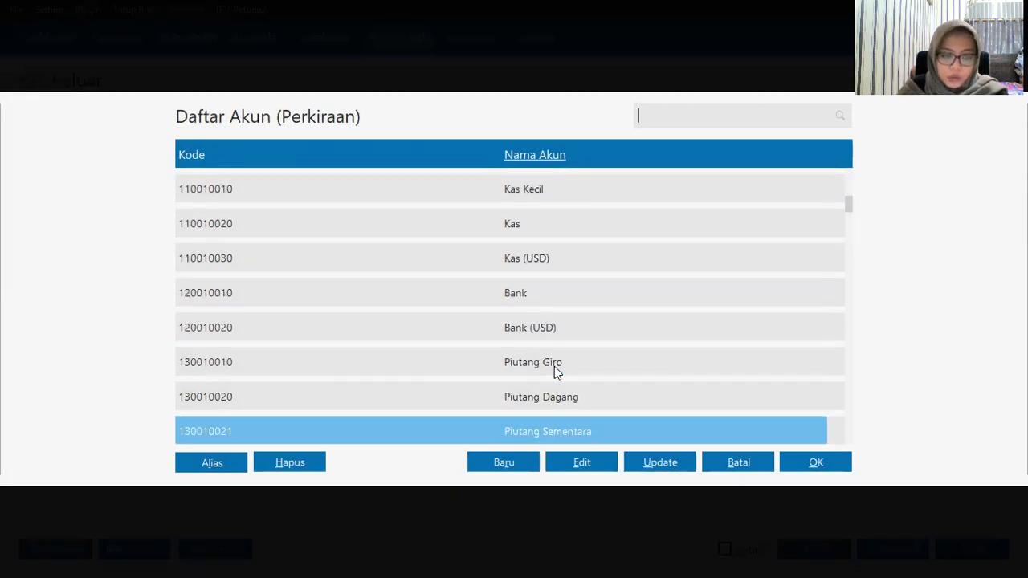
key("Down")
key("Down")
key("Down")
key("Down")
key("Down")
key("Down")
key("Down")
key("Down")
key("Down")
key("Down")
key("Down")
key("Down")
key("Down")
key("Down")
key("Down")
key("Down")
key("Down")
key("Down")
key("Down")
key("Down")
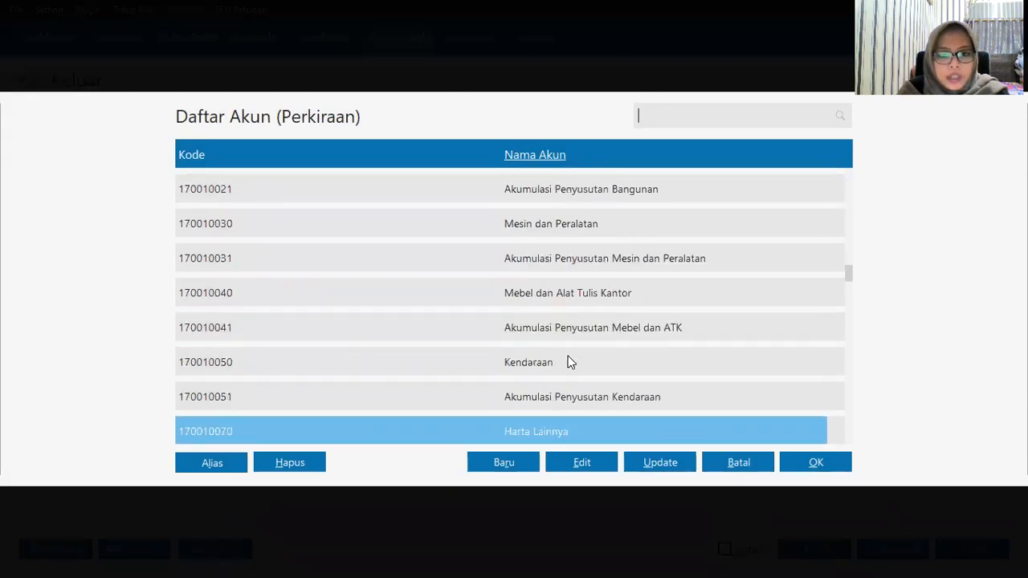
key("Down")
key("Down")
key("Down")
key("Down")
key("Down")
key("Down")
key("Down")
key("Down")
key("Down")
key("Down")
key("Down")
key("Down")
key("Down")
key("Down")
key("Down")
key("Down")
key("Down")
key("Down")
key("Down")
key("Down")
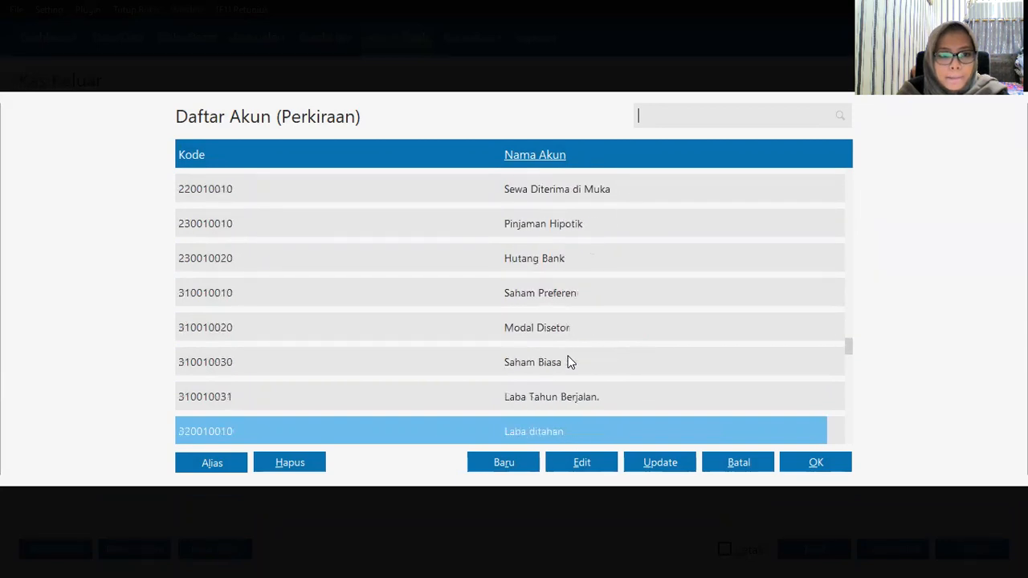
key("Down")
key("Down")
key("Down")
key("Down")
key("Down")
key("Down")
key("Down")
key("Down")
key("Down")
key("Down")
key("Down")
key("Down")
key("Down")
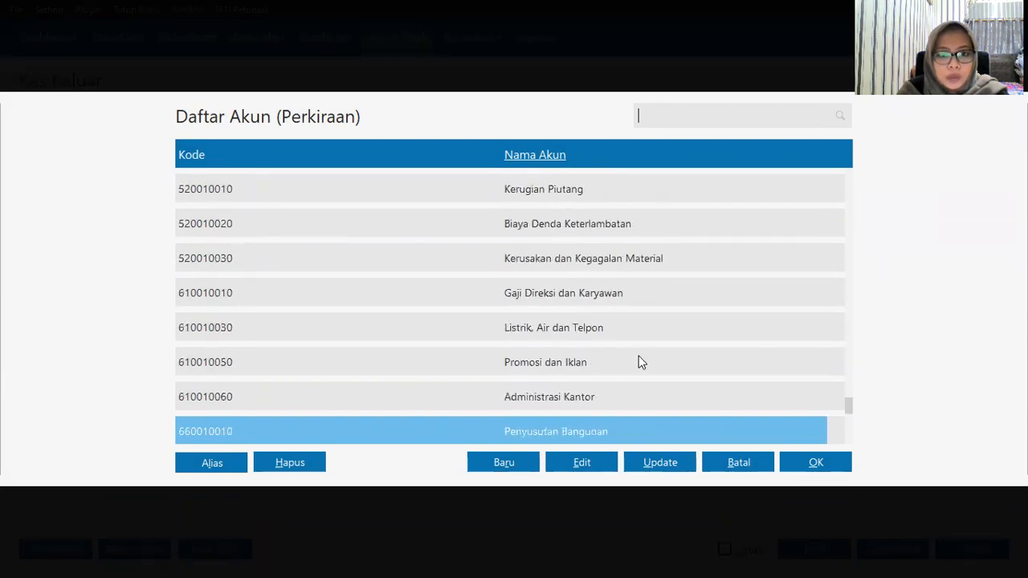
left_click(666, 339)
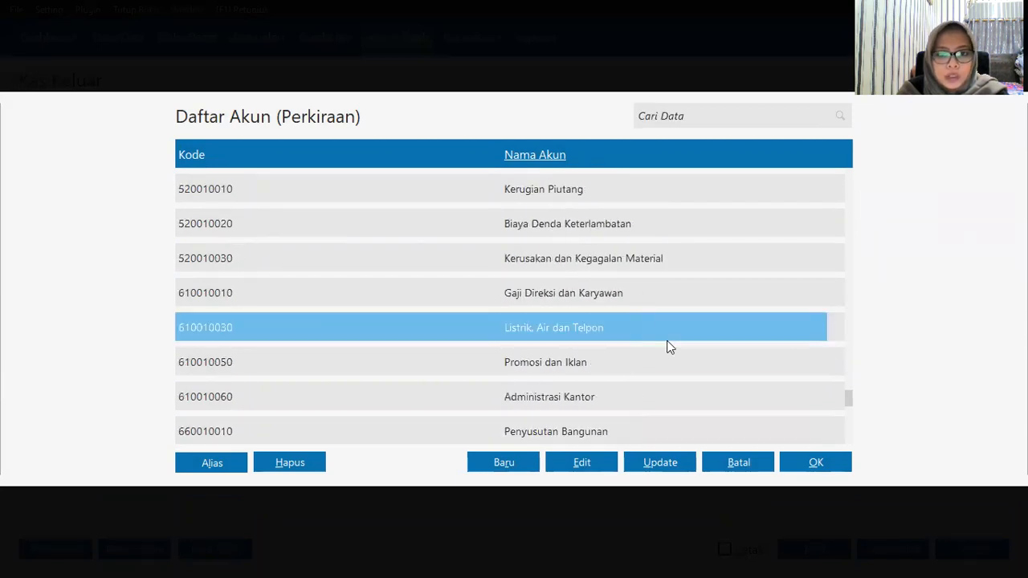
left_click(816, 471)
Step: Enter Rp 1,125,000 as the debit amount and save the cash payment
left_click(881, 330)
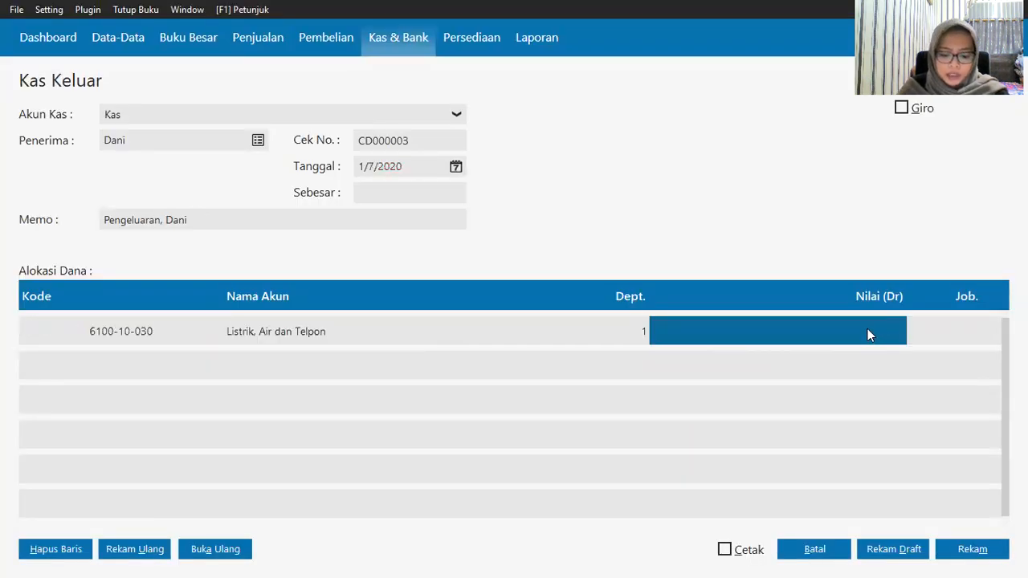
type("1")
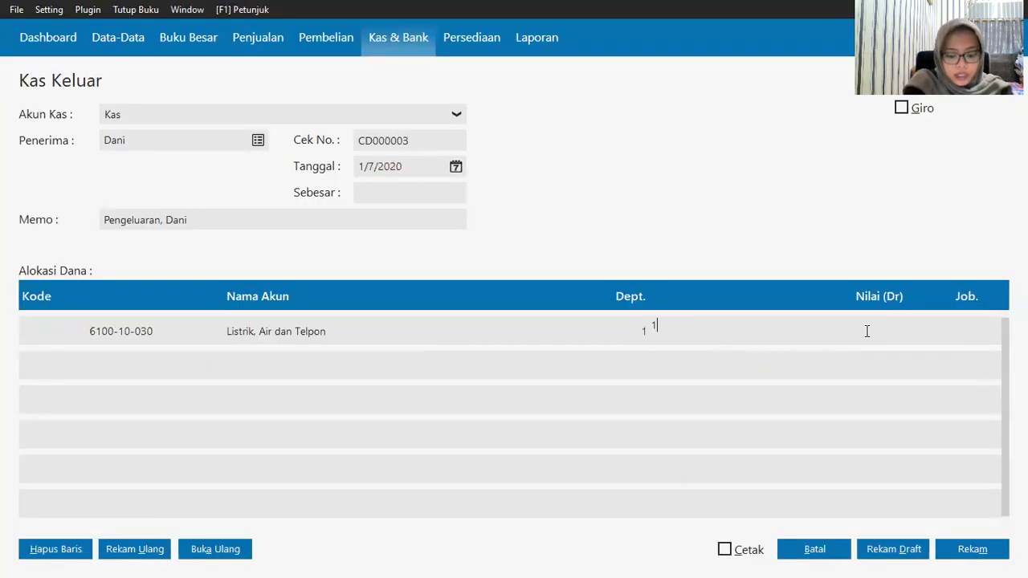
type("125000")
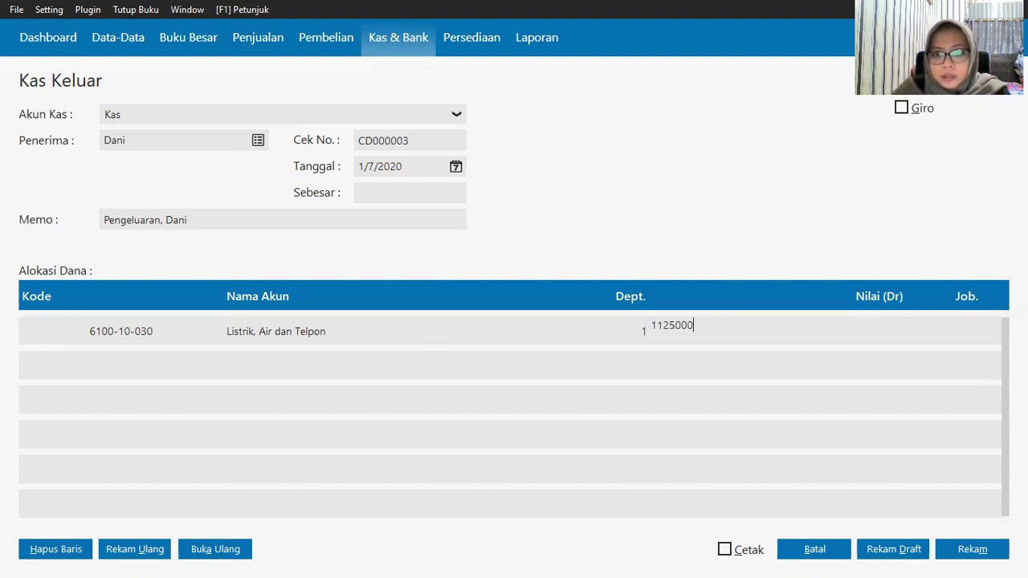
key("BackSpace")
key("BackSpace")
key("BackSpace")
key("BackSpace")
key("BackSpace")
key("BackSpace")
key("BackSpace")
type("12")
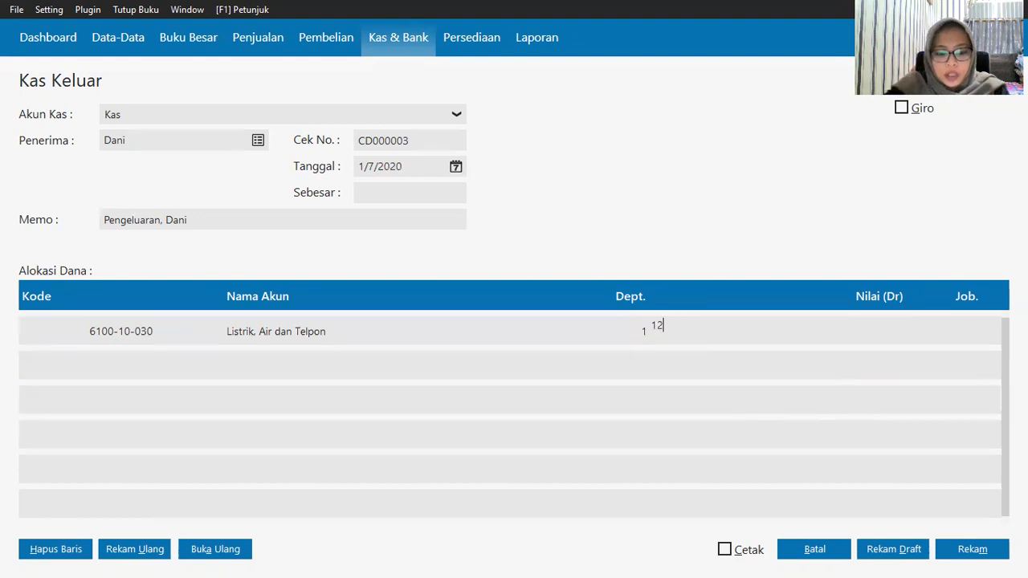
key("BackSpace")
type("125")
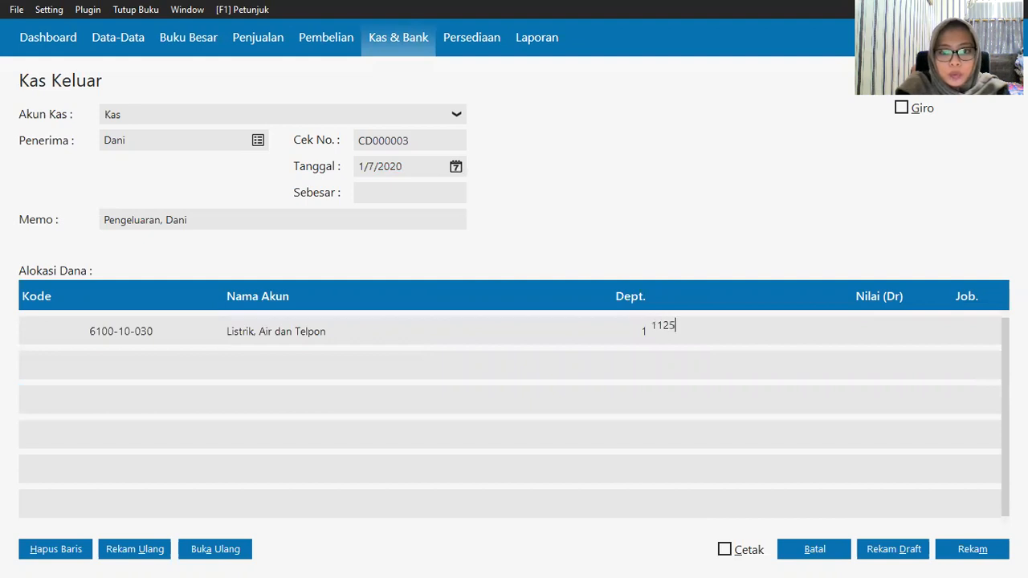
type("000")
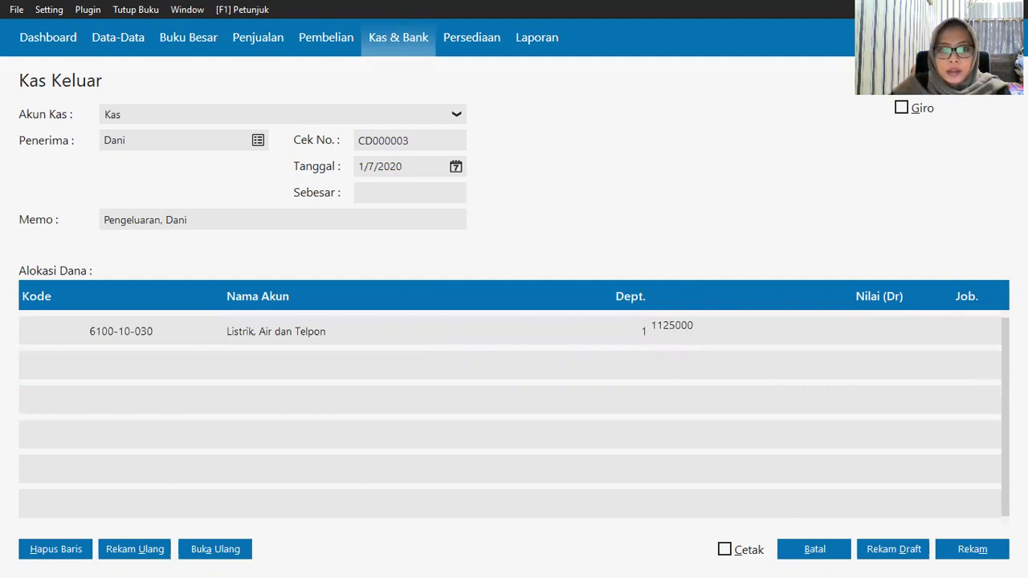
left_click(421, 191)
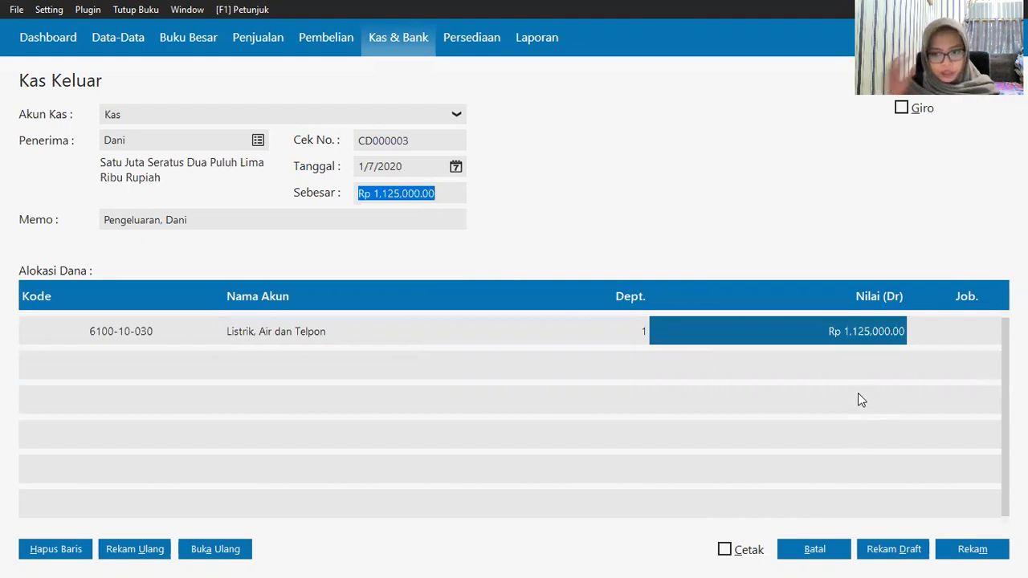
left_click(974, 552)
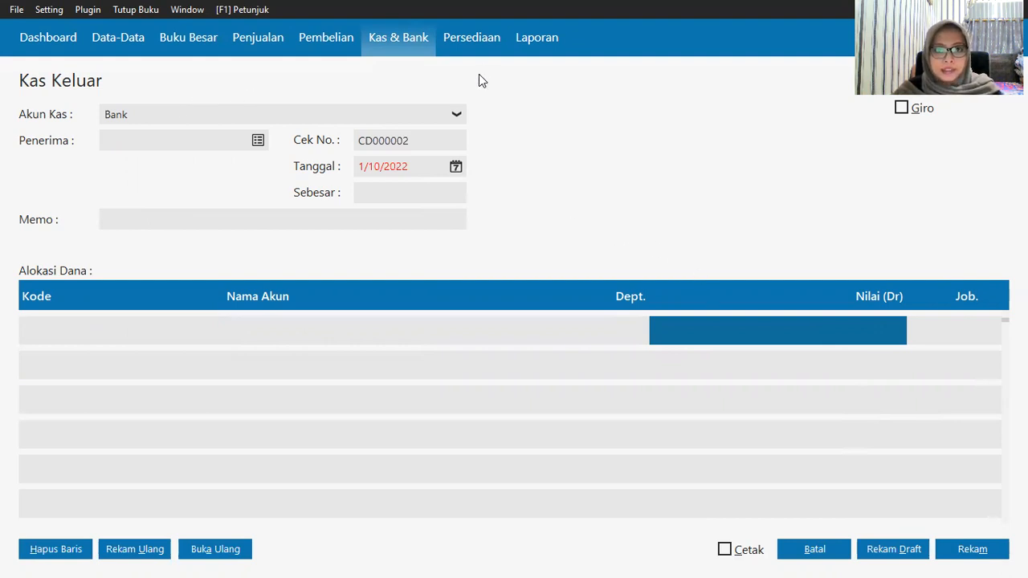
Step: Pay from the Kas account to an Others-type recipient
left_click(451, 117)
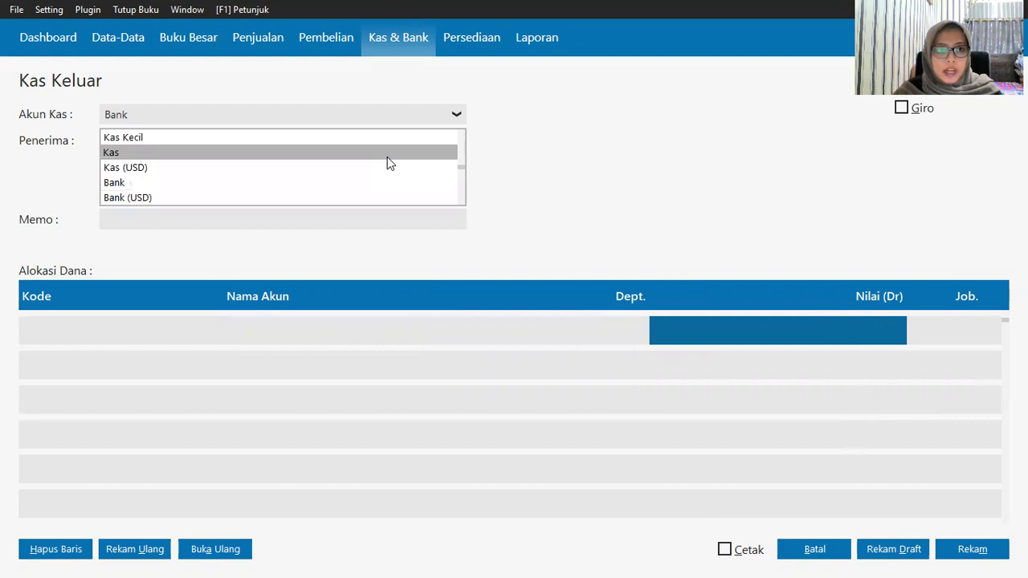
left_click(386, 154)
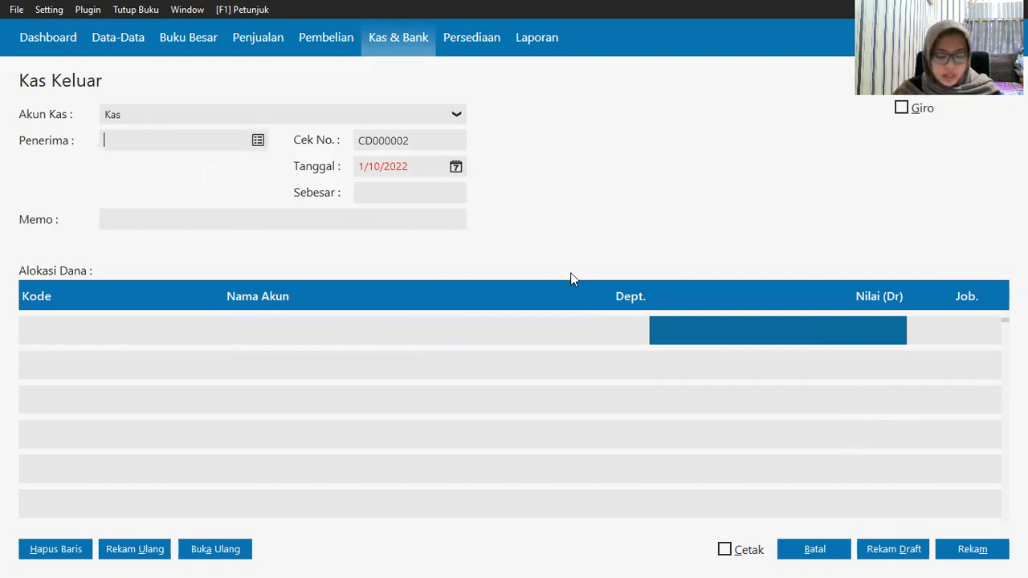
scroll(564, 317, "down", 7)
left_click(522, 427)
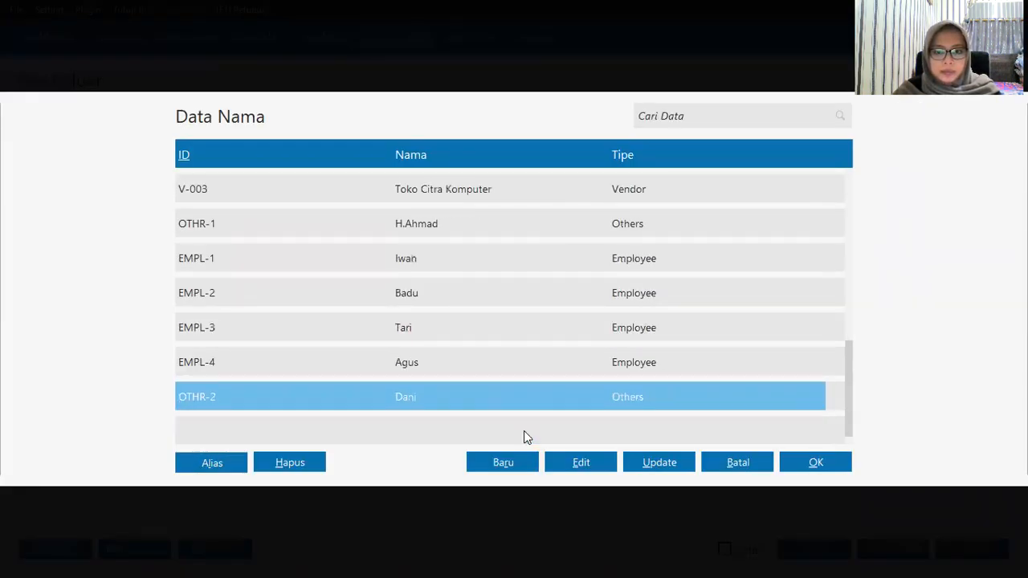
left_click(813, 463)
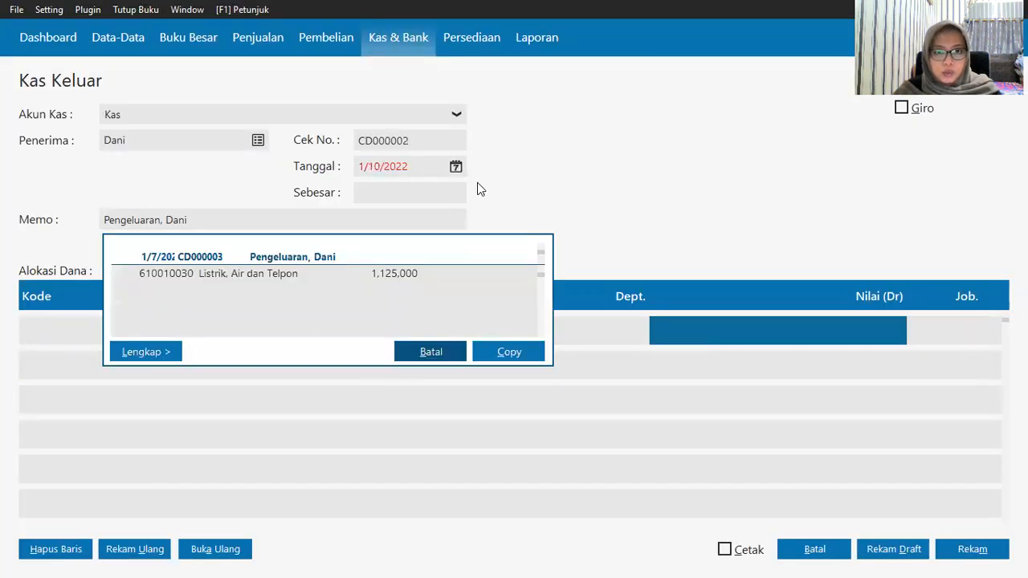
Step: Date the payment 7 January 2020 using the accounting-period start shortcut
left_click(456, 167)
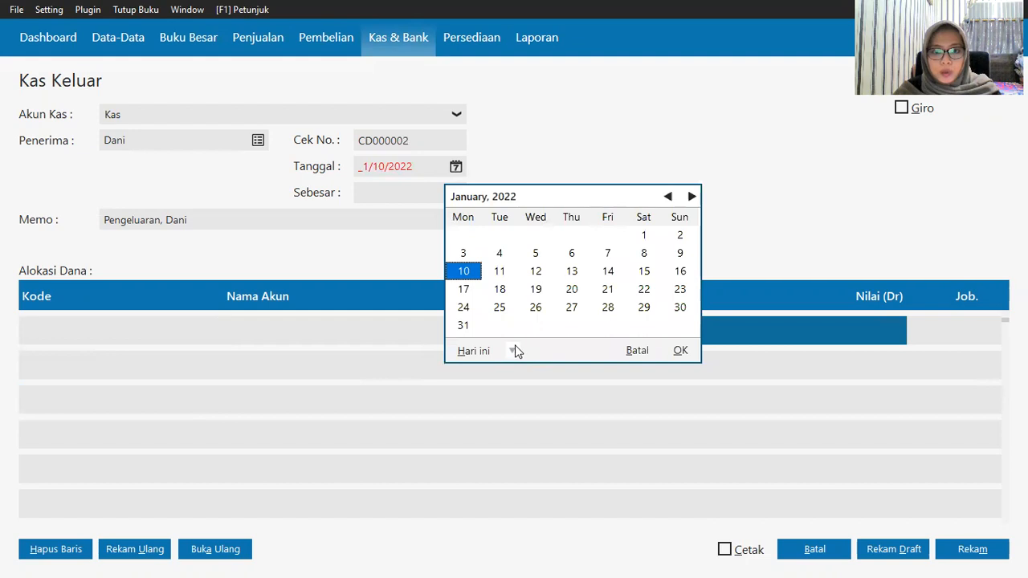
left_click(514, 351)
left_click(524, 479)
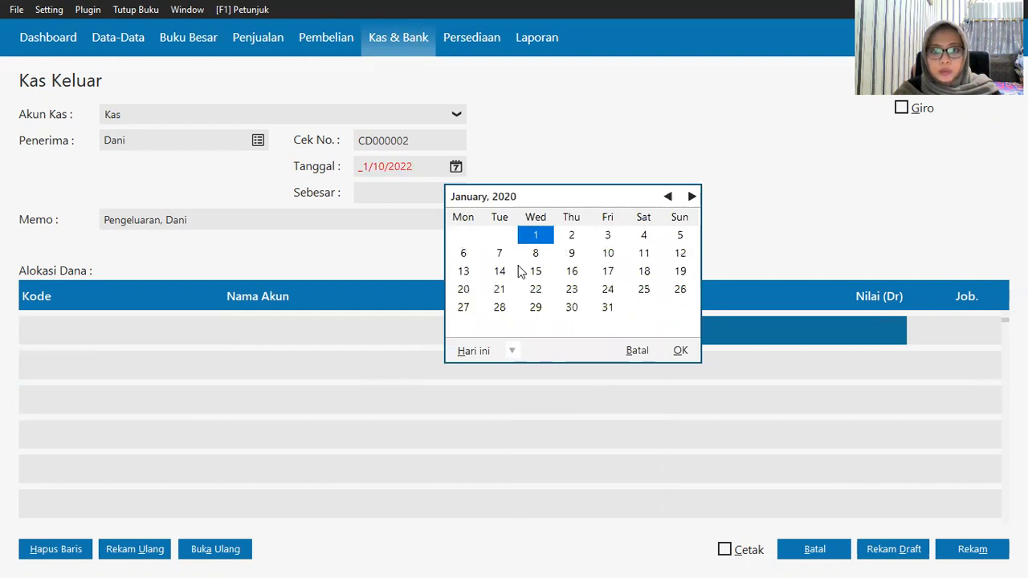
left_click(497, 253)
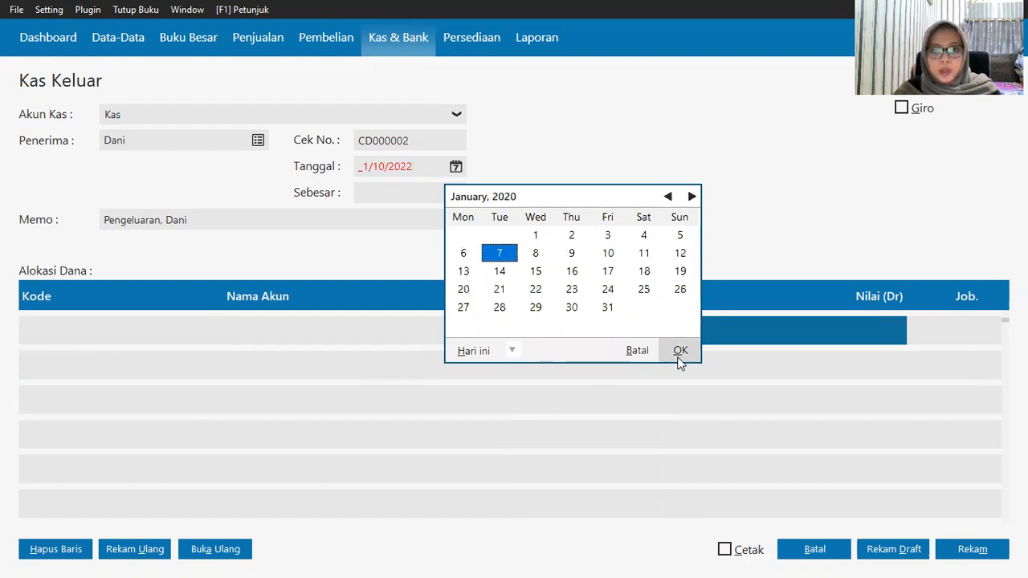
left_click(680, 354)
left_click(59, 334)
left_click(59, 334)
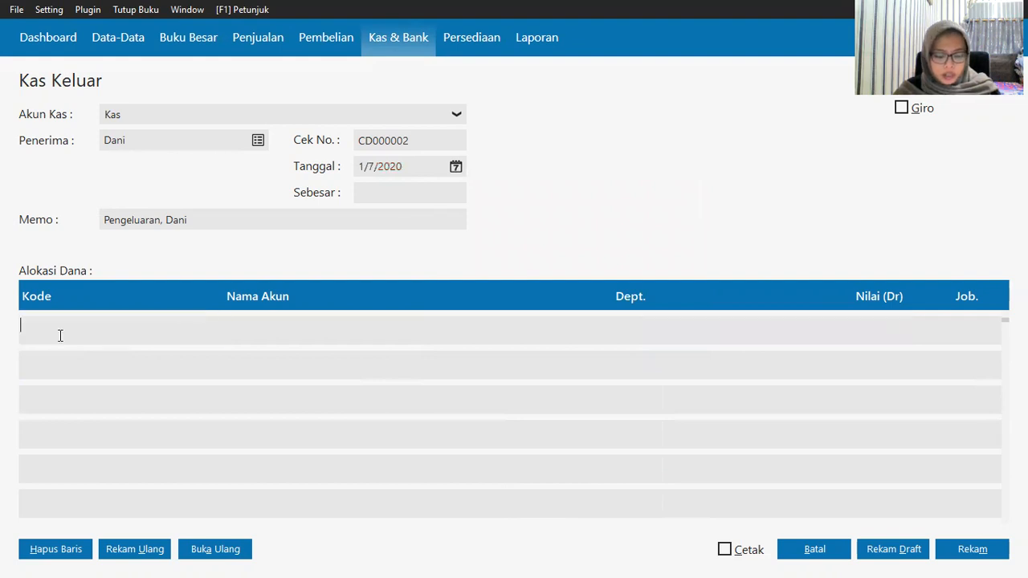
Step: From the account lookup, add Biaya Operasional account 6100-10-061 'Bensin, Parkir, Tol'
key("Return")
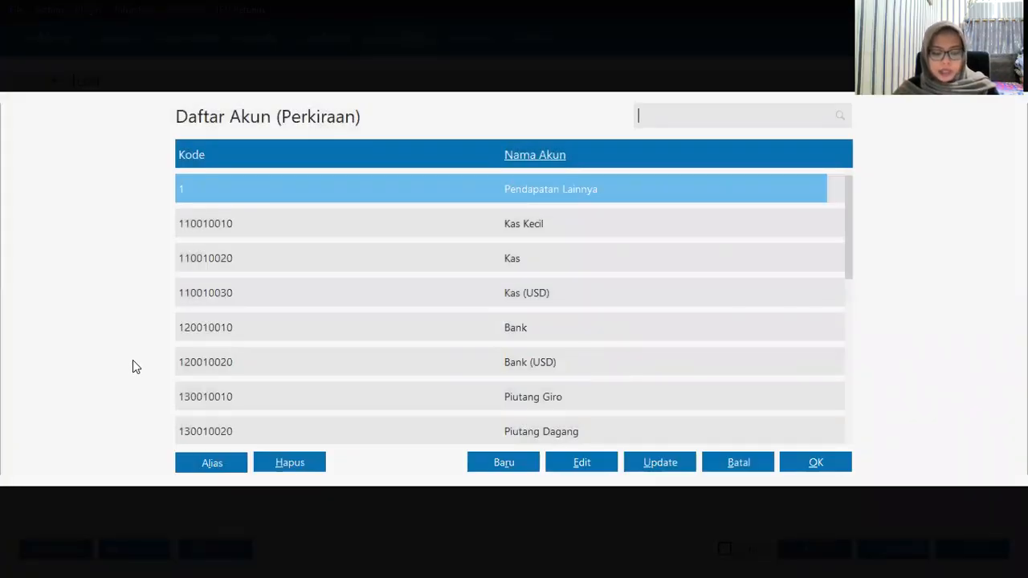
left_click(528, 374)
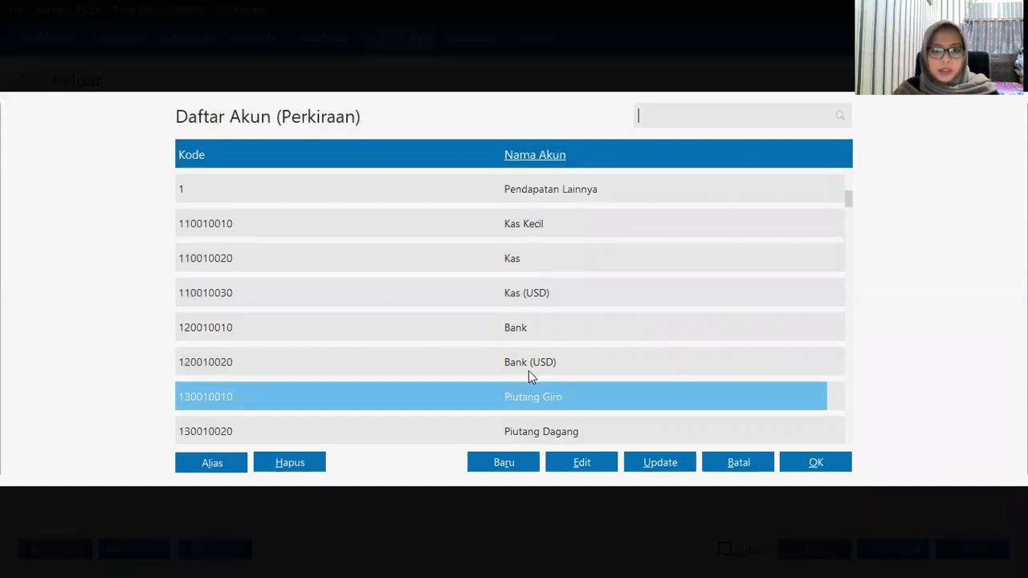
key("Down")
key("Down")
key("Down")
key("Down")
key("Down")
key("Down")
key("Down")
key("Down")
key("Down")
key("Down")
key("Down")
key("Down")
key("Down")
key("Down")
key("Down")
key("Down")
key("Down")
key("Down")
key("Down")
key("Down")
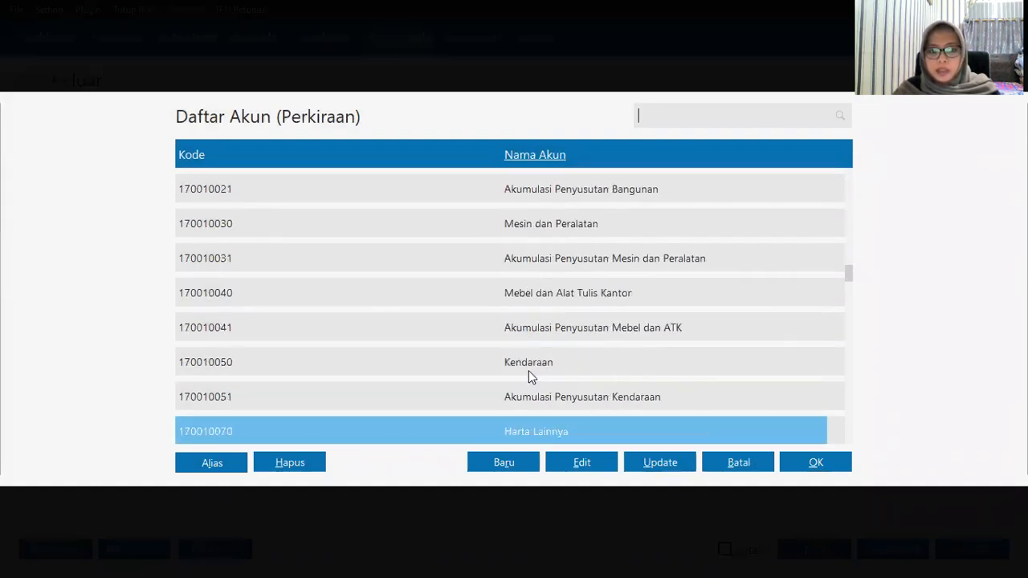
left_click(511, 469)
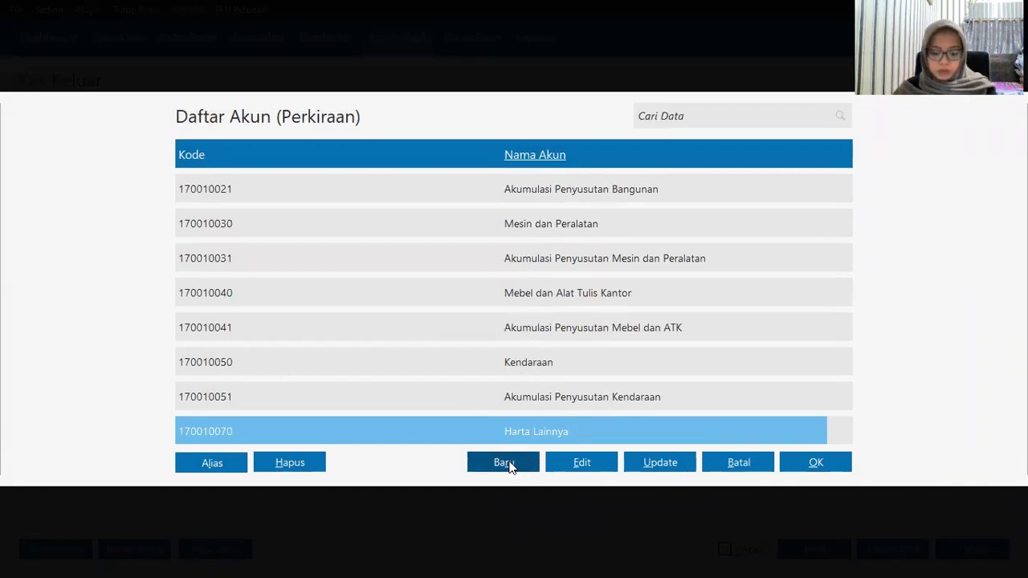
left_click(506, 464)
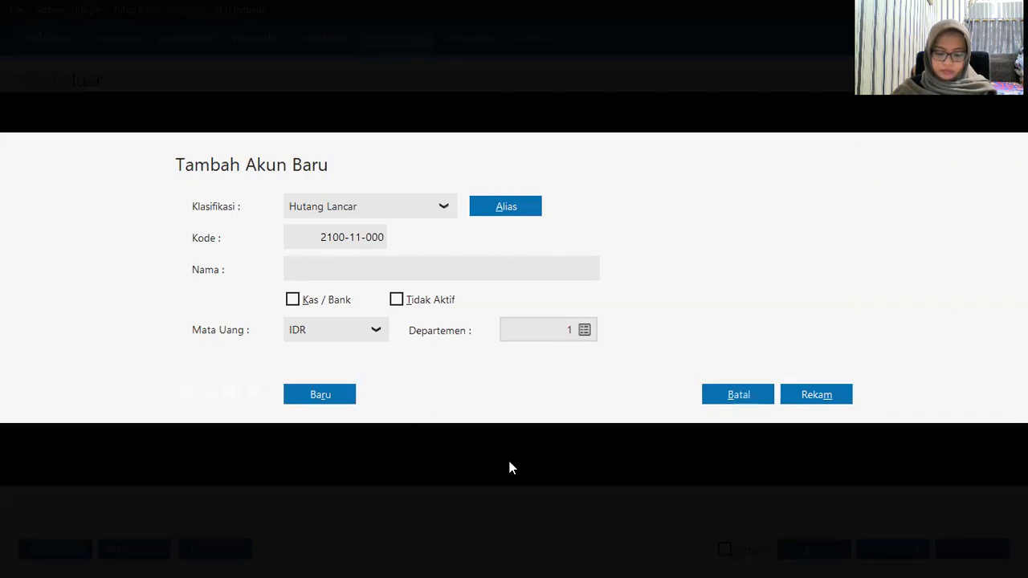
left_click(310, 212)
scroll(356, 325, "down", 2)
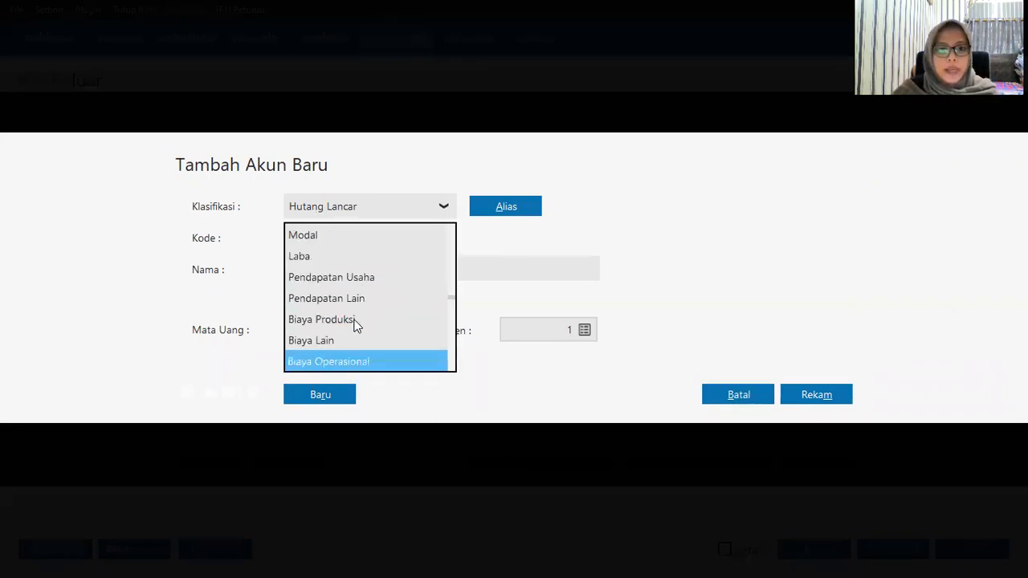
left_click(356, 363)
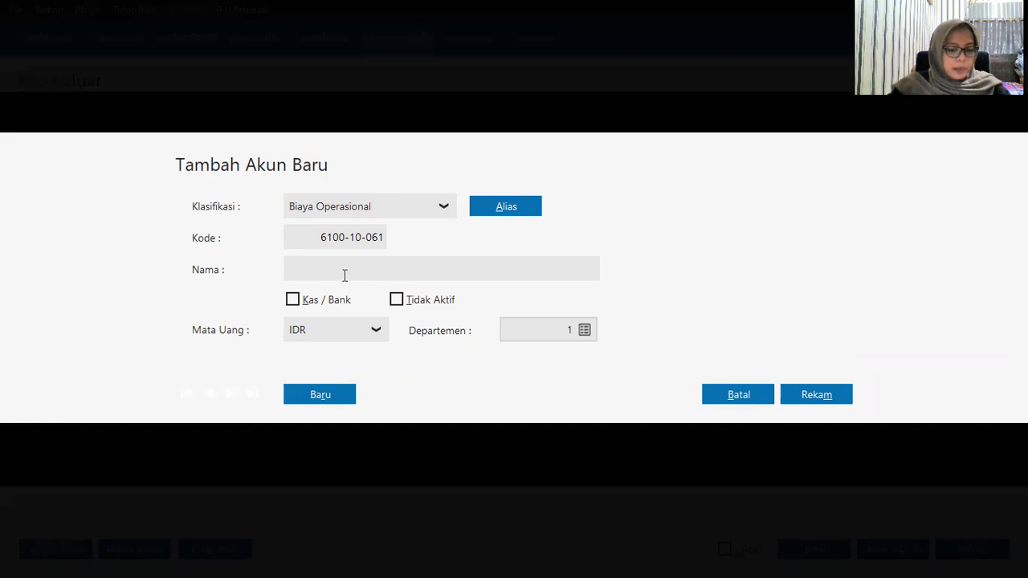
type("Ben")
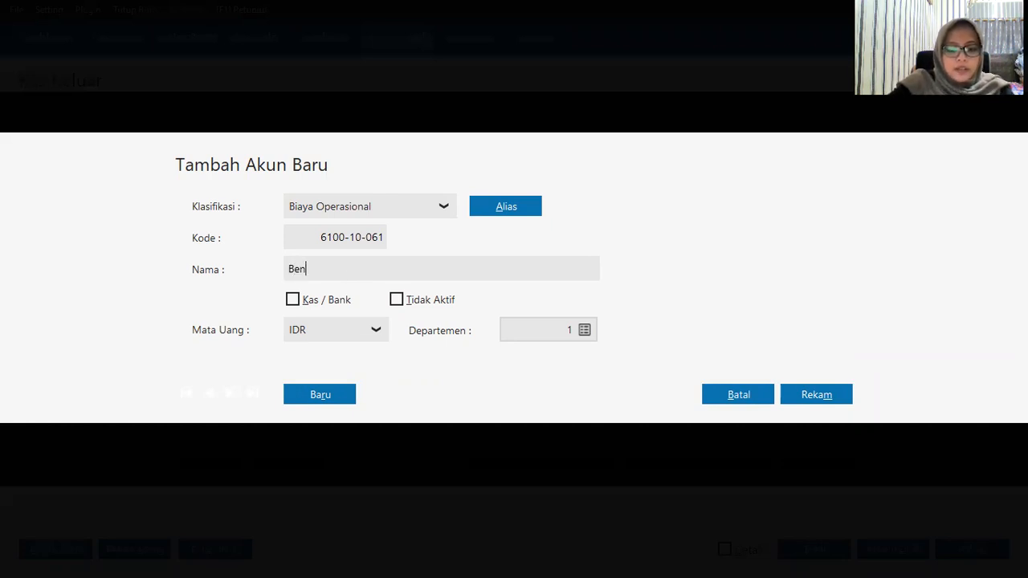
type("sin,")
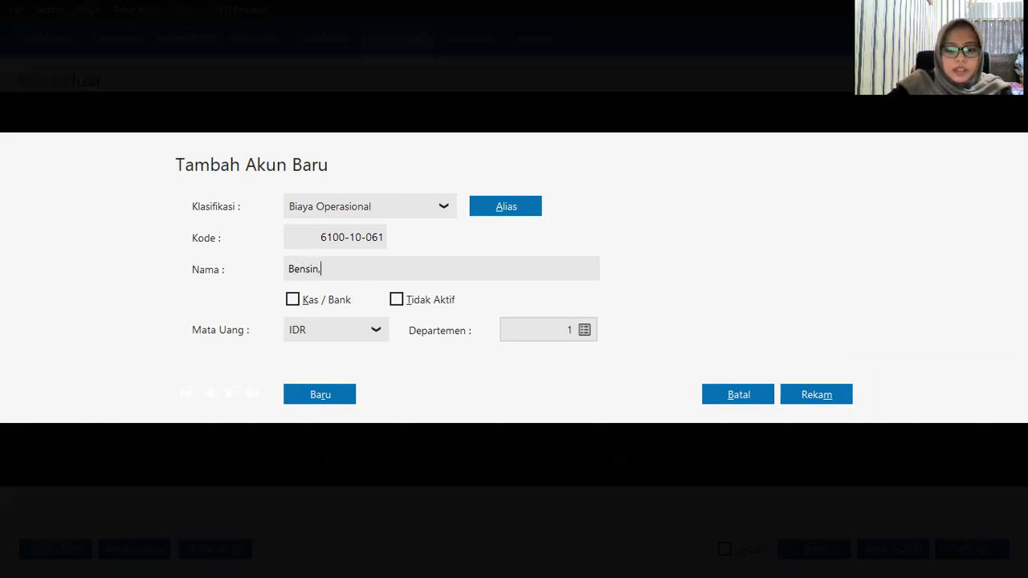
type(" Parkir")
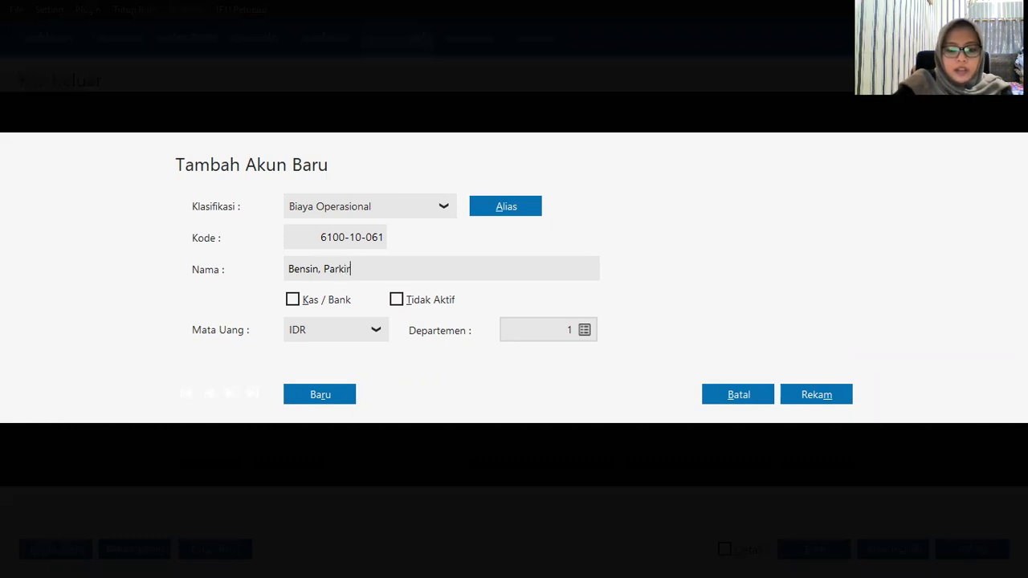
type(",")
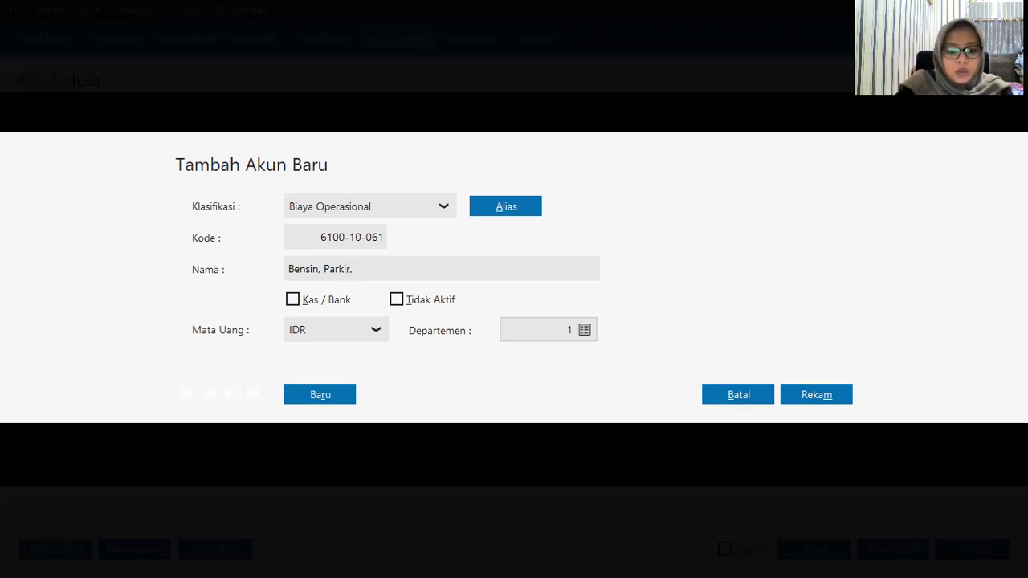
type(" Tol")
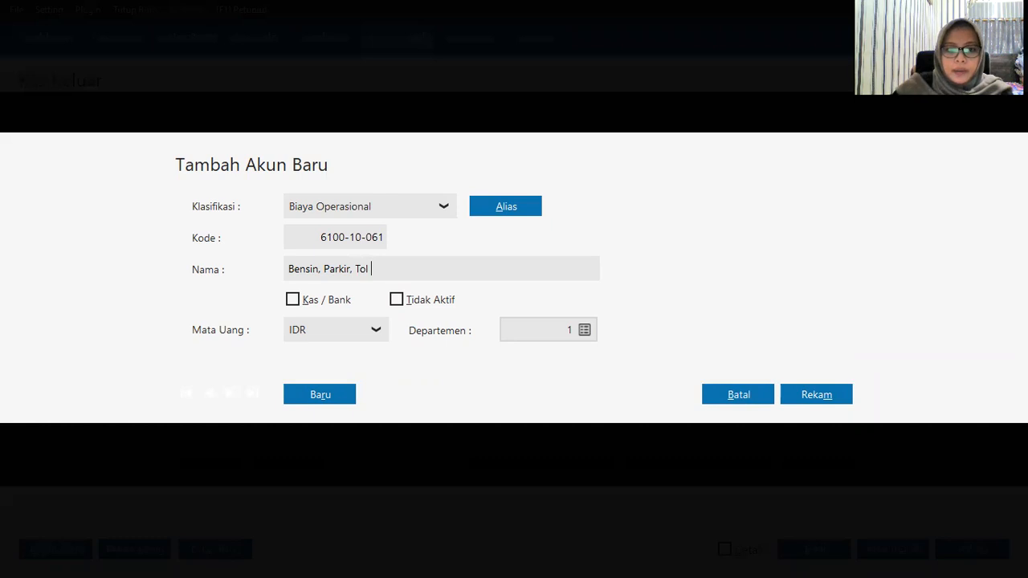
left_click(828, 392)
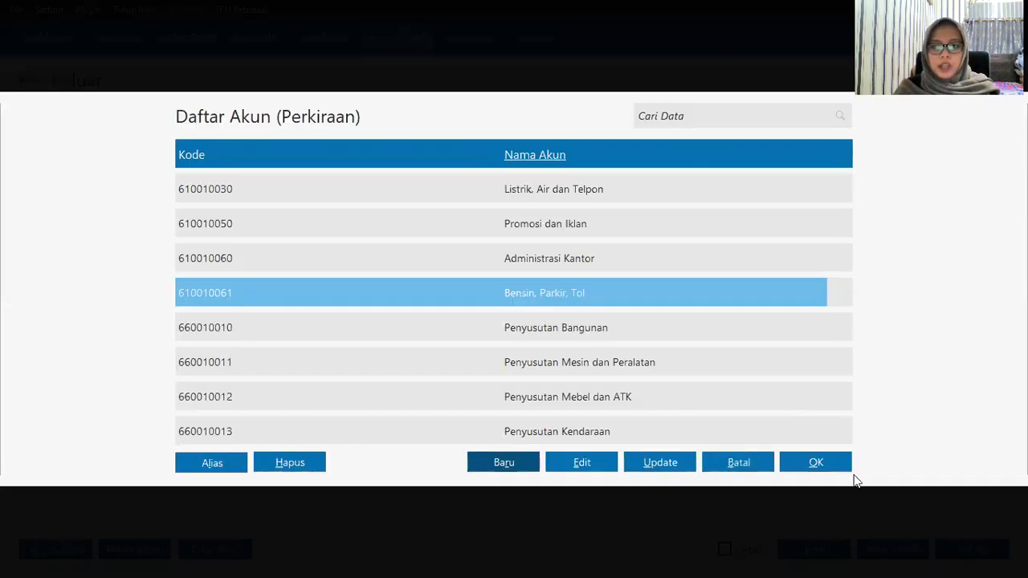
Step: Put Bensin, Parkir, Tol on the allocation line with a Rp 25,000 debit and record it
left_click(816, 463)
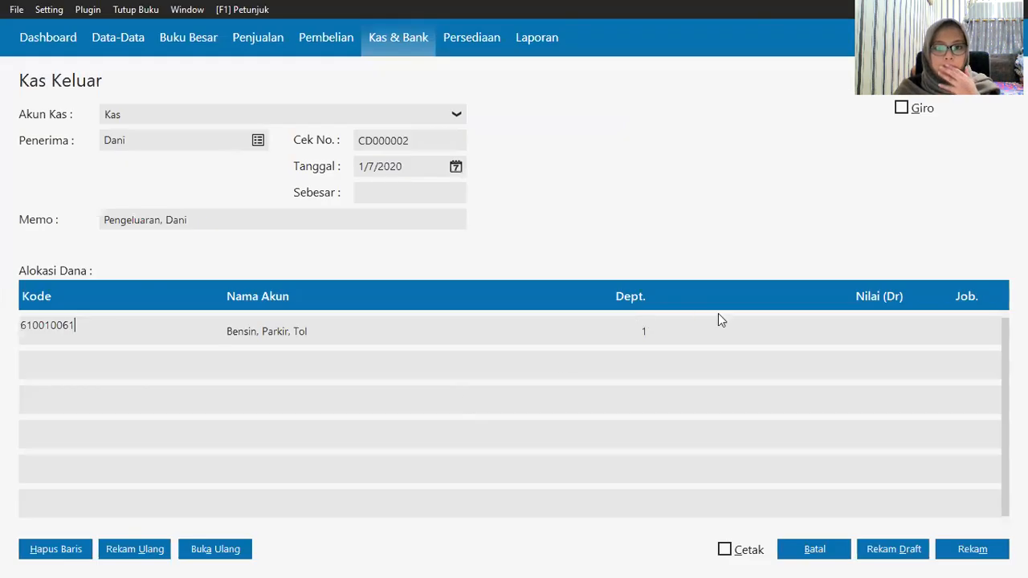
left_click(883, 342)
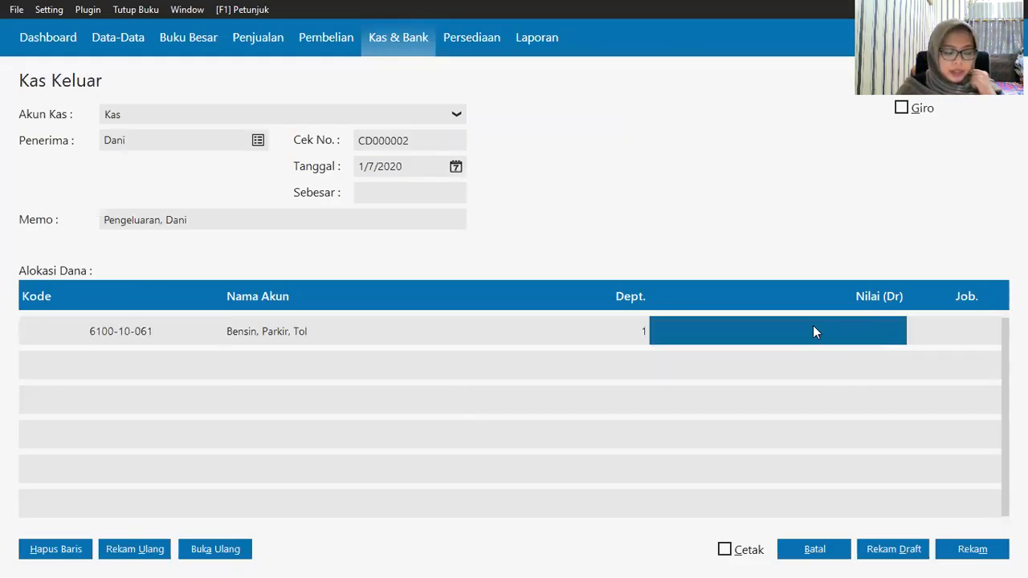
type("5000")
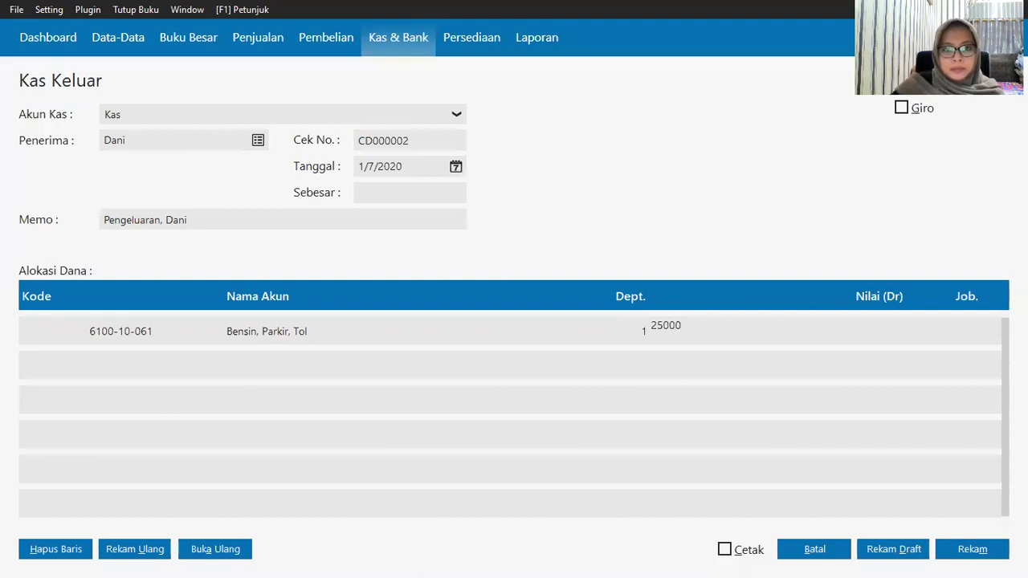
left_click(411, 196)
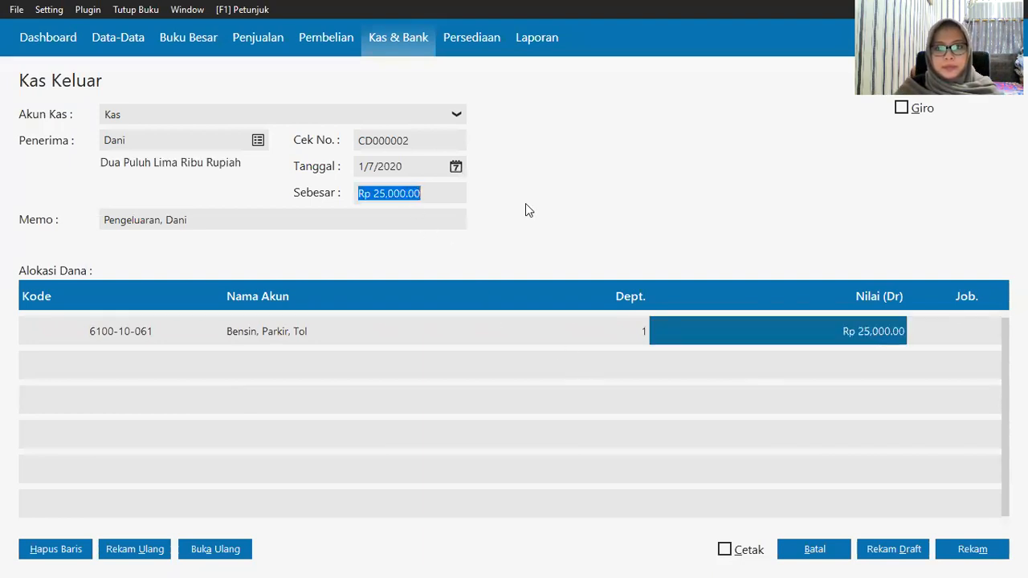
left_click(987, 552)
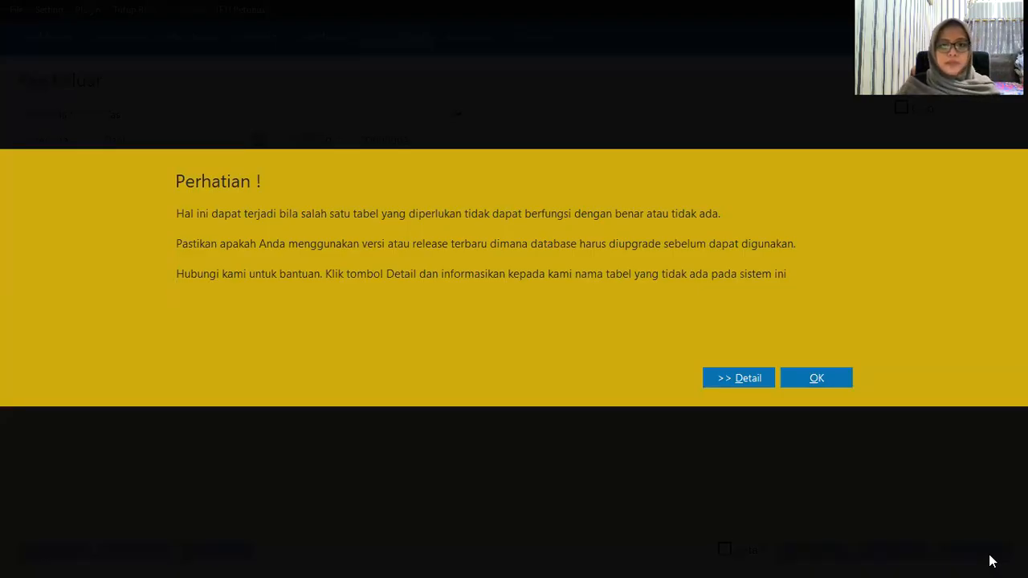
Step: Dismiss the Perhatian error and go back to the Kas & Bank overview
left_click(800, 373)
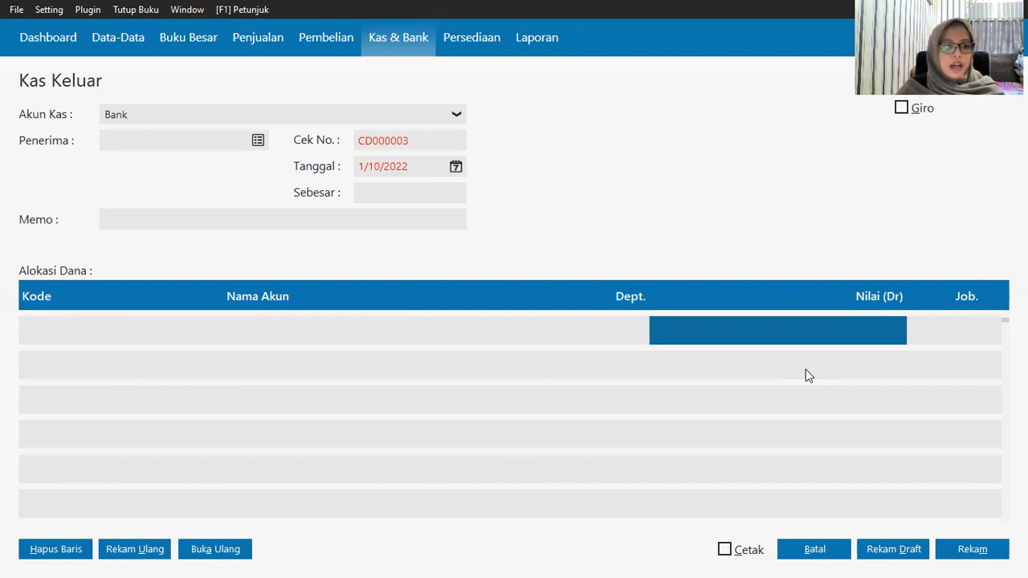
left_click(406, 40)
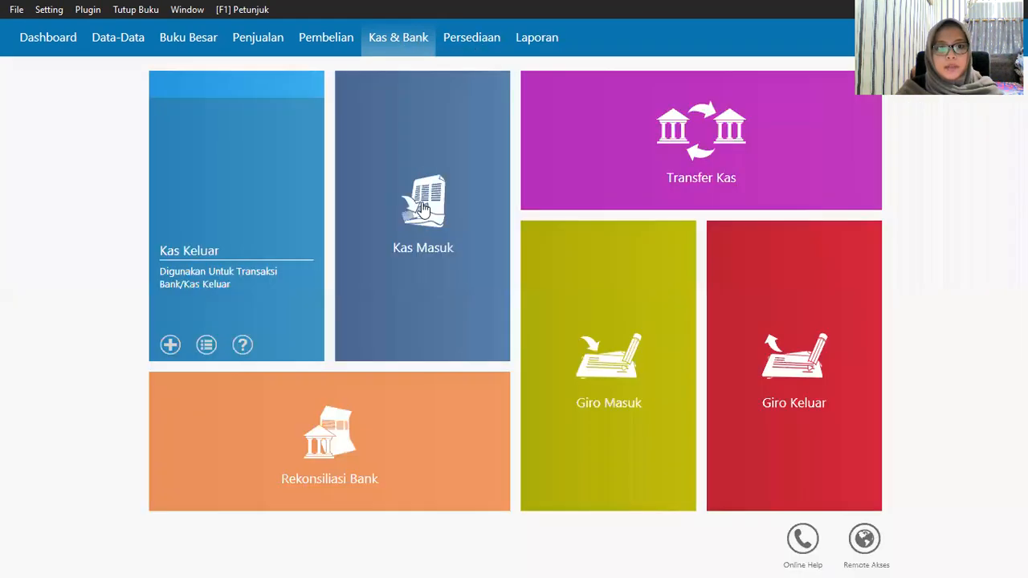
left_click(172, 341)
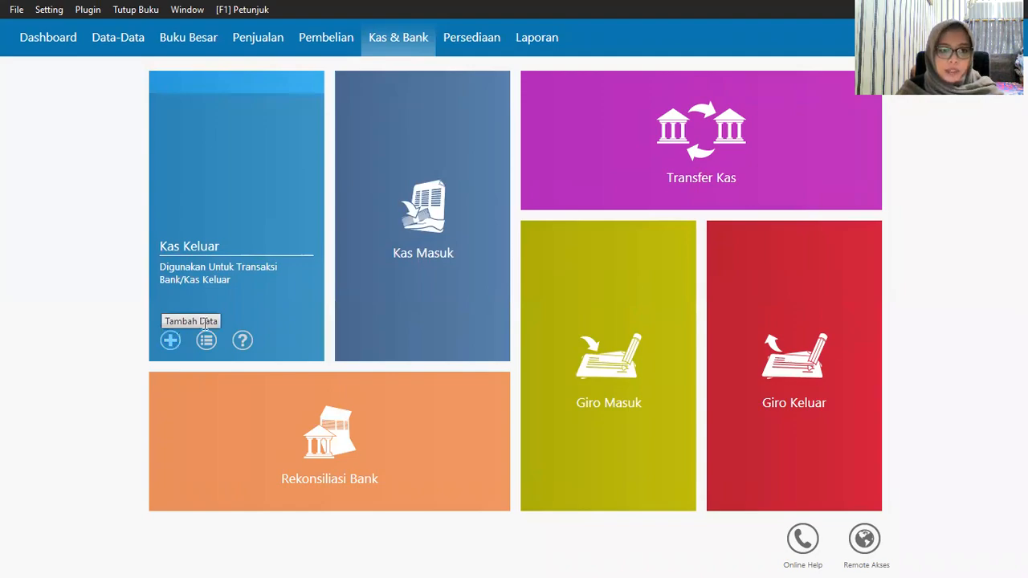
Step: Open a new Kas Keluar payment drawn from the Kas account
left_click(836, 399)
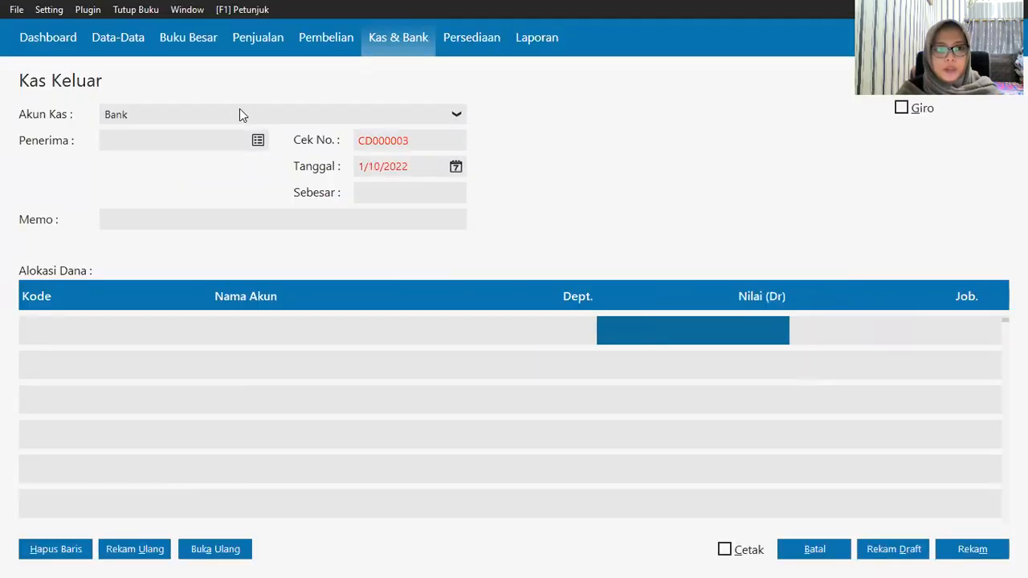
left_click(231, 112)
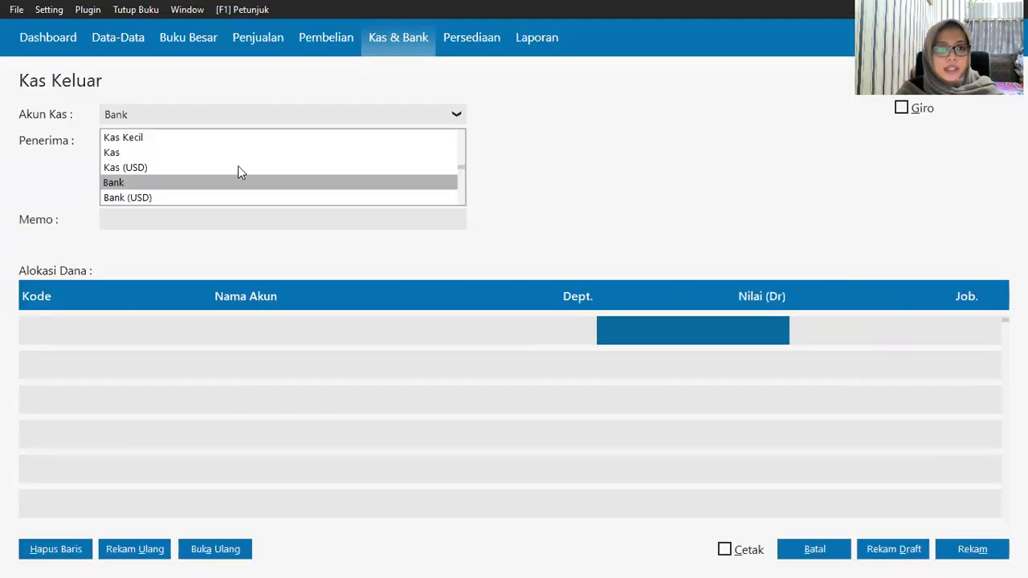
left_click(227, 151)
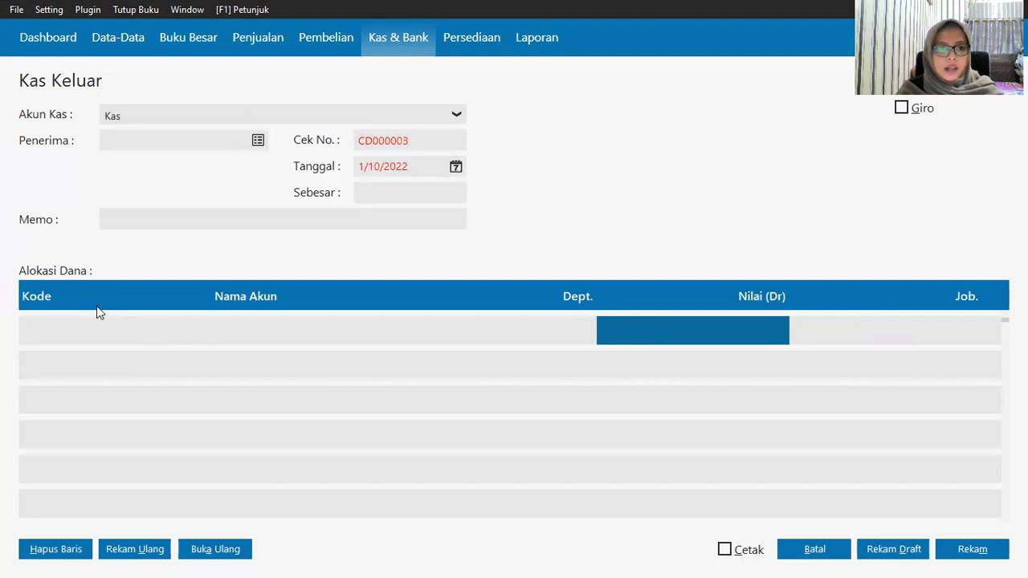
Step: Date the payment 8 January 2020 using the accounting-period start shortcut
left_click(455, 167)
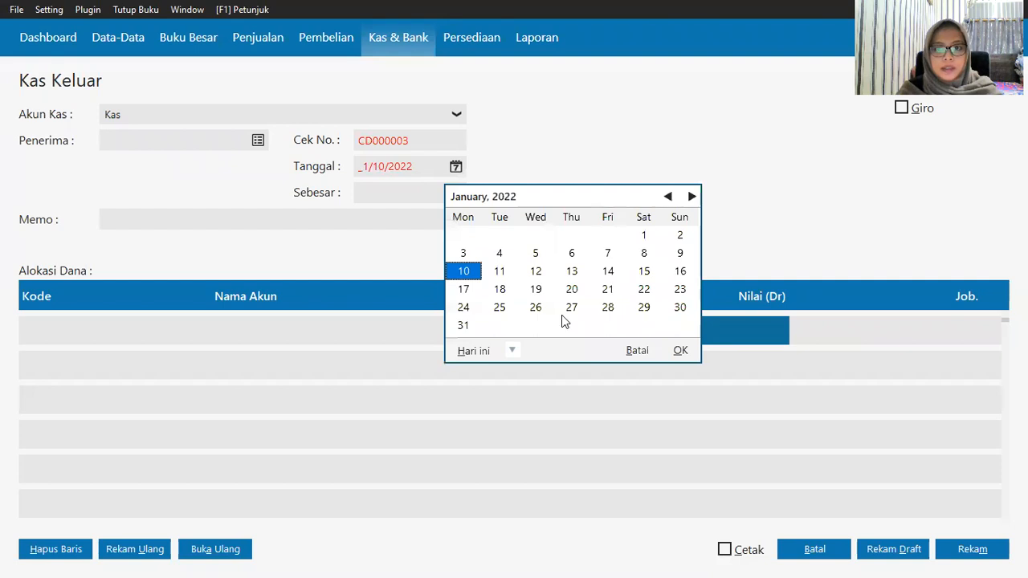
left_click(513, 353)
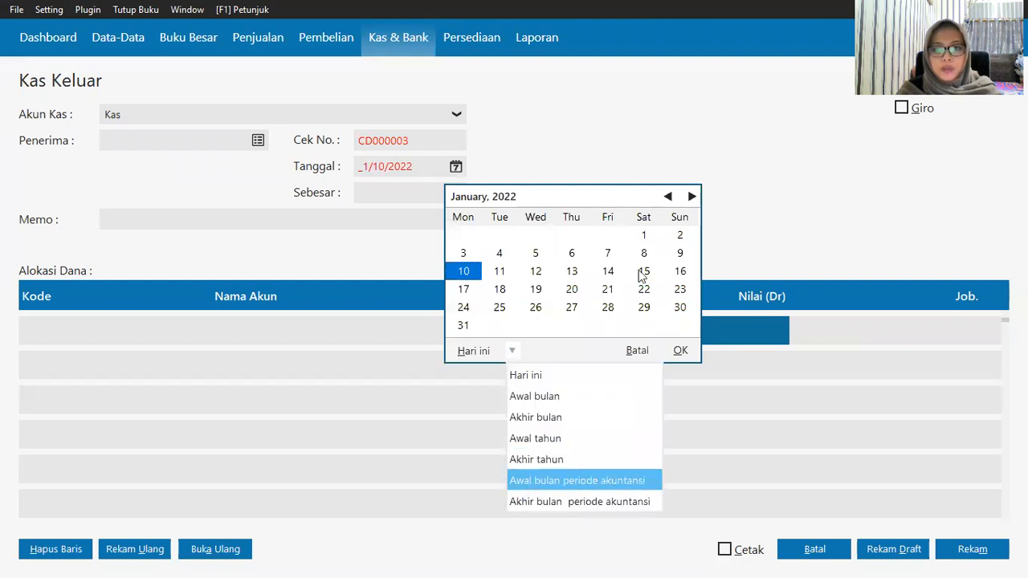
left_click(523, 482)
left_click(536, 253)
left_click(681, 350)
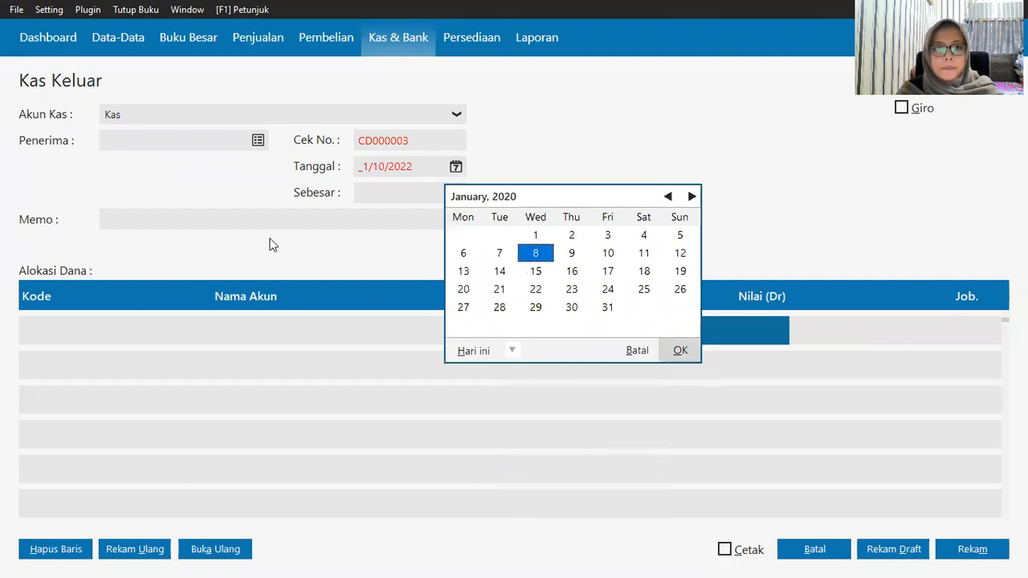
left_click(56, 331)
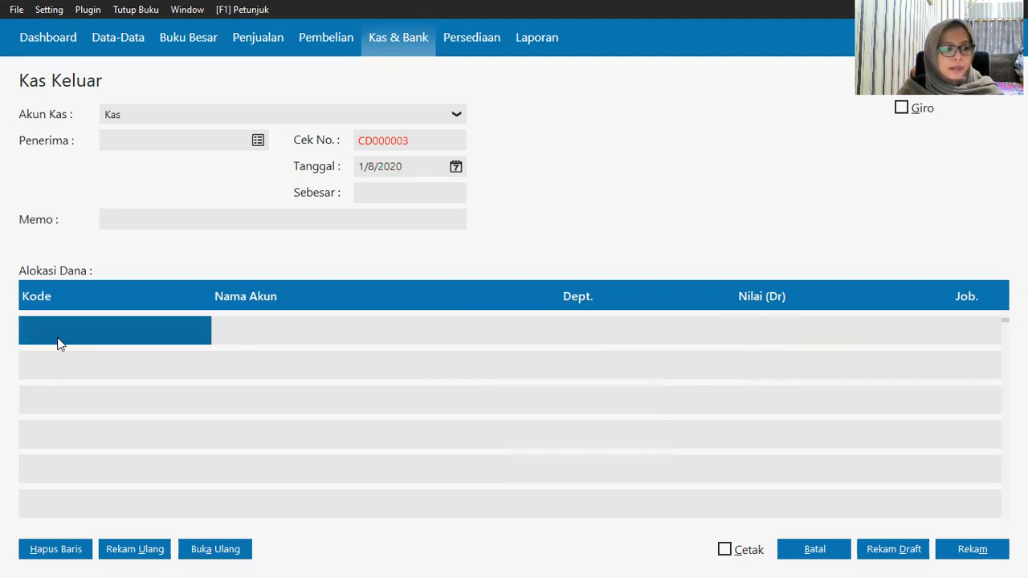
left_click(58, 341)
Step: Scroll through the Daftar Akun chart of accounts, then pick an account near the top and close the list
double_click(122, 339)
scroll(506, 310, "down", 2)
scroll(506, 310, "down", 7)
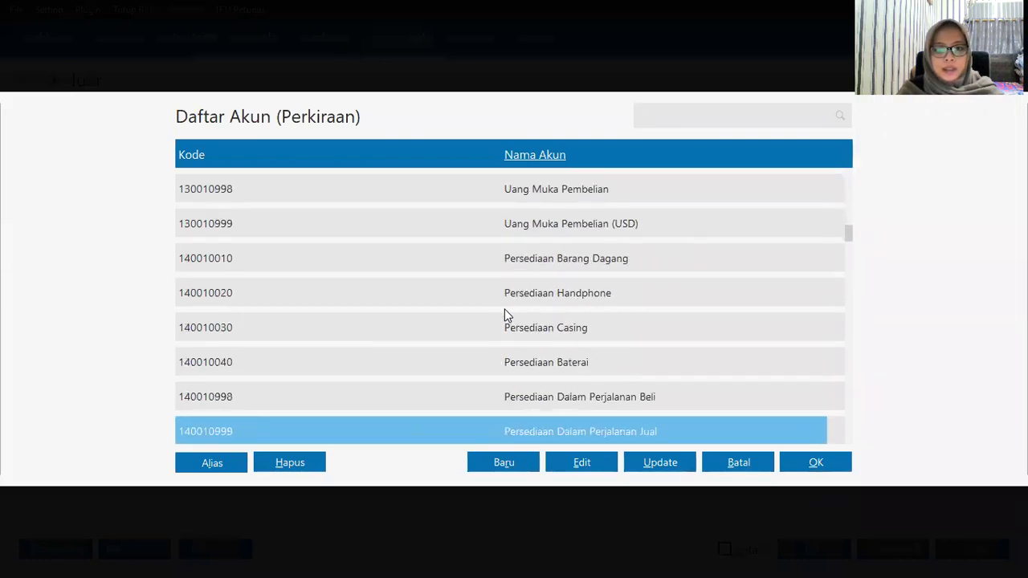
scroll(506, 315, "down", 8)
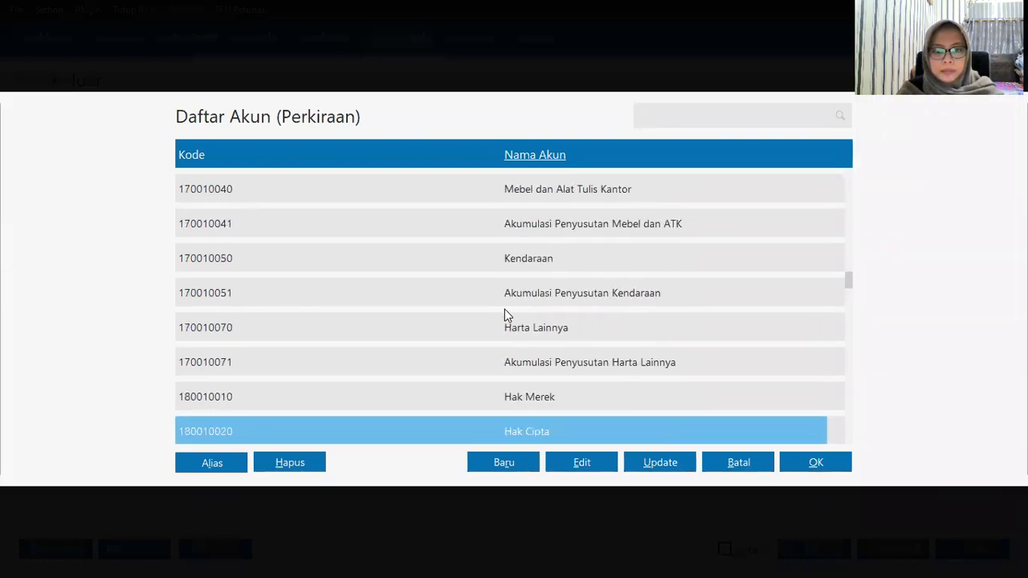
scroll(506, 313, "down", 10)
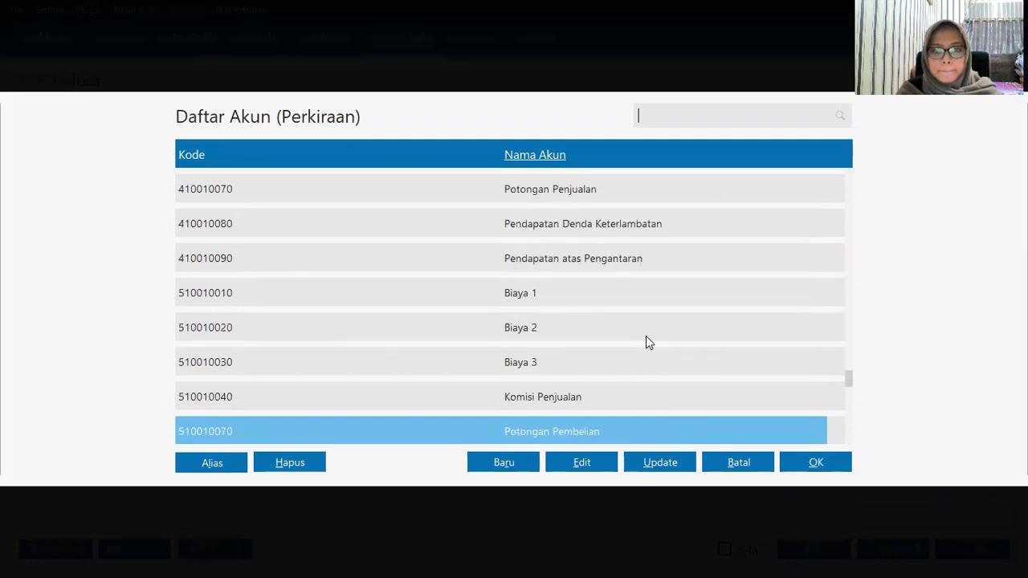
scroll(646, 338, "down", 6)
scroll(644, 344, "down", 15)
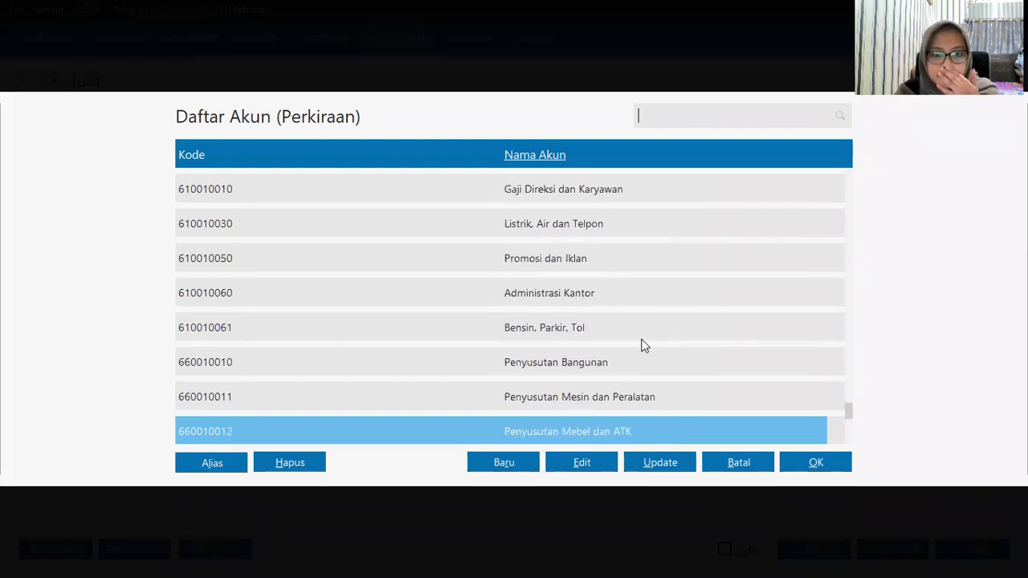
scroll(630, 348, "up", 11)
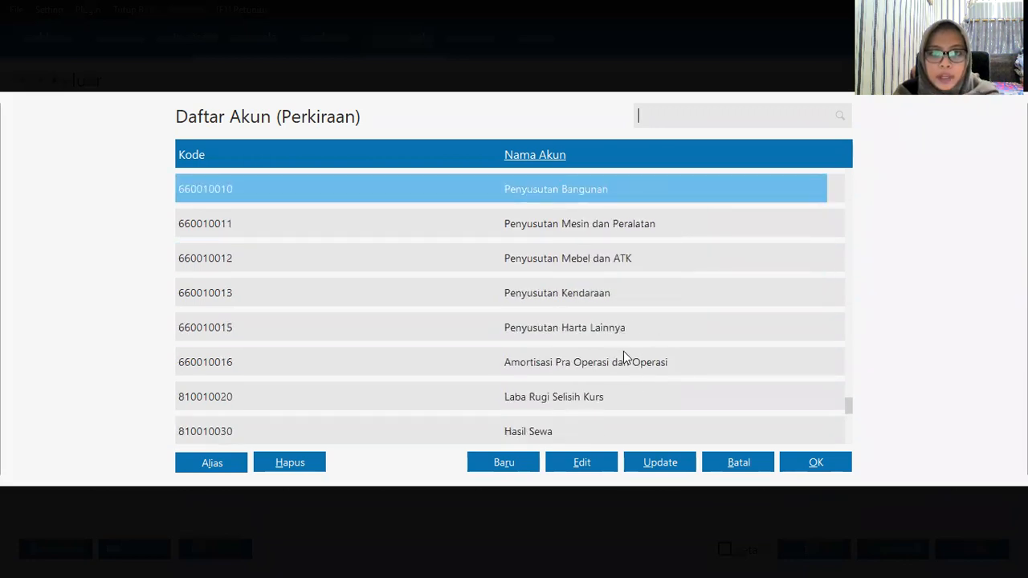
scroll(623, 353, "up", 8)
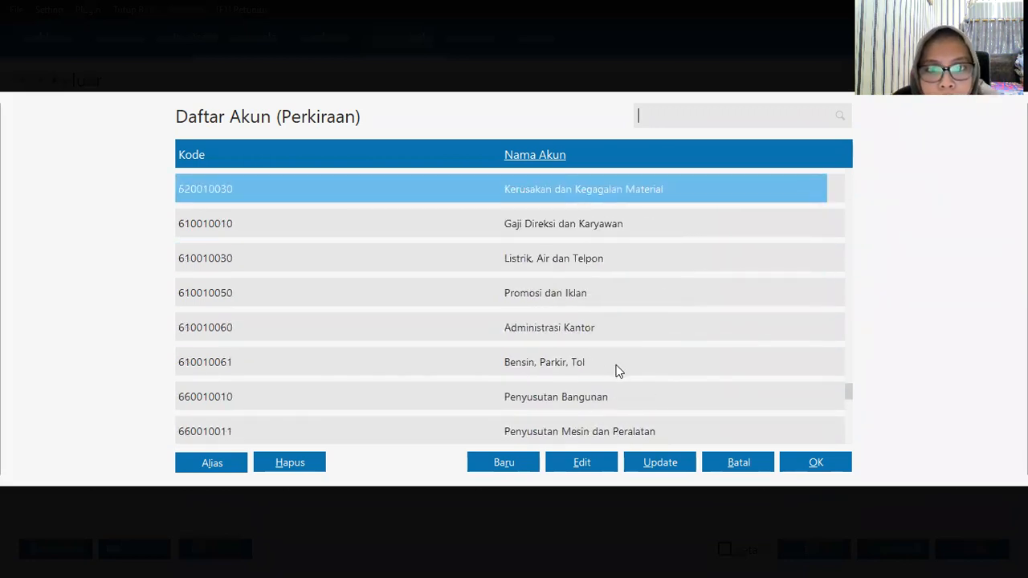
scroll(615, 368, "up", 5)
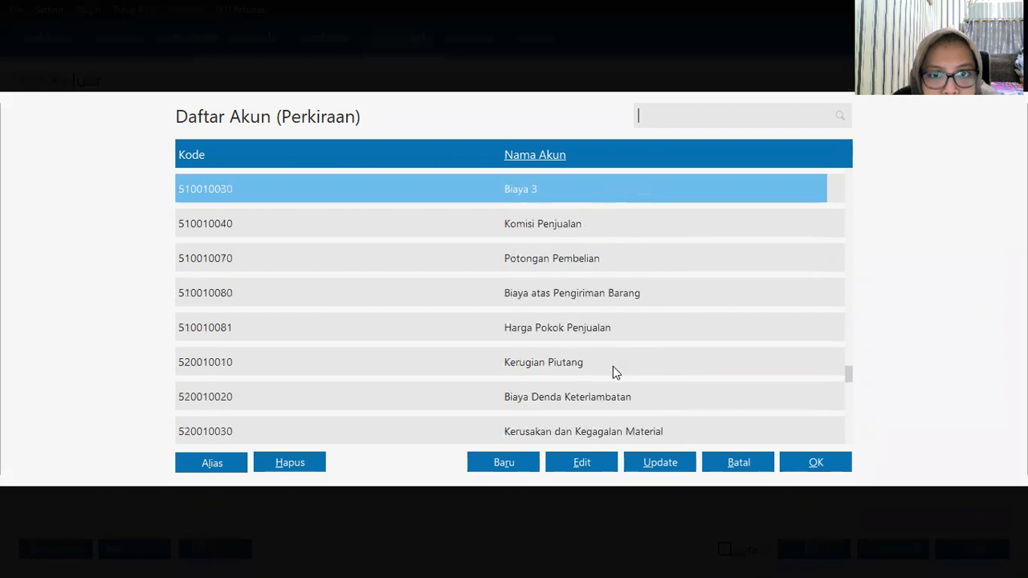
scroll(614, 368, "up", 6)
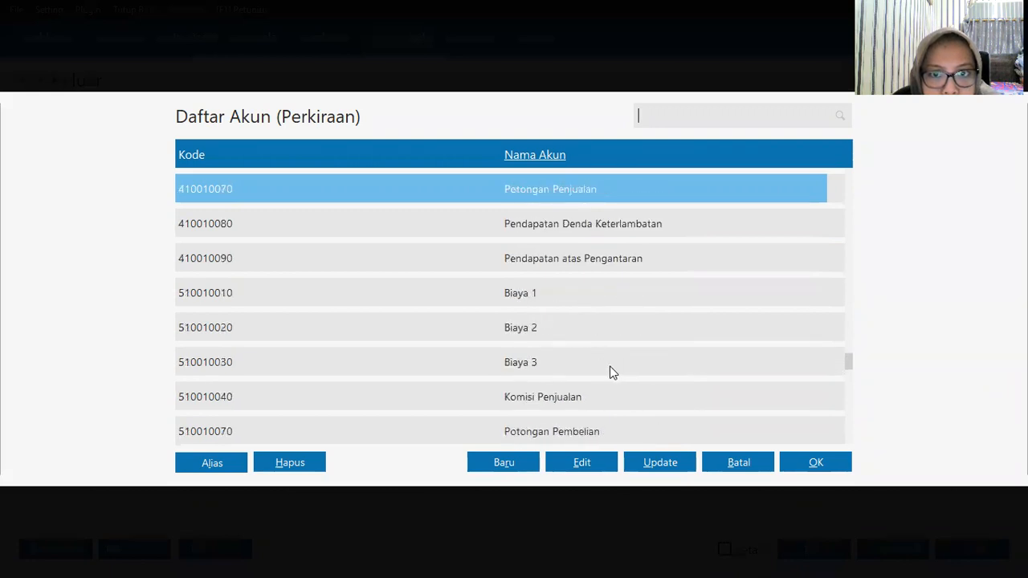
scroll(572, 269, "up", 6)
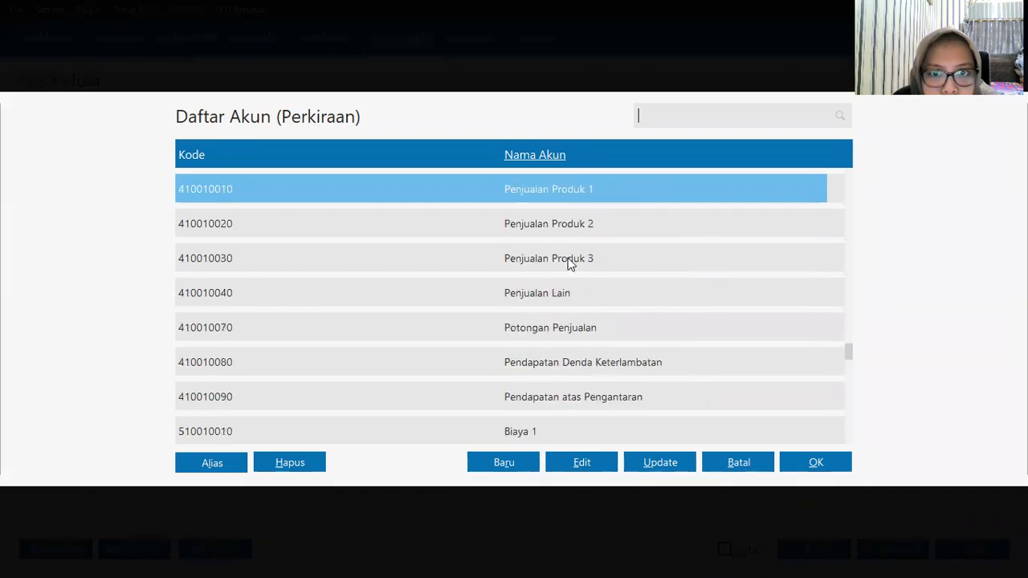
scroll(569, 265, "up", 8)
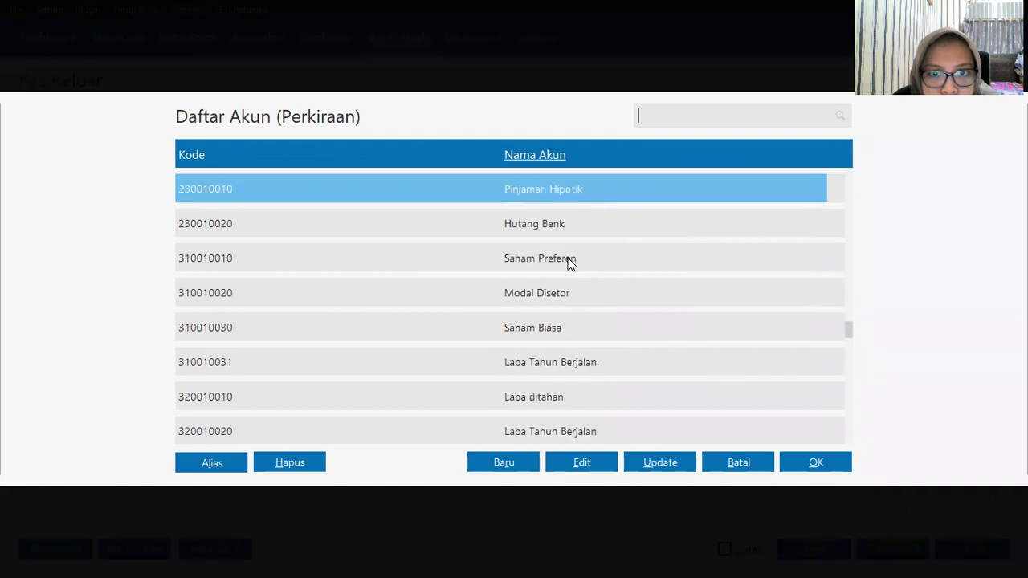
scroll(568, 261, "up", 7)
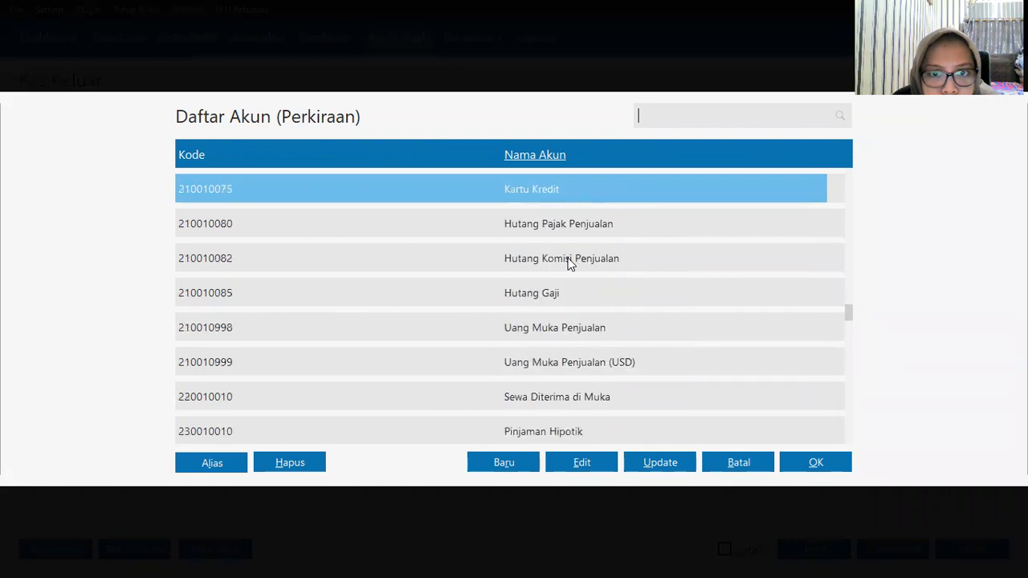
scroll(566, 258, "up", 11)
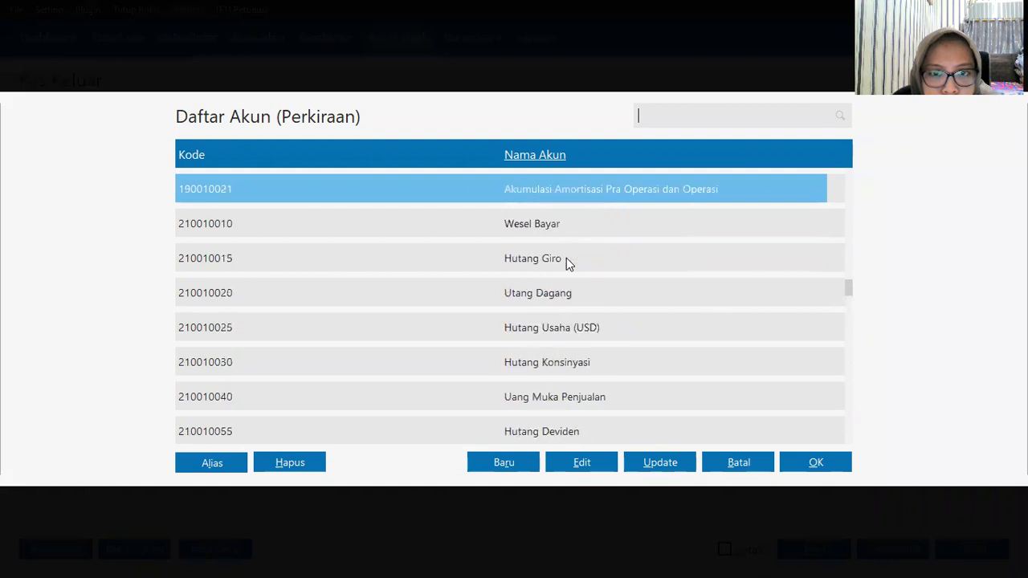
scroll(567, 258, "up", 8)
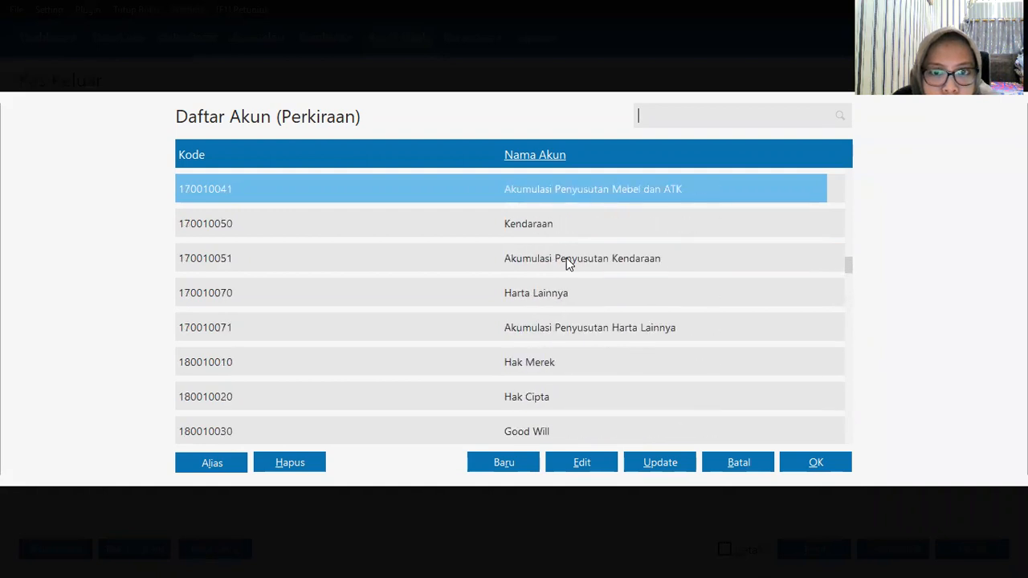
scroll(564, 258, "up", 8)
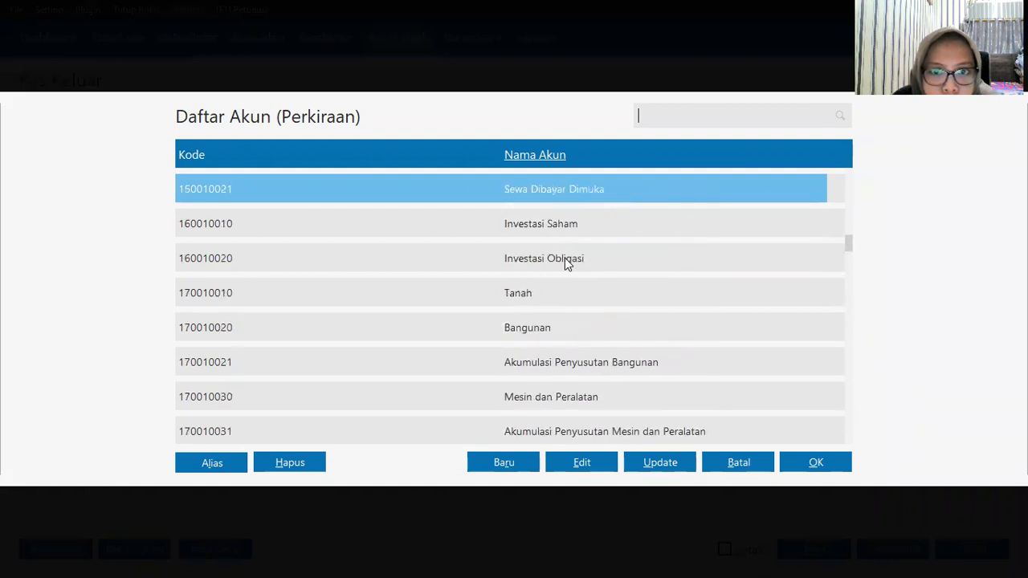
scroll(566, 262, "up", 11)
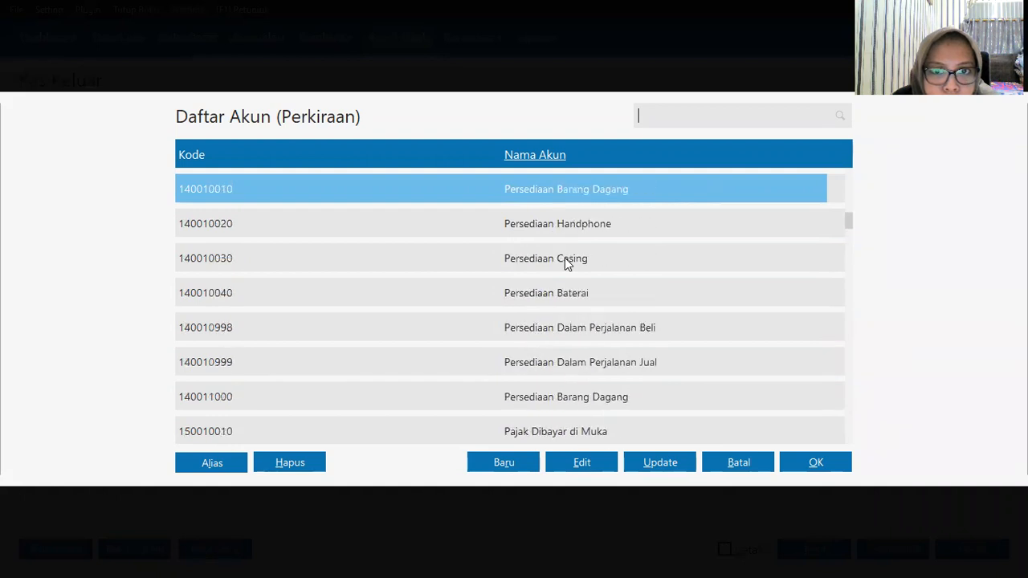
scroll(565, 258, "up", 10)
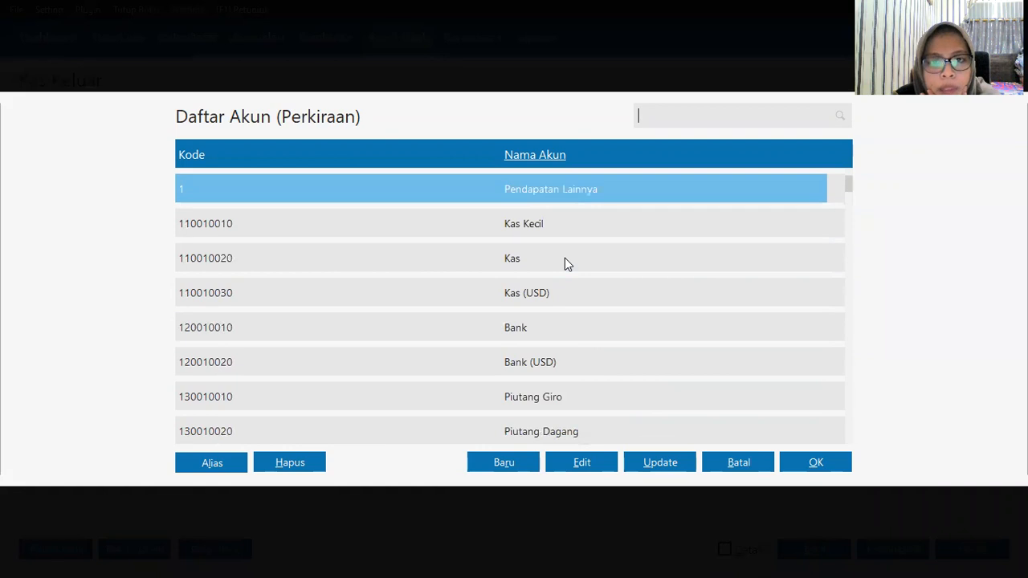
left_click(531, 196)
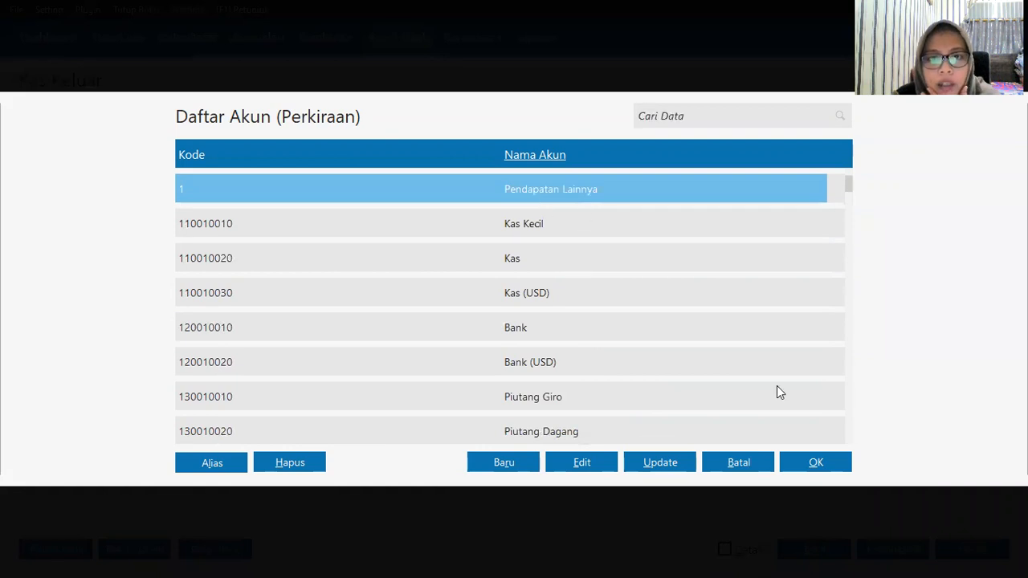
left_click(813, 462)
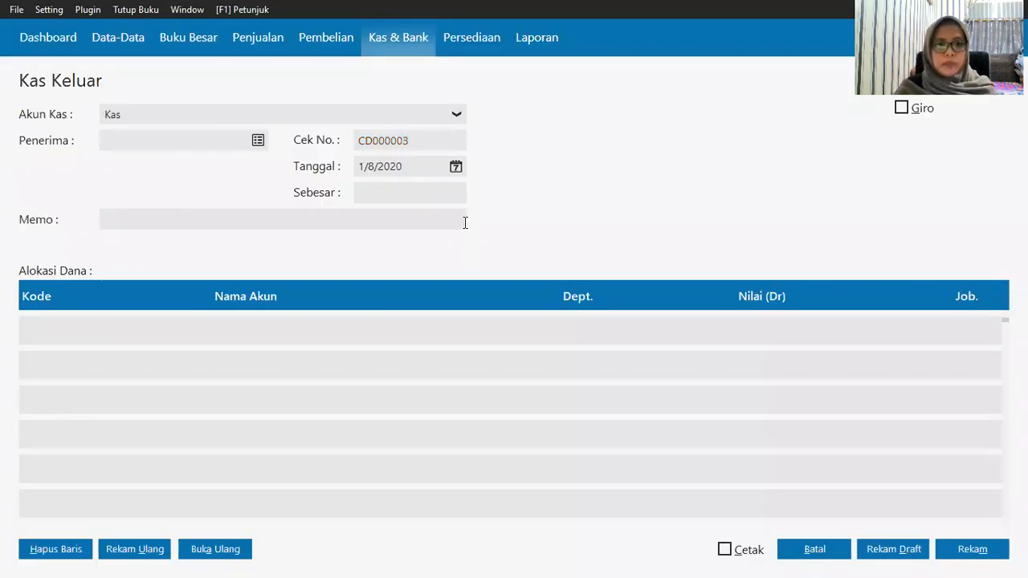
Step: Clear the missing-recipient error and set the customer contact as the payment's recipient
left_click(923, 422)
left_click(816, 378)
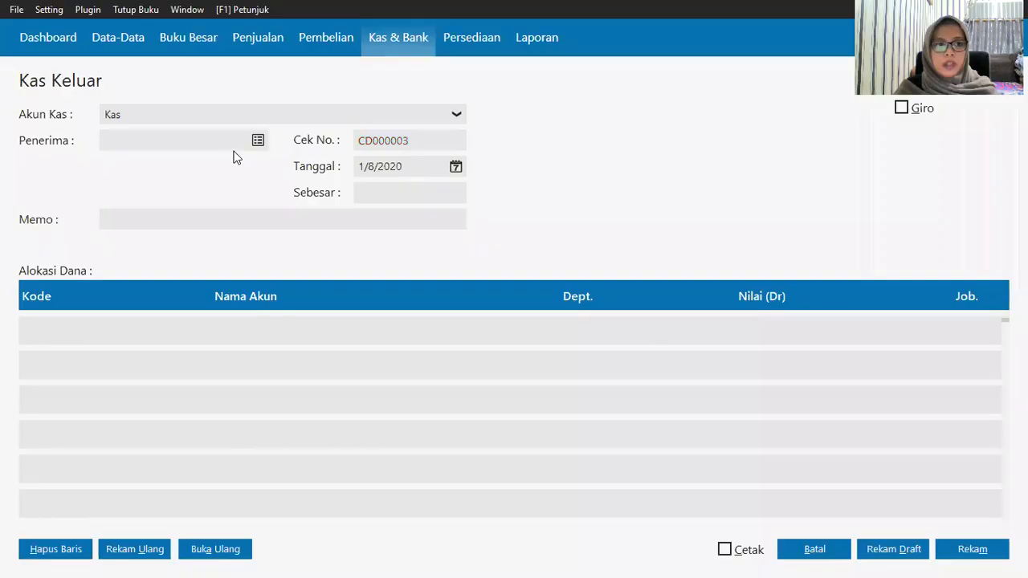
left_click(263, 143)
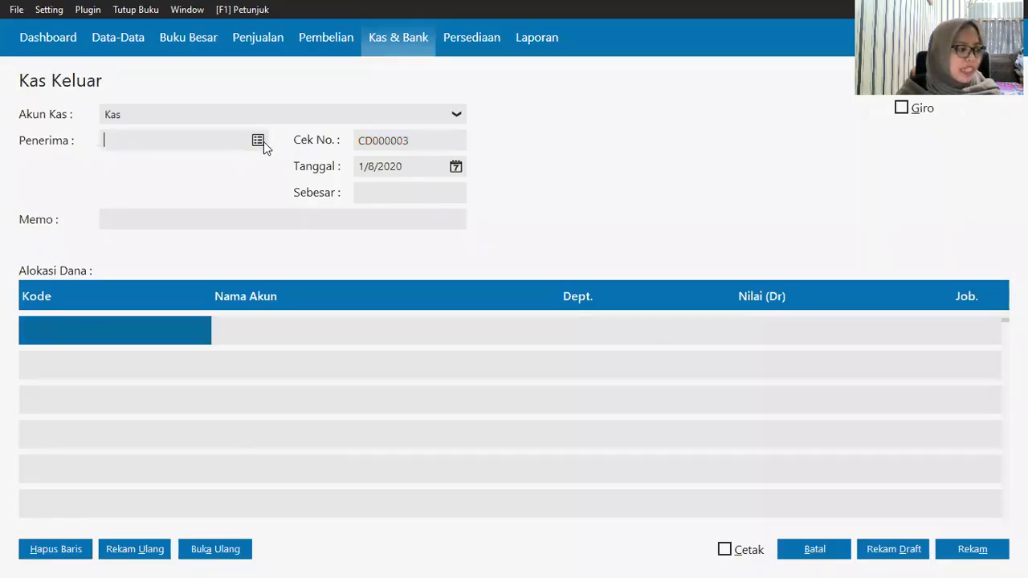
left_click(477, 293)
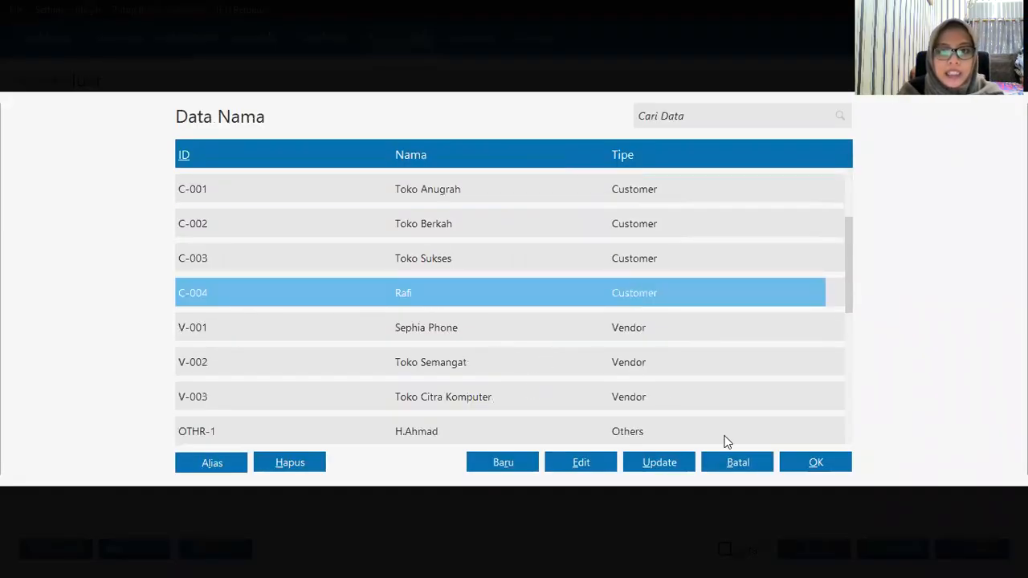
left_click(816, 463)
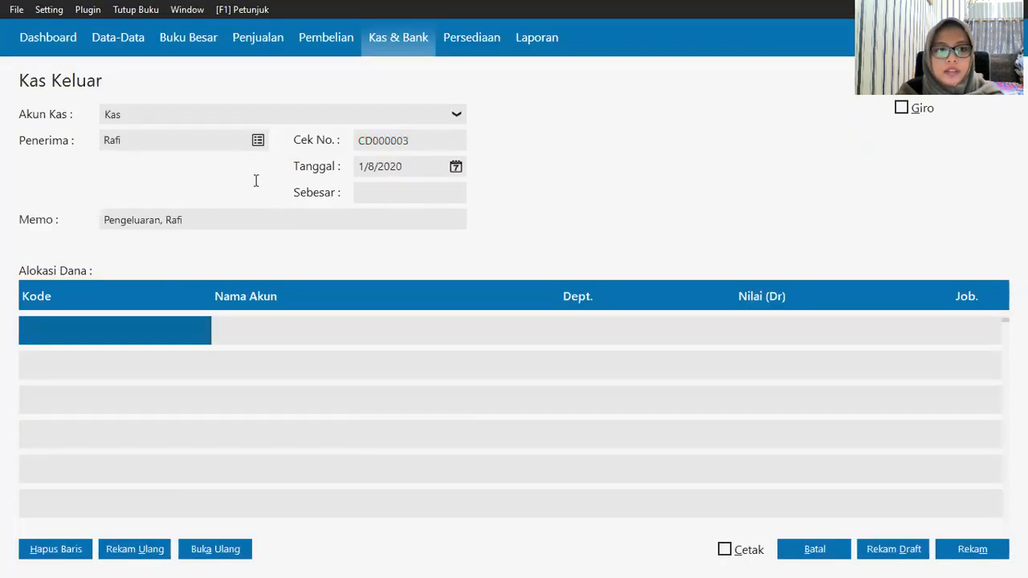
left_click(84, 325)
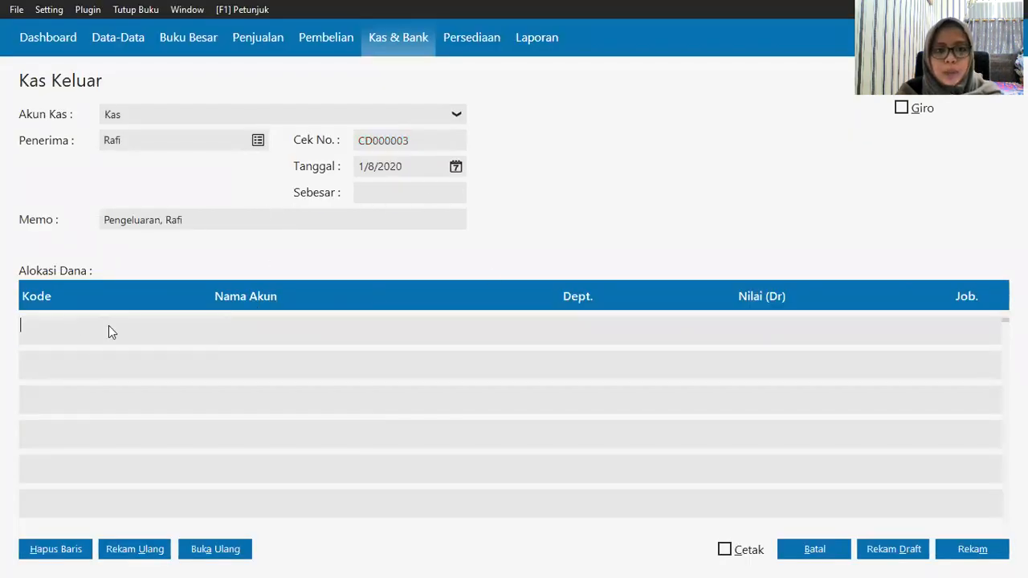
Step: Allocate a Rp 180,000 debit to Pendapatan Lainnya on the first Alokasi Dana line
key("Return")
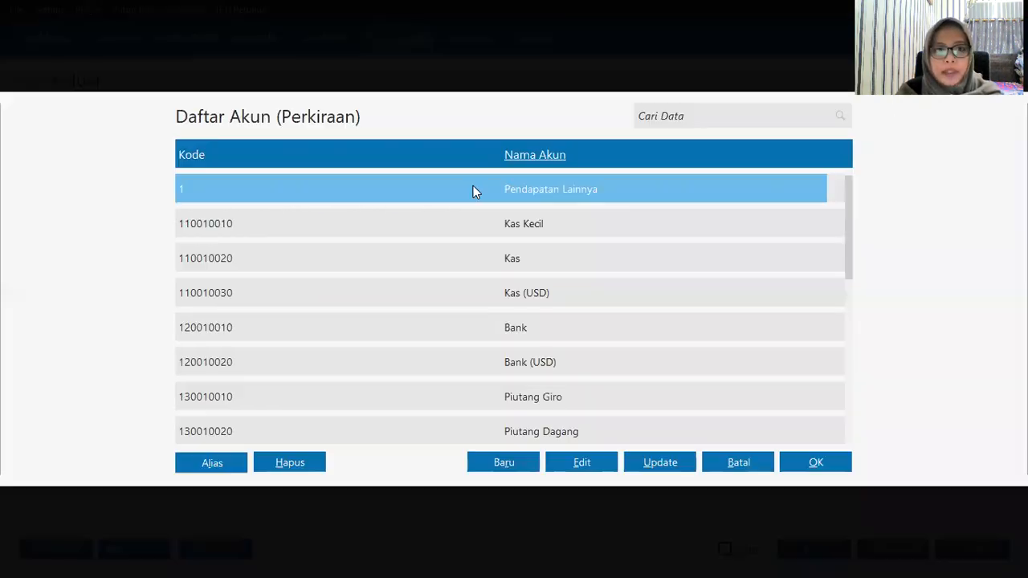
left_click(803, 466)
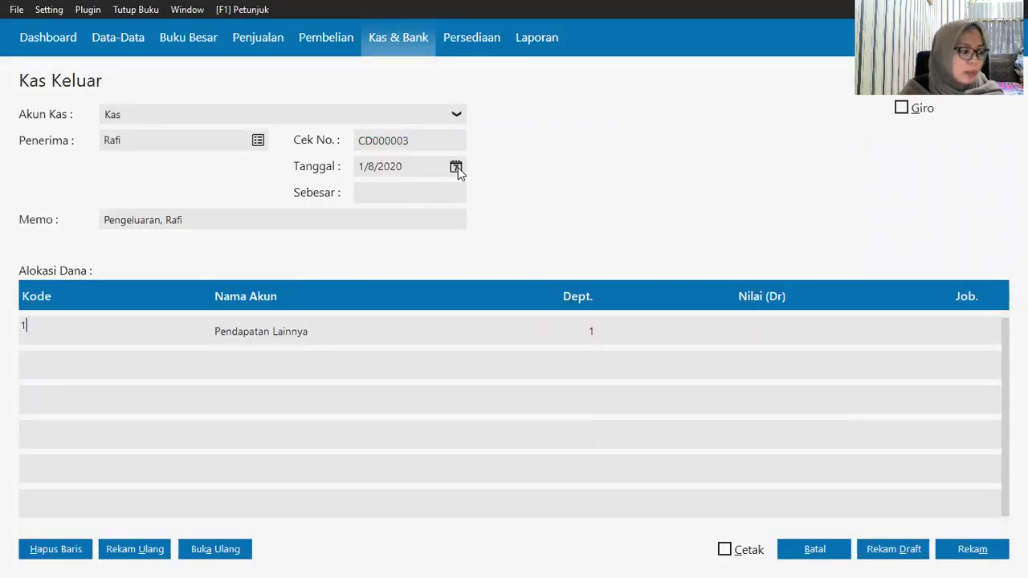
left_click(766, 334)
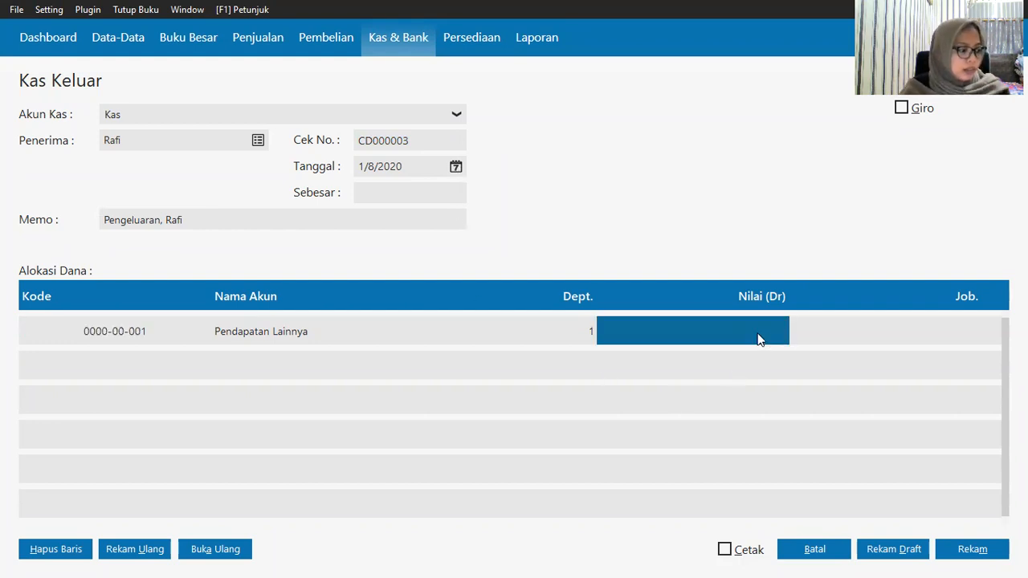
left_click(759, 339)
type("180")
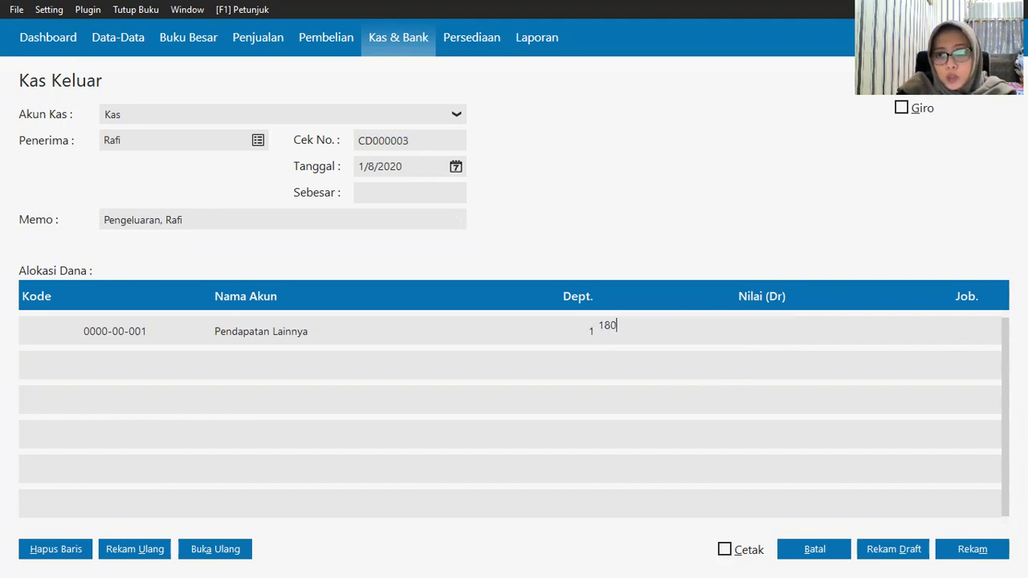
type("000")
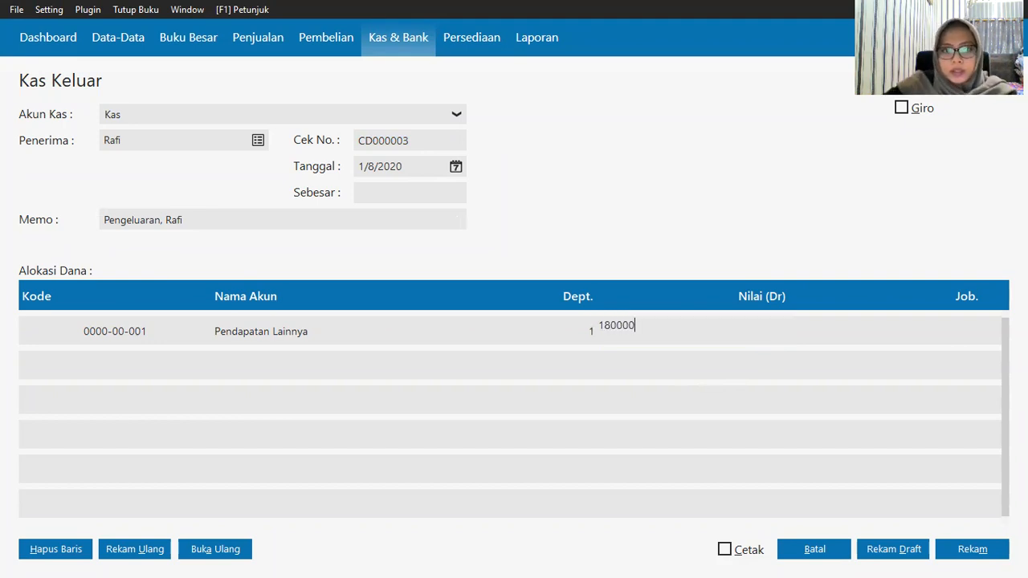
left_click(378, 193)
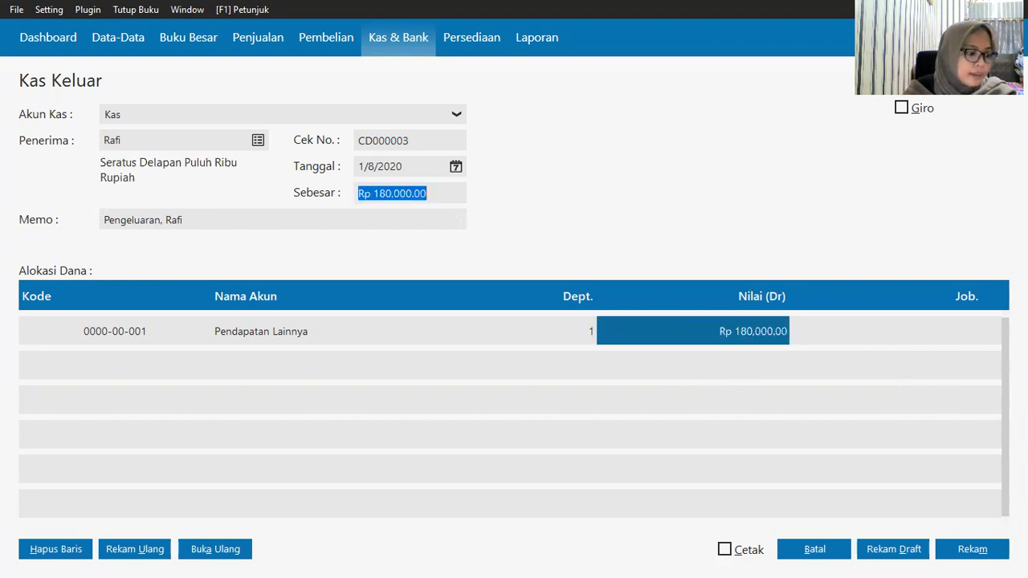
Step: Save the payment, clear the duplicate reference-number warning, and save again
left_click(970, 549)
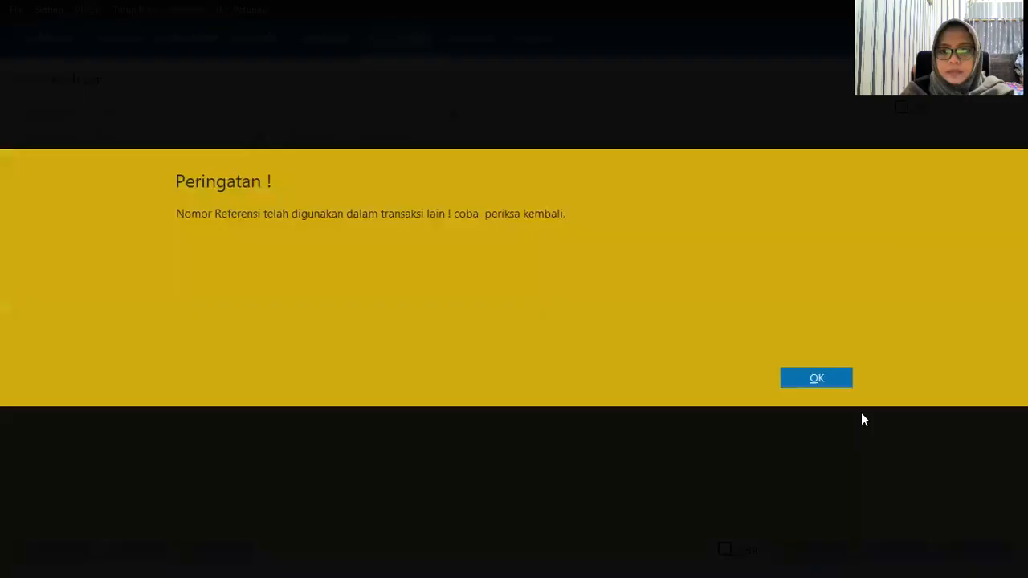
left_click(819, 377)
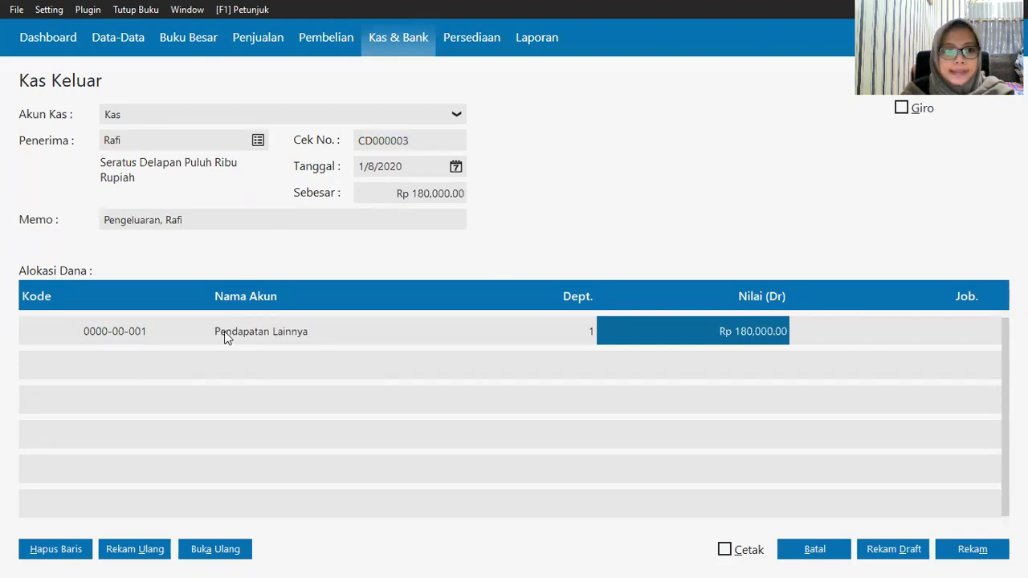
left_click(960, 551)
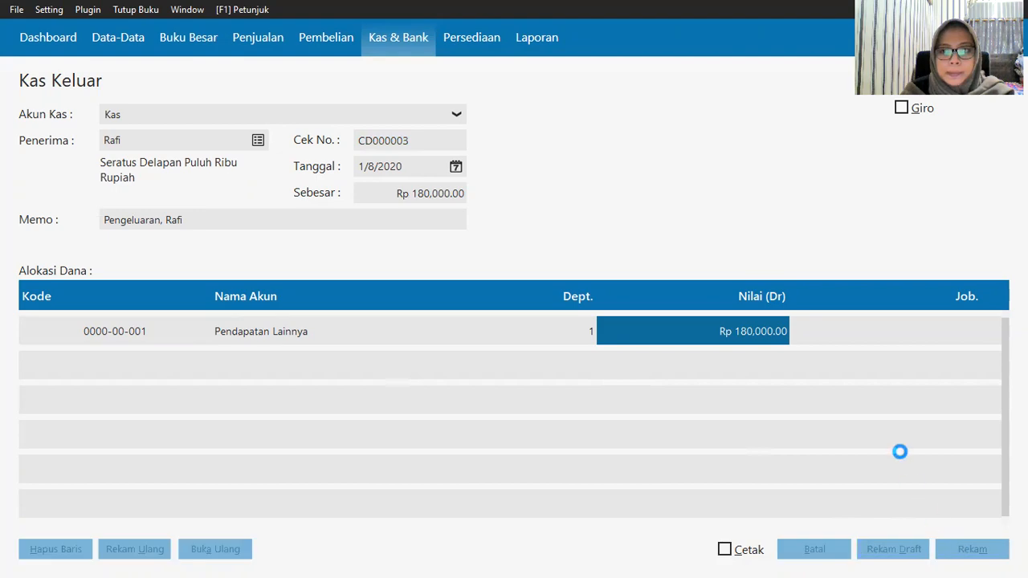
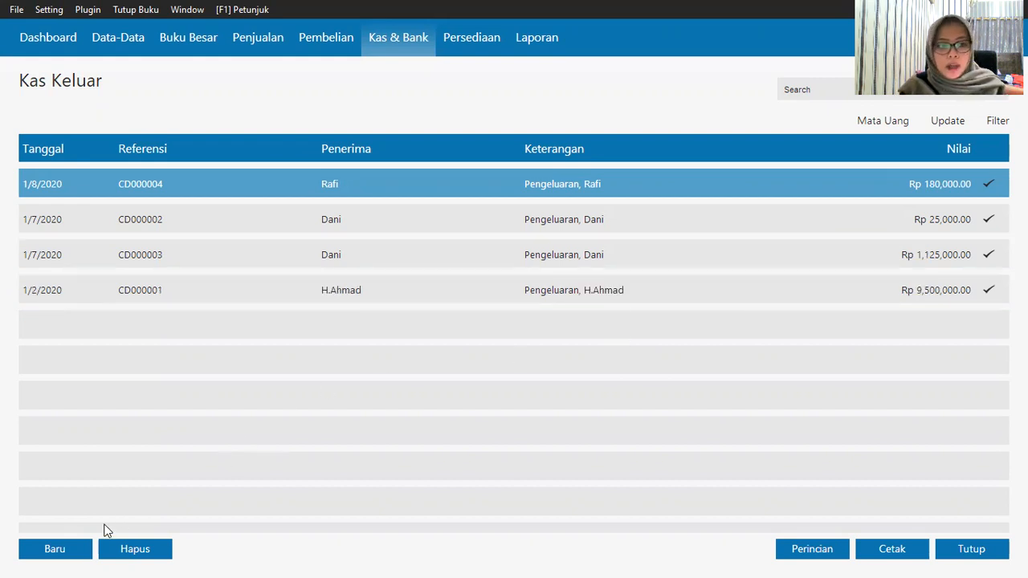
Step: Discard a blank new Kas Keluar entry and switch to the Pembelian section
left_click(72, 549)
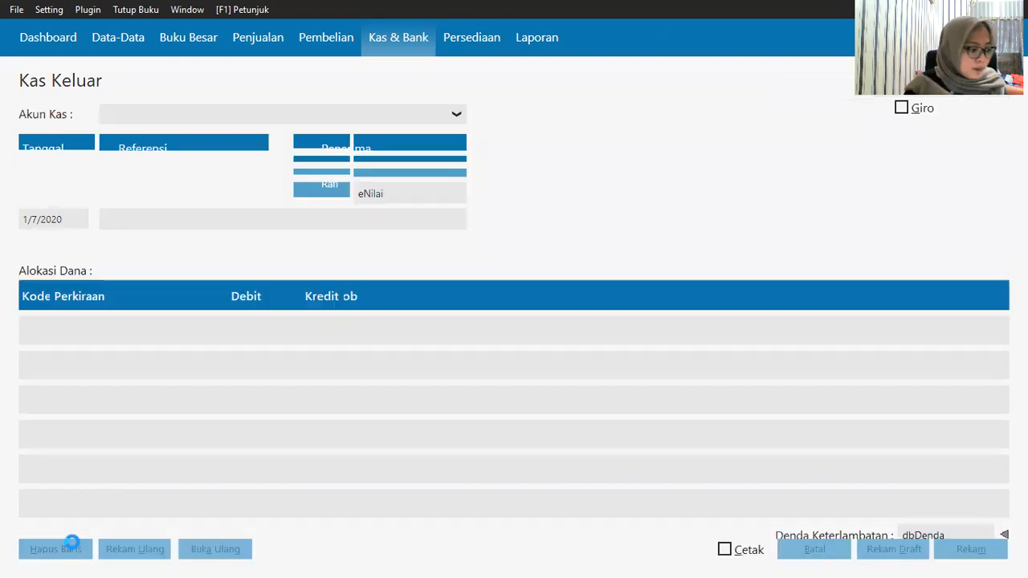
left_click(815, 553)
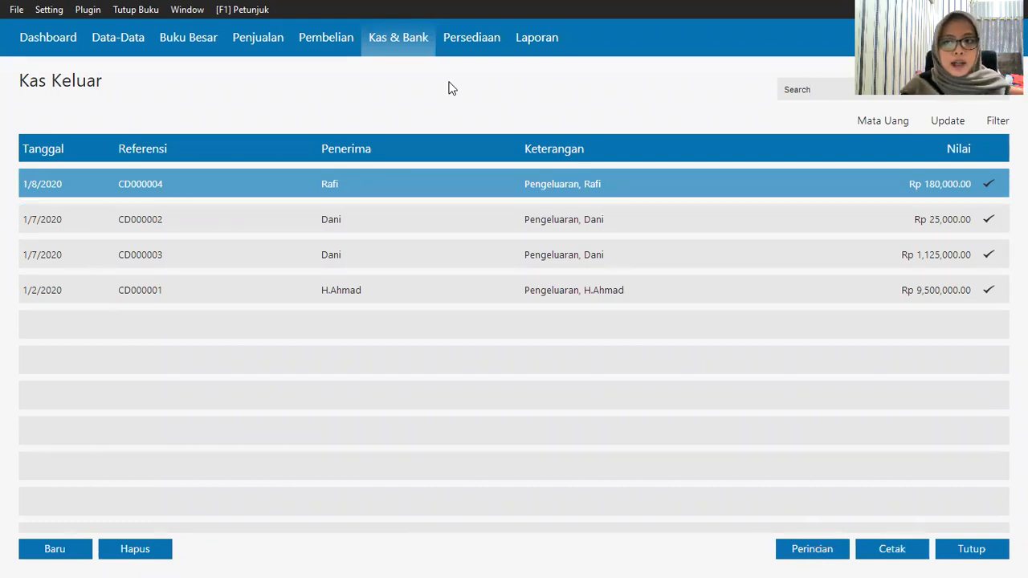
left_click(326, 41)
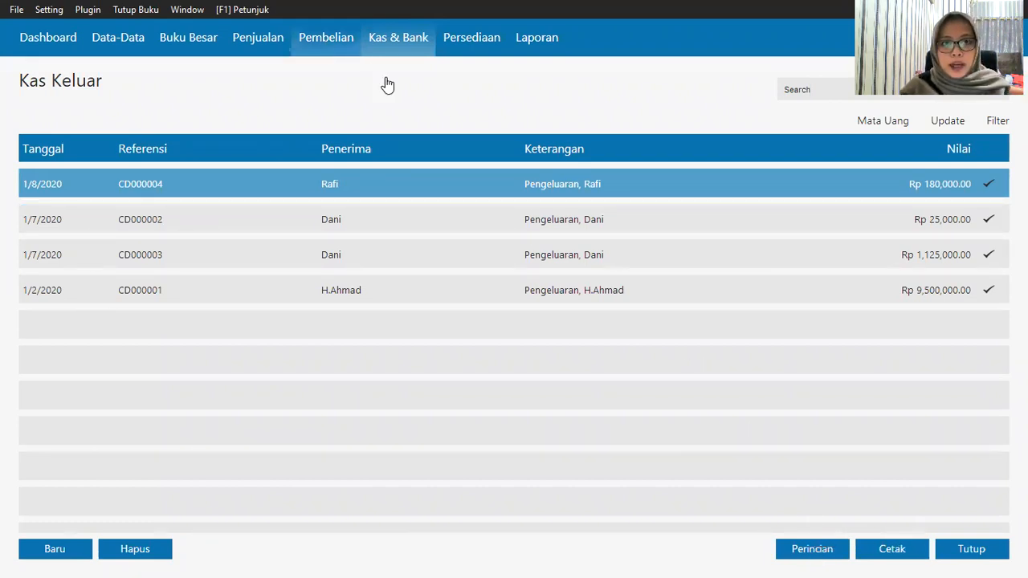
Step: Open the Pembayaran Hutang Usaha list from its Pembelian tile
mouse_move(580, 305)
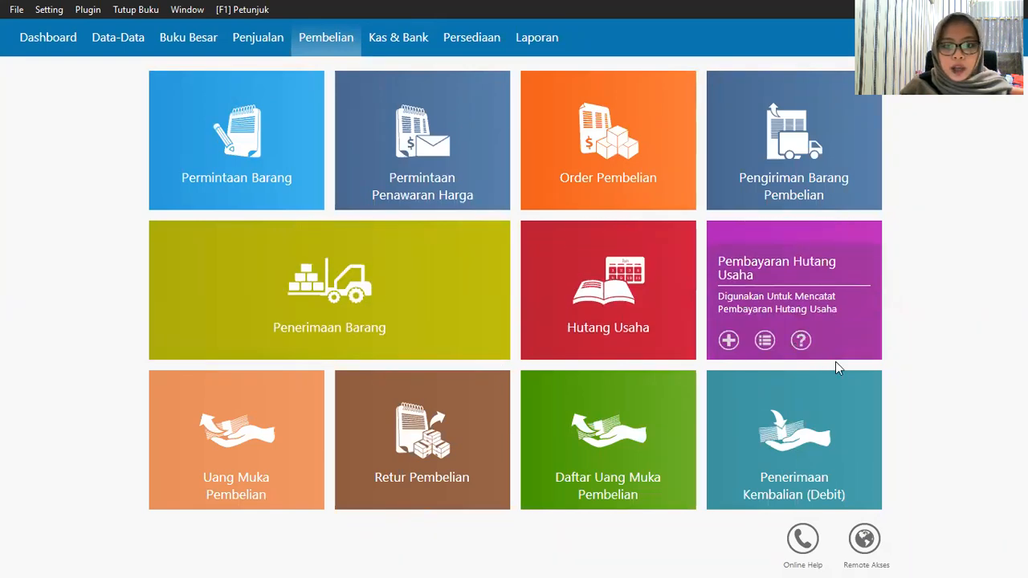
mouse_move(878, 327)
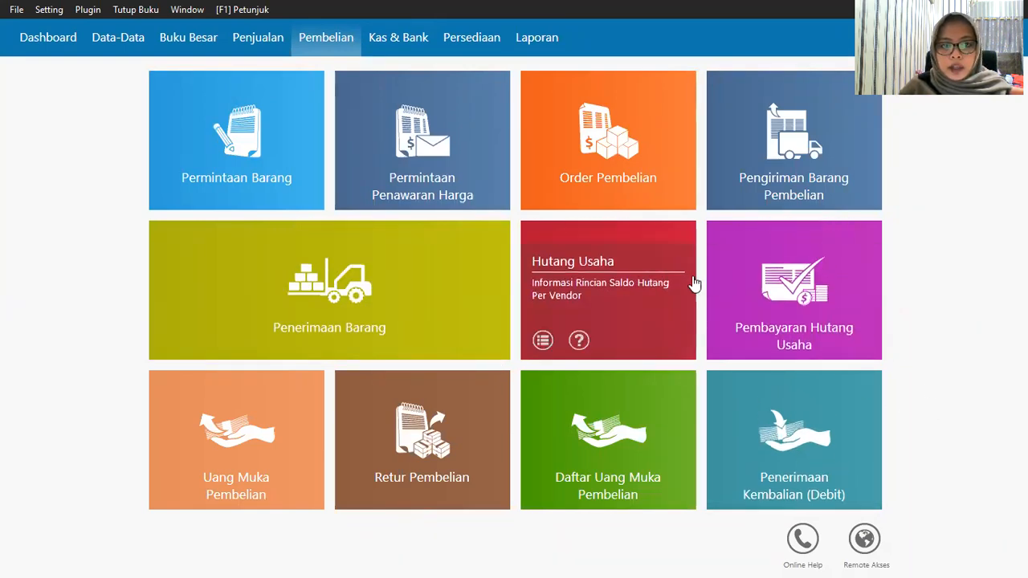
mouse_move(588, 184)
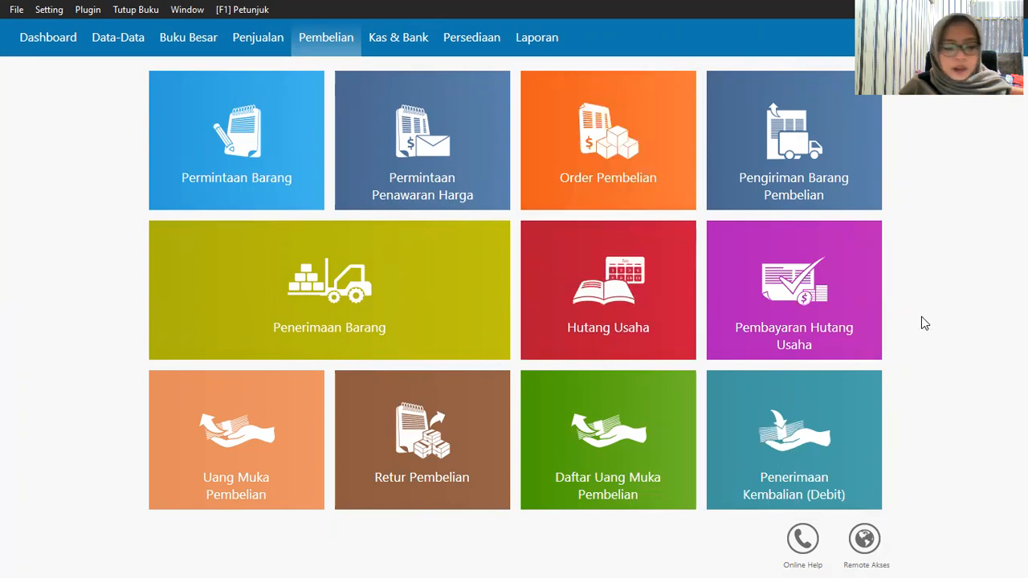
mouse_move(846, 292)
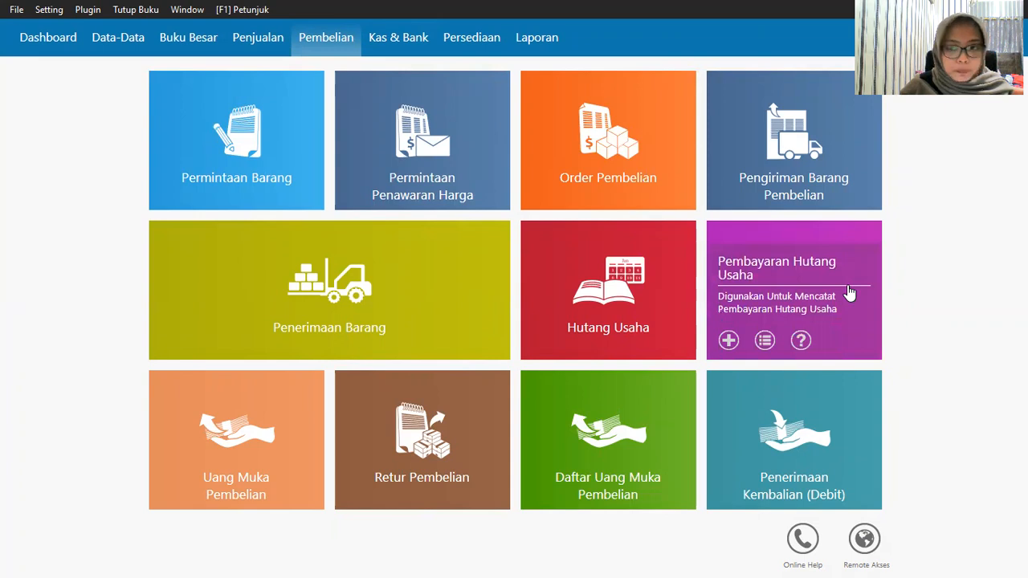
left_click(717, 342)
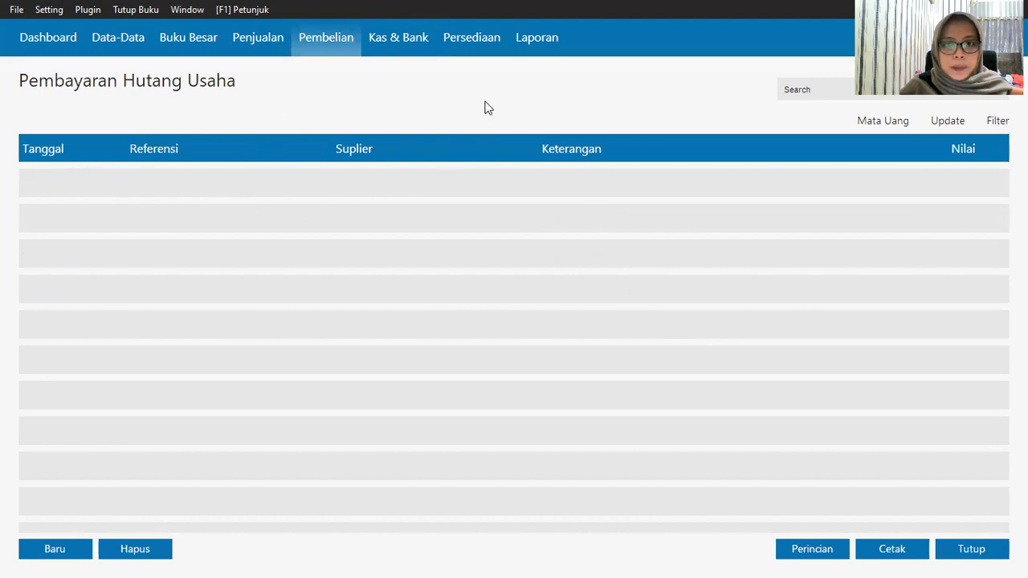
Step: Start a new payable payment from the Kas account to supplier Toko Semangat
left_click(52, 554)
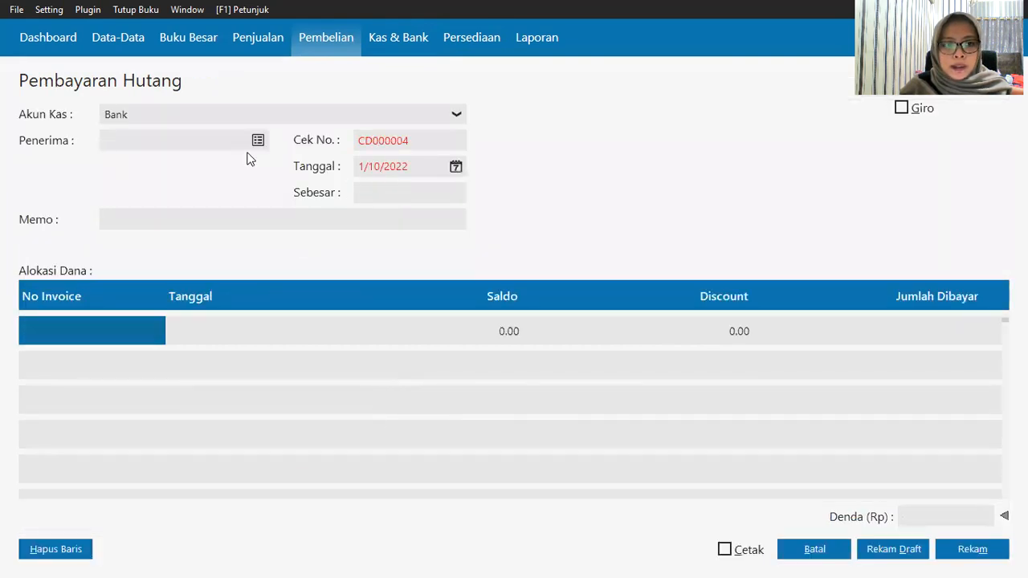
left_click(262, 123)
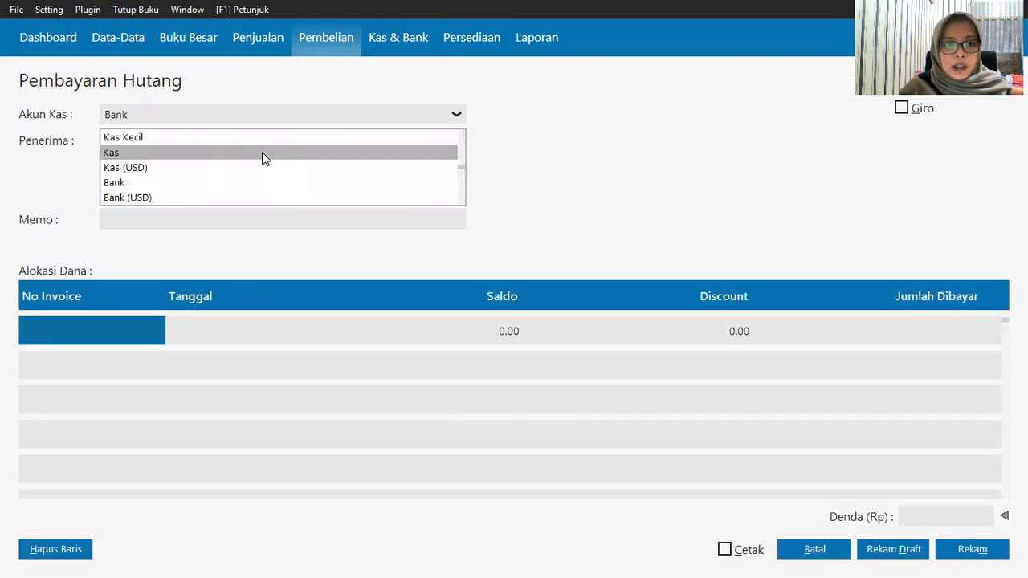
left_click(262, 152)
left_click(260, 145)
left_click(397, 223)
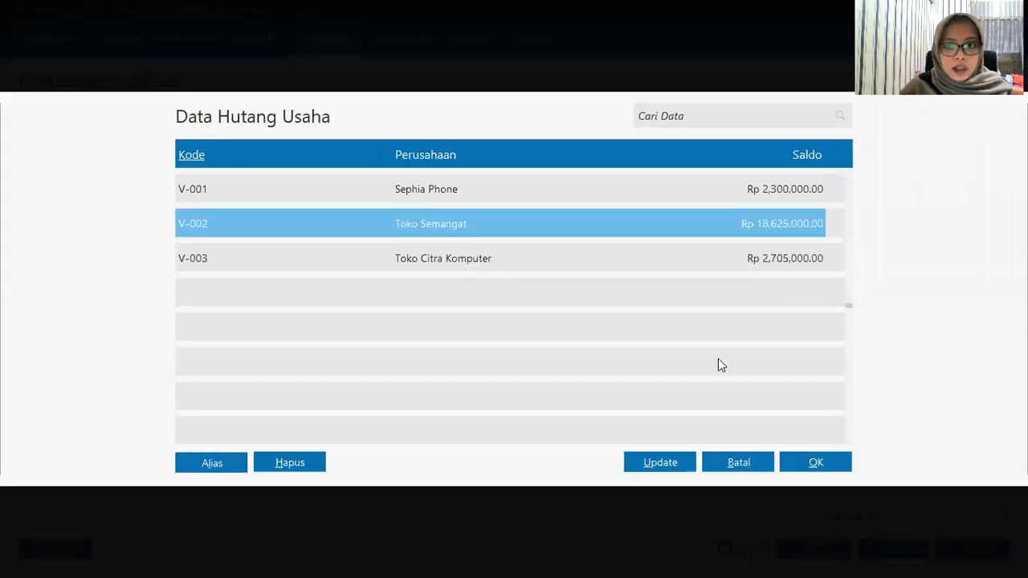
left_click(805, 457)
Step: Set the payment date to 1/15/2020
left_click(456, 166)
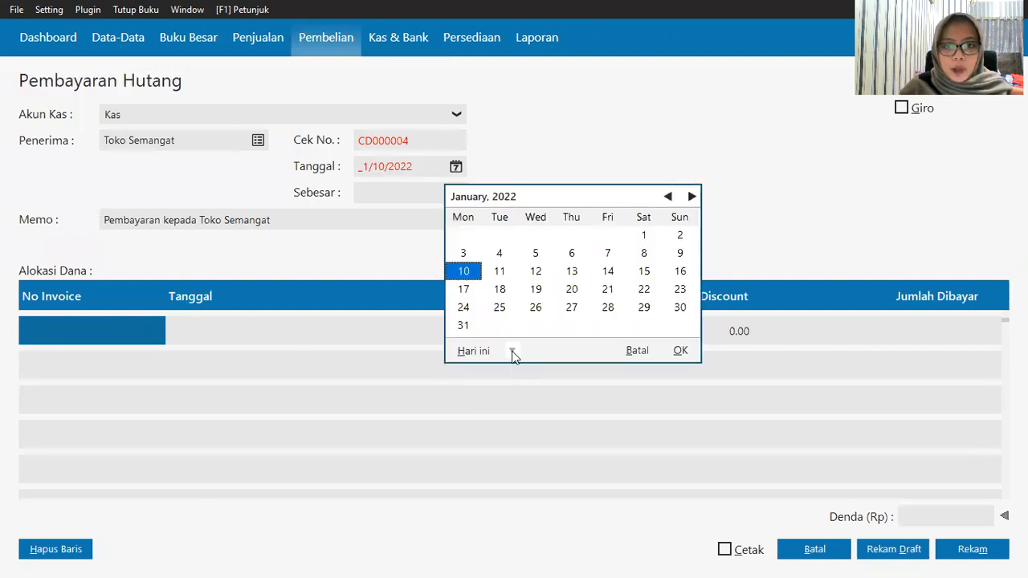
left_click(511, 353)
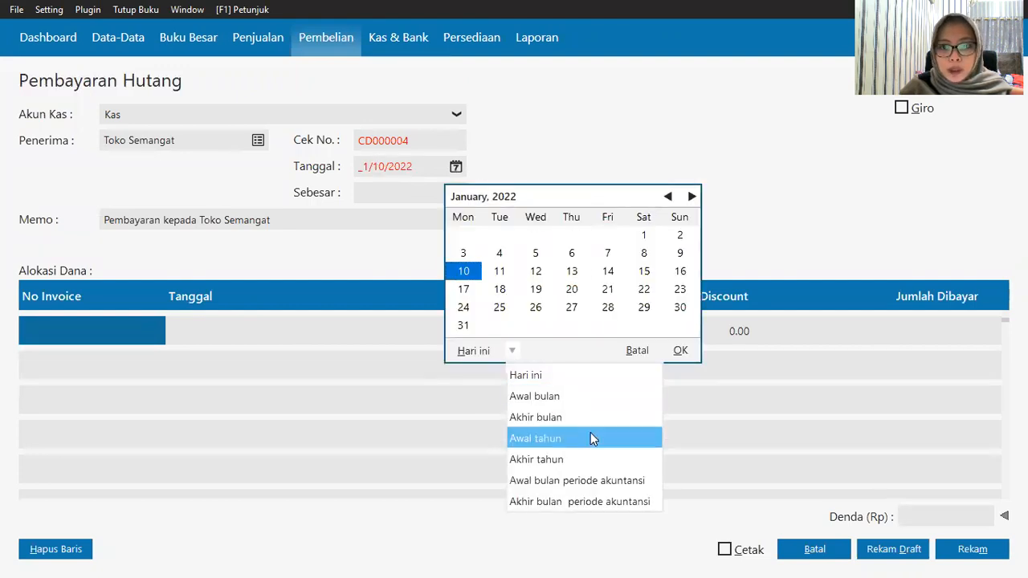
left_click(576, 480)
left_click(535, 271)
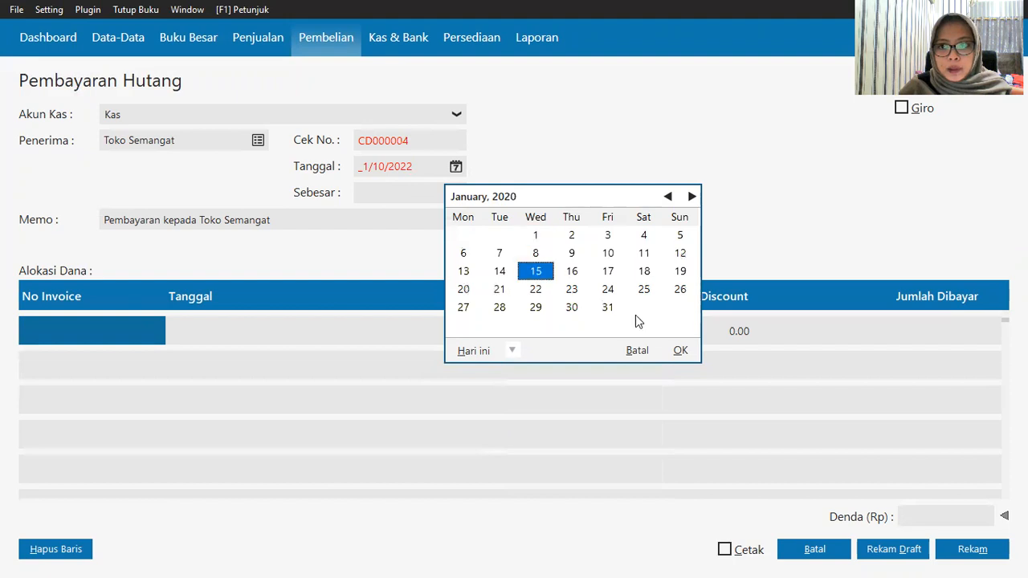
left_click(680, 351)
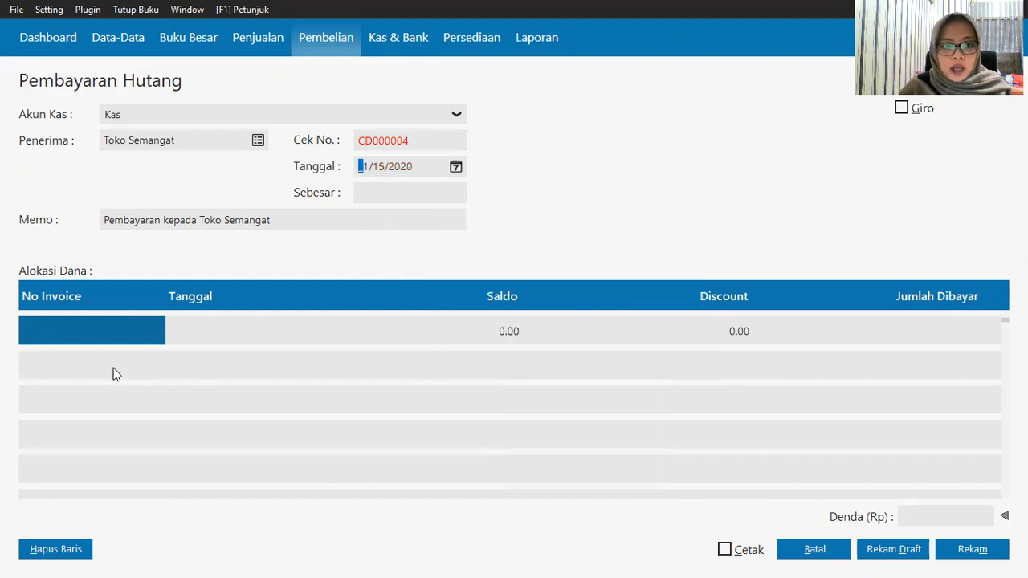
Step: Allocate invoice XII/243 to the payment, paying 3,100,000 in full
left_click(72, 334)
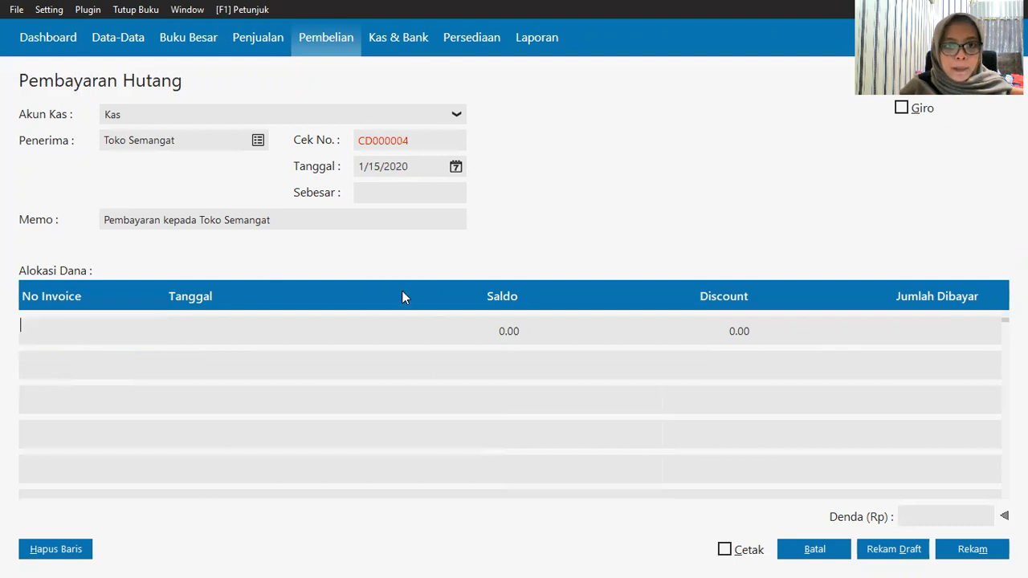
key("Return")
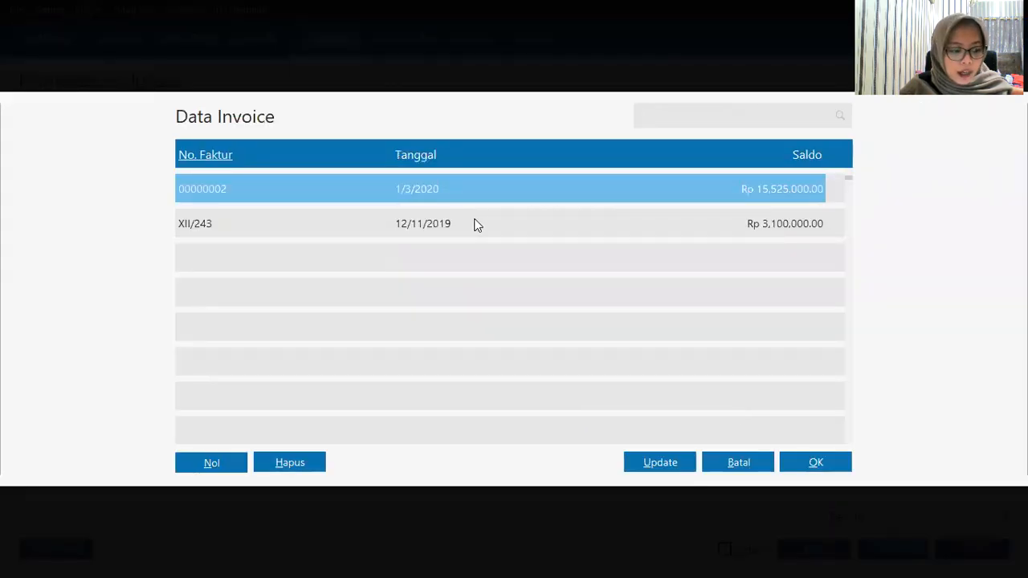
left_click(514, 230)
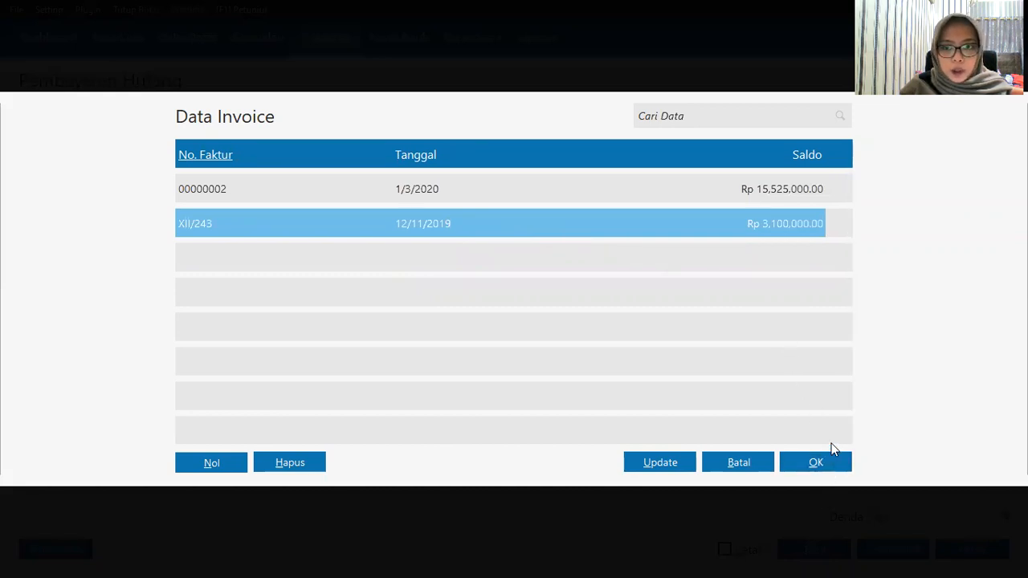
left_click(816, 460)
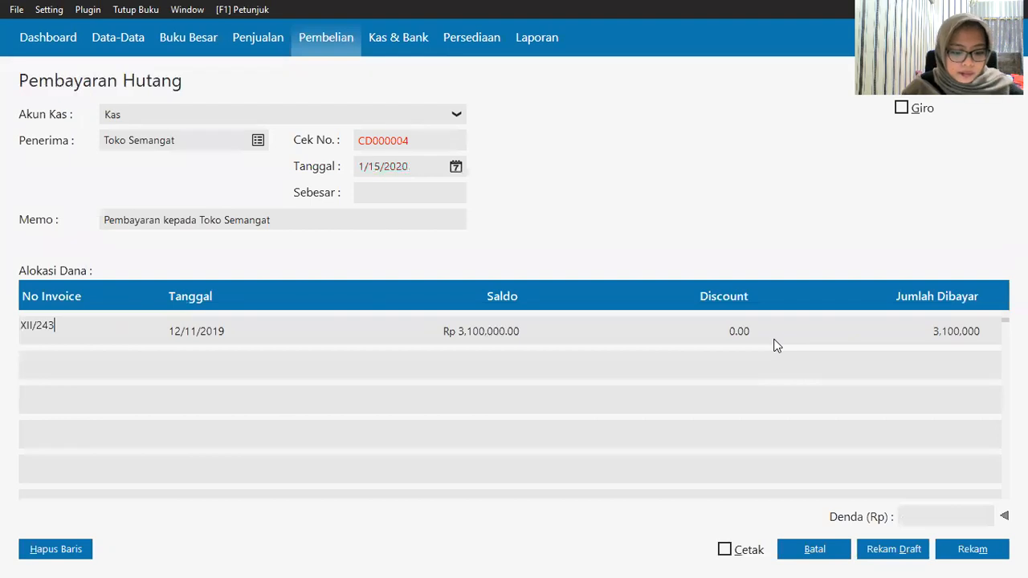
Step: Enter a 100,000 Denda late fee, bringing the total to Rp 3,200,000
left_click(903, 514)
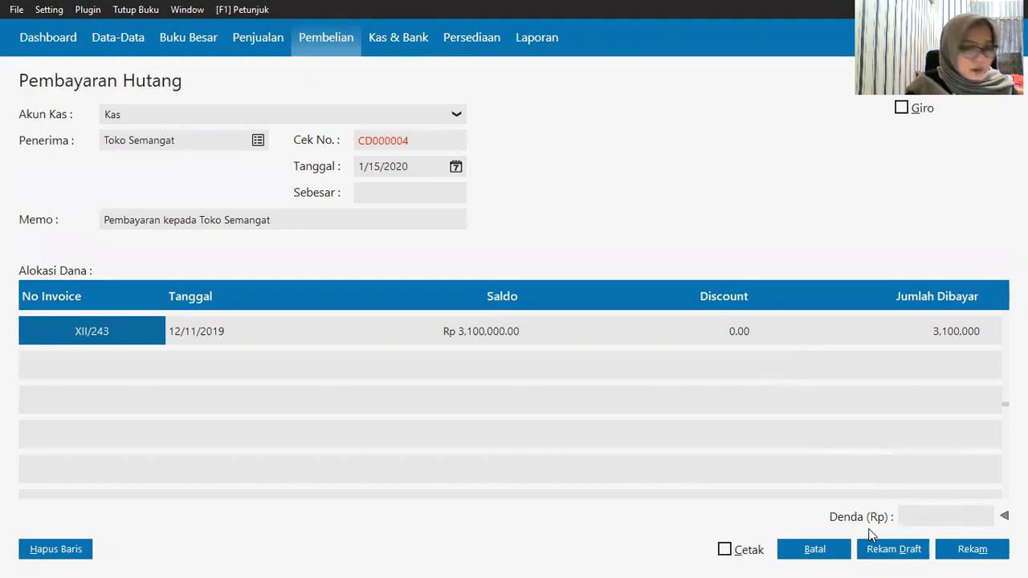
type("1")
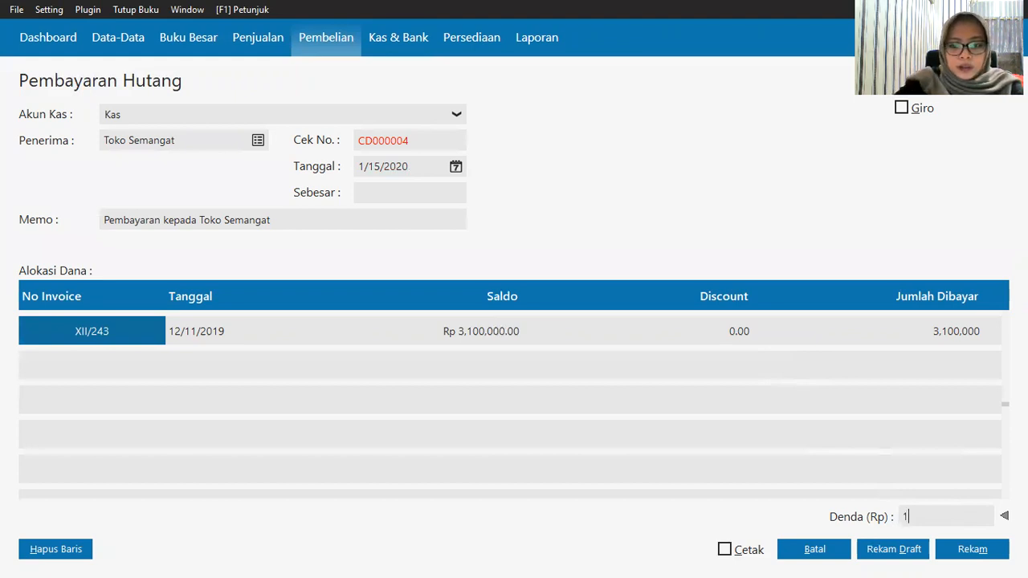
type("00000")
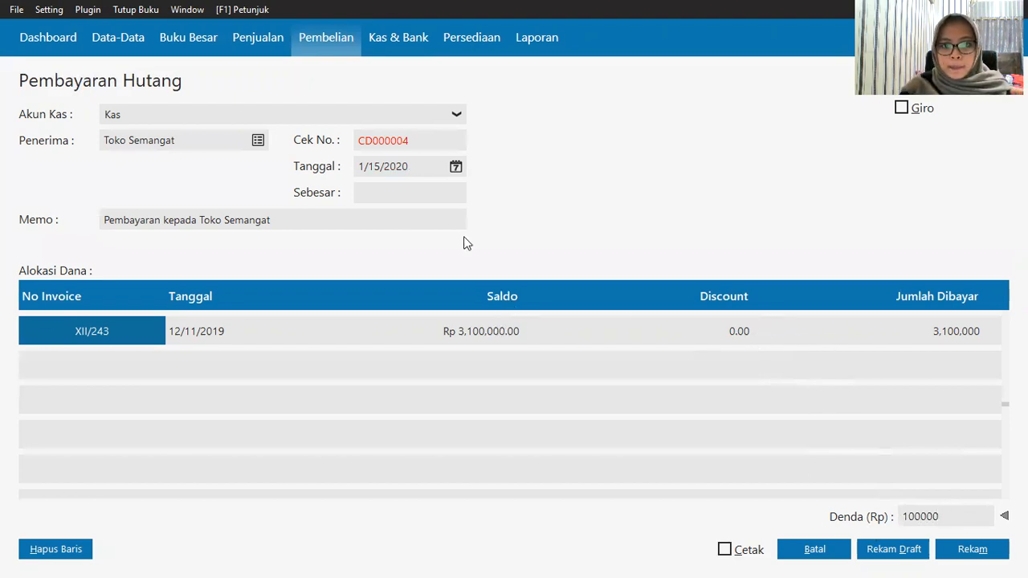
left_click(442, 193)
left_click(565, 398)
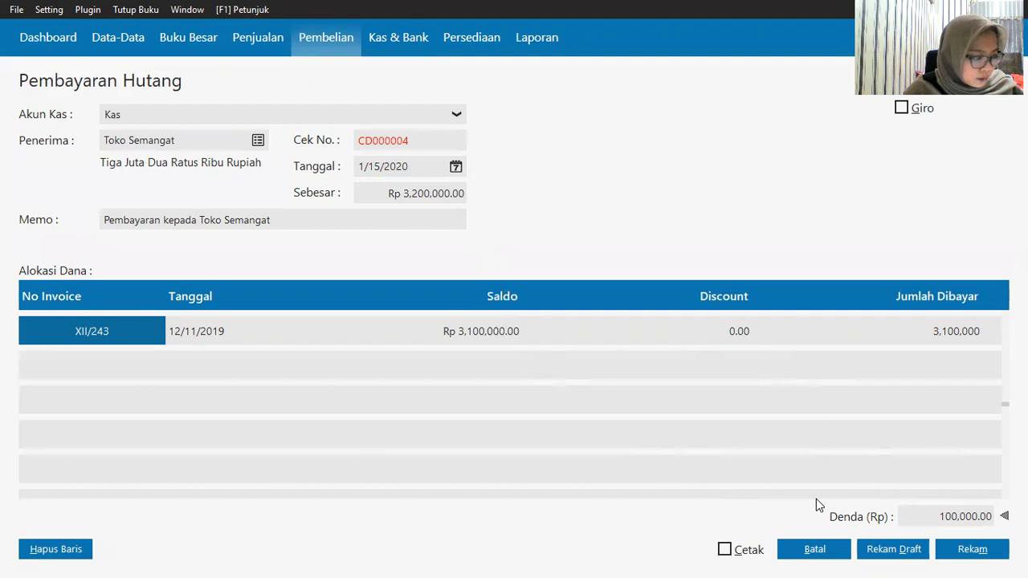
Step: Try saving, clear the duplicate-reference warning, and trim the reference number's last digit
left_click(963, 549)
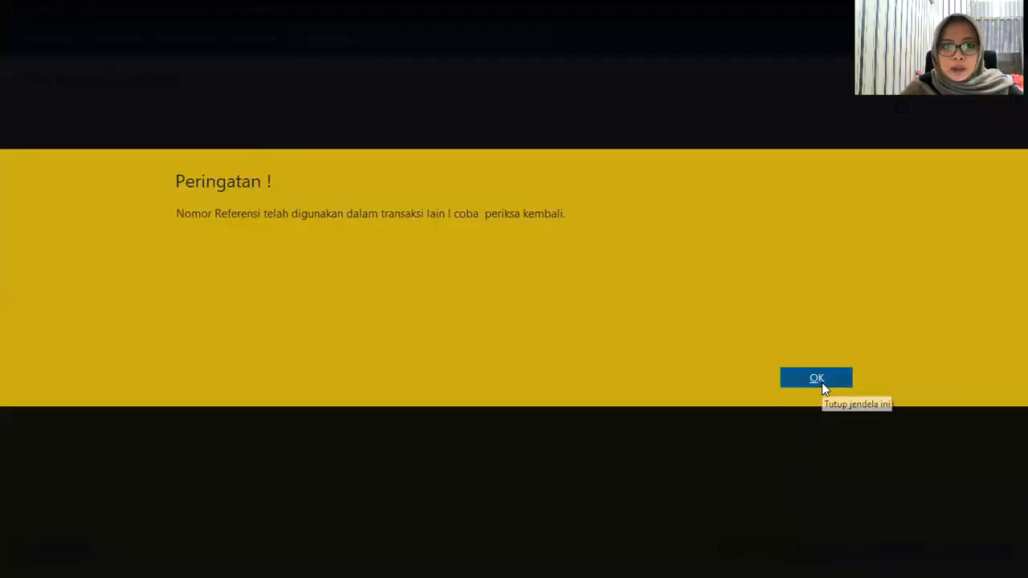
key("Return")
left_click(424, 139)
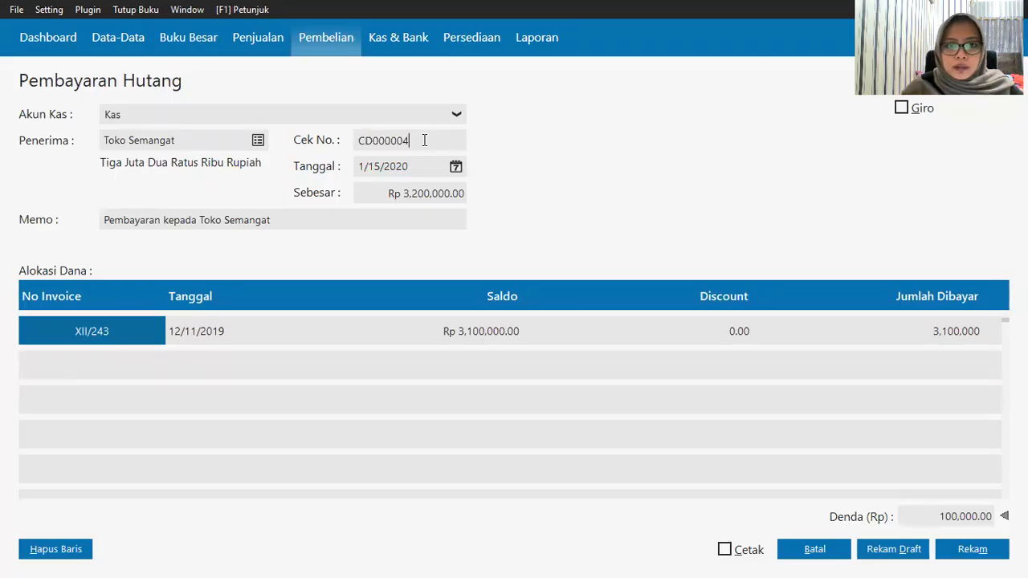
key("BackSpace")
Step: Finish the reference as CD000005, post the Toko Semangat payment, and go to Penjualan
type("5")
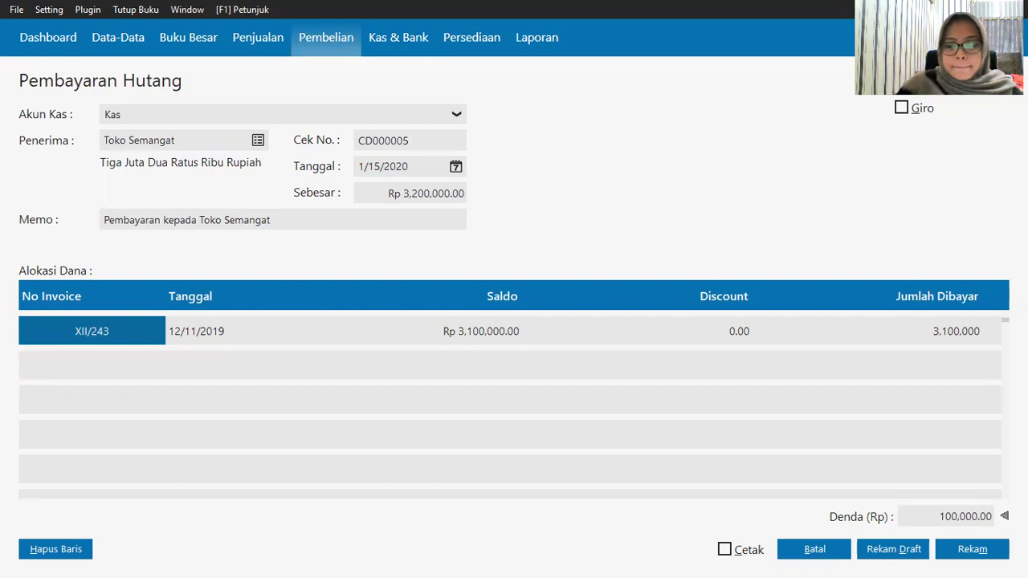
left_click(944, 557)
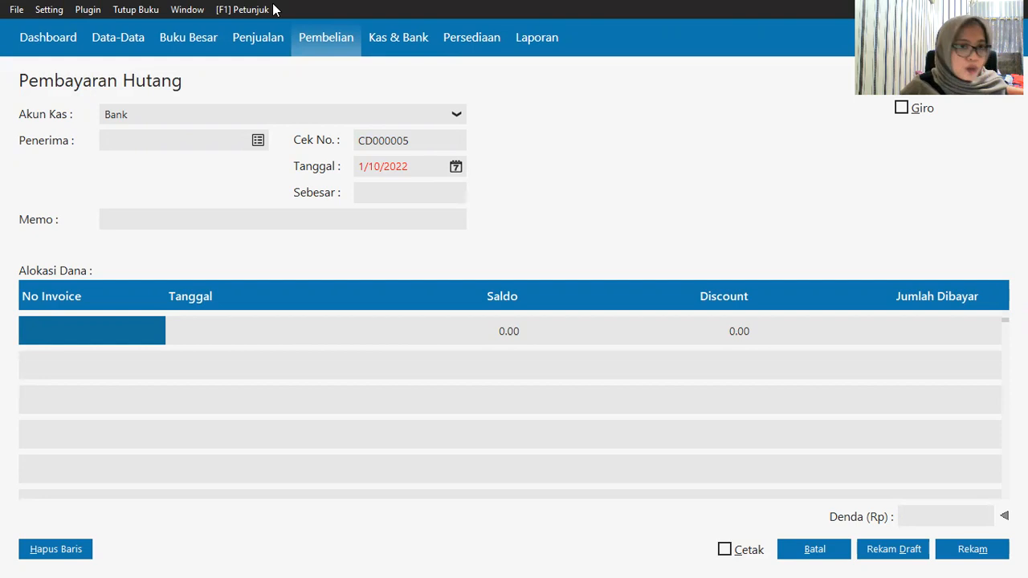
left_click(254, 37)
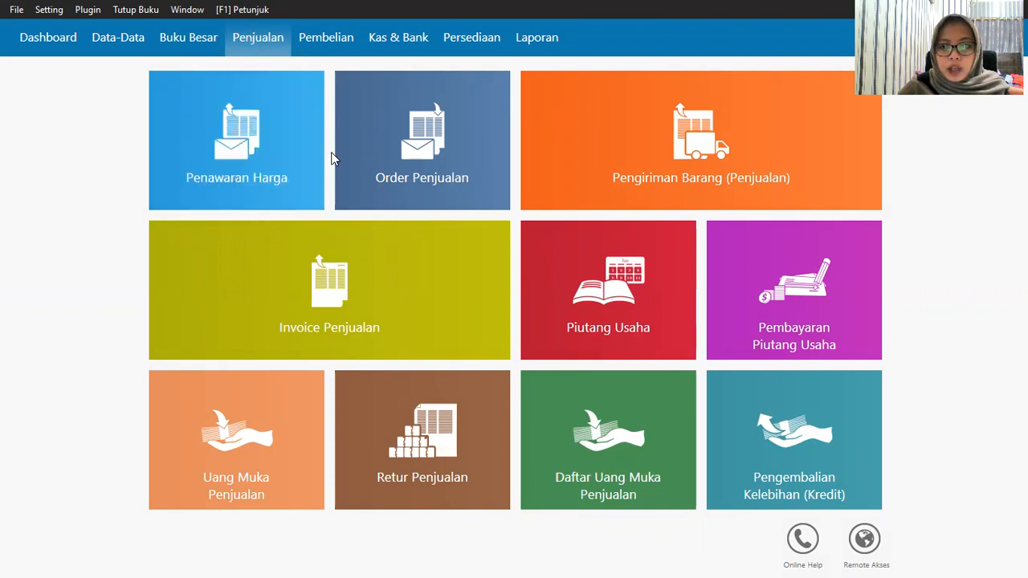
Step: Start a new payment entry from Kas with Toko Berkah, clearing the open-transaction warning
mouse_move(782, 297)
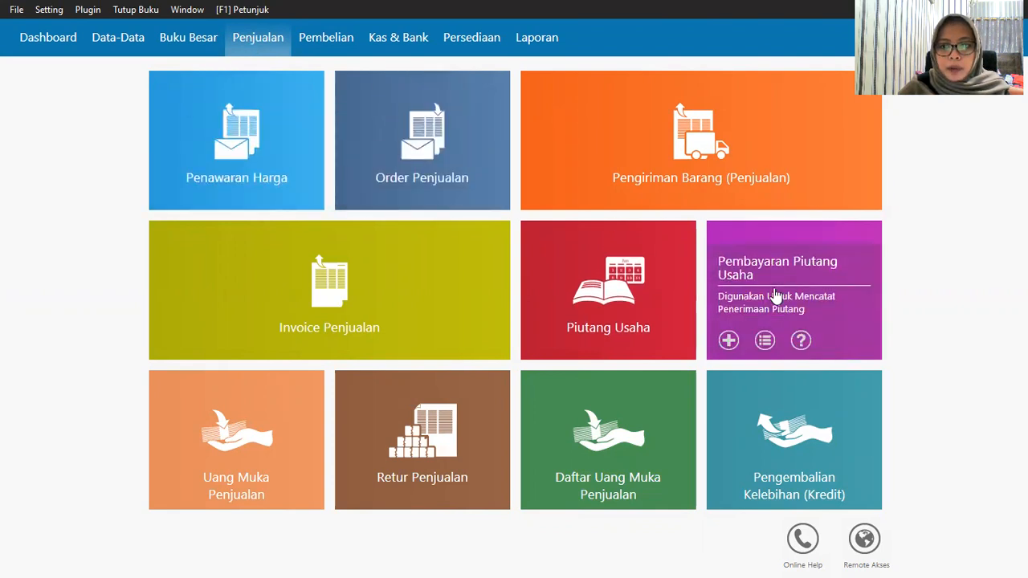
left_click(726, 341)
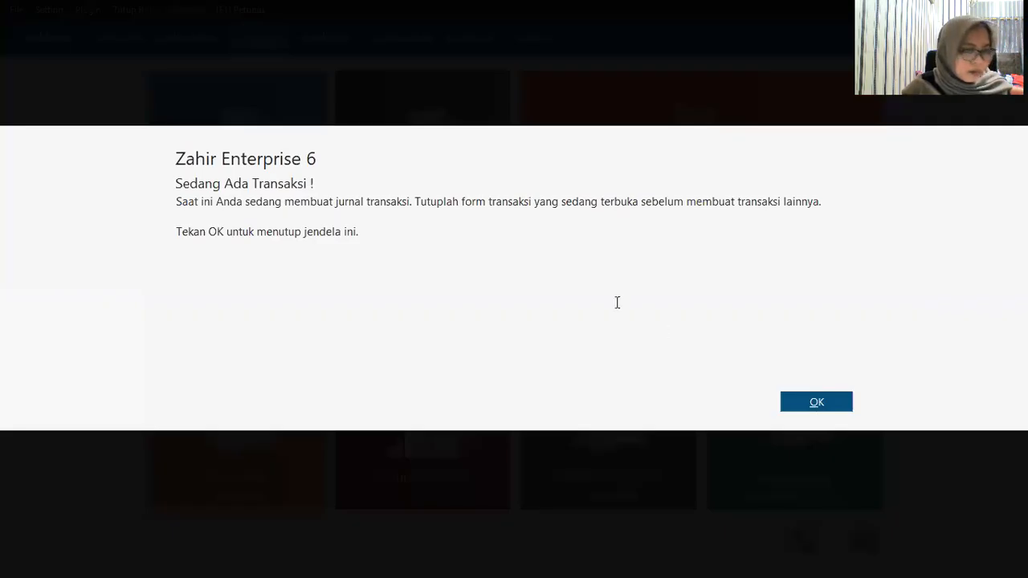
left_click(833, 411)
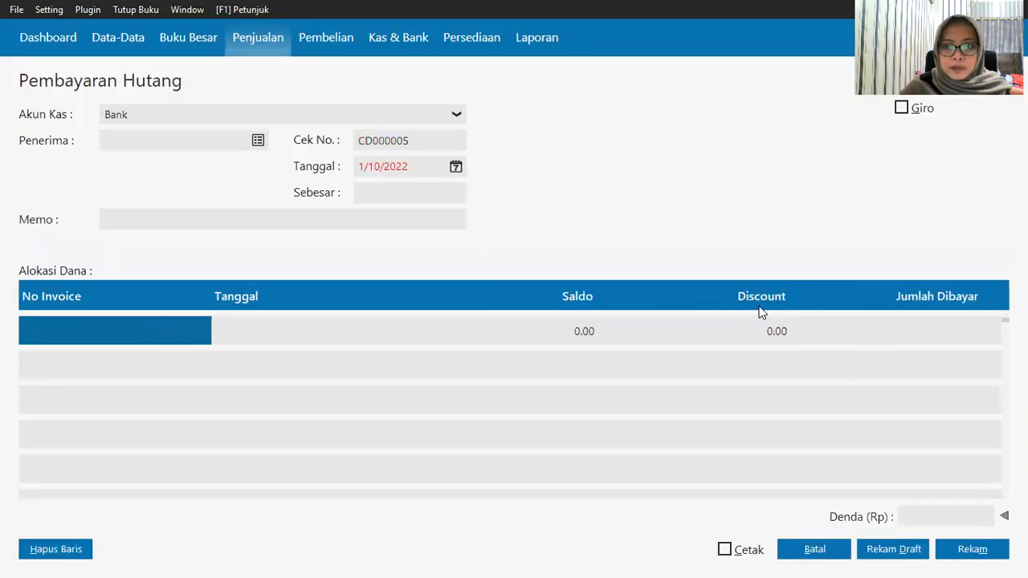
left_click(268, 122)
left_click(268, 147)
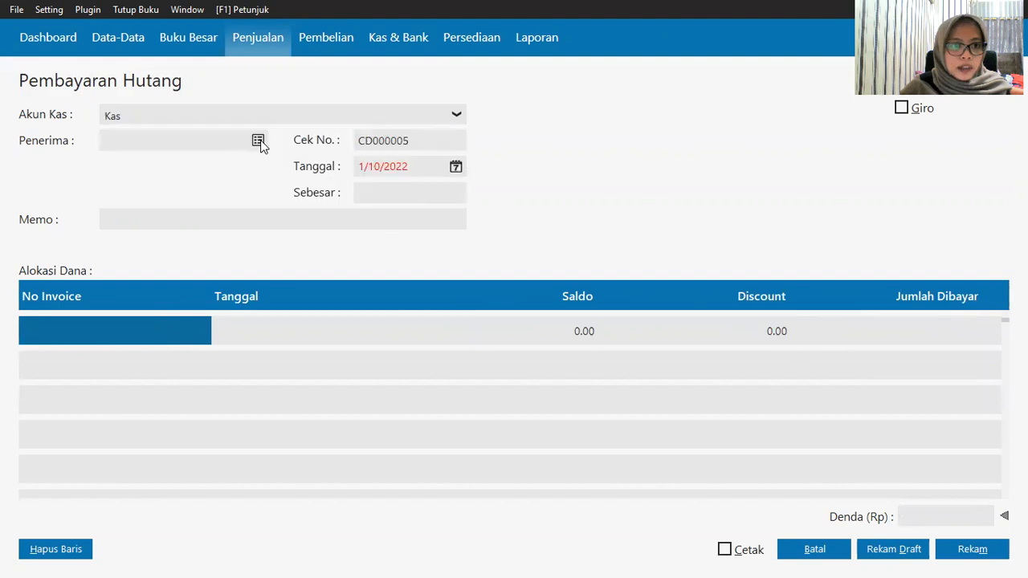
left_click(260, 145)
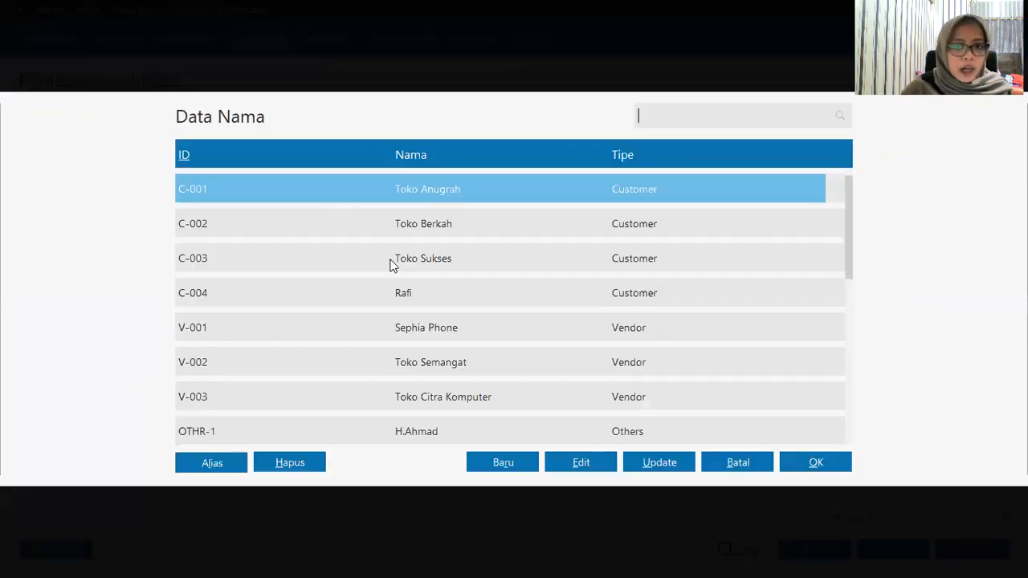
left_click(427, 231)
left_click(799, 465)
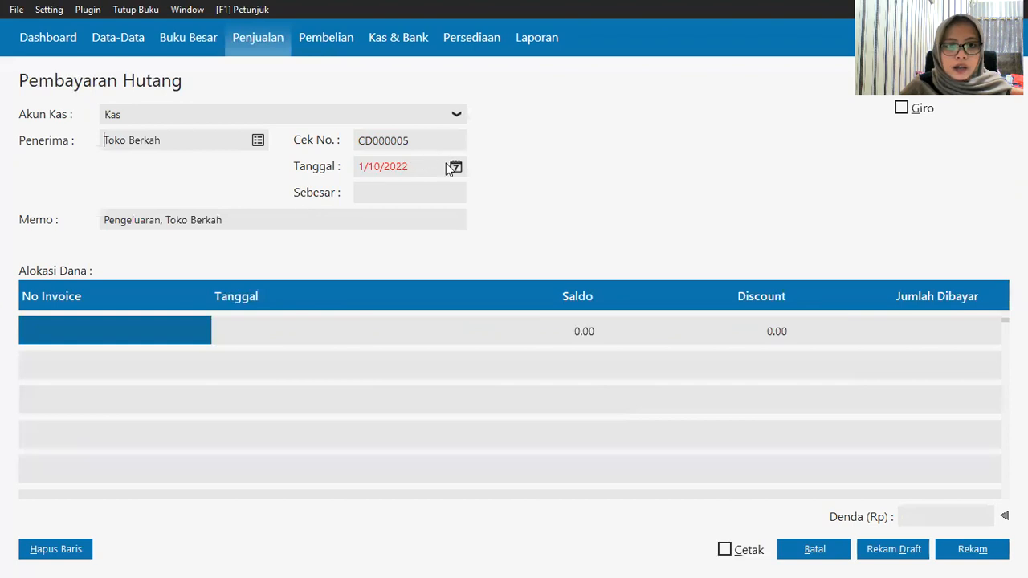
Step: Date the entry 1/17/2020 and look up its invoices, which list none
left_click(456, 167)
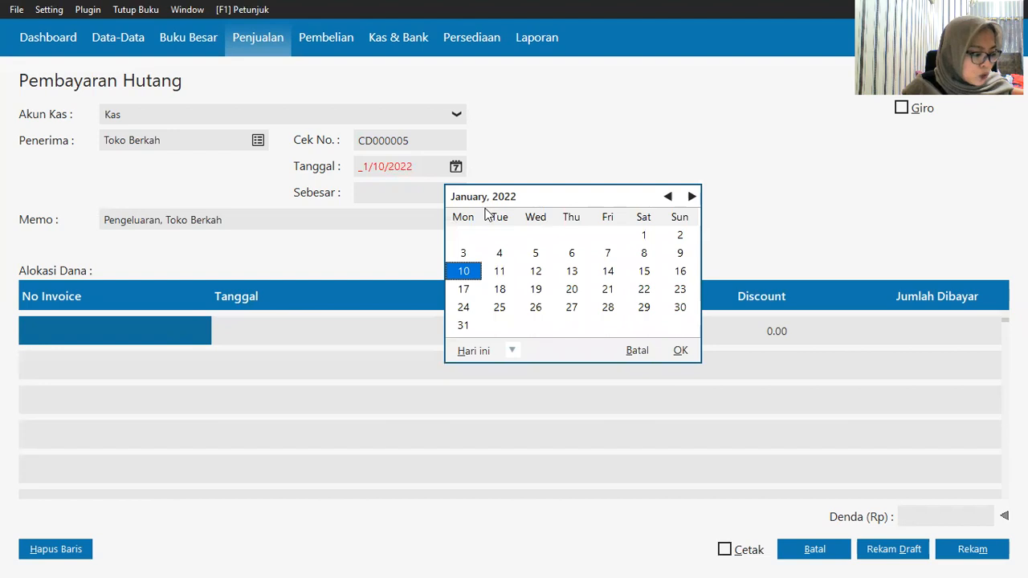
left_click(464, 290)
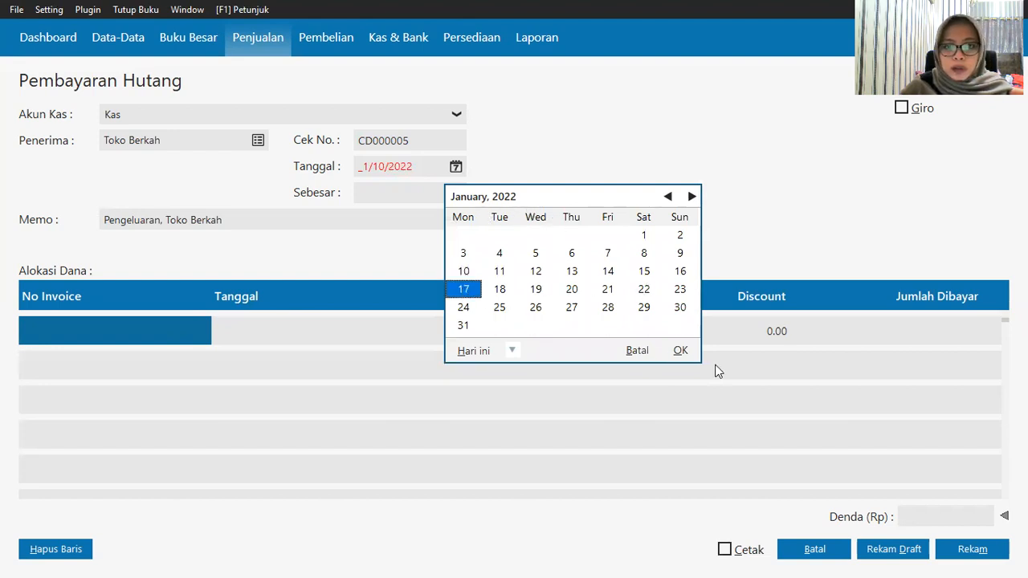
left_click(511, 351)
left_click(554, 477)
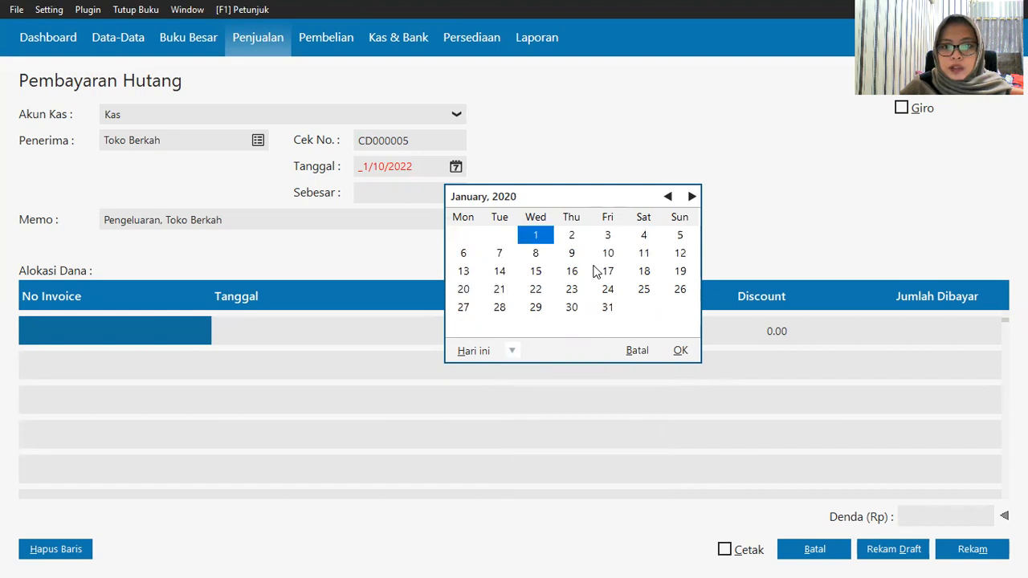
left_click(610, 274)
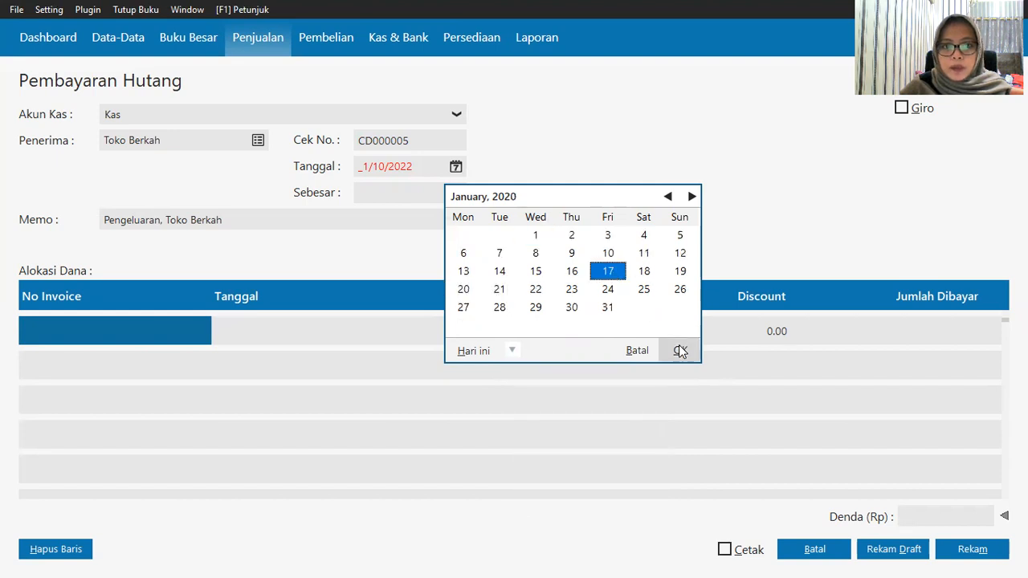
left_click(680, 351)
left_click(78, 333)
double_click(78, 334)
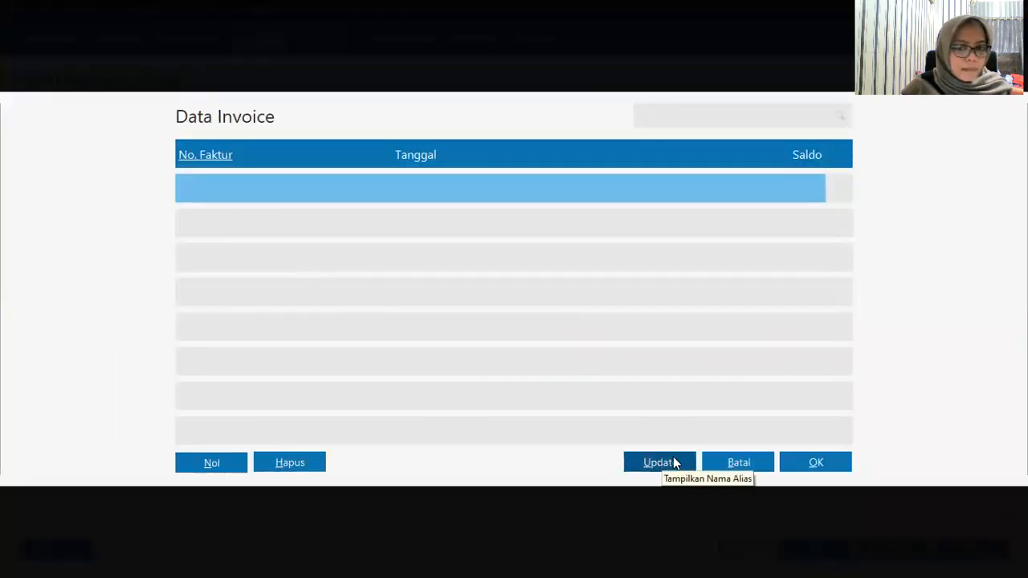
Step: Allocate INV-003 with a 200,000 discount and post Toko Berkah's Rp 3,000,000 receipt
left_click(739, 464)
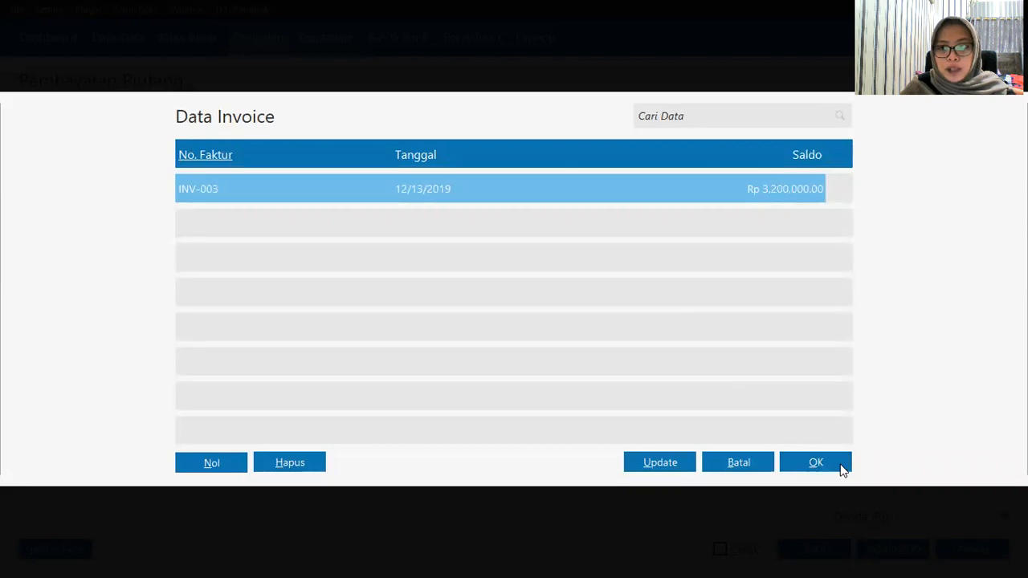
left_click(815, 463)
left_click(739, 337)
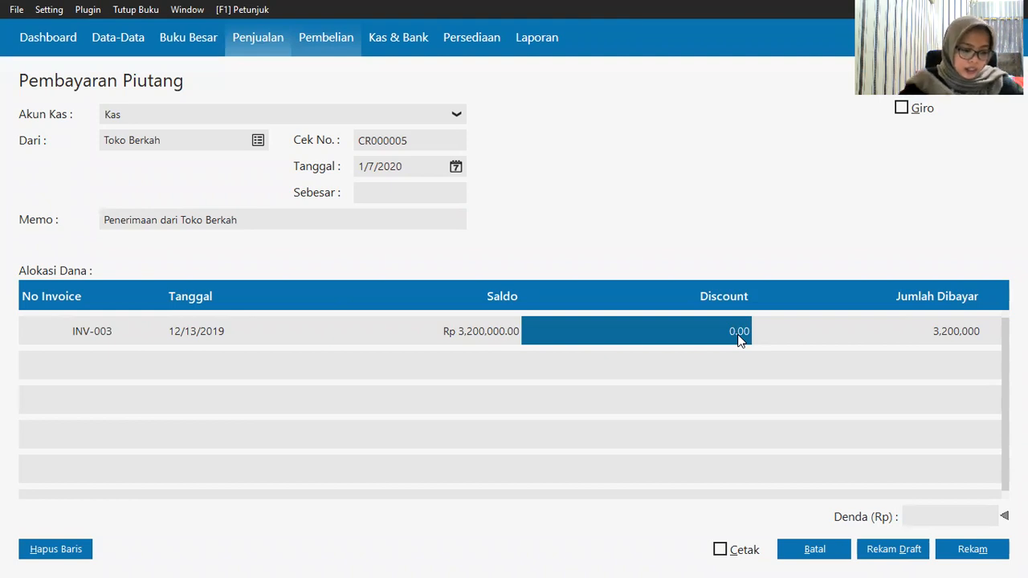
left_click(738, 337)
type("200000")
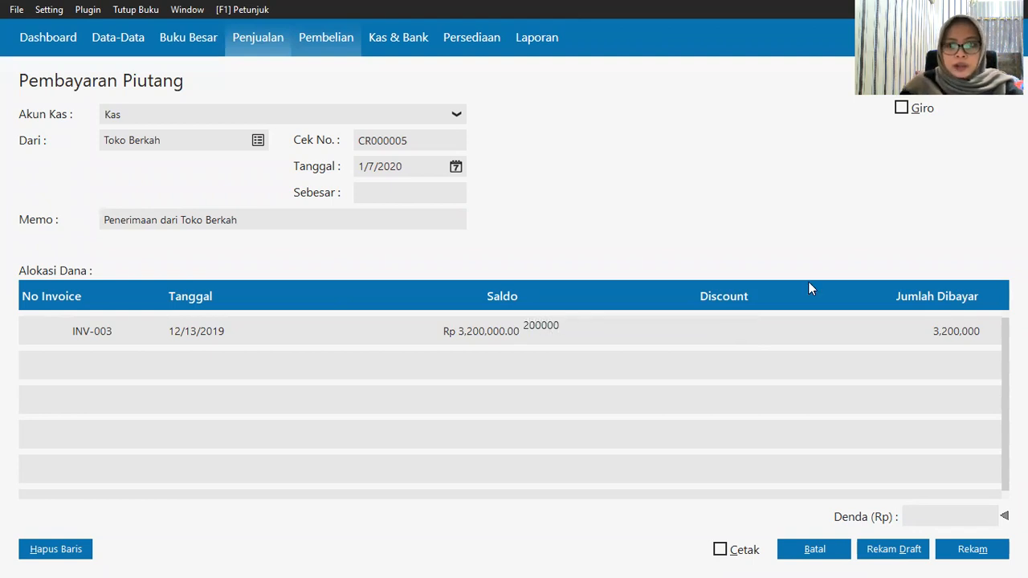
left_click(377, 193)
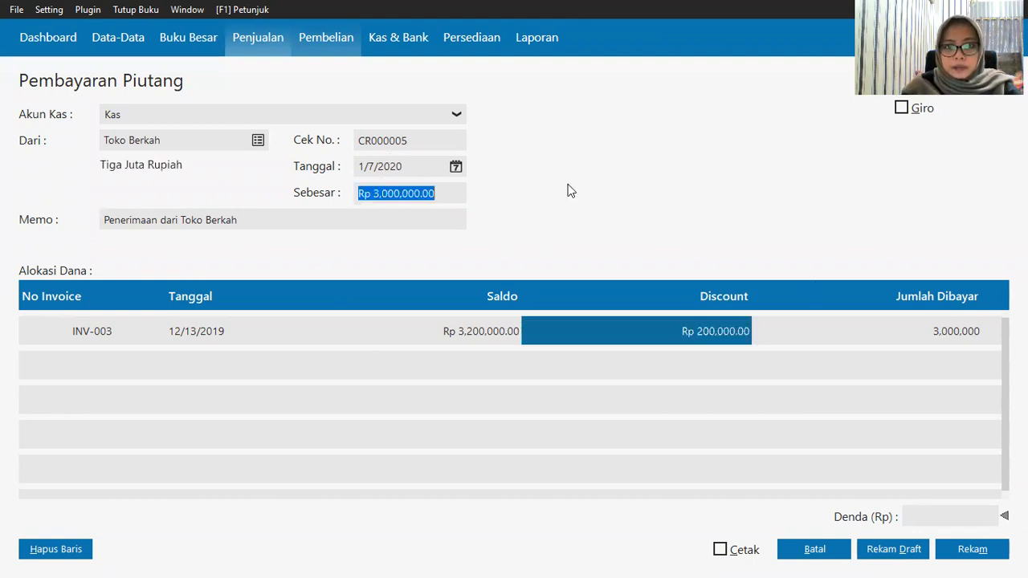
left_click(960, 554)
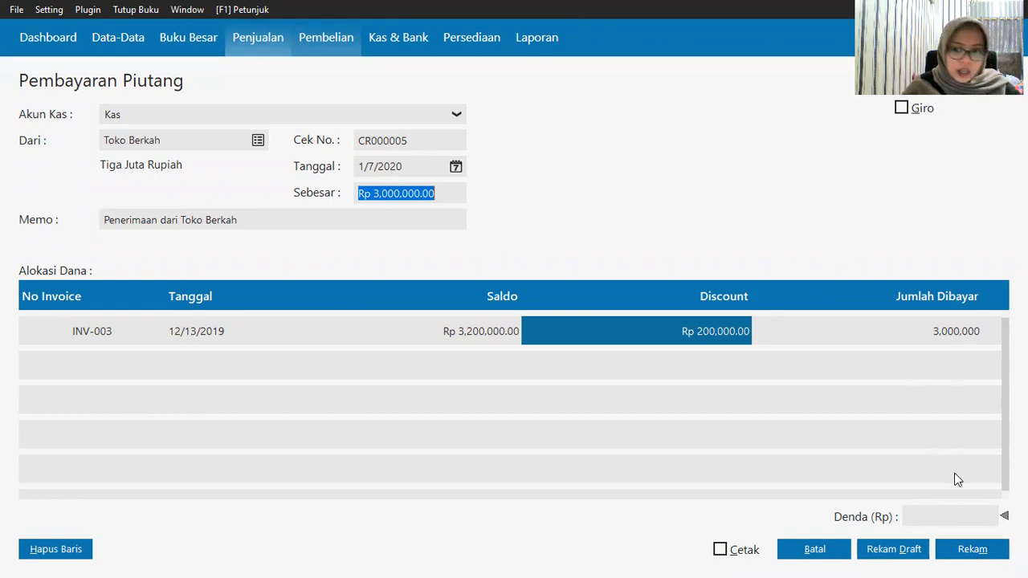
left_click(962, 550)
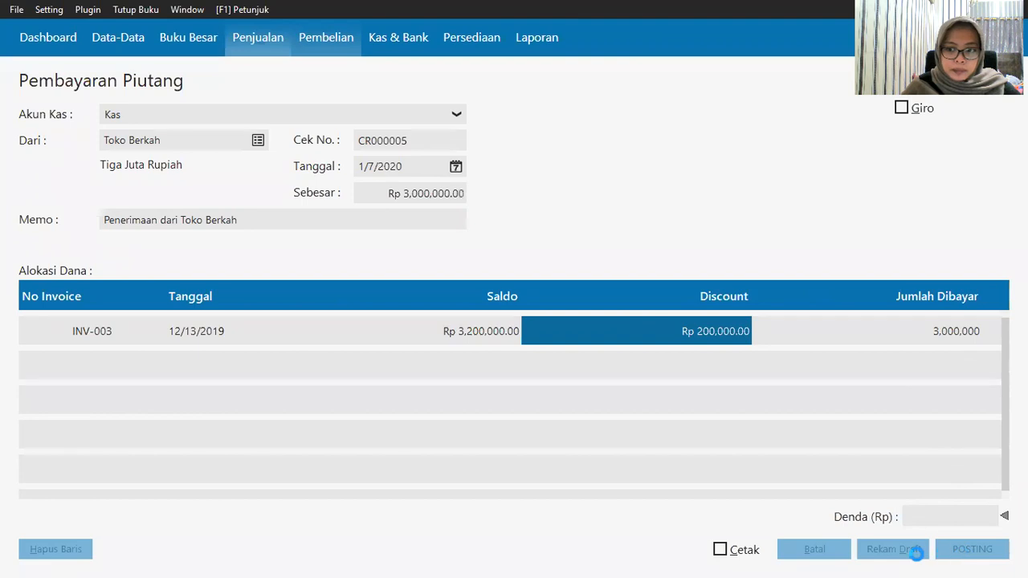
Step: Close the receipt entry form and the Pembayaran Piutang Usaha list
left_click(800, 548)
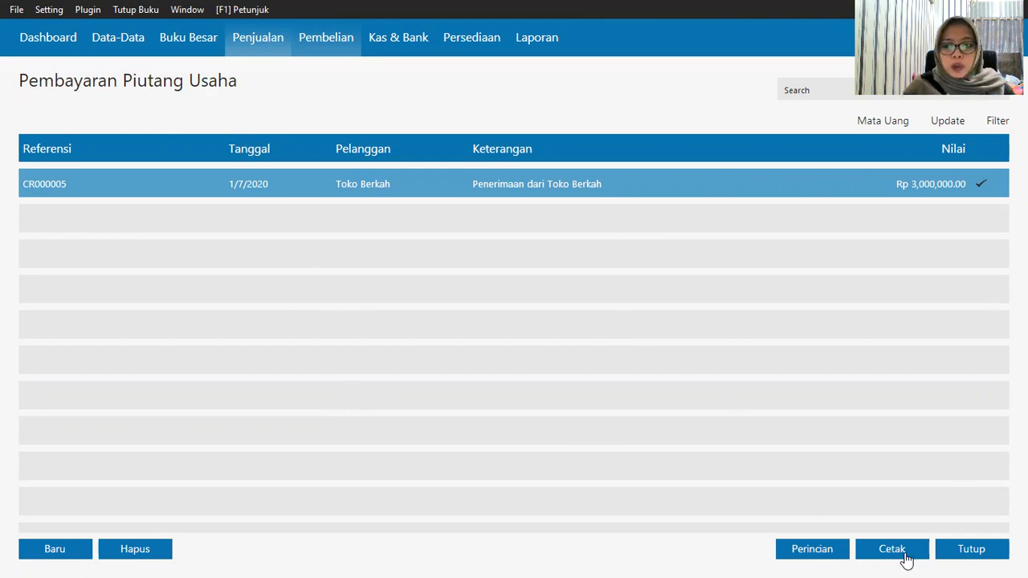
left_click(956, 554)
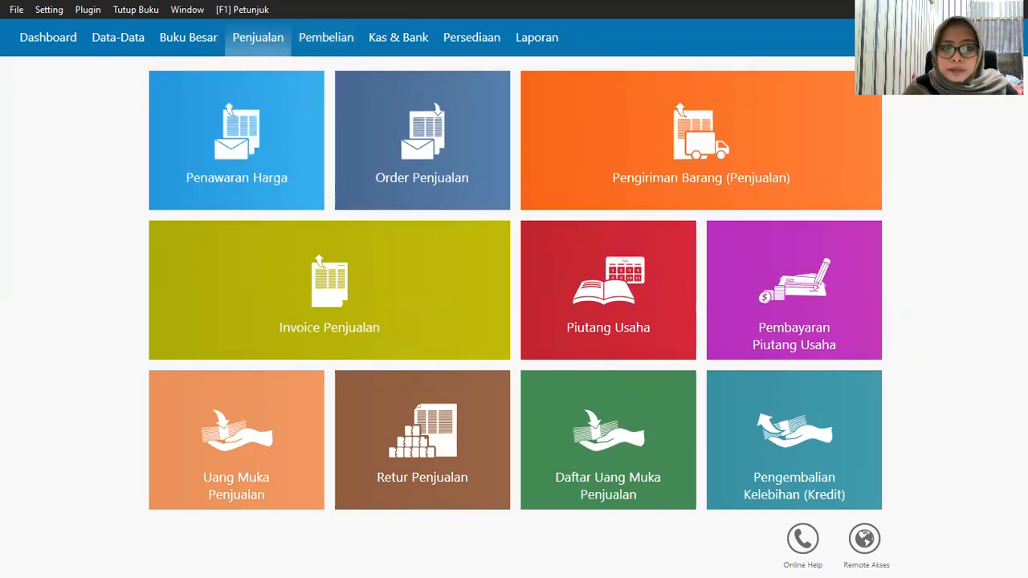
Step: Start a sales down payment into Kas from Toko Berkah for 300,000
mouse_move(202, 466)
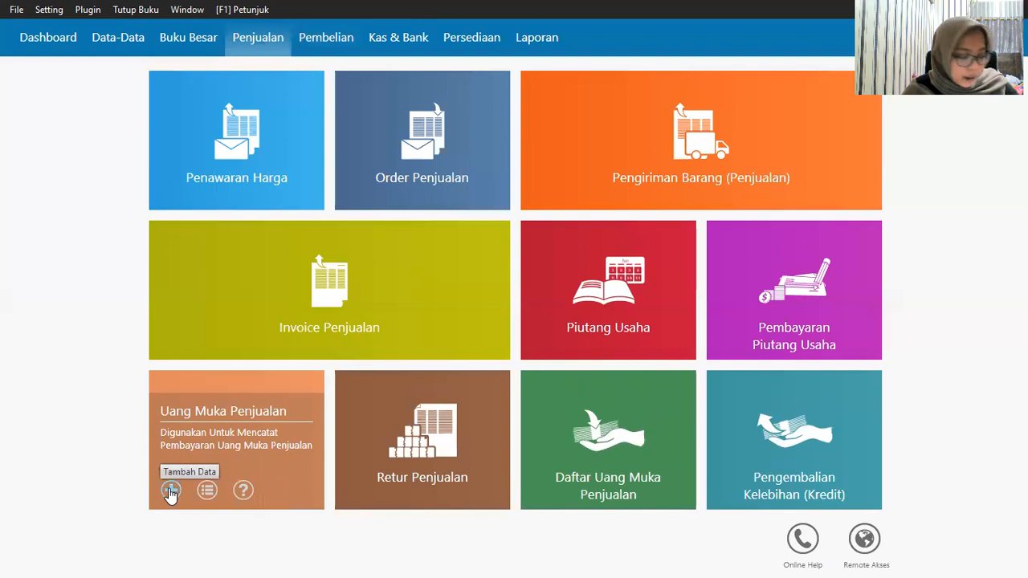
left_click(171, 491)
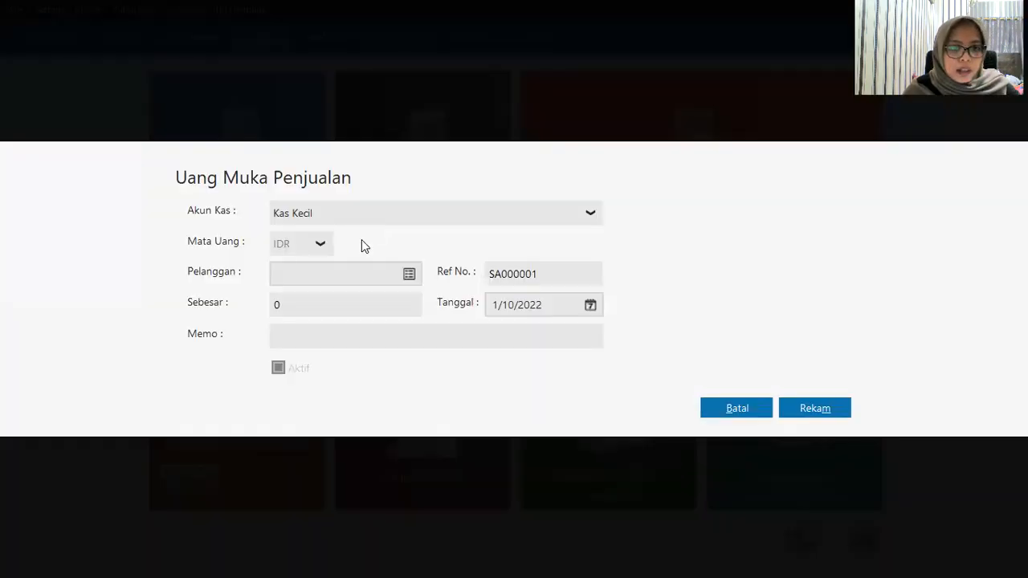
left_click(372, 215)
left_click(359, 263)
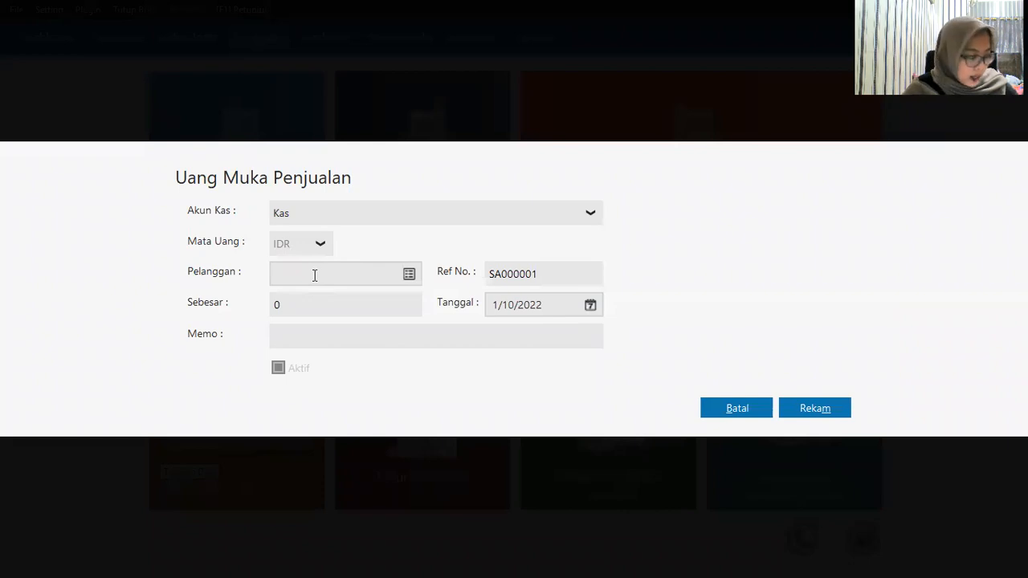
left_click(410, 278)
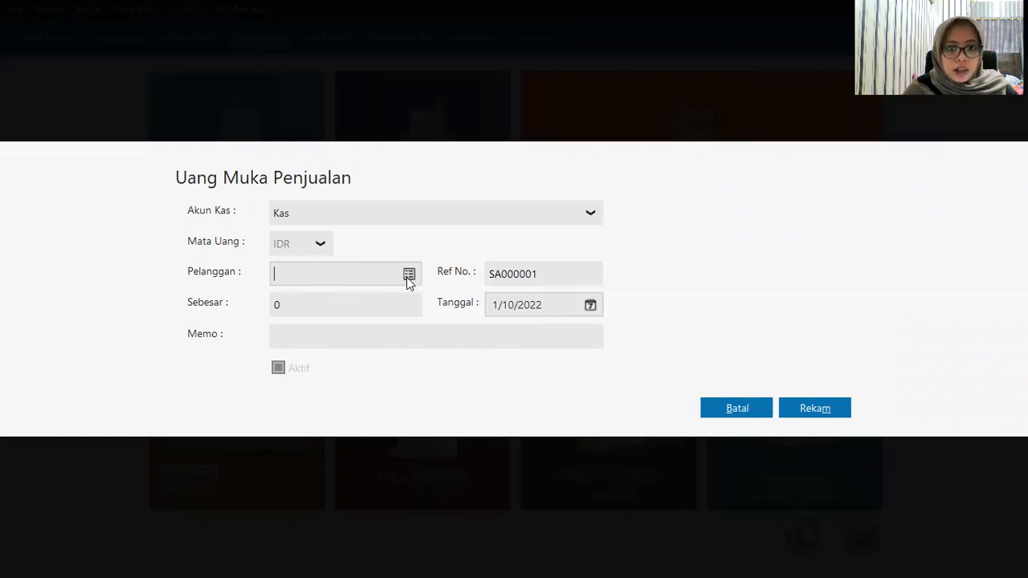
left_click(394, 227)
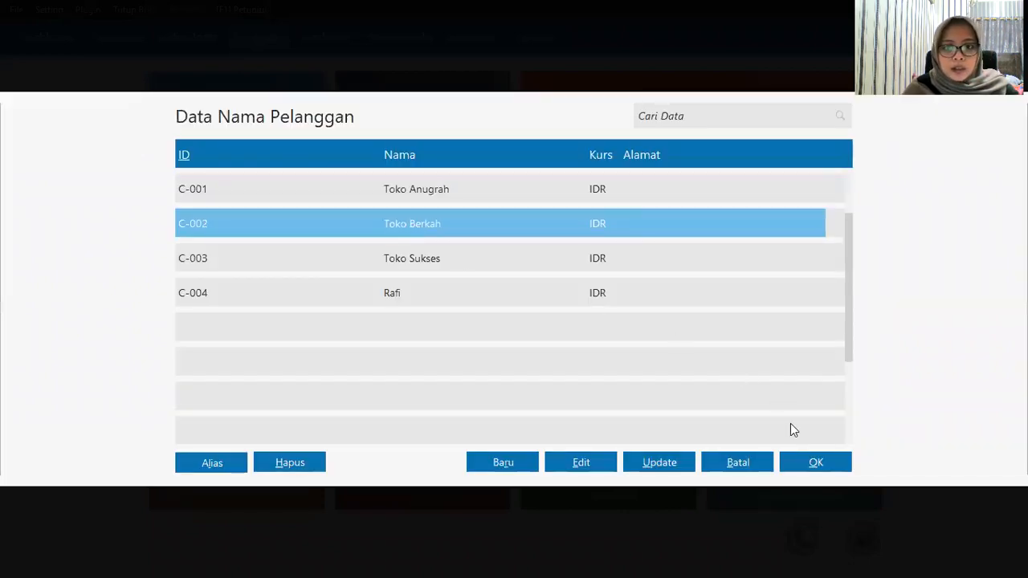
left_click(804, 470)
left_click(373, 304)
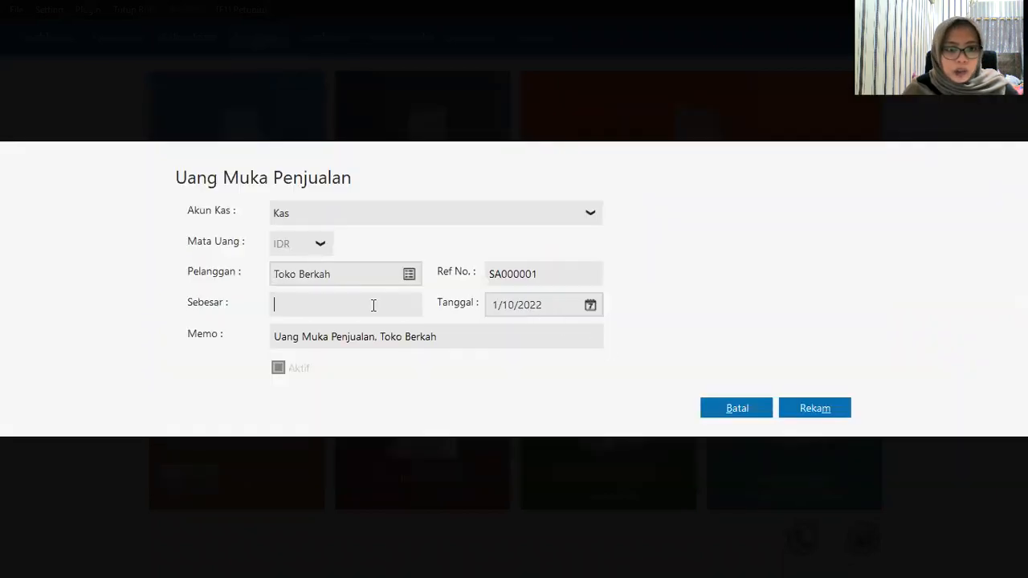
type("300000")
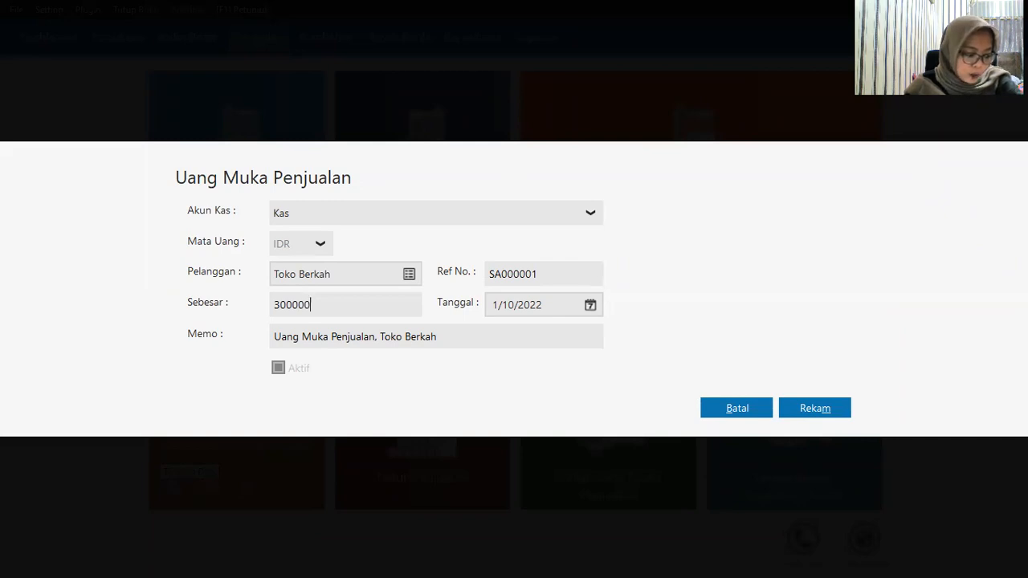
Step: Date the down payment 1/19/2020 and save it
left_click(590, 306)
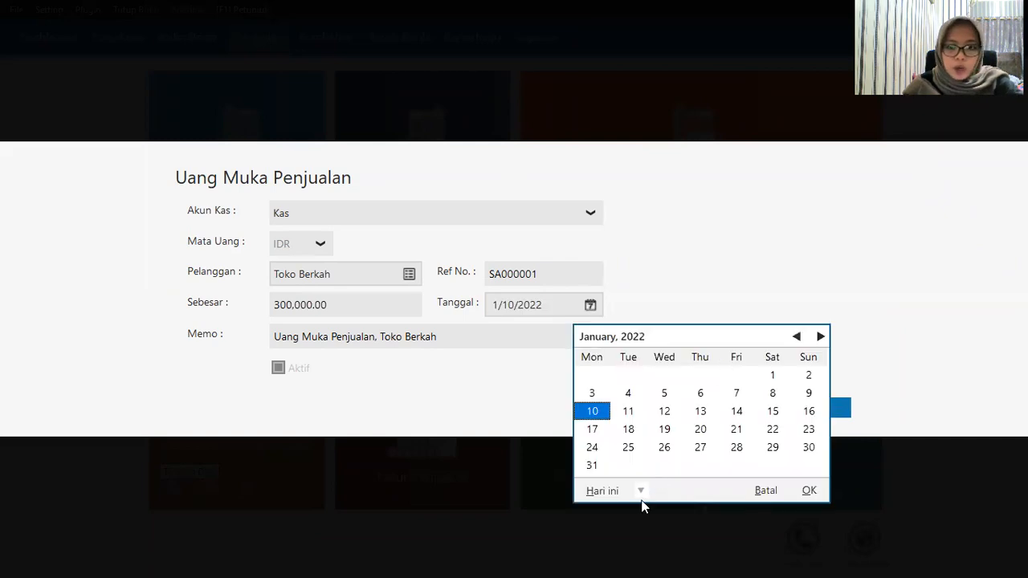
left_click(641, 491)
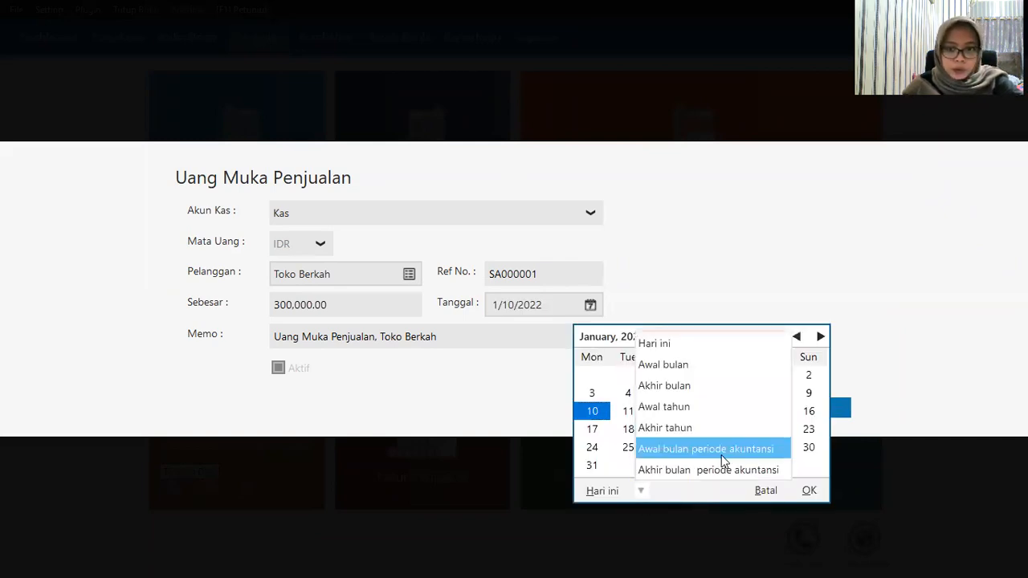
left_click(722, 458)
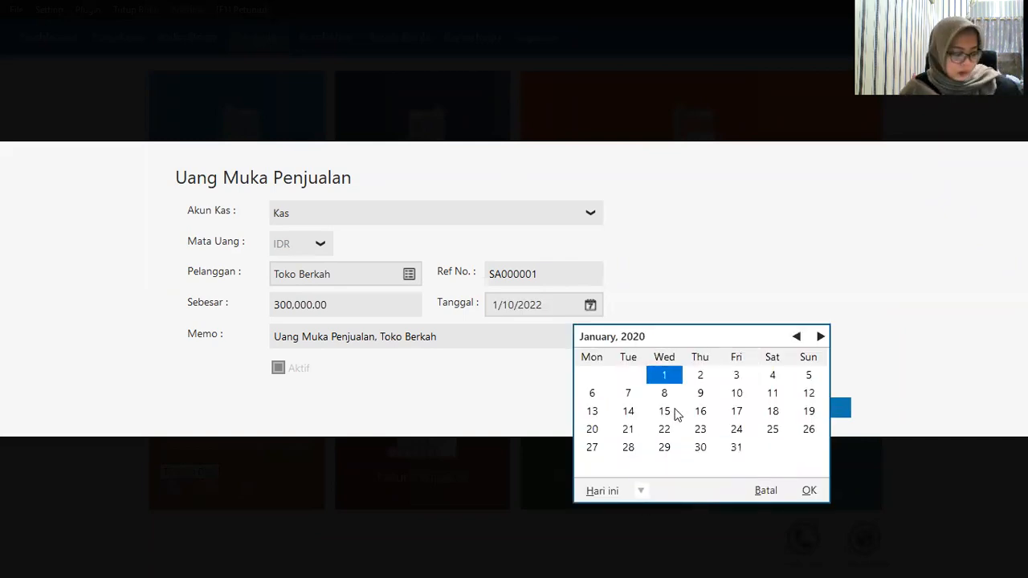
left_click(809, 412)
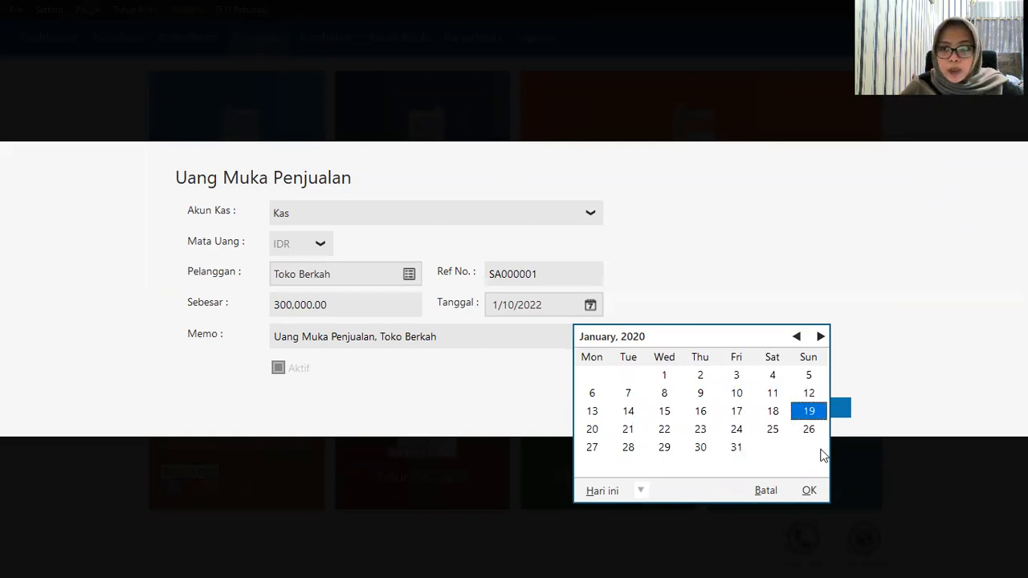
left_click(809, 492)
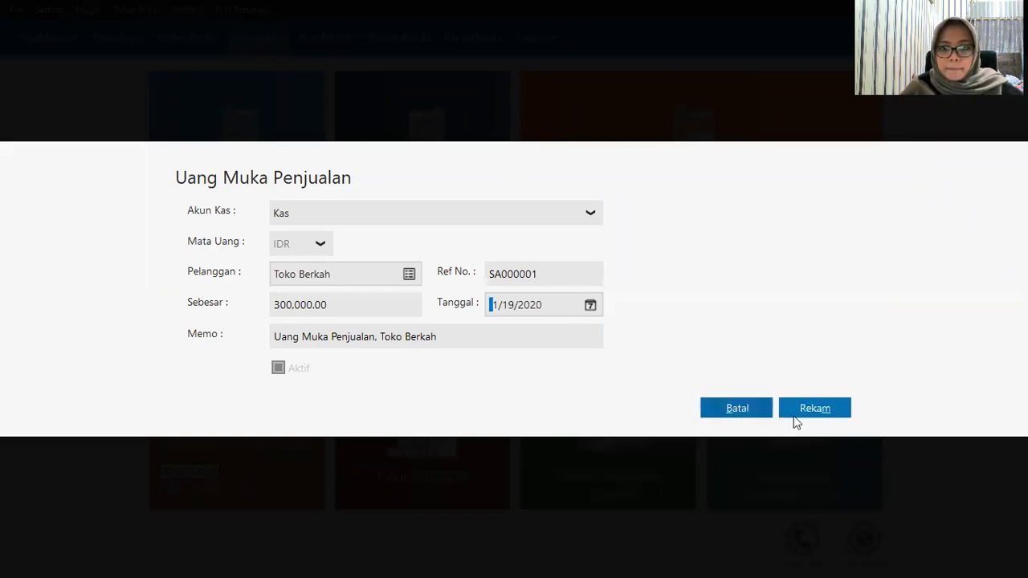
left_click(841, 418)
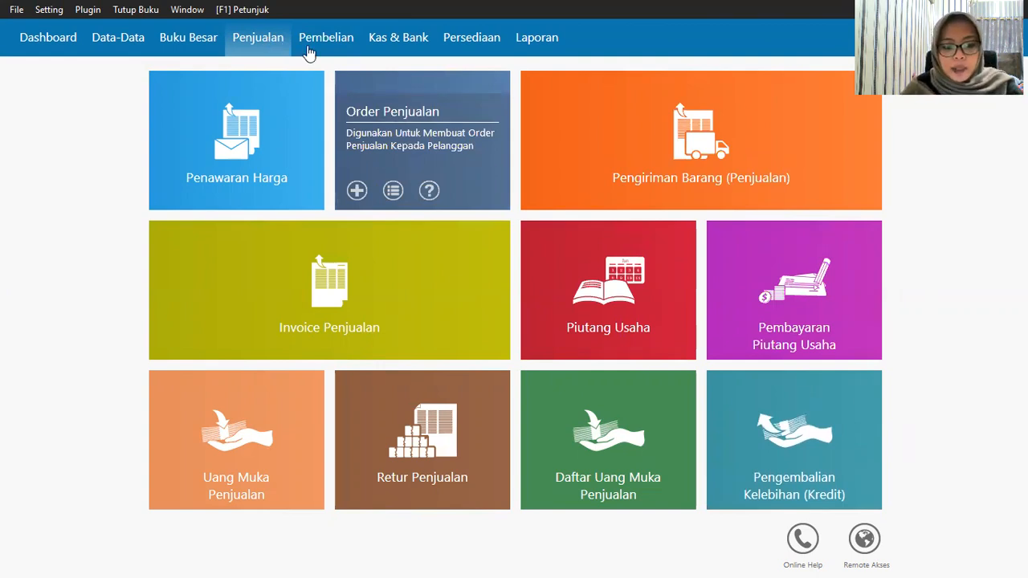
Step: Create a new Pengiriman Barang delivery for customer Toko Berkah
mouse_move(543, 193)
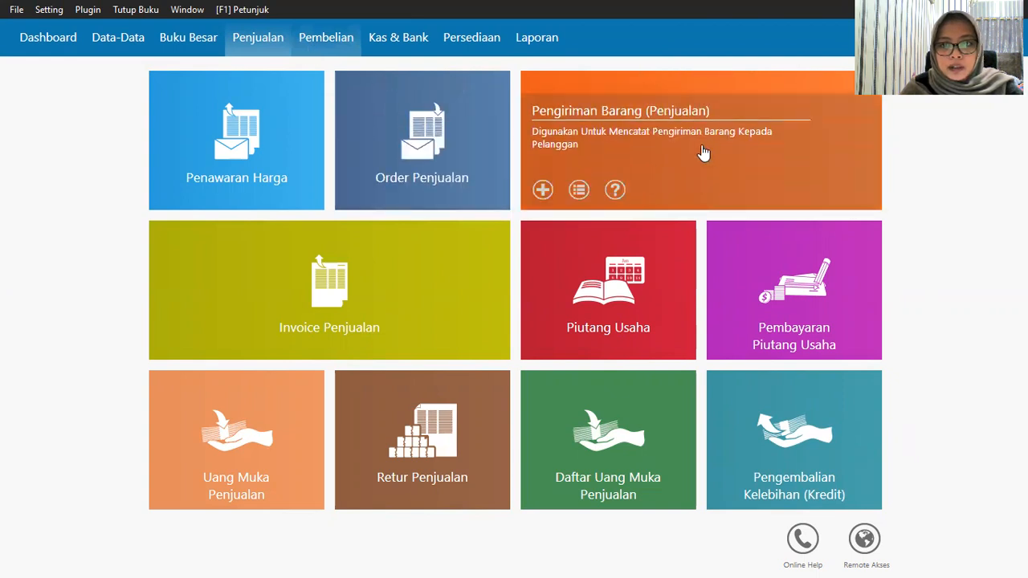
left_click(543, 191)
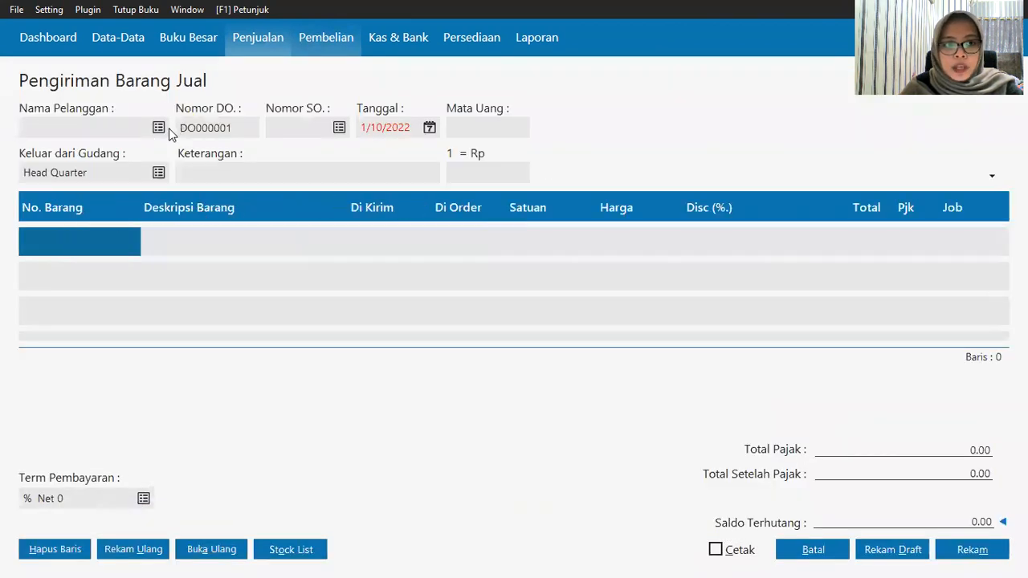
left_click(369, 242)
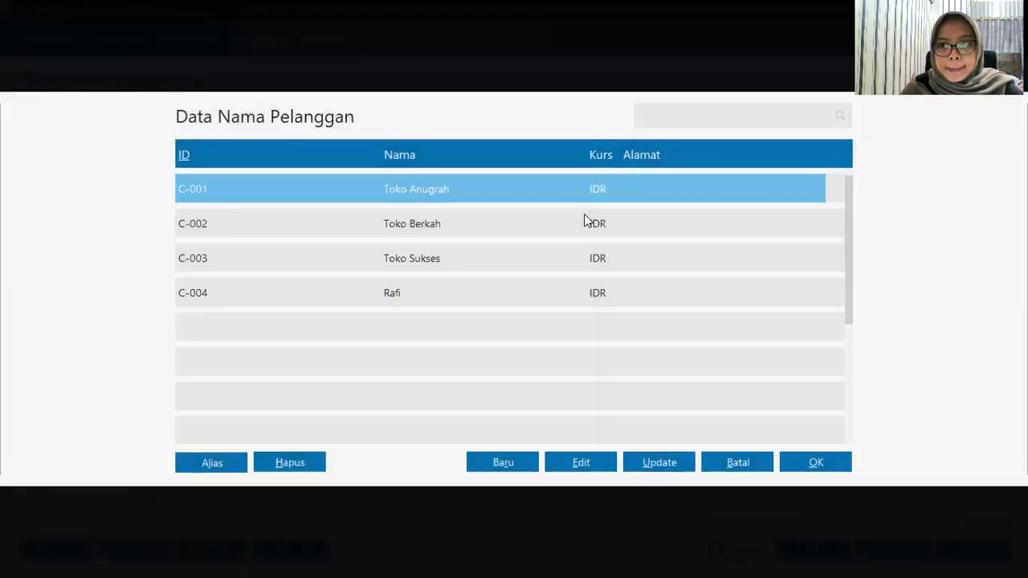
left_click(553, 228)
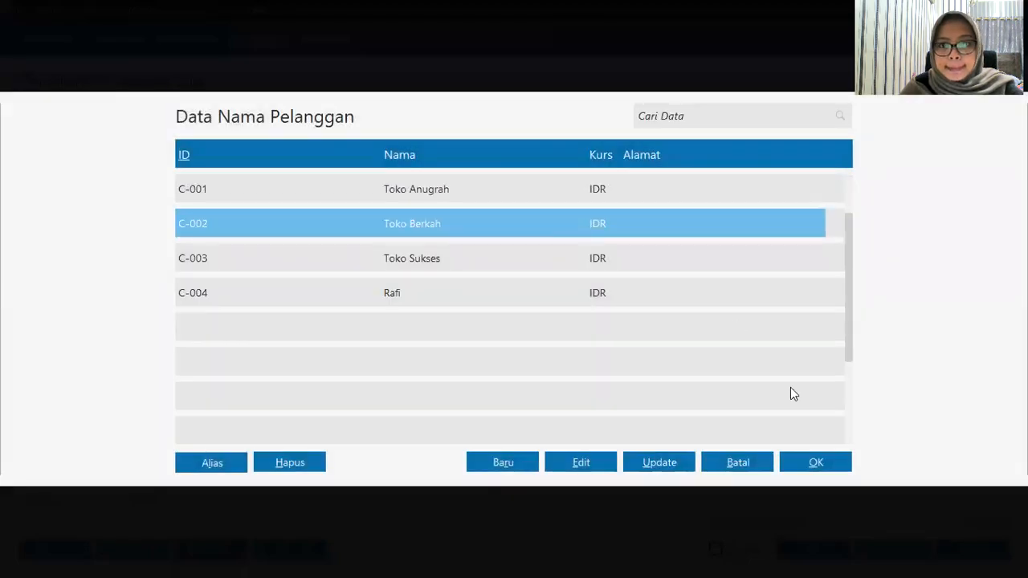
left_click(815, 462)
Step: Date the delivery 1/19/2020 and move to the first item line
left_click(430, 134)
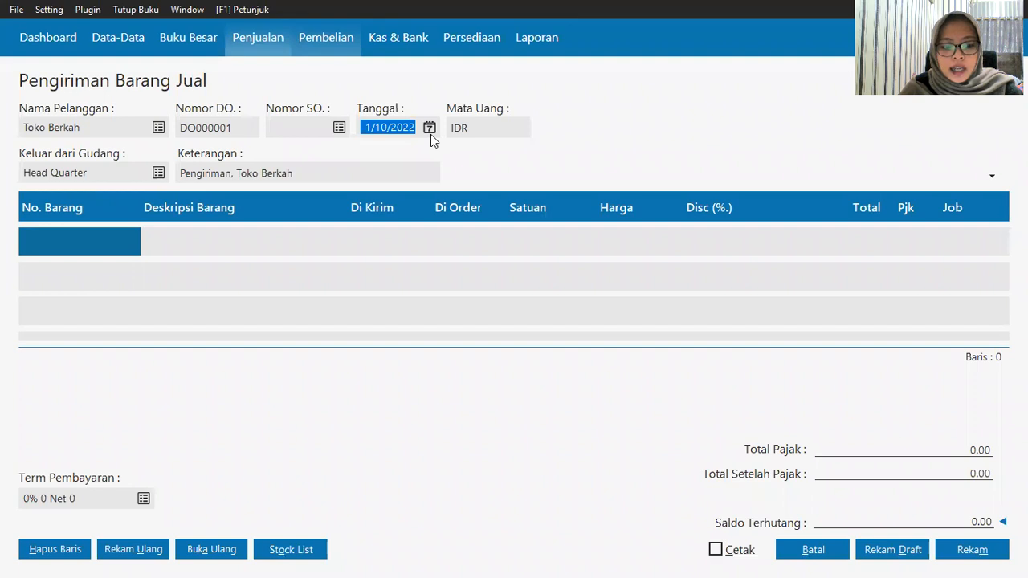
left_click(431, 134)
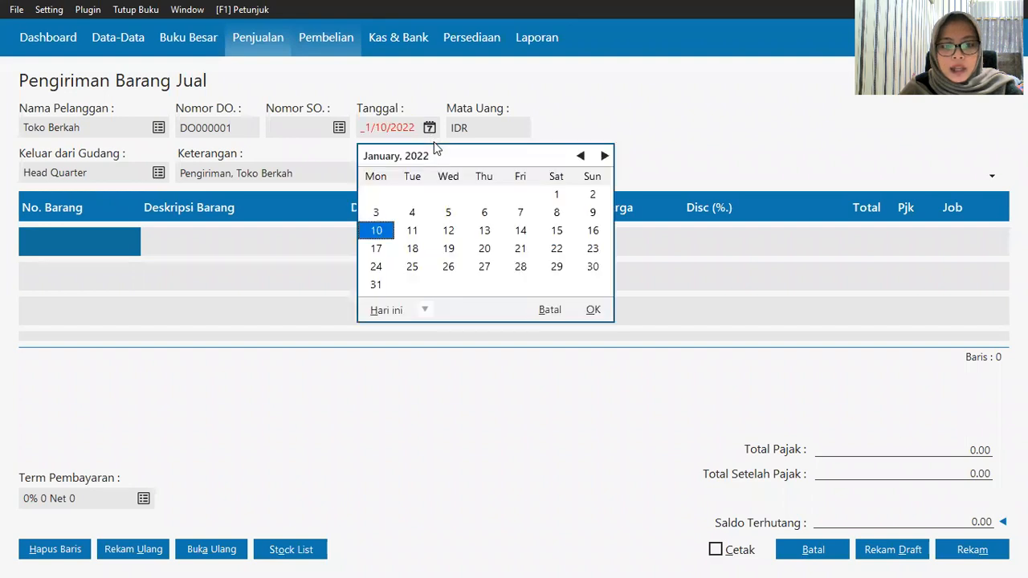
left_click(424, 311)
left_click(464, 440)
left_click(592, 230)
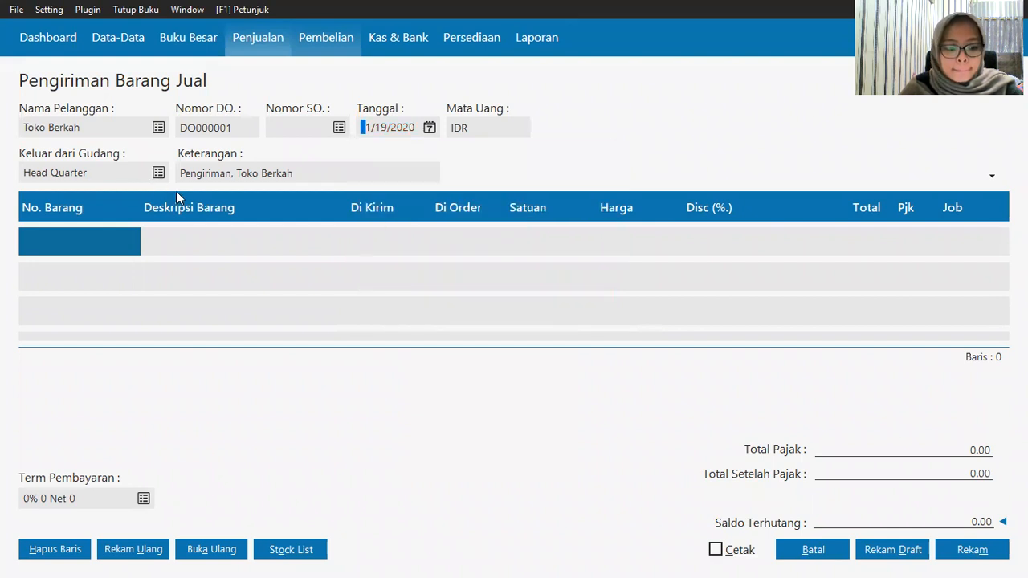
left_click(97, 251)
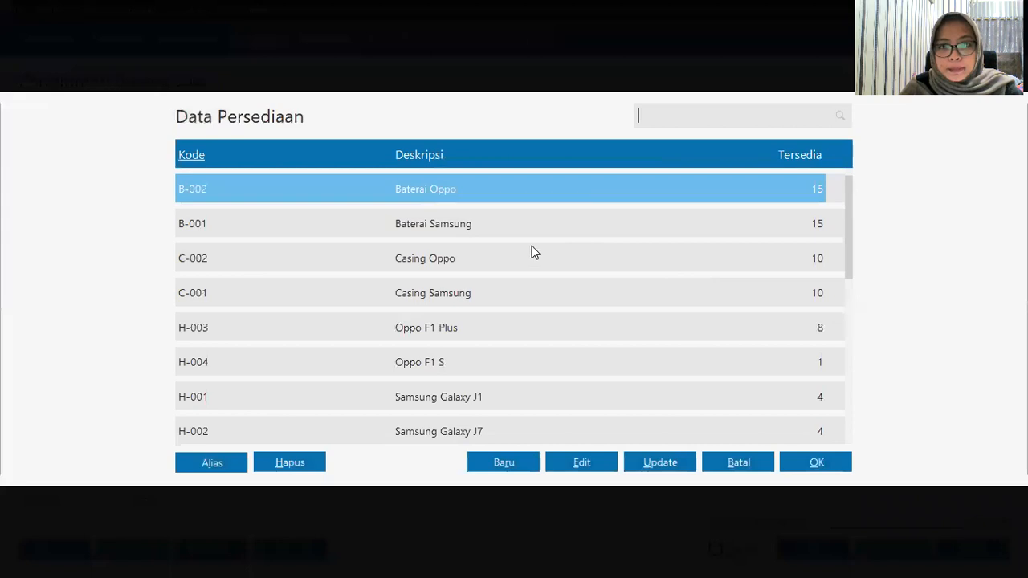
Step: Add Baterai Samsung on the first row, 5 units at 75,000
left_click(526, 228)
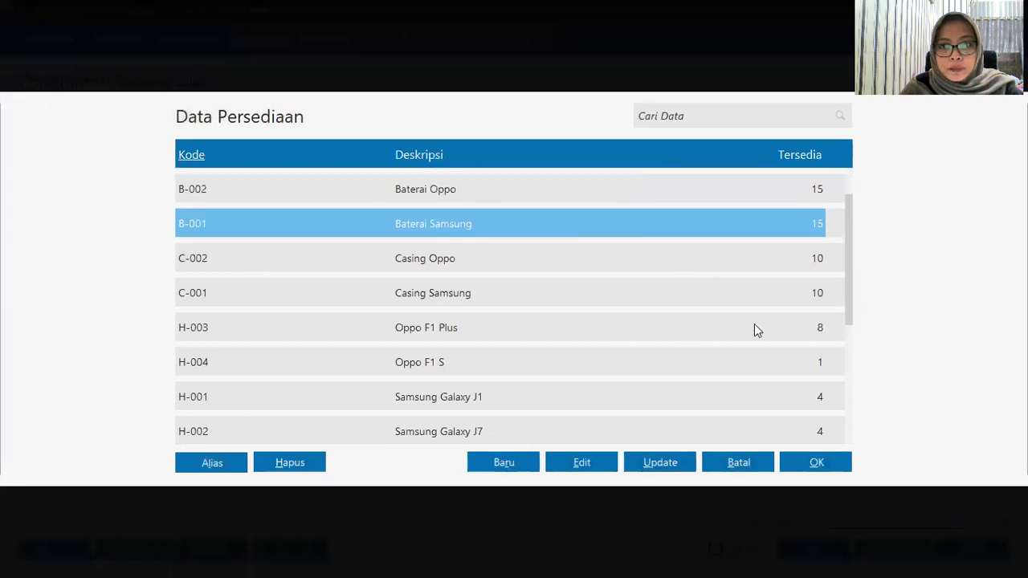
left_click(813, 467)
left_click(368, 242)
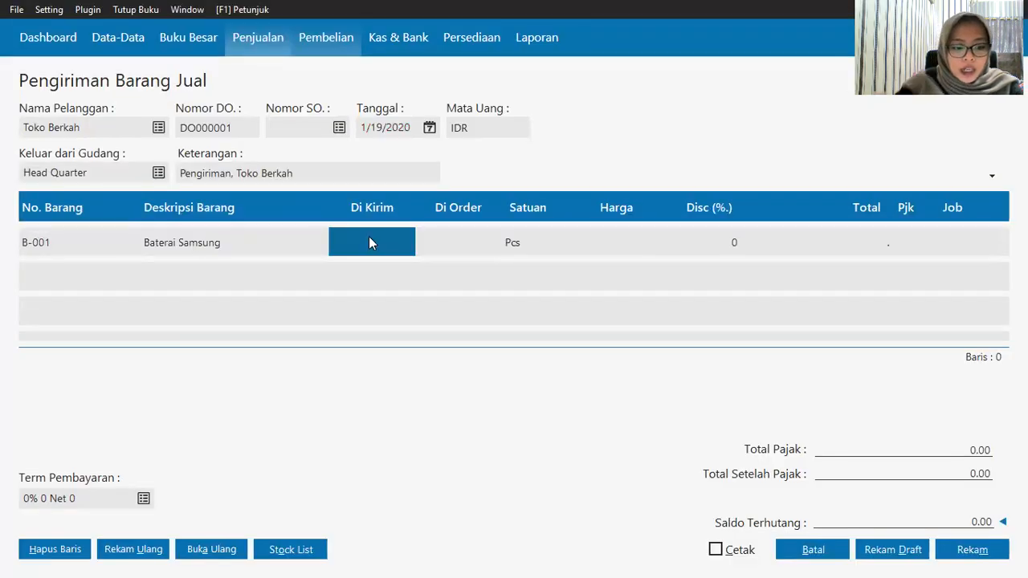
type("5")
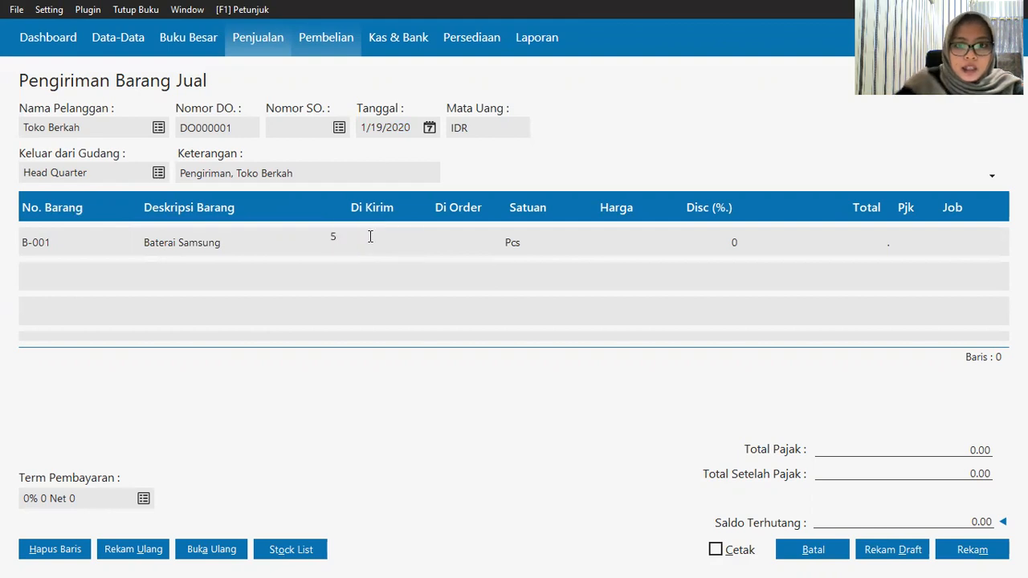
left_click(618, 241)
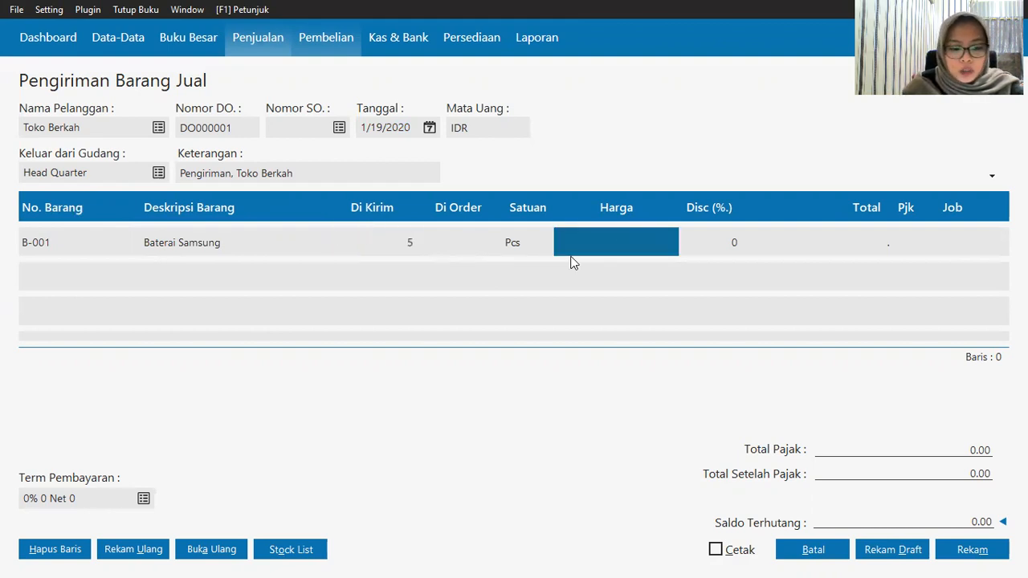
type("75000")
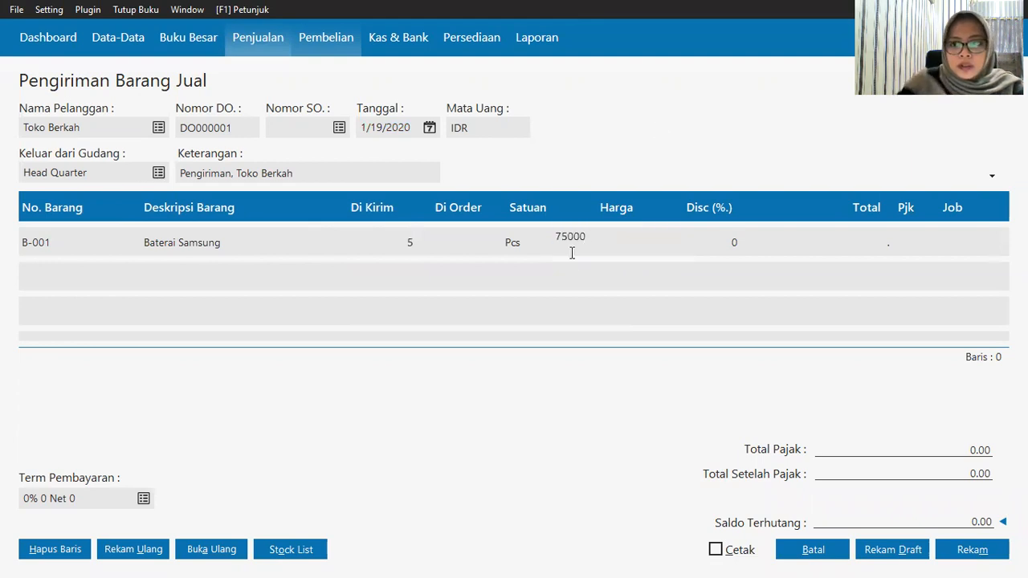
left_click(883, 240)
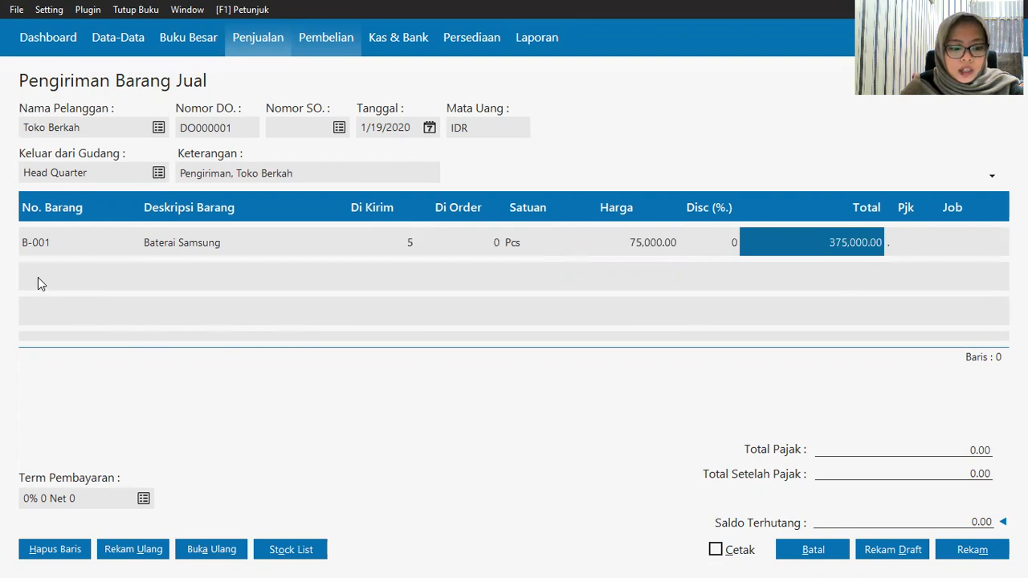
Step: Add Baterai Oppo on the second row, 6 units at 65,000
left_click(50, 244)
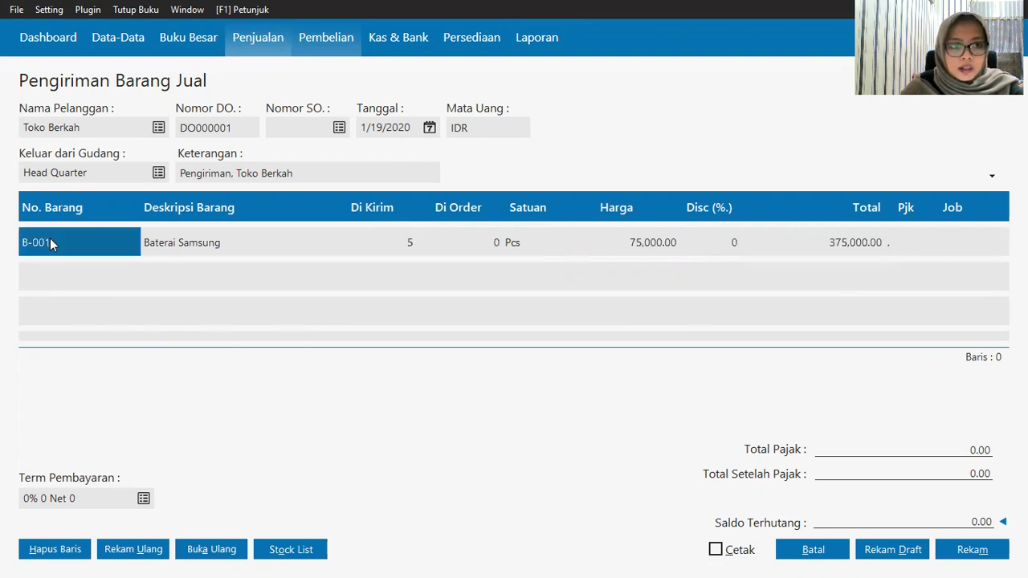
left_click(45, 288)
left_click(48, 283)
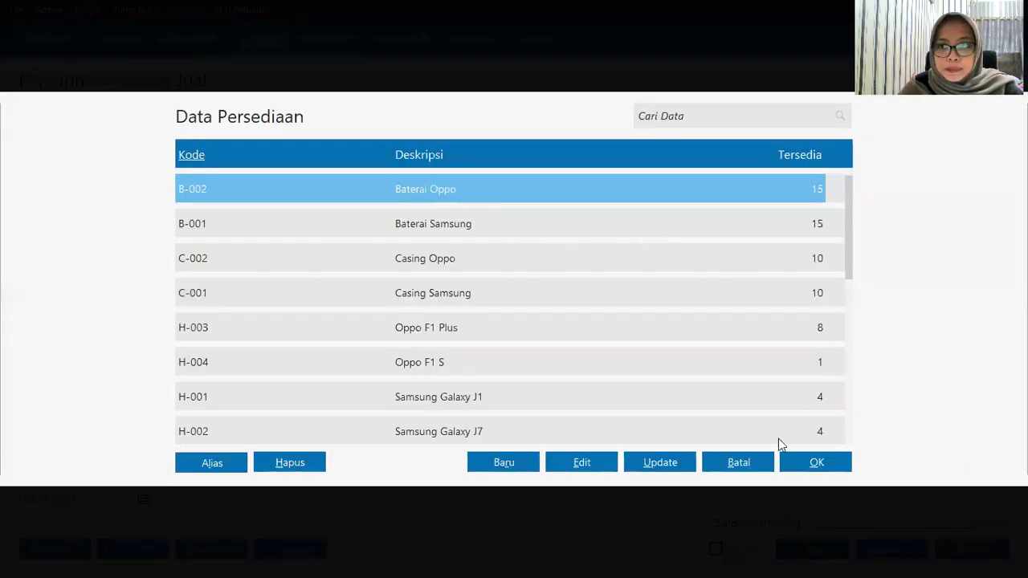
left_click(833, 463)
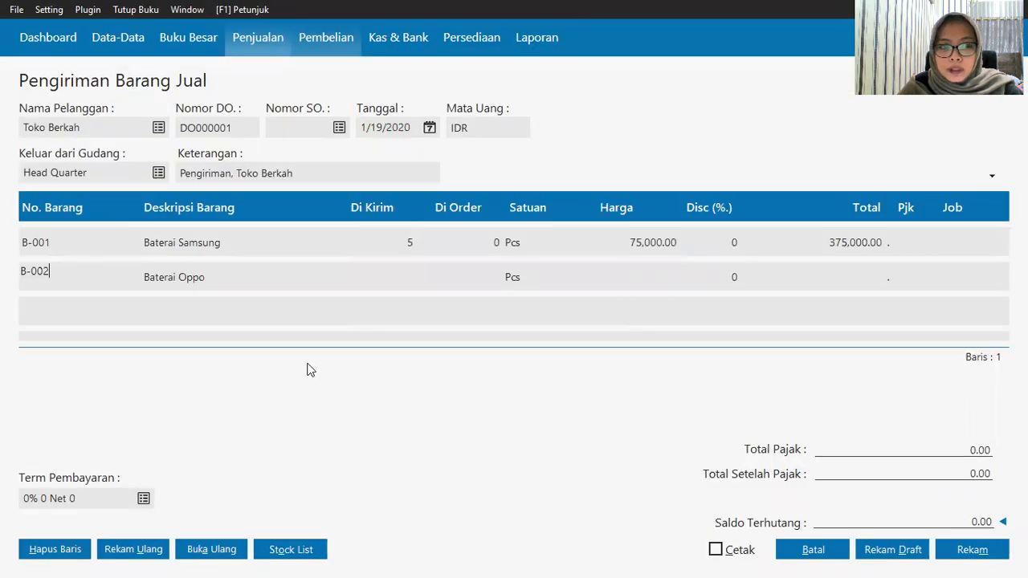
left_click(406, 276)
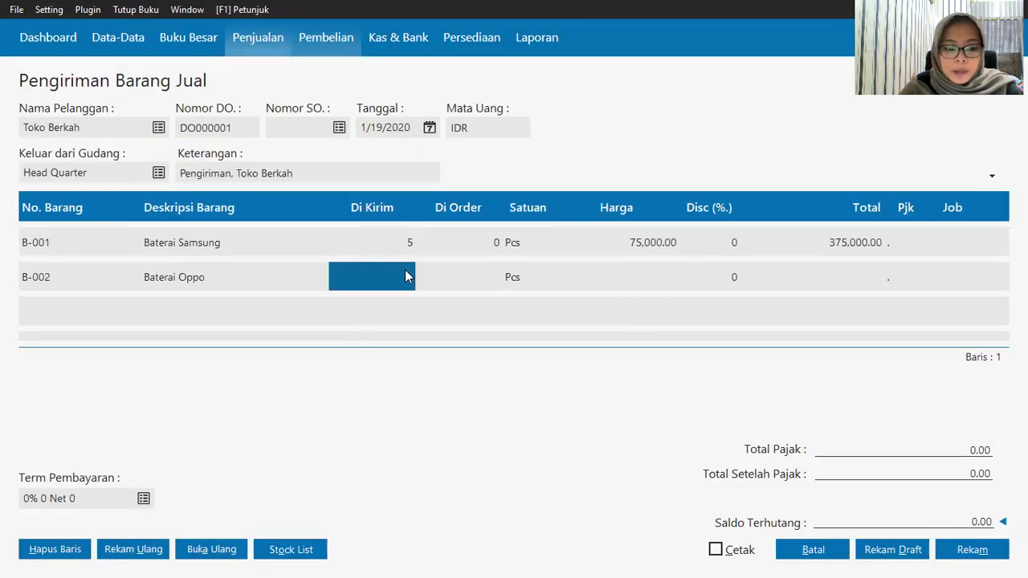
type("6")
key("Return")
key("Return")
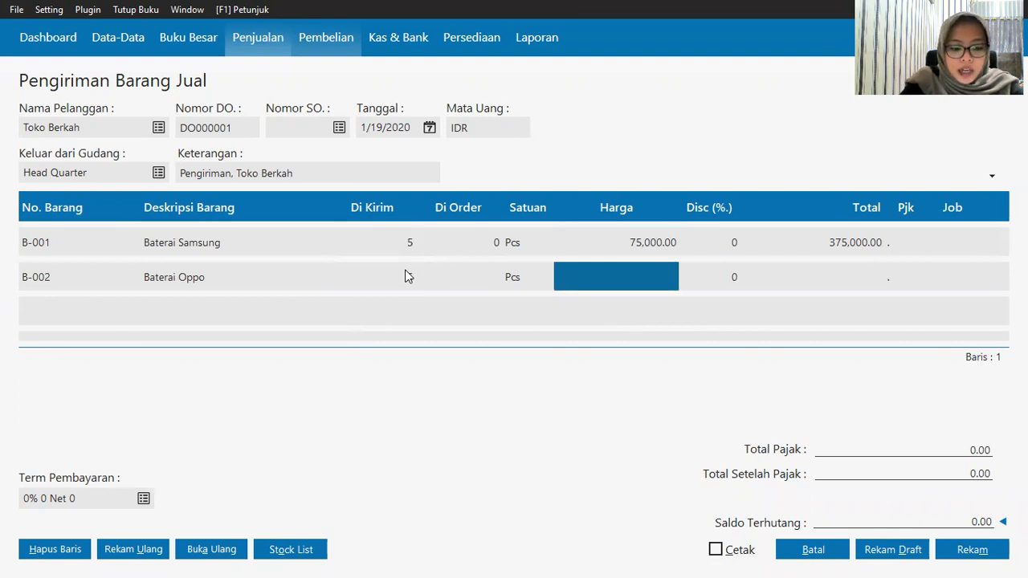
type("65000")
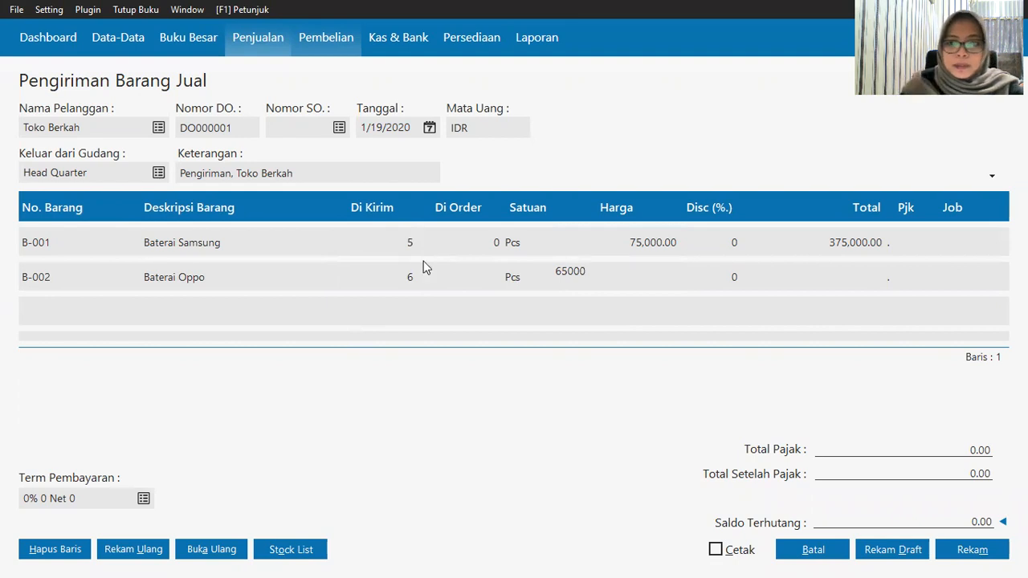
left_click(838, 277)
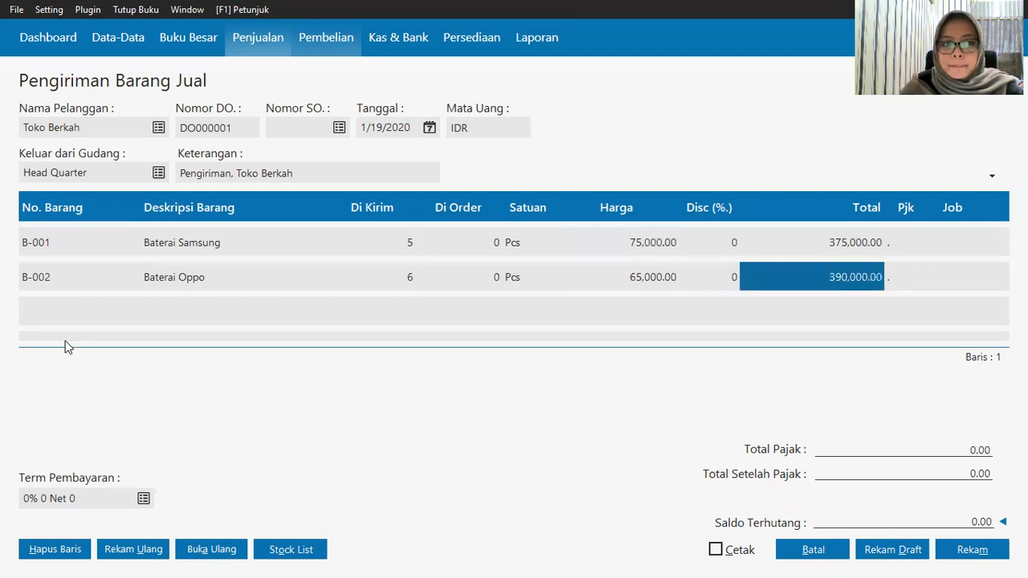
Step: Add Casing Samsung on the third row, 4 units at 160,000
left_click(55, 286)
key("Down")
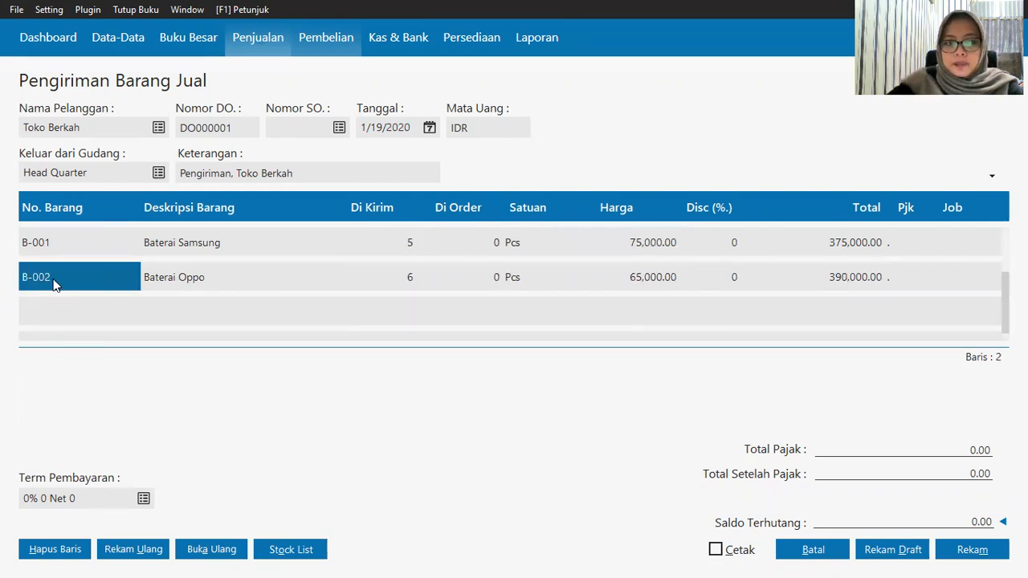
left_click(42, 300)
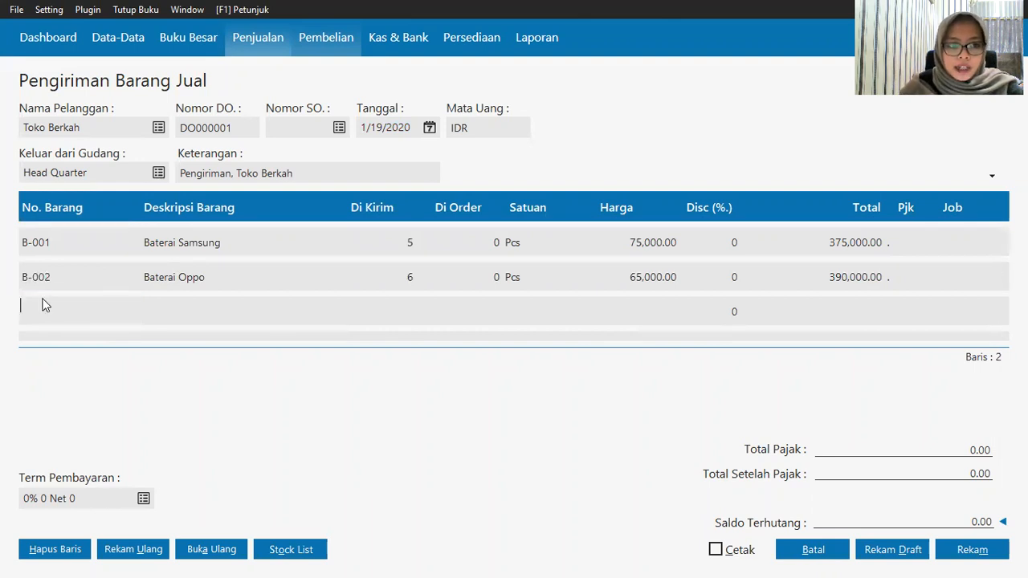
key("Return")
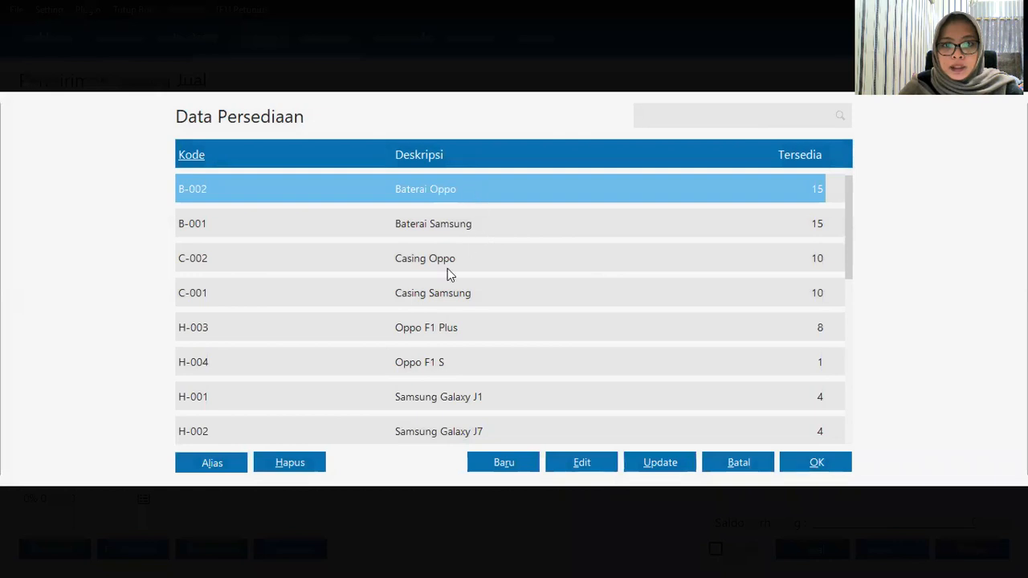
left_click(443, 298)
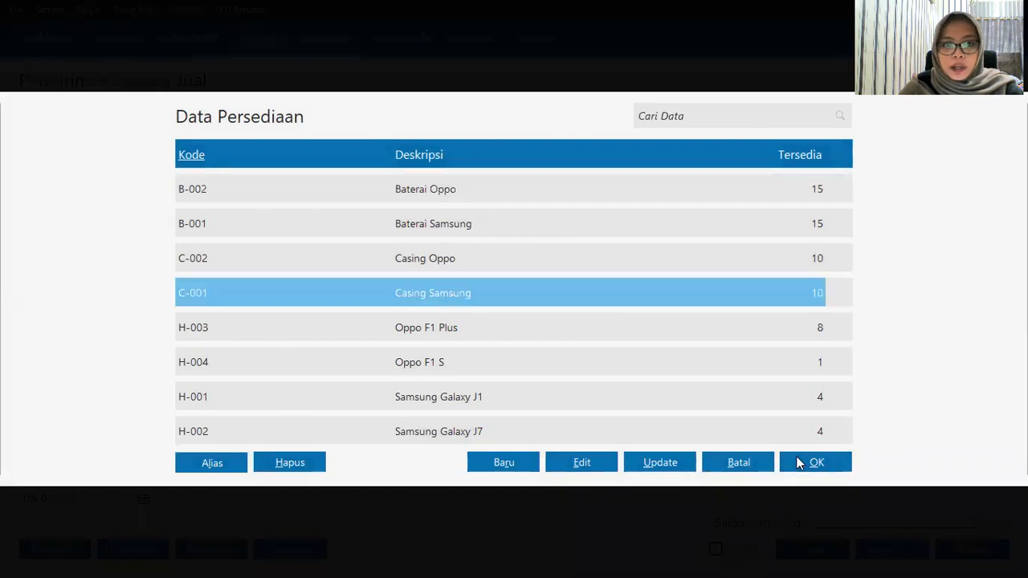
left_click(797, 457)
left_click(402, 307)
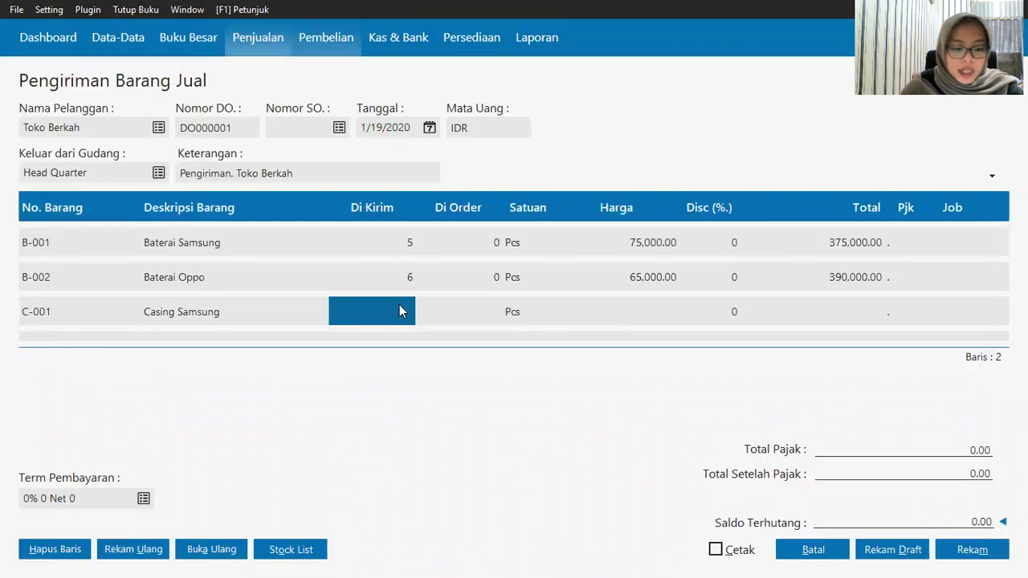
type("4")
key("Tab")
key("Tab")
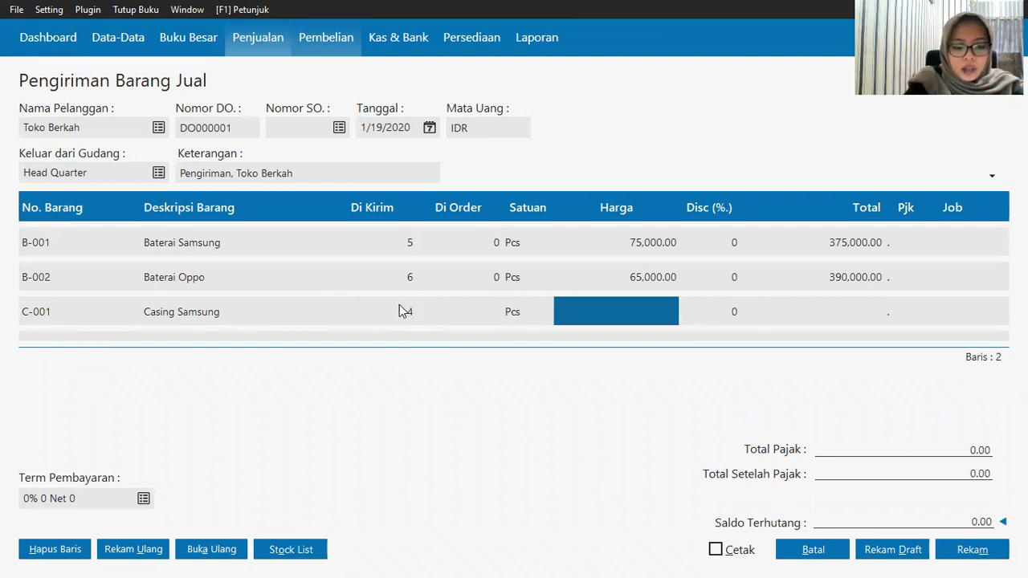
type("160000")
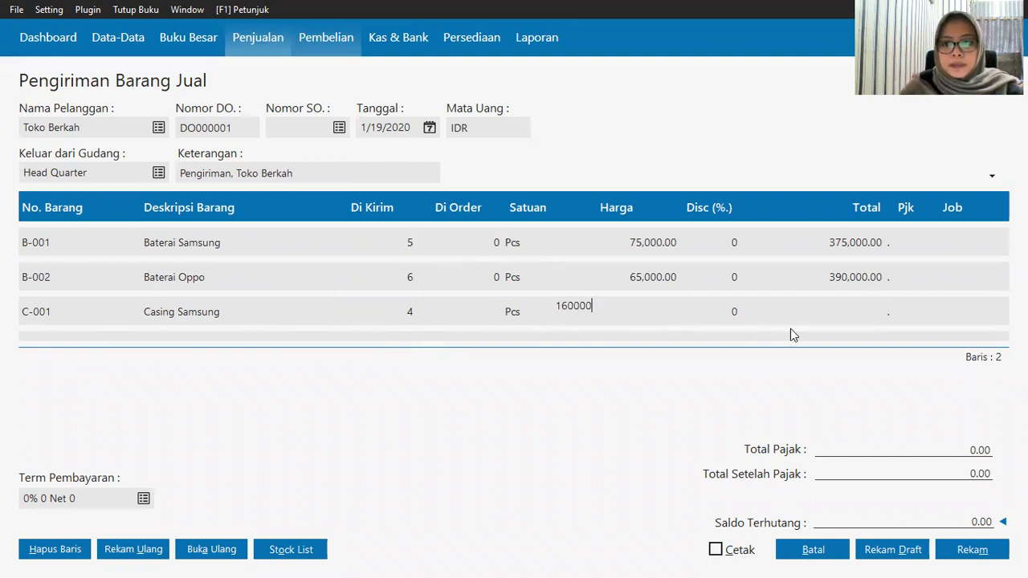
left_click(847, 313)
Step: Add Casing Oppo (C-002) on a new line, 5 units at 160,000
key("Down")
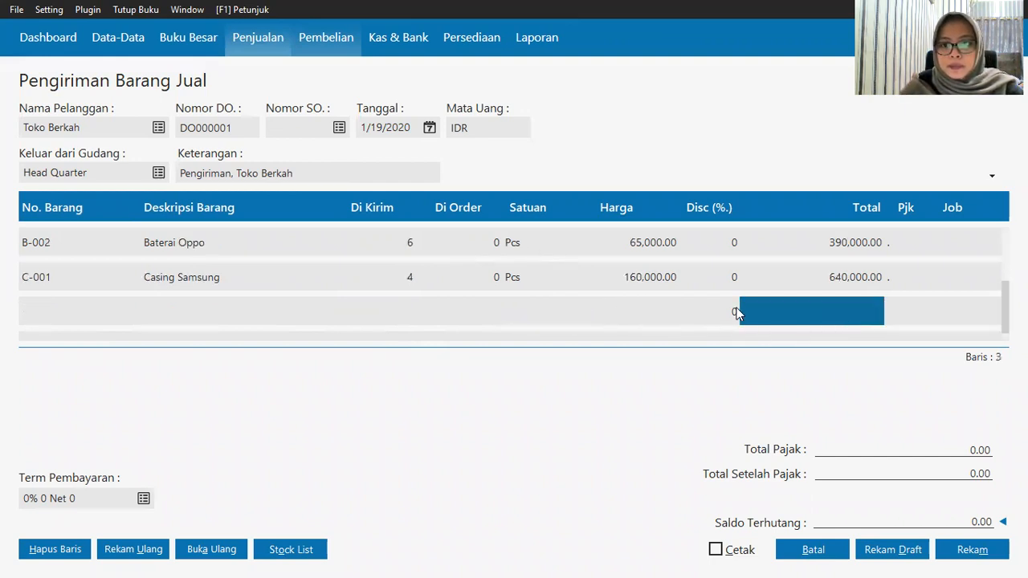
left_click(44, 283)
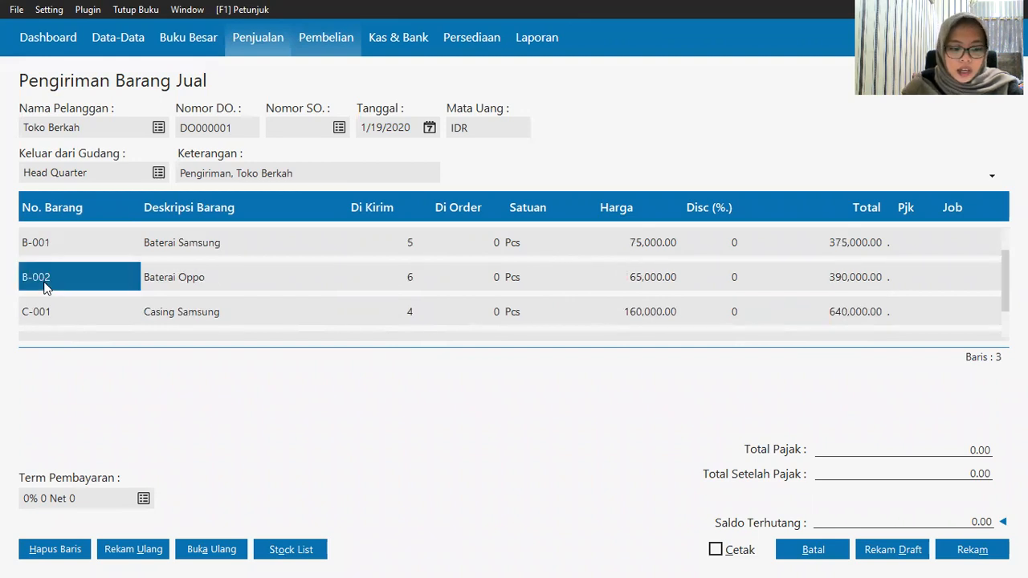
key("Down")
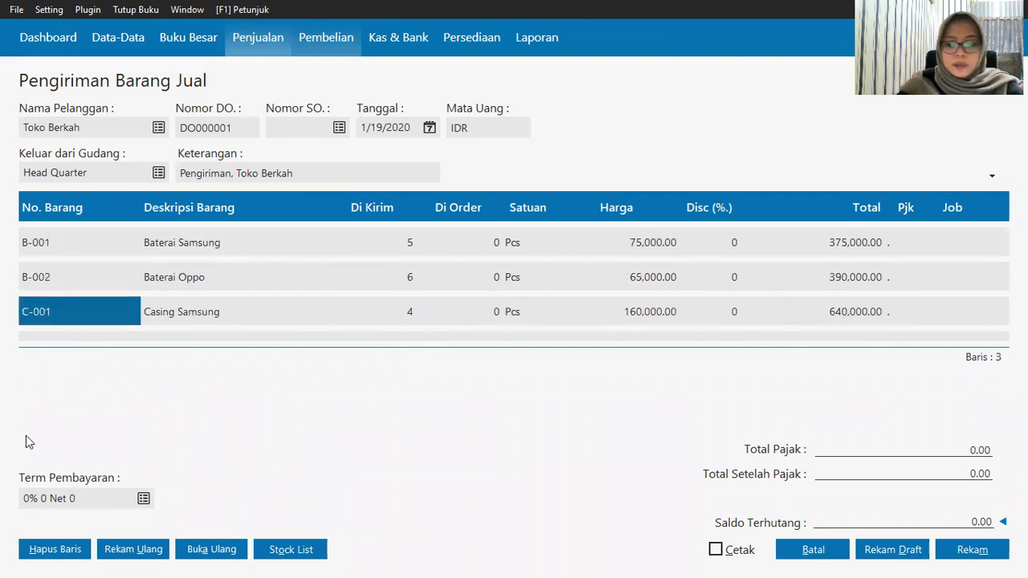
key("Down")
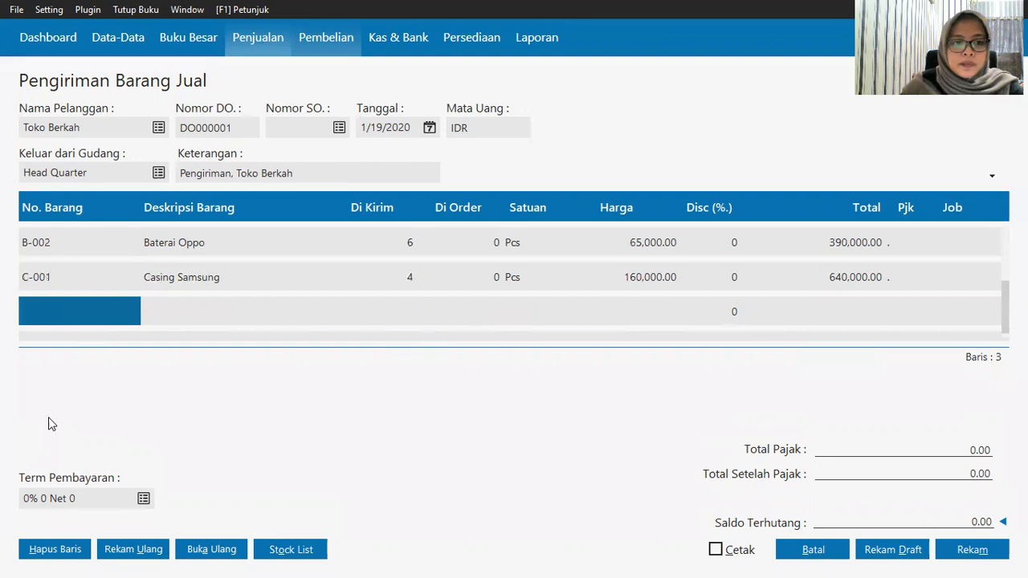
left_click(65, 322)
double_click(64, 322)
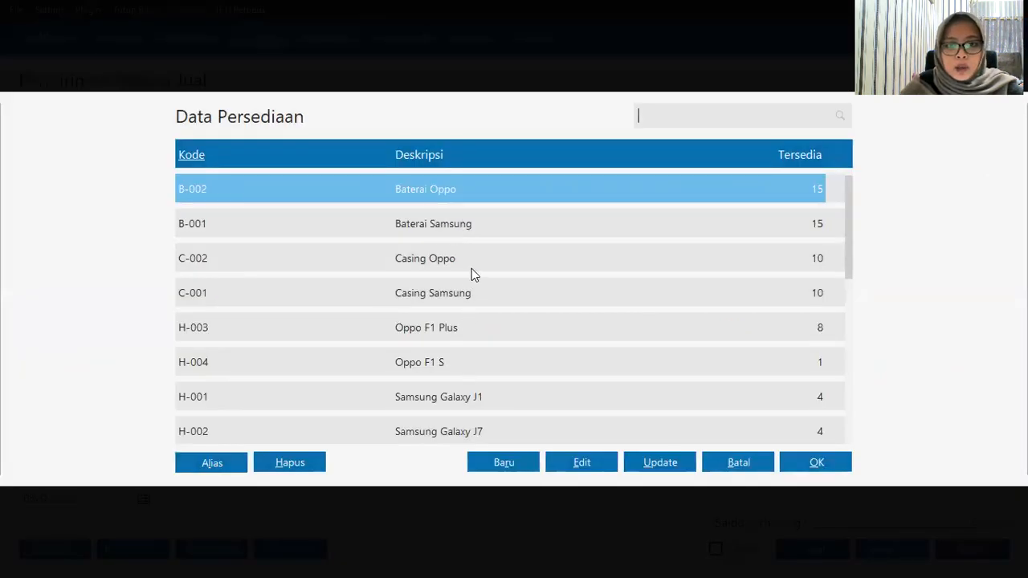
left_click(474, 274)
left_click(800, 462)
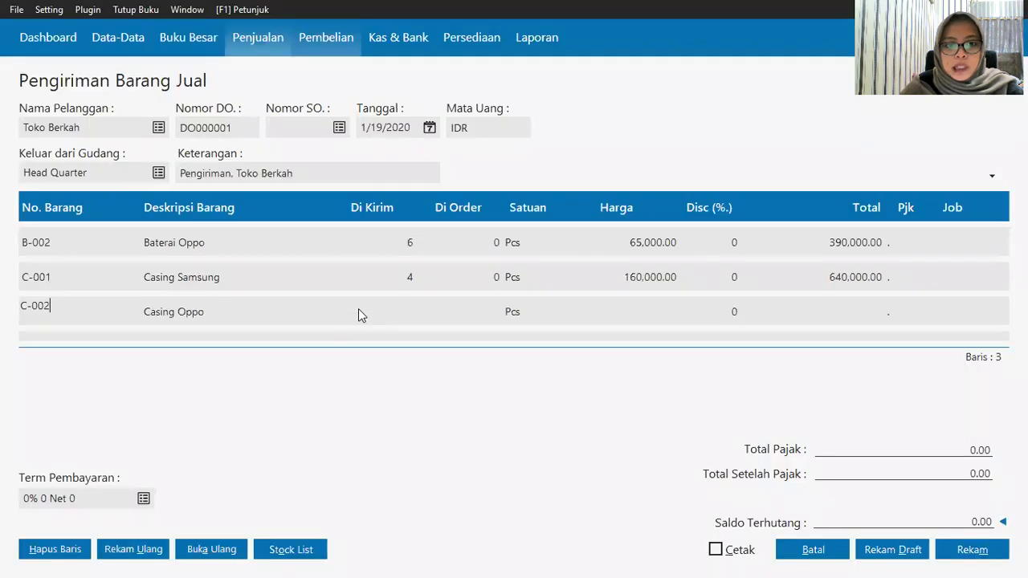
left_click(390, 313)
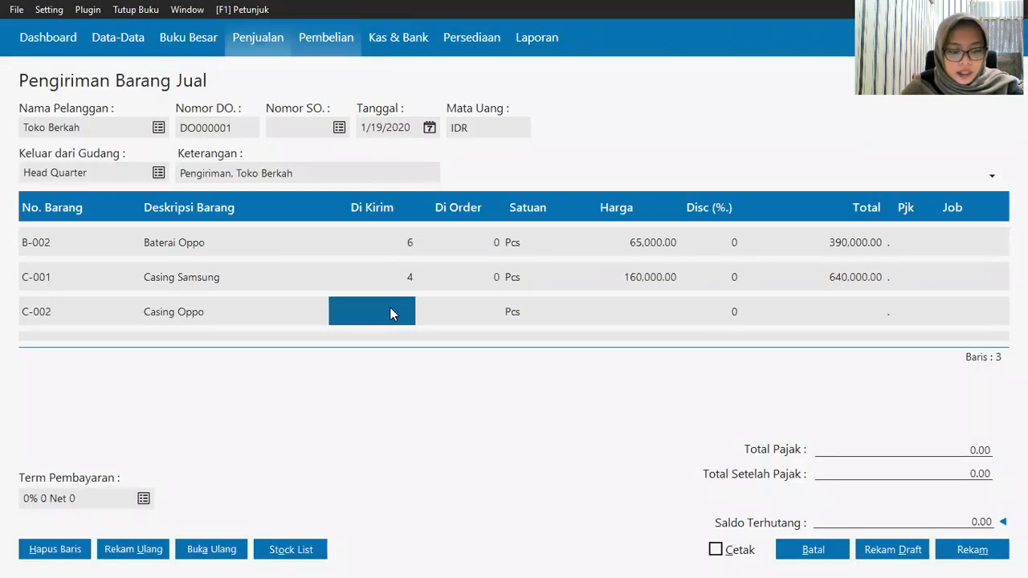
type("5")
key("Tab")
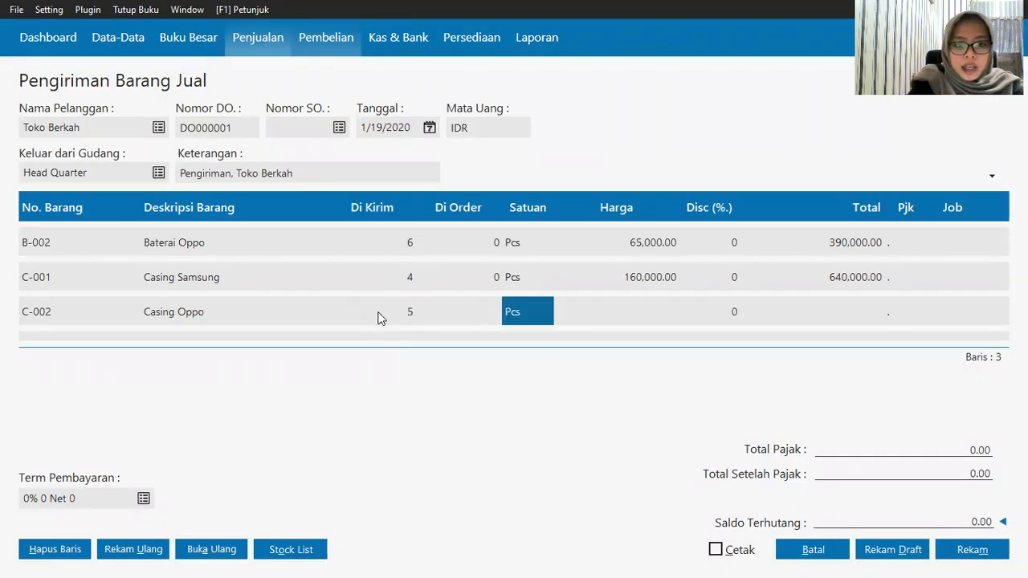
key("Tab")
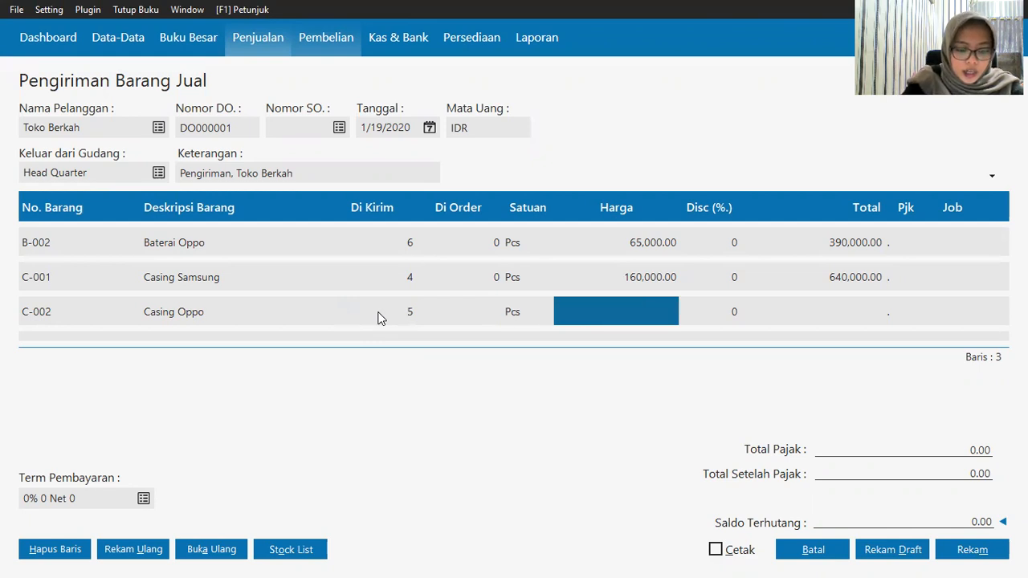
type("160")
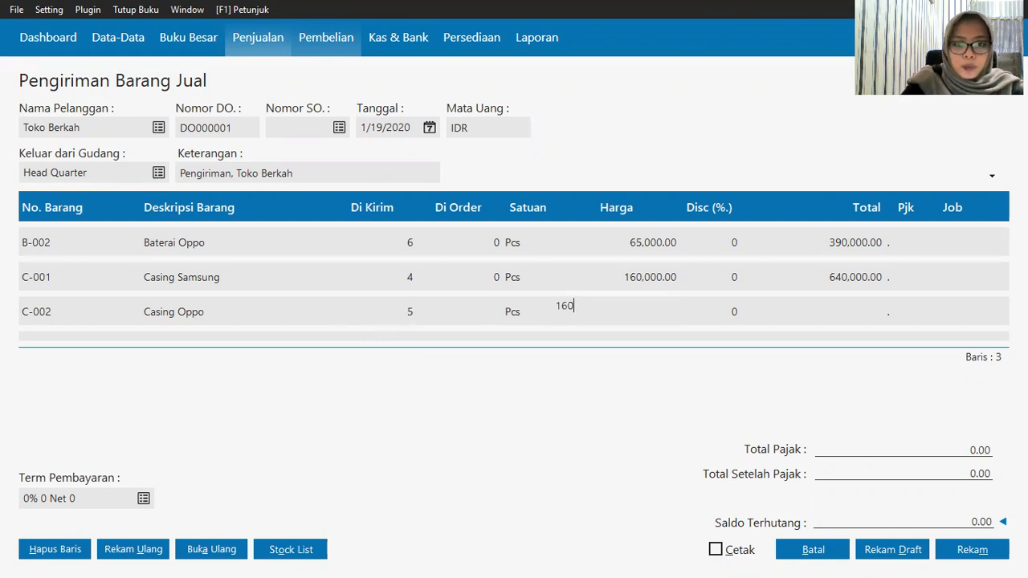
type("000")
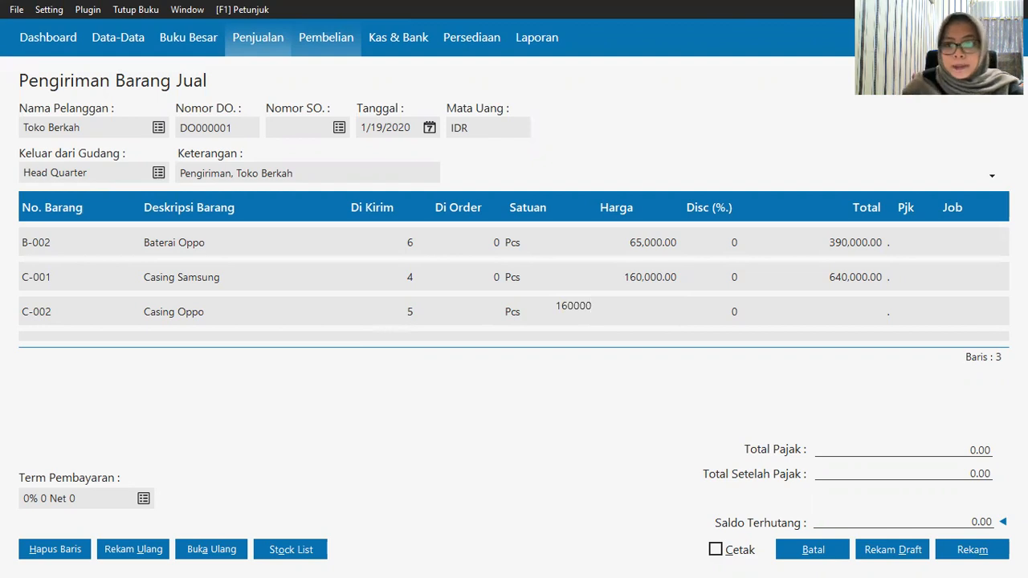
left_click(869, 318)
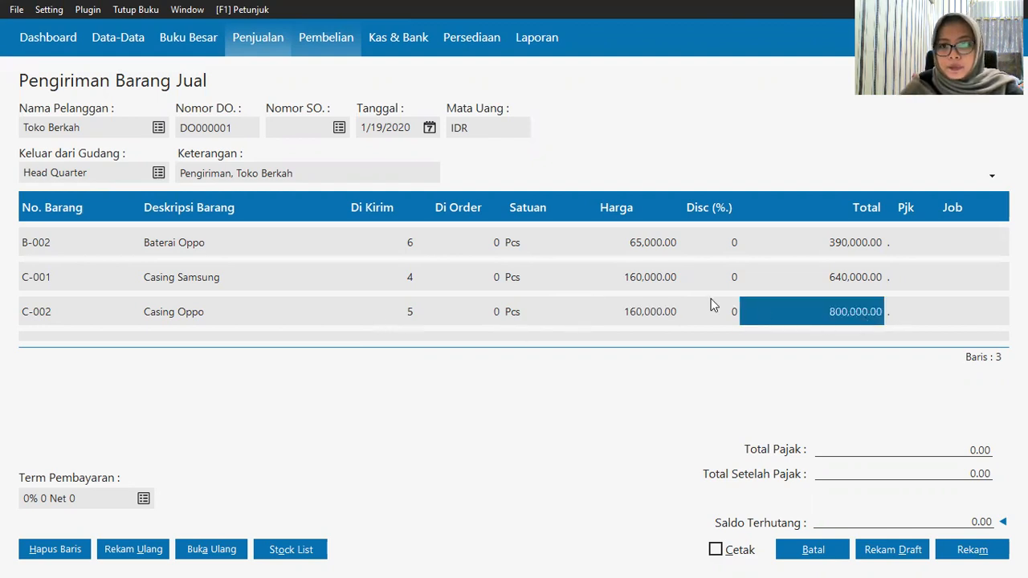
Step: Leave the extra blank line without an item and scroll through the delivery lines
key("Down")
left_click(57, 318)
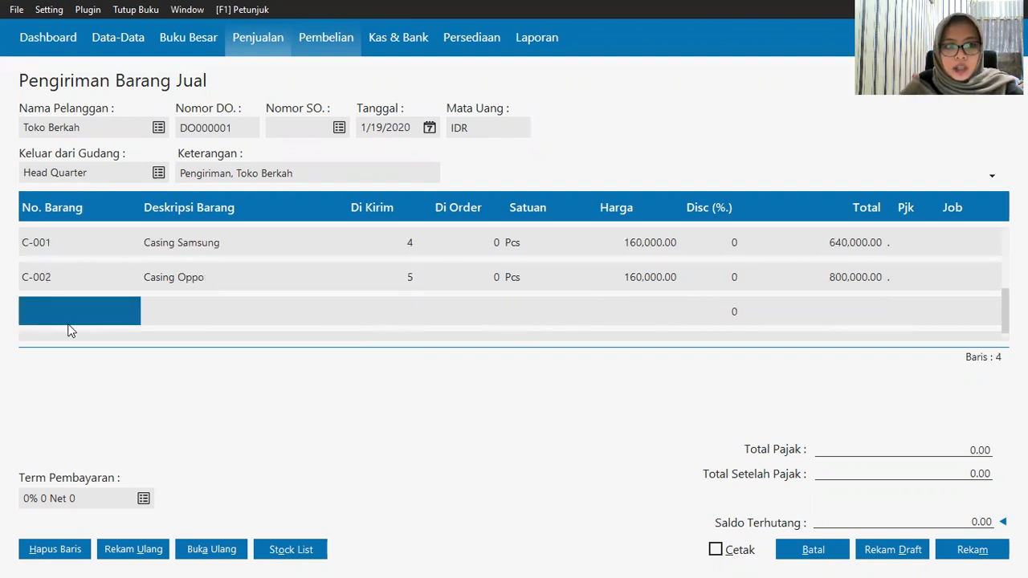
left_click(70, 323)
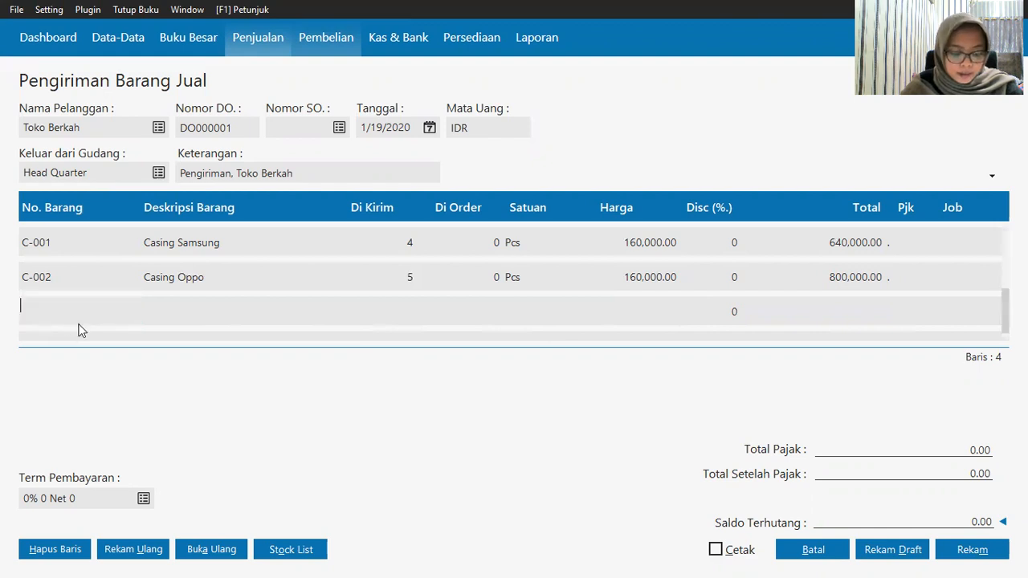
key("Return")
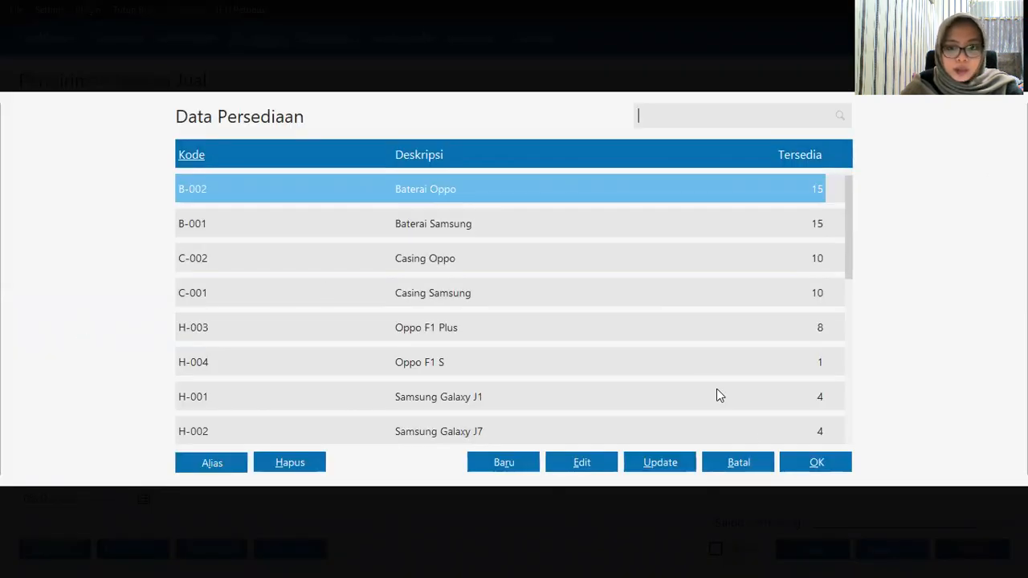
left_click(738, 463)
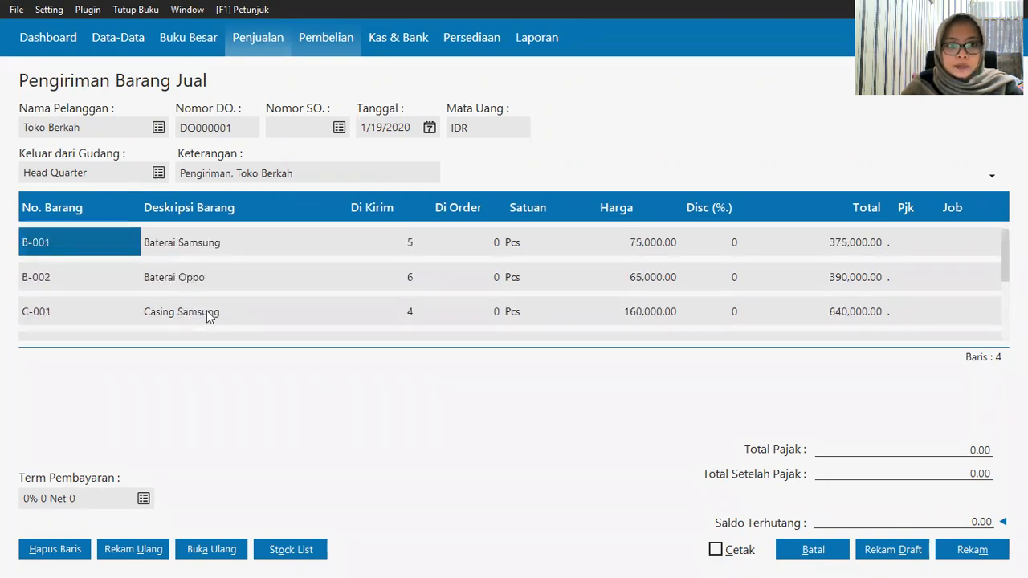
scroll(206, 310, "down", 2)
scroll(207, 310, "up", 2)
scroll(207, 310, "down", 2)
scroll(206, 313, "down", 1)
scroll(244, 321, "down", 1)
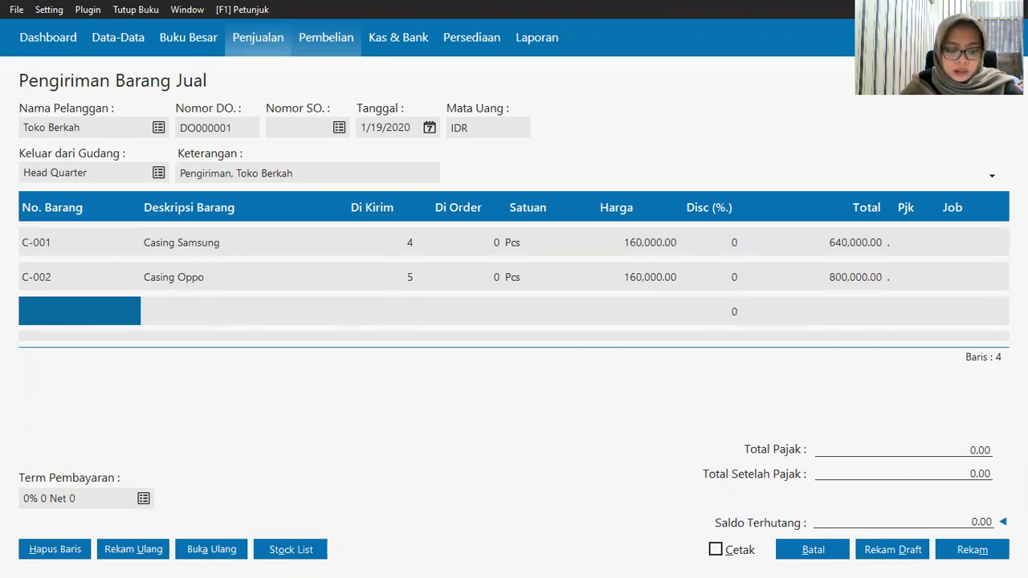
Step: Save delivery DO000001 worth 2,205,000.00, acknowledge the Perhatian message, and close the form
left_click(969, 546)
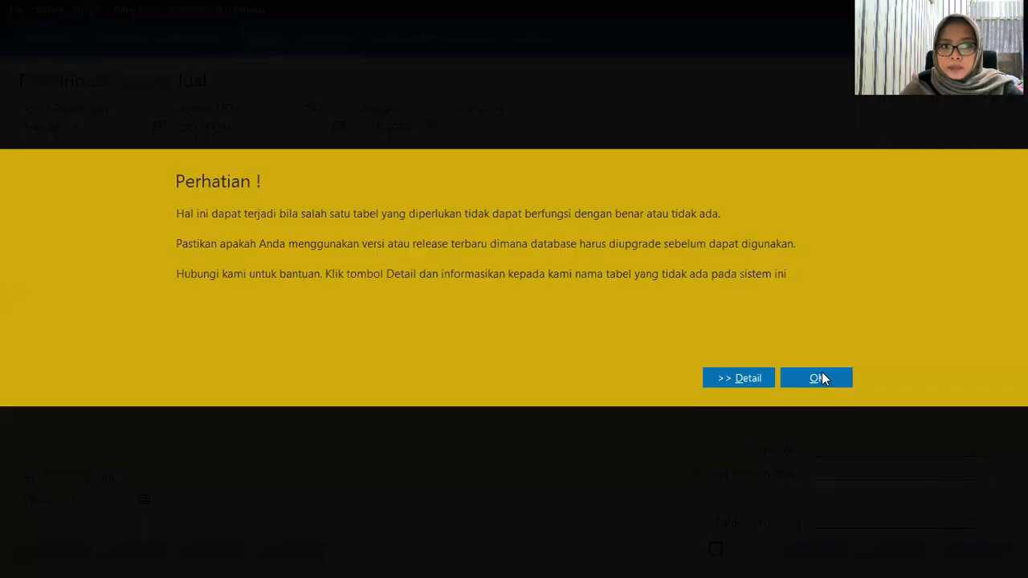
left_click(824, 377)
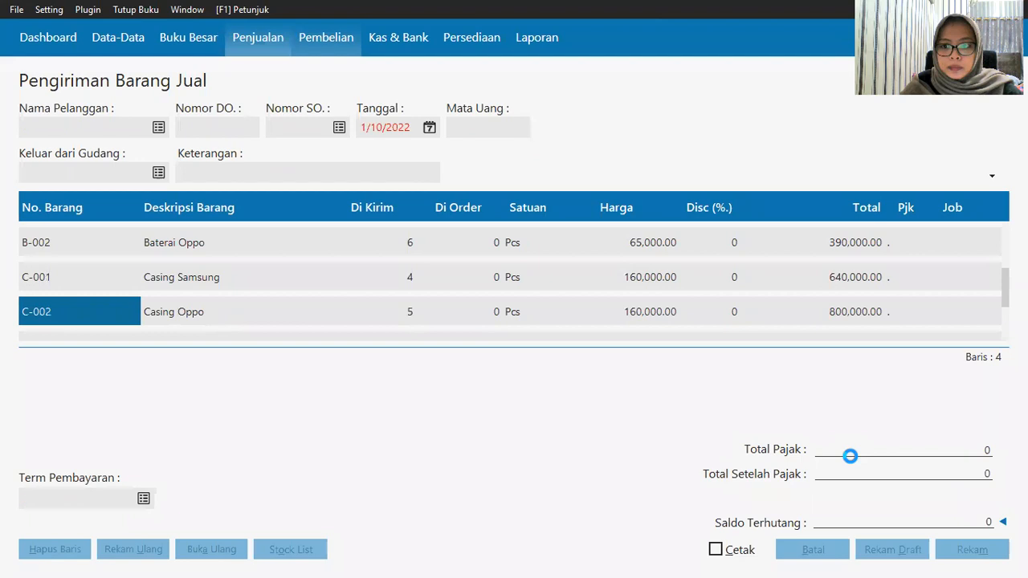
left_click(812, 548)
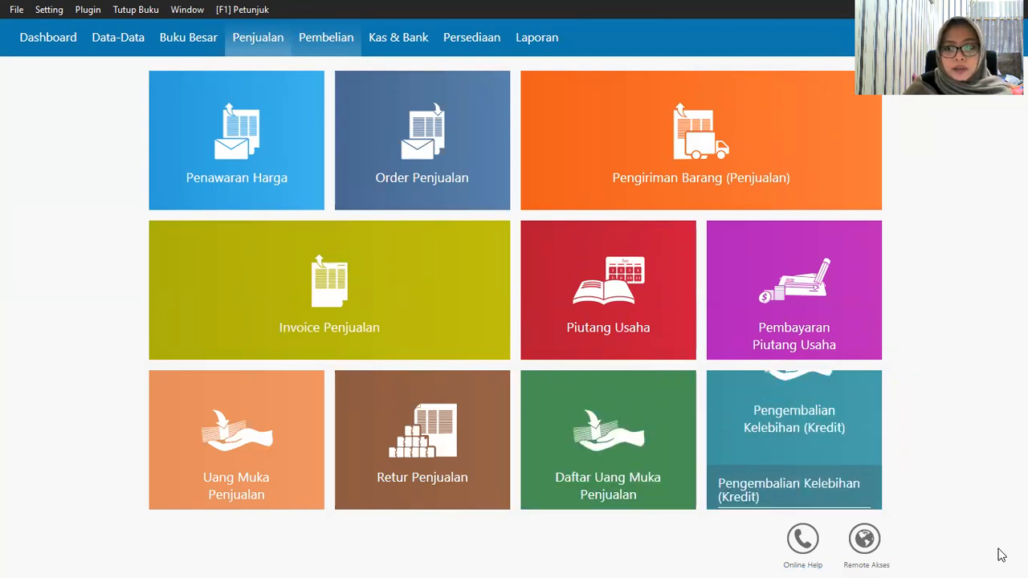
mouse_move(801, 269)
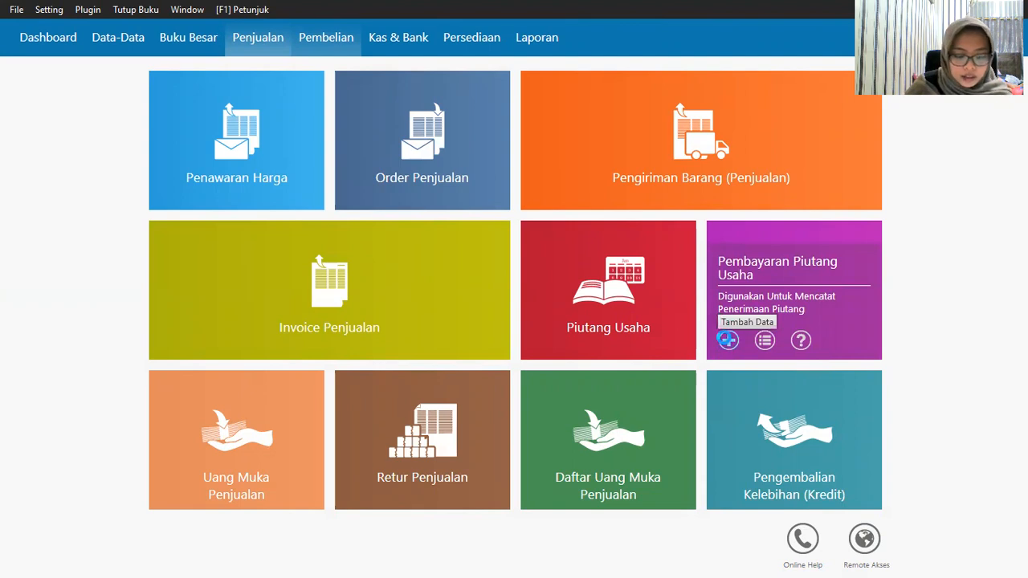
Step: Start a new receivable payment into Kas from customer C-004, dated 1/19/2020
left_click(728, 339)
left_click(276, 122)
left_click(265, 153)
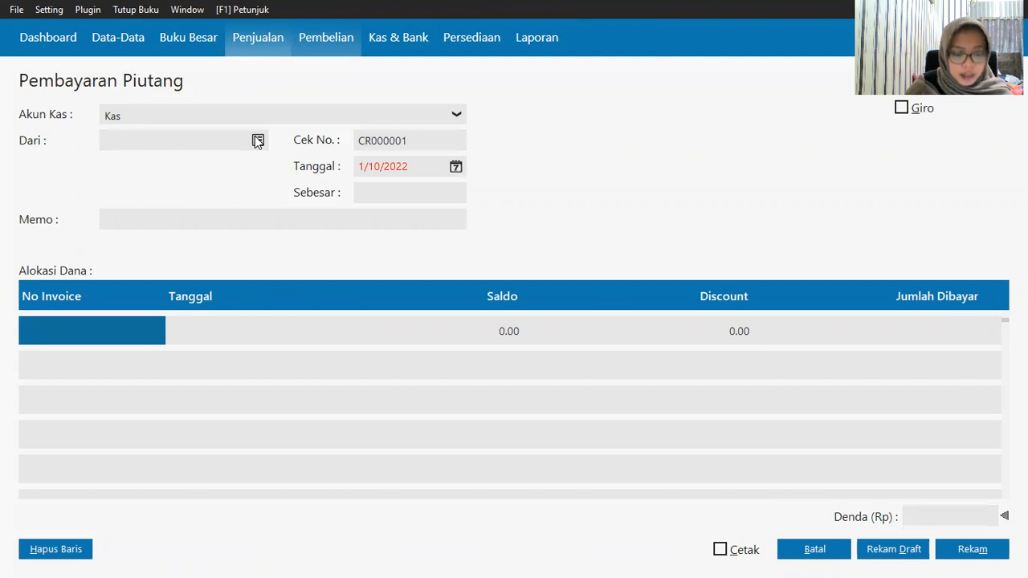
left_click(257, 141)
left_click(375, 255)
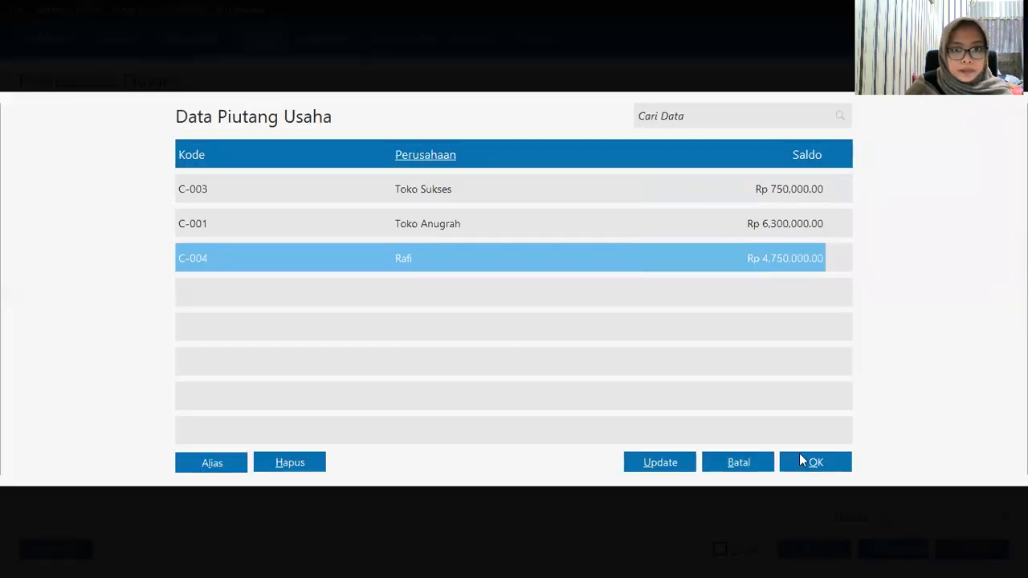
left_click(809, 461)
left_click(455, 168)
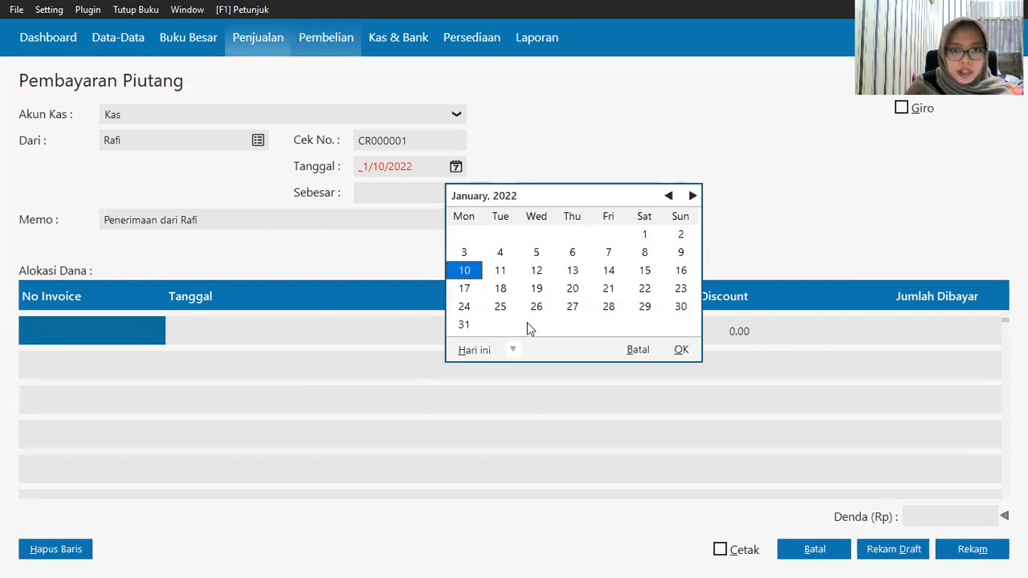
left_click(515, 349)
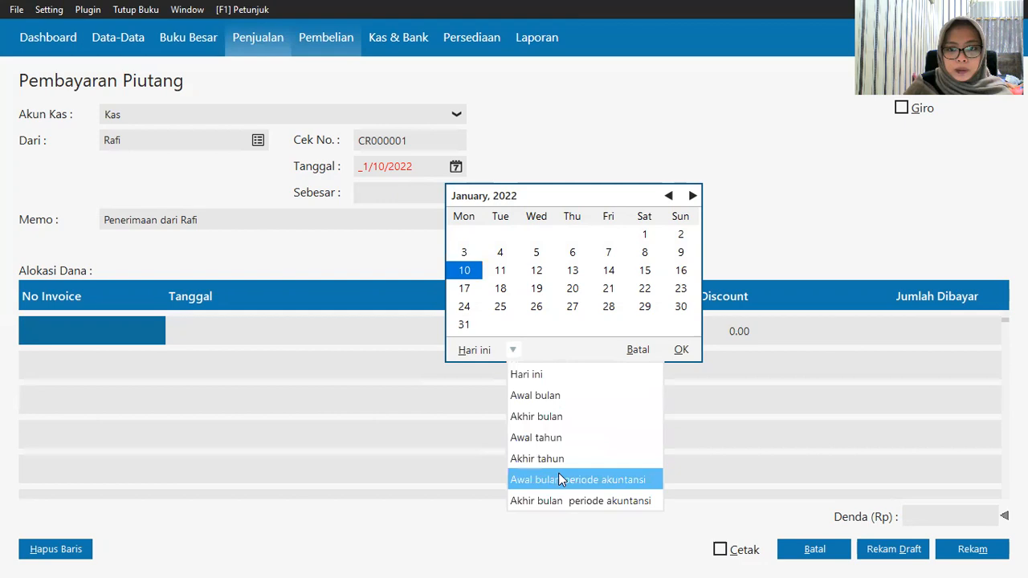
left_click(561, 479)
left_click(679, 273)
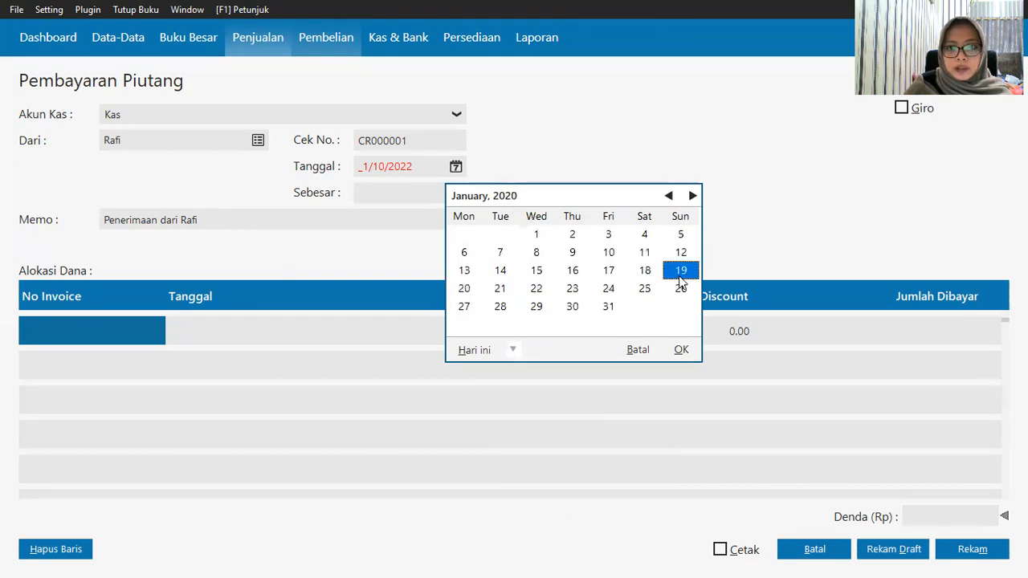
left_click(681, 351)
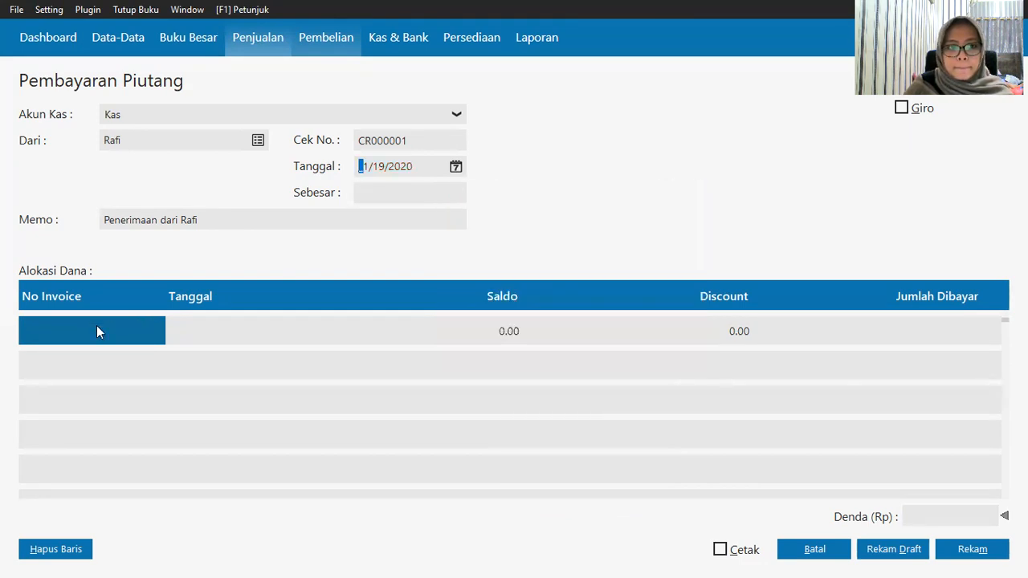
Step: Allocate 4,000,000 to invoice INV-005 and post the payment
left_click(89, 329)
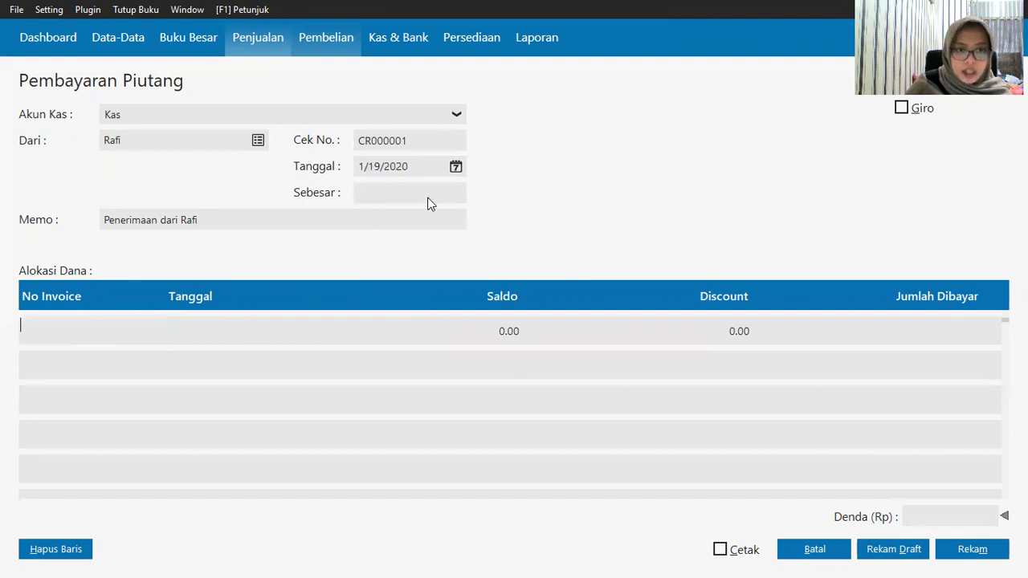
key("Return")
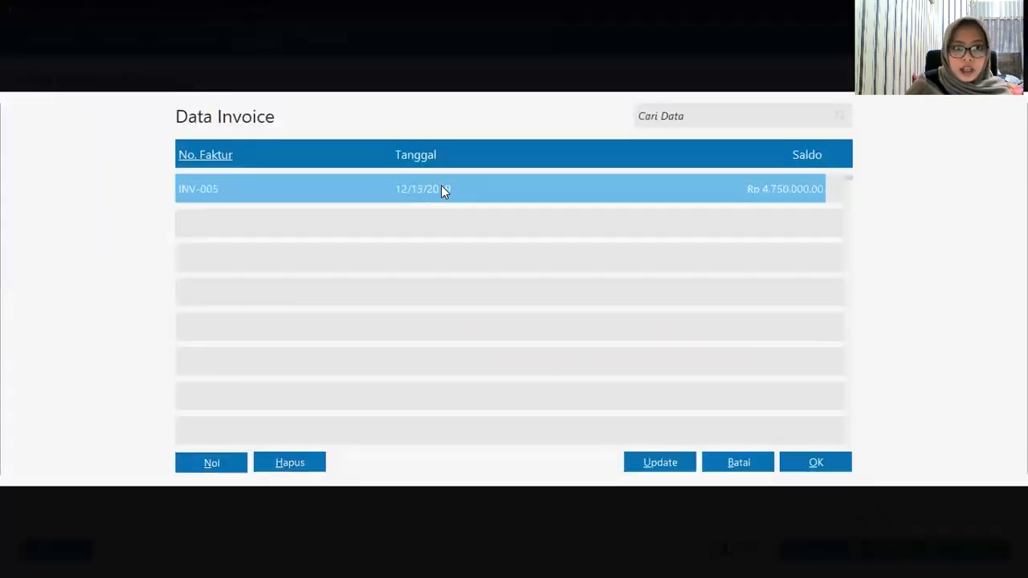
left_click(817, 463)
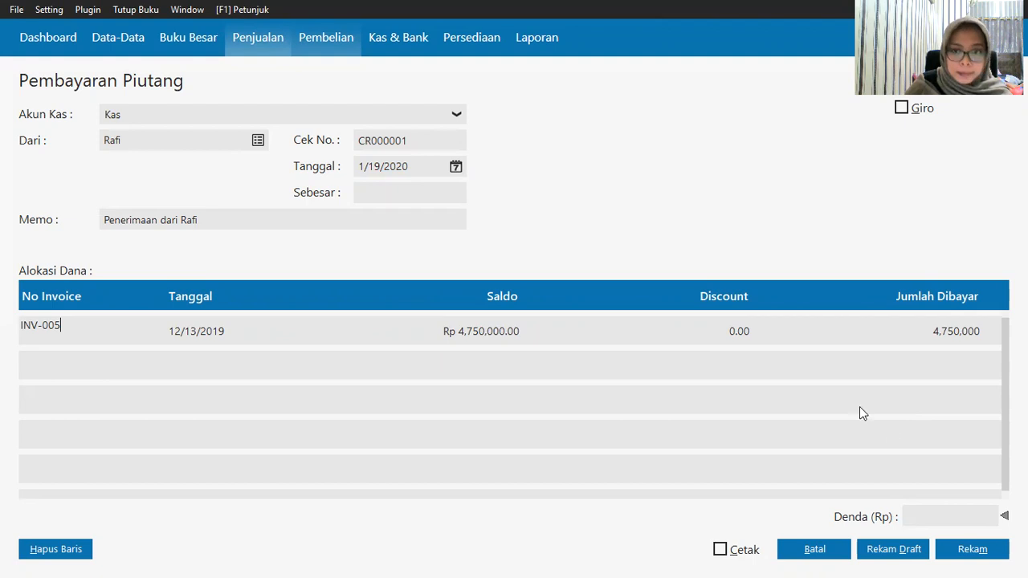
left_click(961, 325)
double_click(954, 338)
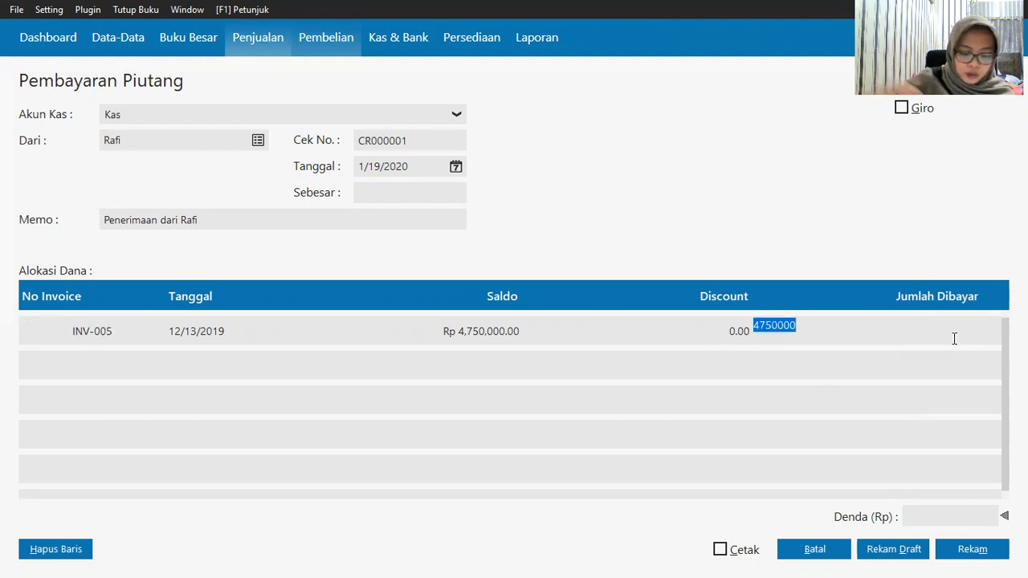
type("4000000")
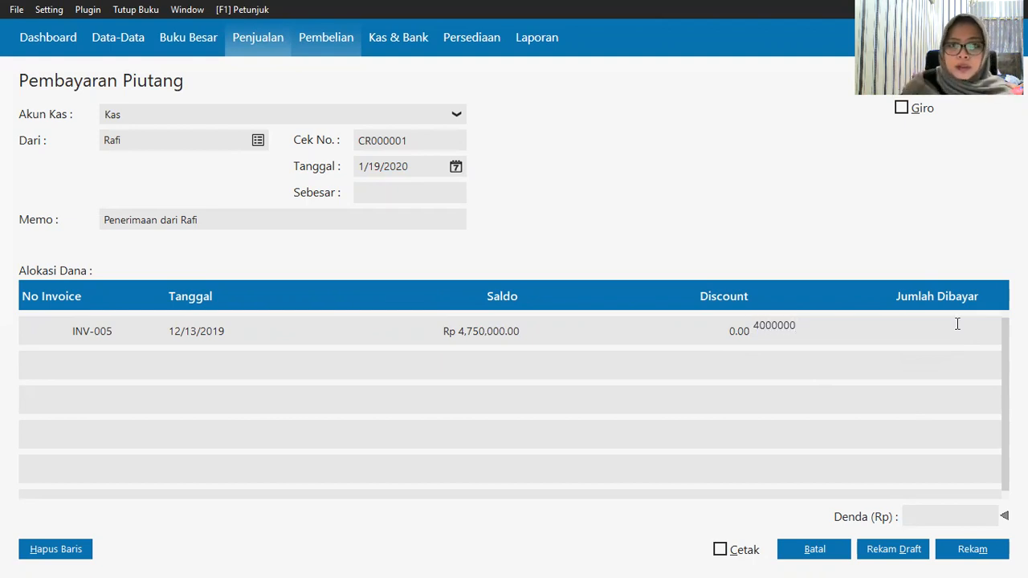
left_click(399, 193)
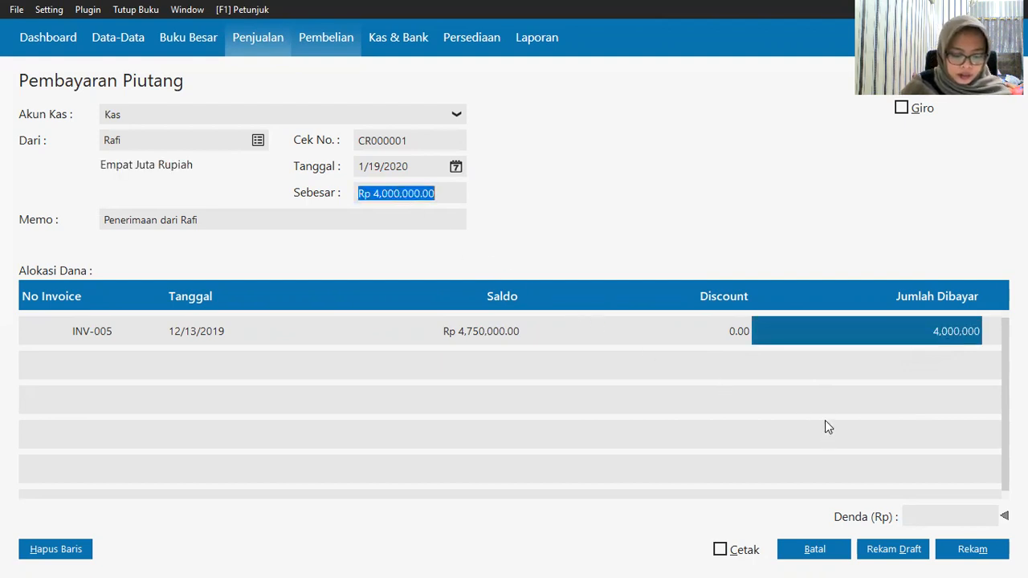
left_click(970, 548)
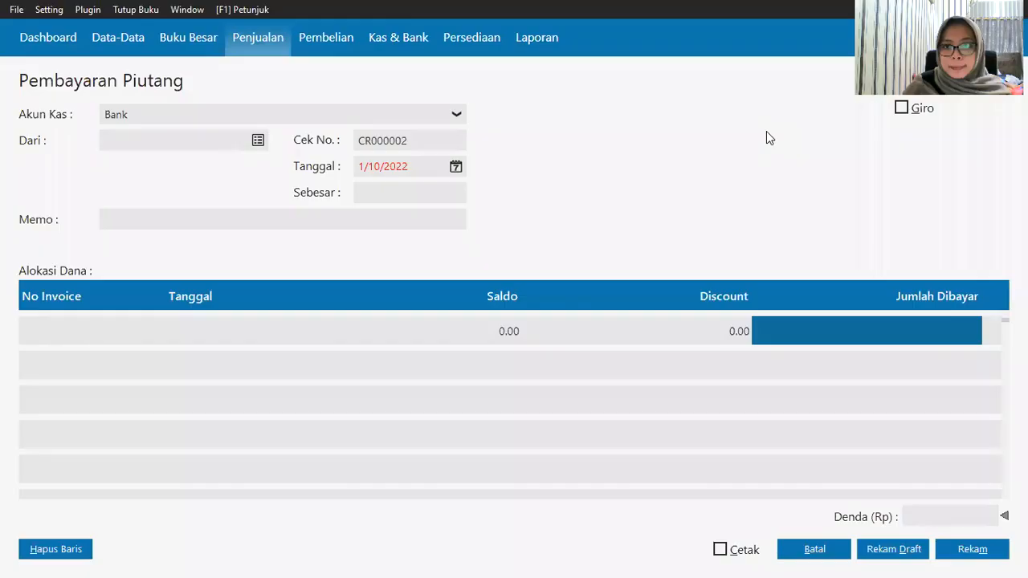
Step: Set Toko Anugrah as the paying customer and date the receipt 1/7/2020
left_click(257, 142)
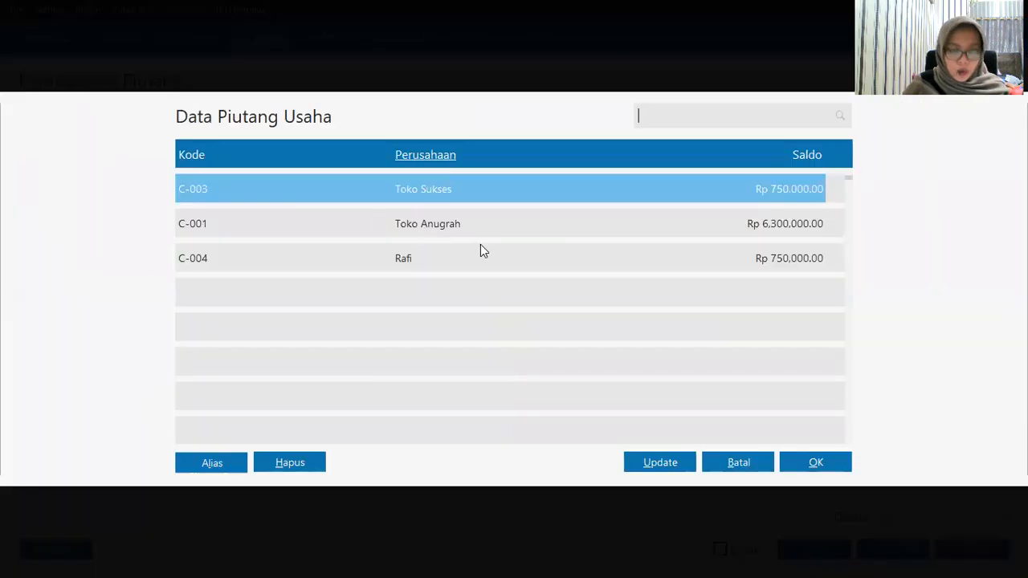
left_click(466, 224)
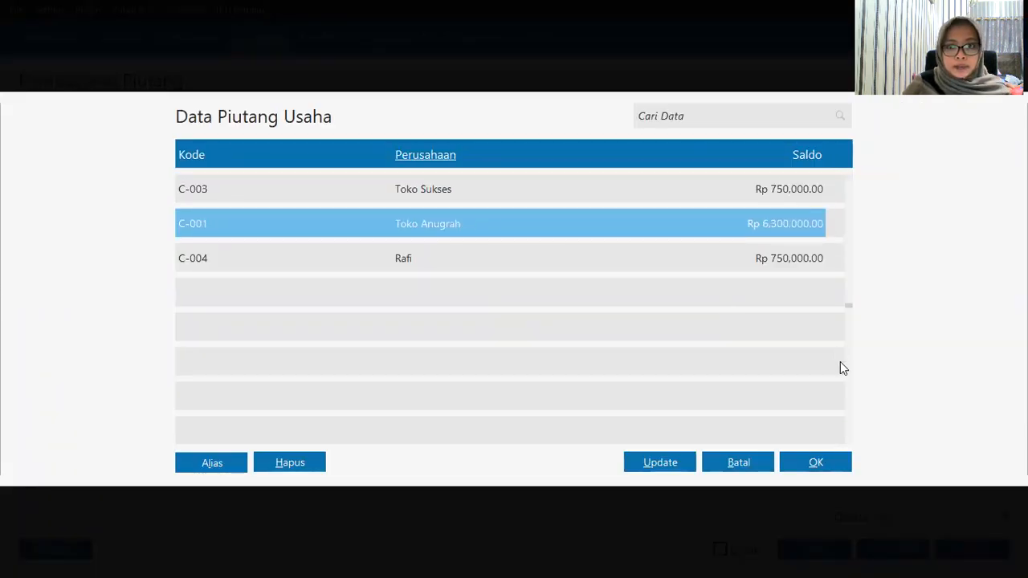
left_click(816, 464)
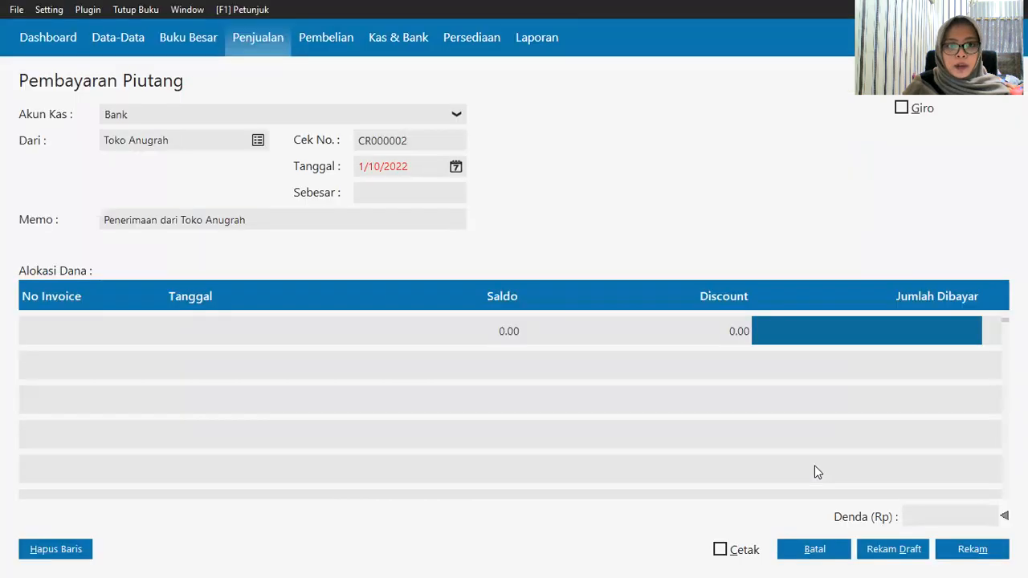
left_click(456, 169)
left_click(513, 350)
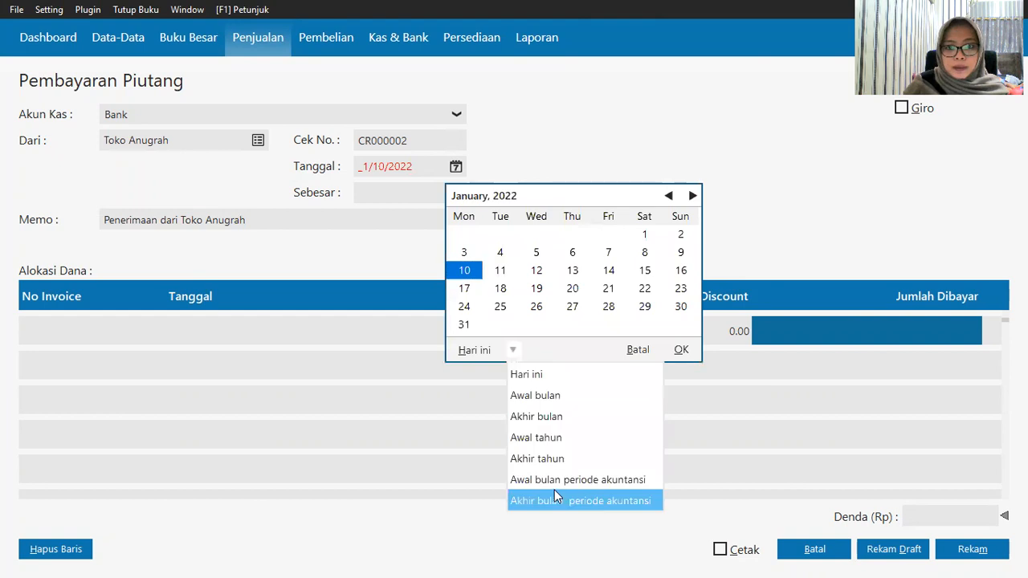
left_click(554, 483)
left_click(501, 257)
left_click(681, 350)
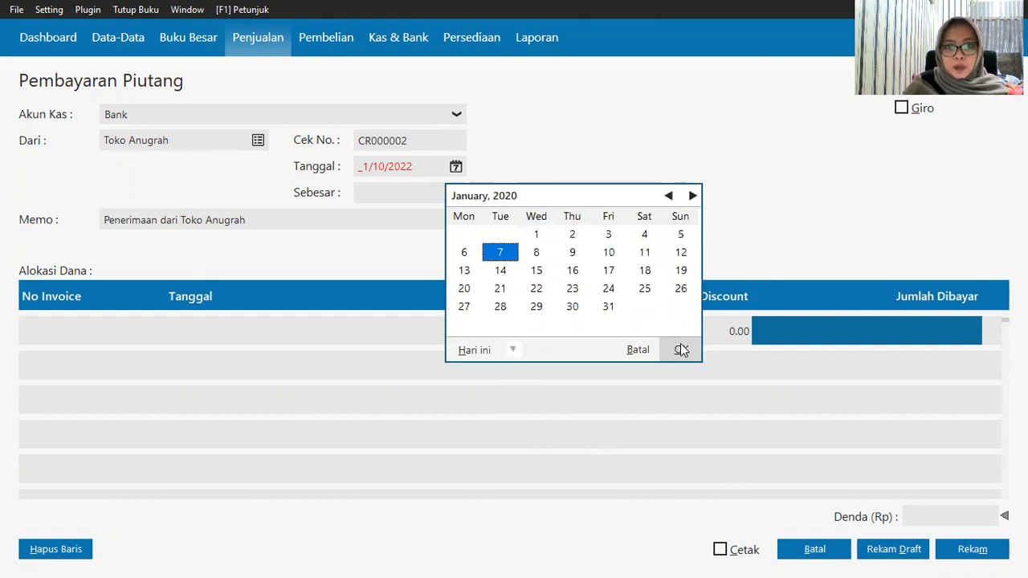
Step: Allocate the receipt to invoice INV-001 and mark it as paid by giro
left_click(69, 336)
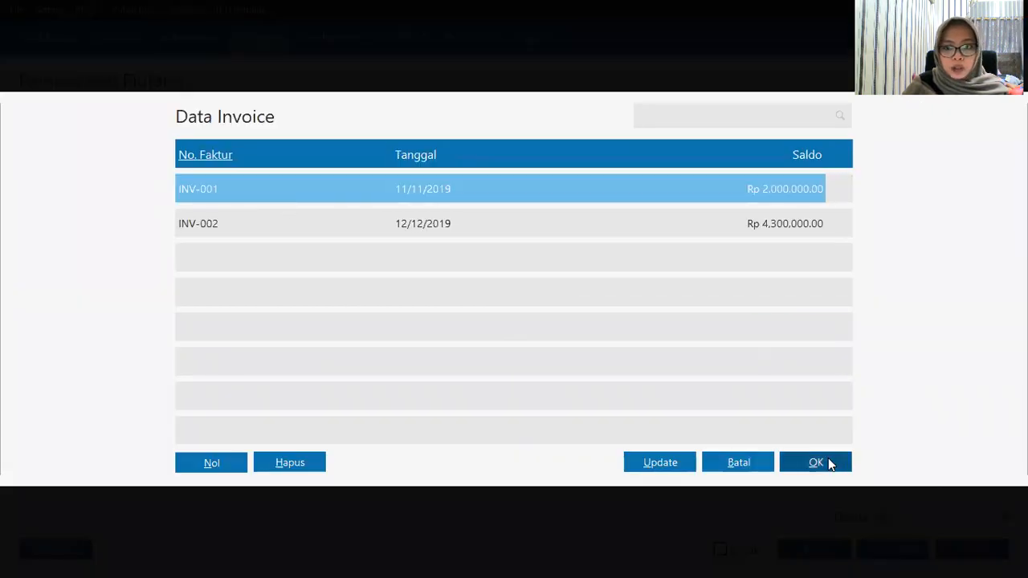
left_click(829, 463)
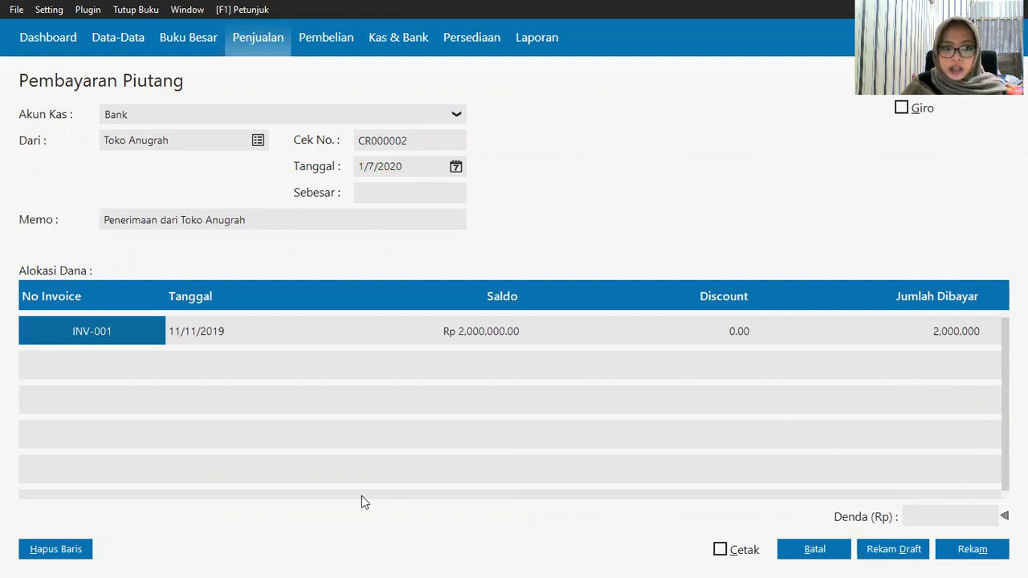
left_click(893, 400)
scroll(893, 399, "up", 1)
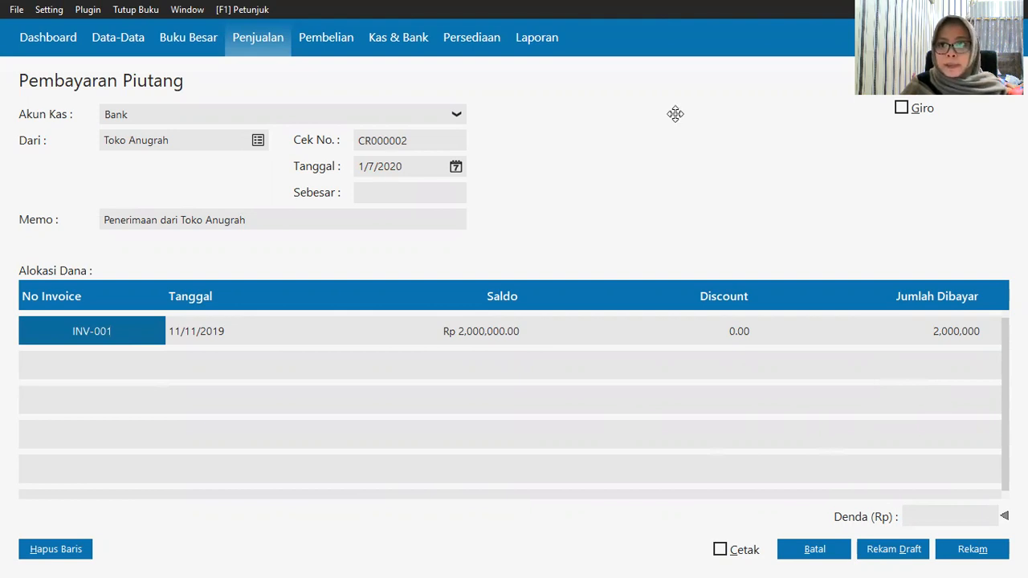
left_click(901, 110)
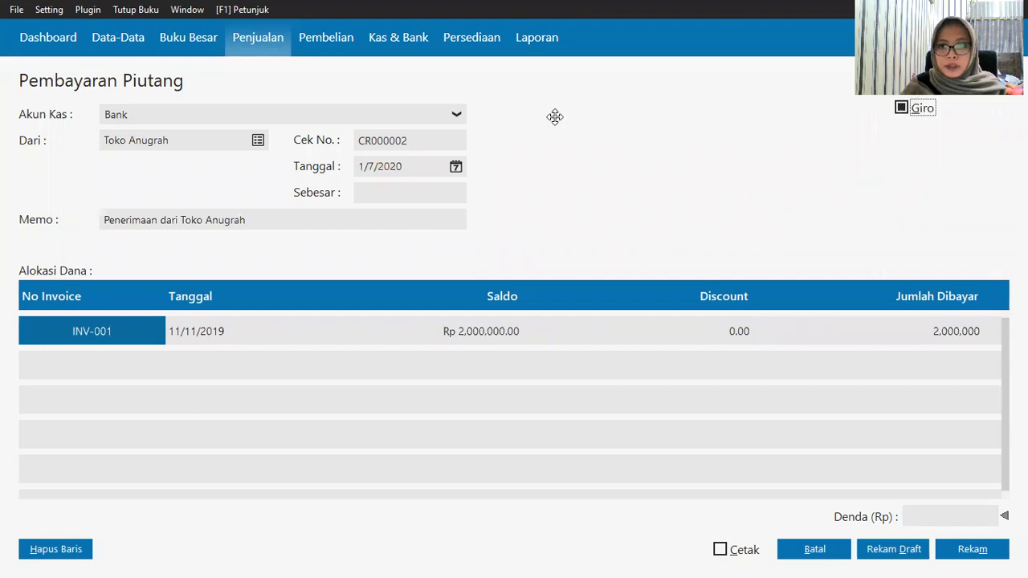
left_click(938, 331)
left_click(904, 381)
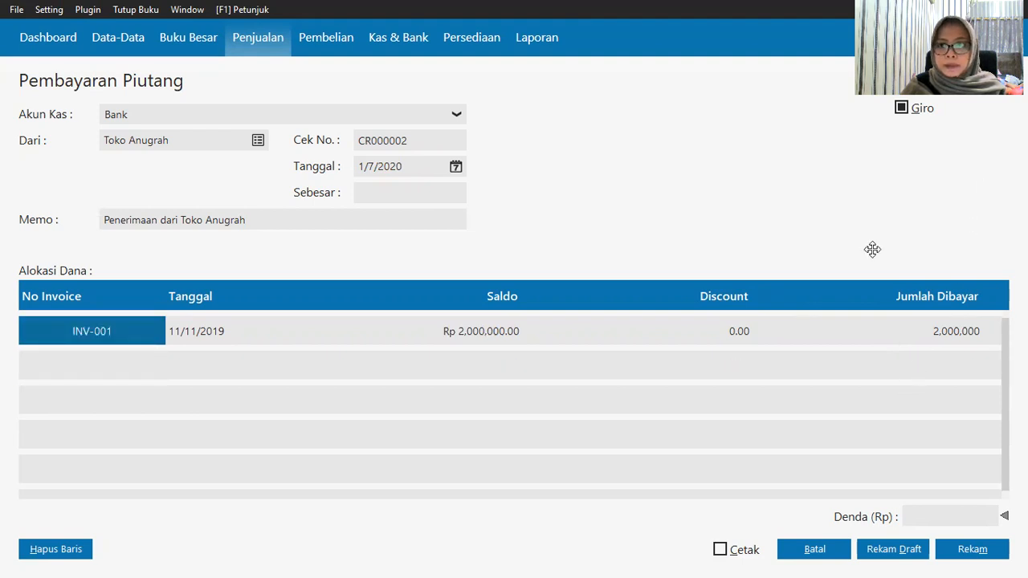
left_click(966, 485)
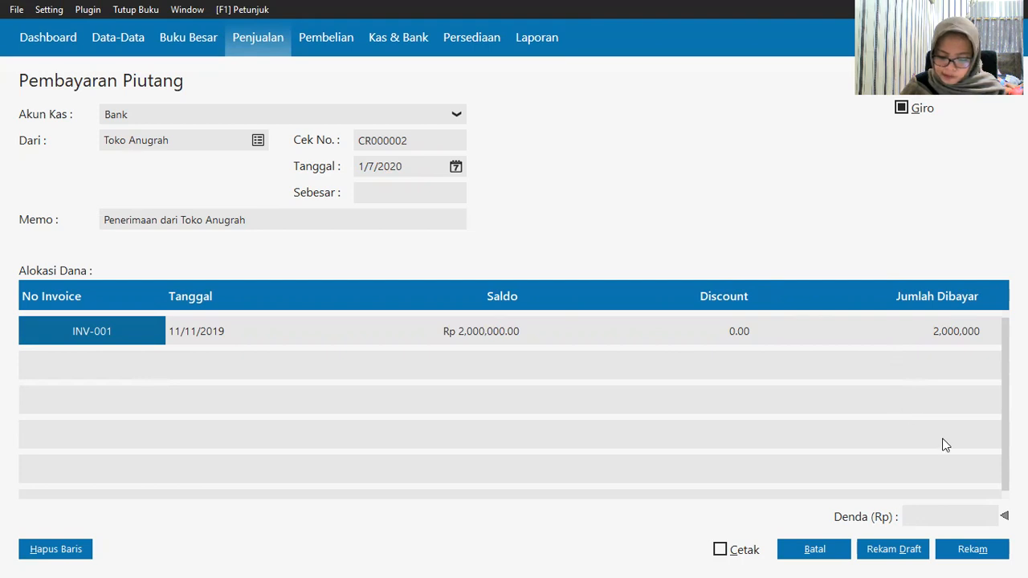
Step: After the zero-amount warning, enter Rp 2,000,000 as the amount and save to reach giro details
left_click(964, 548)
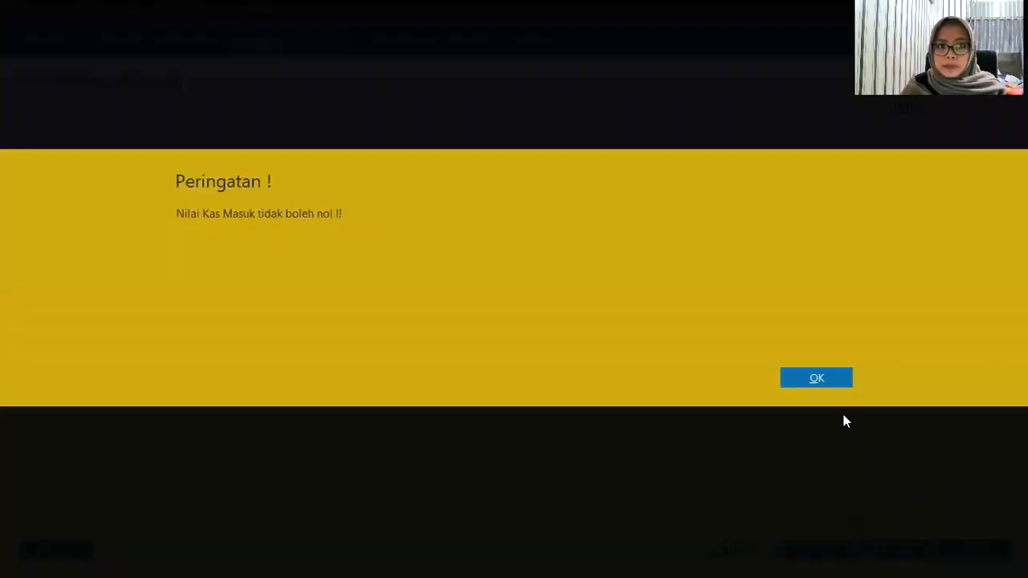
left_click(817, 374)
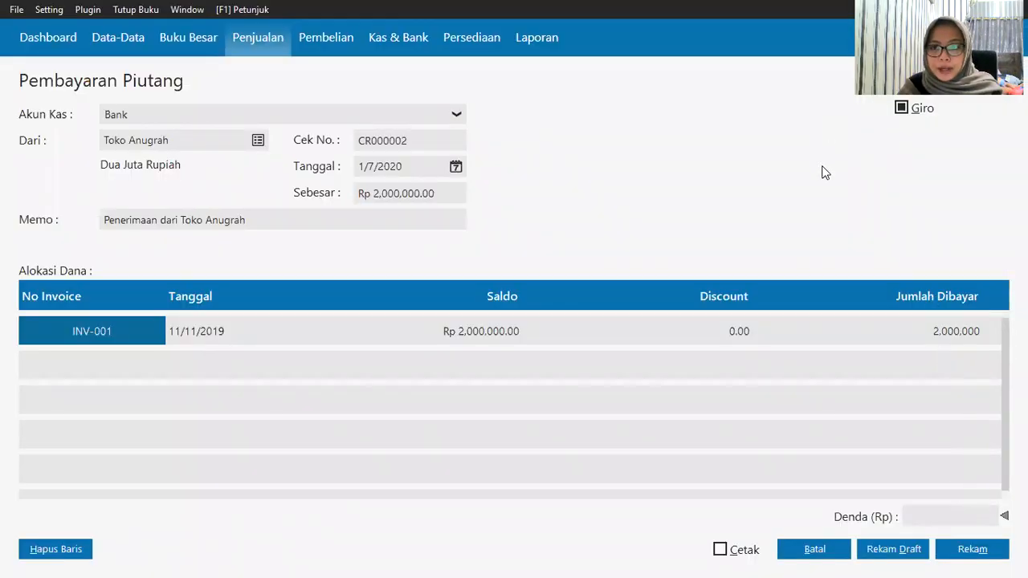
left_click(963, 561)
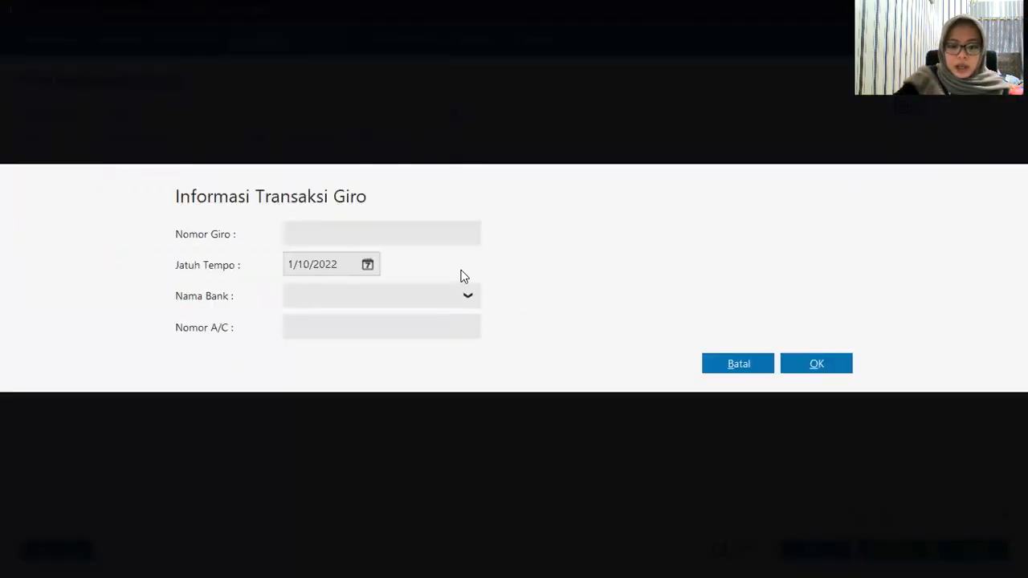
Step: Enter giro number B6010023 with due date 1/24/2020, confirm, and accept the deferred posting
type("B")
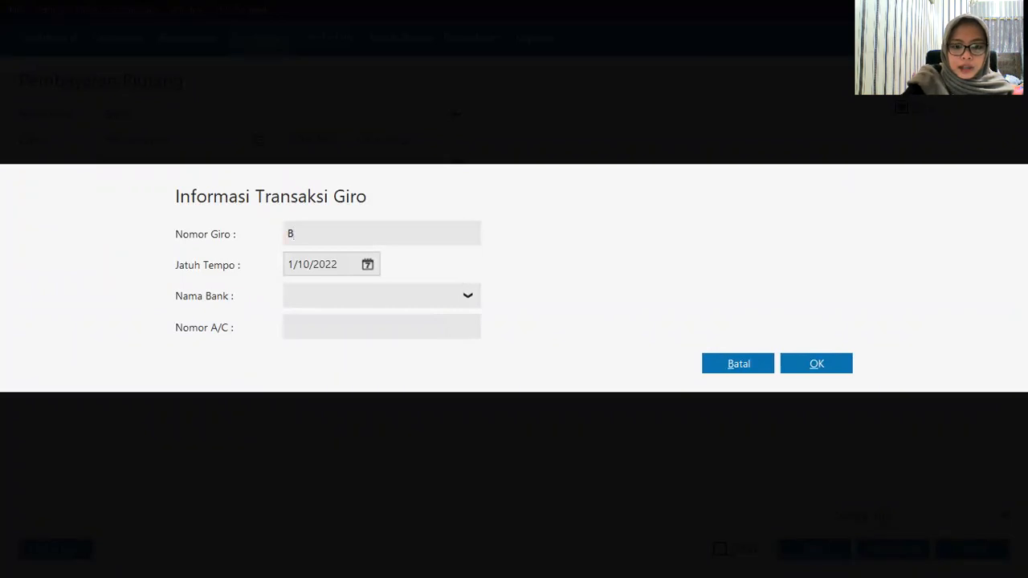
type("601")
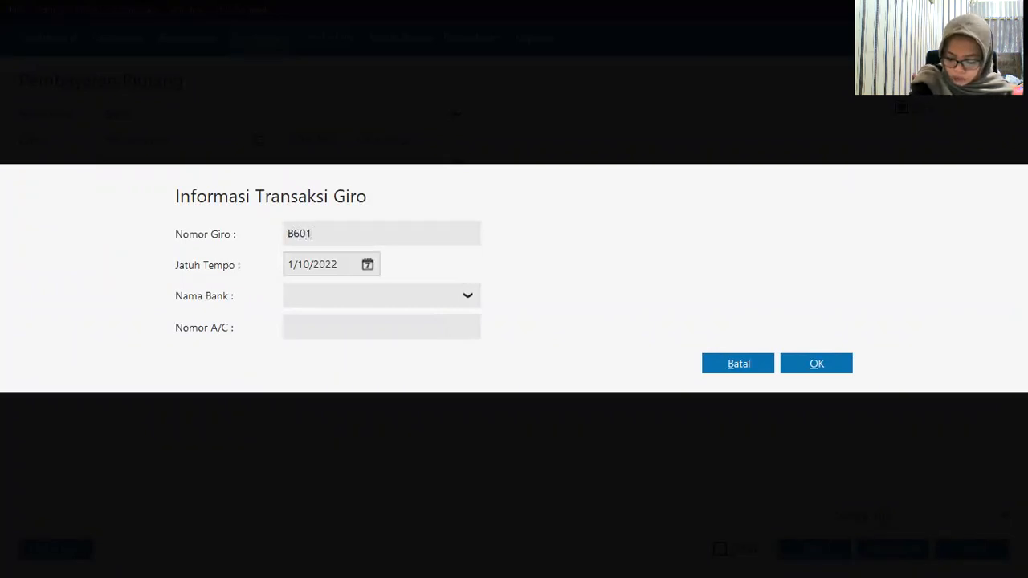
type("0023")
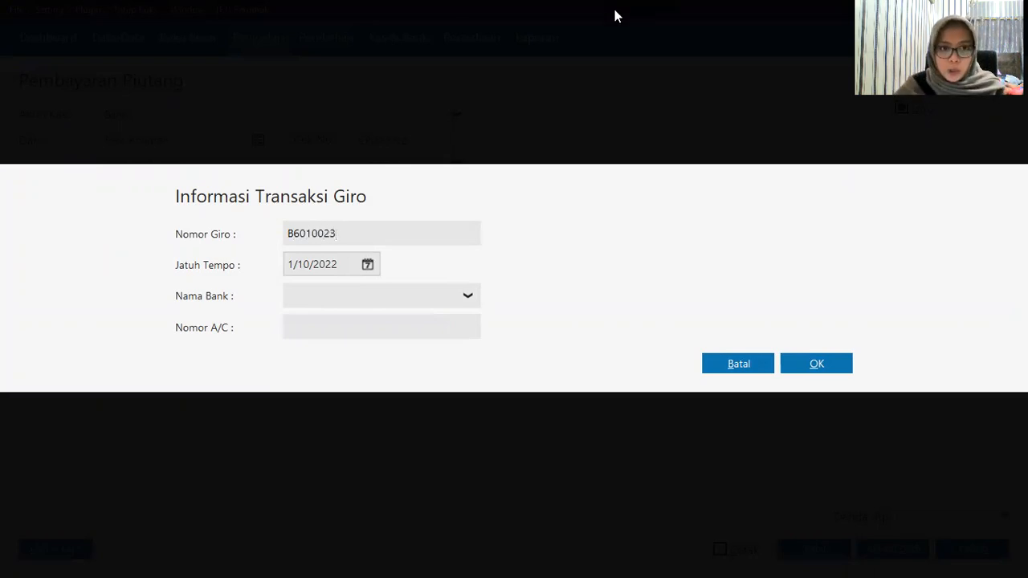
left_click(368, 264)
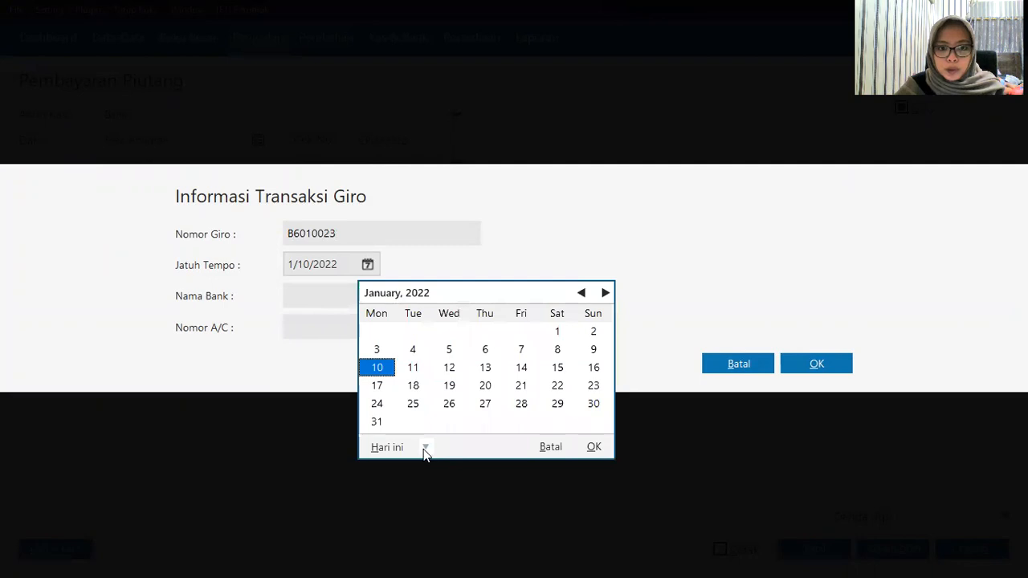
left_click(426, 447)
left_click(479, 406)
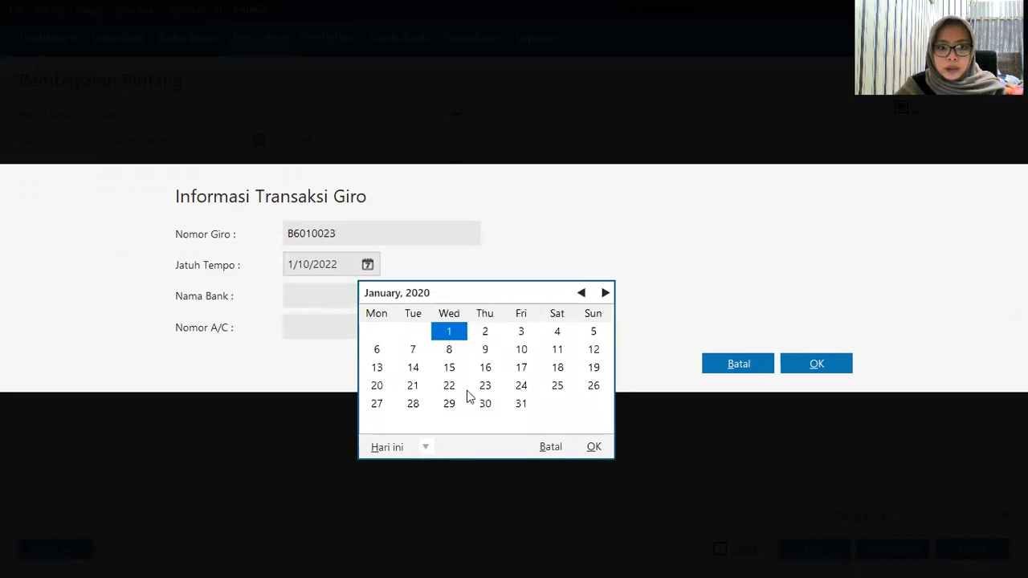
left_click(518, 390)
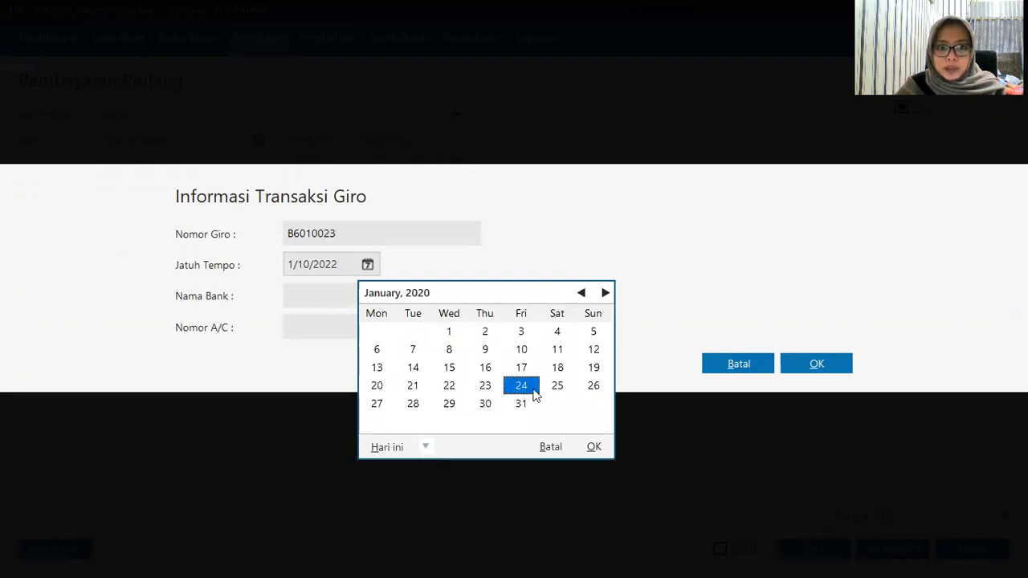
left_click(594, 448)
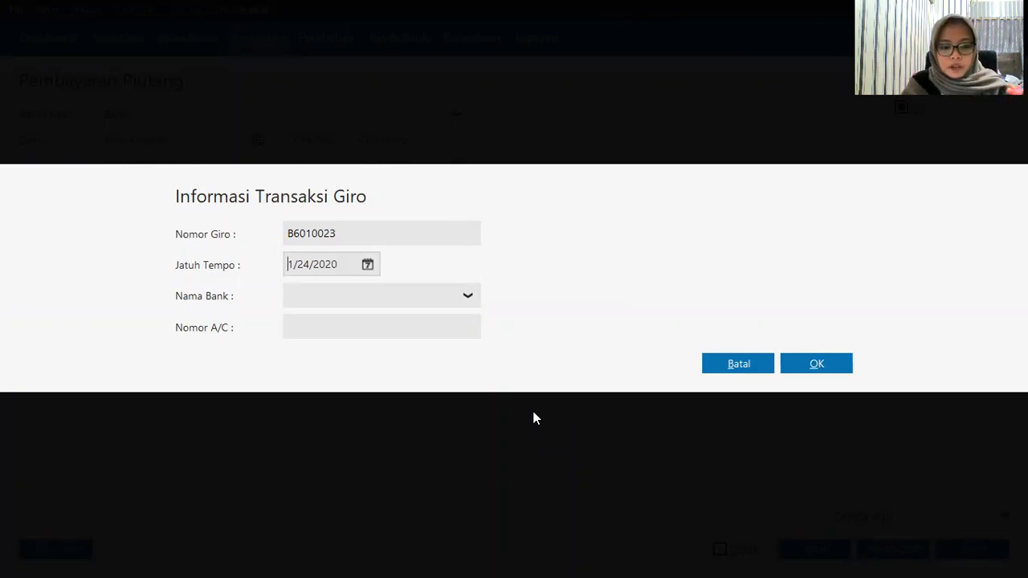
left_click(823, 370)
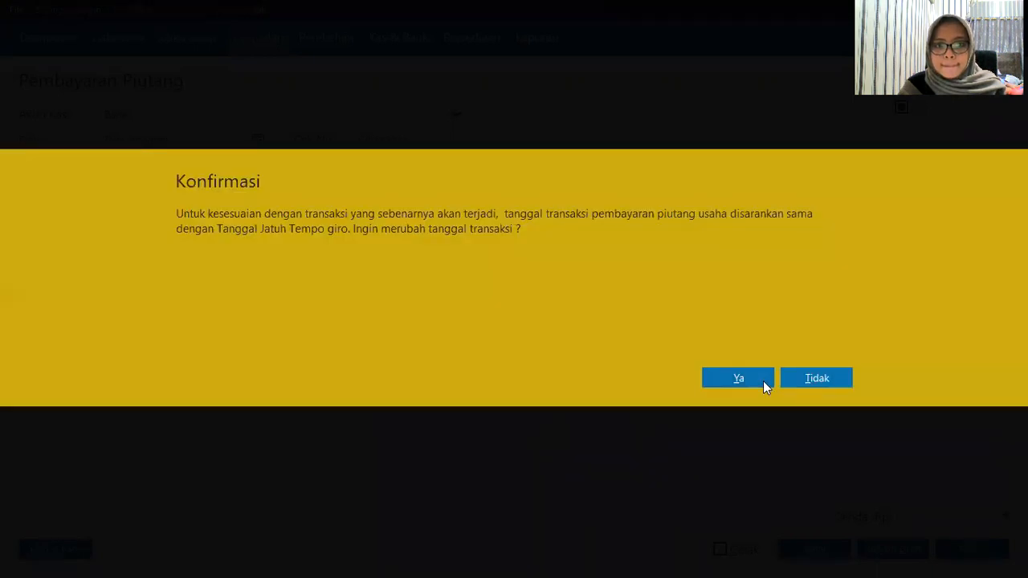
left_click(763, 381)
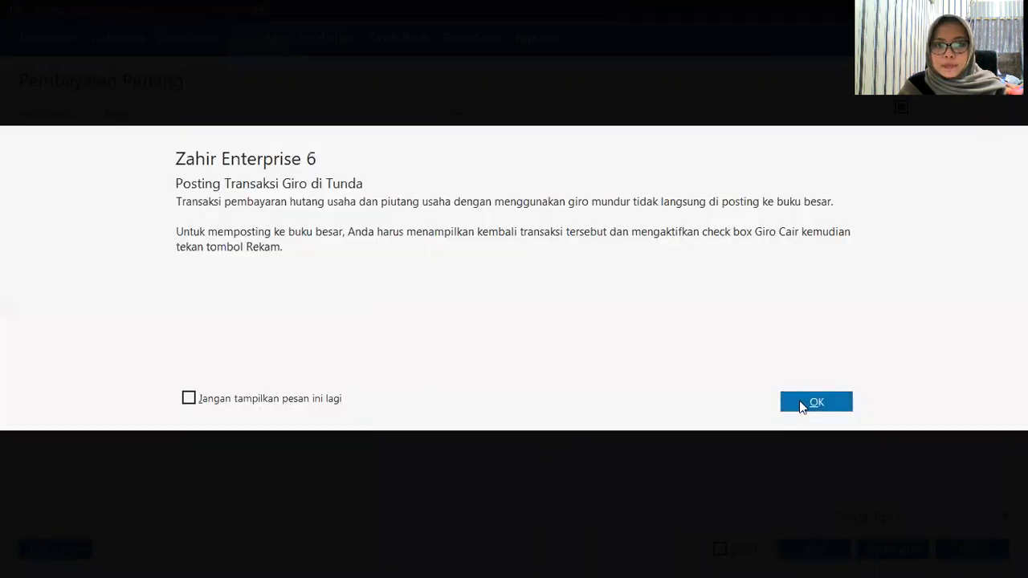
left_click(802, 406)
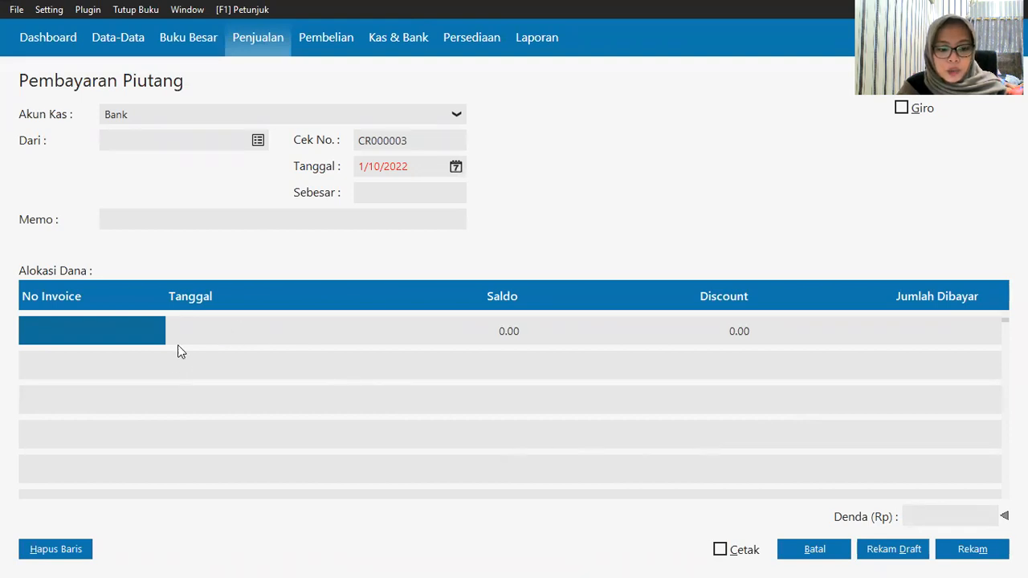
Step: Start a new receipt from Toko Anugrah dated 1/7/2020
left_click(257, 139)
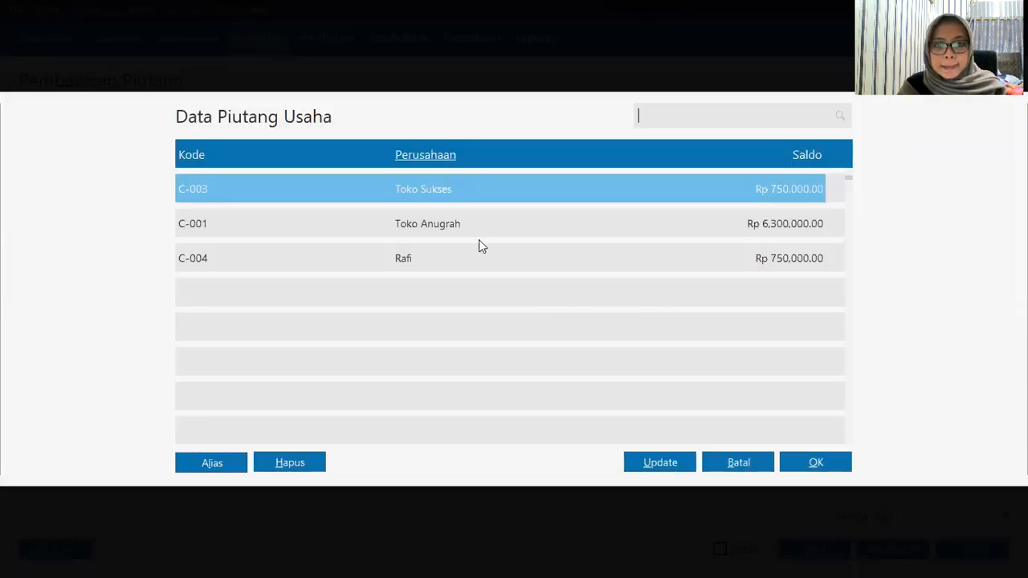
left_click(475, 236)
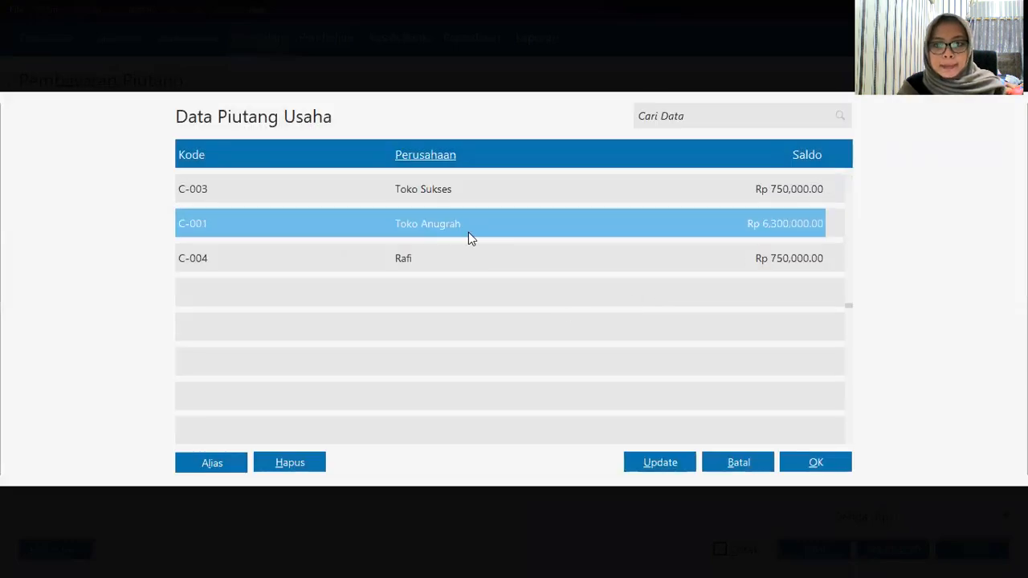
left_click(813, 463)
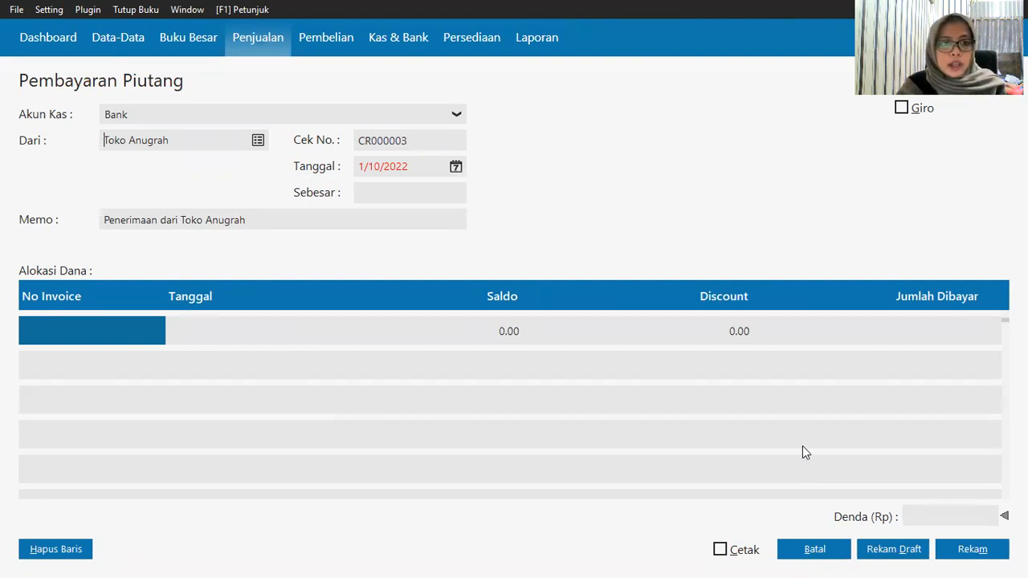
left_click(452, 163)
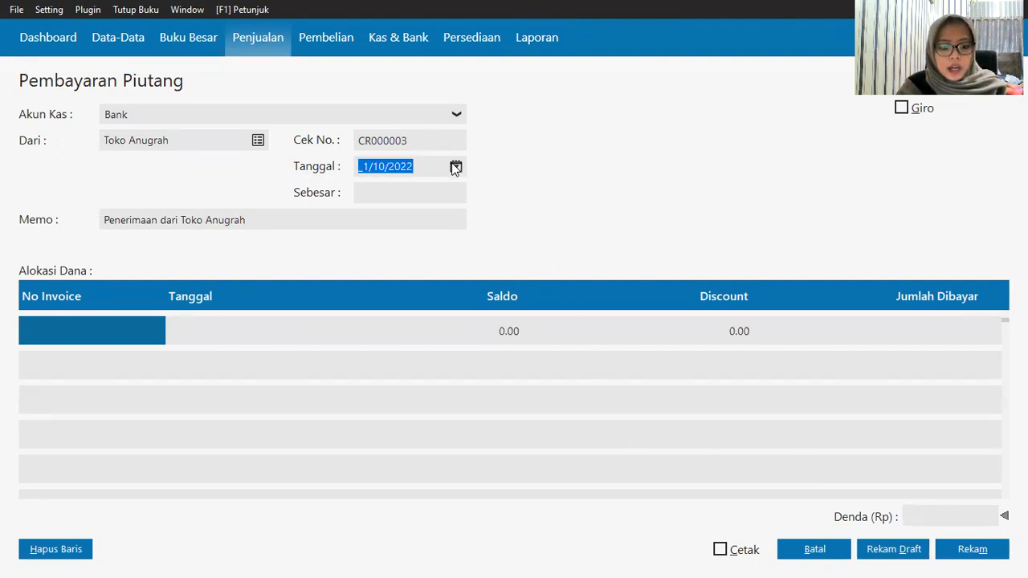
left_click(455, 166)
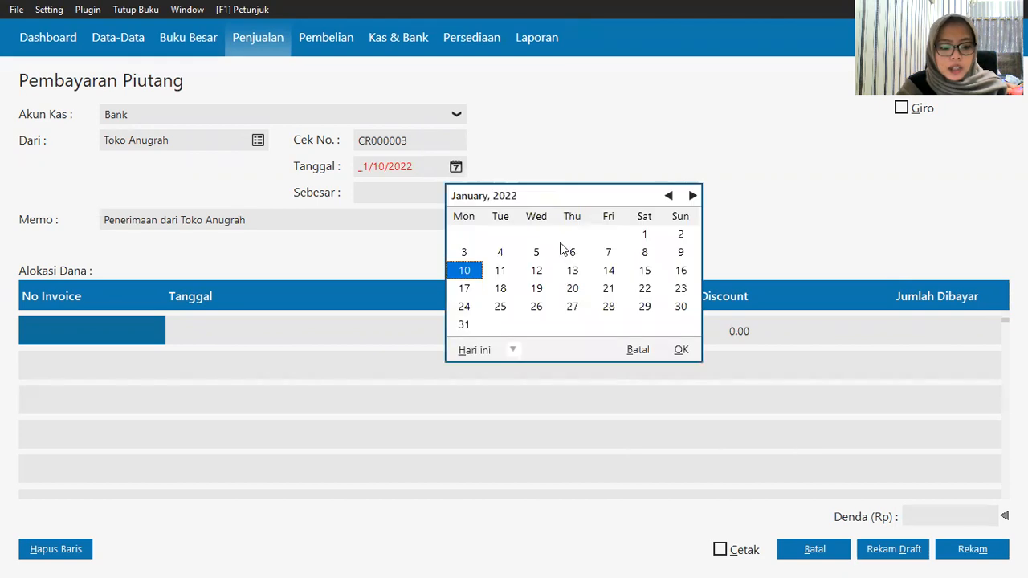
left_click(512, 351)
left_click(553, 481)
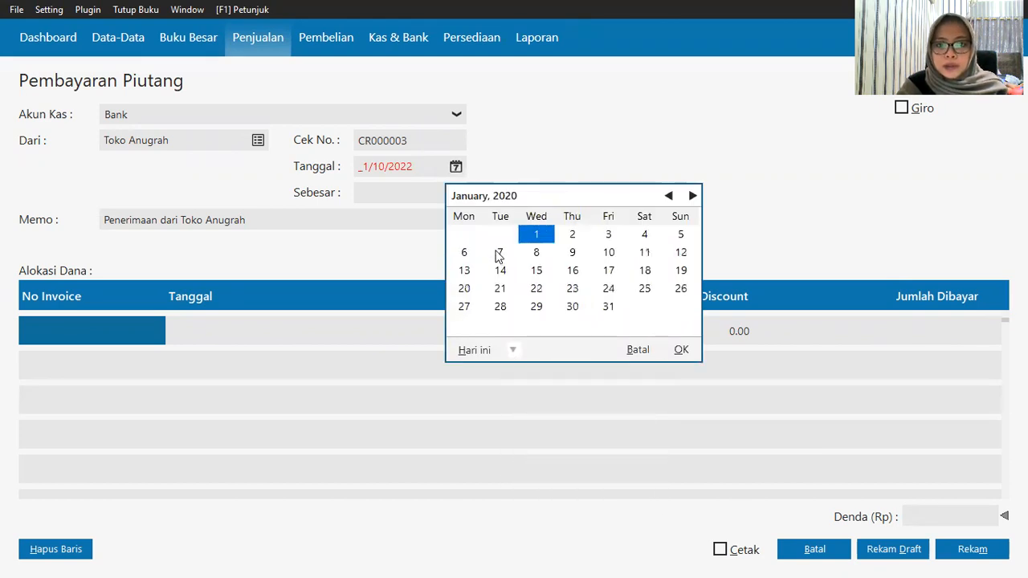
left_click(498, 253)
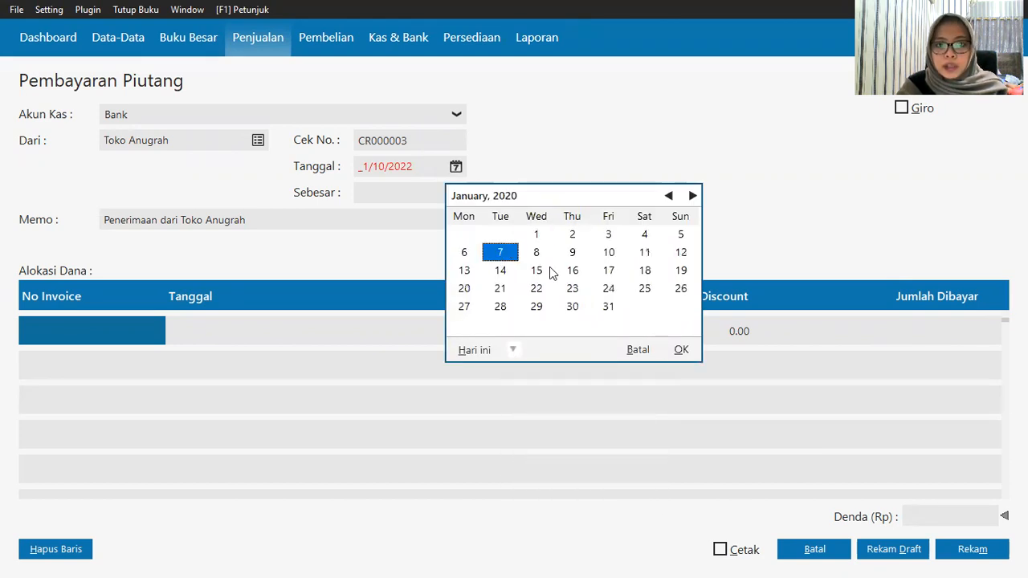
left_click(682, 350)
Step: Apply the receipt to invoice INV-002 for 4,300,000.00 and tick Giro
left_click(84, 341)
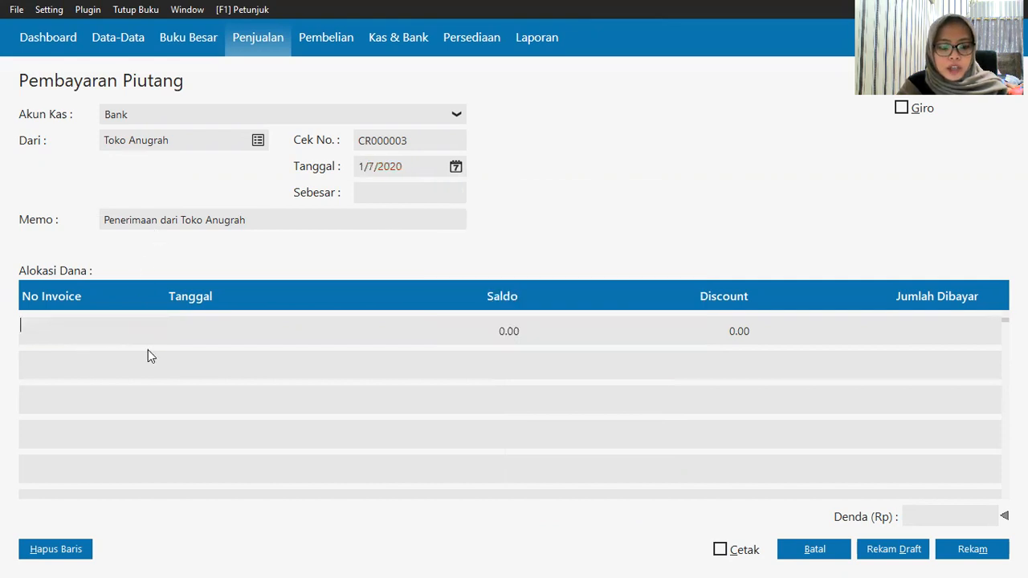
key("Return")
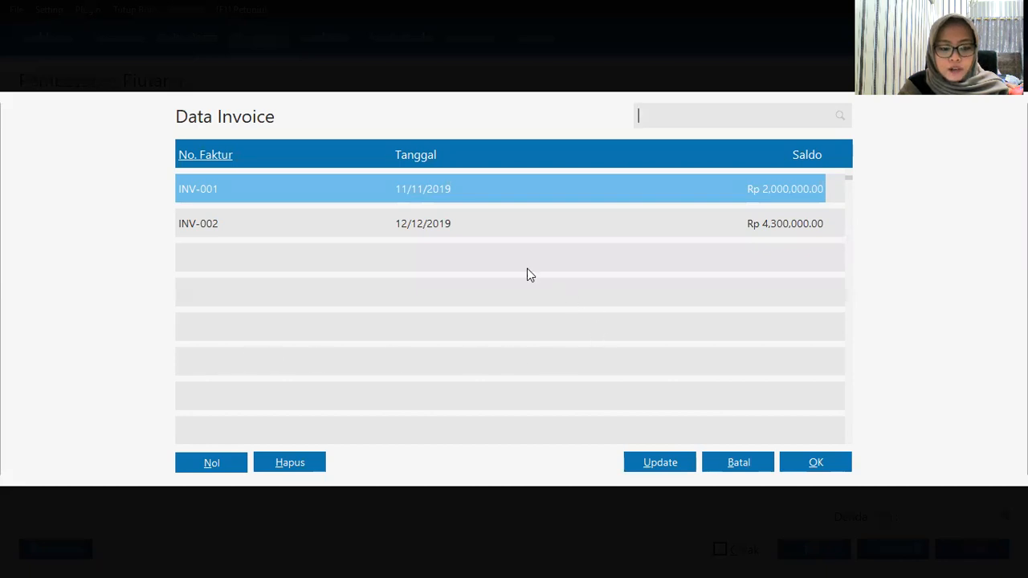
left_click(468, 223)
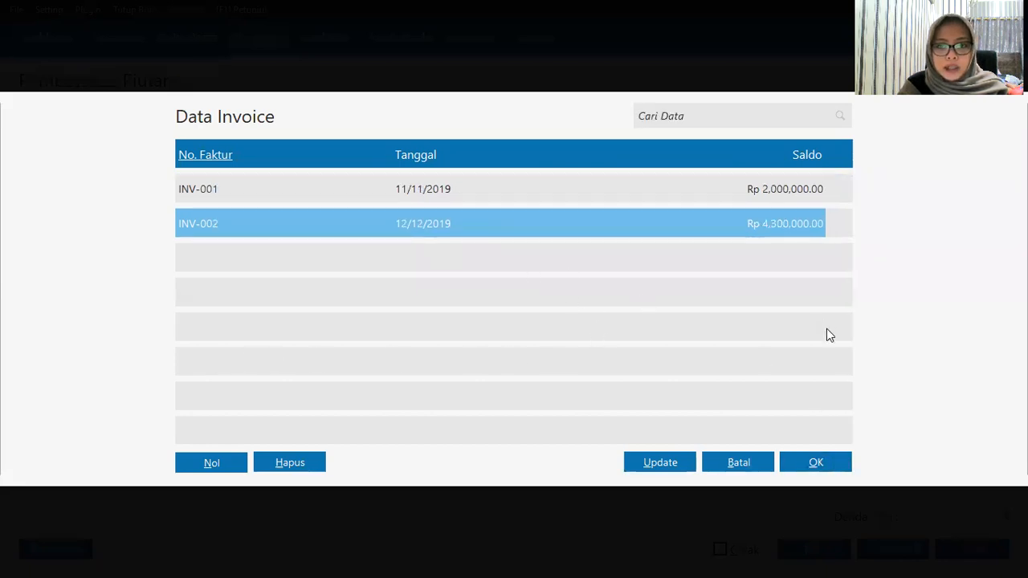
left_click(834, 456)
left_click(389, 195)
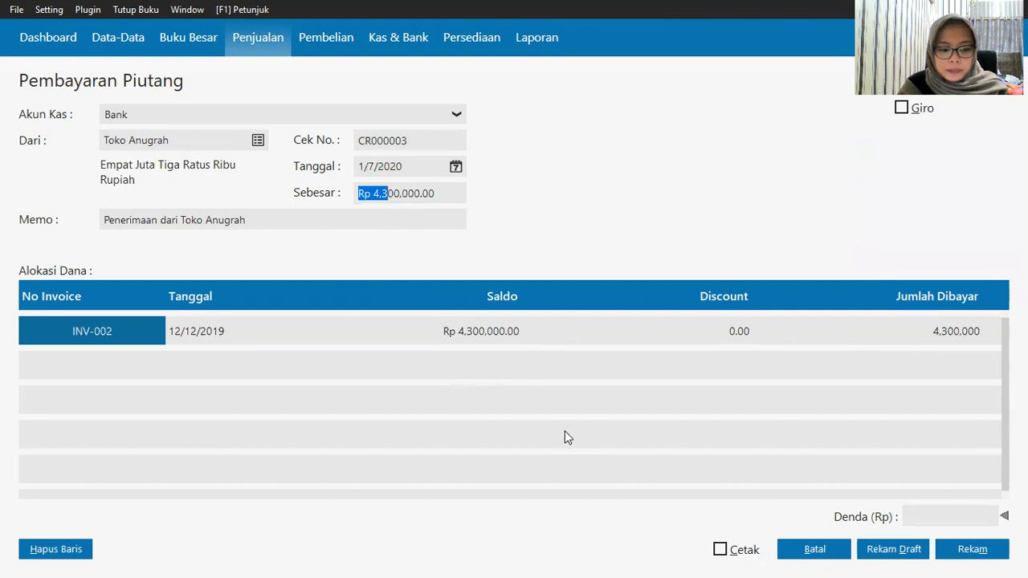
left_click(907, 107)
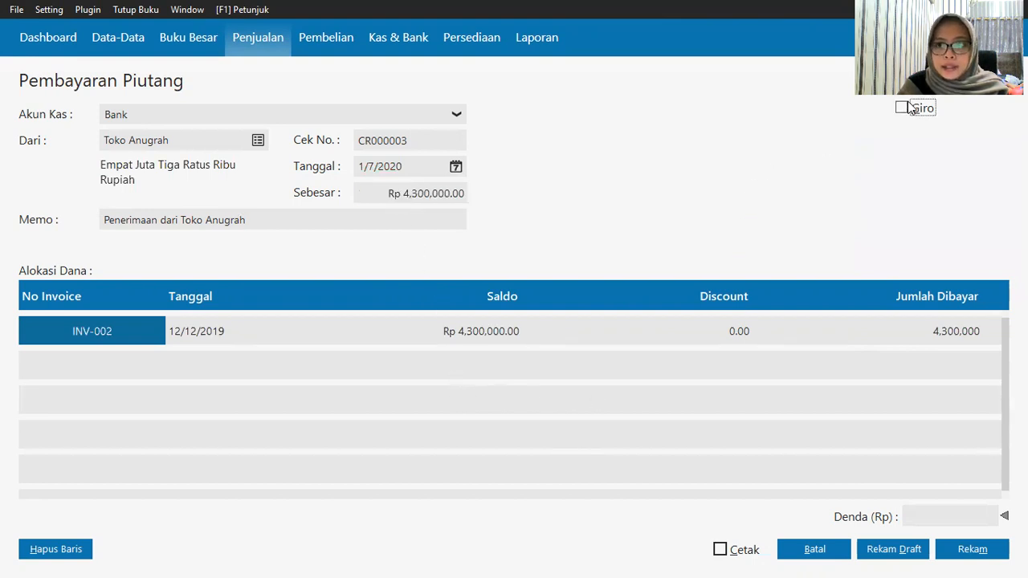
Step: Save the giro receipt with number corrected to BG010023, confirm, and accept deferred posting
left_click(968, 549)
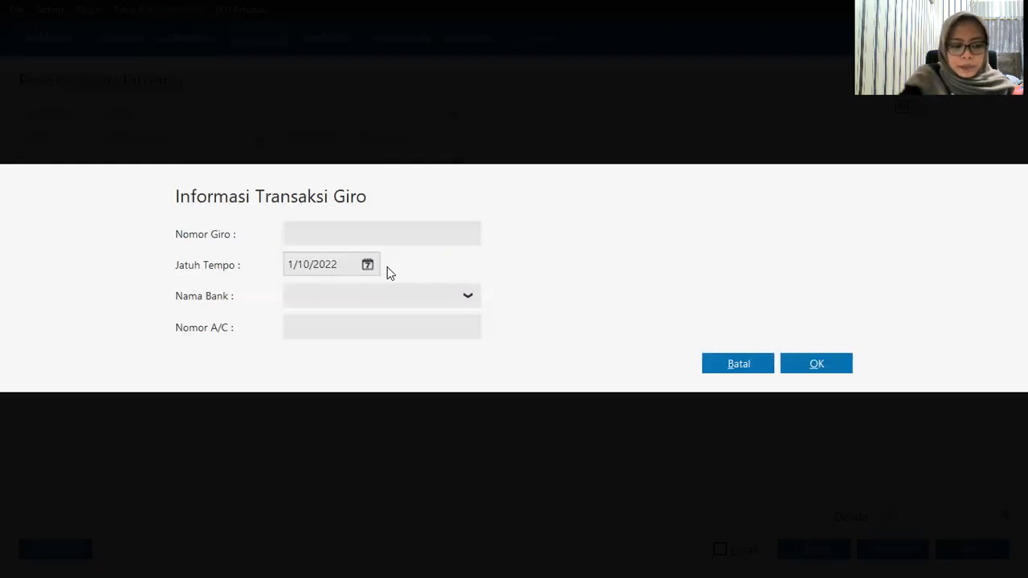
type("B")
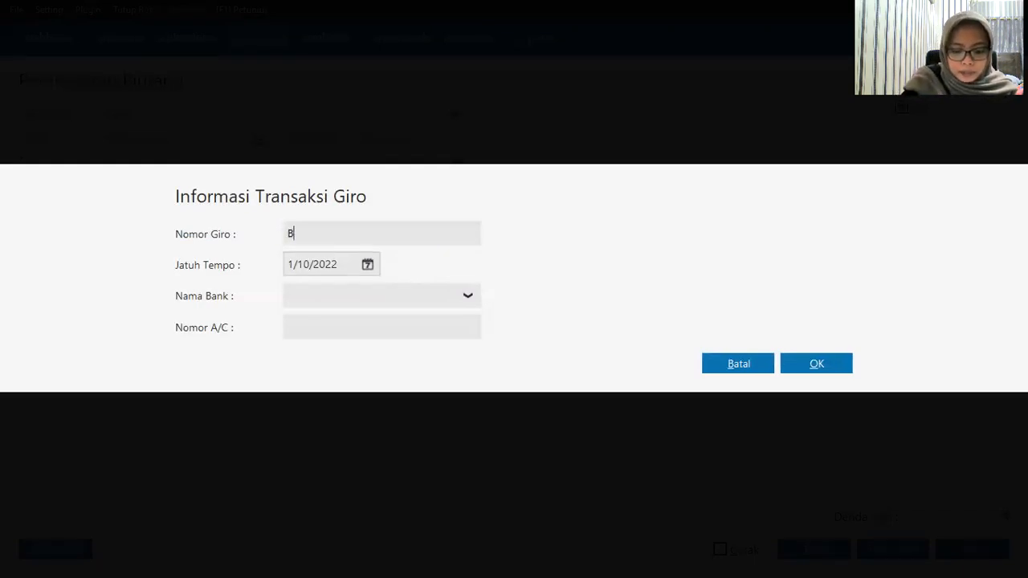
type("601")
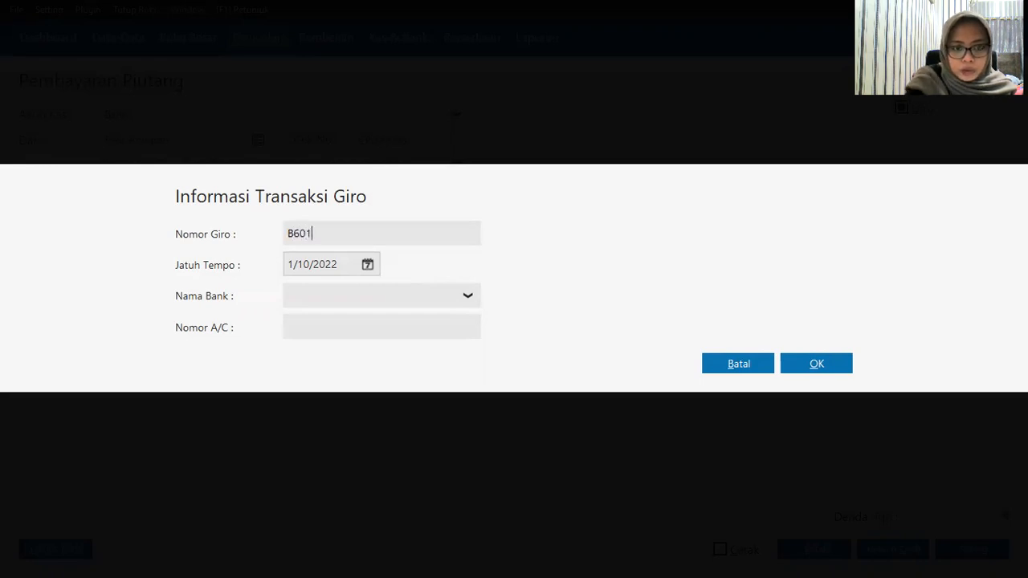
type("0023")
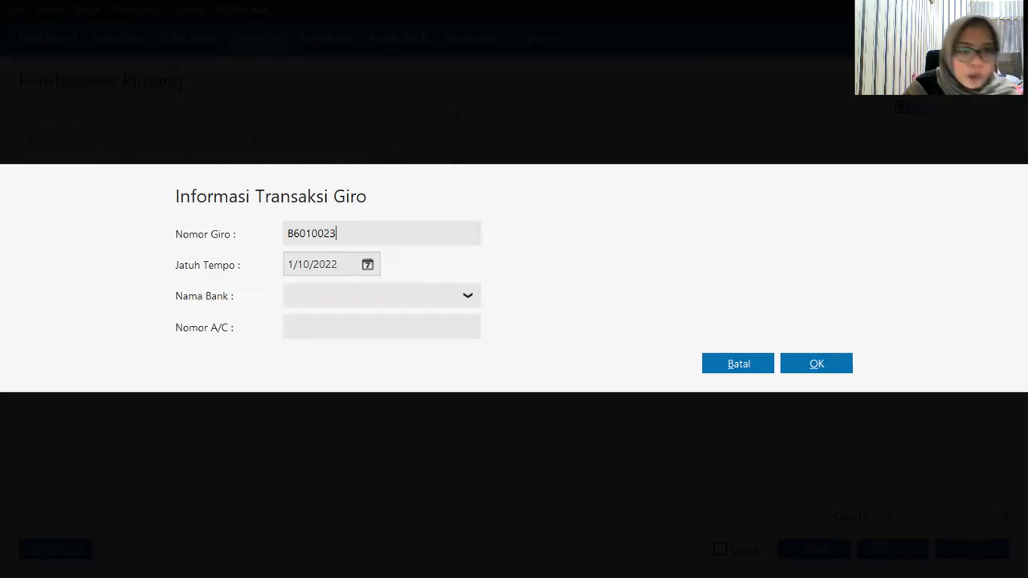
left_click(296, 233)
key("BackSpace")
type("G")
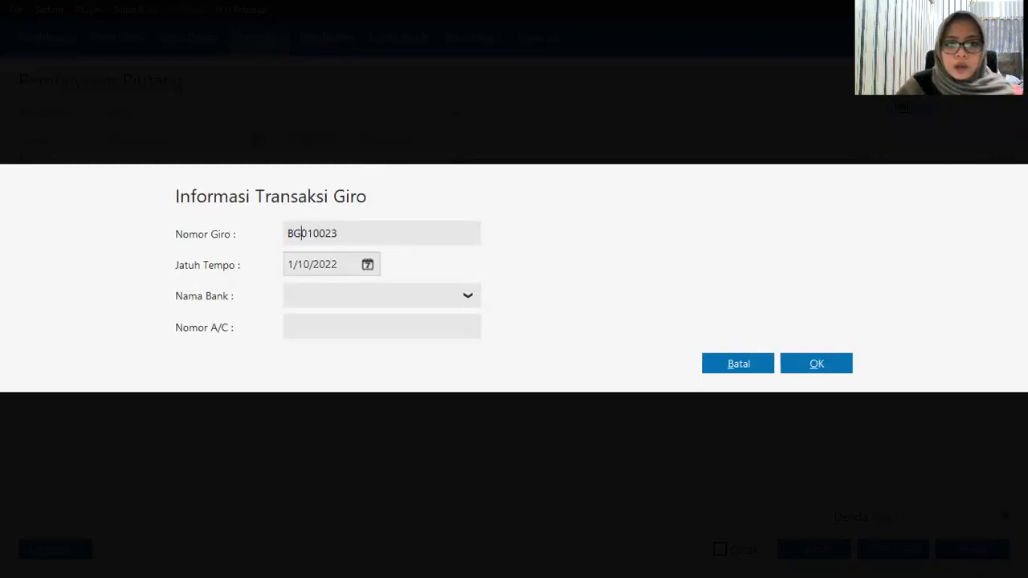
left_click(826, 364)
left_click(721, 381)
left_click(815, 408)
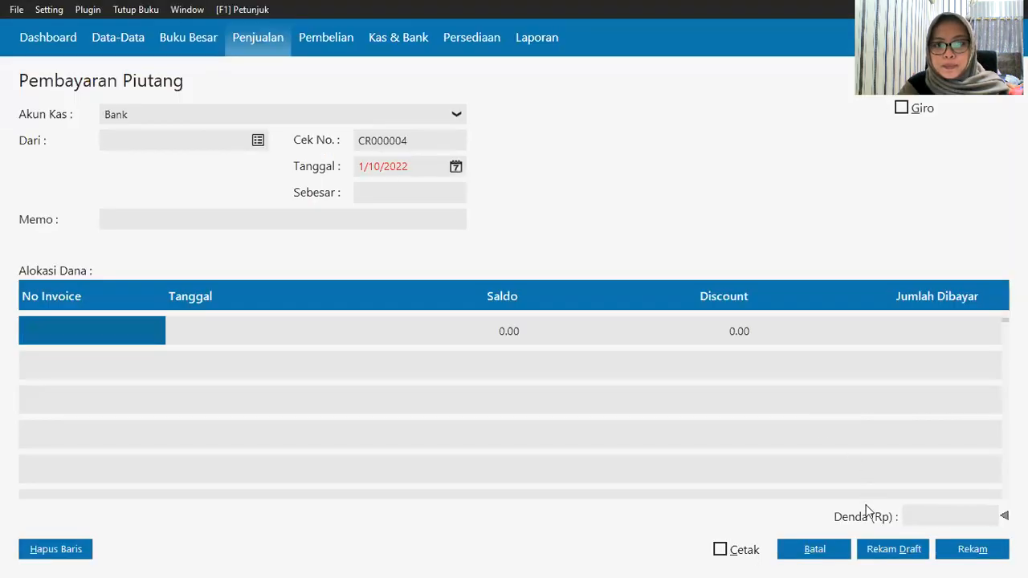
Step: Cancel the blank payment form, then open and dismiss the actions menu for CR000002
left_click(844, 557)
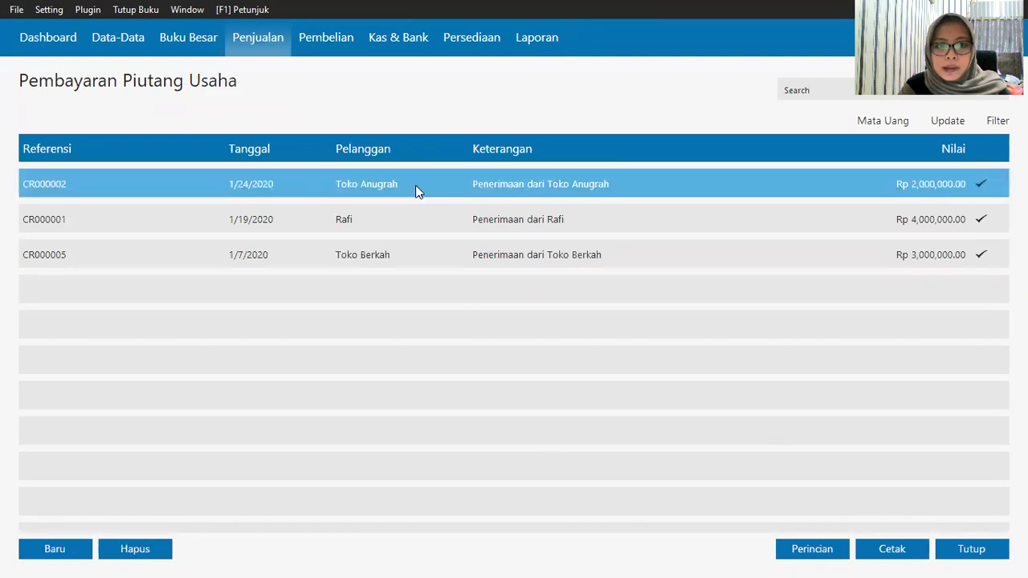
right_click(418, 192)
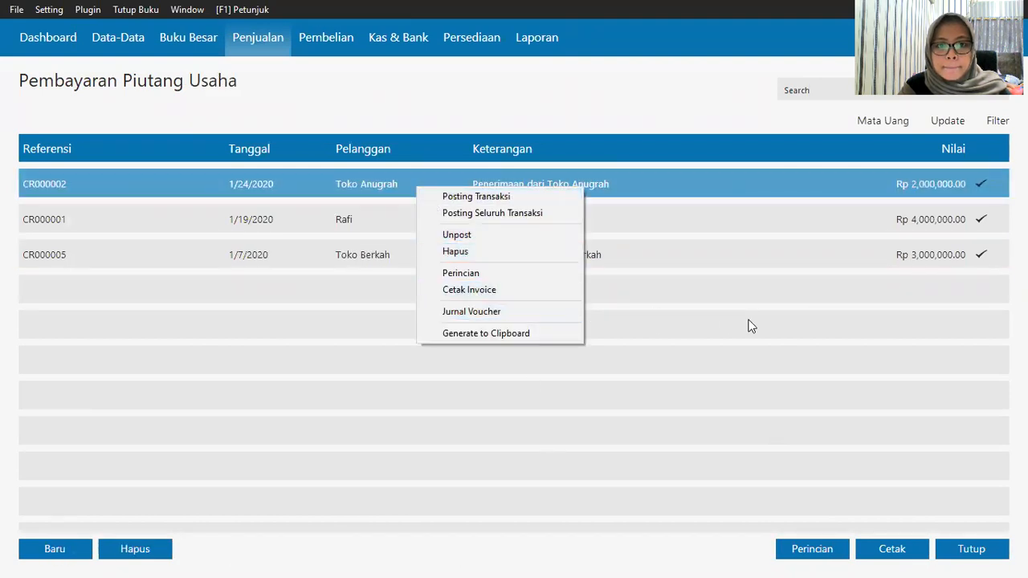
left_click(782, 367)
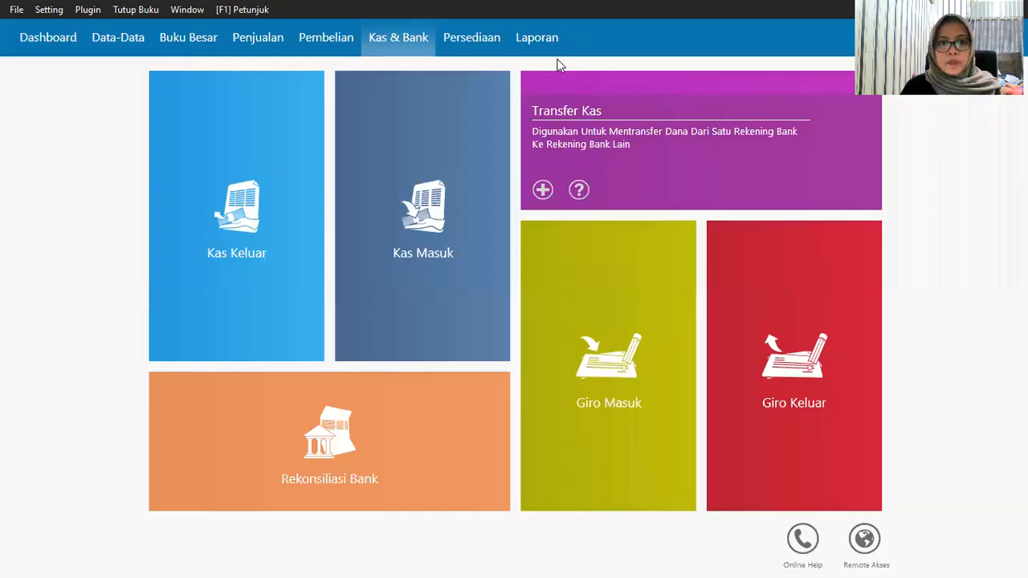
Step: Check the receivable payments list, cancel a trial new payment, then begin a new sales invoice
left_click(257, 38)
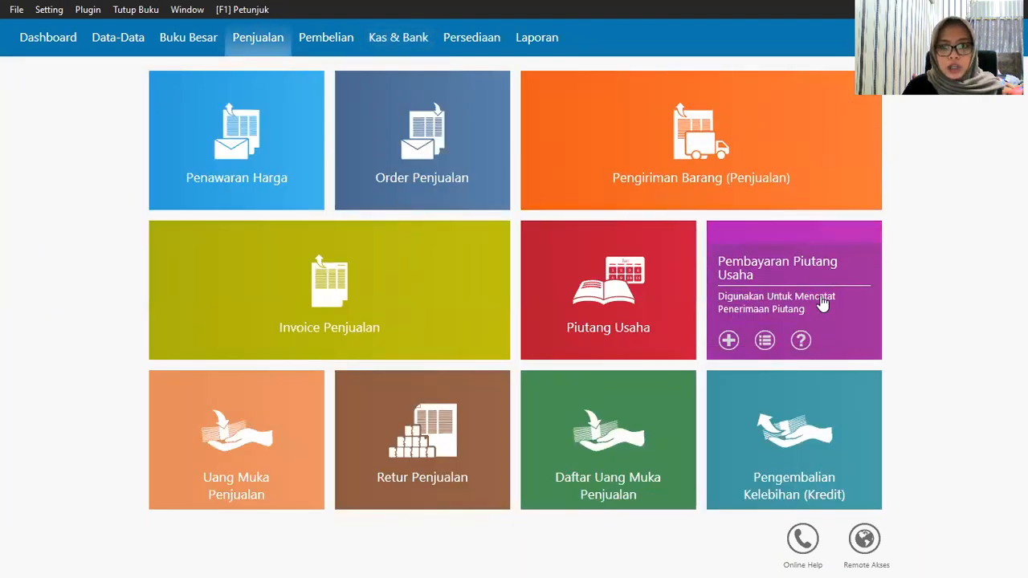
left_click(812, 269)
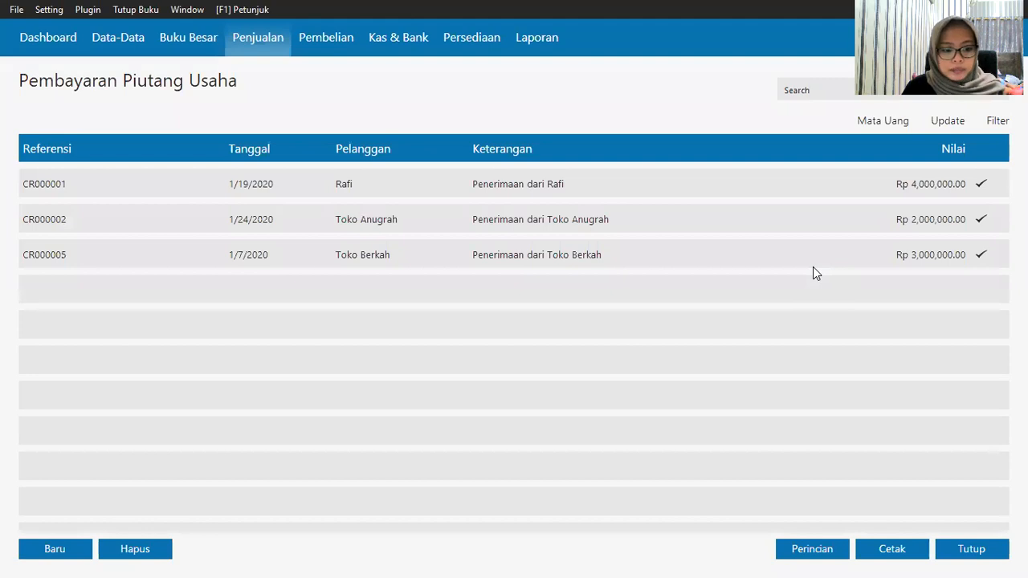
left_click(53, 554)
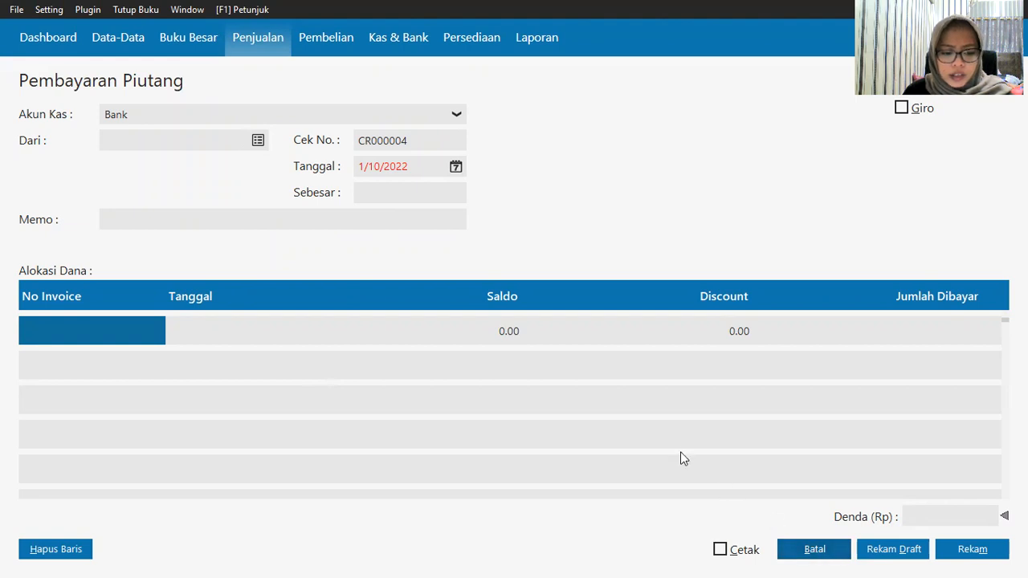
left_click(815, 556)
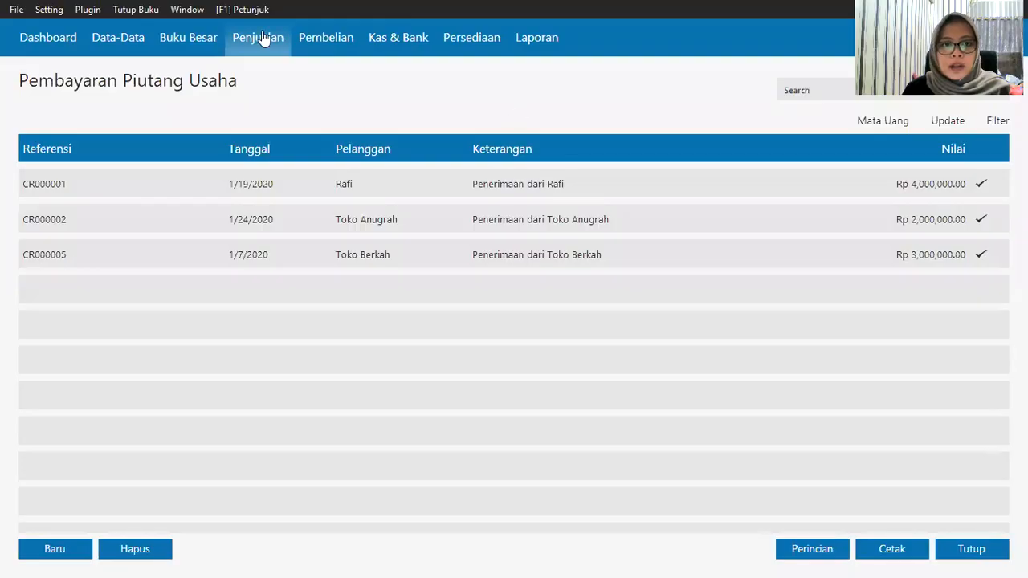
left_click(261, 39)
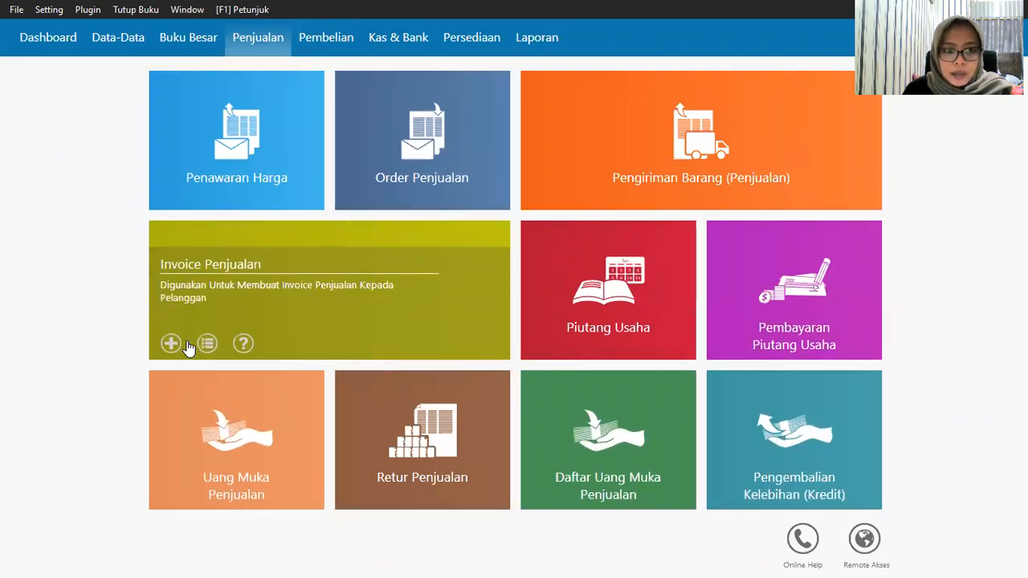
left_click(170, 339)
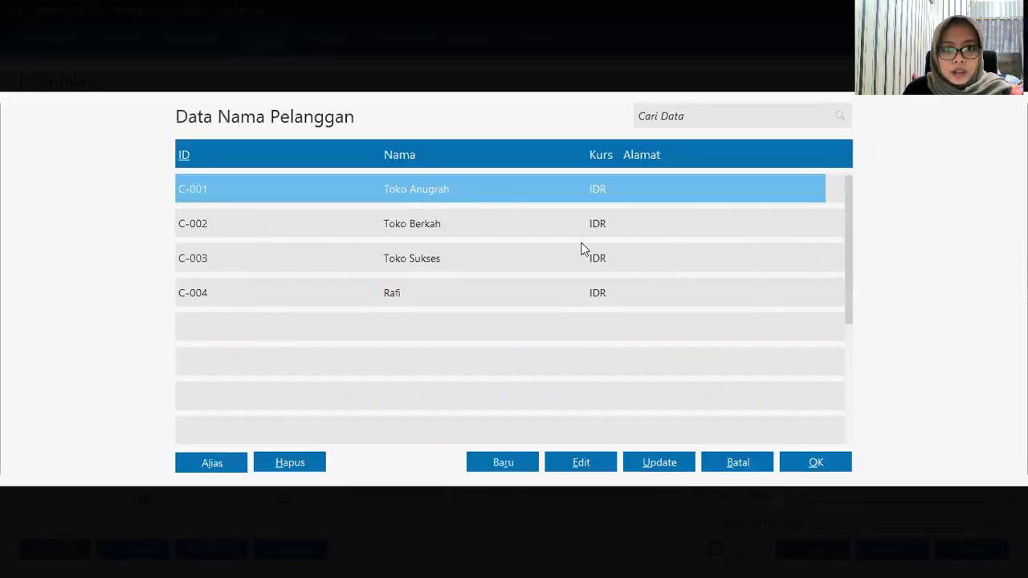
Step: Set customer Toko Anugrah and invoice date 1/21/2020
double_click(312, 195)
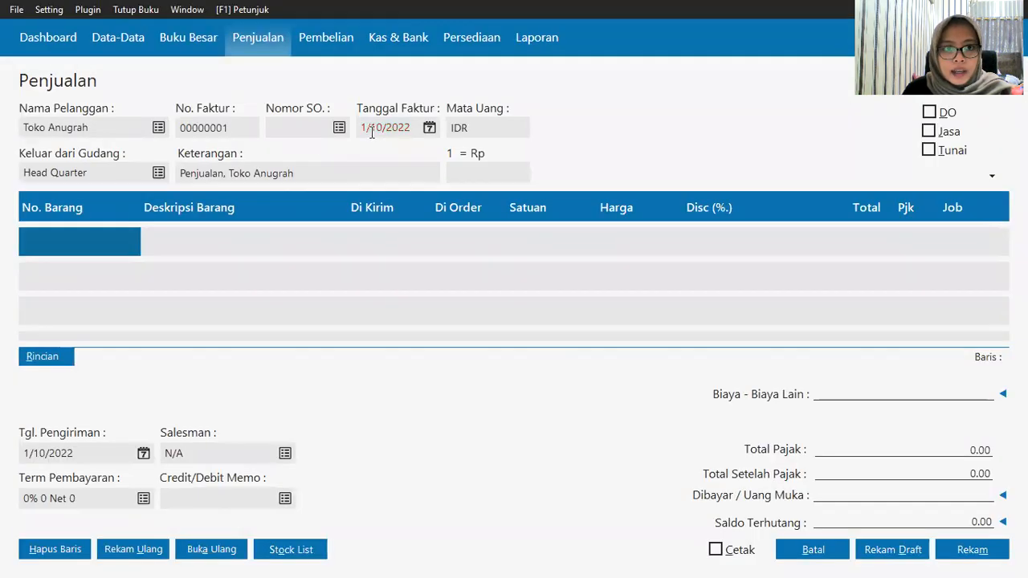
left_click(428, 131)
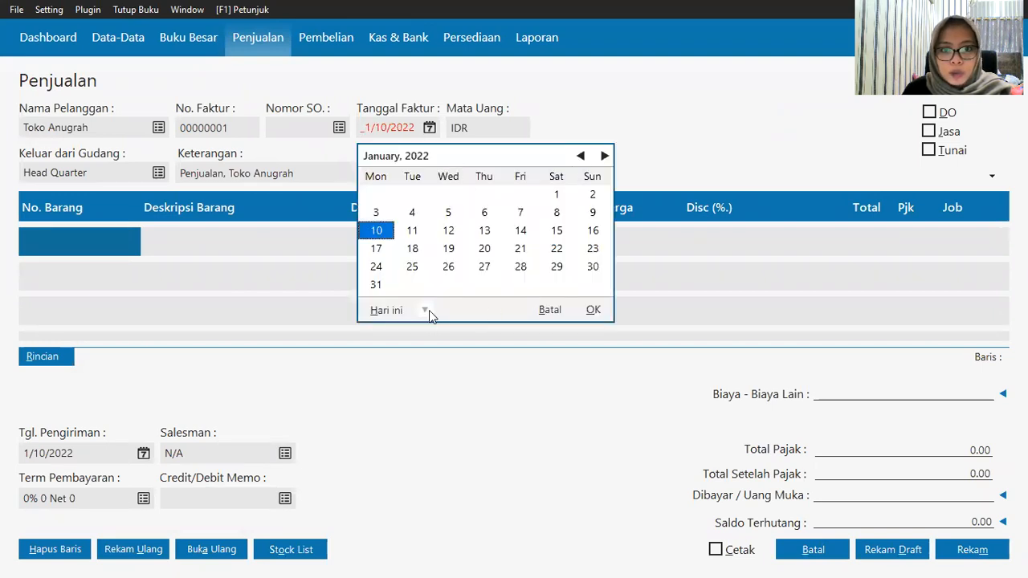
left_click(427, 310)
left_click(453, 440)
left_click(412, 248)
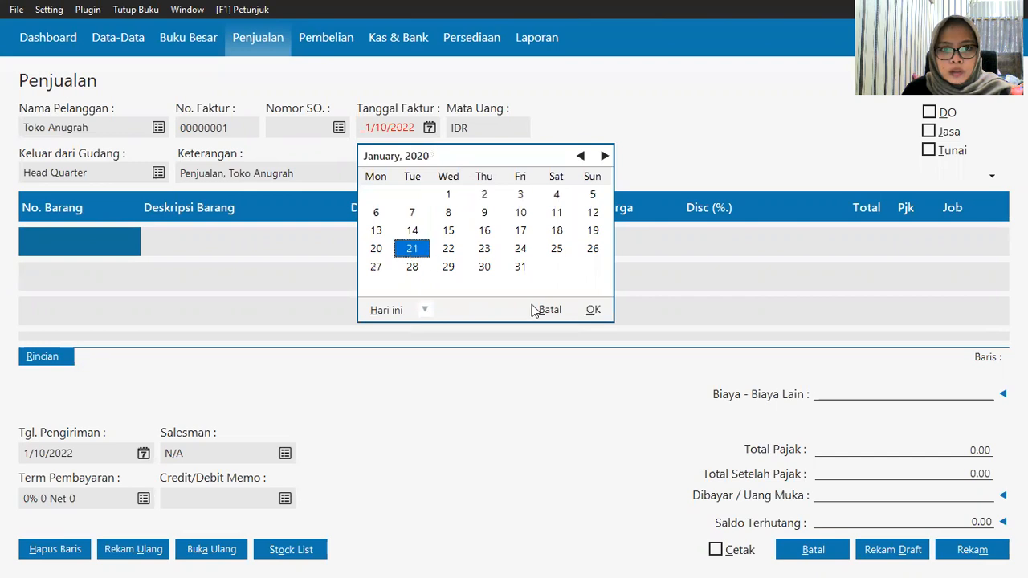
left_click(593, 310)
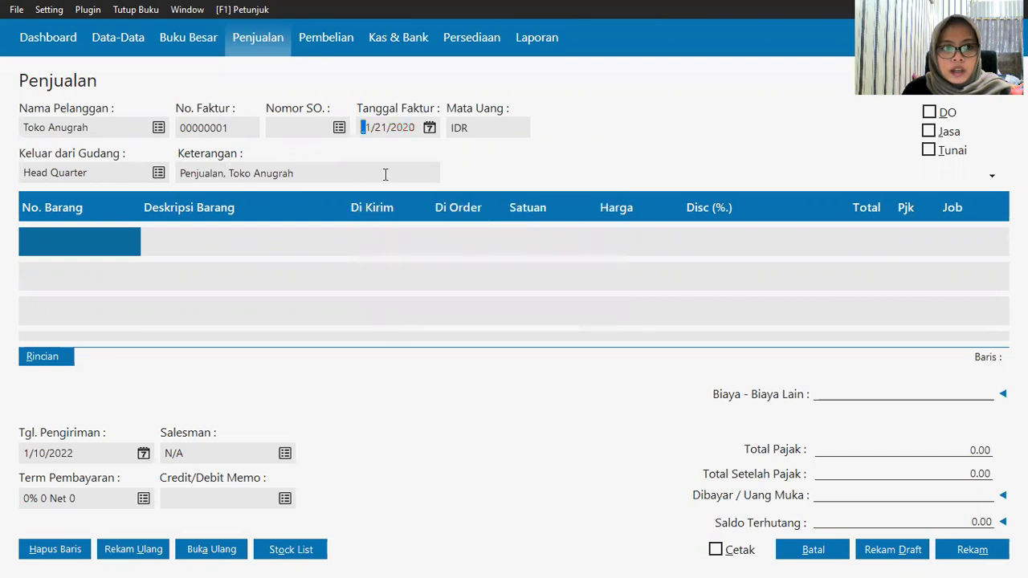
Step: Add item H-001 Samsung Galaxy J1 with quantity 2 at 2,000,000 each
left_click(57, 243)
key("Return")
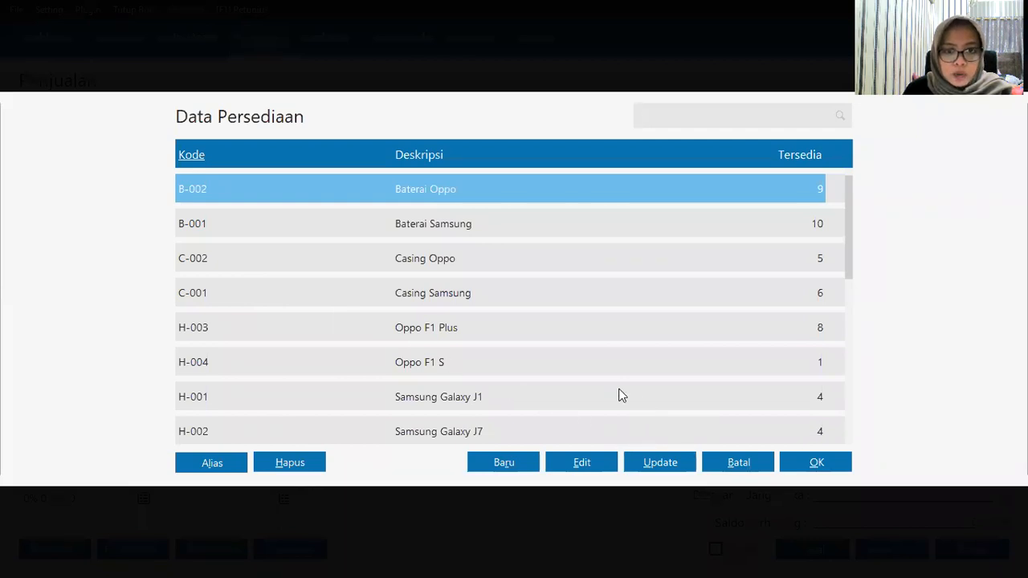
key("Down")
key("Down")
left_click(541, 386)
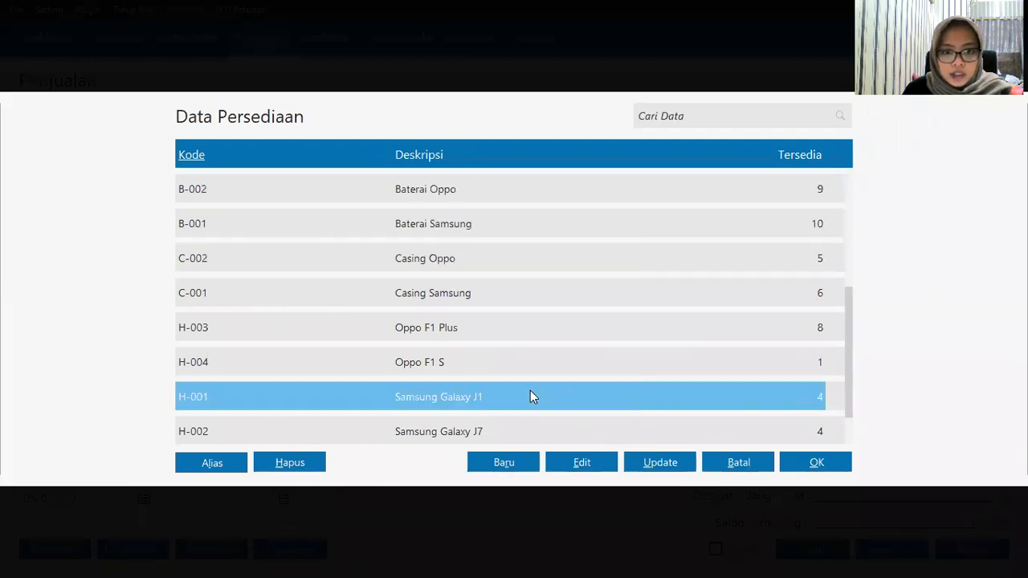
left_click(815, 467)
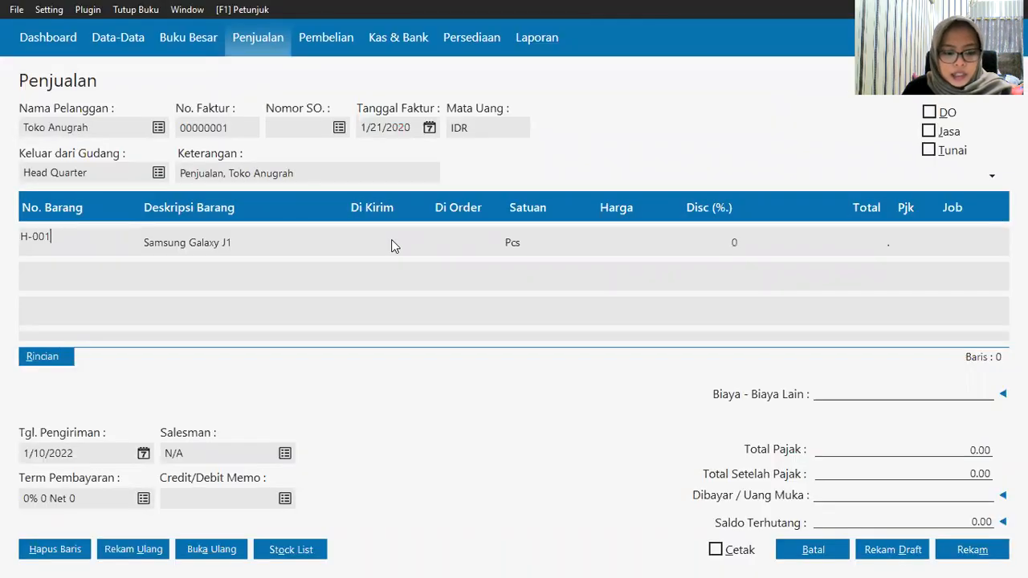
left_click(391, 245)
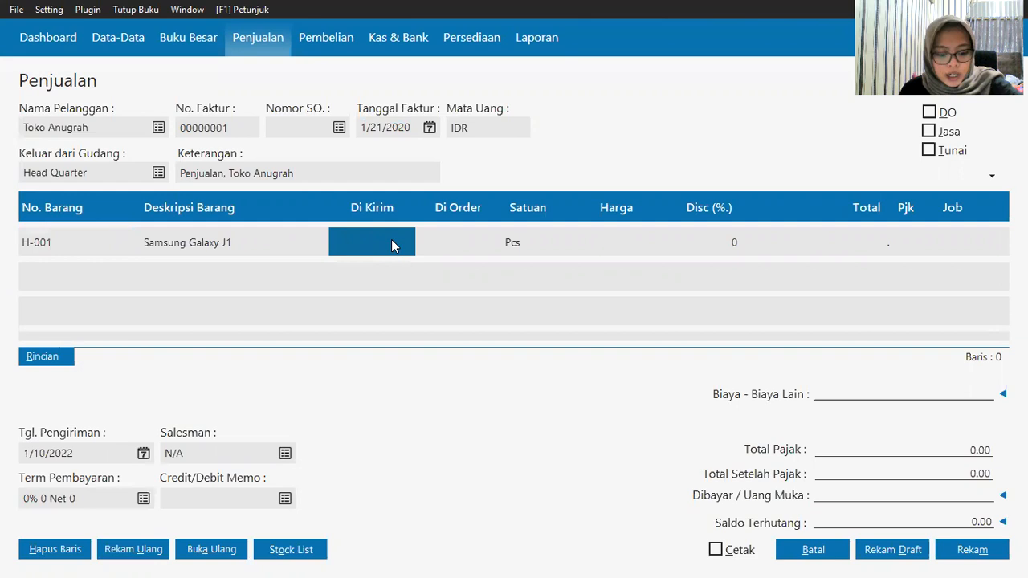
type("2")
left_click(608, 252)
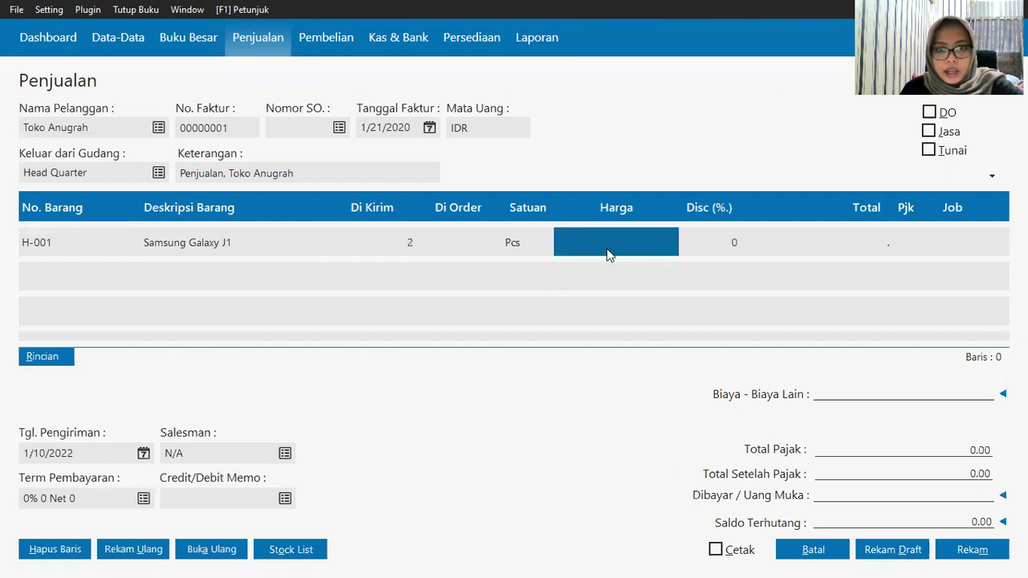
type("2")
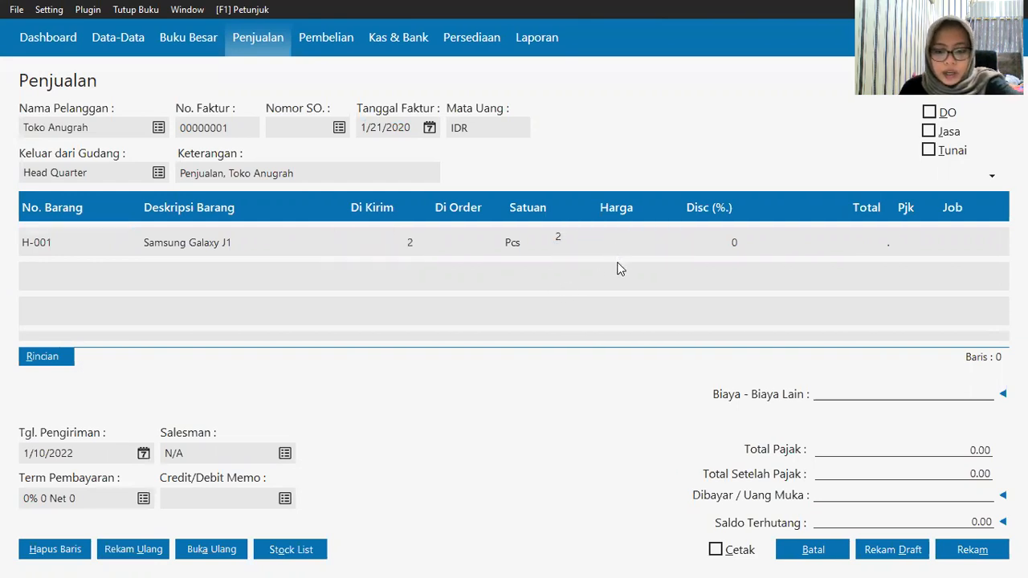
type("000000")
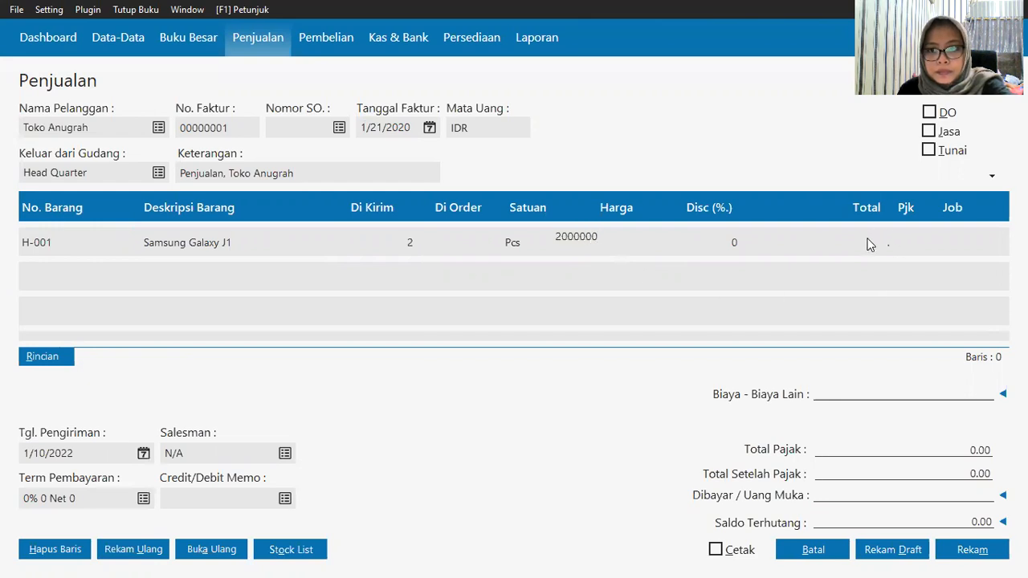
left_click(864, 245)
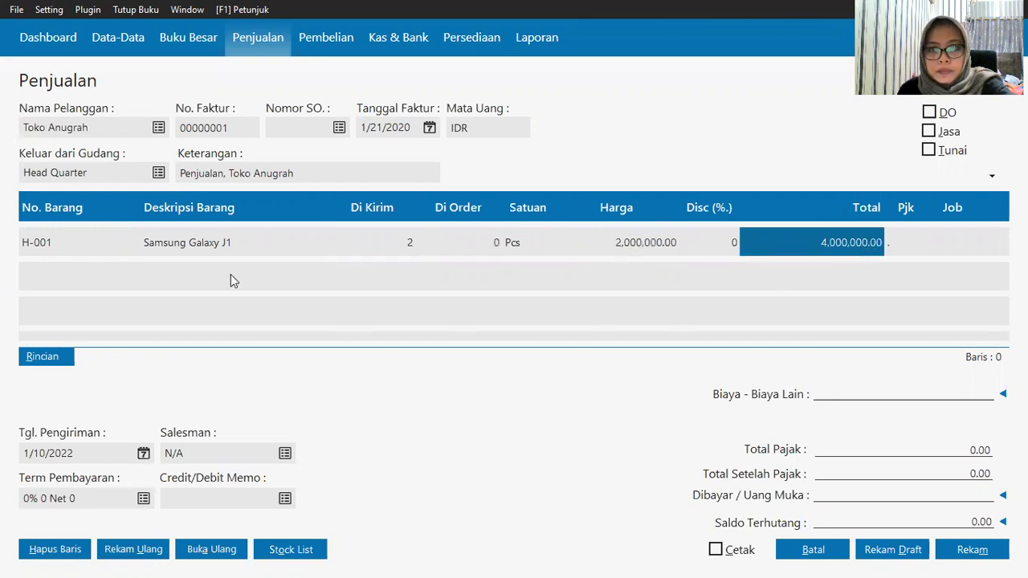
Step: Discard the empty second row, mark the invoice as cash, save it and close the form
left_click(35, 244)
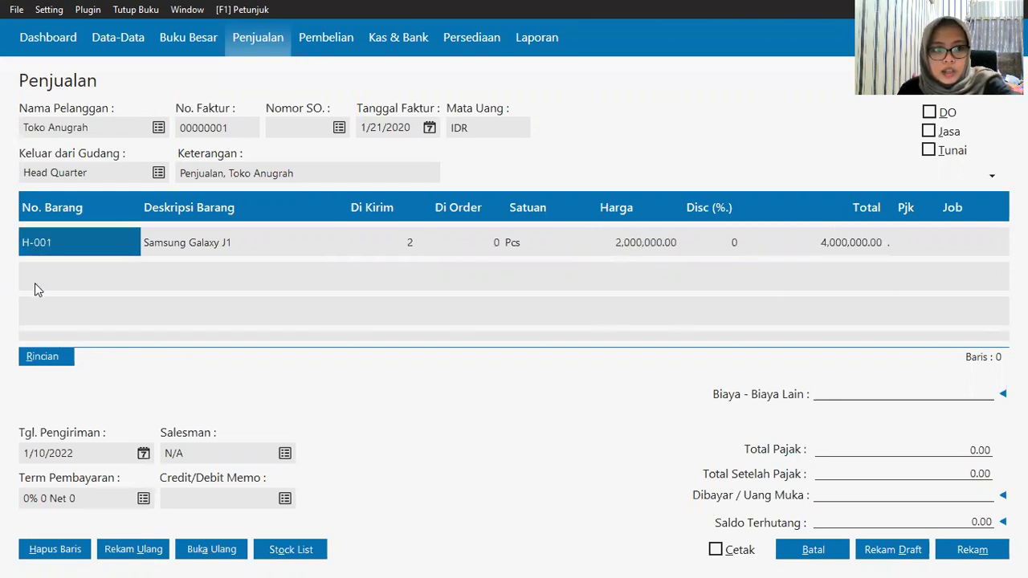
double_click(36, 281)
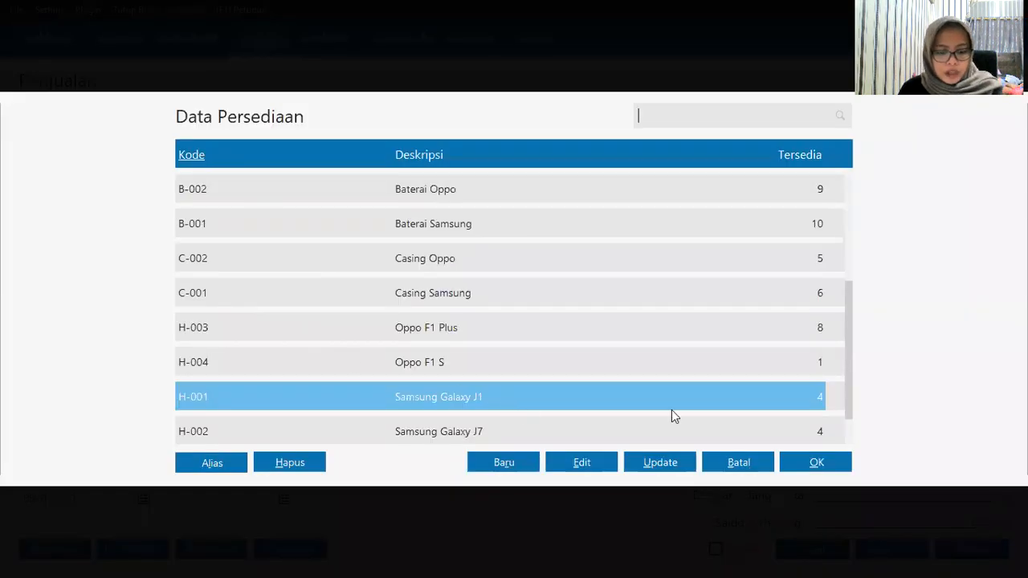
left_click(751, 463)
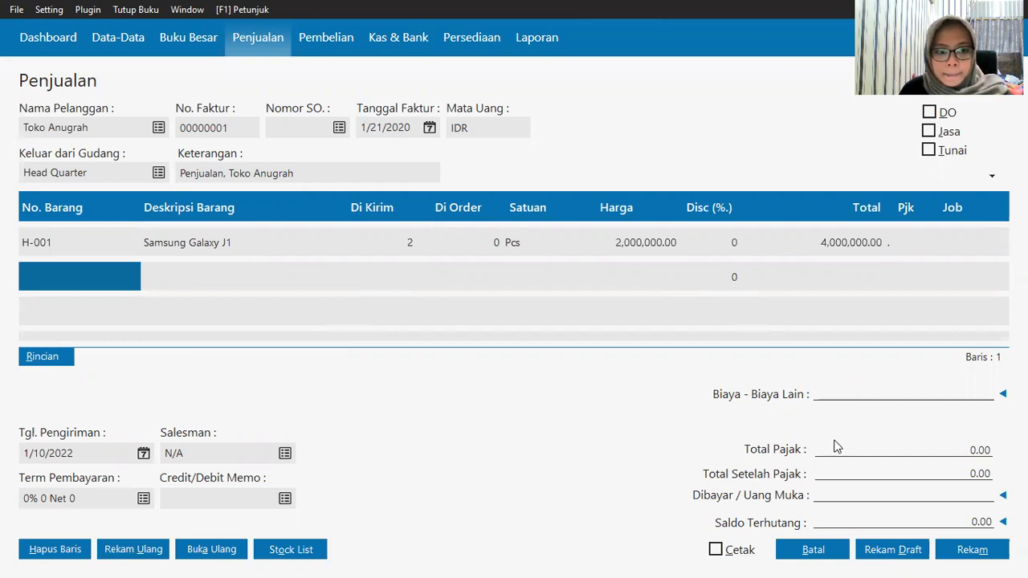
left_click(841, 493)
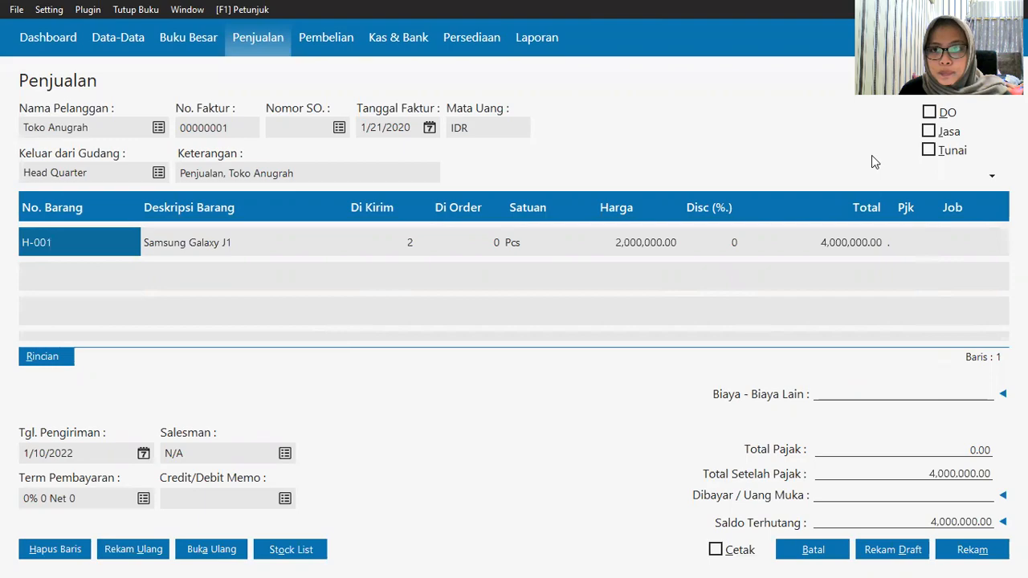
left_click(931, 152)
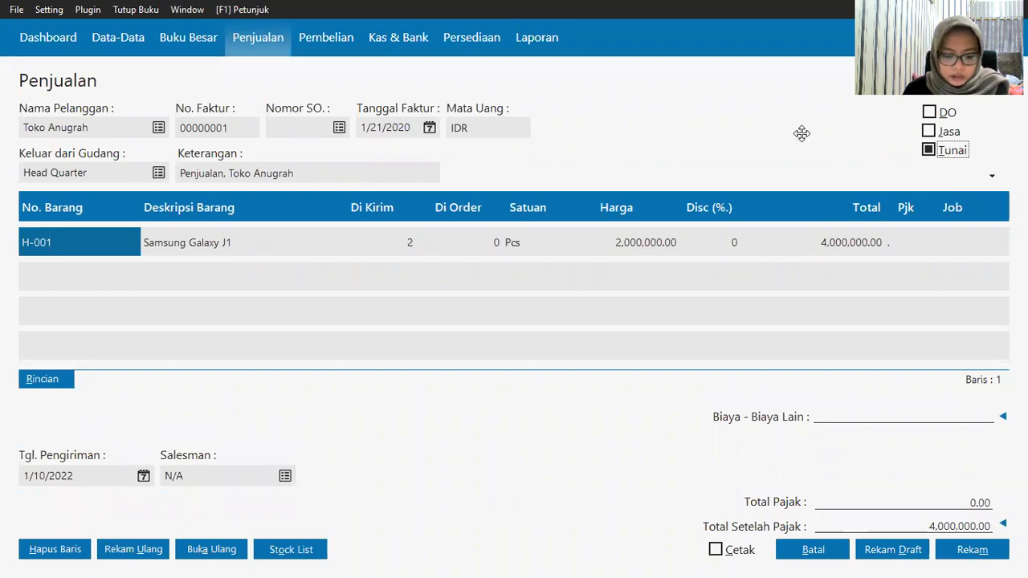
left_click(946, 549)
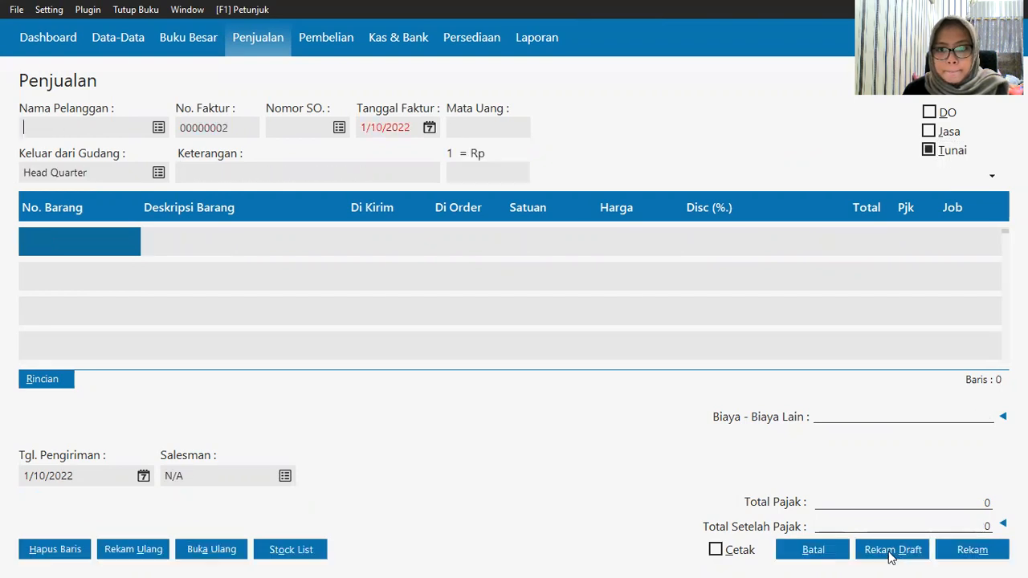
left_click(813, 550)
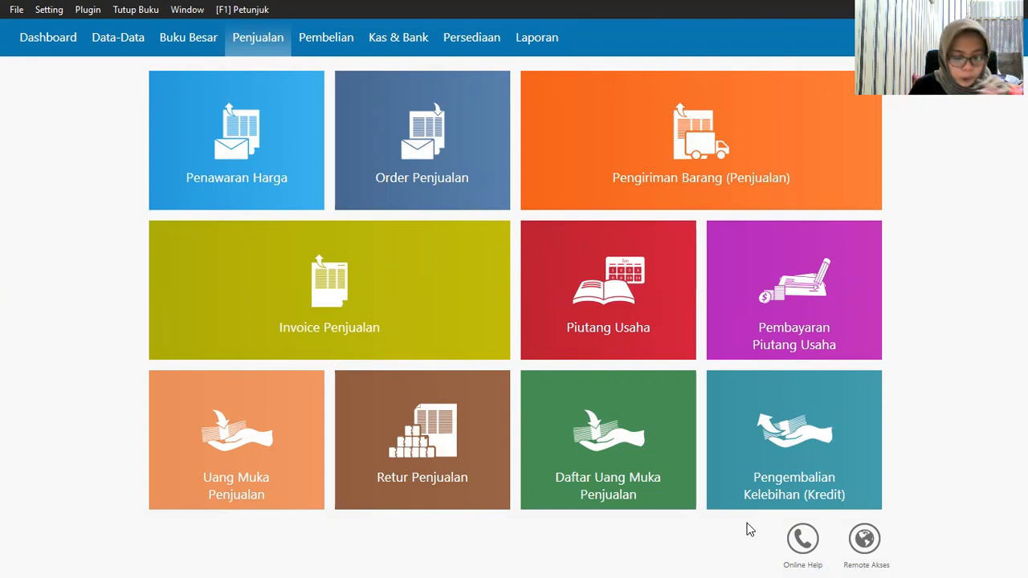
Step: Start a new payable payment in Purchasing, keeping Bank as the paying account
left_click(336, 50)
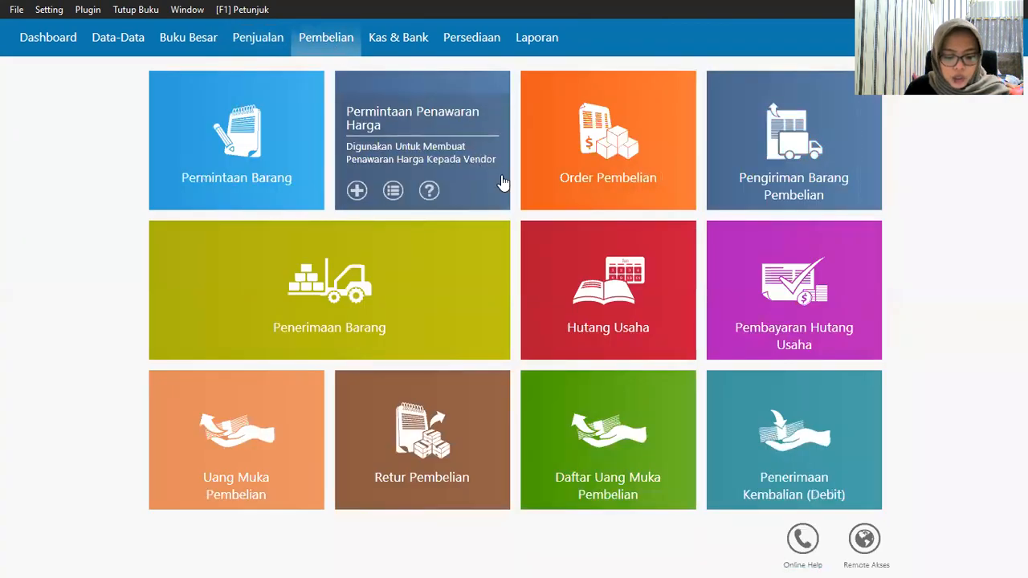
left_click(792, 290)
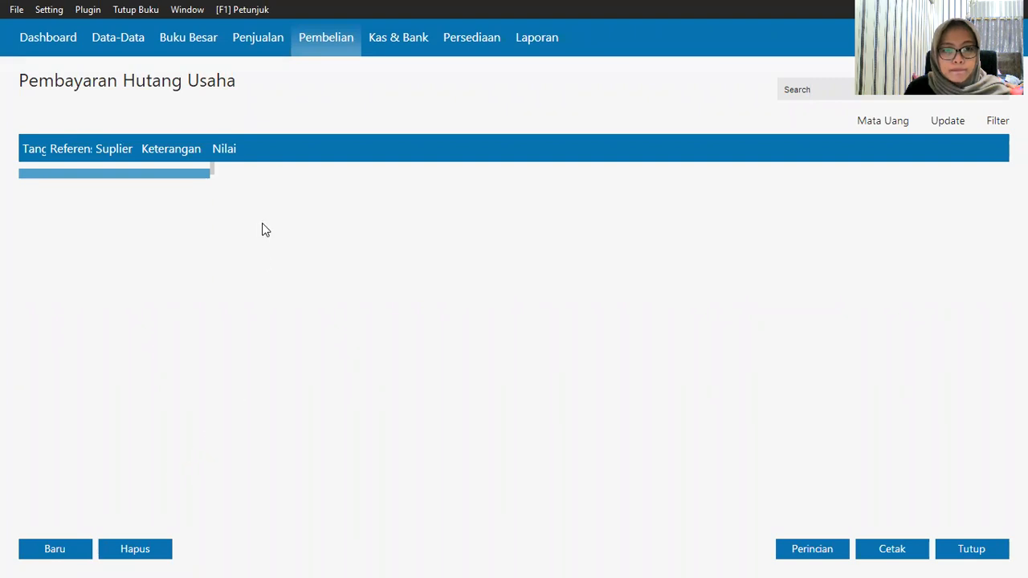
left_click(48, 549)
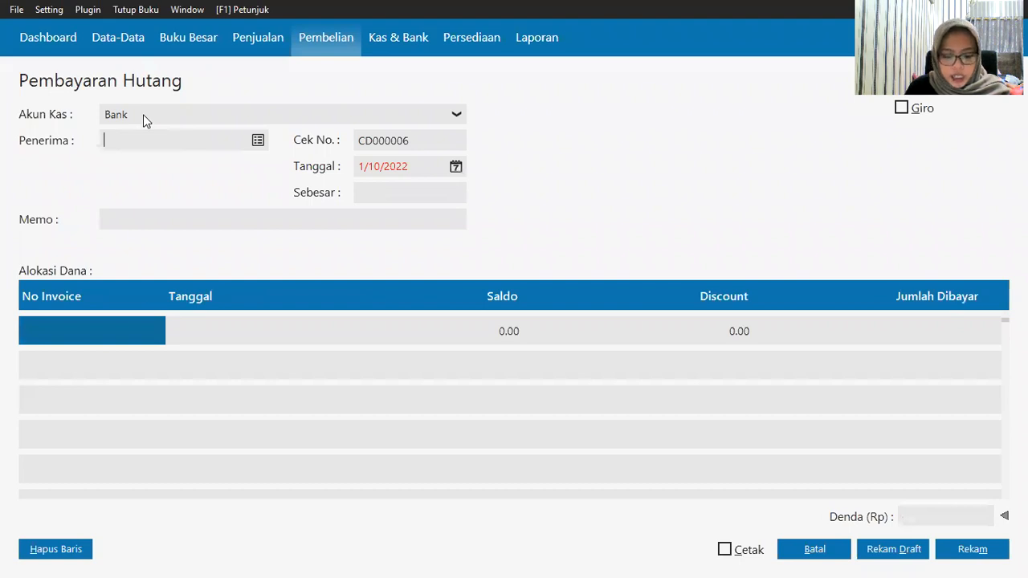
left_click(142, 114)
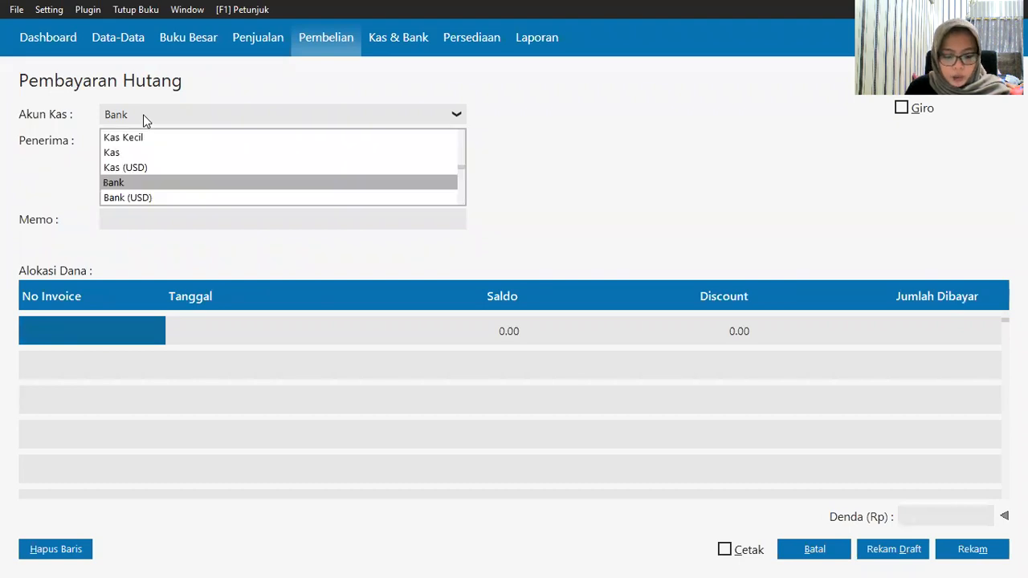
left_click(138, 186)
Step: Choose supplier Toko Semangat, set payment date 1/21/2020, and list its unpaid invoices
left_click(258, 142)
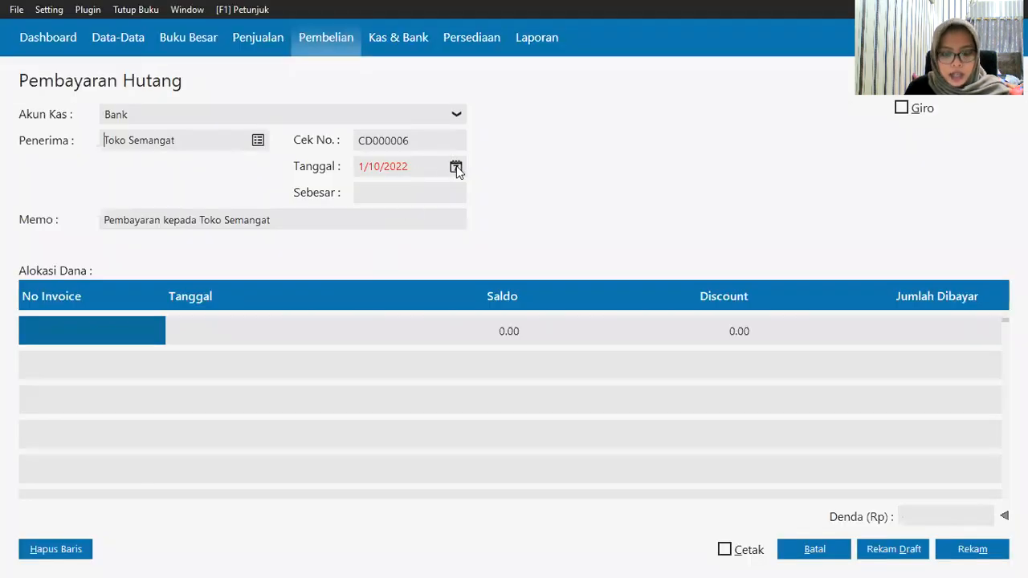
left_click(456, 169)
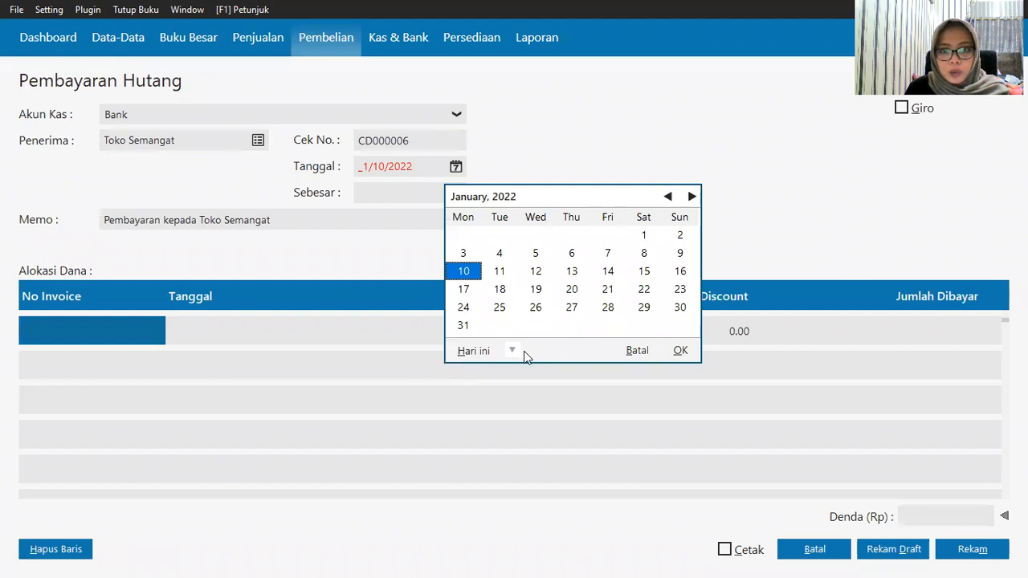
left_click(511, 351)
left_click(584, 479)
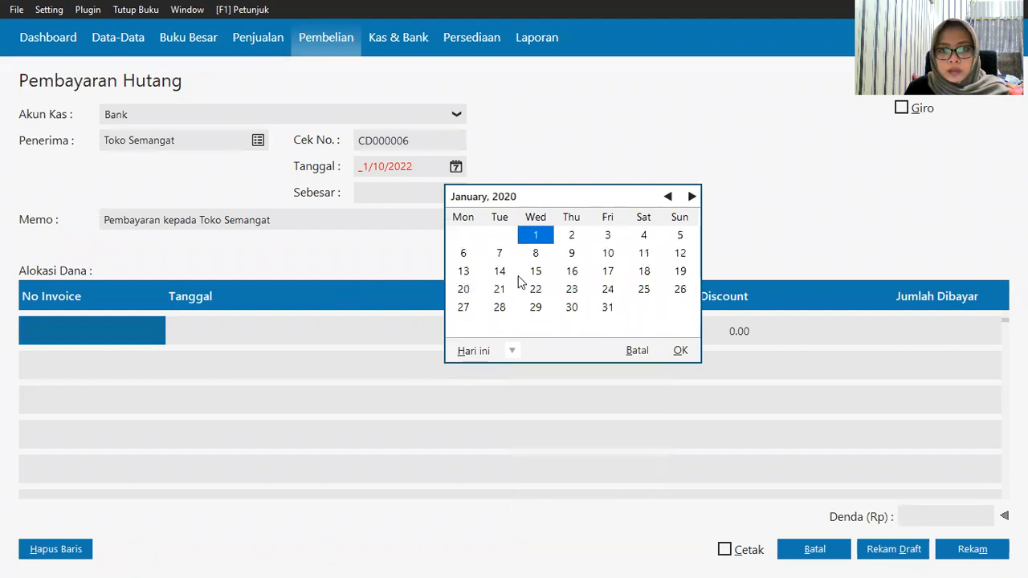
left_click(500, 289)
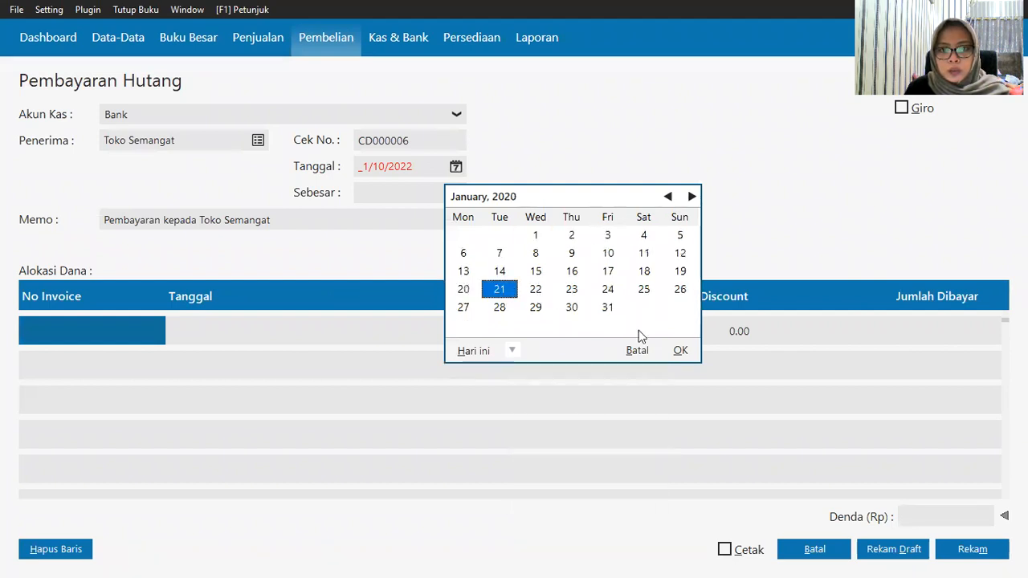
left_click(679, 354)
left_click(48, 337)
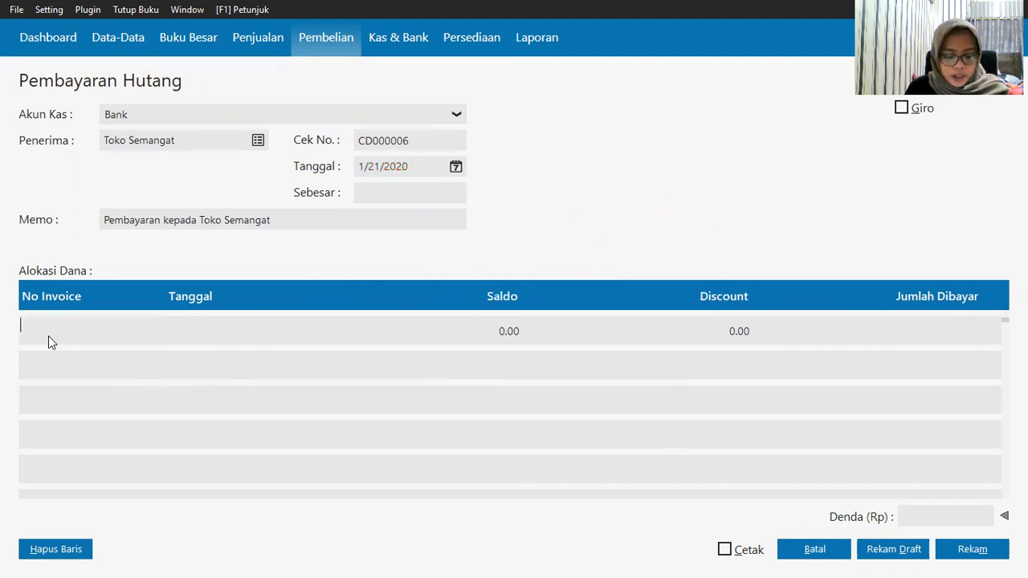
double_click(55, 338)
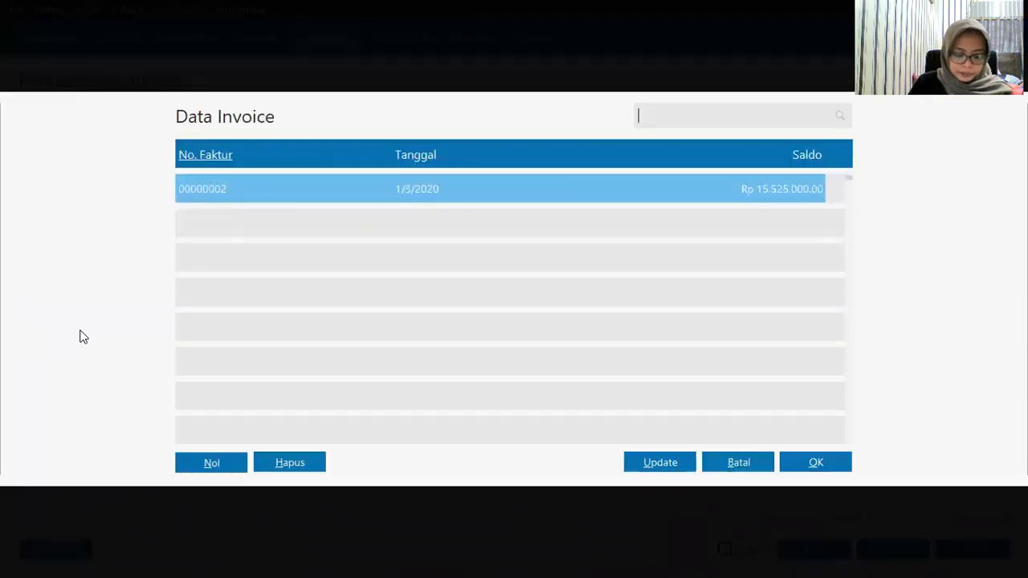
Step: Pay 3,100,000 against invoice 00000002 as a giro and save the payment
left_click(395, 196)
left_click(810, 465)
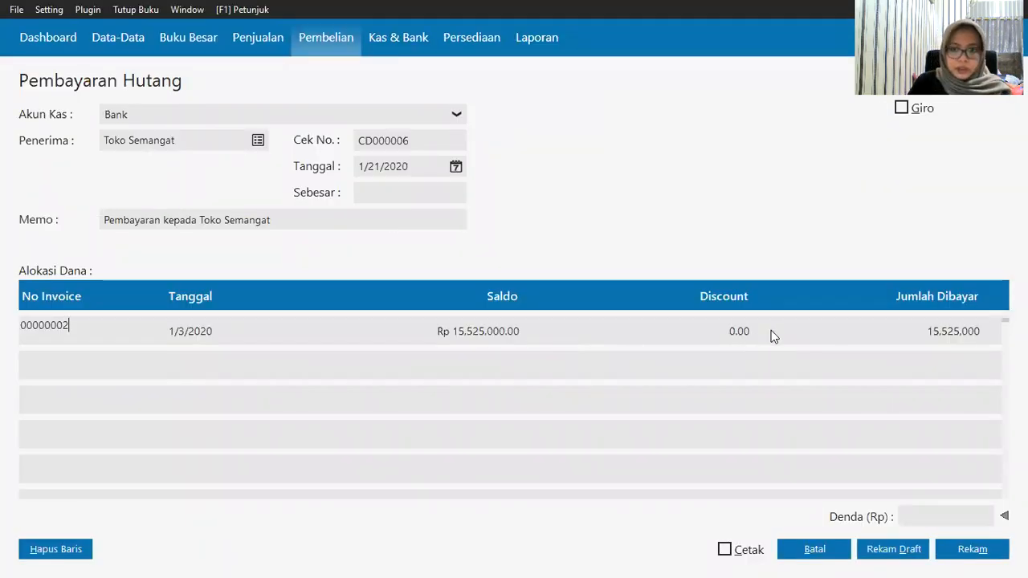
left_click(934, 338)
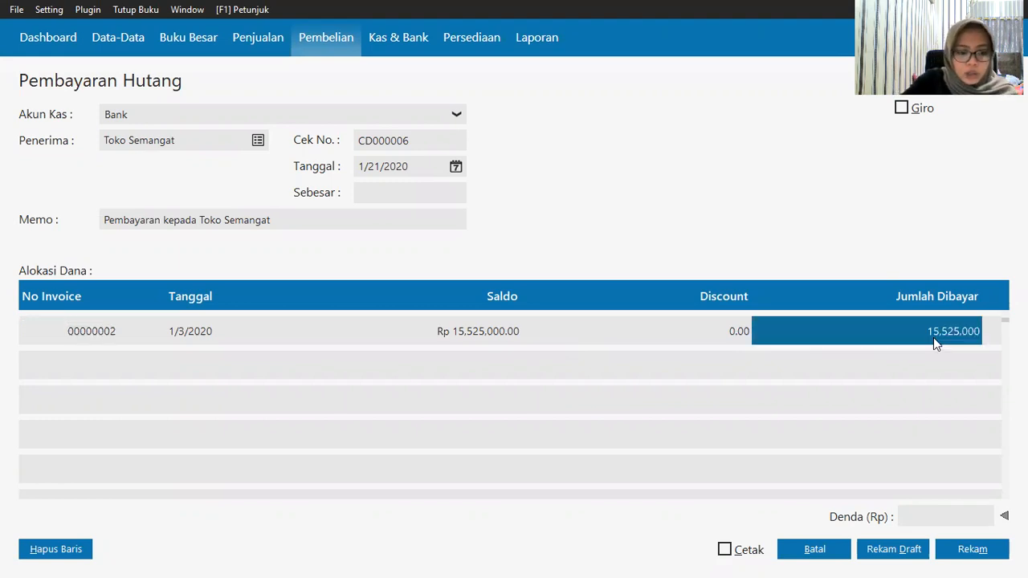
type("310")
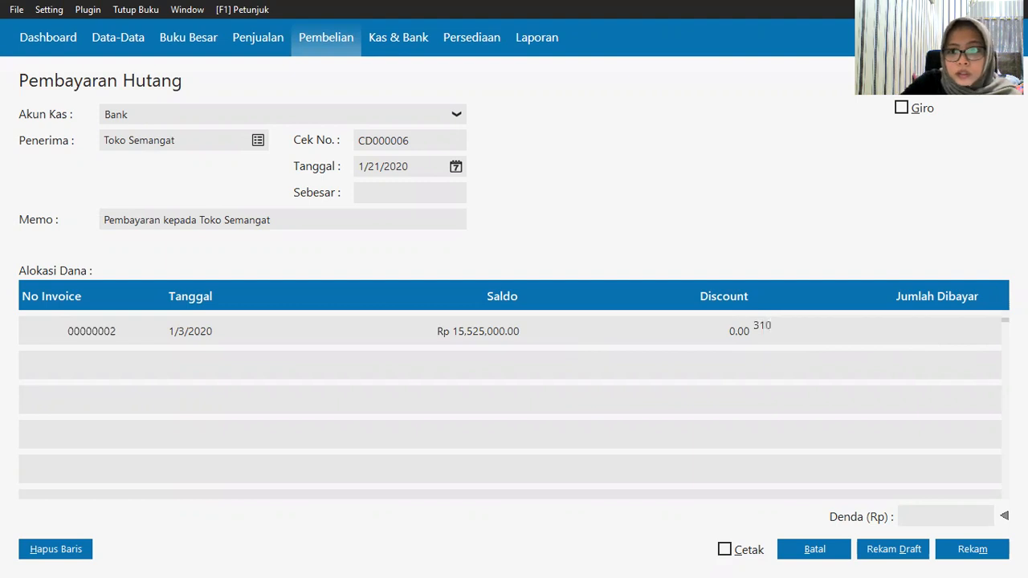
type("0000")
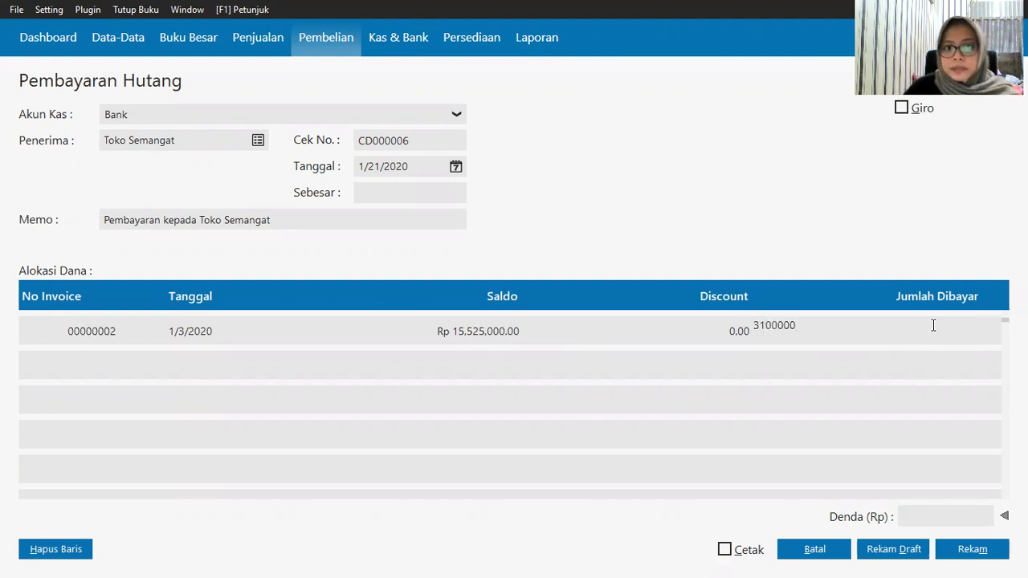
left_click(408, 193)
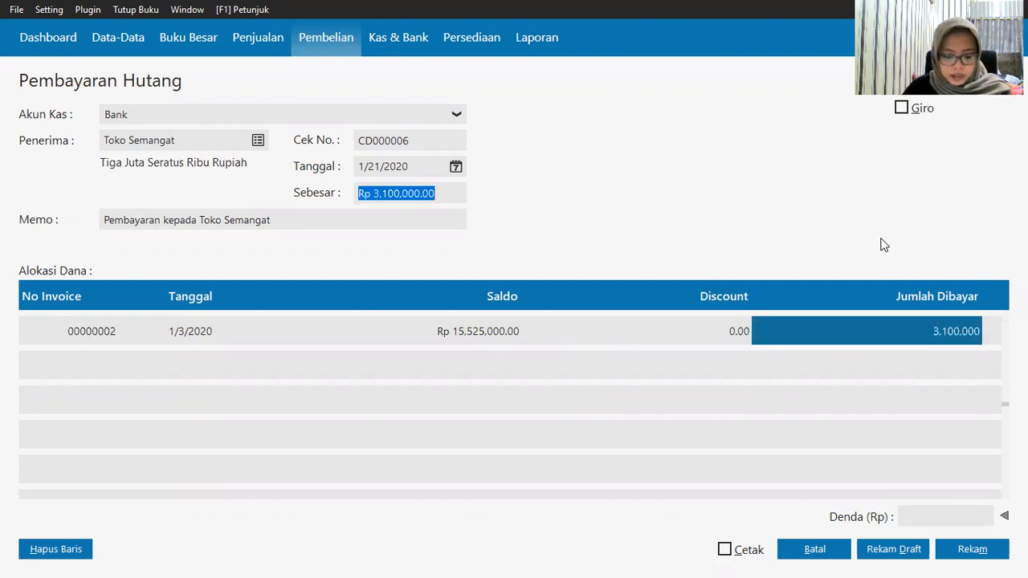
left_click(910, 109)
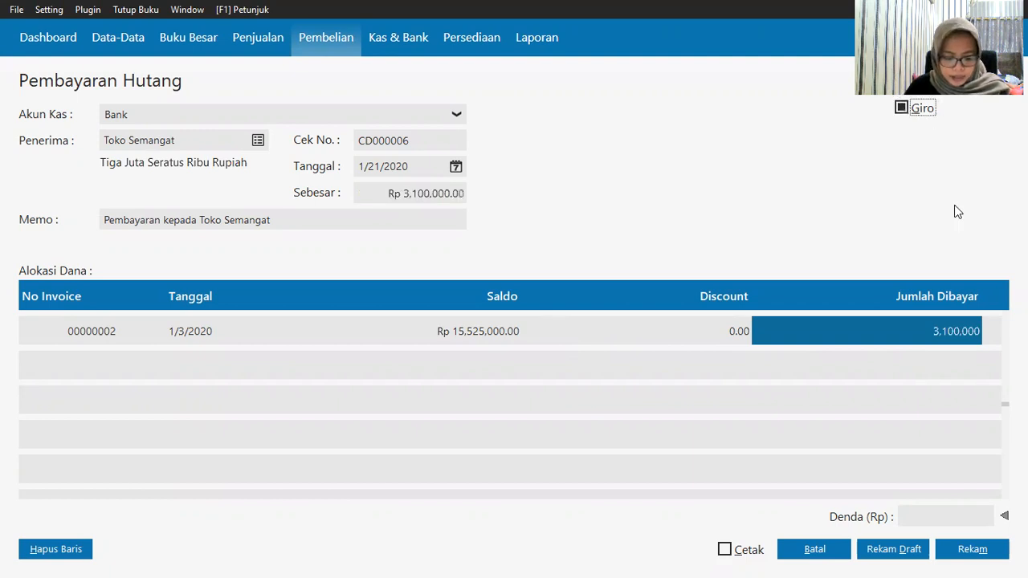
left_click(956, 549)
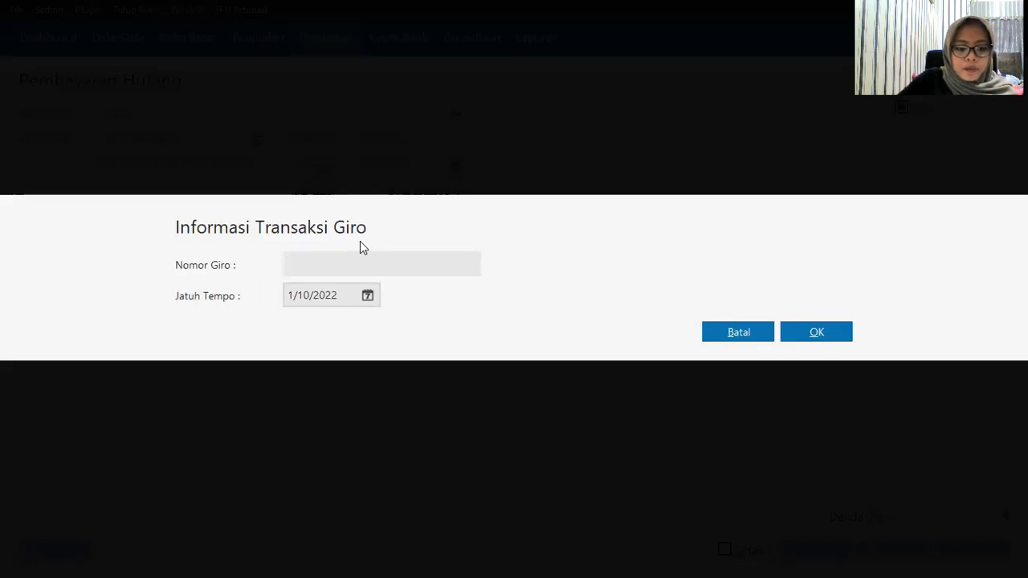
Step: Enter giro number BG0001 with due date 1/28/2020
type("BG")
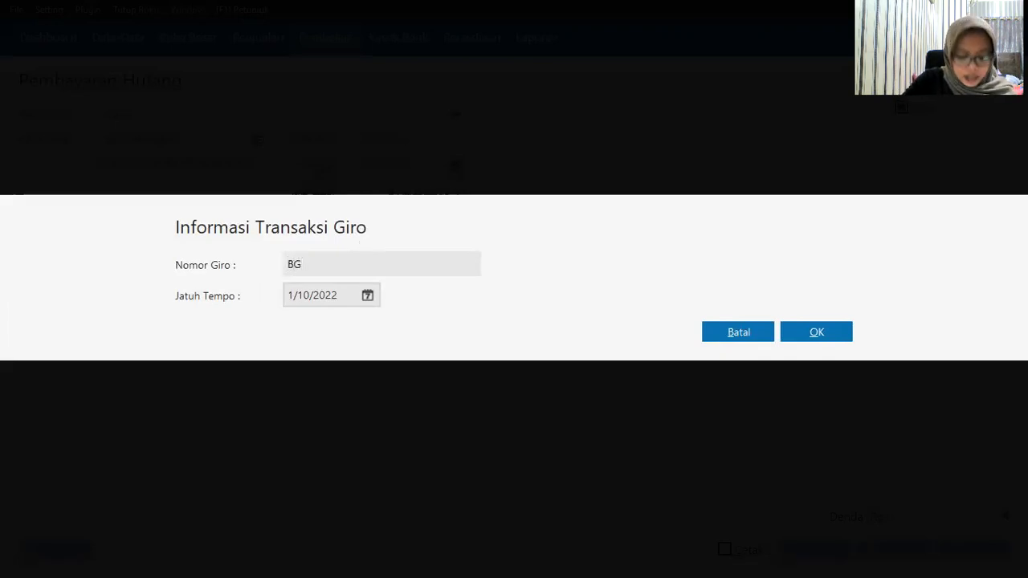
type("0001")
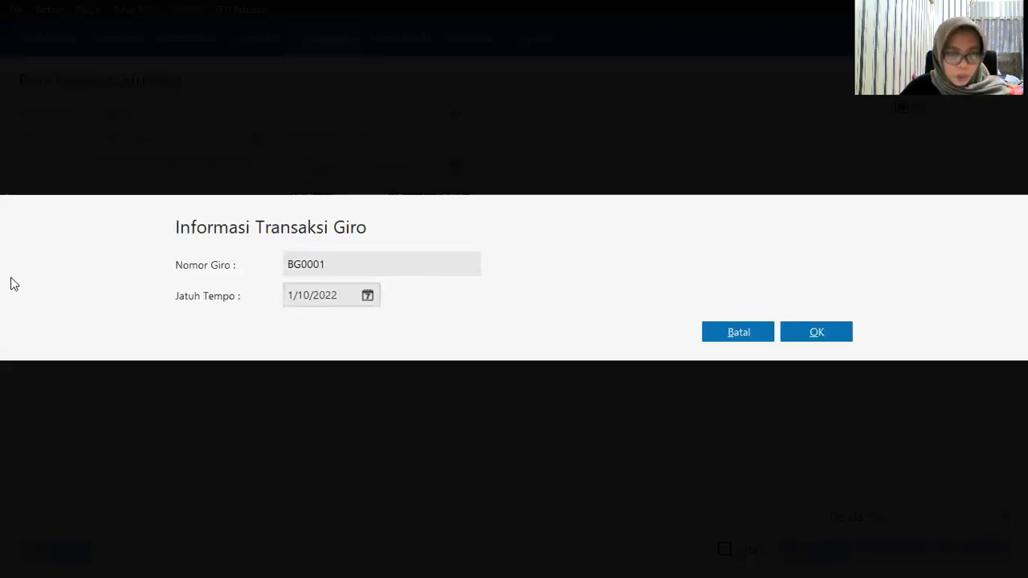
key("Tab")
left_click(376, 300)
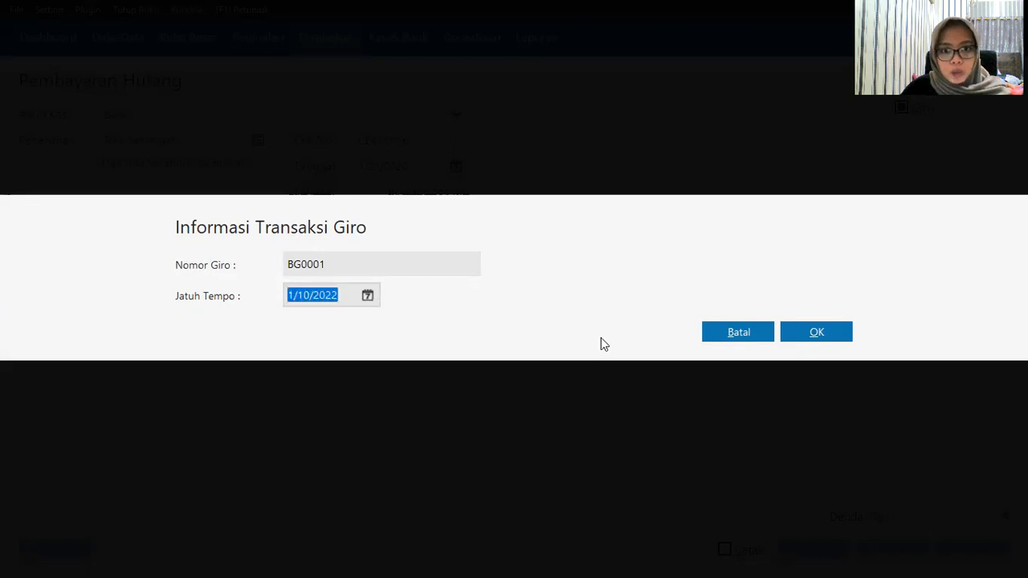
left_click(426, 478)
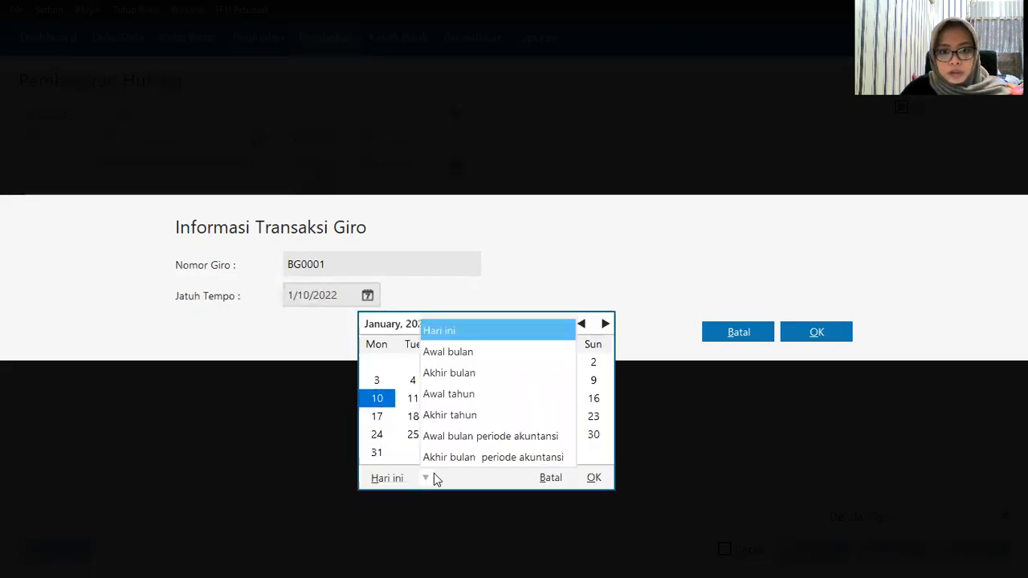
left_click(420, 434)
left_click(413, 434)
left_click(594, 477)
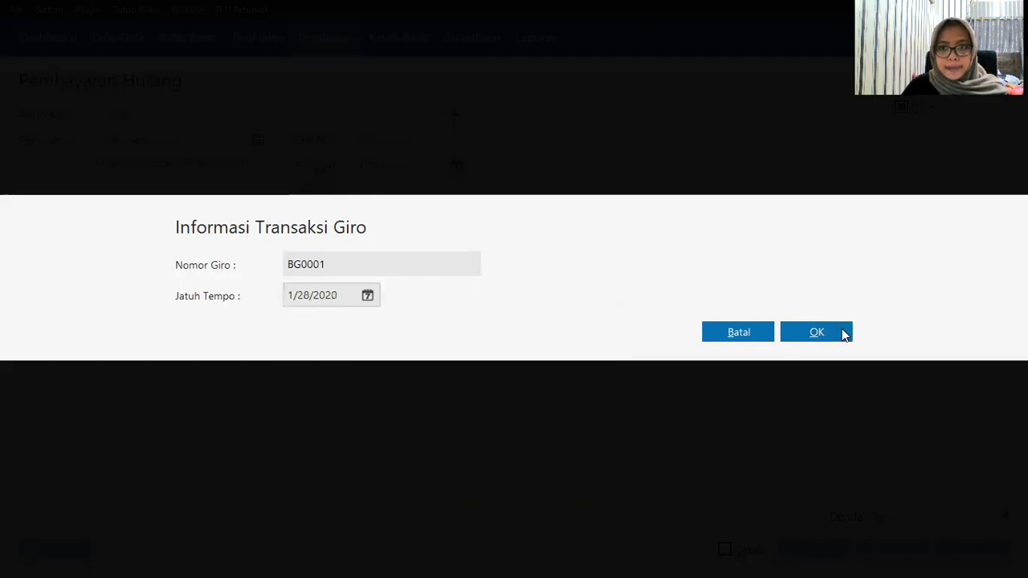
Step: Confirm the giro, accept the date-matching and deferred-posting prompts, and go to Kas & Bank
left_click(817, 333)
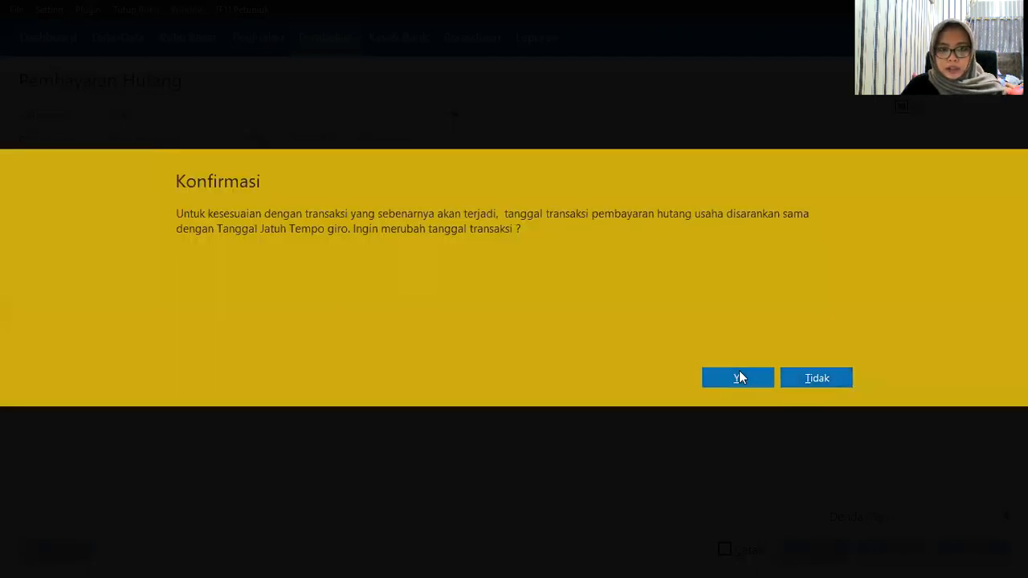
left_click(739, 373)
left_click(821, 399)
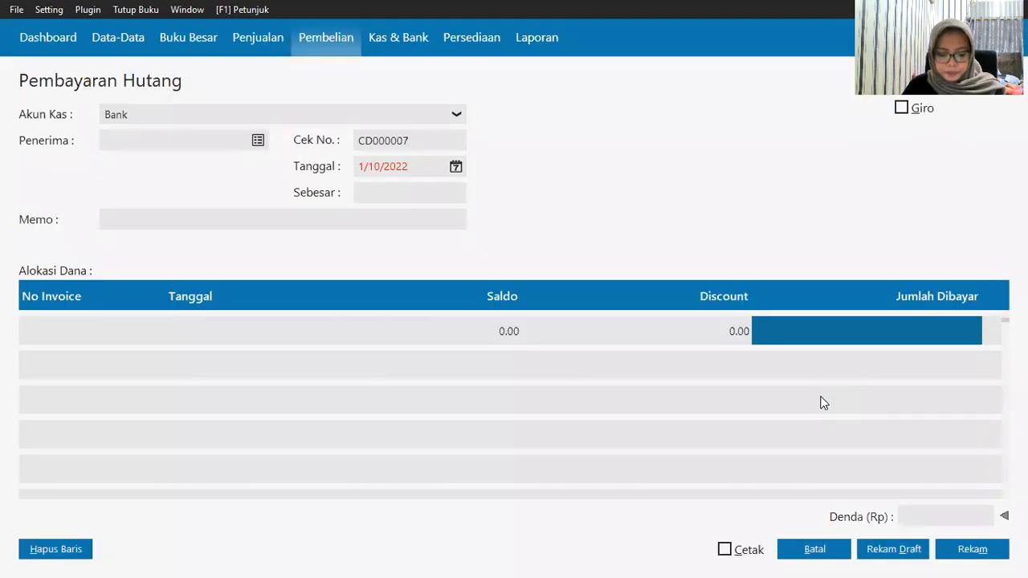
left_click(842, 553)
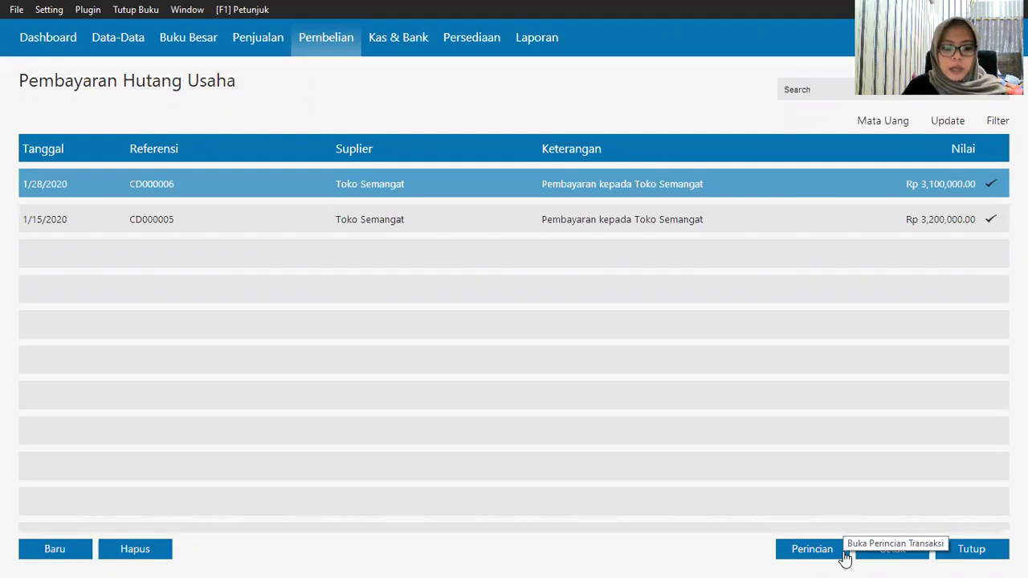
left_click(381, 41)
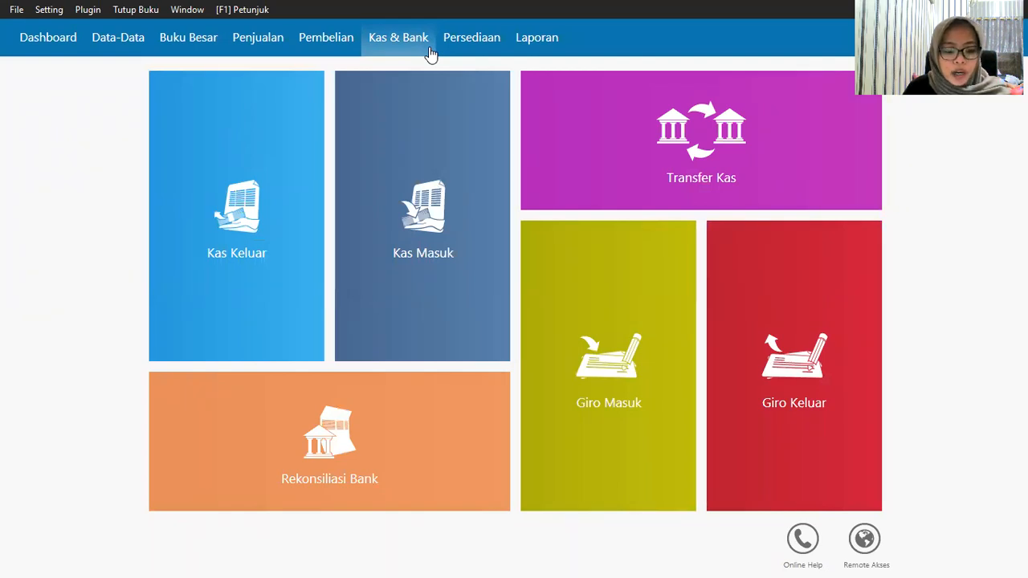
Step: Clear Toko Anugrah's Rp 2,000,000 incoming giro and post it with date 1/24/2020
mouse_move(612, 383)
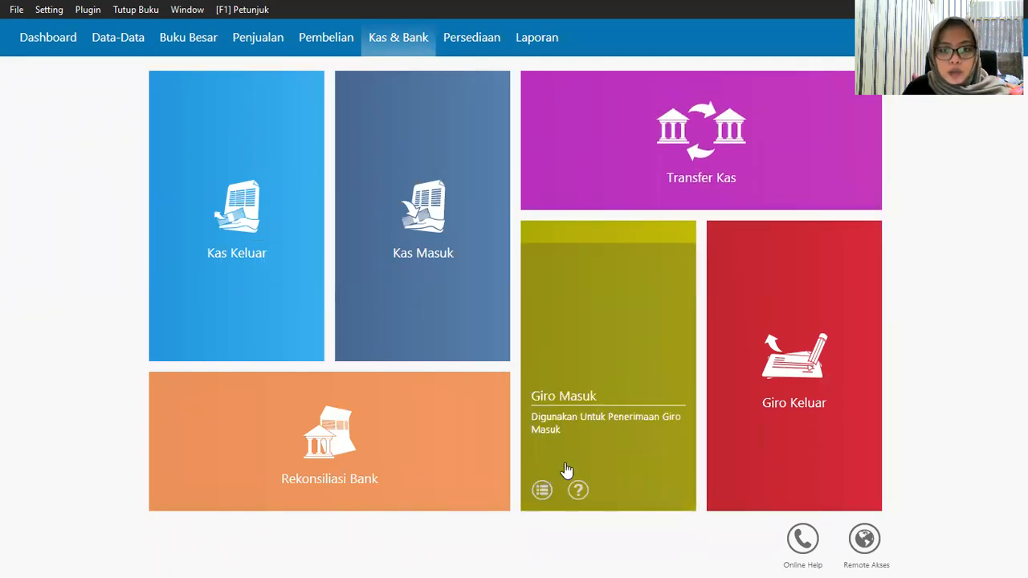
left_click(621, 383)
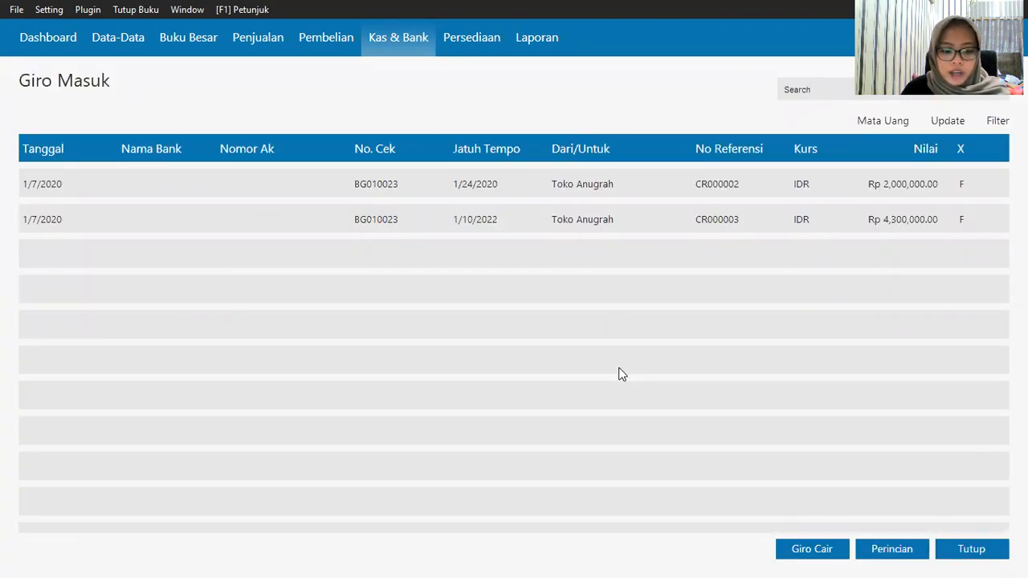
left_click(385, 207)
left_click(389, 191)
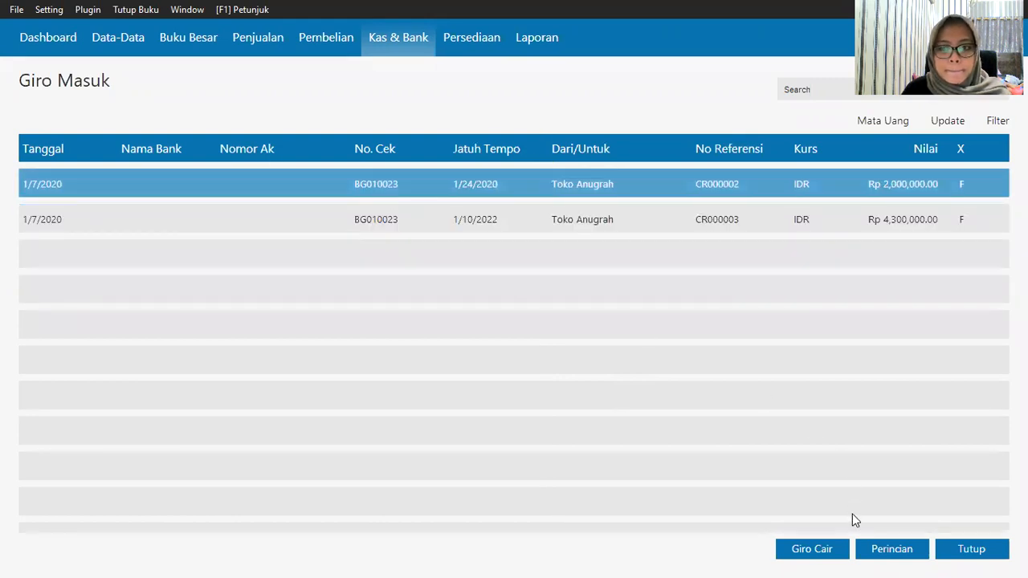
left_click(822, 547)
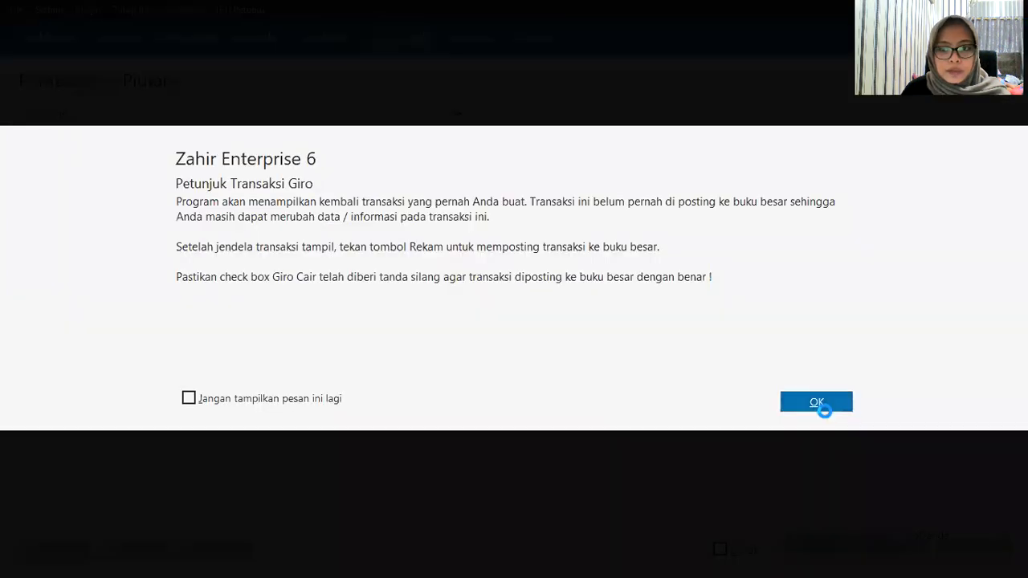
left_click(816, 402)
left_click(455, 167)
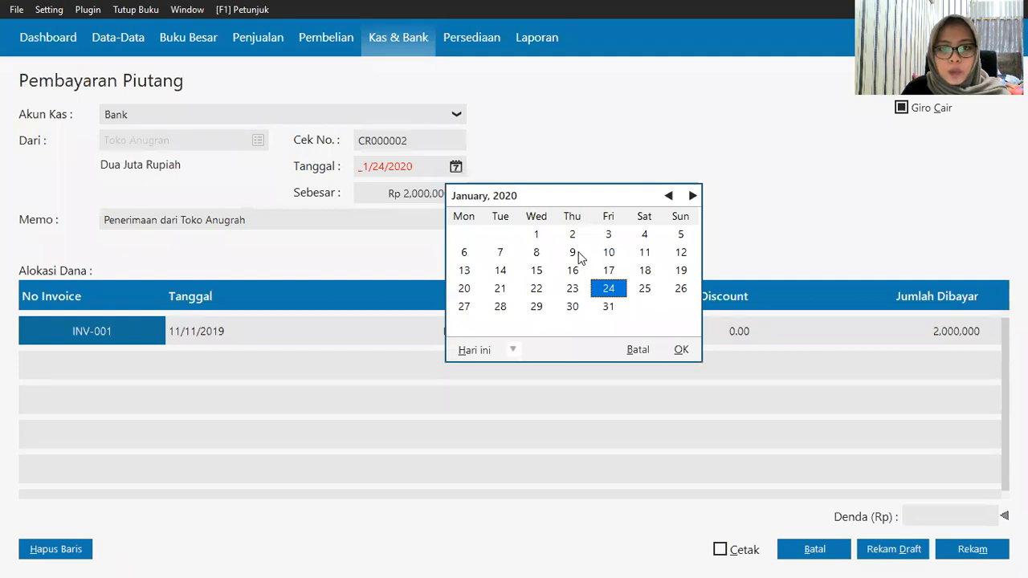
left_click(681, 349)
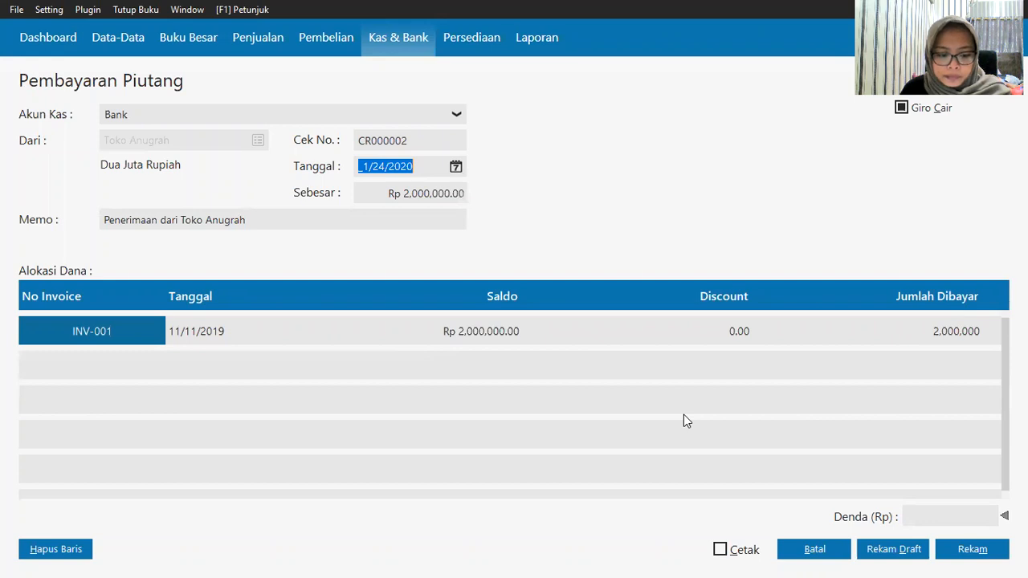
left_click(964, 550)
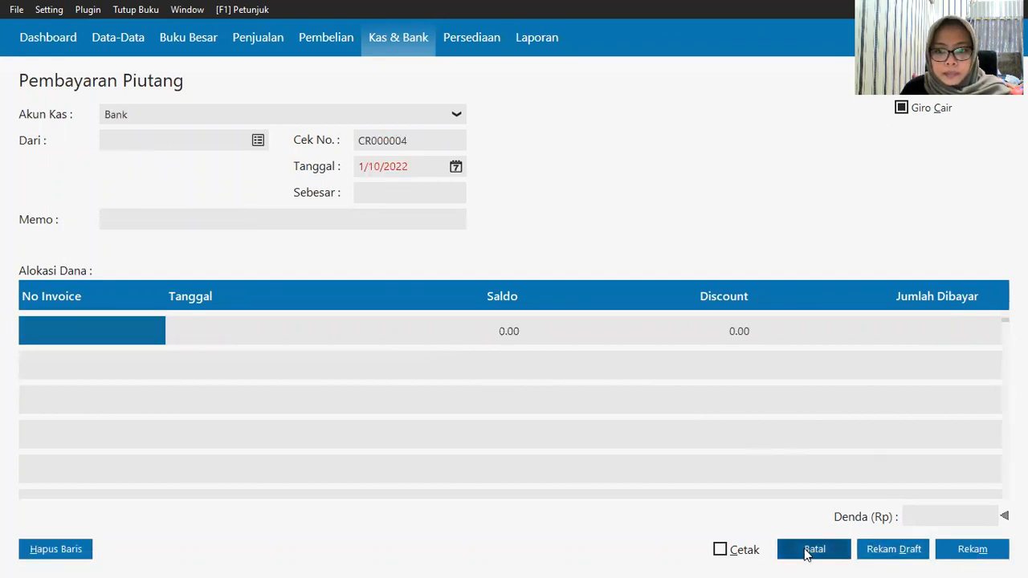
Step: Start clearing the remaining Rp 4,300,000 Toko Anugrah giro with transaction date 1/1/2020
left_click(811, 550)
left_click(311, 191)
left_click(807, 550)
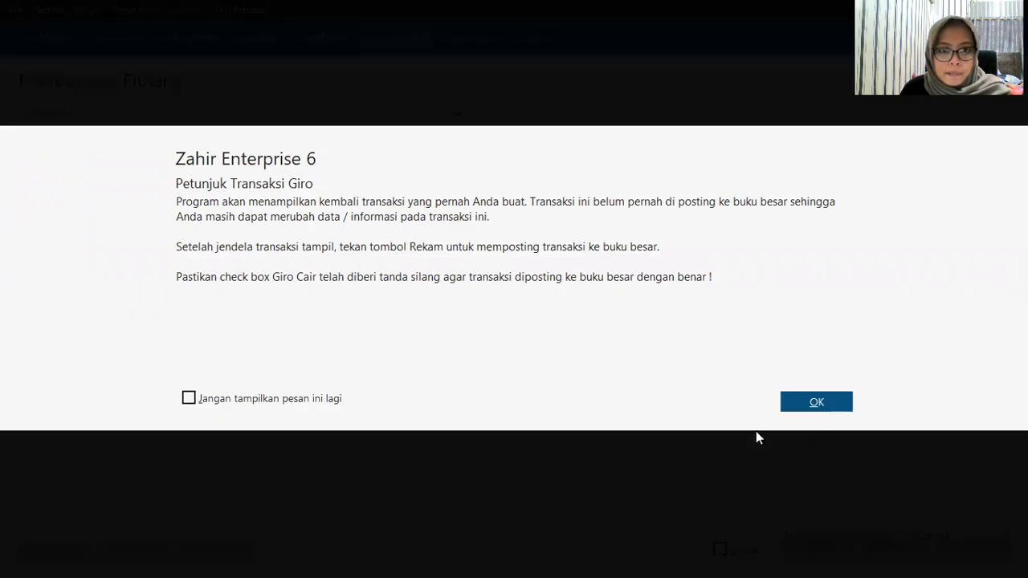
left_click(803, 401)
left_click(455, 167)
left_click(472, 308)
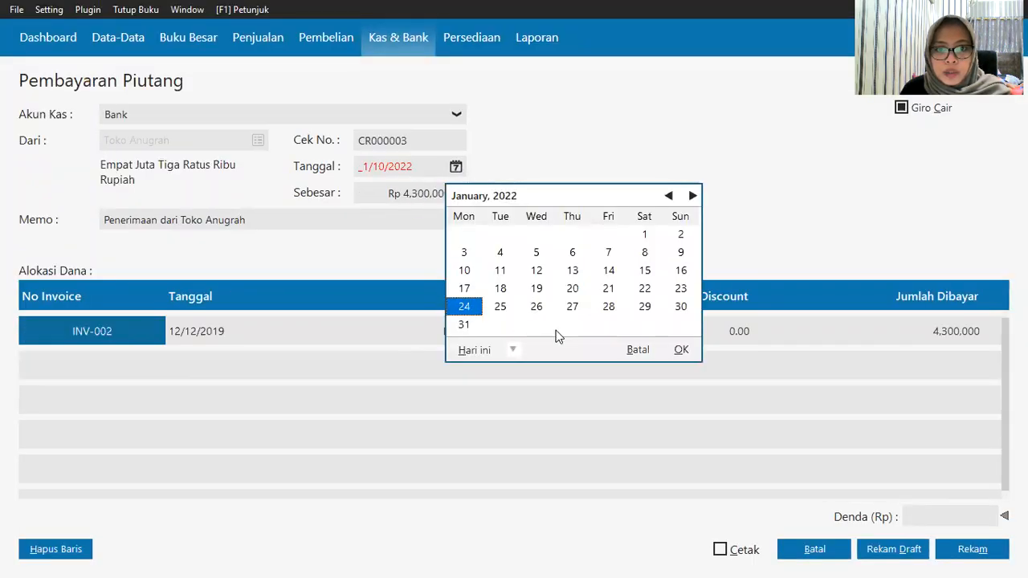
left_click(511, 351)
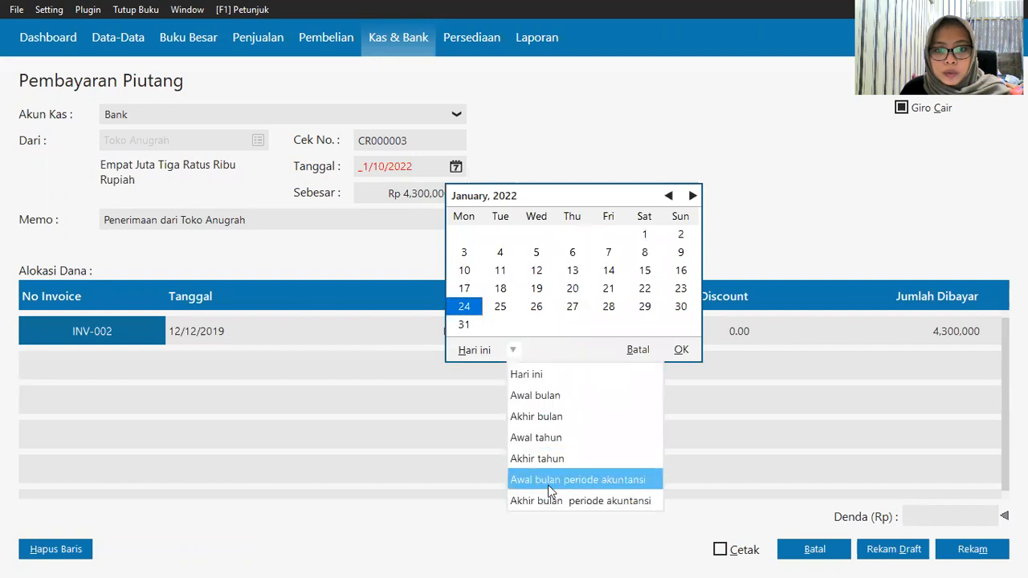
left_click(550, 480)
left_click(679, 350)
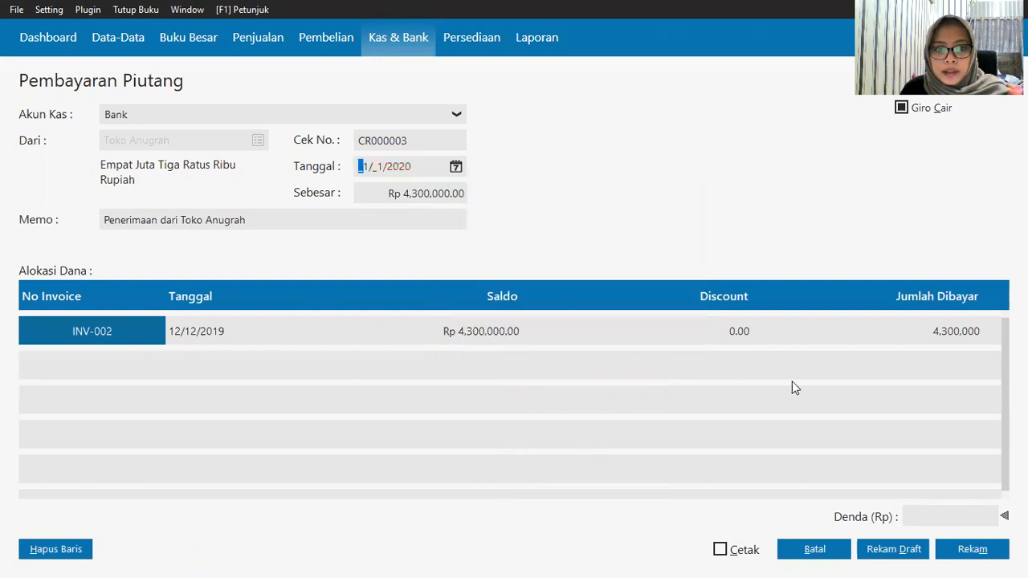
Step: Post the cleared giro receipt, then close the receipt form and incoming giro list
left_click(962, 551)
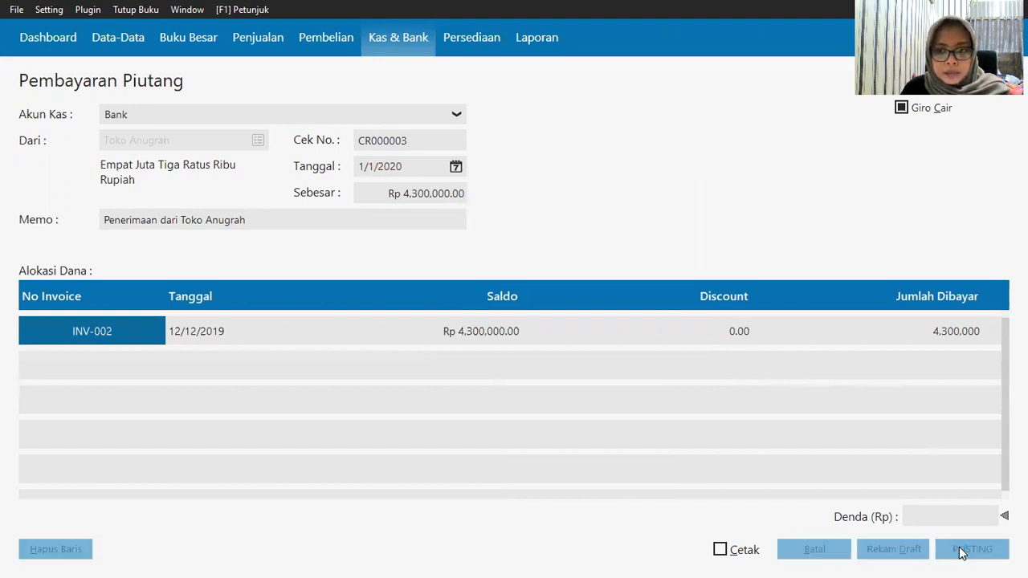
left_click(720, 373)
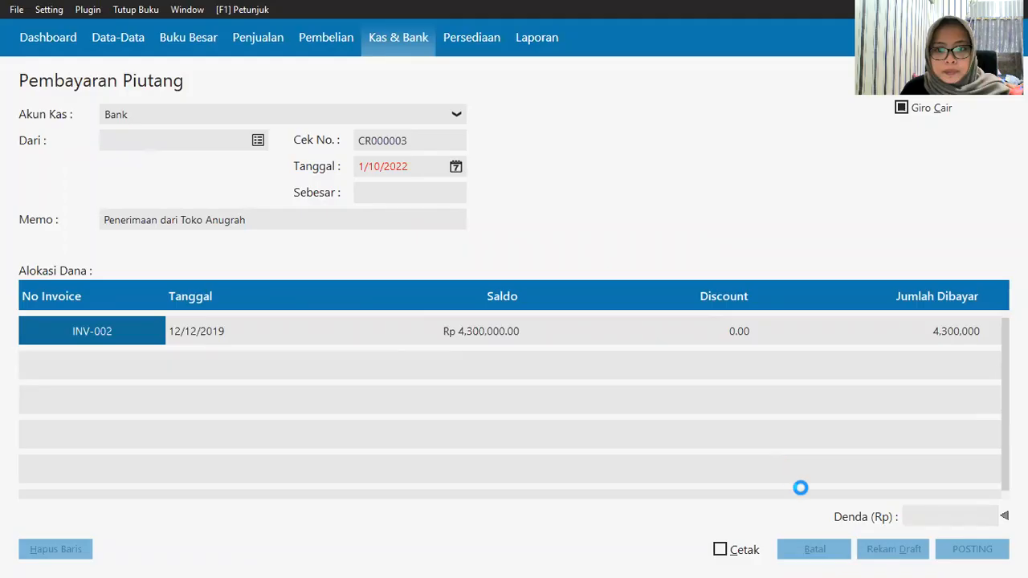
left_click(827, 554)
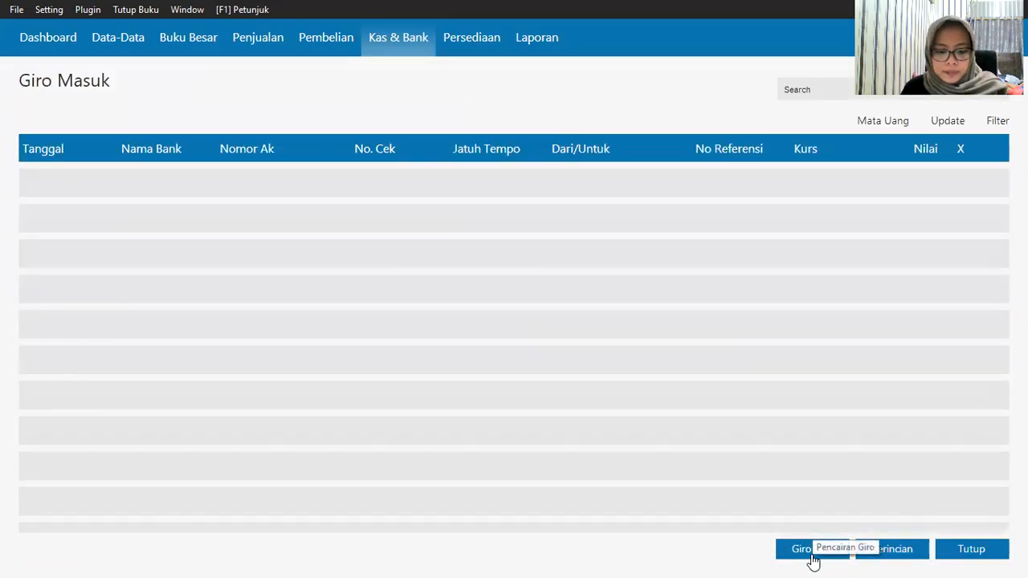
left_click(969, 554)
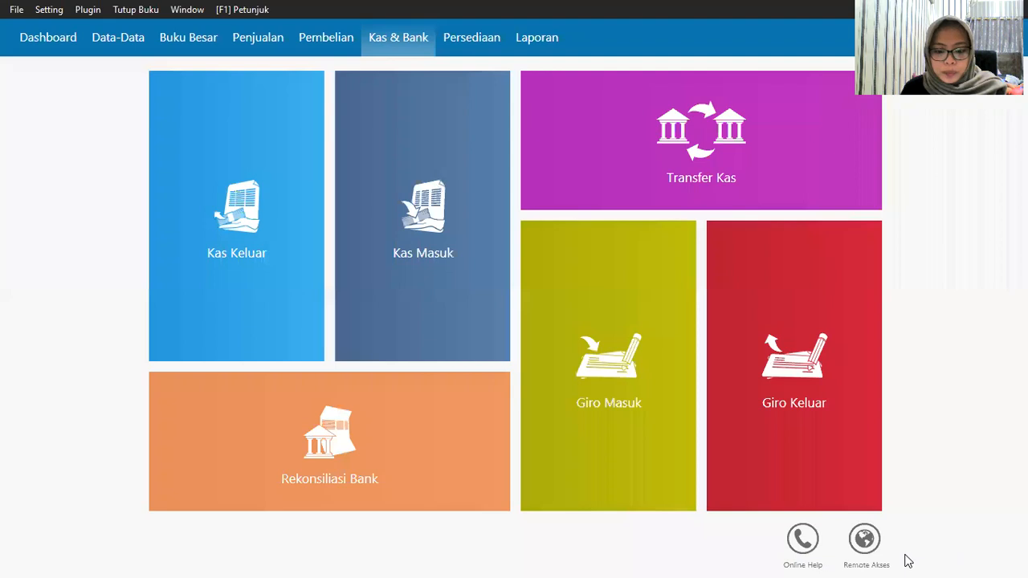
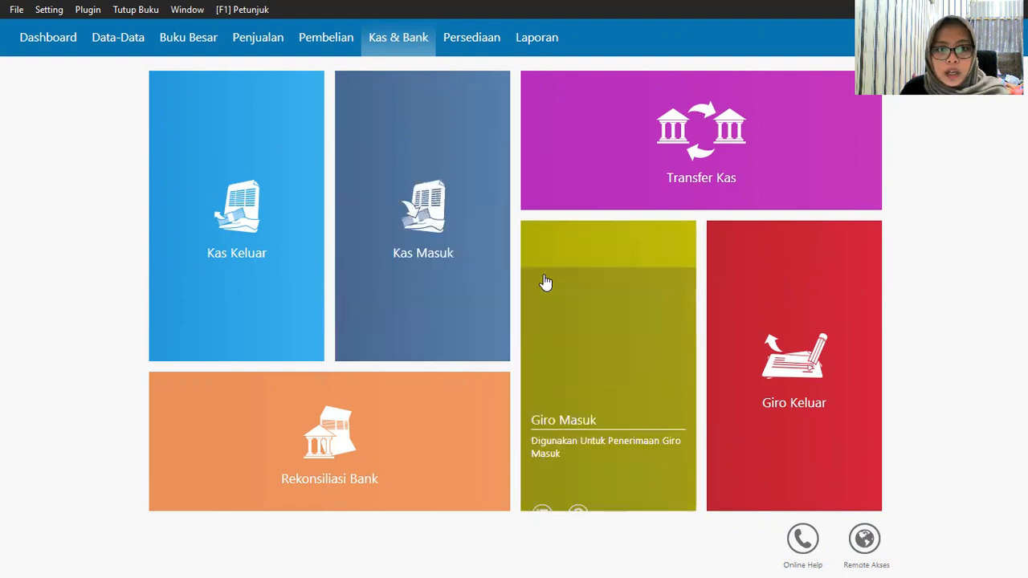
Step: Start a new Kas Keluar payment from the Kas account to the first employee
mouse_move(233, 281)
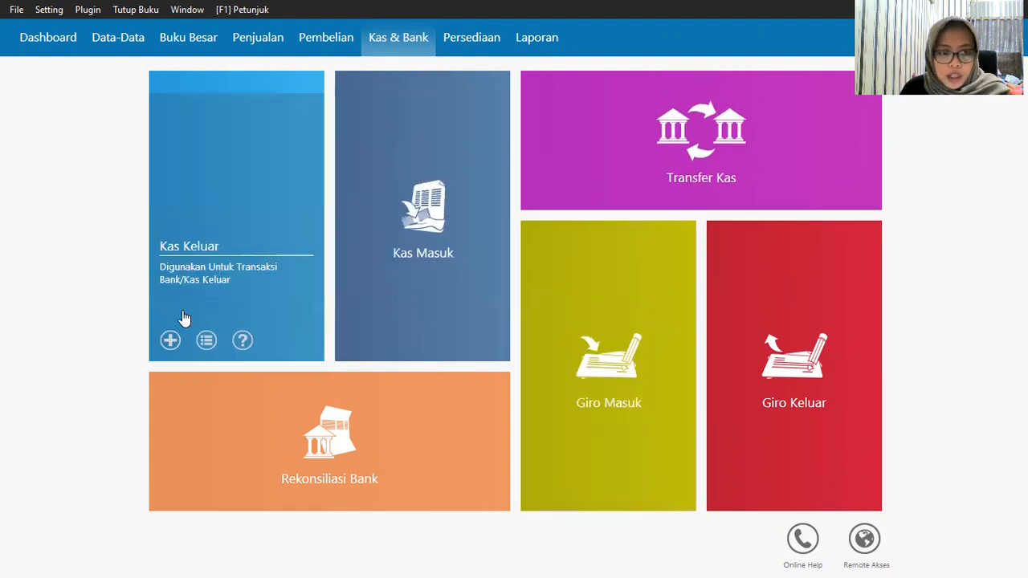
left_click(177, 335)
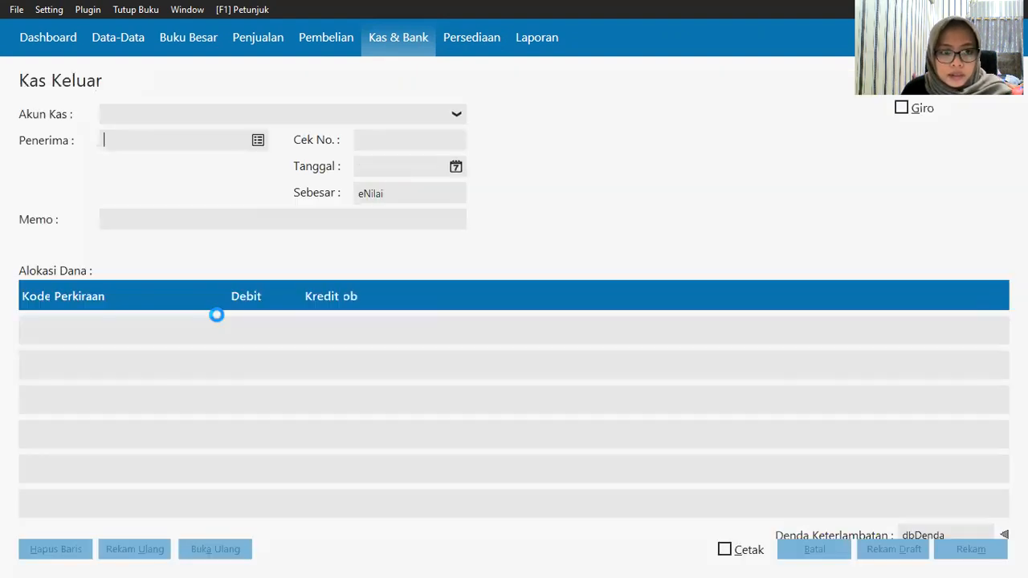
left_click(246, 118)
left_click(238, 152)
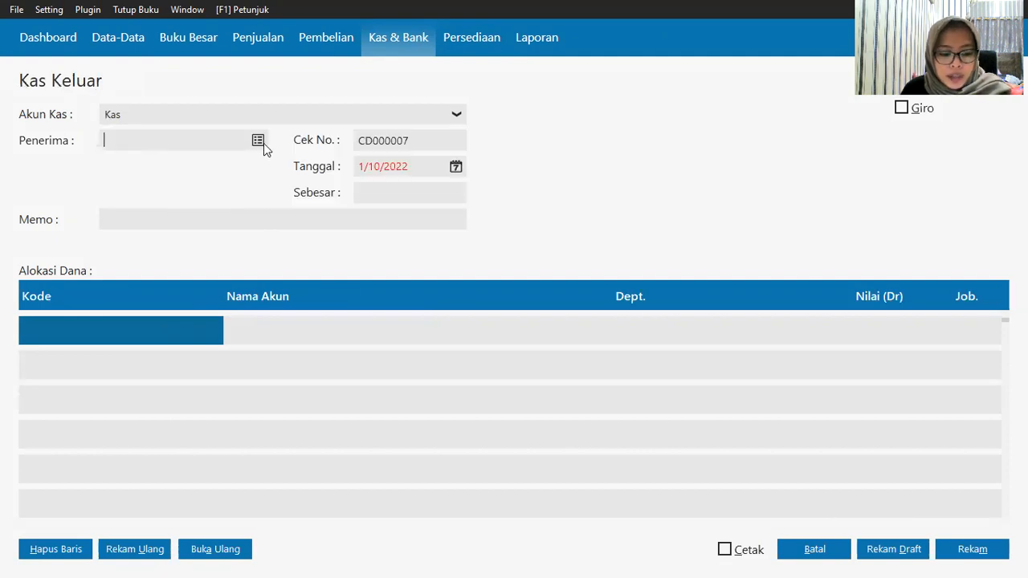
left_click(263, 142)
scroll(439, 407, "down", 4)
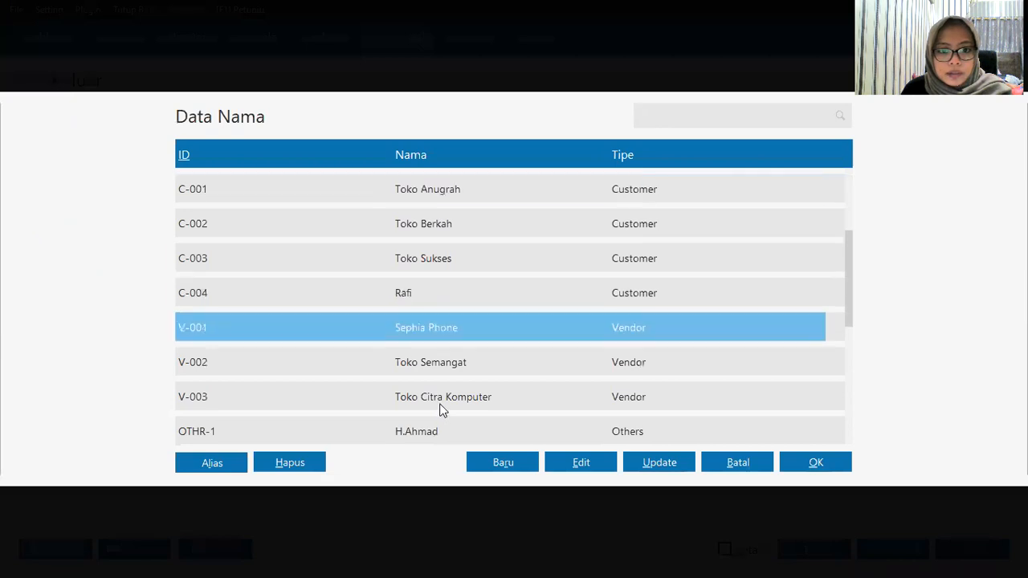
key("Down")
key("Down")
key("Down")
key("Down")
key("Down")
key("Down")
key("Down")
left_click(424, 332)
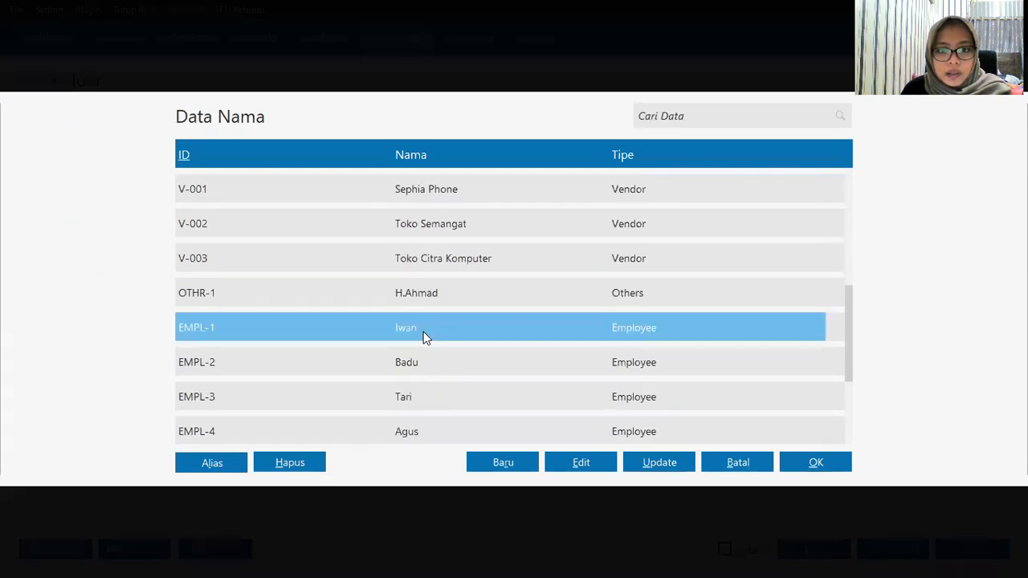
left_click(824, 467)
Step: Set the payment date to 1/25/2020
left_click(455, 170)
left_click(455, 169)
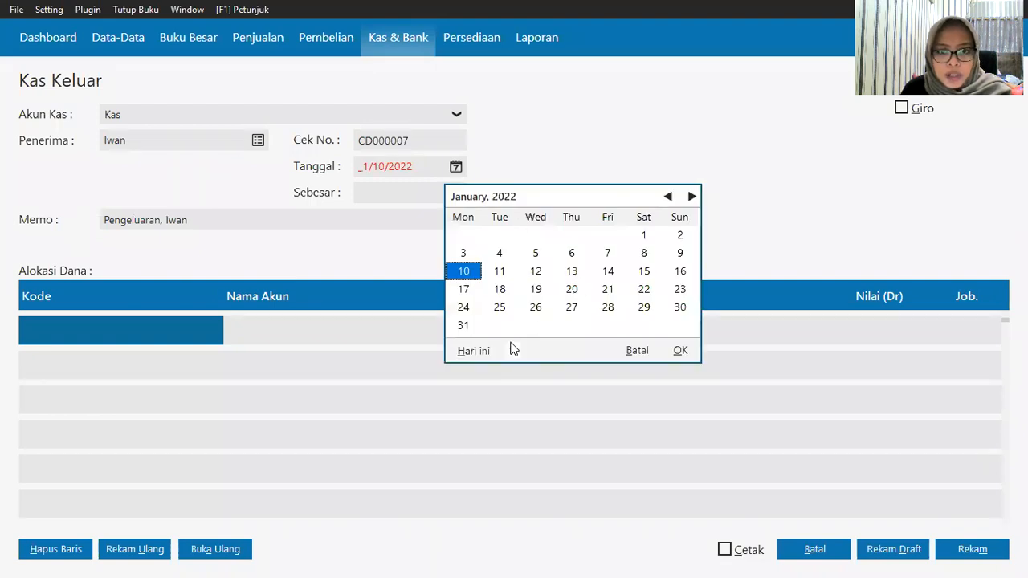
left_click(512, 350)
left_click(553, 482)
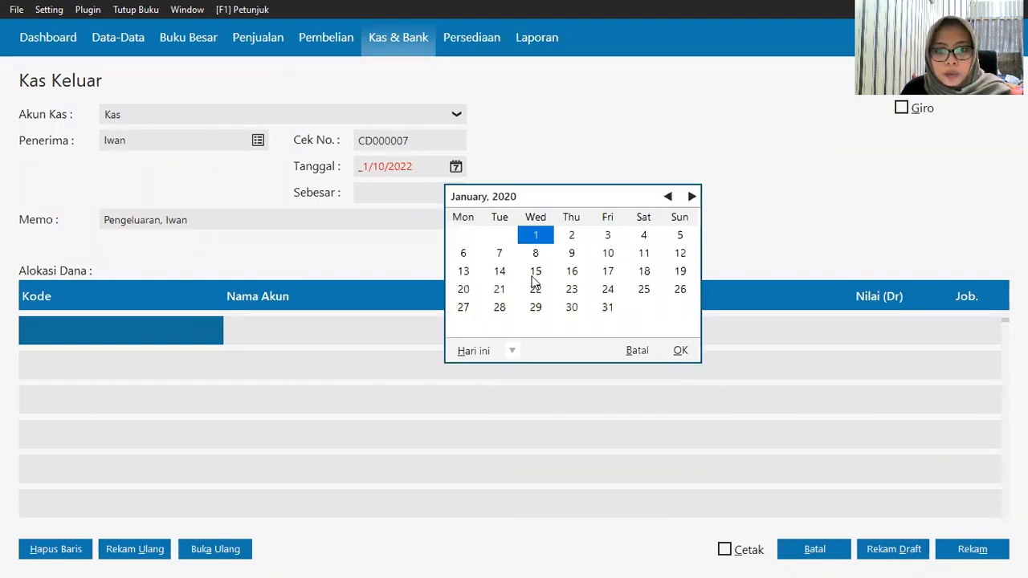
left_click(644, 289)
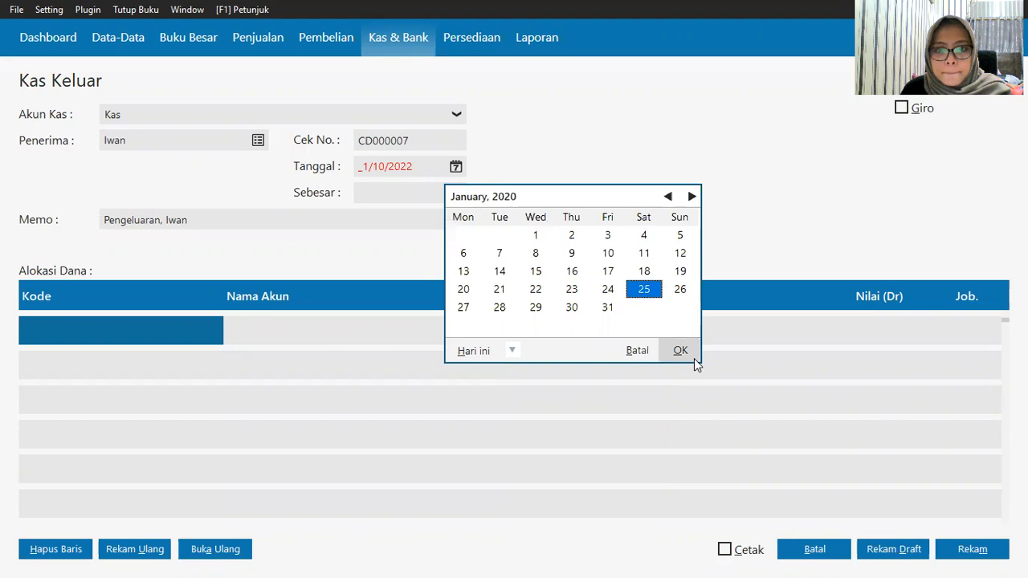
left_click(692, 356)
left_click(66, 330)
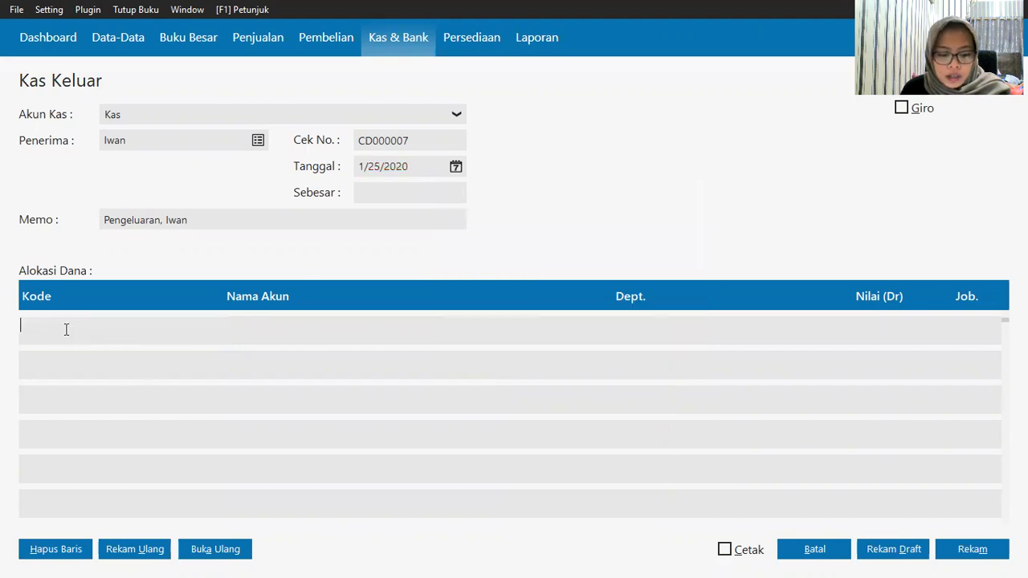
Step: Allocate the first row to account 6100-10-010 Gaji Direksi dan Karyawan
double_click(65, 330)
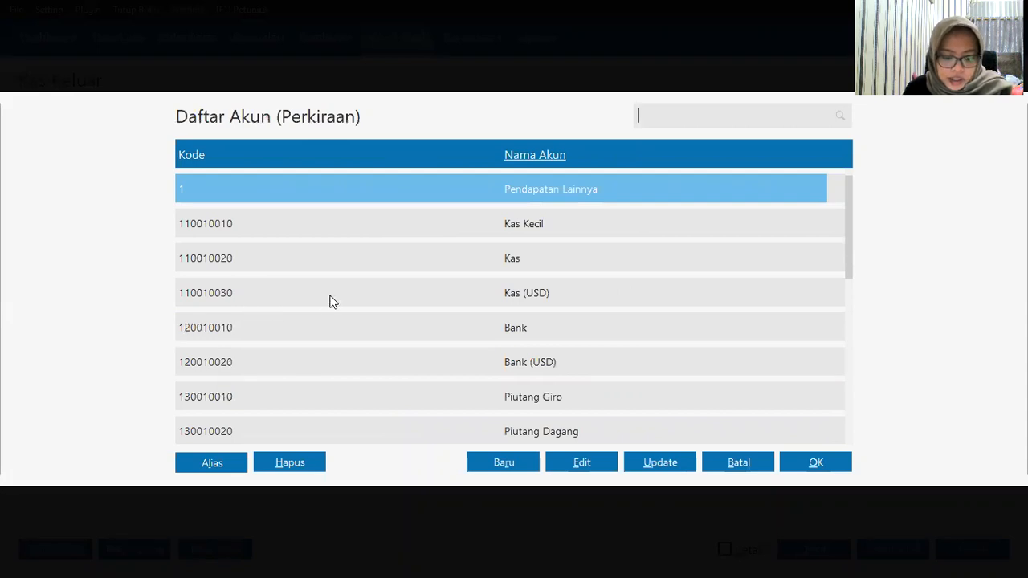
scroll(432, 356, "down", 17)
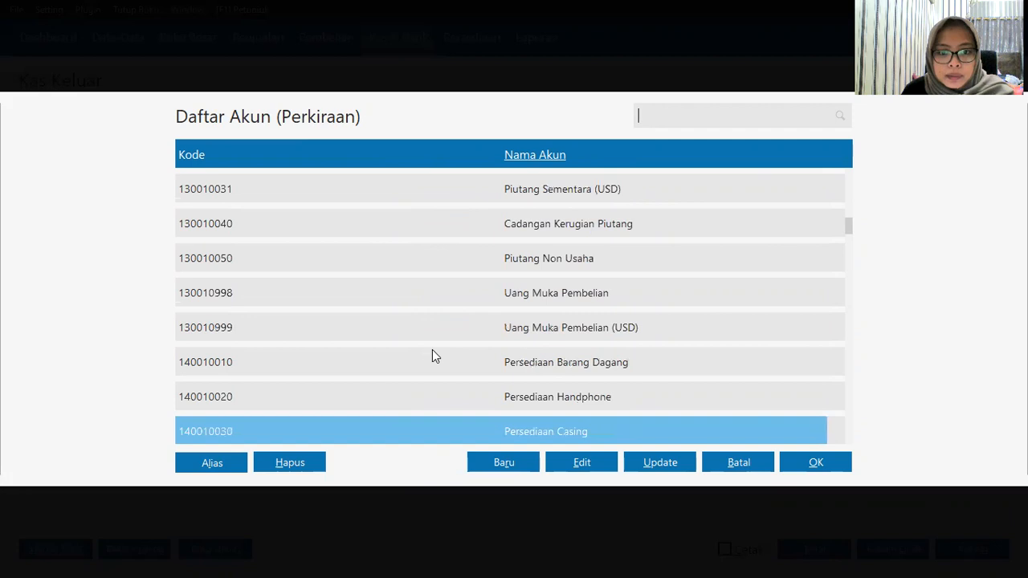
key("Down")
key("Down")
key("Down")
key("Down")
key("Down")
key("Down")
key("Down")
key("Down")
key("Down")
key("Down")
key("Down")
key("Down")
key("Down")
key("Down")
key("Down")
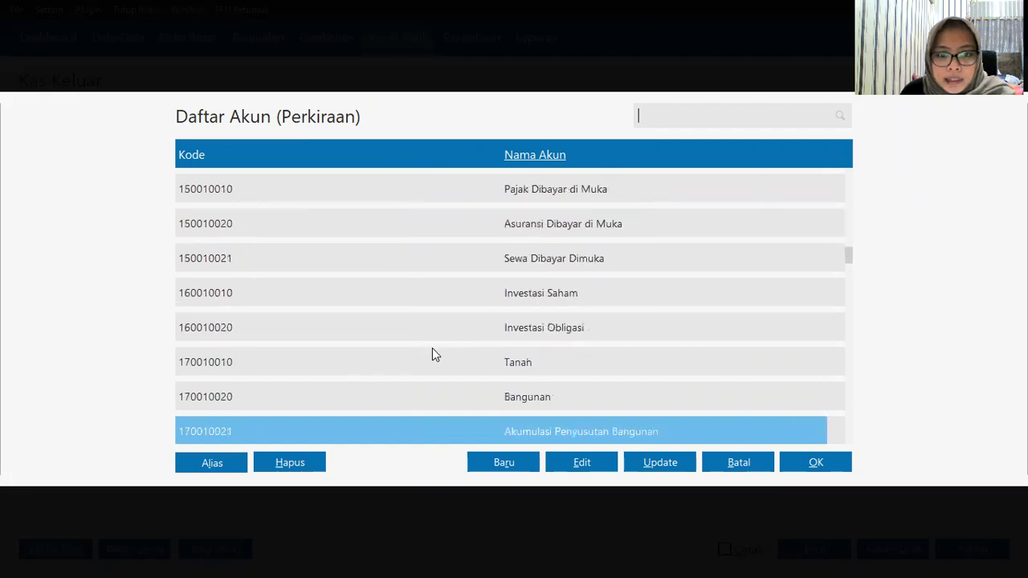
key("Down")
key("Down")
key("Down")
key("Down")
key("Down")
key("Down")
key("Down")
key("Down")
key("Down")
key("Down")
key("Down")
key("Down")
key("Down")
key("Down")
key("Down")
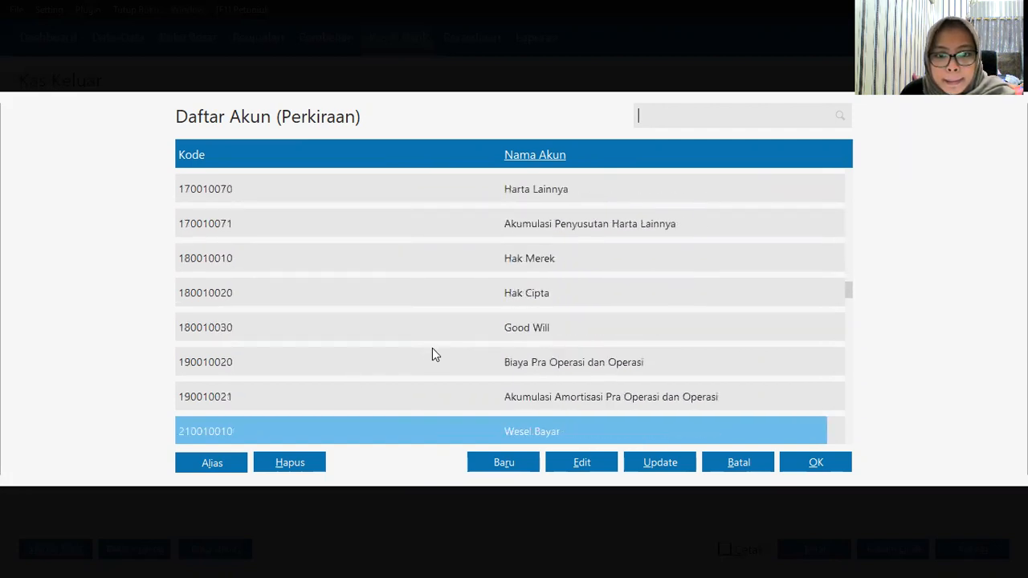
key("Down")
key("Down")
key("Down")
key("Down")
key("Down")
key("Down")
key("Down")
key("Down")
key("Down")
key("Down")
key("Down")
key("Down")
key("Down")
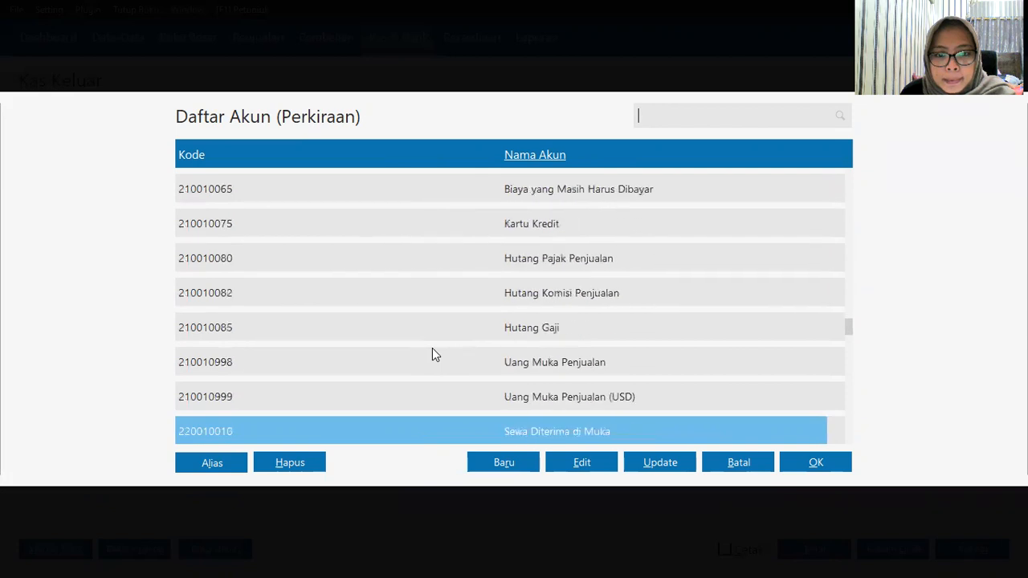
key("Down")
key("Down")
key("Down")
key("Down")
key("Down")
key("Down")
key("Down")
key("Down")
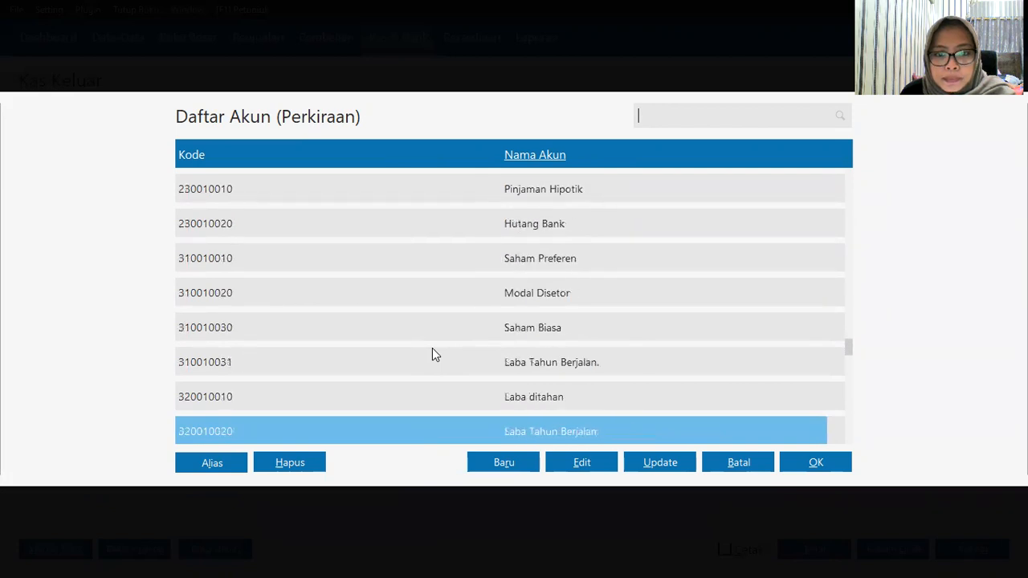
key("Down")
key("Down")
key("Down")
key("Down")
key("Down")
key("Down")
key("Down")
key("Down")
key("Down")
key("Down")
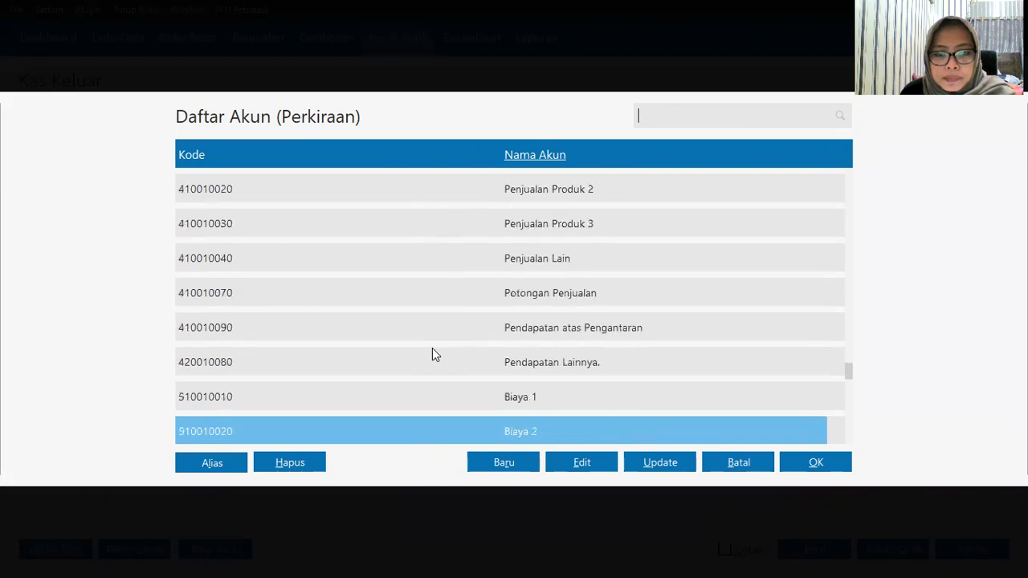
key("Down")
key("Down")
key("Down")
key("Down")
key("Down")
key("Down")
key("Down")
key("Down")
key("Down")
key("Down")
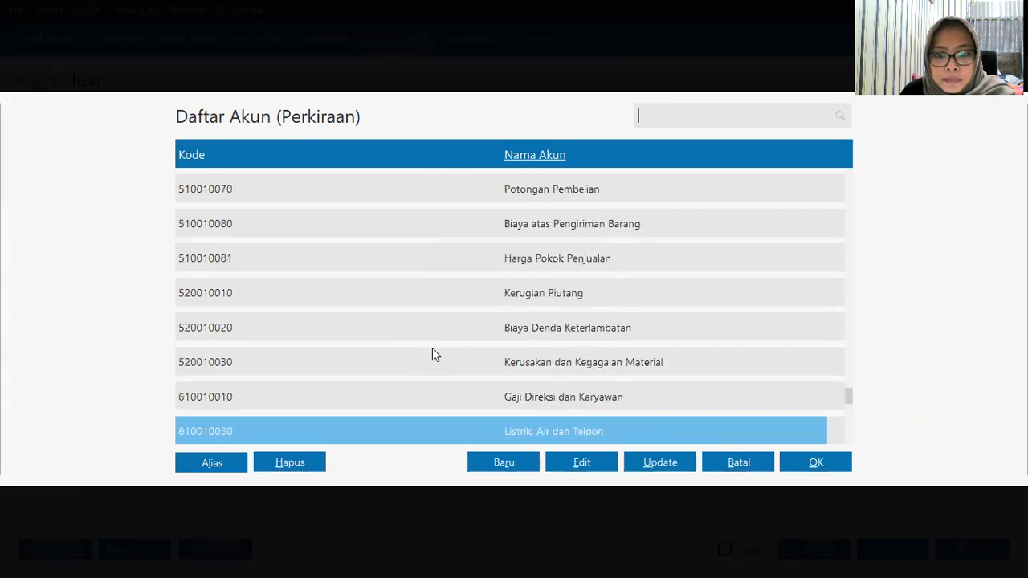
left_click(468, 333)
left_click(820, 465)
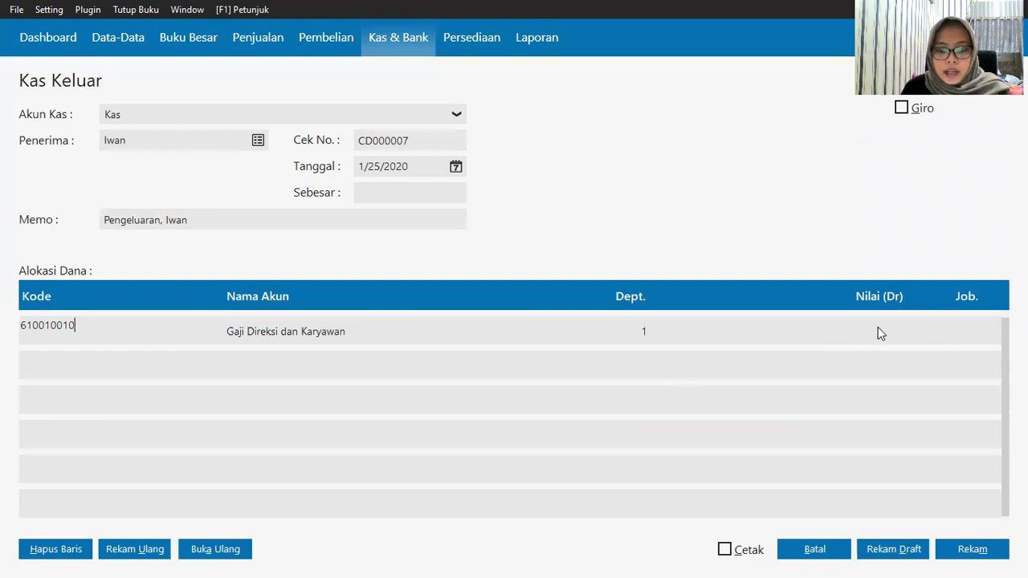
Step: Enter Rp 700,000 as the debit amount and save the payment
left_click(878, 328)
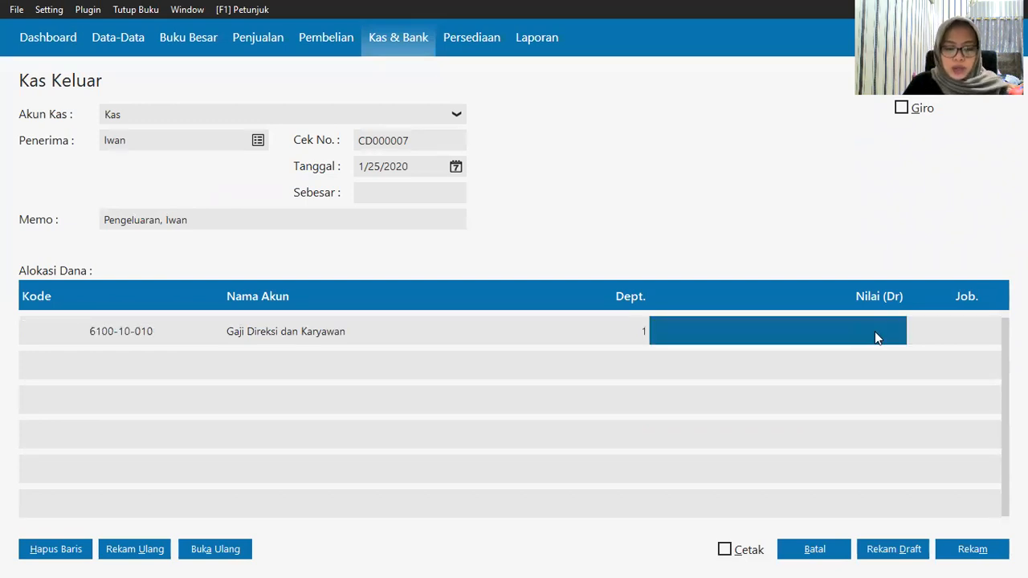
type("700")
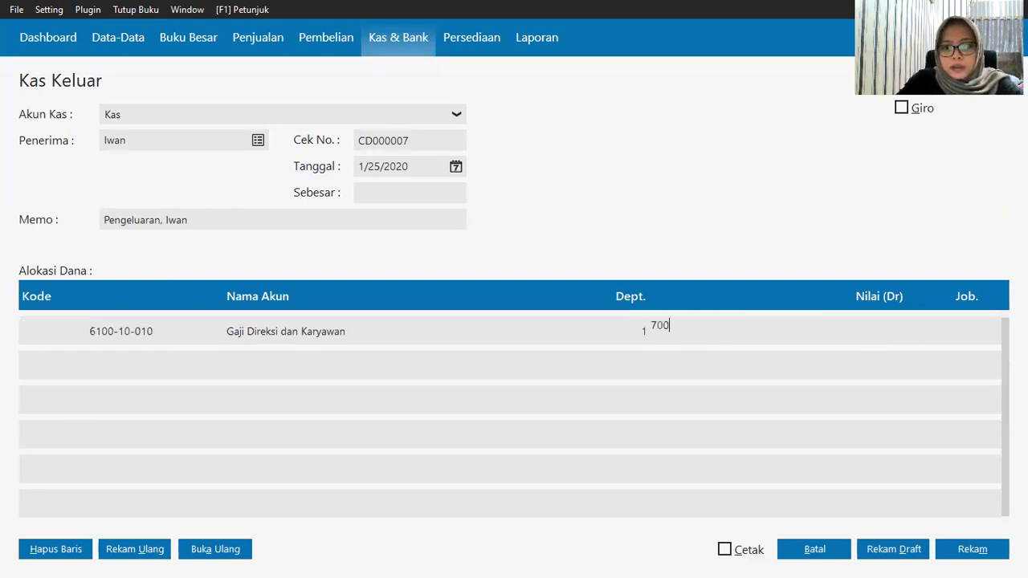
type("000")
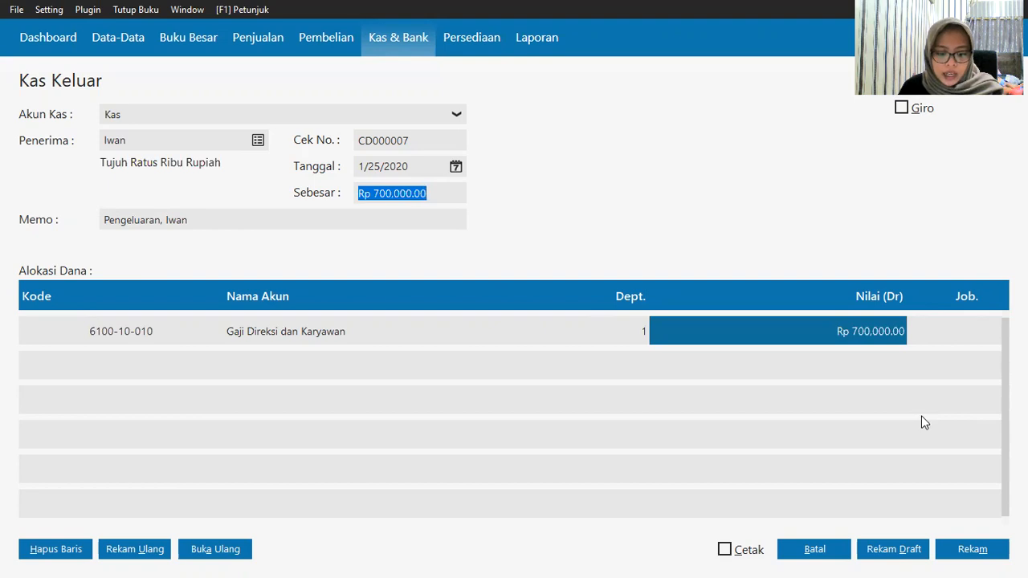
left_click(971, 550)
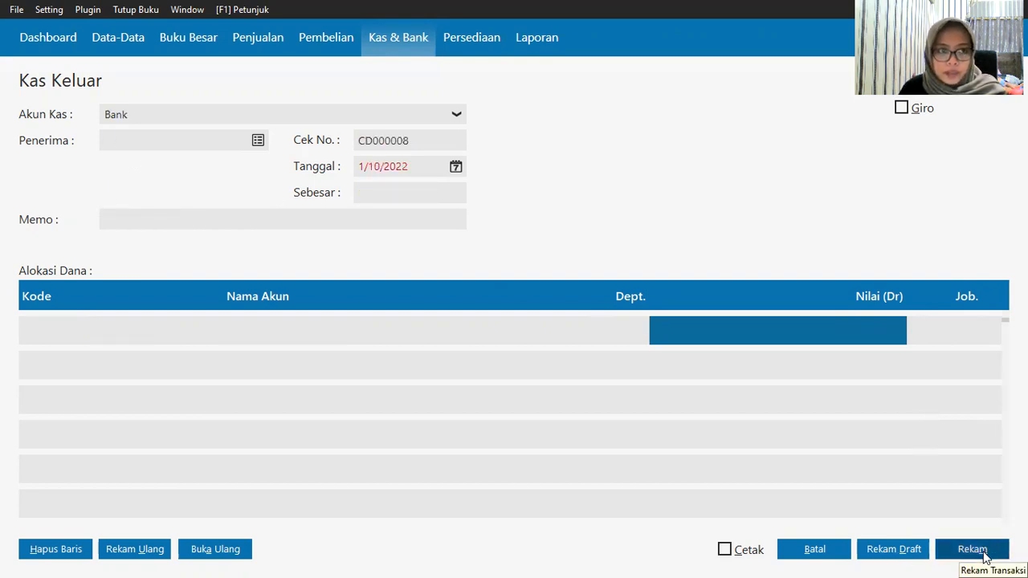
Step: Pay the new voucher from the Kas account to the second employee
left_click(177, 117)
left_click(176, 155)
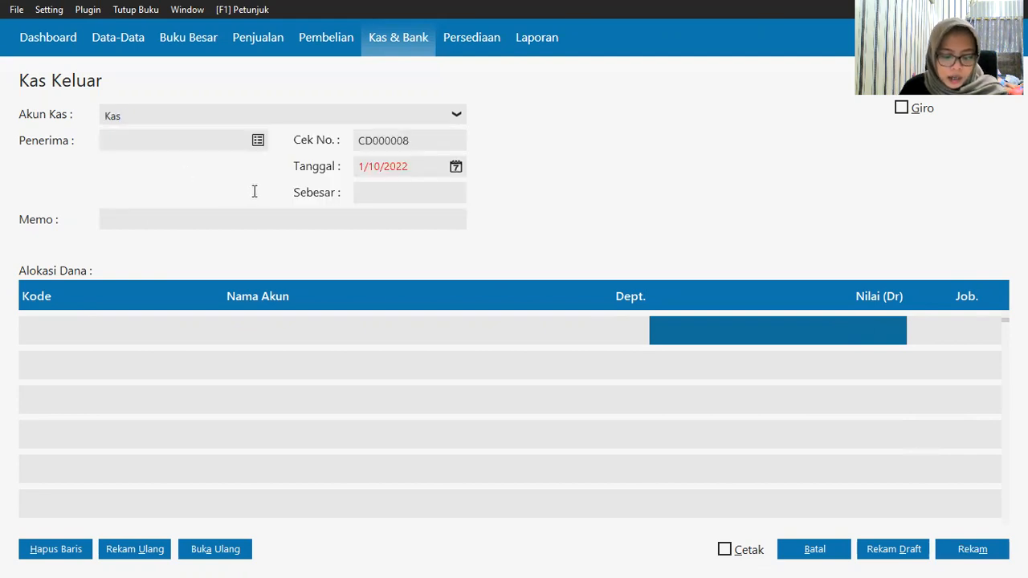
key("Tab")
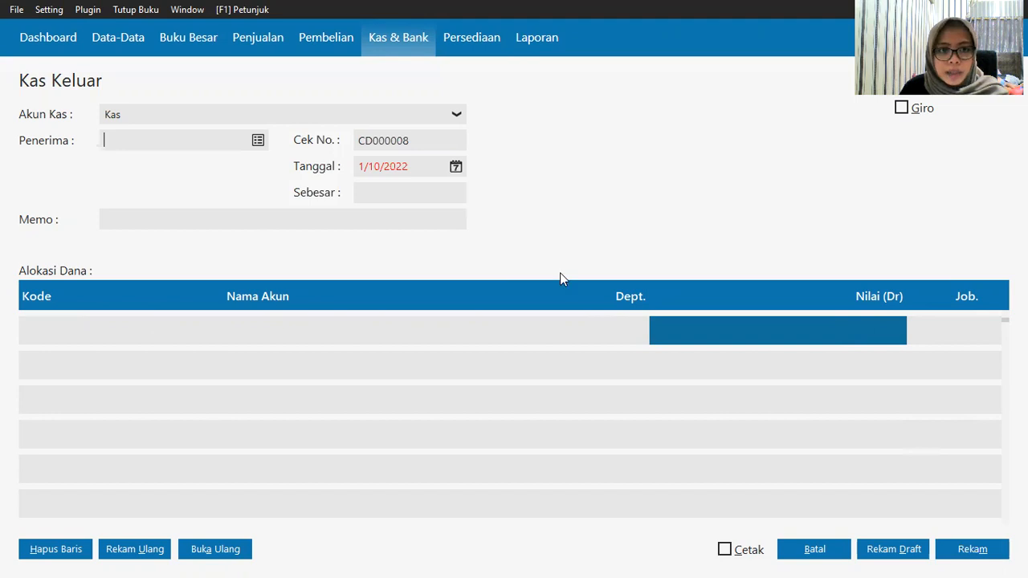
key("Return")
scroll(554, 337, "down", 9)
scroll(546, 360, "down", 4)
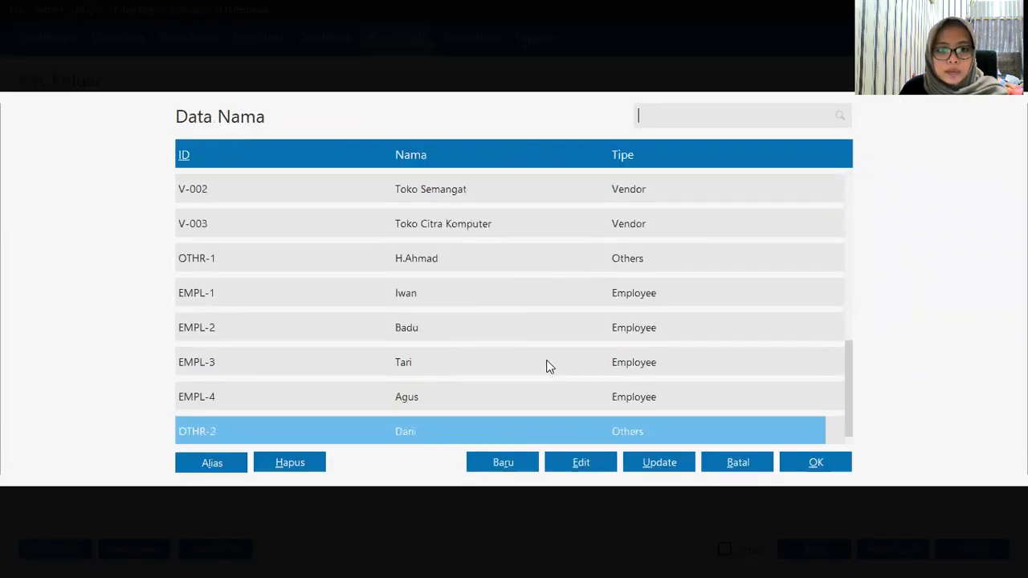
left_click(472, 325)
left_click(814, 460)
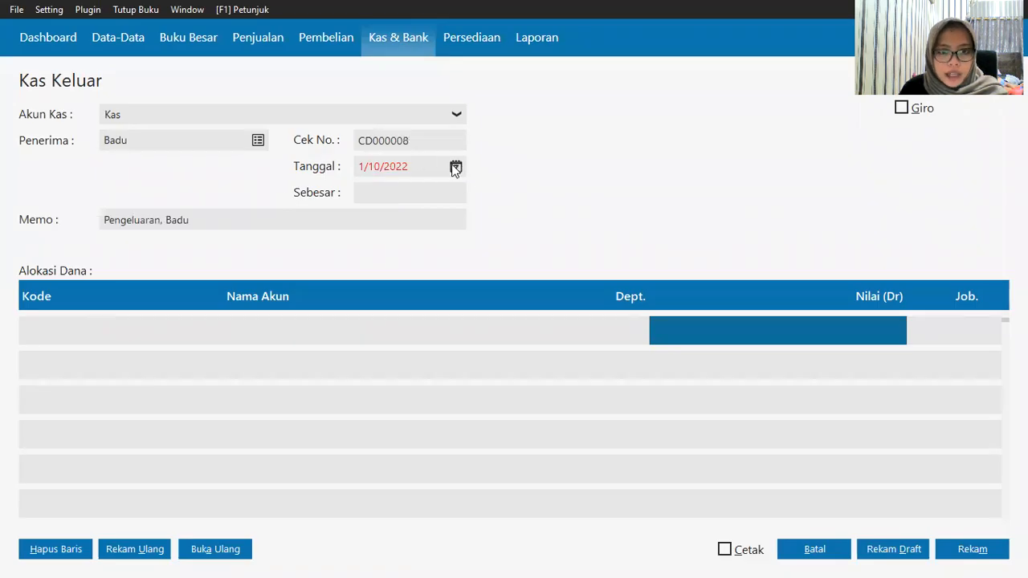
Step: Date the voucher 1/25/2020 and begin the first allocation row
left_click(455, 167)
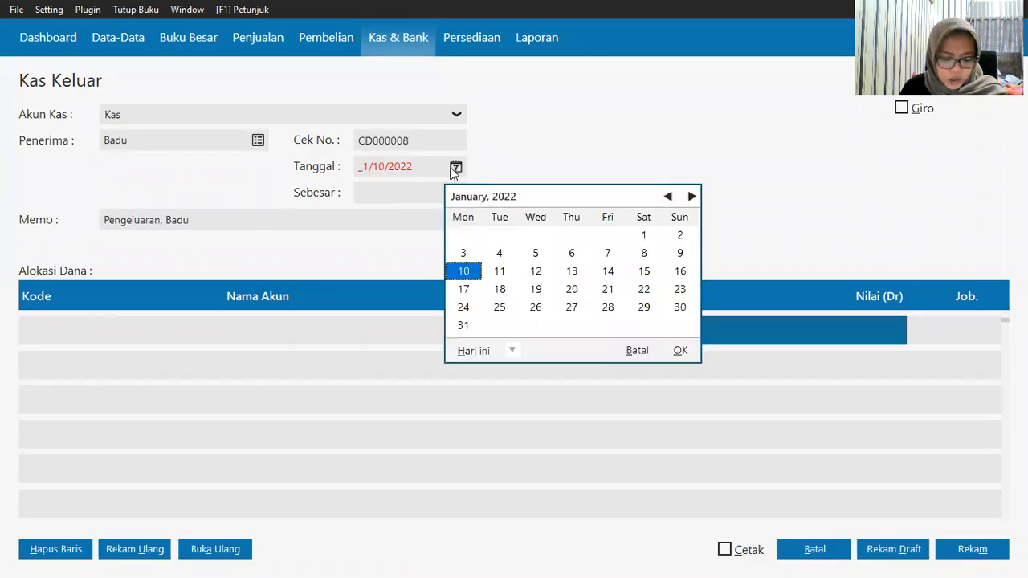
left_click(514, 350)
left_click(539, 469)
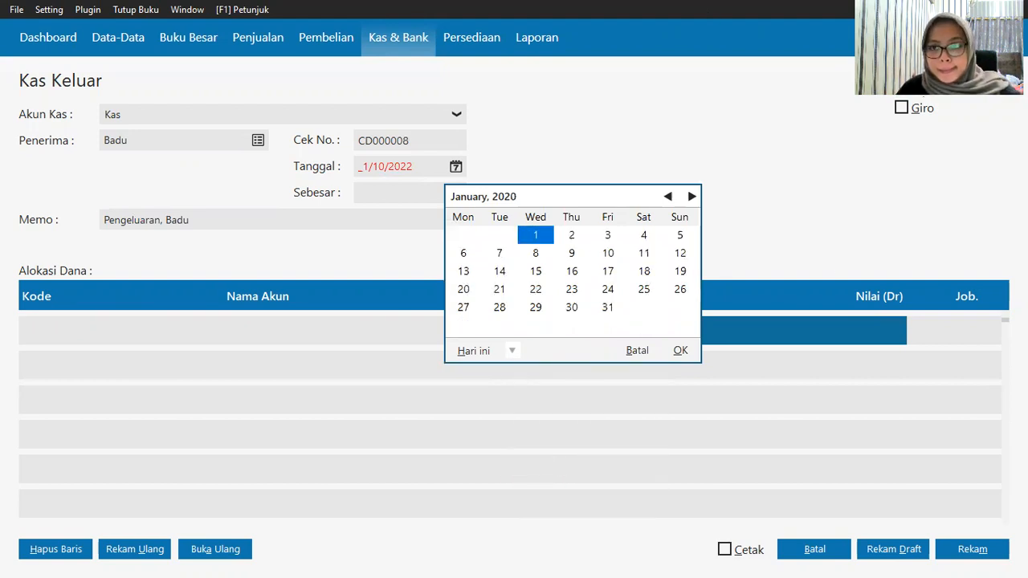
left_click(645, 292)
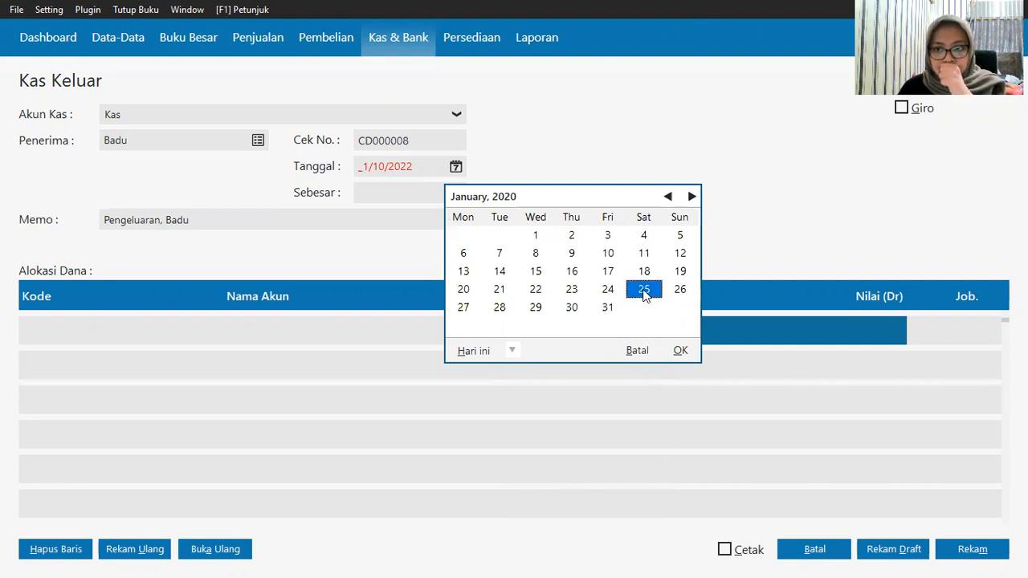
left_click(679, 351)
left_click(49, 337)
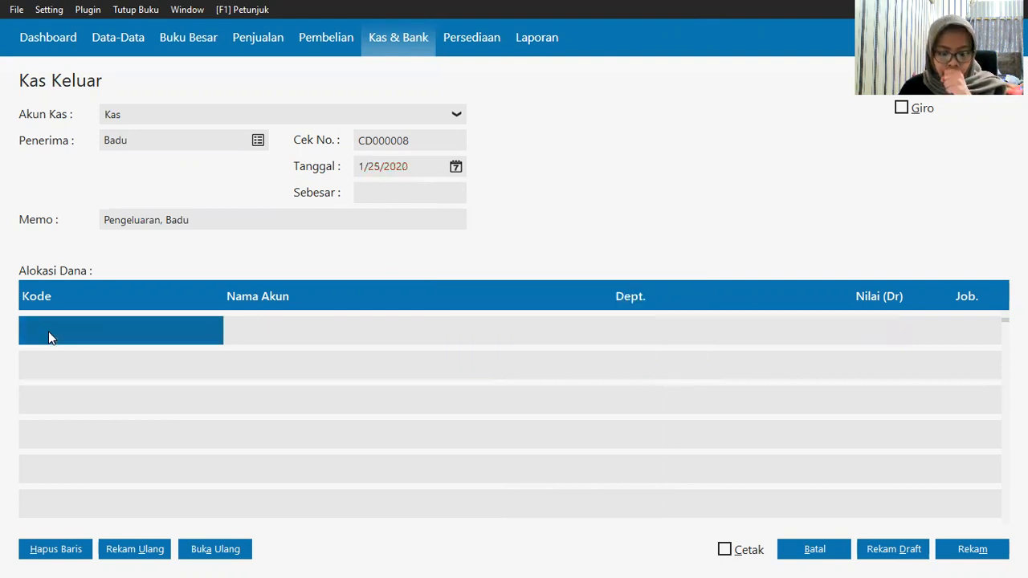
double_click(48, 331)
Step: Choose Gaji Direksi dan Karyawan as the allocation account
left_click(579, 362)
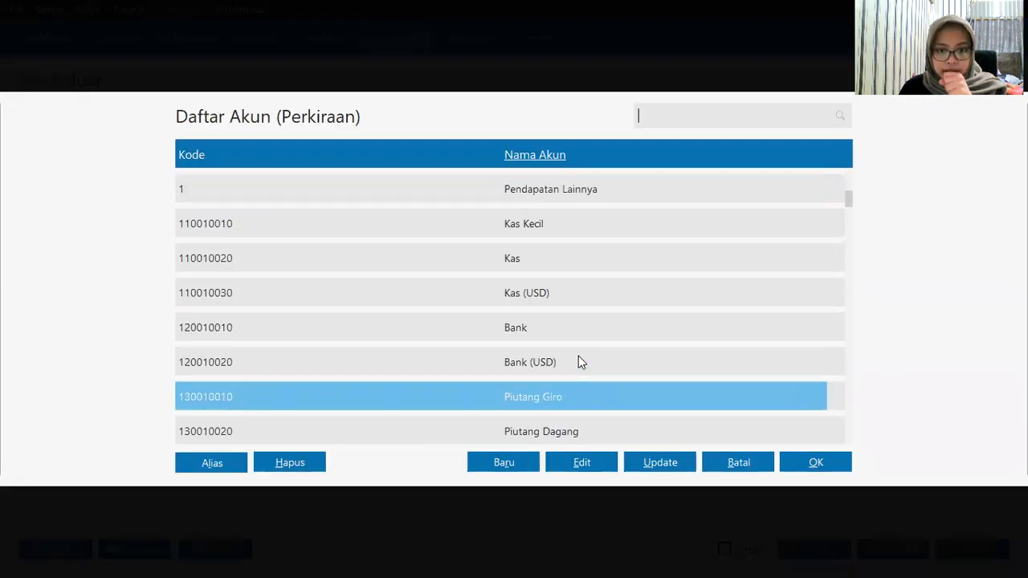
scroll(578, 356, "down", 20)
scroll(540, 337, "down", 20)
scroll(538, 344, "down", 14)
scroll(538, 344, "down", 13)
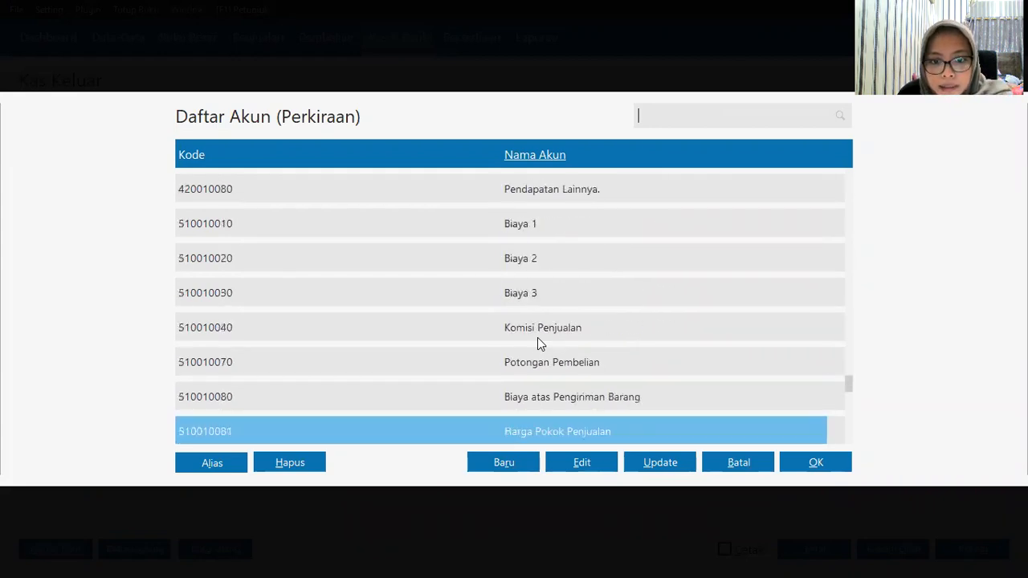
scroll(537, 344, "down", 4)
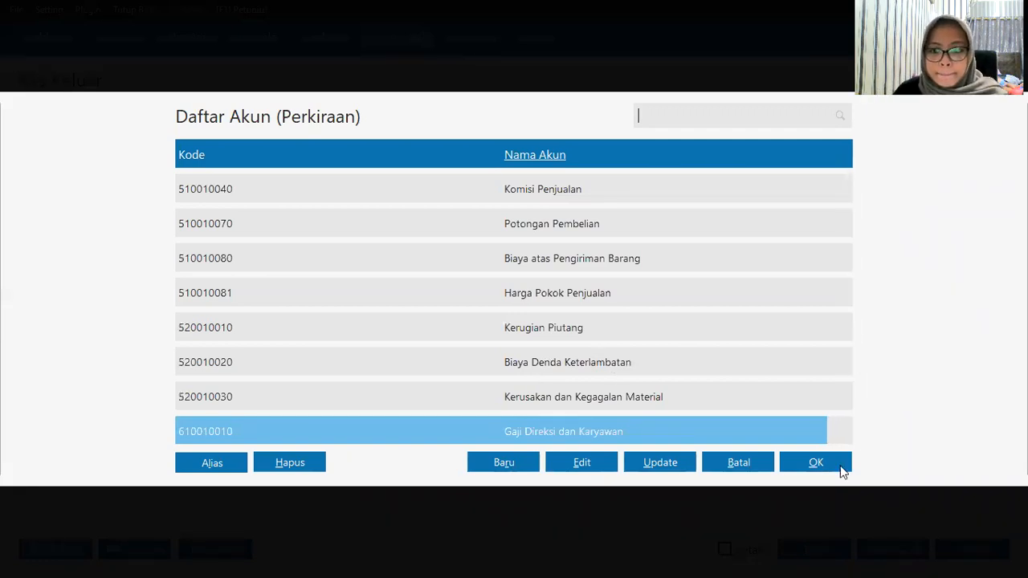
left_click(813, 458)
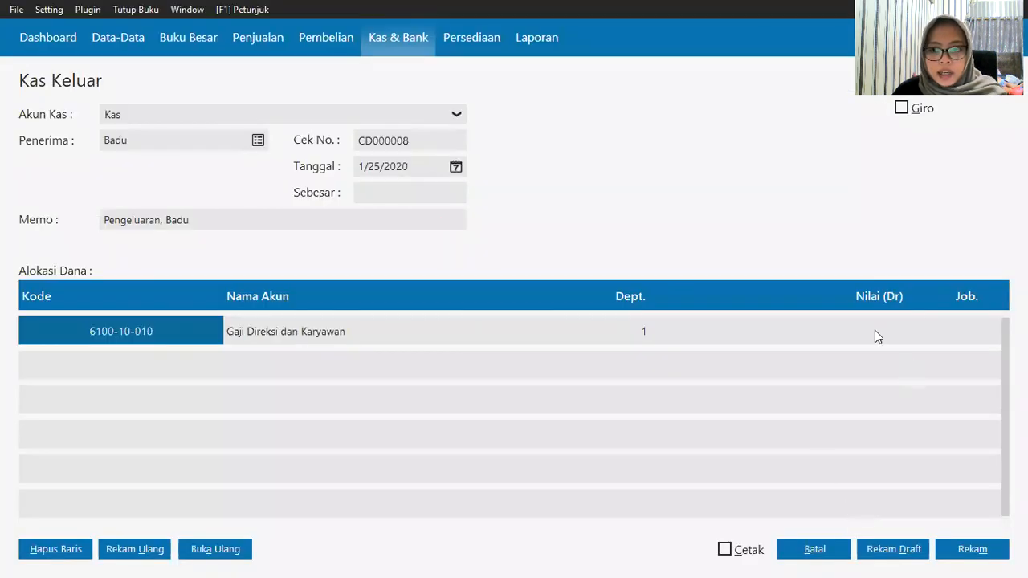
Step: Enter Rp 950,000 as the debit amount and save the voucher
left_click(873, 330)
left_click(952, 336)
left_click(868, 338)
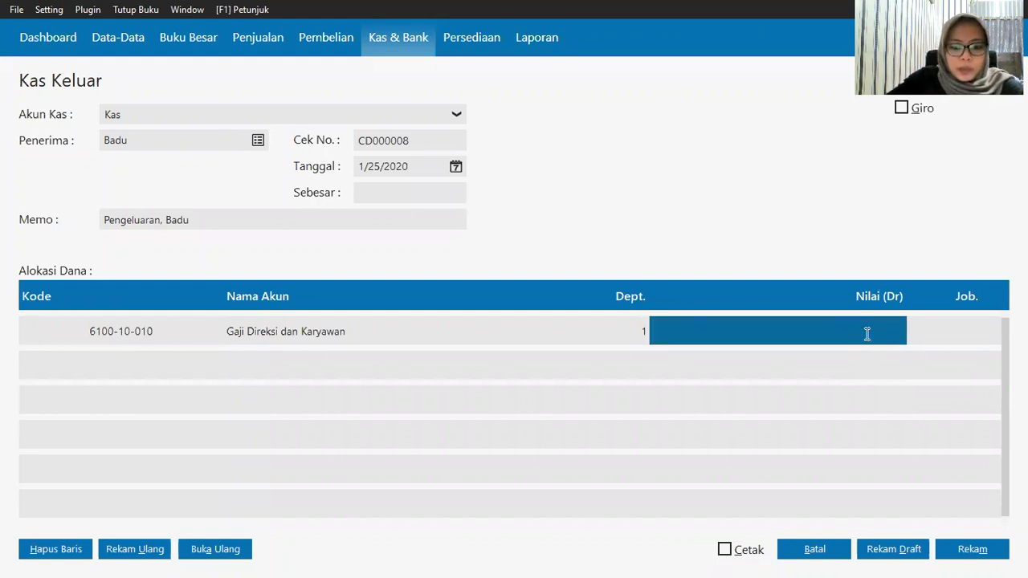
type("950000")
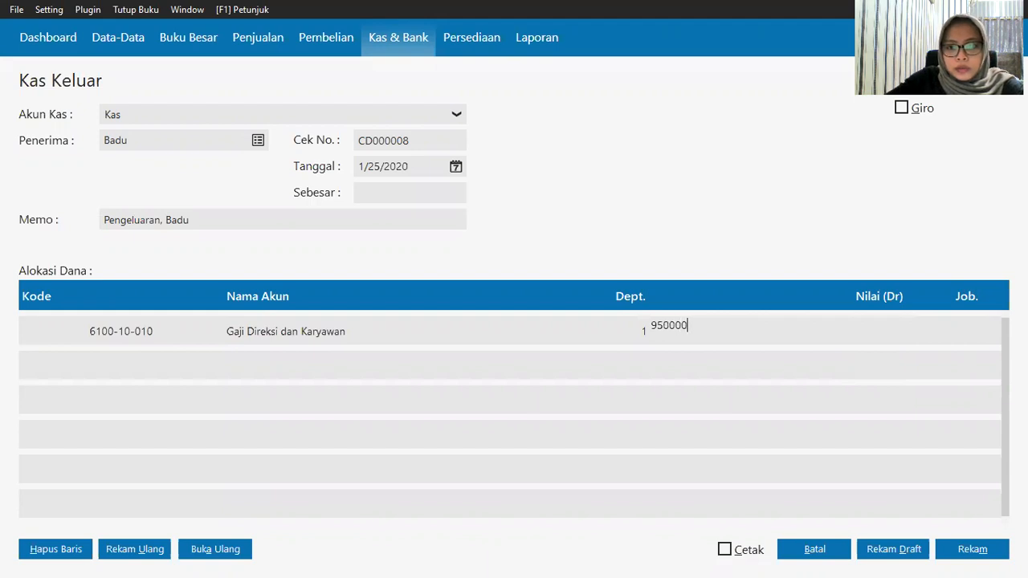
key("Return")
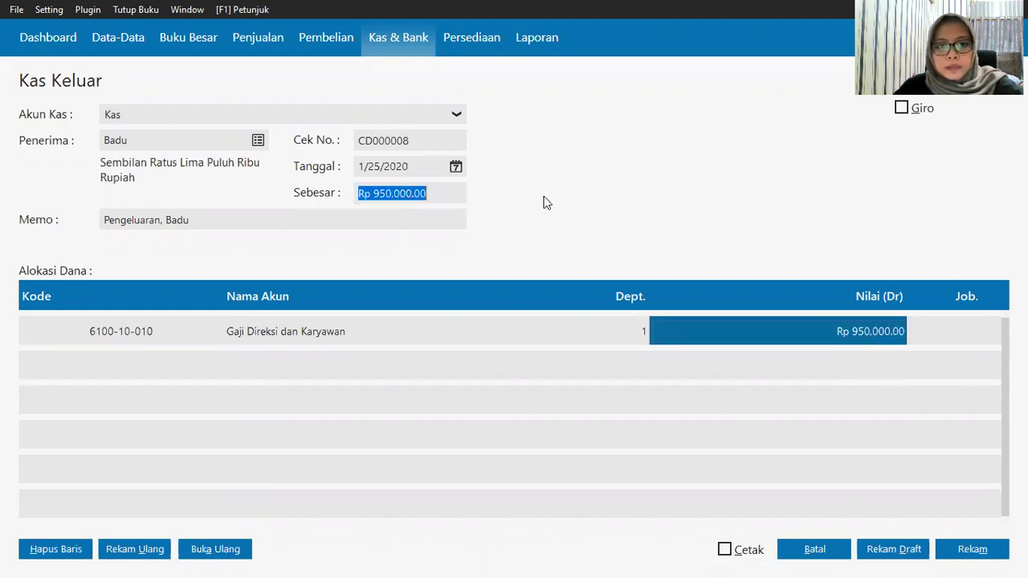
left_click(989, 557)
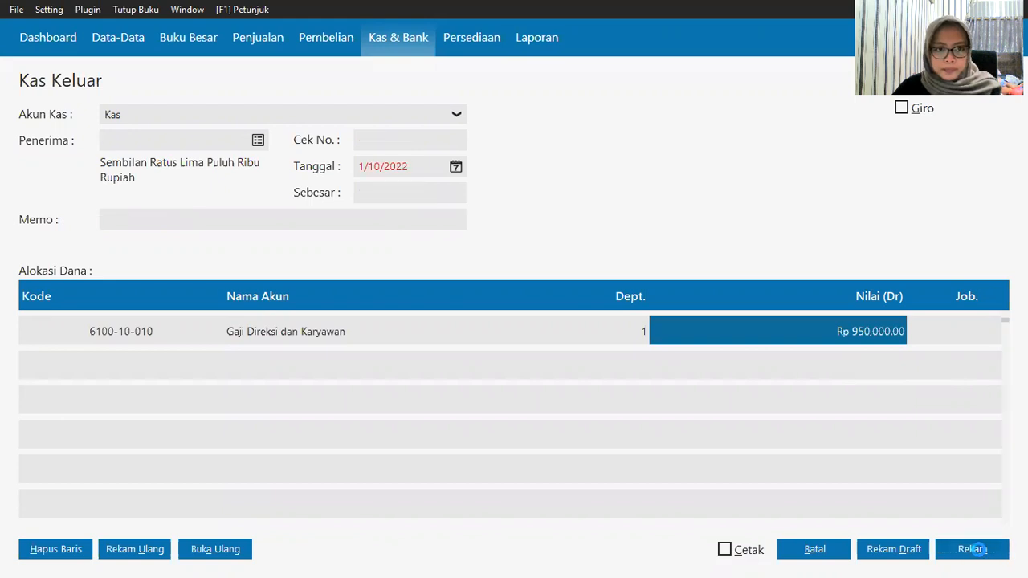
Step: Pay the new voucher from the Kas account to the third employee
left_click(163, 123)
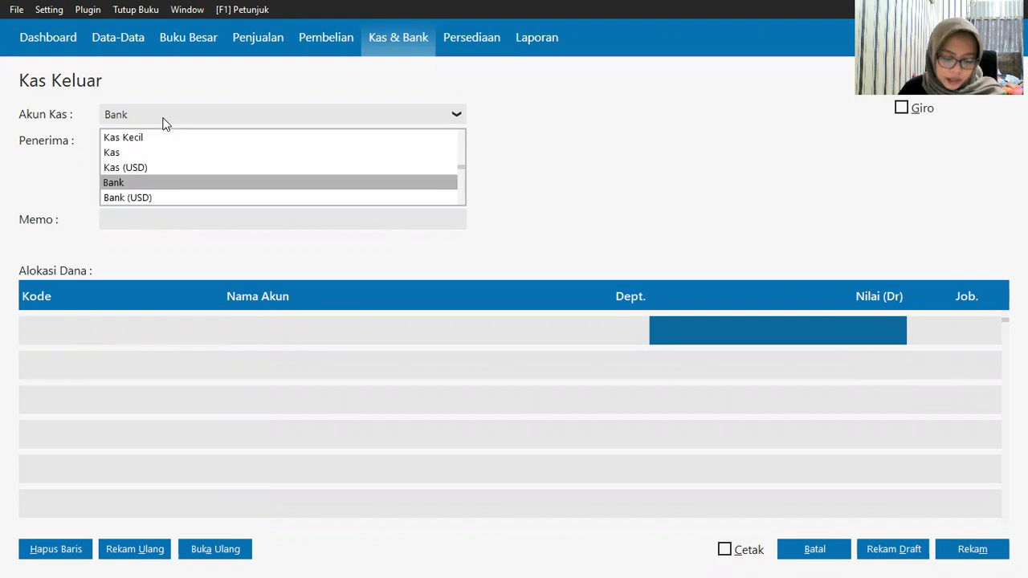
left_click(163, 154)
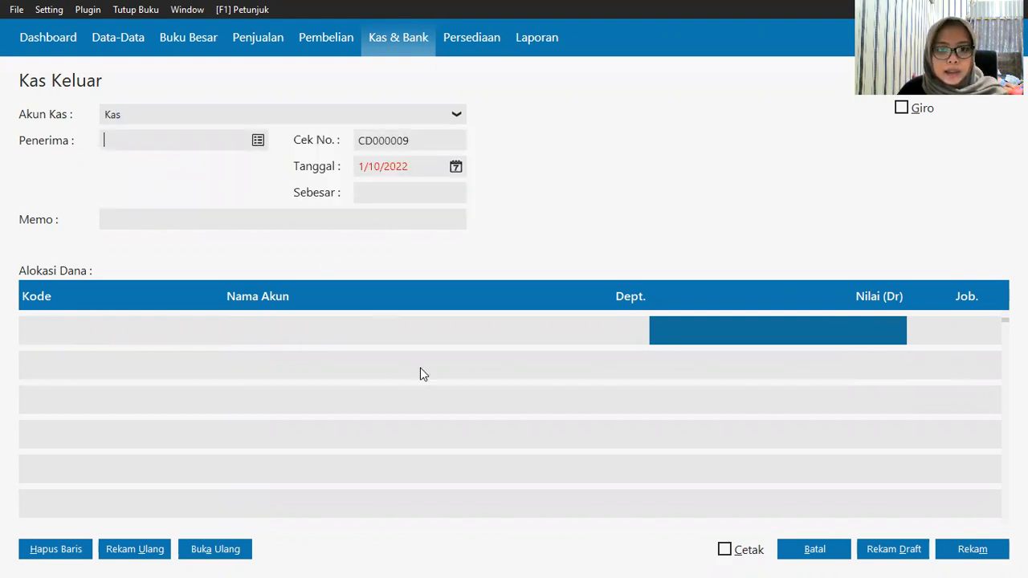
key("Return")
scroll(460, 351, "down", 11)
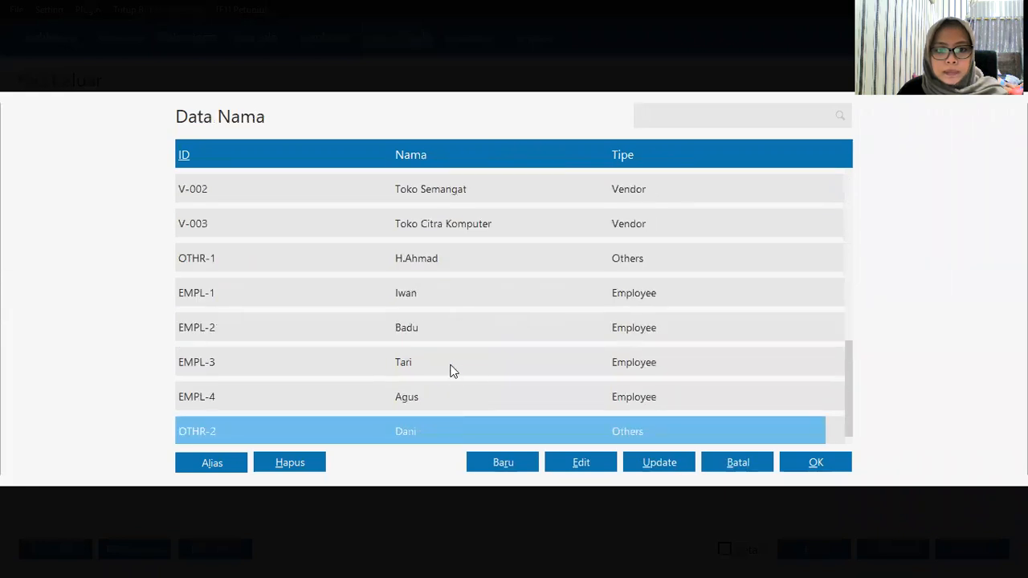
left_click(449, 366)
key("Return")
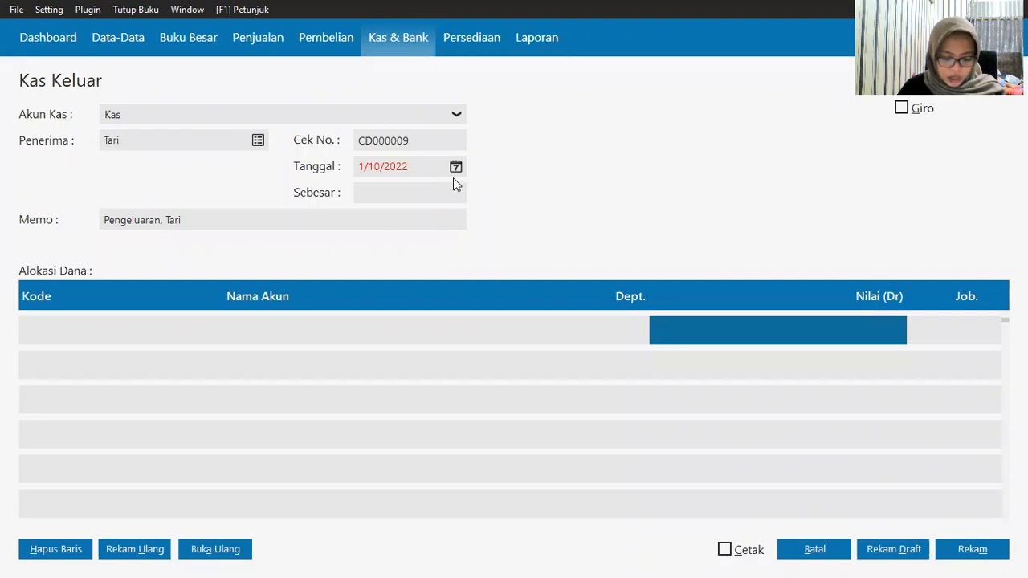
Step: Set the voucher date to 1/25/2020
left_click(456, 167)
left_click(513, 354)
left_click(542, 482)
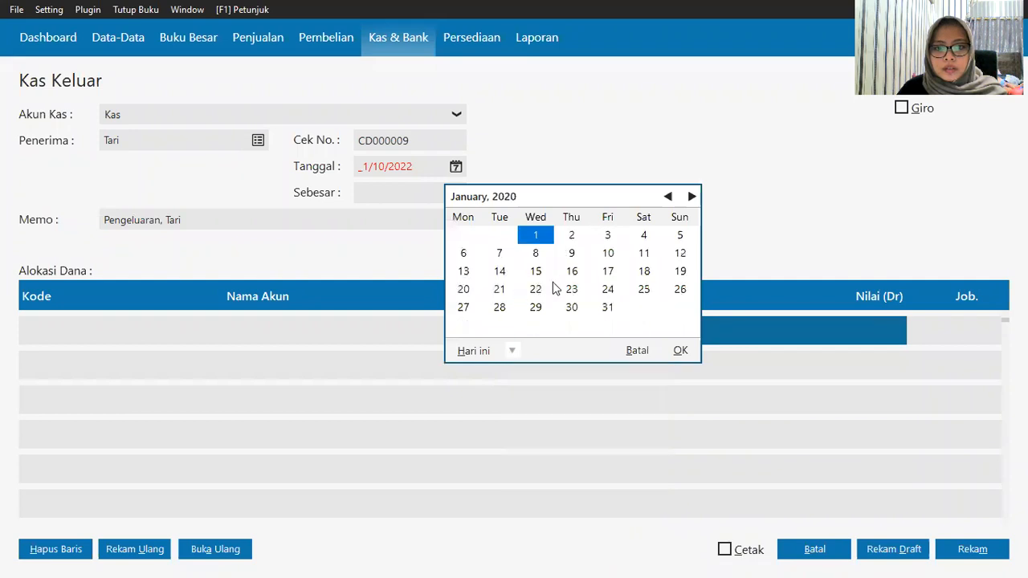
left_click(644, 289)
left_click(685, 351)
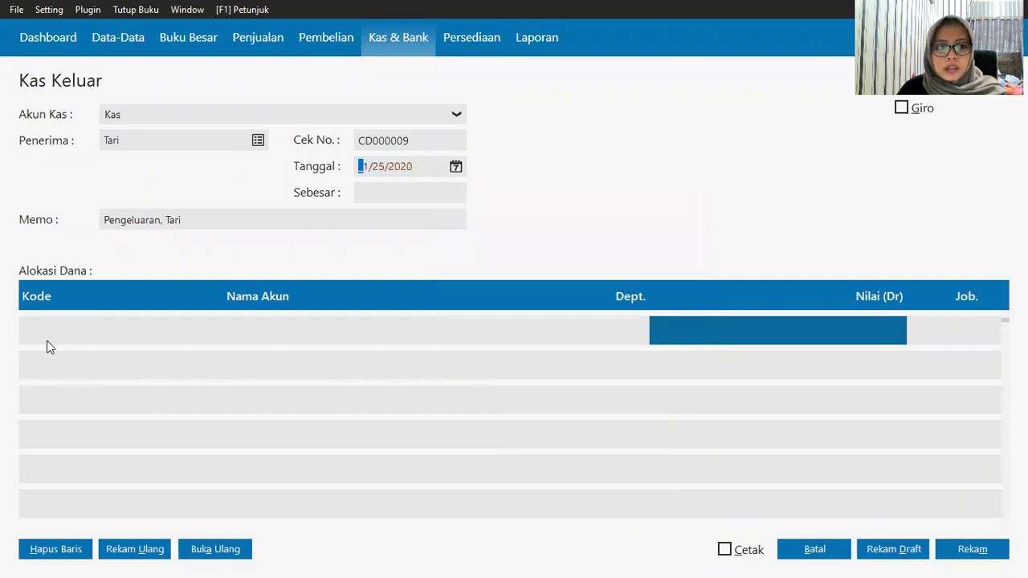
left_click(46, 338)
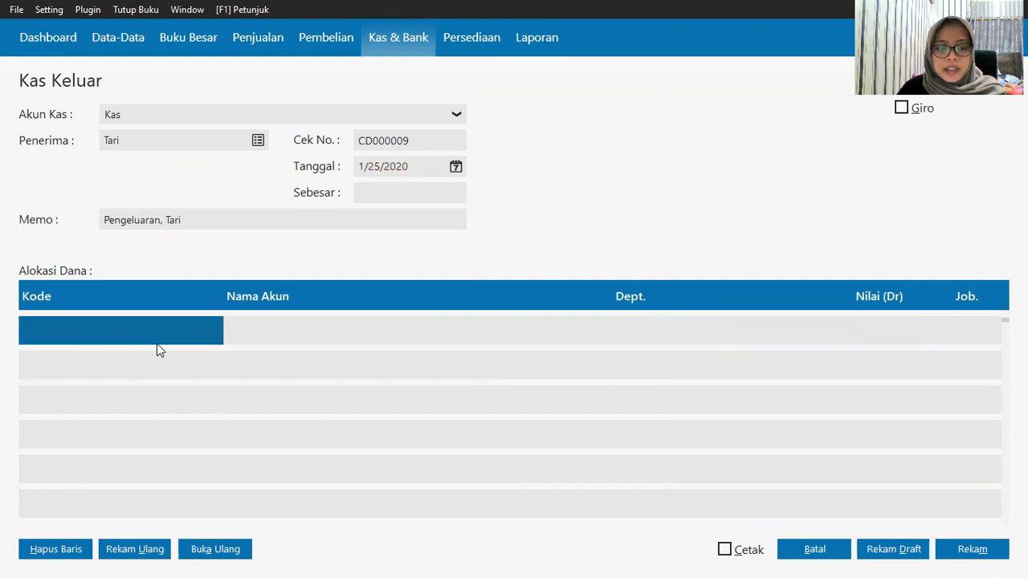
Step: Choose Gaji Direksi dan Karyawan as the allocation account
key("Return")
key("Page_Down")
key("Page_Down")
key("Page_Down")
key("Page_Down")
key("Page_Down")
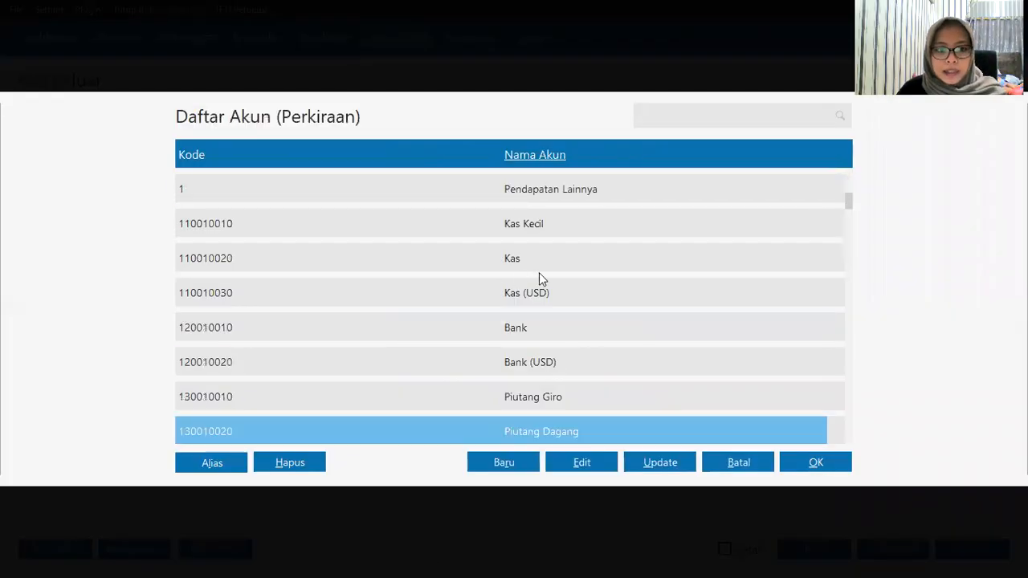
key("Page_Down")
key("Page_Down")
key("Page_Down")
key("Page_Down")
key("Page_Down")
key("Page_Down")
key("Page_Down")
key("Page_Down")
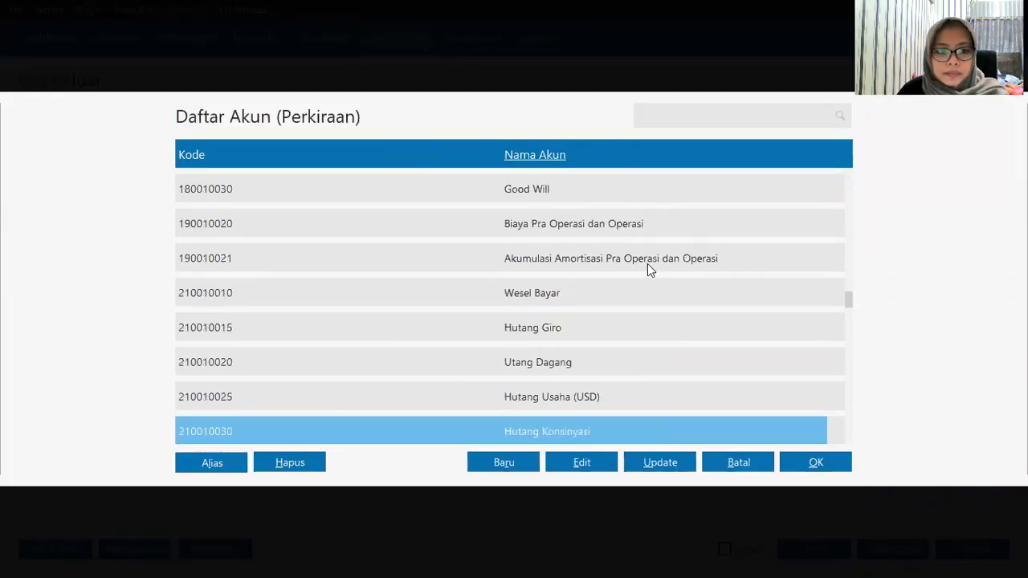
key("Page_Down")
key("Page_Down")
key("Page_Down")
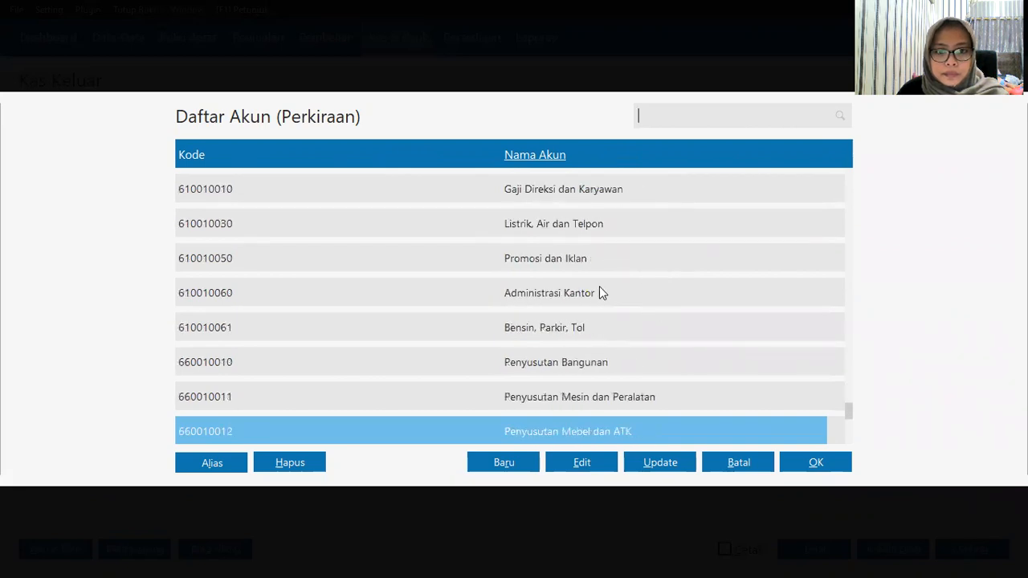
left_click(587, 188)
left_click(813, 474)
Step: Enter the Rp 400,000 debit amount and save the payment
left_click(859, 329)
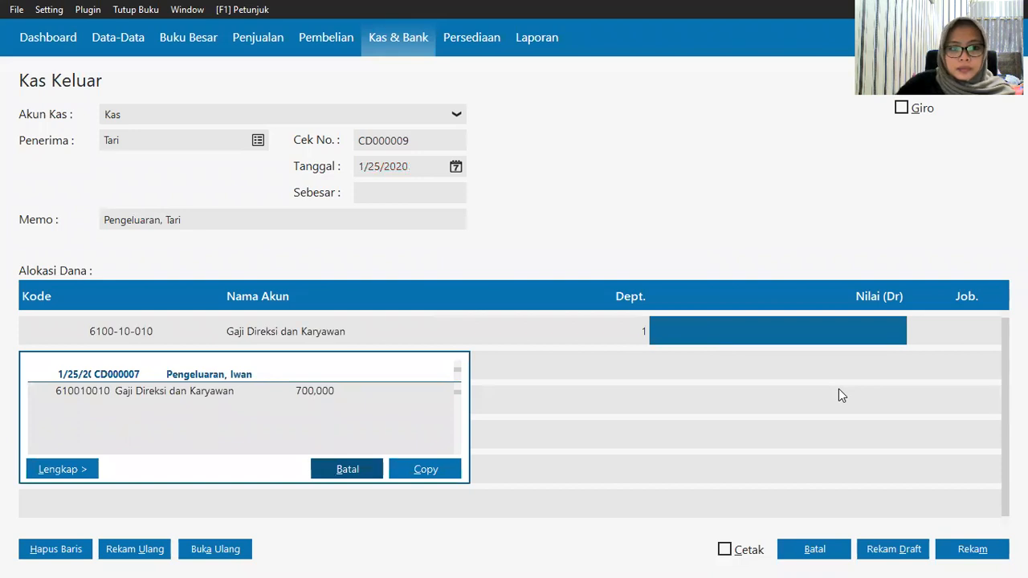
left_click(363, 474)
type("400000")
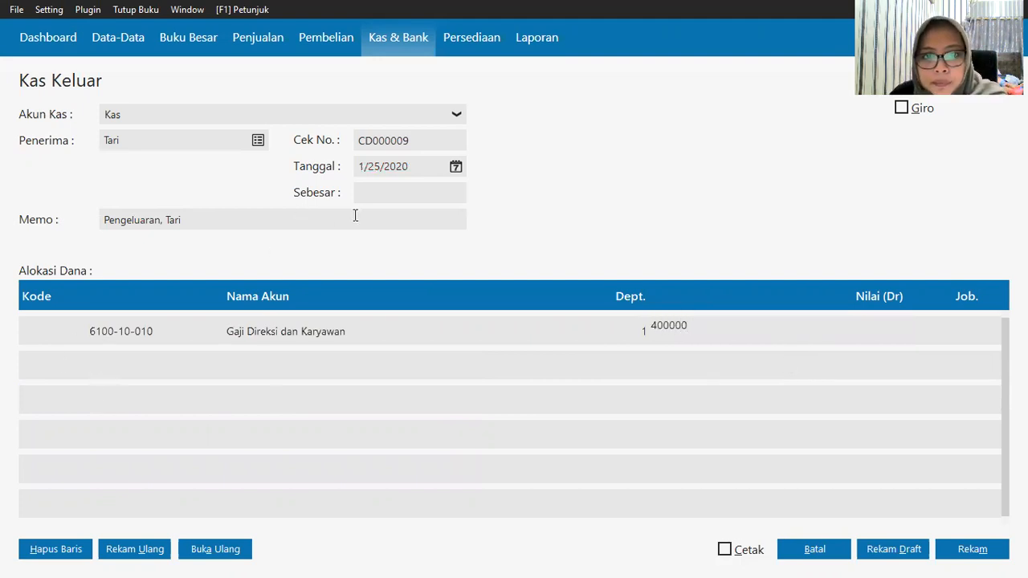
left_click(376, 190)
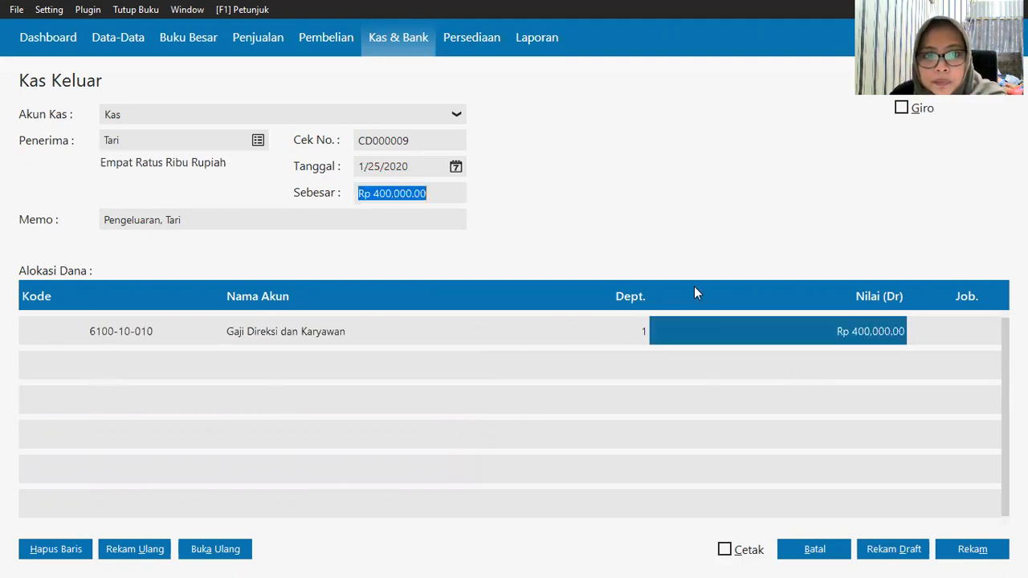
left_click(978, 553)
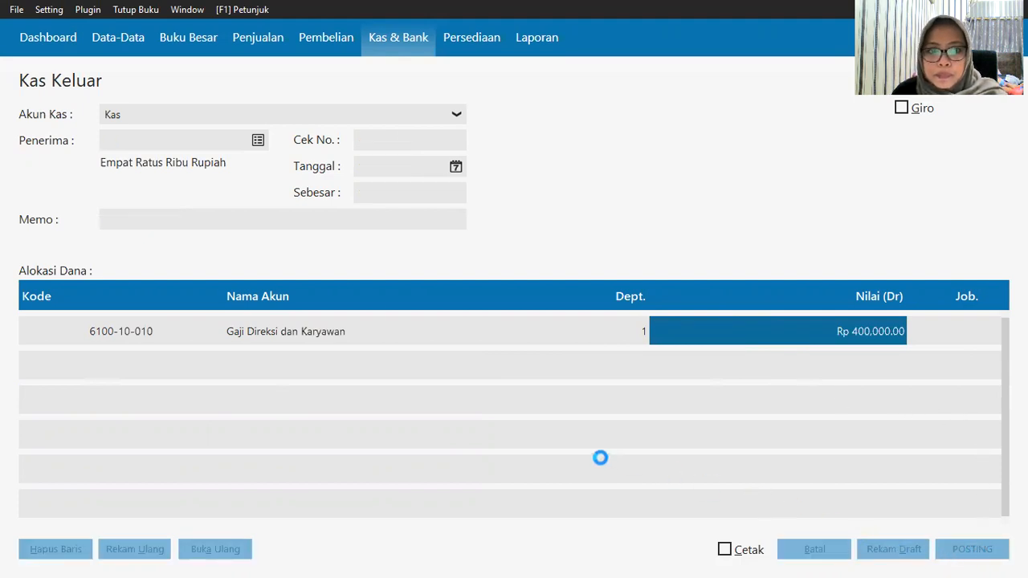
Step: Pay the new voucher from the Kas account to Agus
left_click(177, 112)
left_click(174, 153)
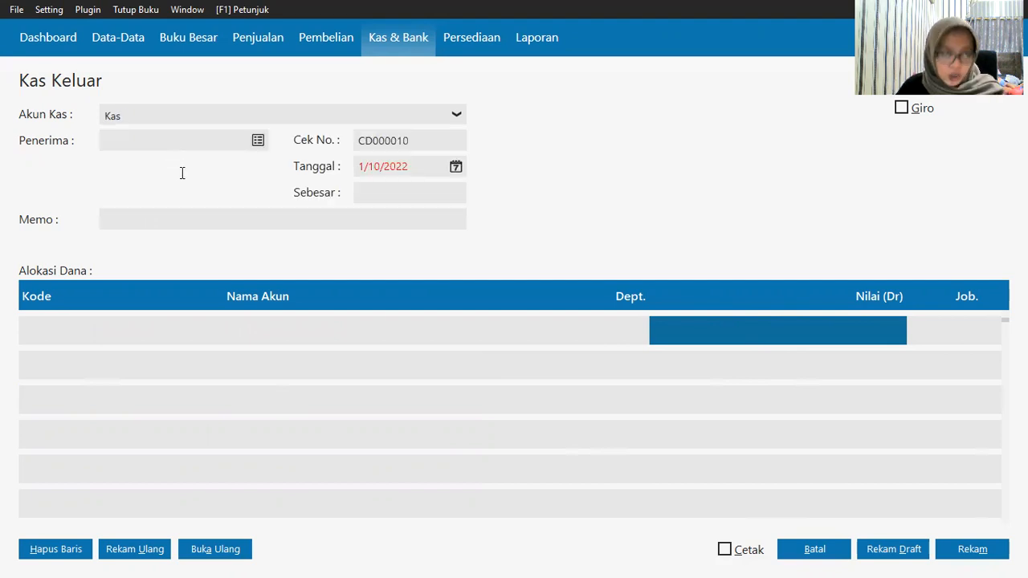
left_click(247, 140)
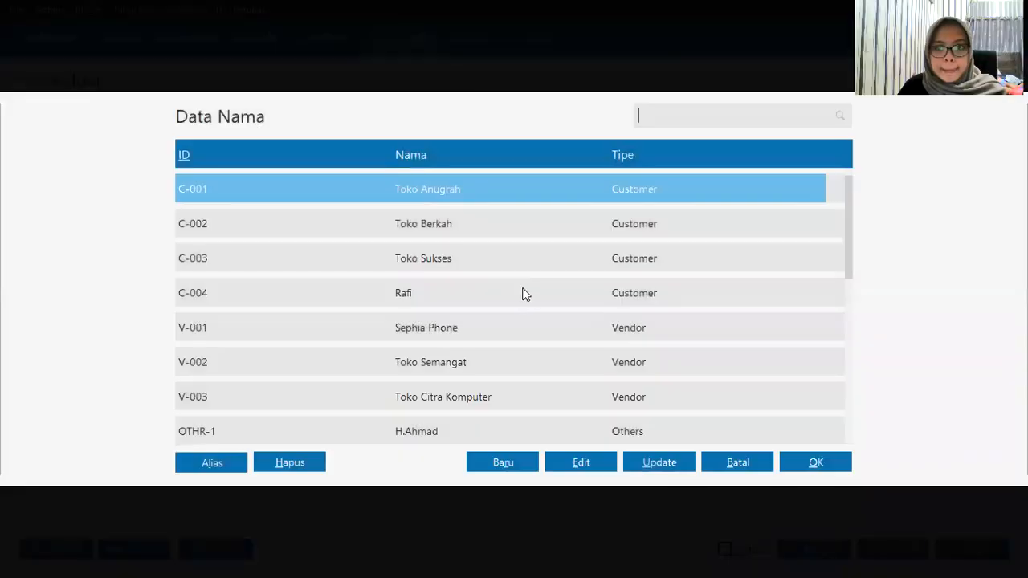
scroll(519, 309, "down", 4)
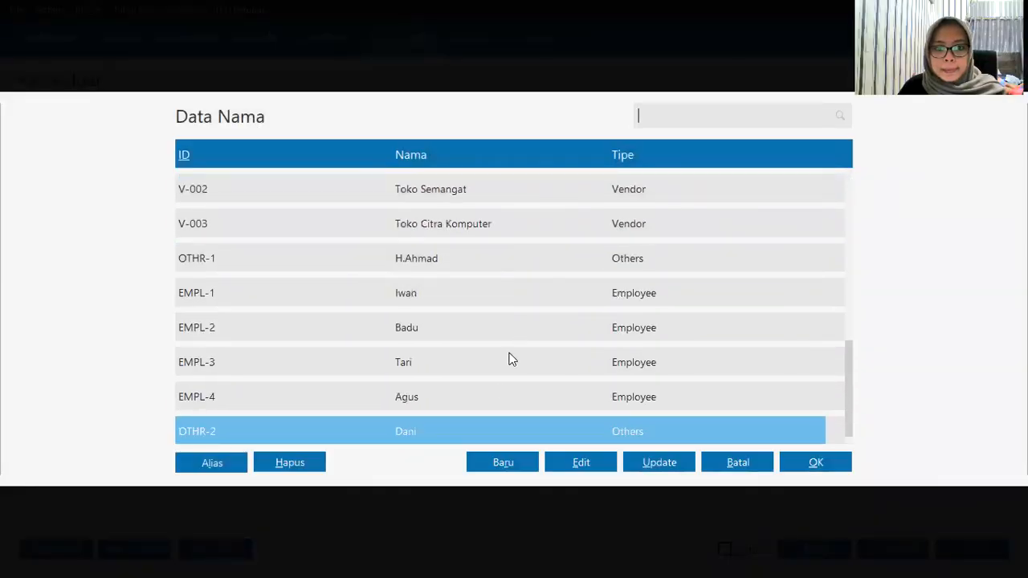
left_click(496, 406)
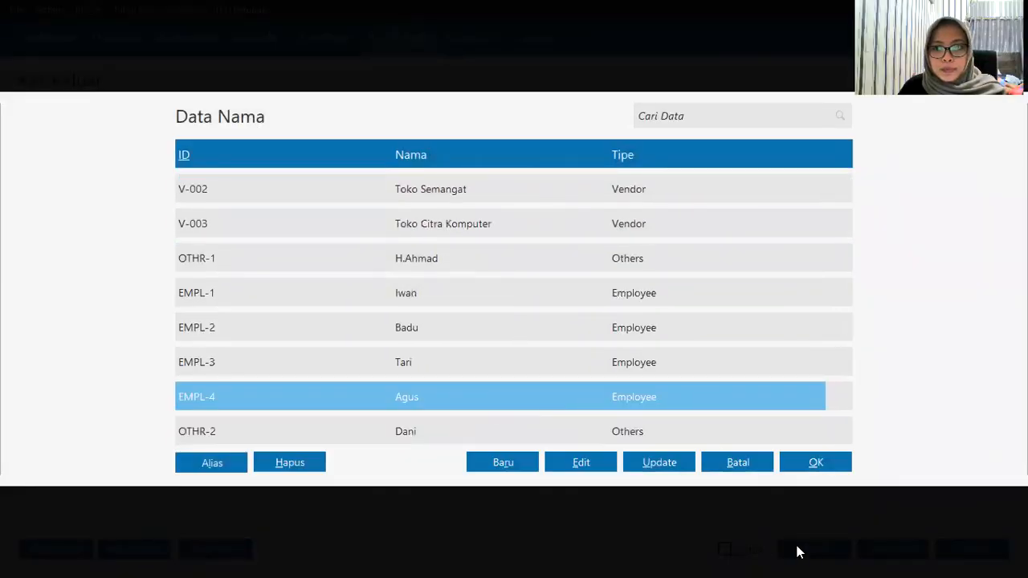
left_click(813, 464)
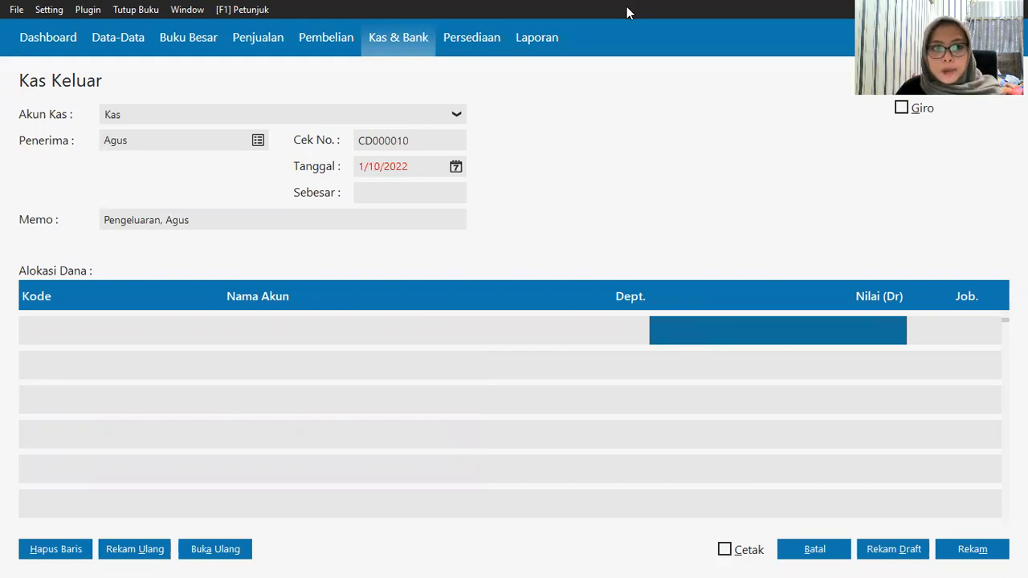
Step: Set the payment date to 1/25/2020
left_click(456, 167)
left_click(455, 168)
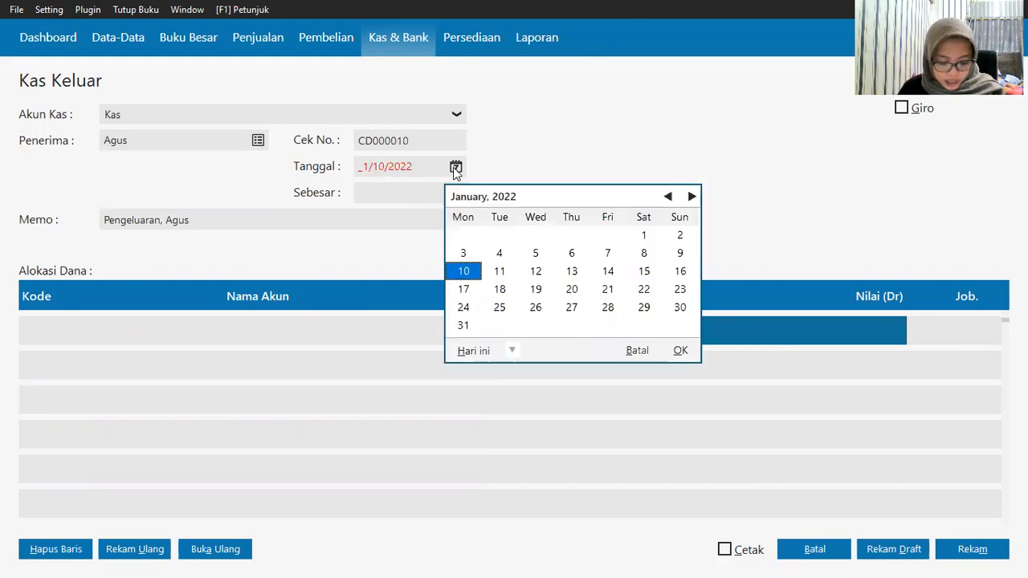
left_click(513, 353)
left_click(585, 477)
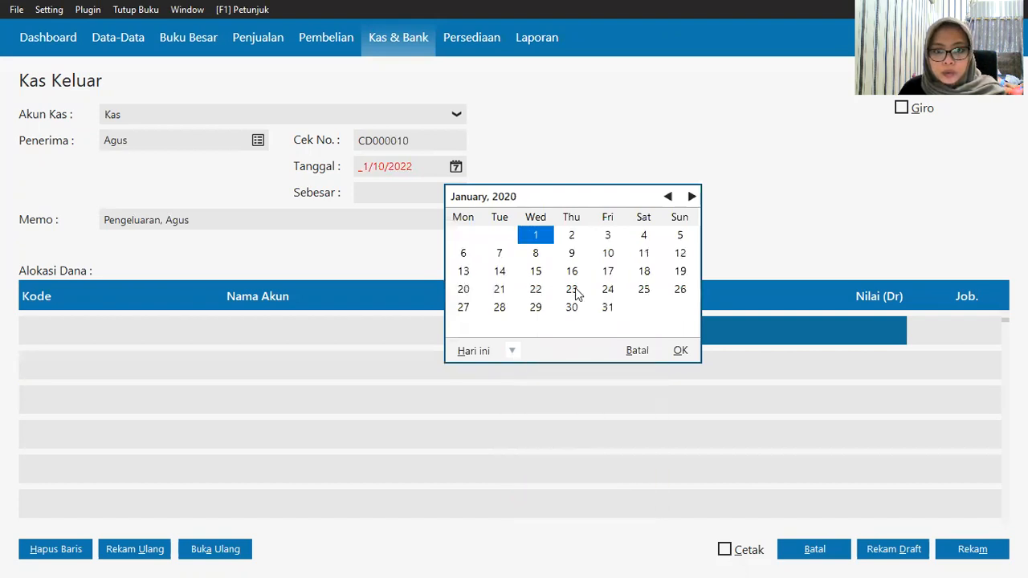
left_click(644, 289)
left_click(681, 352)
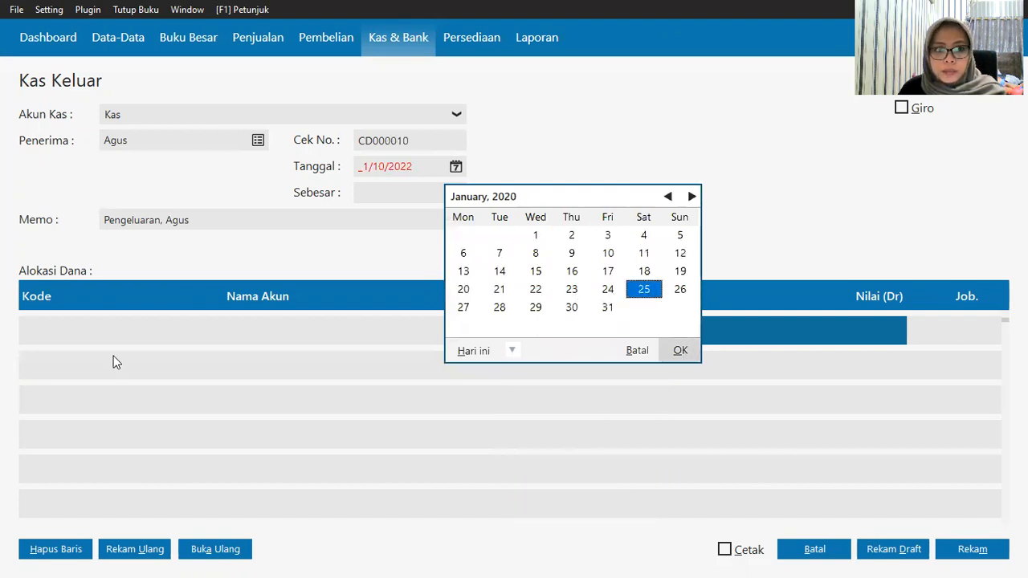
left_click(50, 327)
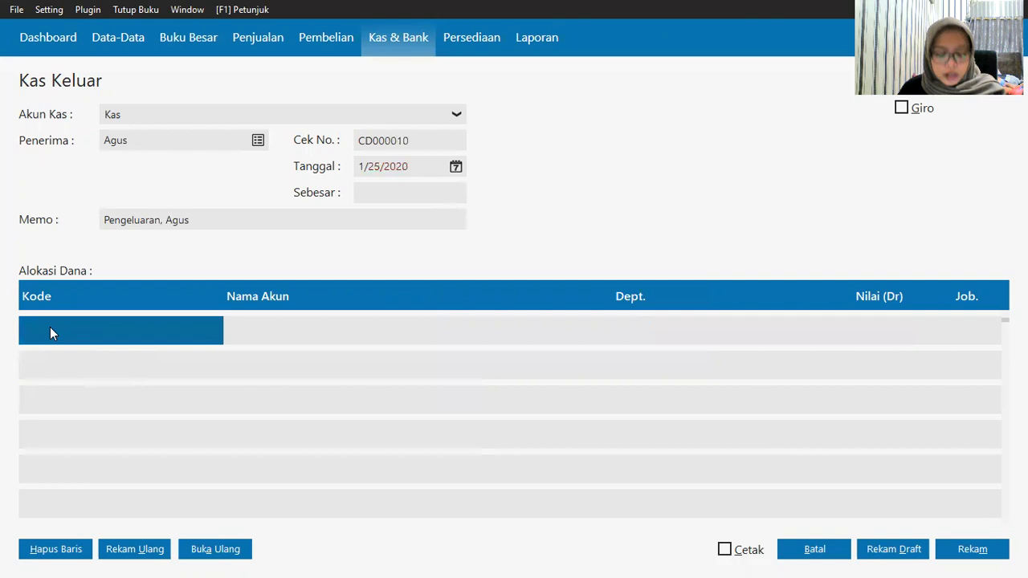
Step: Choose account 610010010 Gaji Direksi dan Karyawan for the allocation row
double_click(102, 343)
scroll(491, 353, "down", 20)
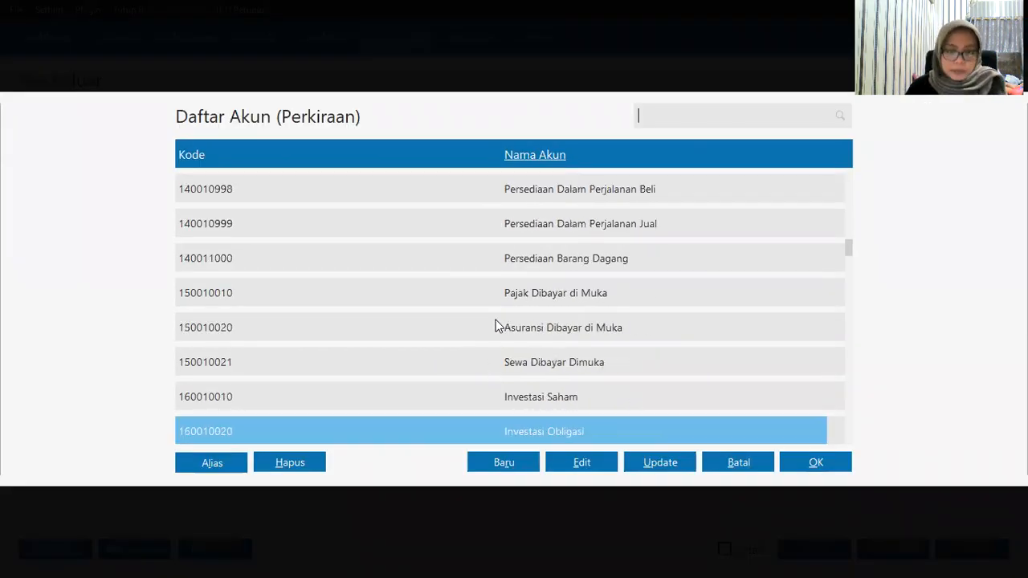
scroll(490, 329, "down", 20)
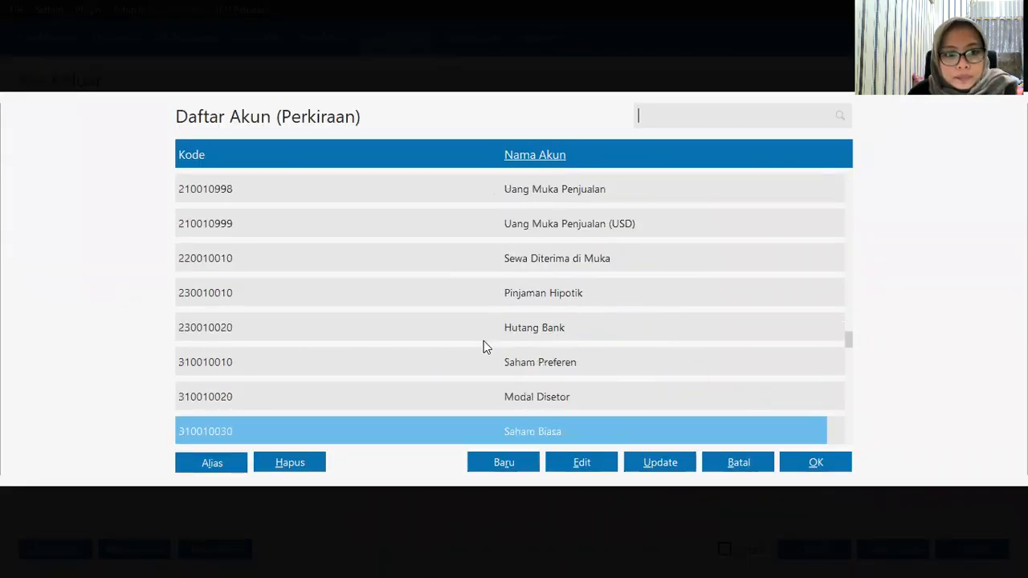
scroll(478, 342, "down", 15)
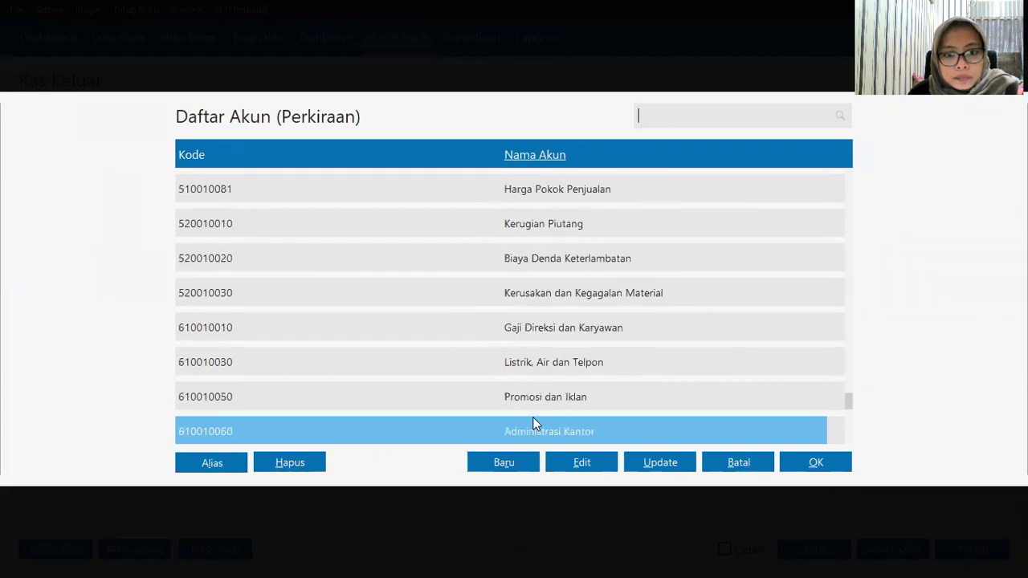
scroll(546, 419, "down", 4)
scroll(559, 413, "down", 4)
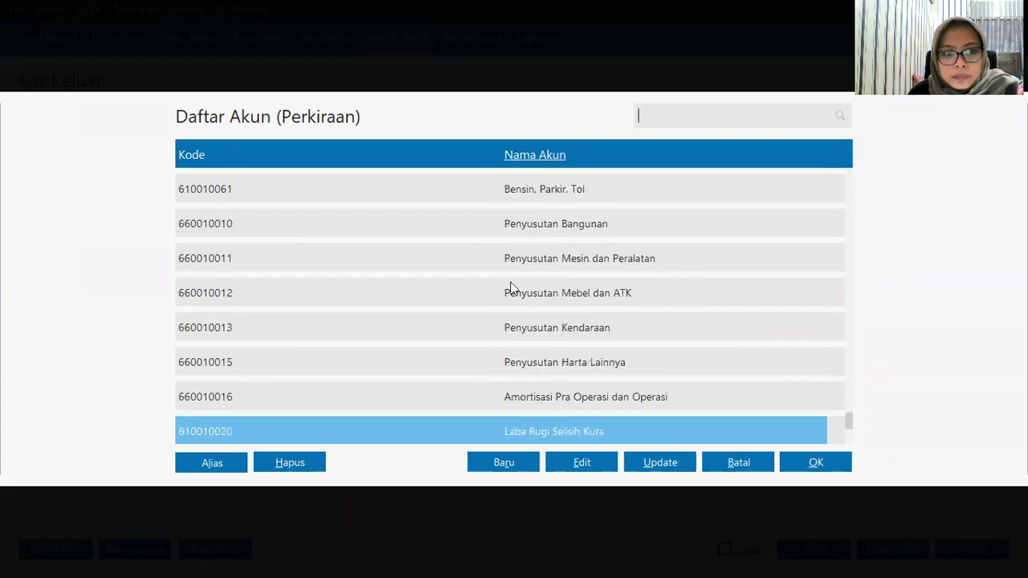
scroll(540, 208, "up", 11)
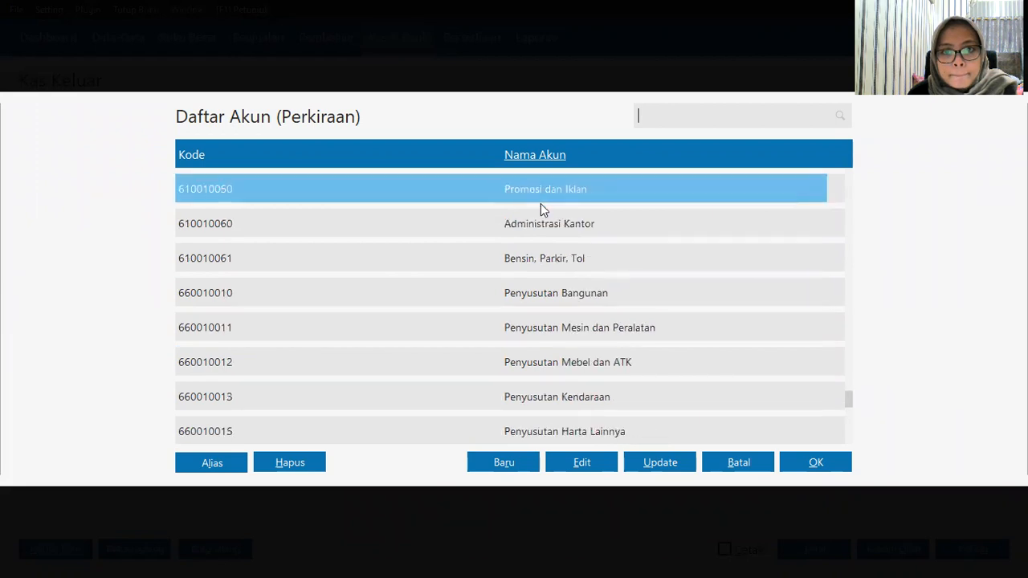
left_click(541, 204)
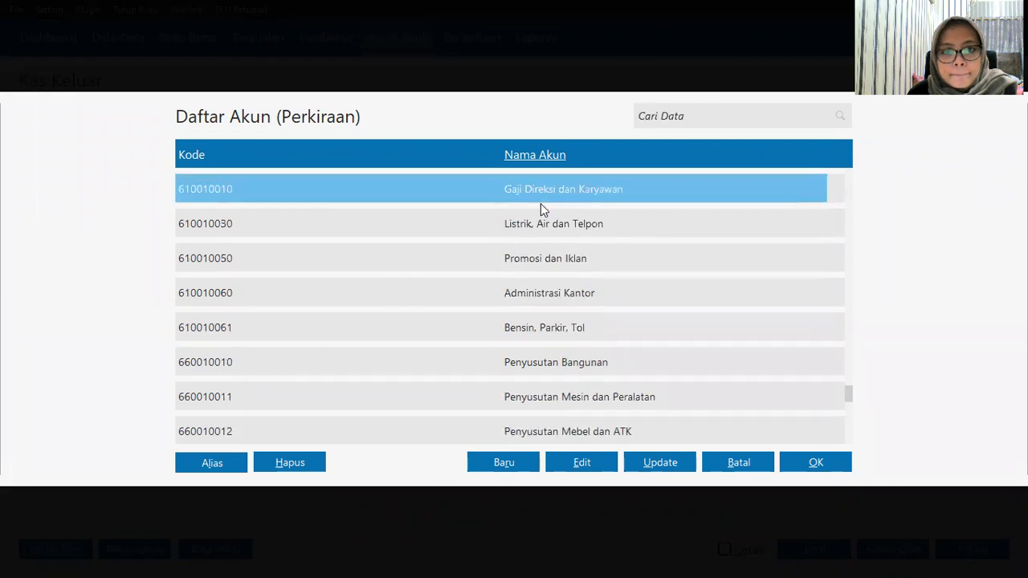
left_click(817, 468)
Step: Enter Rp 125,000, fill the Sebesar total, save, and close the voucher window
left_click(873, 333)
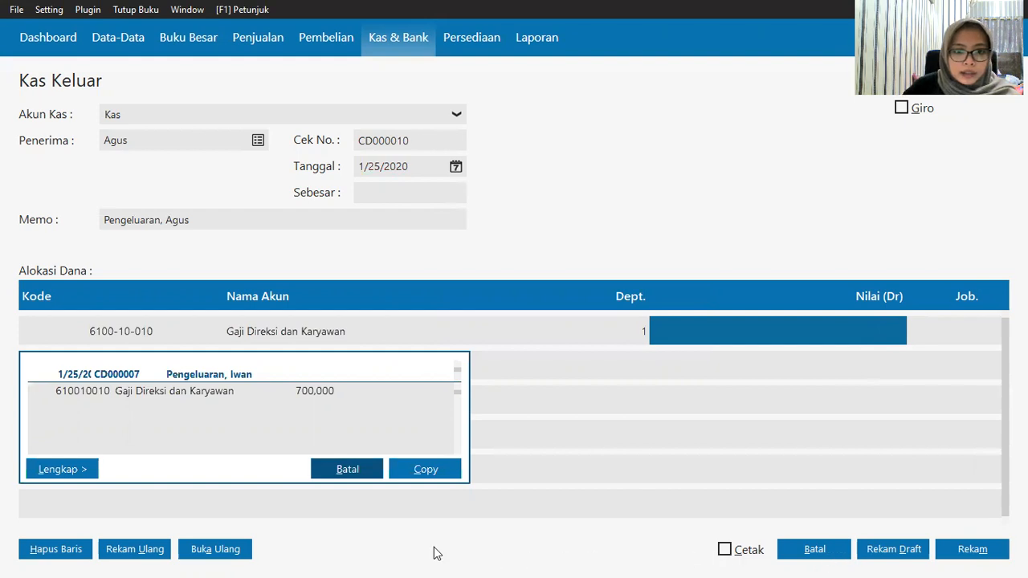
left_click(368, 477)
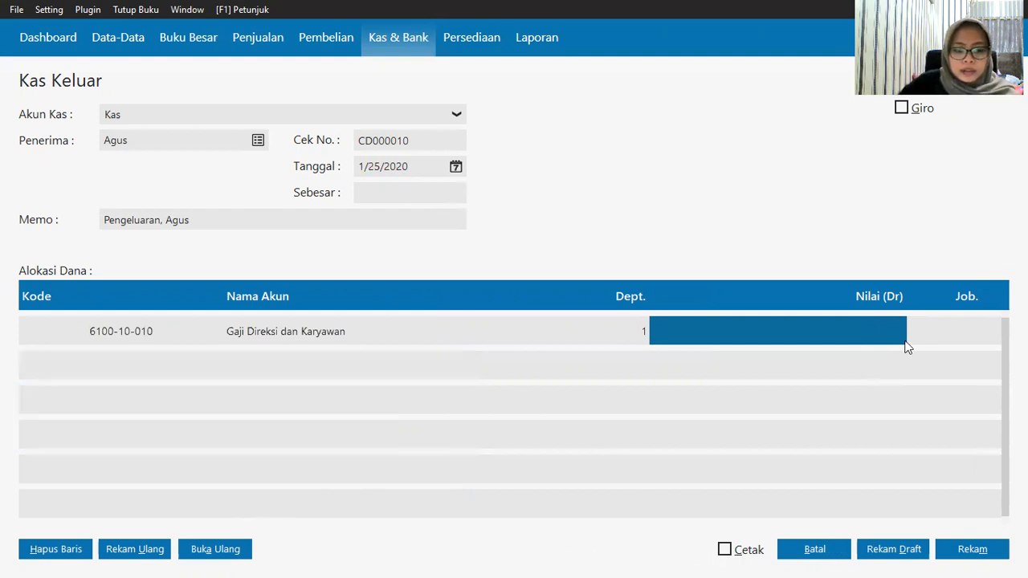
type("125000")
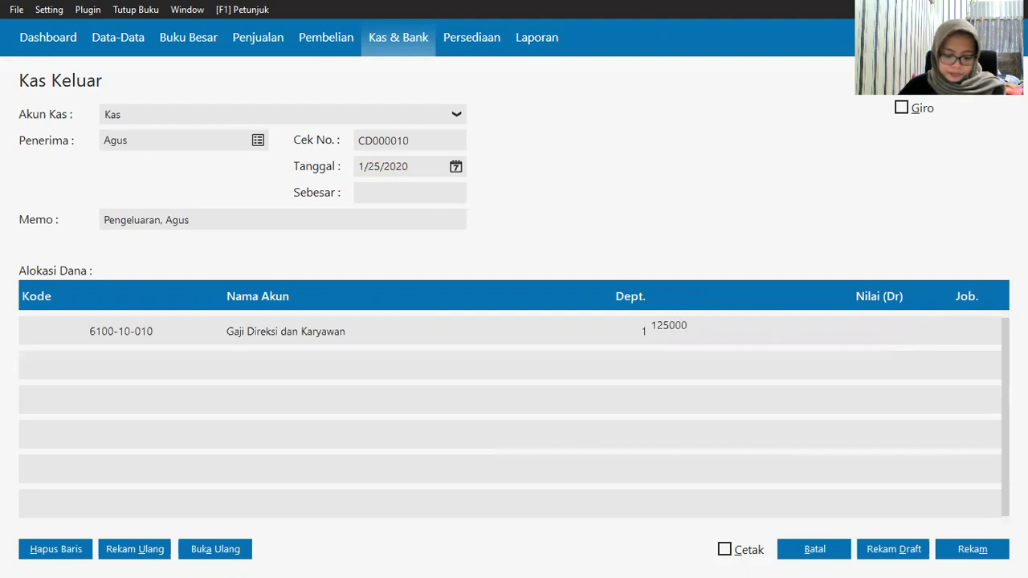
left_click(972, 549)
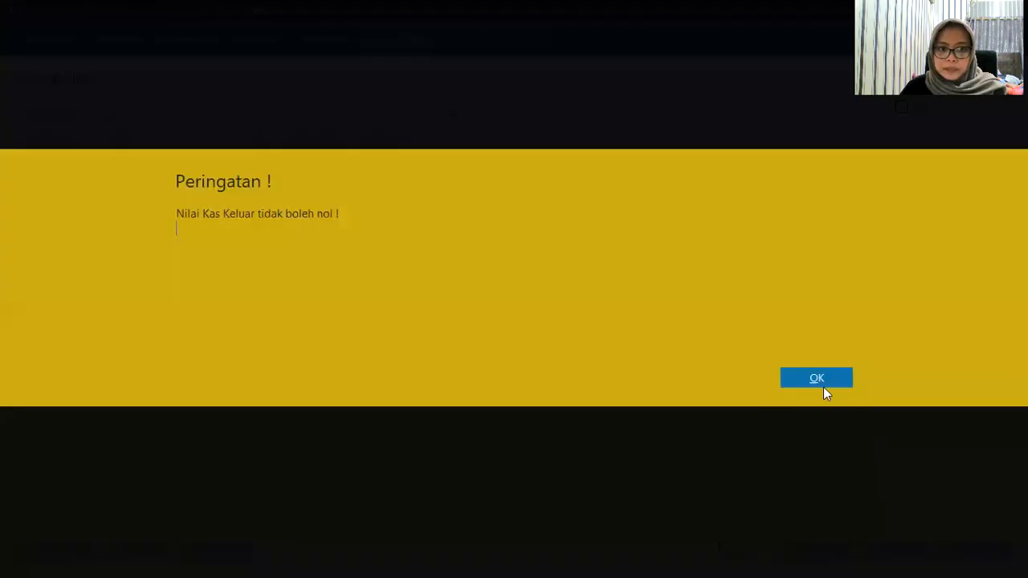
left_click(817, 380)
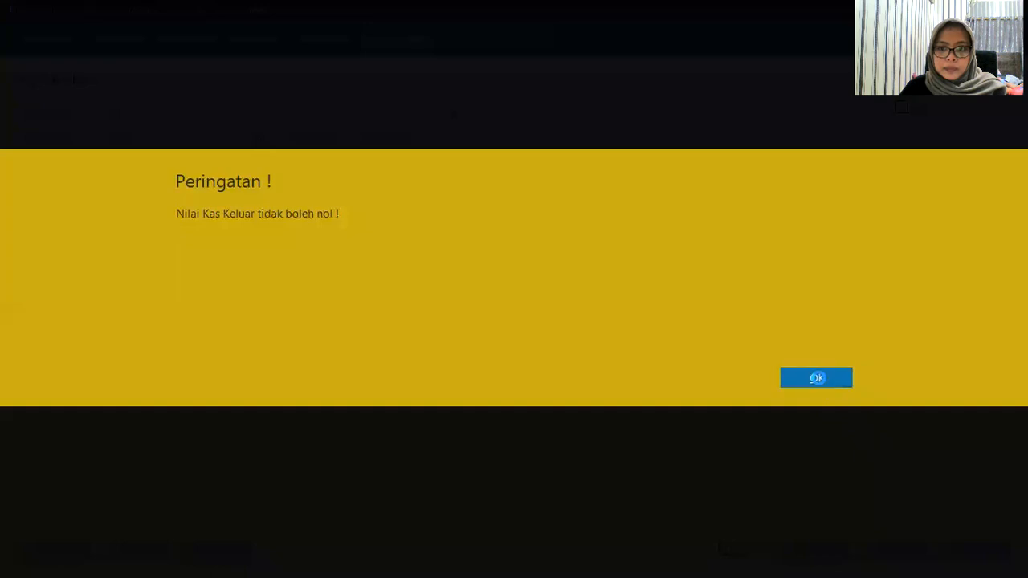
left_click(370, 191)
left_click(756, 416)
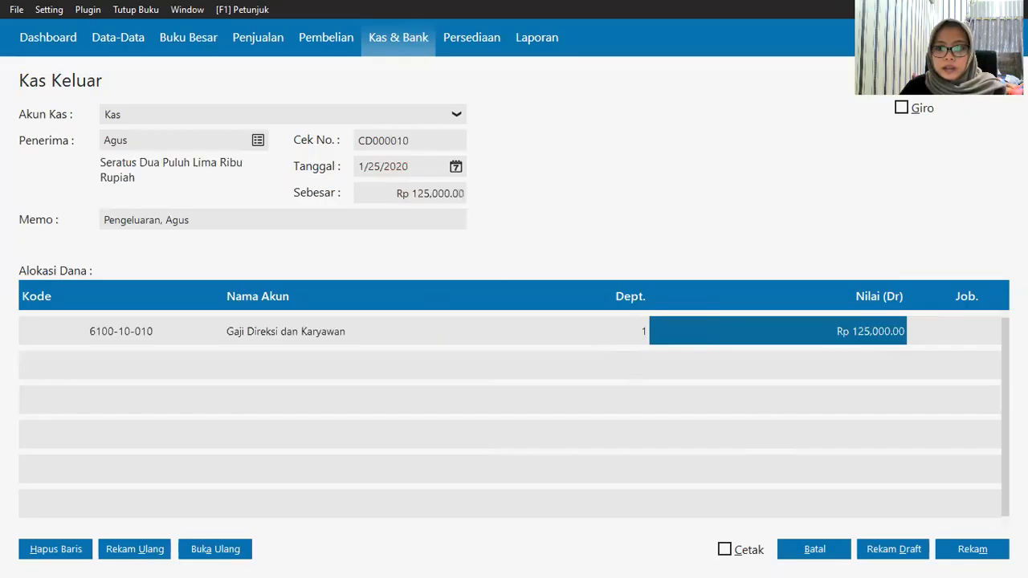
left_click(979, 551)
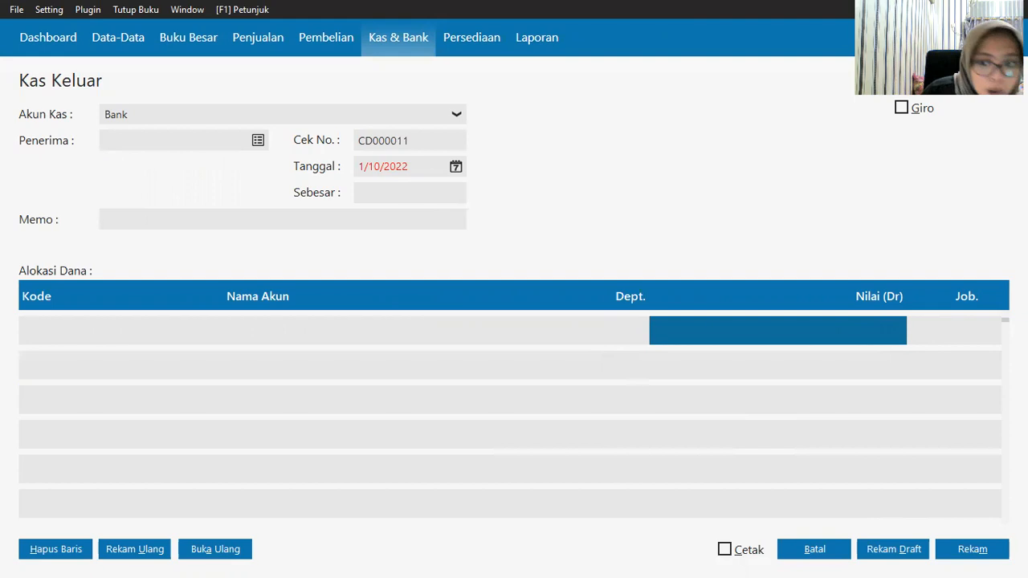
left_click(814, 550)
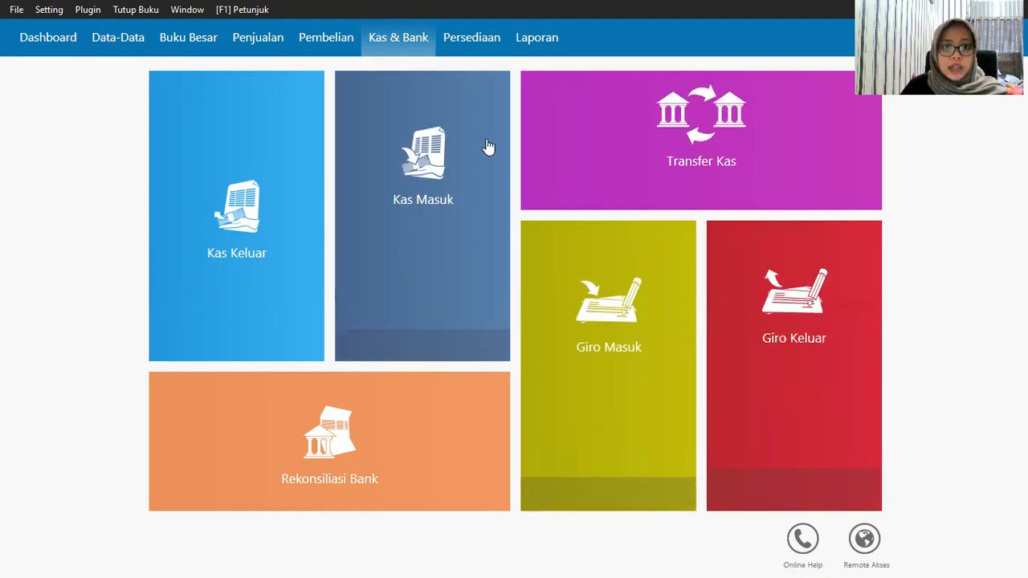
Step: Clear giro BG0001 to Toko Semangat and apply it to invoice 00000002
left_click(821, 401)
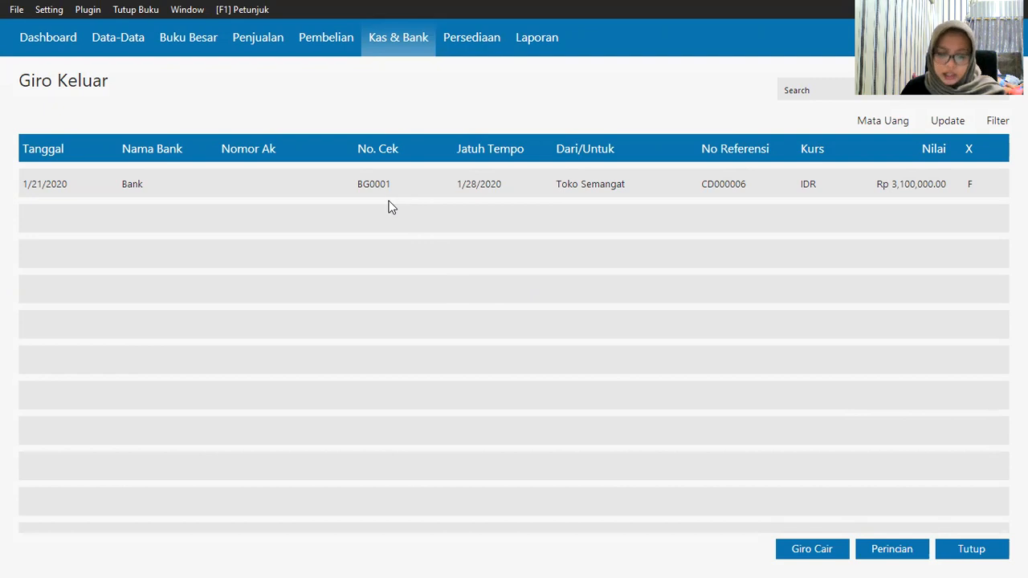
left_click(372, 184)
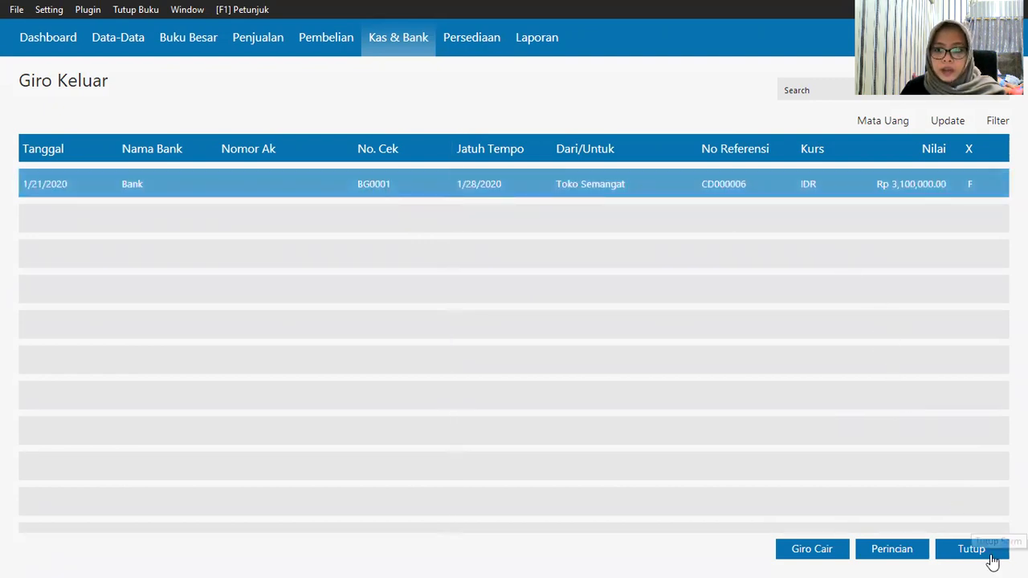
left_click(806, 551)
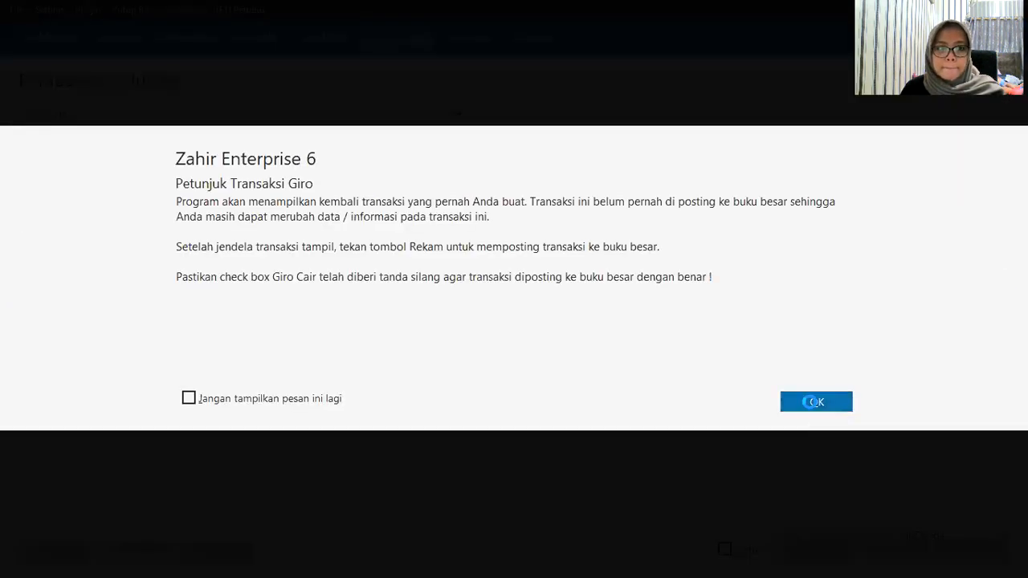
left_click(813, 403)
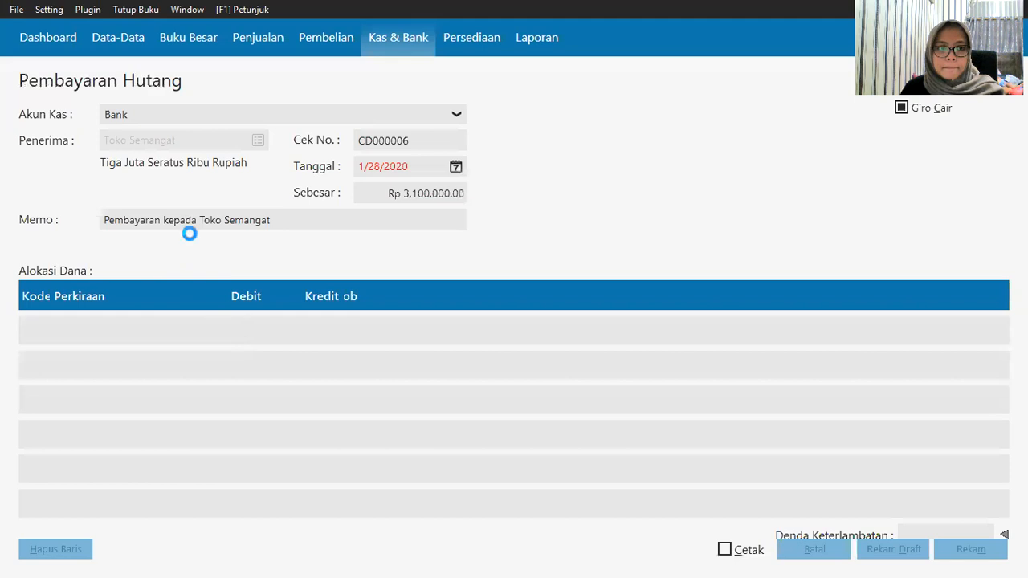
left_click(89, 336)
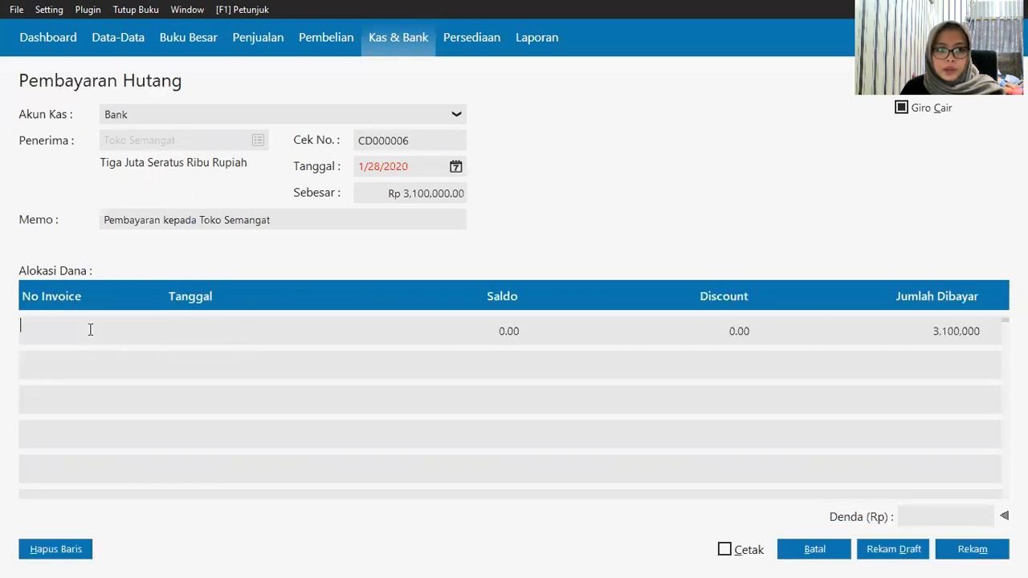
key("Return")
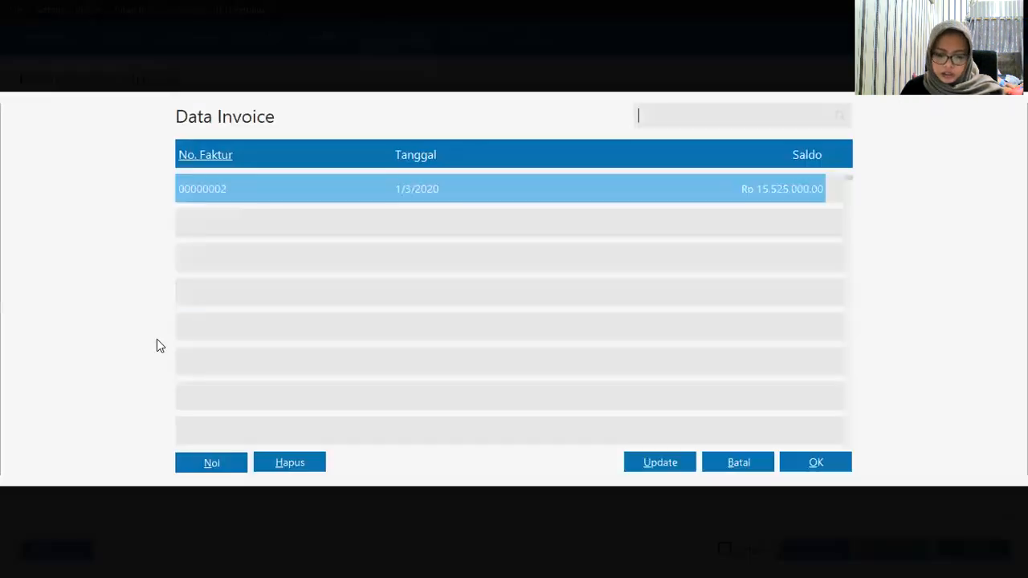
left_click(329, 188)
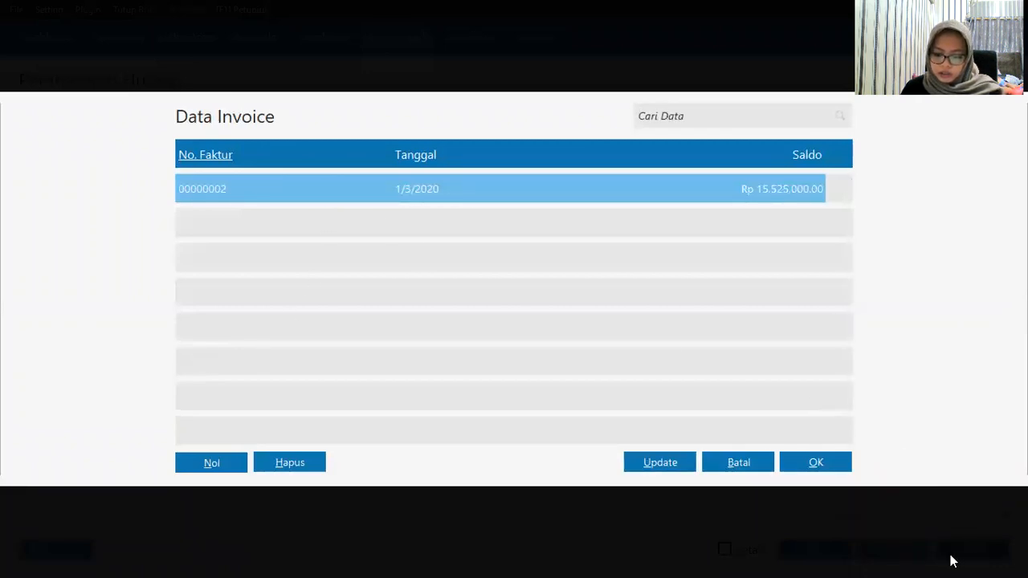
left_click(731, 462)
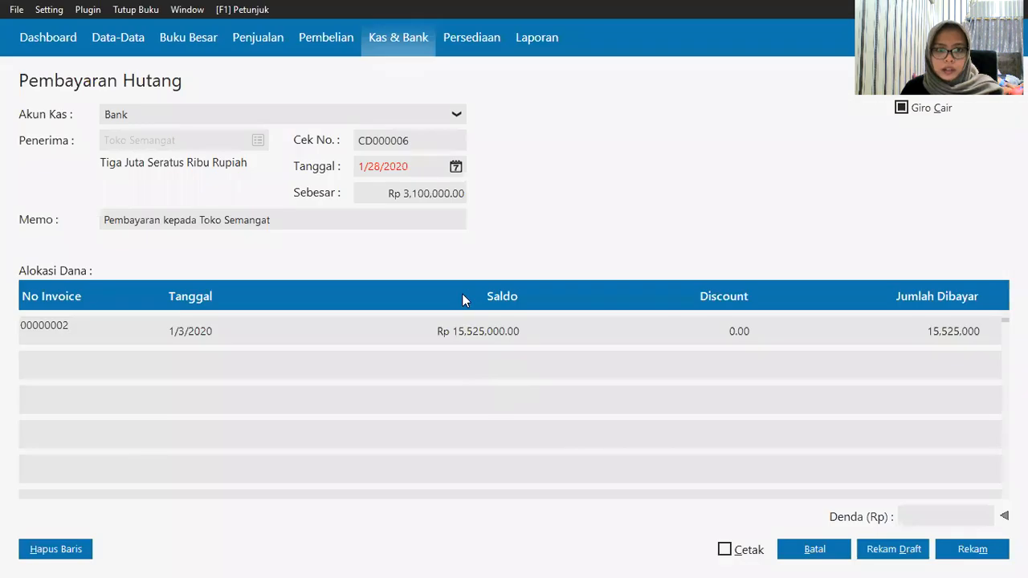
Step: Date the payment 1/28/2020, pay Rp 3,100,000, save, and close the form
left_click(456, 168)
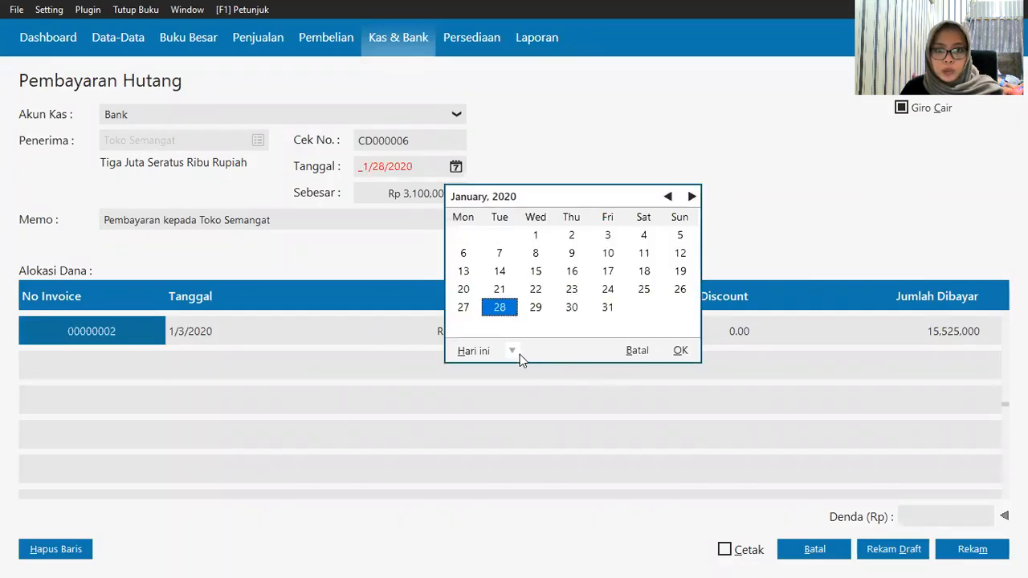
left_click(683, 351)
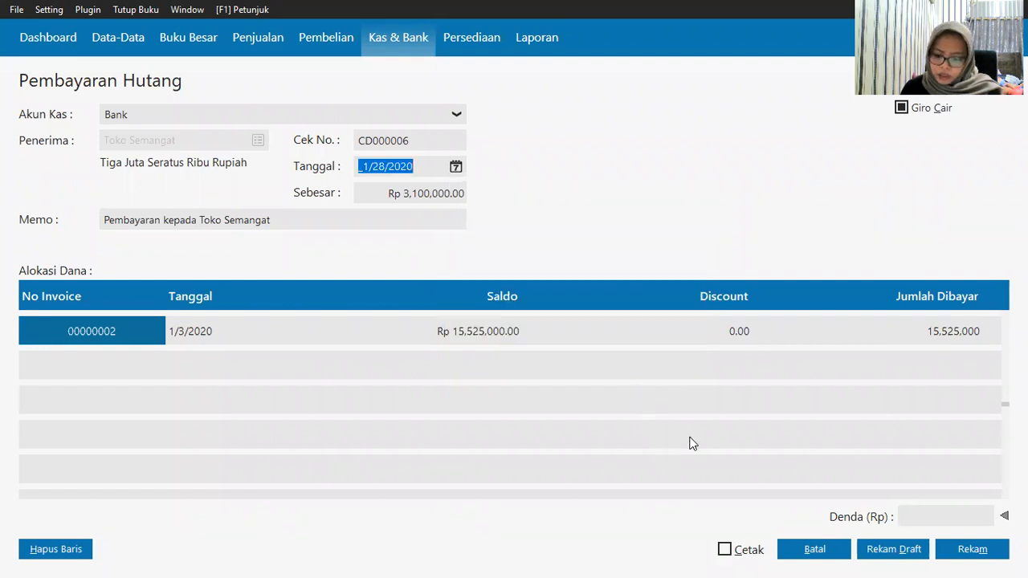
left_click(936, 339)
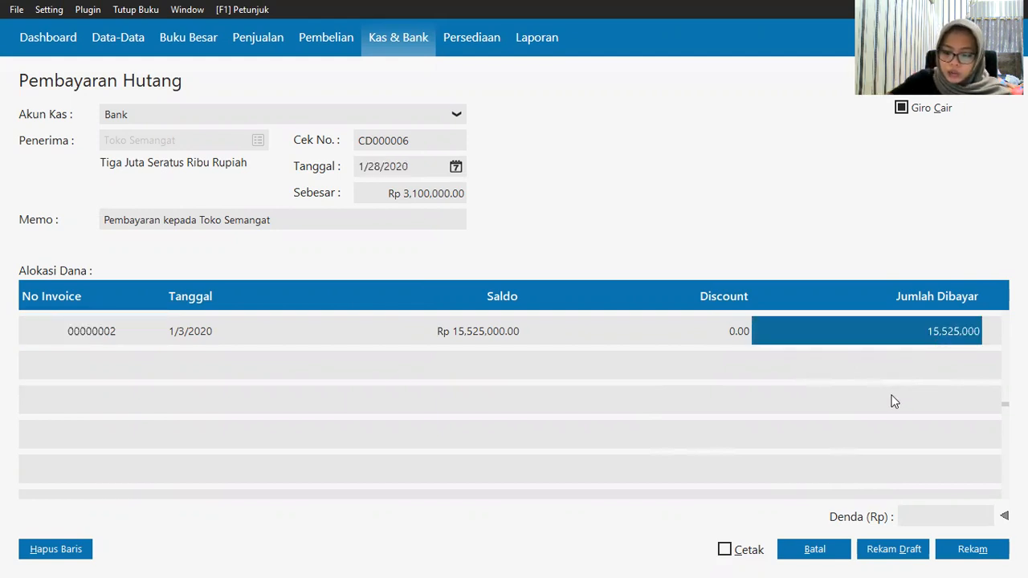
type("310")
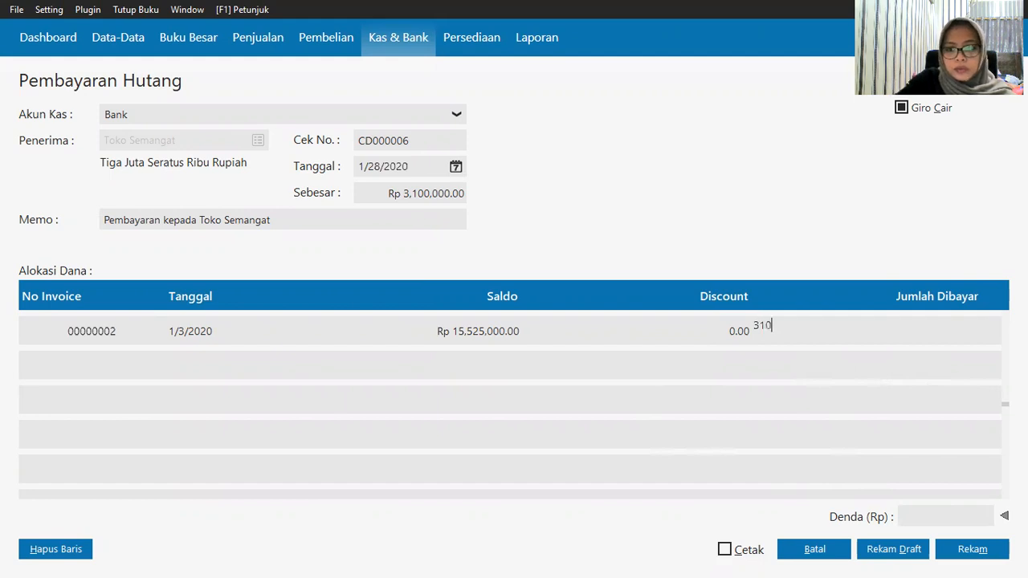
type("00000")
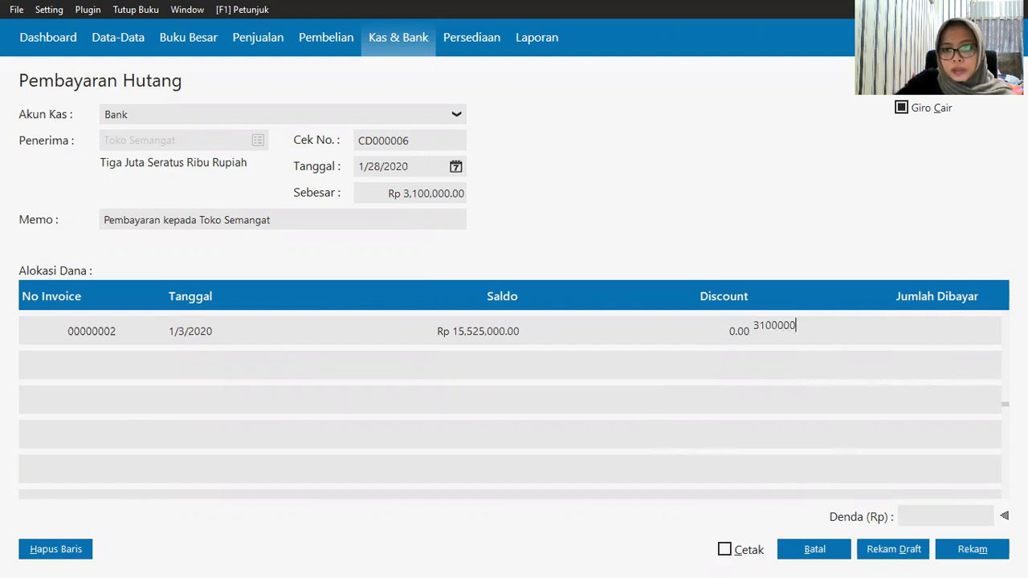
left_click(388, 194)
left_click(826, 391)
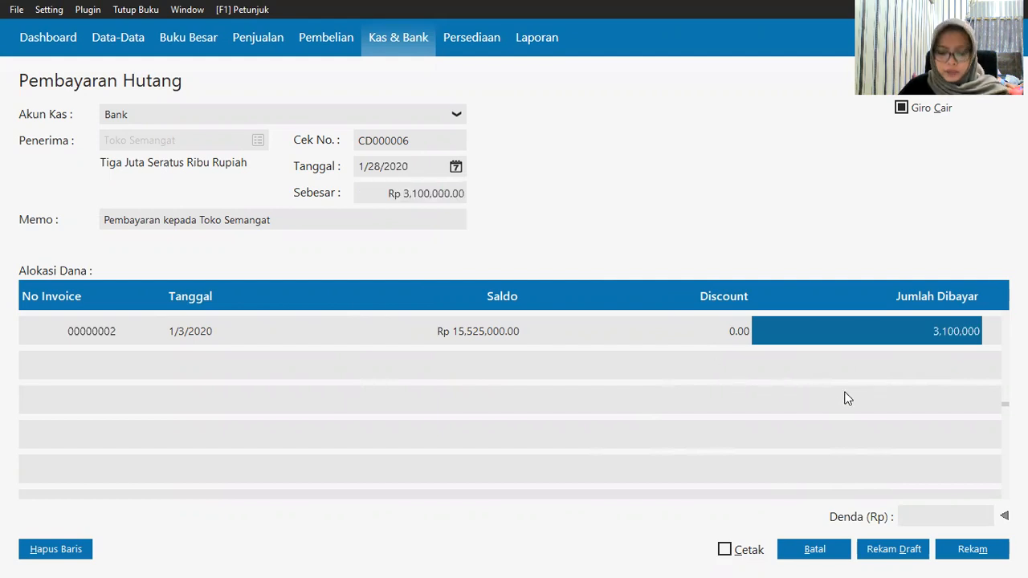
left_click(968, 550)
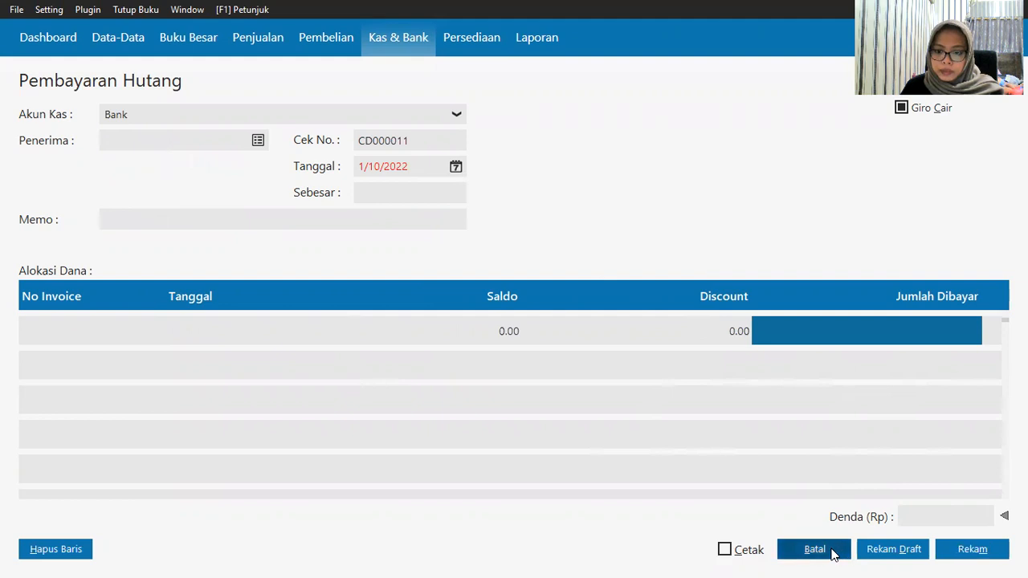
left_click(834, 553)
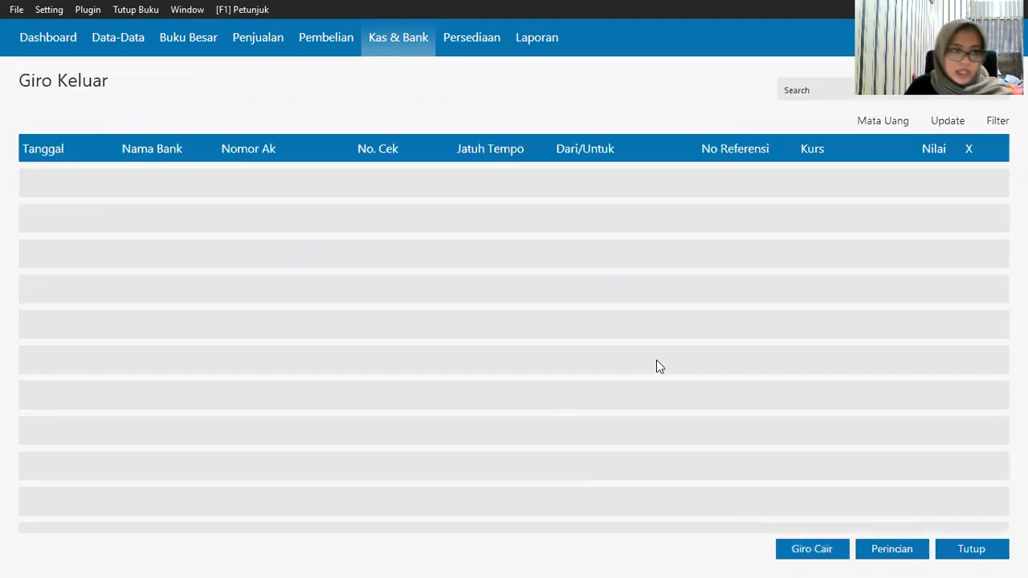
Step: Close the Giro Keluar list and switch to the Persediaan module
left_click(961, 555)
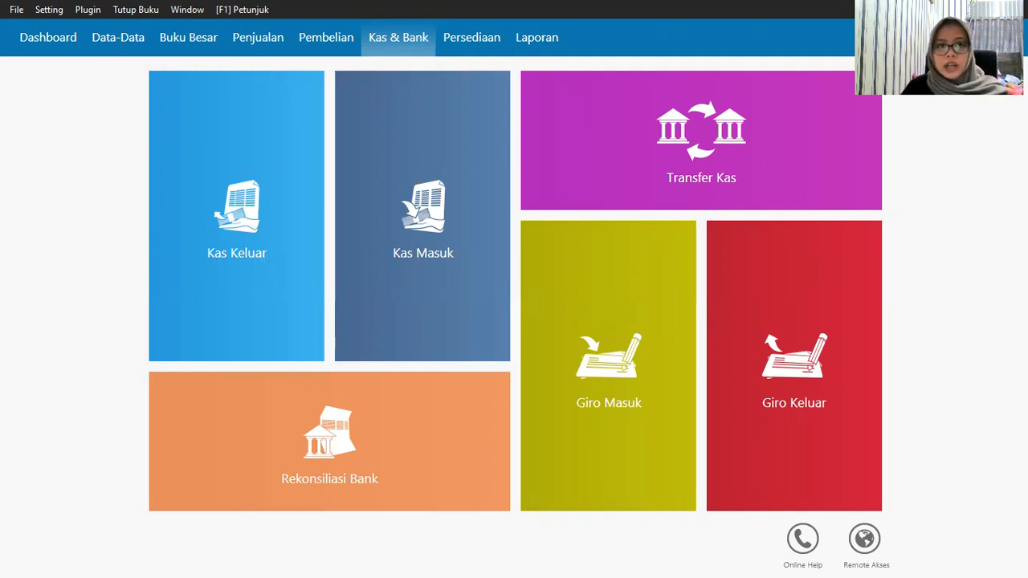
left_click(493, 40)
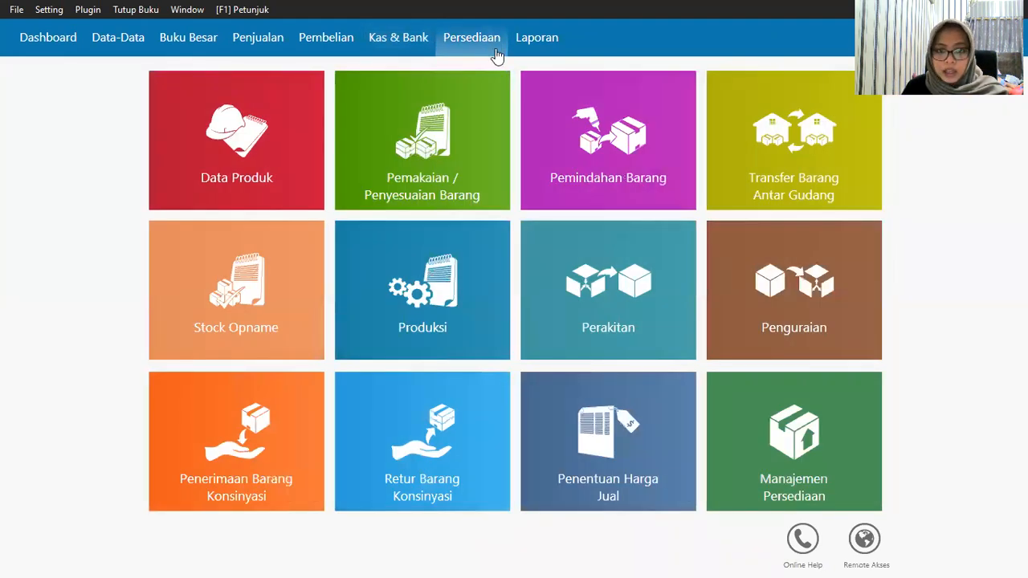
mouse_move(477, 173)
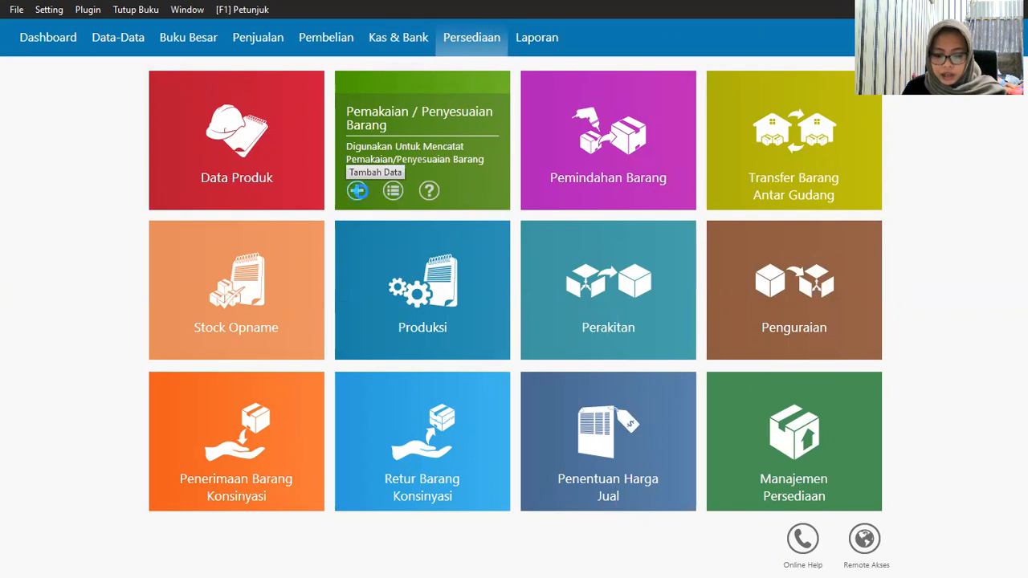
Step: Start a new inventory adjustment dated 1/29/2020
left_click(356, 191)
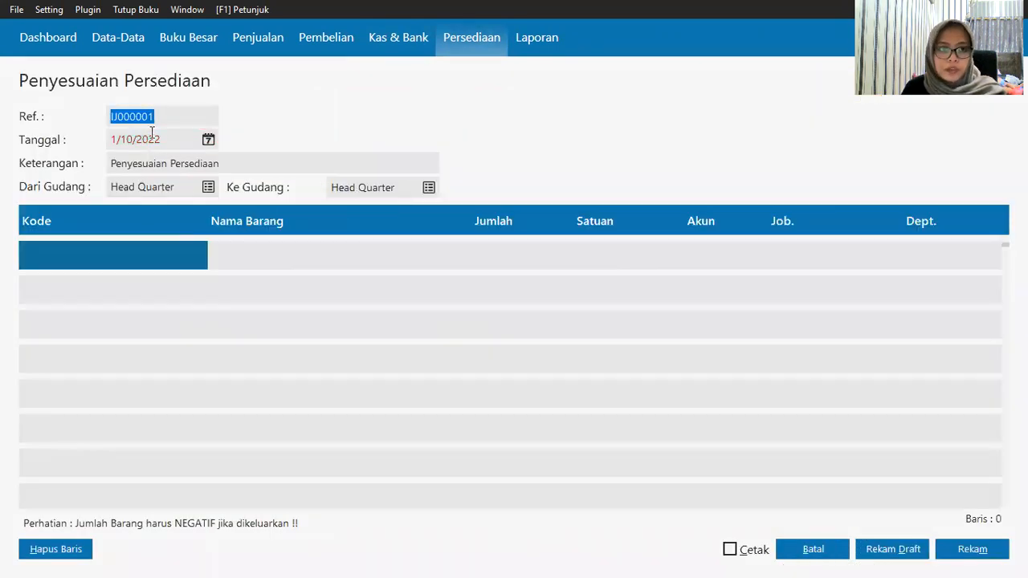
left_click(208, 139)
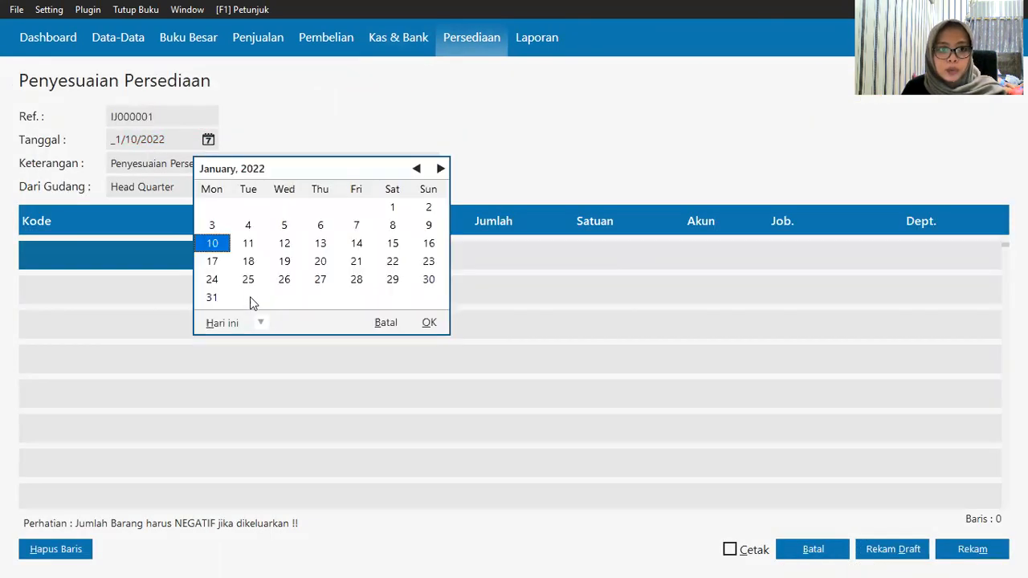
left_click(256, 321)
left_click(303, 454)
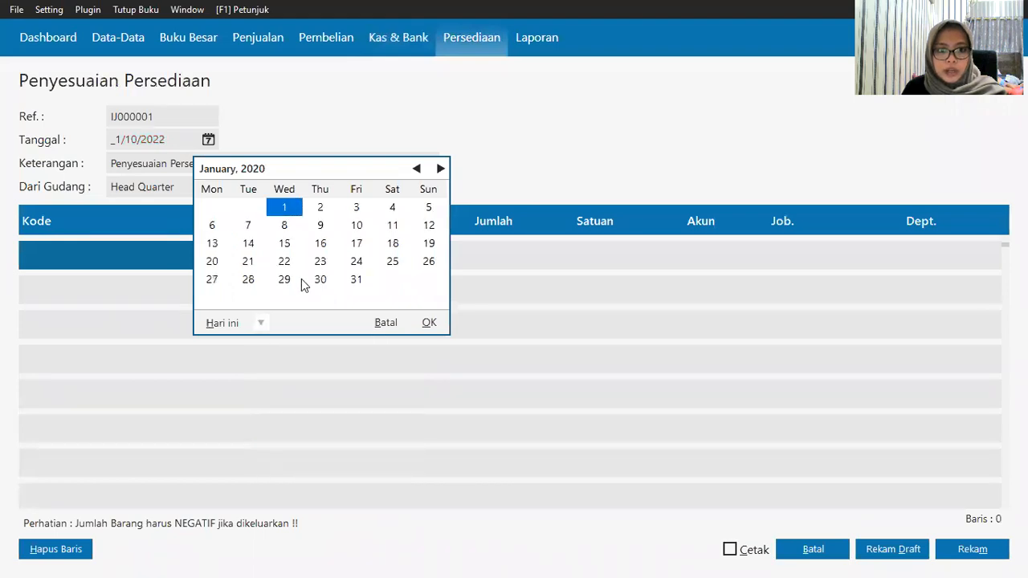
left_click(284, 280)
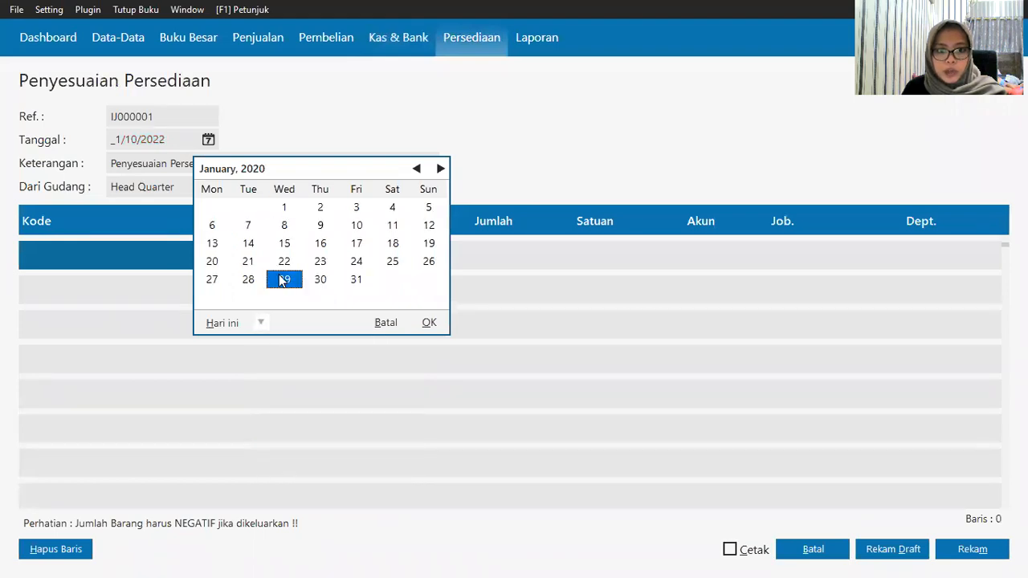
left_click(430, 329)
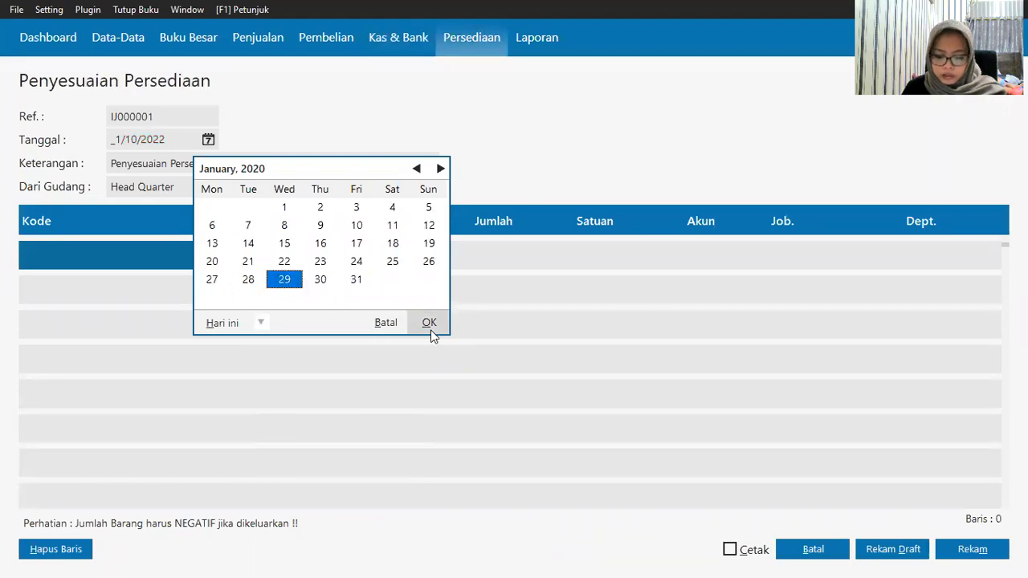
Step: Add C-001 Casing Samsung with quantity 1 to the first adjustment row
left_click(76, 253)
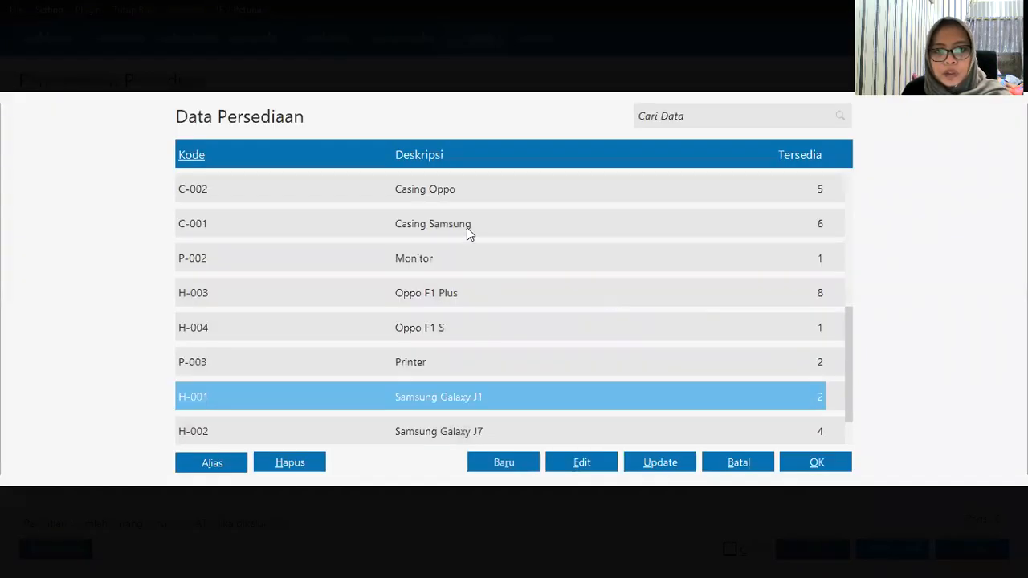
left_click(468, 230)
left_click(811, 469)
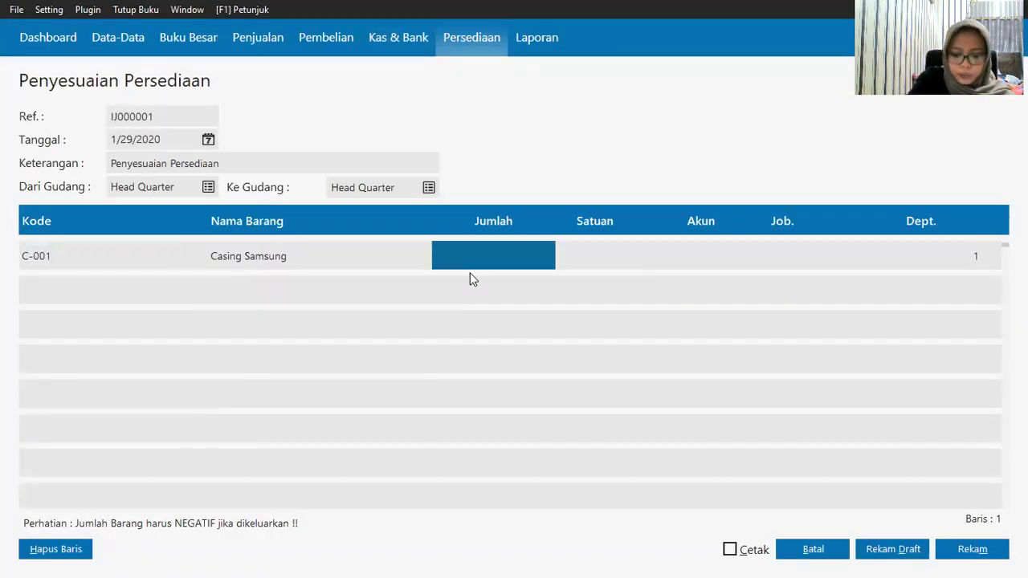
type("1")
left_click(705, 255)
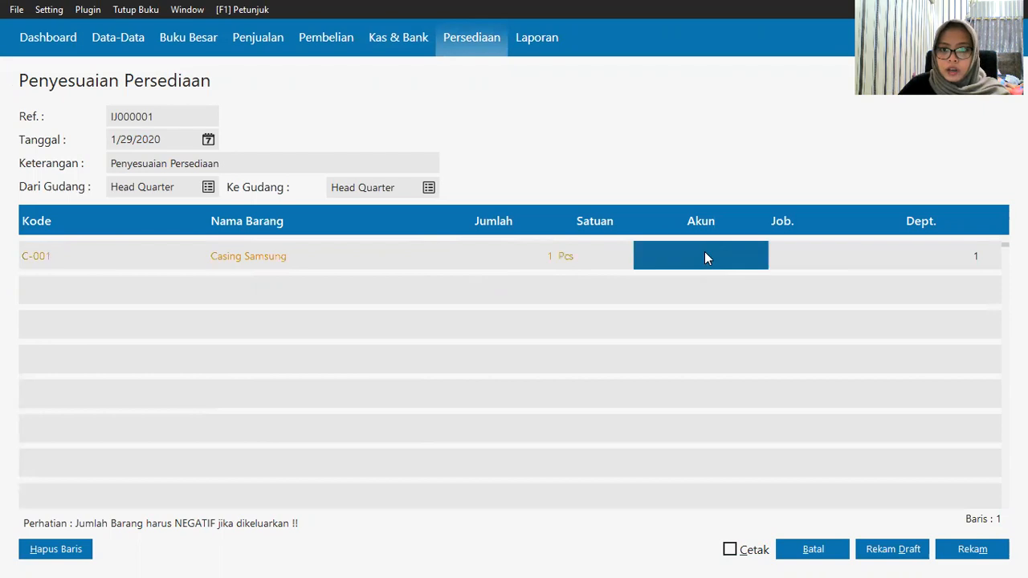
Step: Charge the row to account 520010030 Kerusakan dan Kegagalan Material, save IJ000001, and close the form
left_click(706, 257)
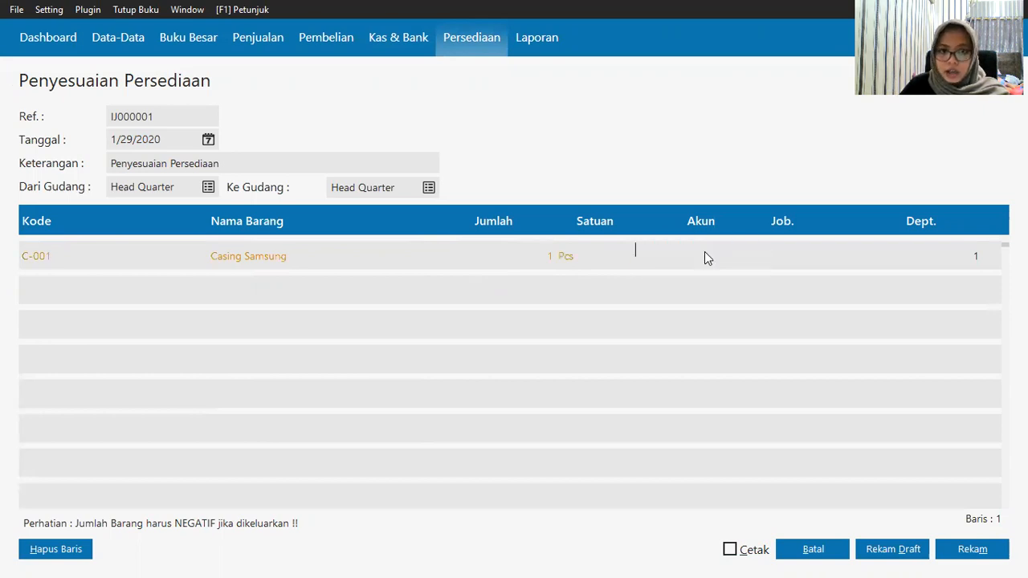
type("1")
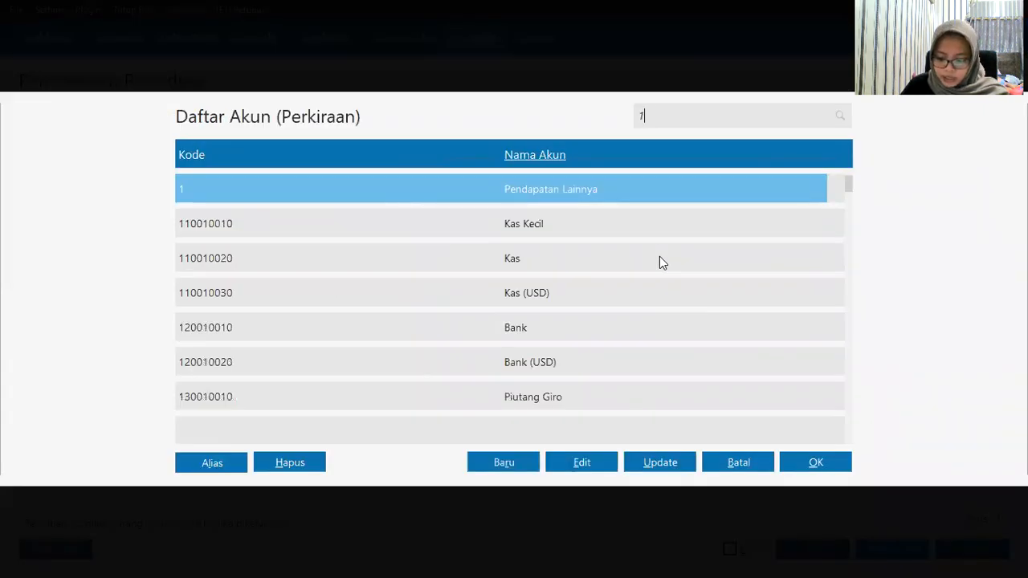
key("Down")
key("Down")
key("Down")
key("Down")
key("Down")
key("Down")
key("Down")
key("Down")
key("Down")
key("Down")
key("Down")
key("Down")
key("Down")
key("Down")
key("Down")
key("Down")
key("Down")
key("Down")
key("Down")
key("Down")
key("Down")
key("Down")
key("Down")
key("Down")
key("Down")
key("Down")
key("Down")
key("Down")
key("Down")
key("Down")
key("Down")
key("Down")
key("Down")
key("Down")
key("Down")
key("Down")
key("Down")
key("Down")
key("Down")
key("Down")
key("Down")
key("Down")
key("Down")
key("Down")
key("Down")
key("Down")
key("Down")
key("Down")
key("Down")
key("Down")
key("Down")
key("Down")
key("Down")
key("Down")
key("Down")
key("Down")
key("Down")
key("Down")
key("Down")
key("Down")
key("Down")
key("Down")
key("Down")
key("Down")
key("Down")
key("Down")
key("Down")
key("Down")
key("Down")
key("Down")
key("Down")
key("Down")
key("Down")
key("Down")
key("Down")
key("Down")
key("Down")
key("Down")
key("Down")
key("Down")
key("Down")
key("Down")
key("Down")
key("Down")
key("Down")
key("Up")
key("Up")
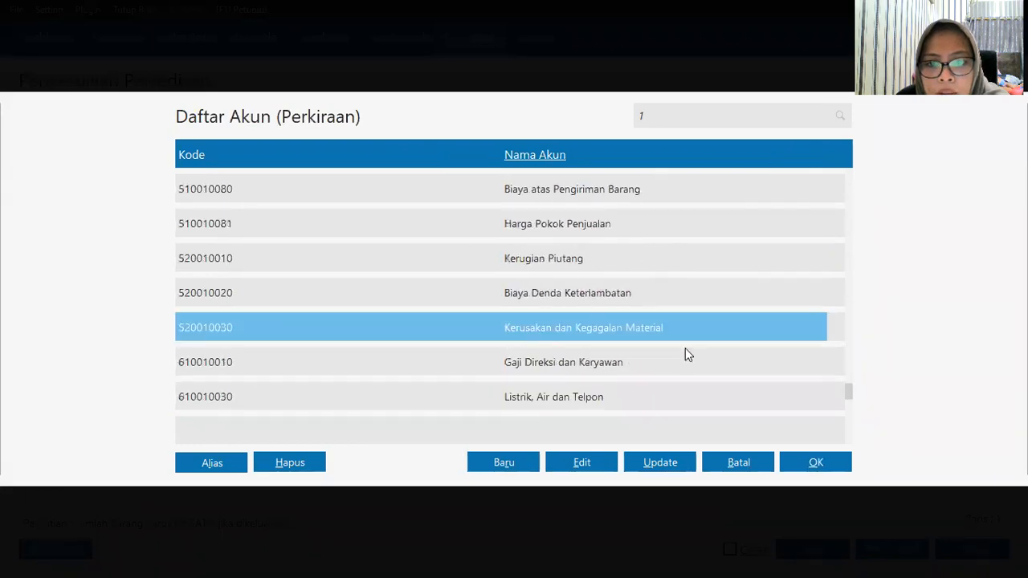
left_click(813, 464)
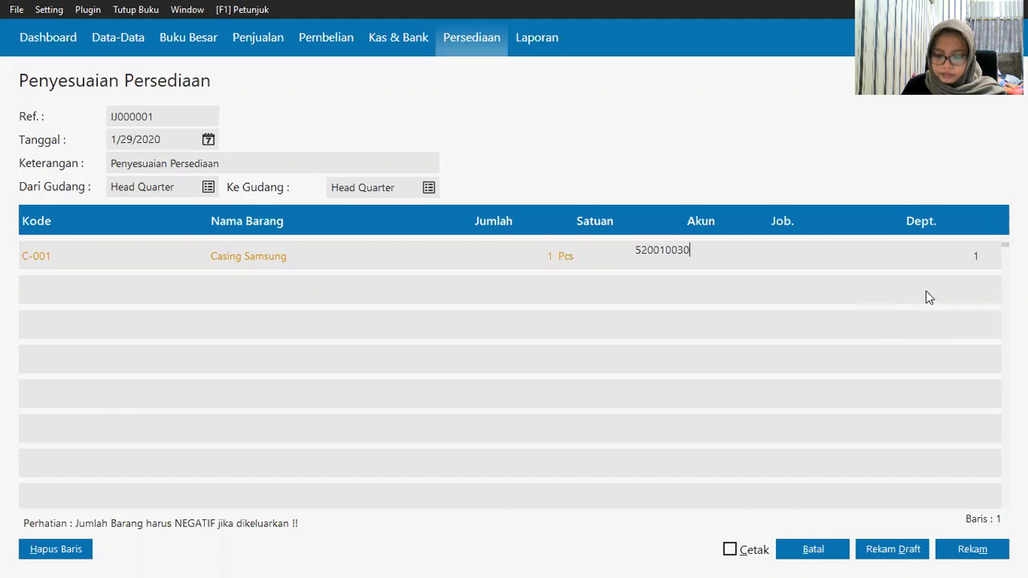
left_click(964, 557)
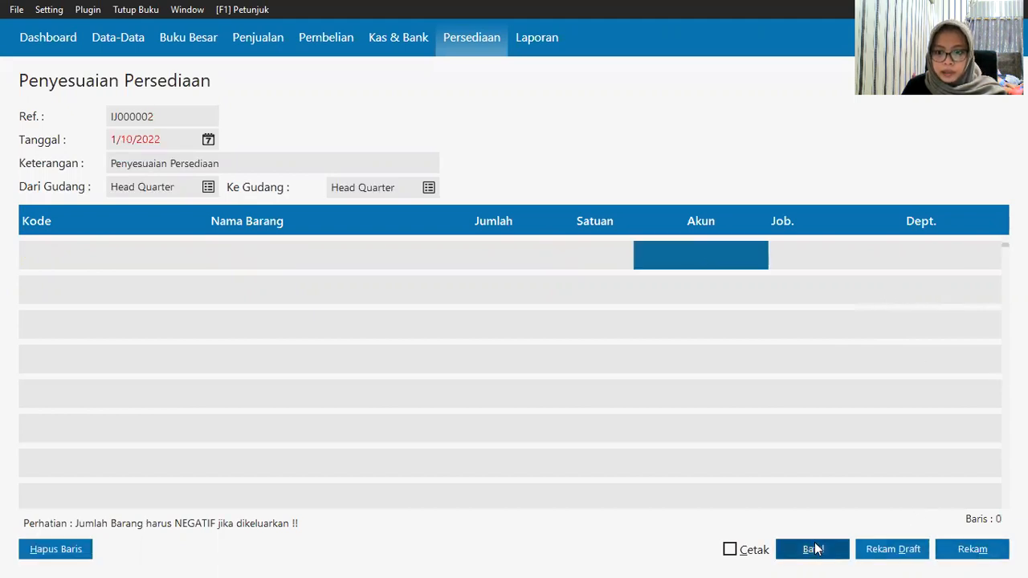
left_click(815, 549)
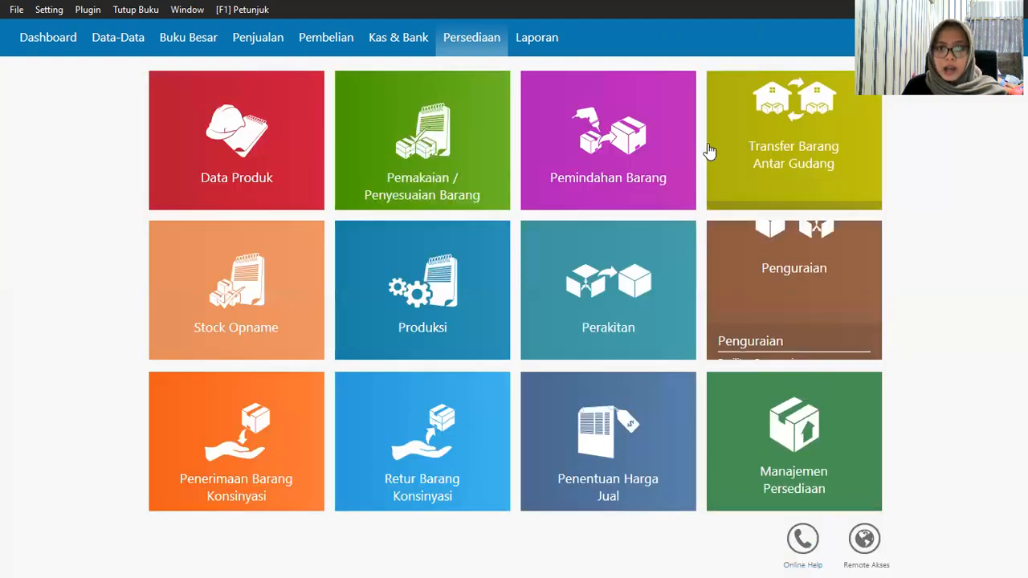
mouse_move(695, 142)
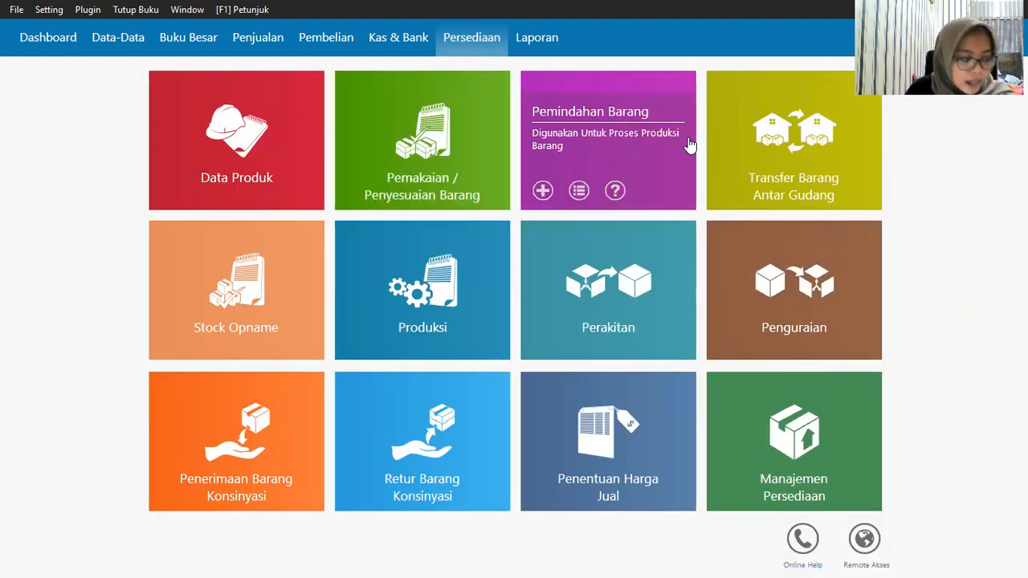